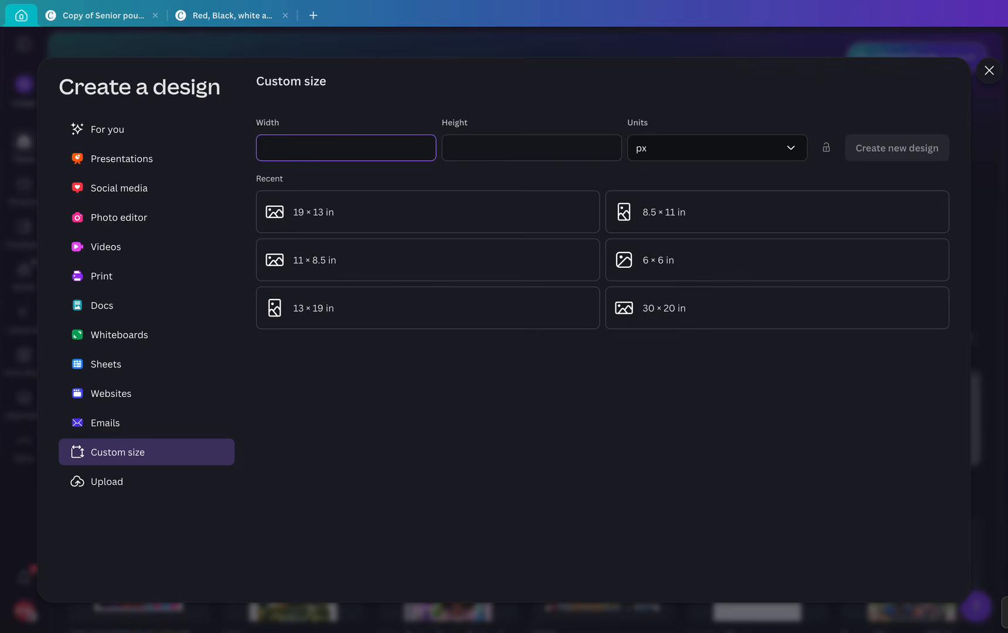
Create a new custom-size design 11 in wide and 36 in high.
click(717, 148)
click(673, 212)
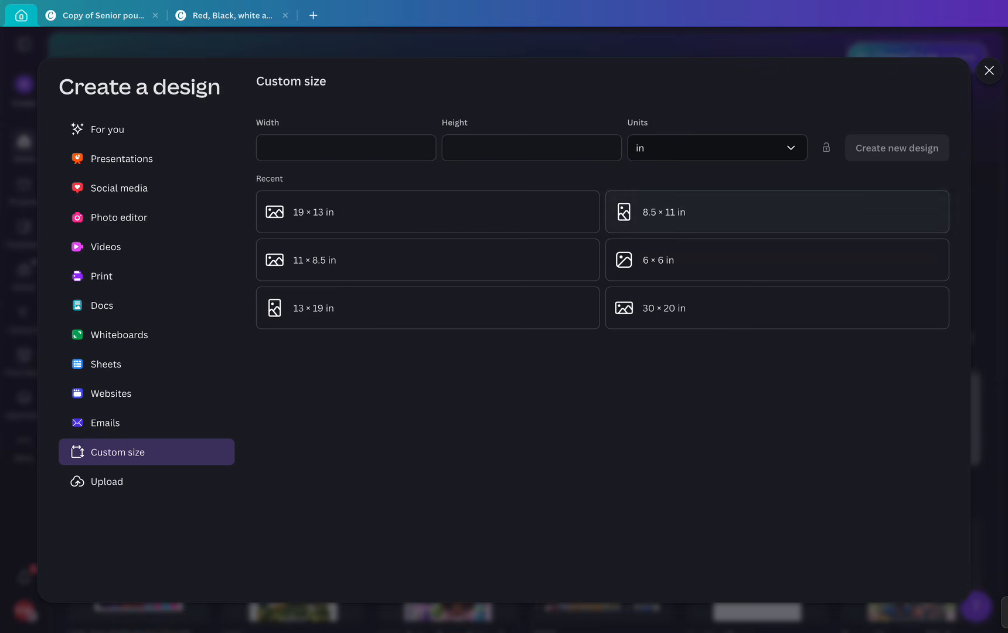
click(498, 148)
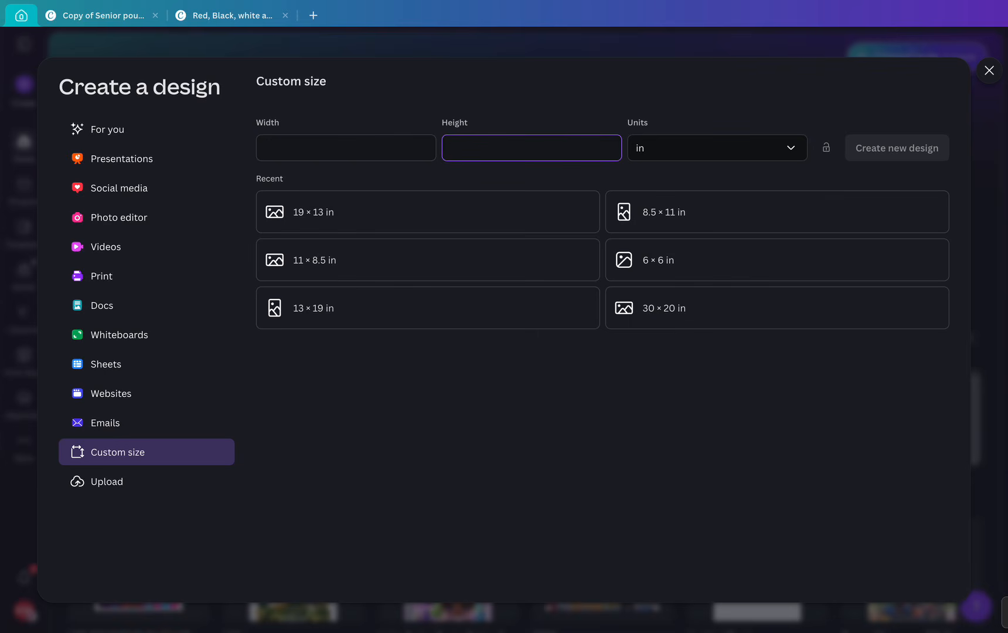
text(36)
click(345, 148)
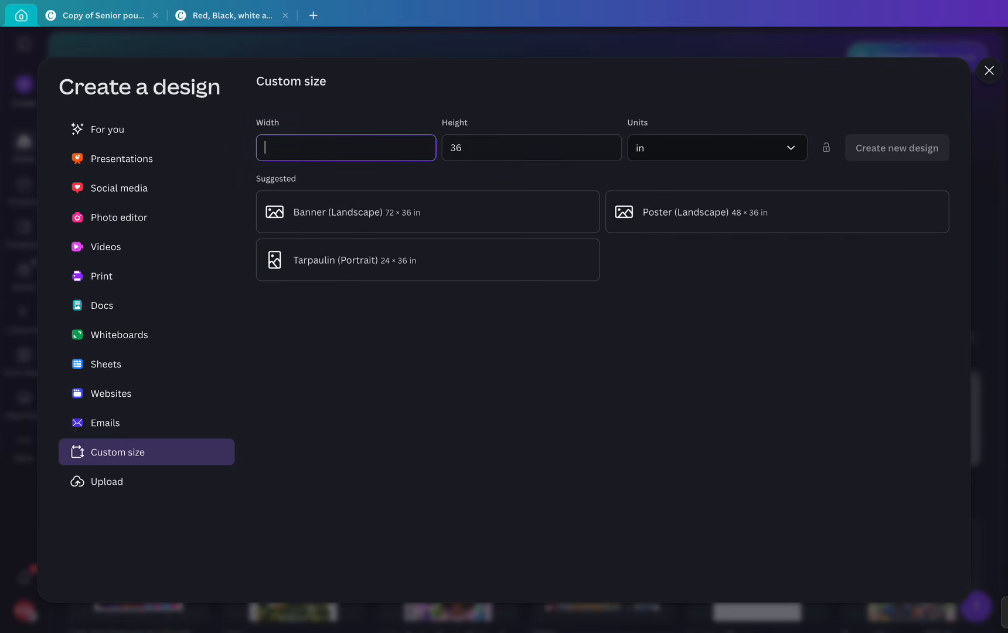
text(11)
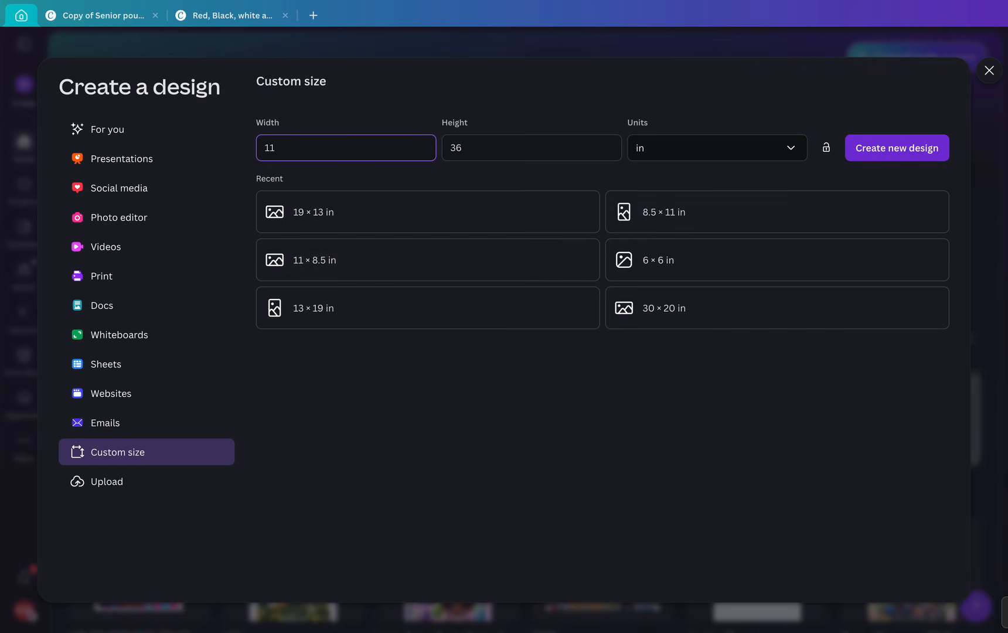
click(895, 148)
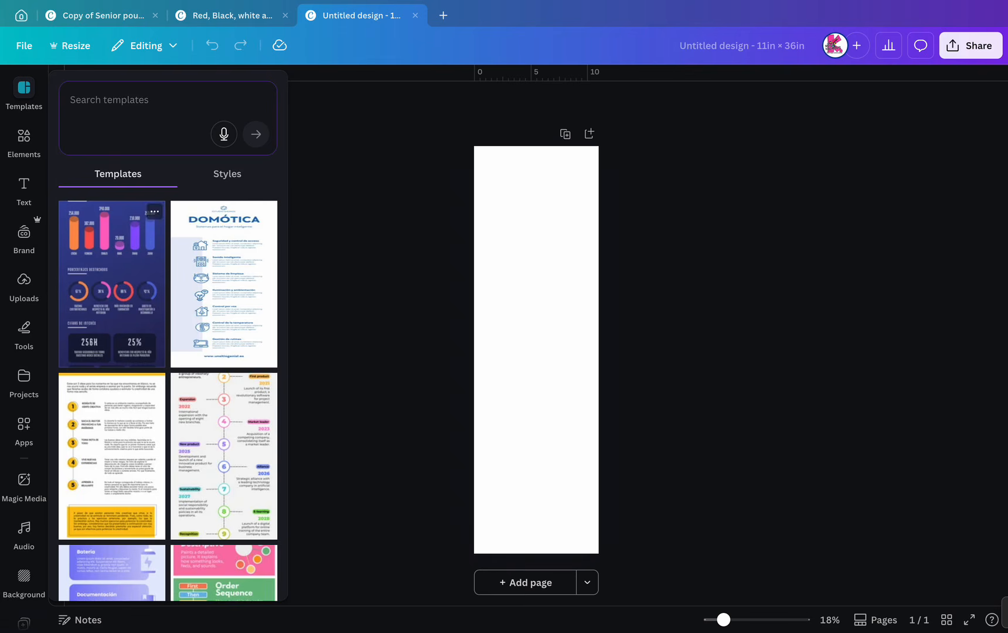
Add a basic square frame to the page and stretch it to full page height along the left edge.
click(23, 142)
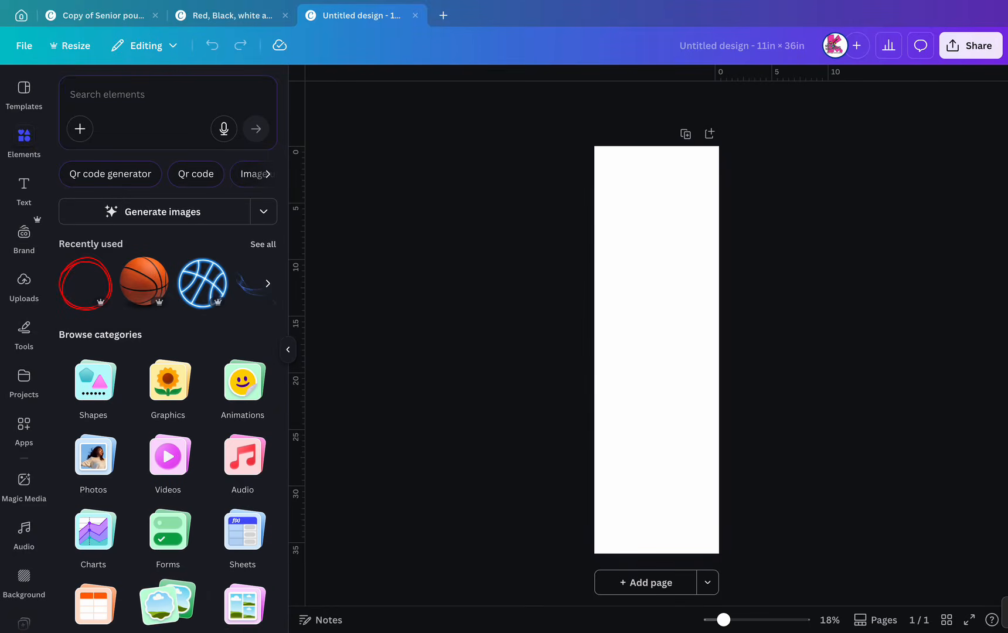
click(169, 606)
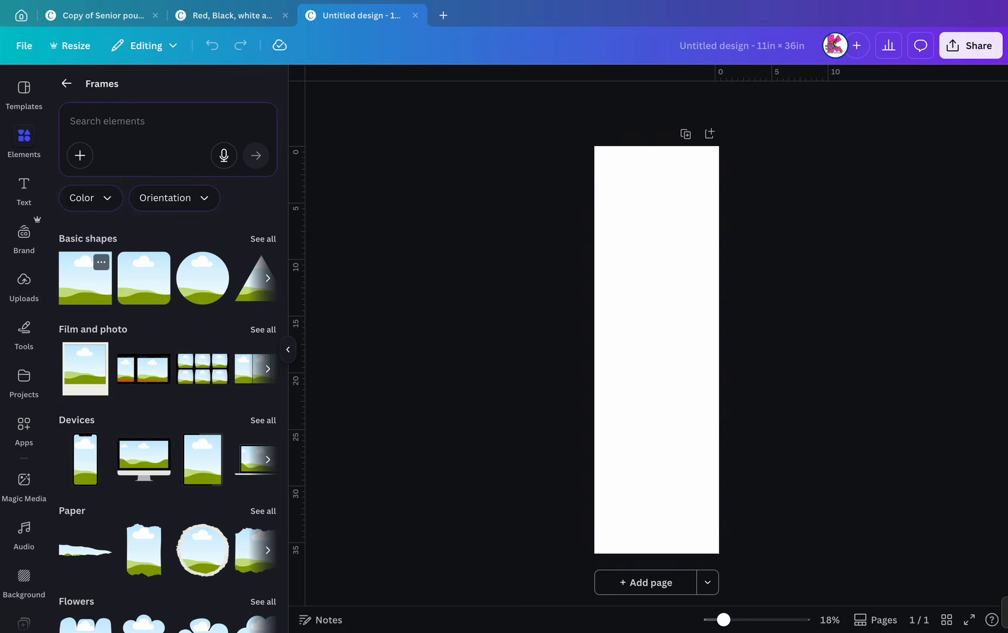
click(85, 278)
drag(654, 346, 621, 554)
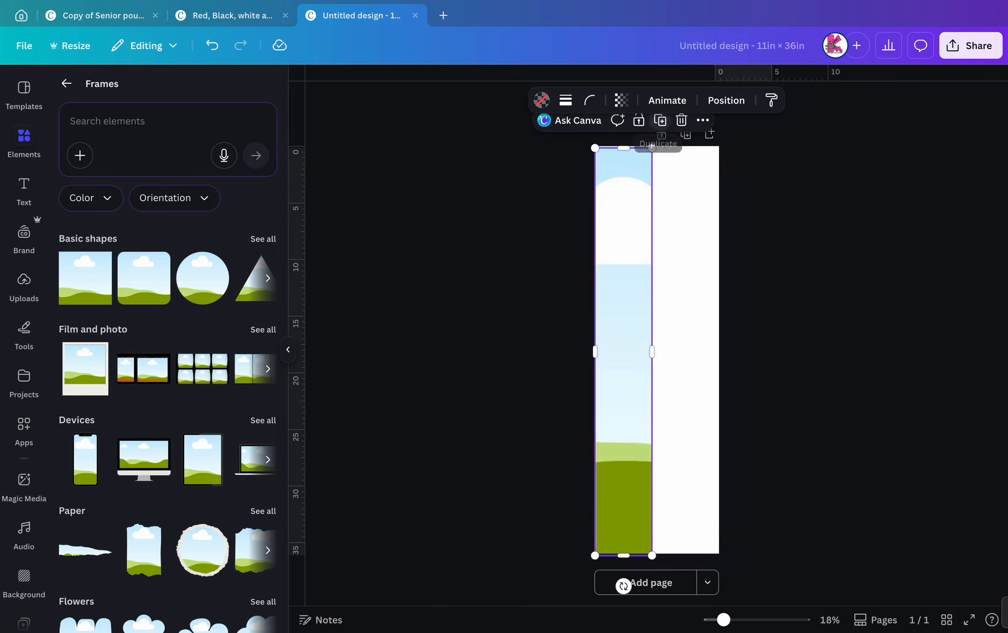
Duplicate the frame along the page's right edge and widen both frames so they meet at the page's centre line.
click(660, 120)
drag(662, 176, 690, 182)
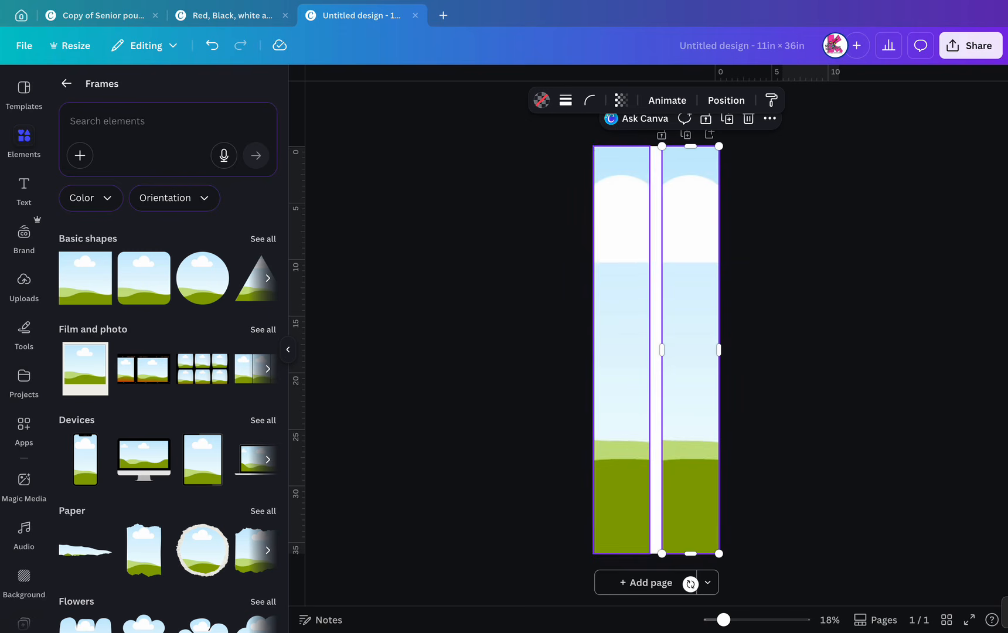
click(644, 350)
drag(650, 350, 657, 351)
click(662, 350)
key(Escape)
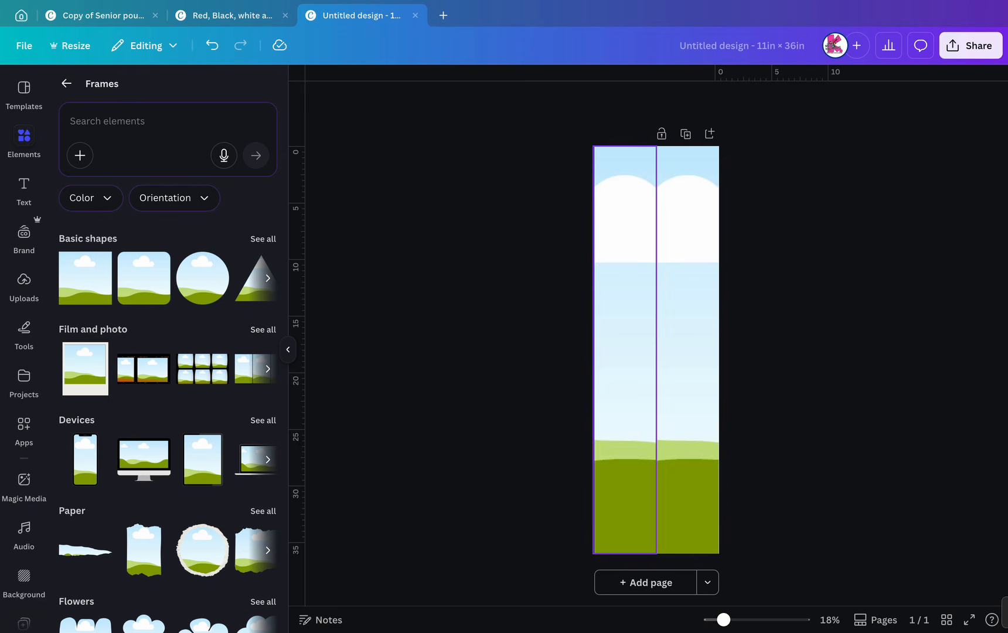
click(624, 349)
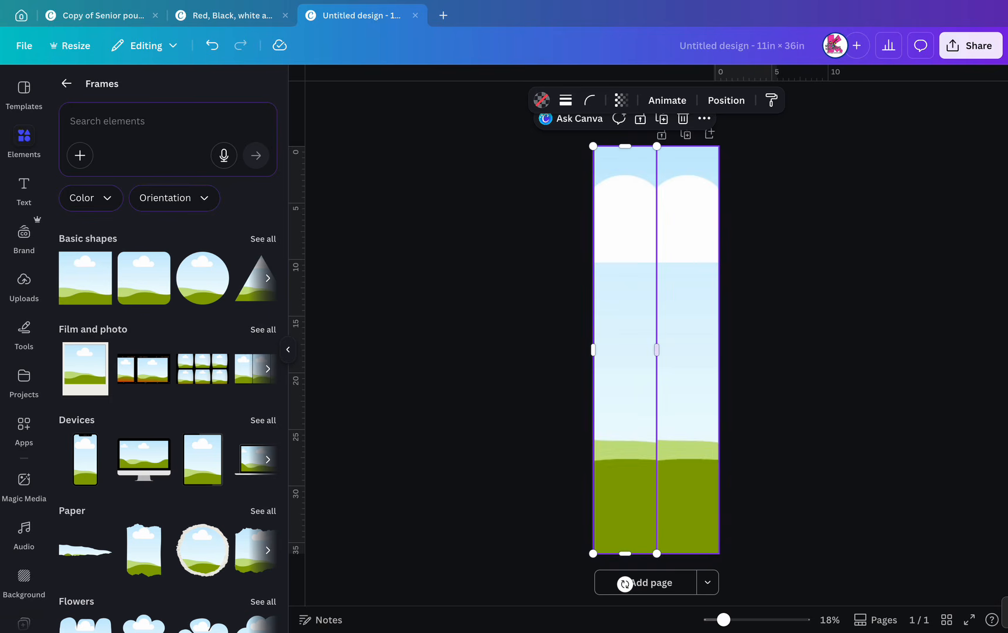
mouse_move(687, 349)
mouse_down()
mouse_move(759, 345)
mouse_move(687, 348)
mouse_up()
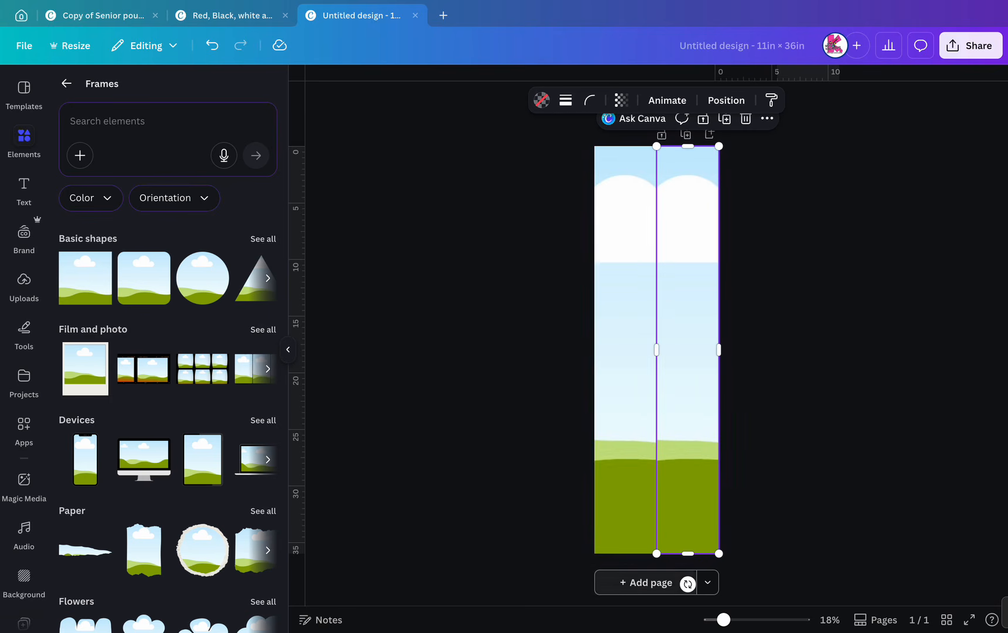
Add a second page and insert a square shape on it.
click(687, 582)
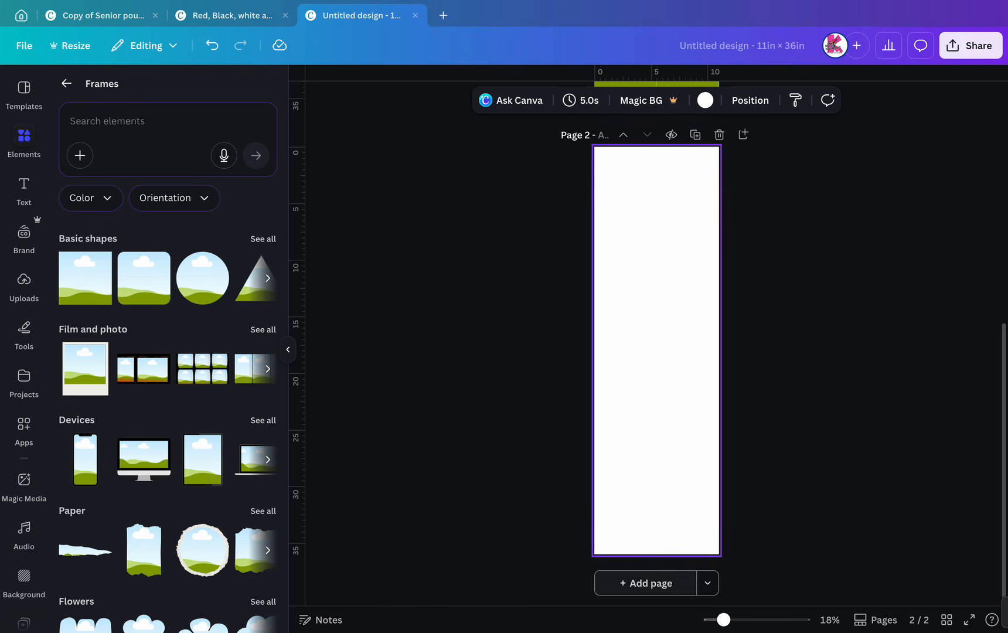
click(66, 83)
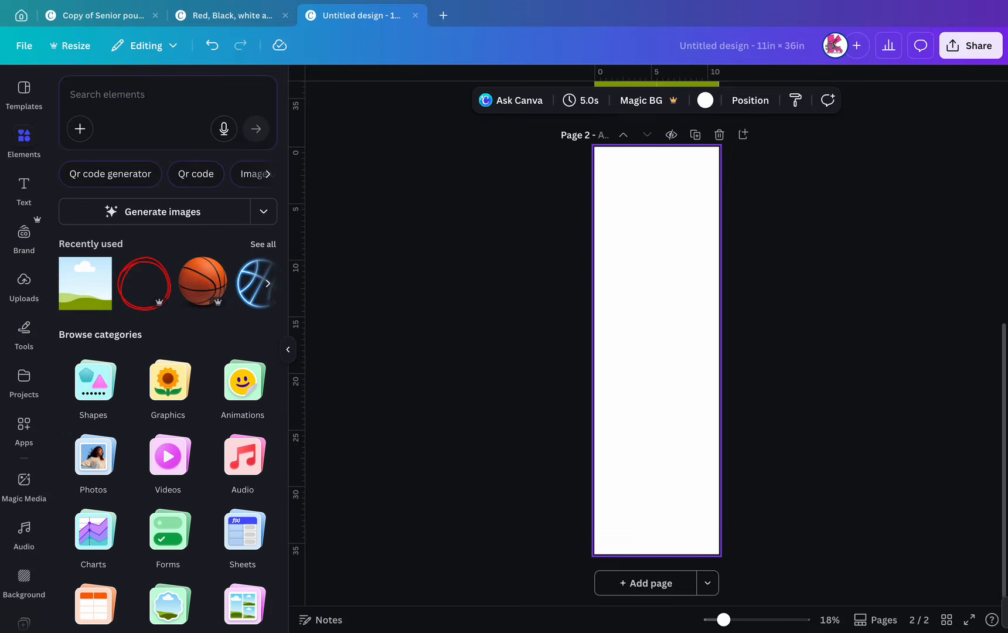
click(92, 375)
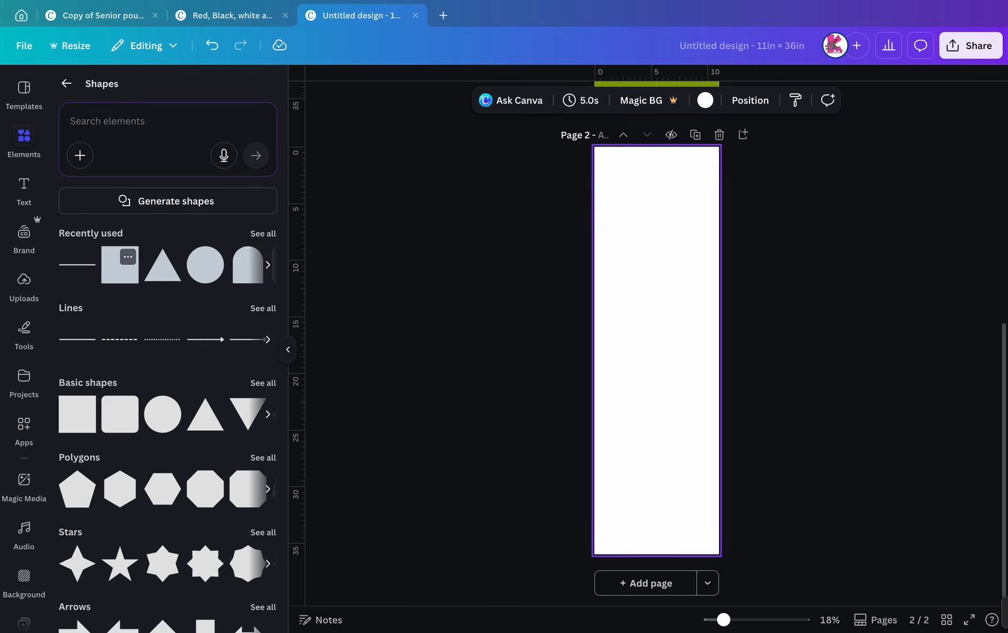
click(120, 264)
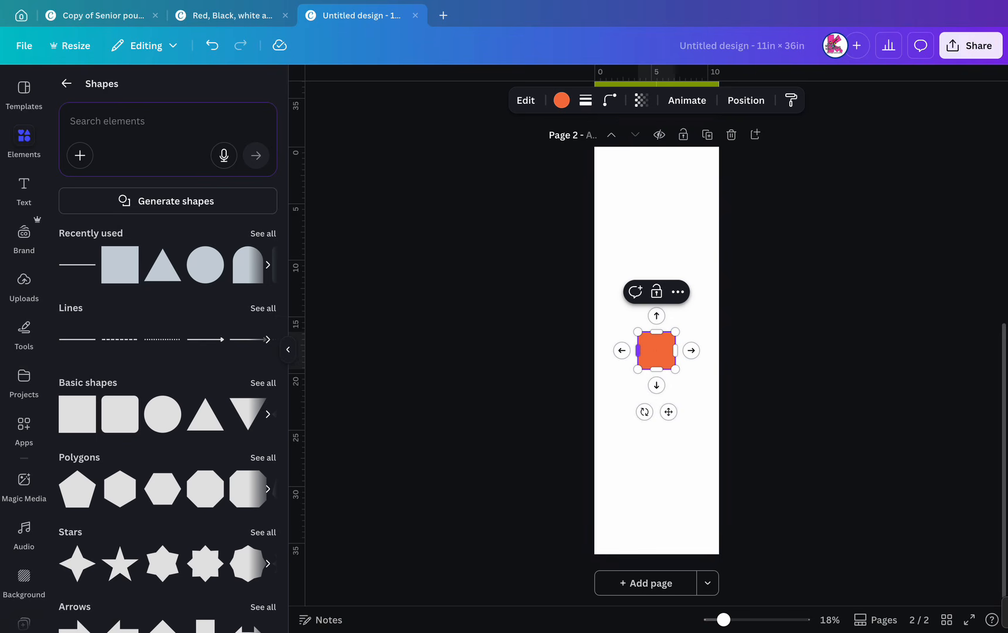
Turn the square into a bar about 1 in wide extending slightly past both page ends, and centre it horizontally.
drag(638, 350, 668, 352)
scroll(665, 350, up, 2)
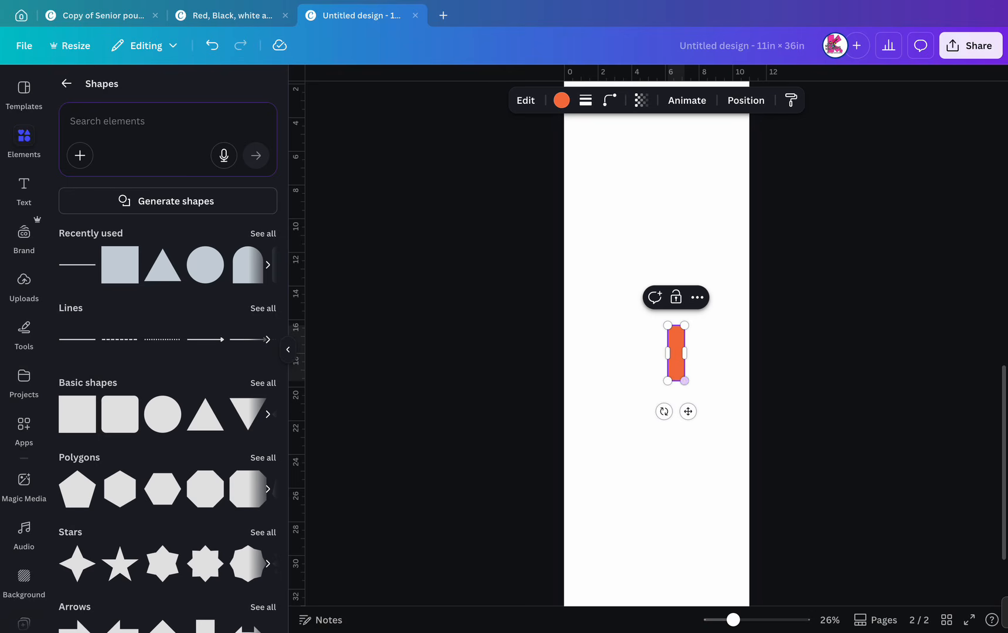
scroll(662, 387, down, 1)
scroll(665, 383, down, 1)
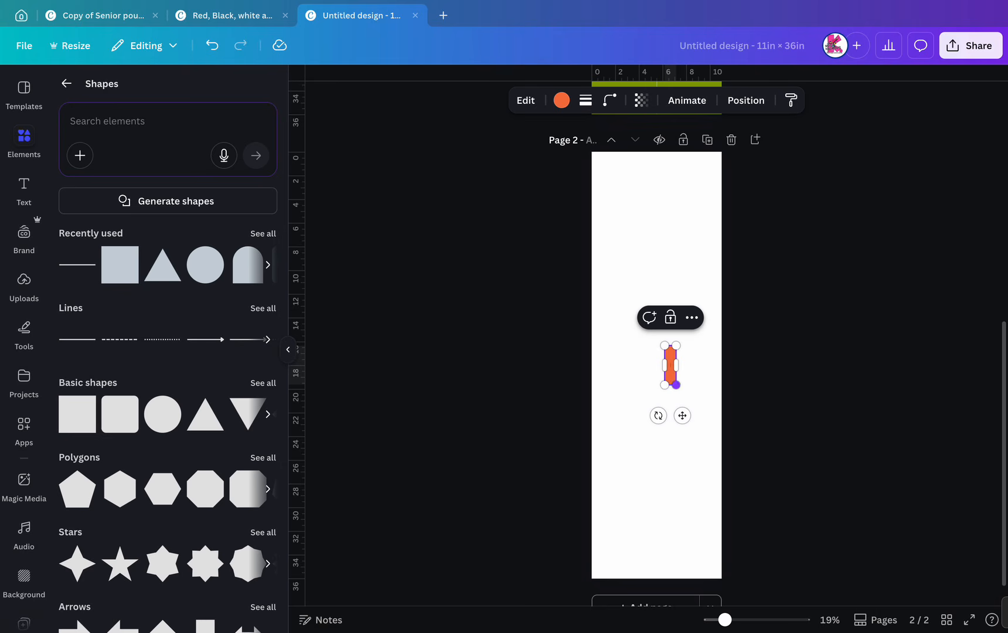
drag(670, 385, 670, 586)
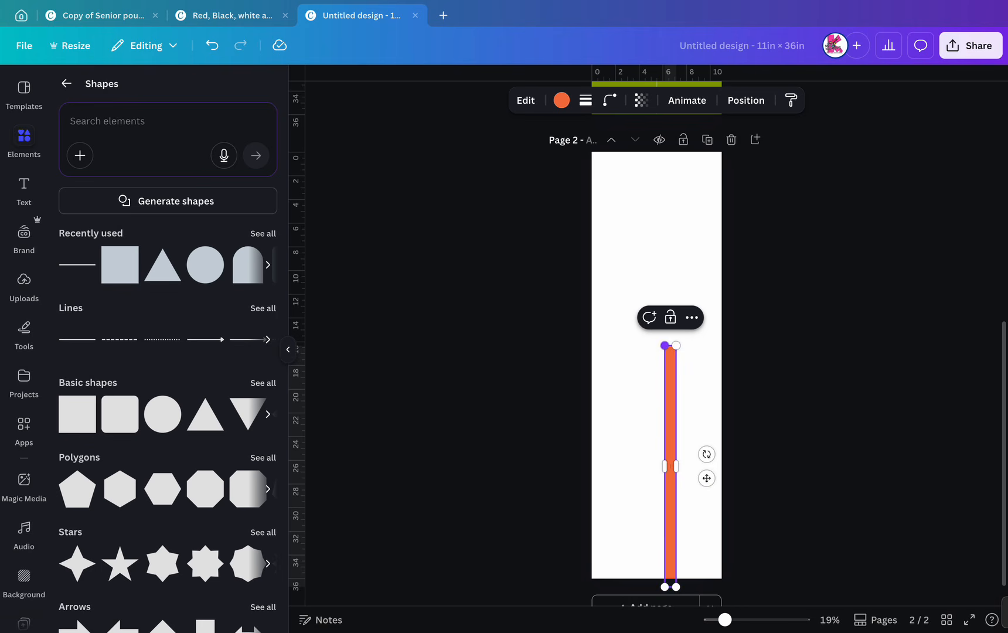
drag(676, 345, 662, 141)
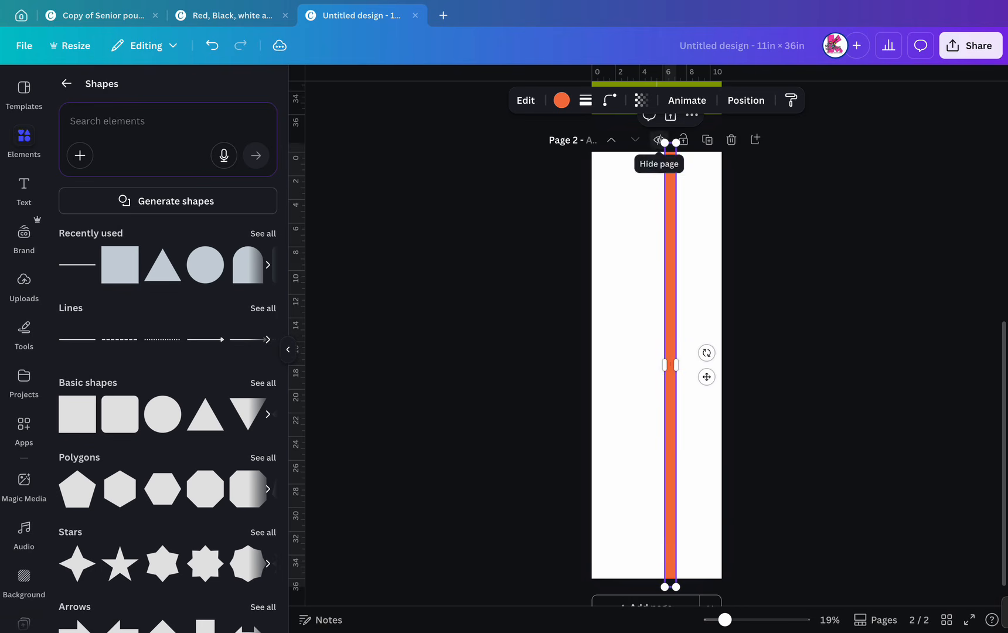
drag(706, 376, 693, 377)
click(691, 365)
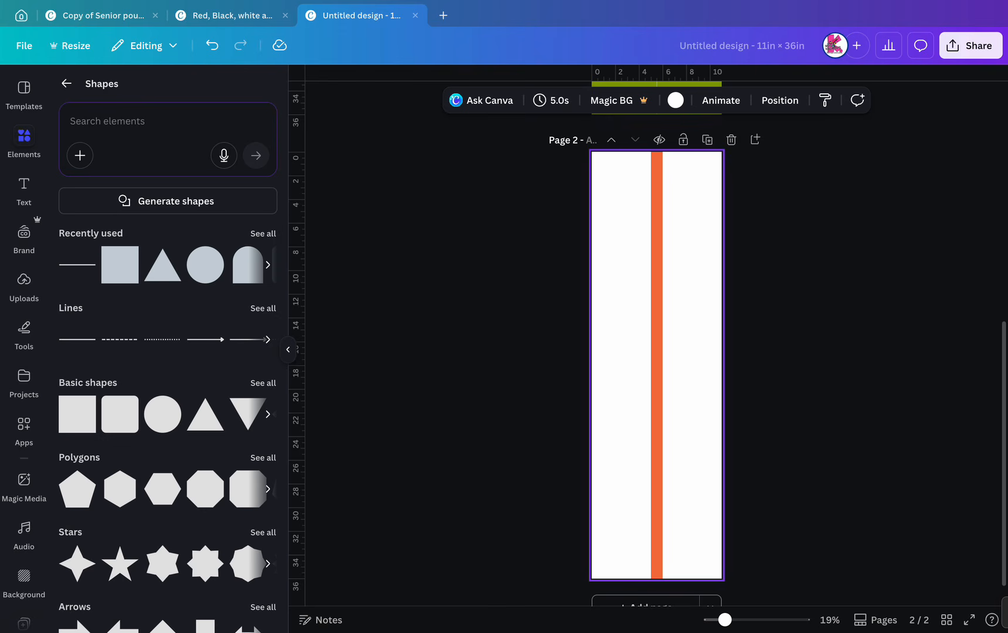
Change the vertical bar's fill colour to white.
click(656, 147)
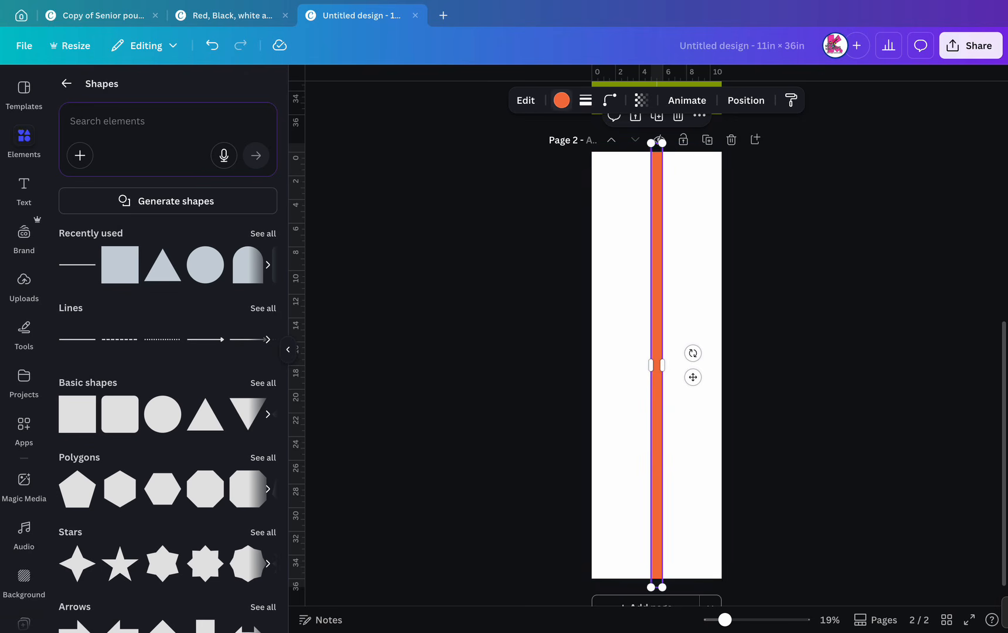
click(561, 100)
click(200, 182)
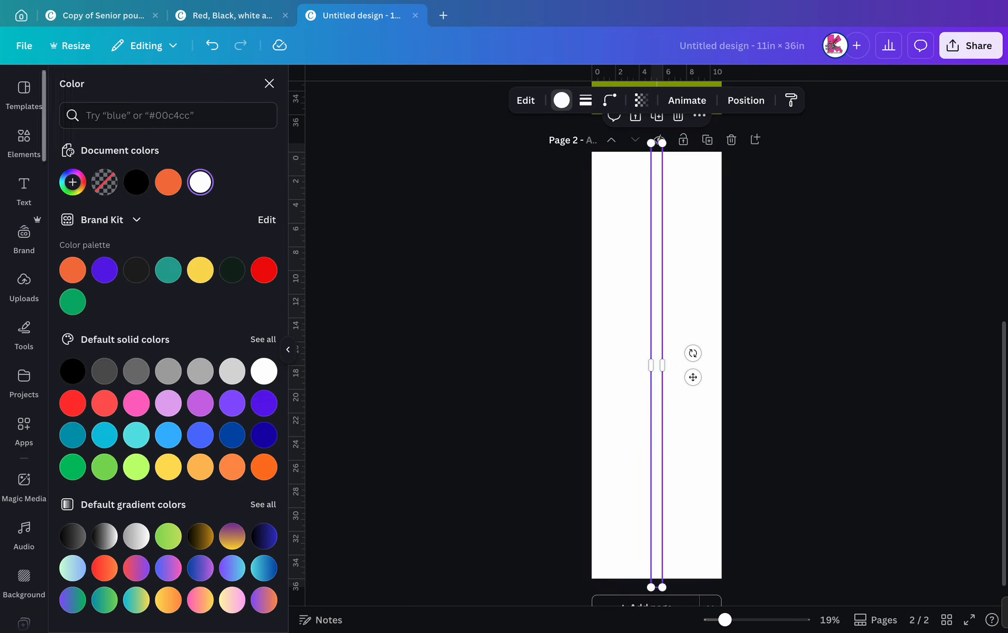
Search the elements library for "pink background".
click(24, 141)
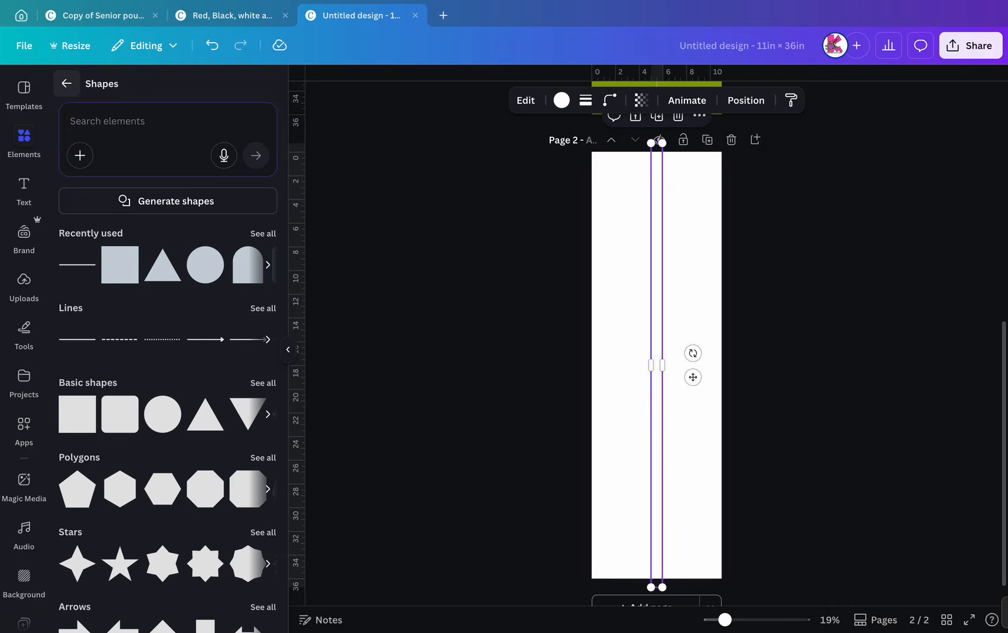
click(66, 83)
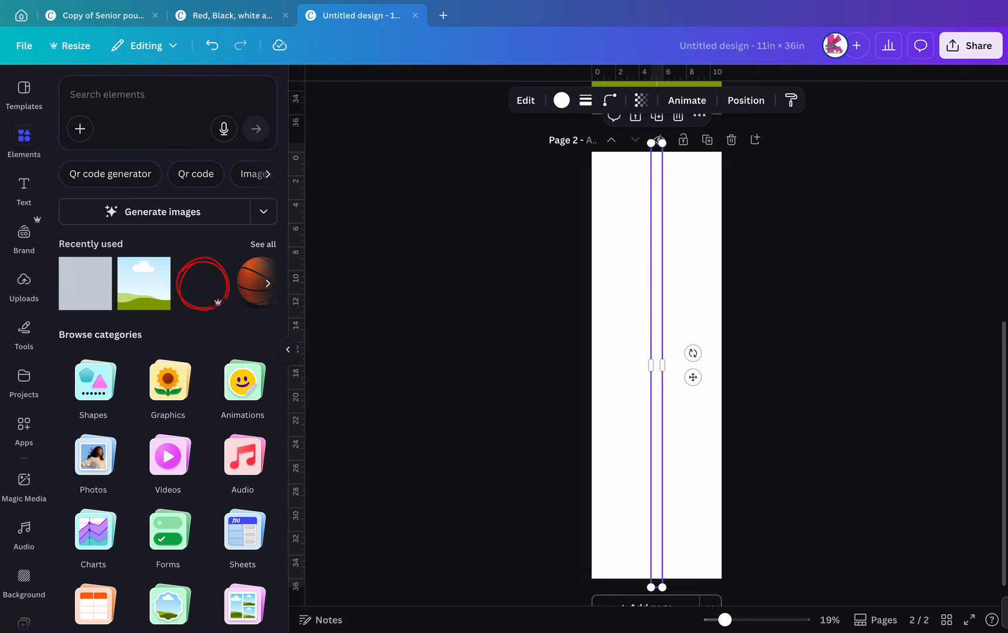
click(107, 94)
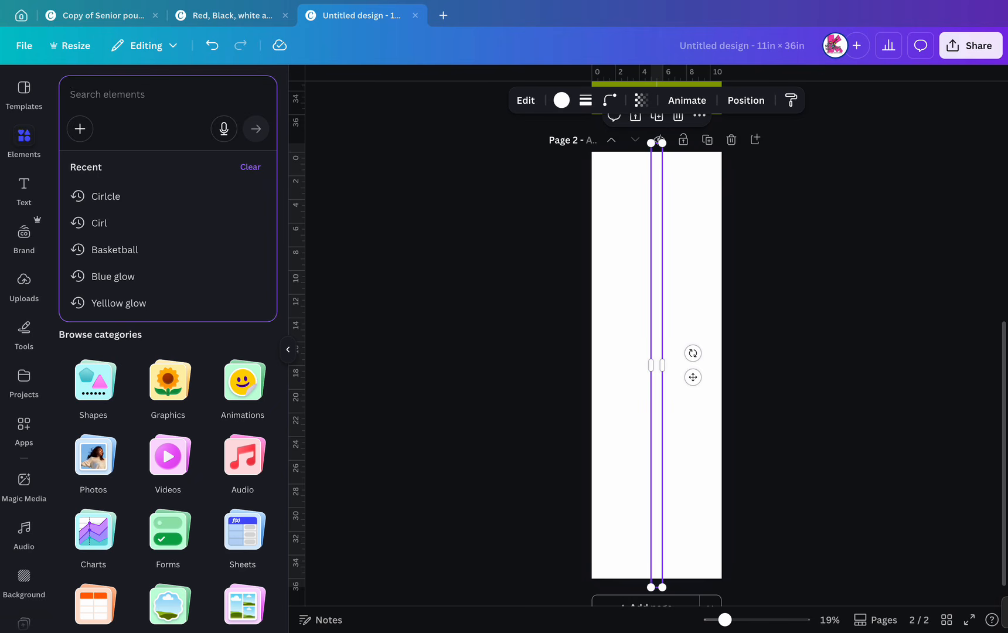
text(pink)
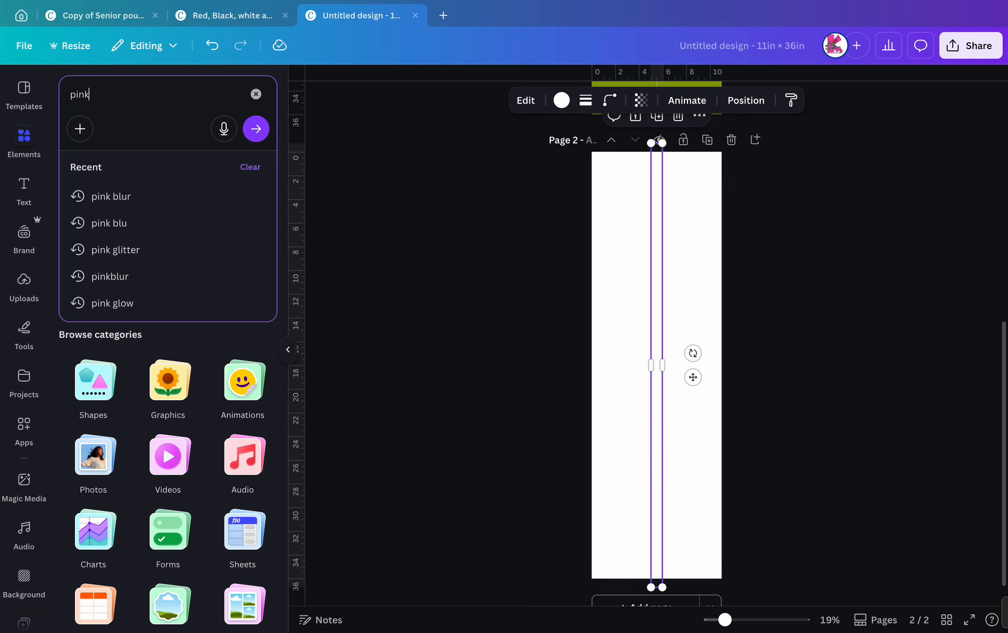
text( backgro)
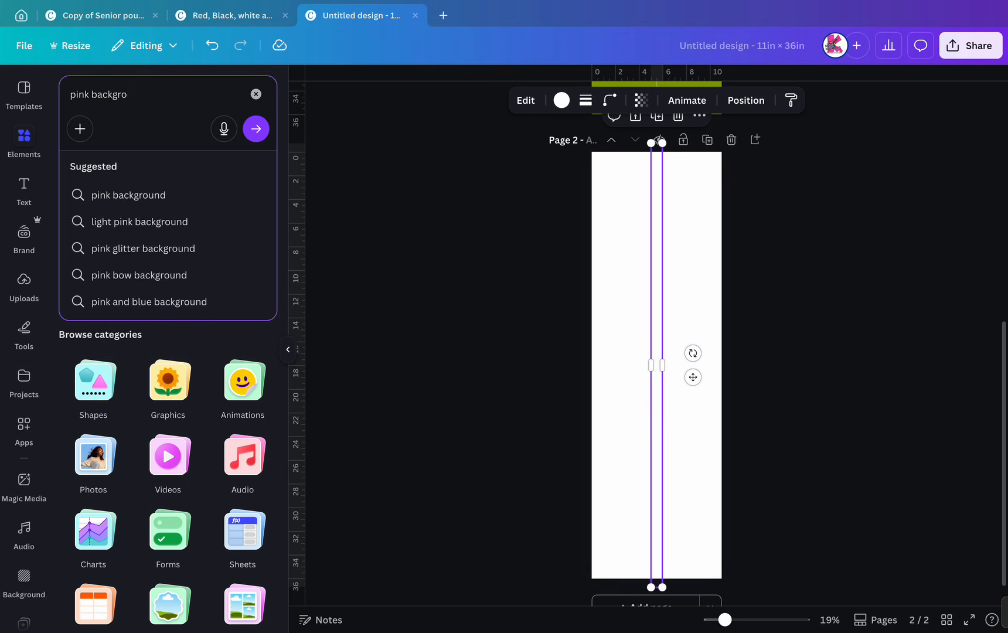
text(und)
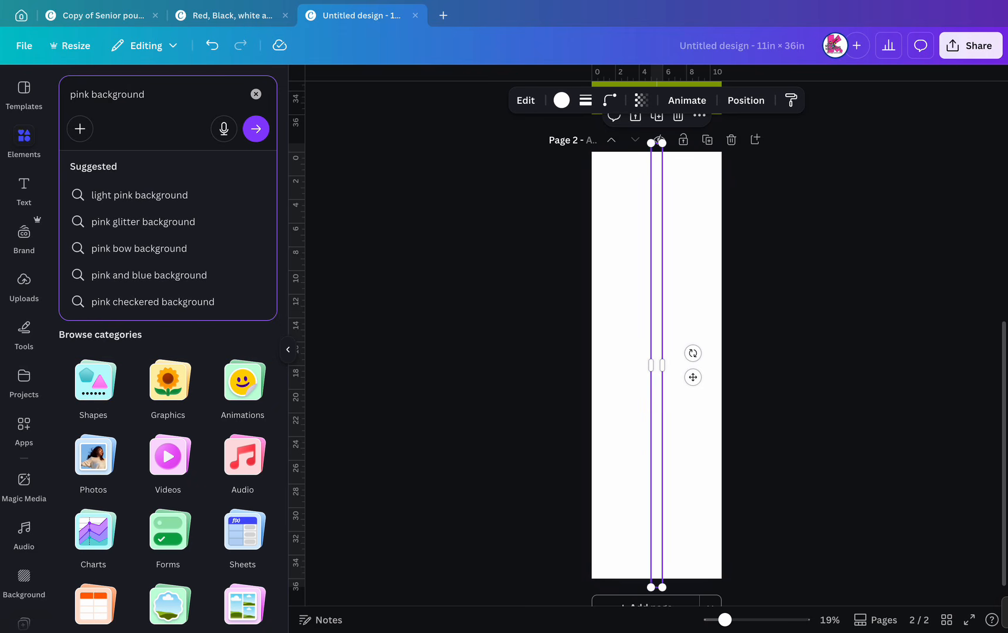
key(Return)
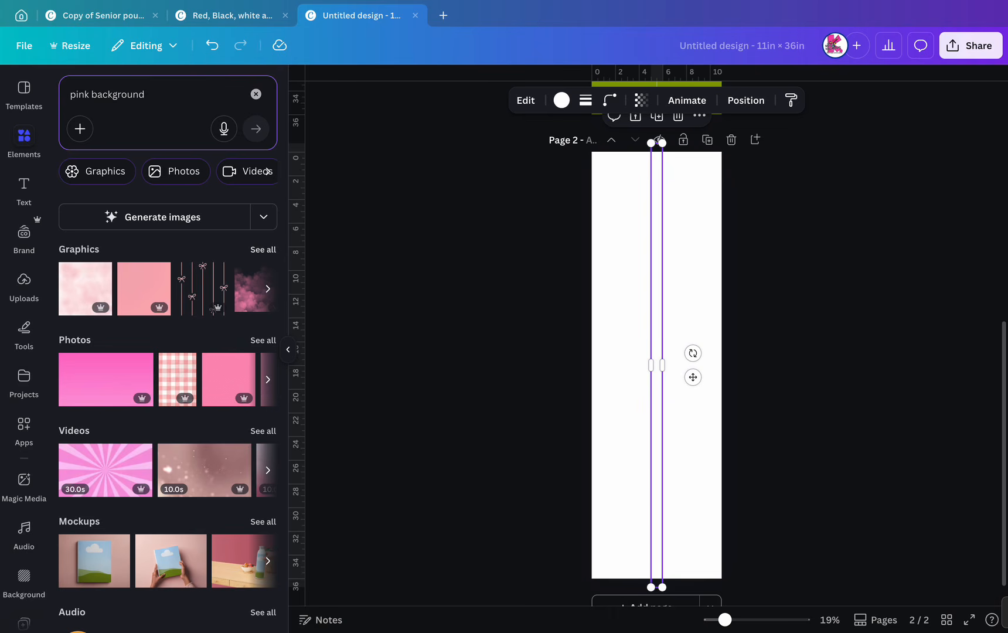
Insert the pink-red graphic with soft light circles from the graphics results and set it as page 2's background.
click(262, 249)
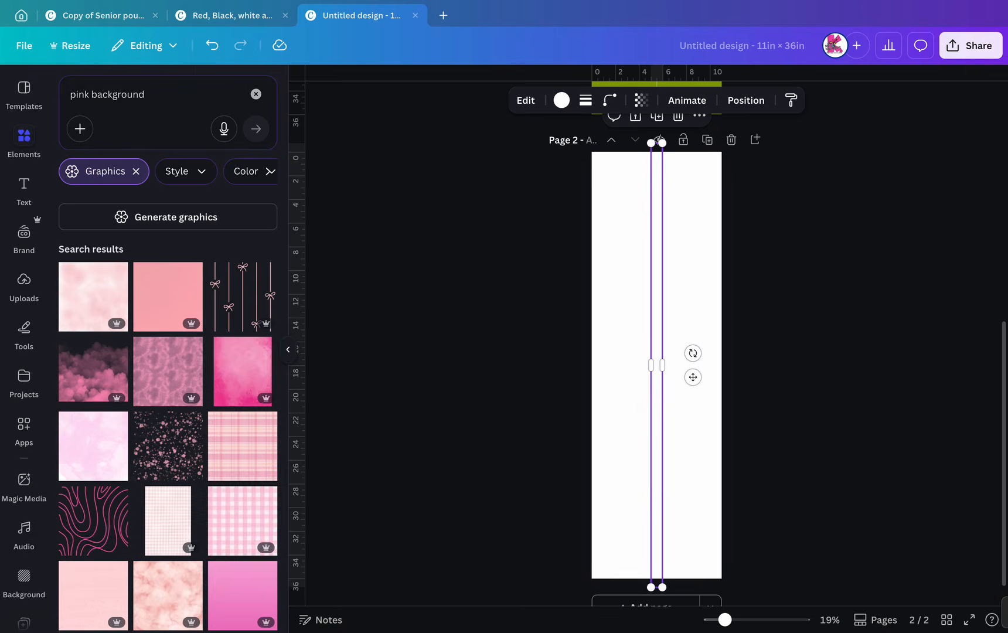
scroll(243, 440, down, 3)
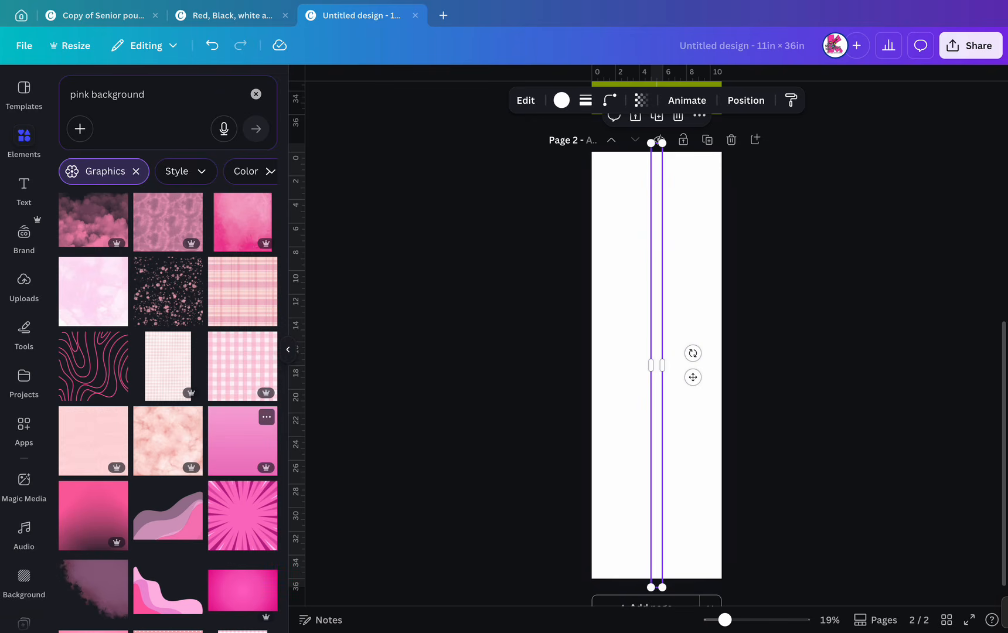
scroll(243, 440, down, 4)
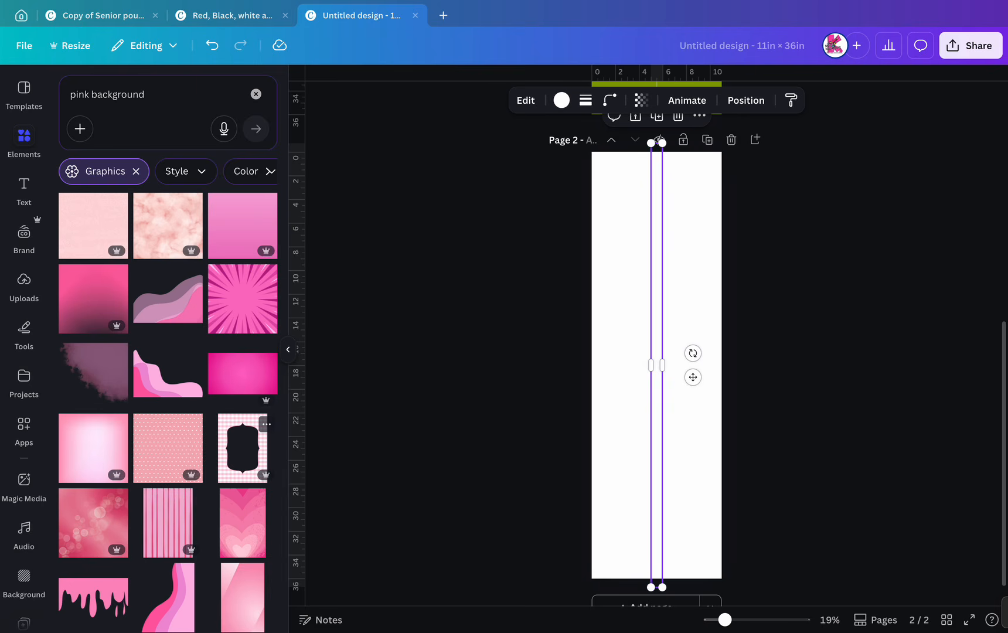
click(94, 522)
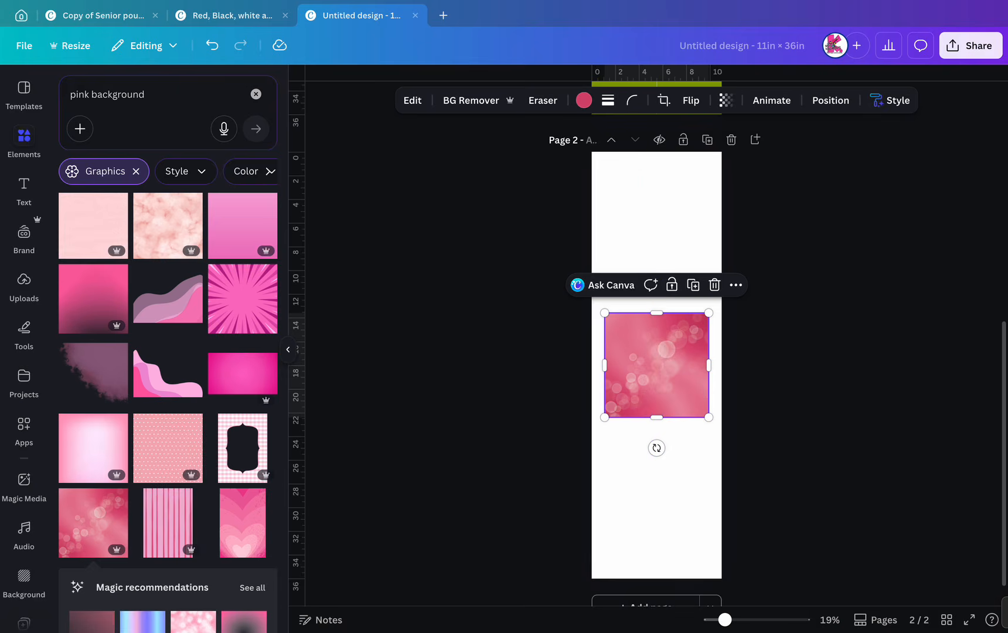
right_click(659, 363)
click(732, 566)
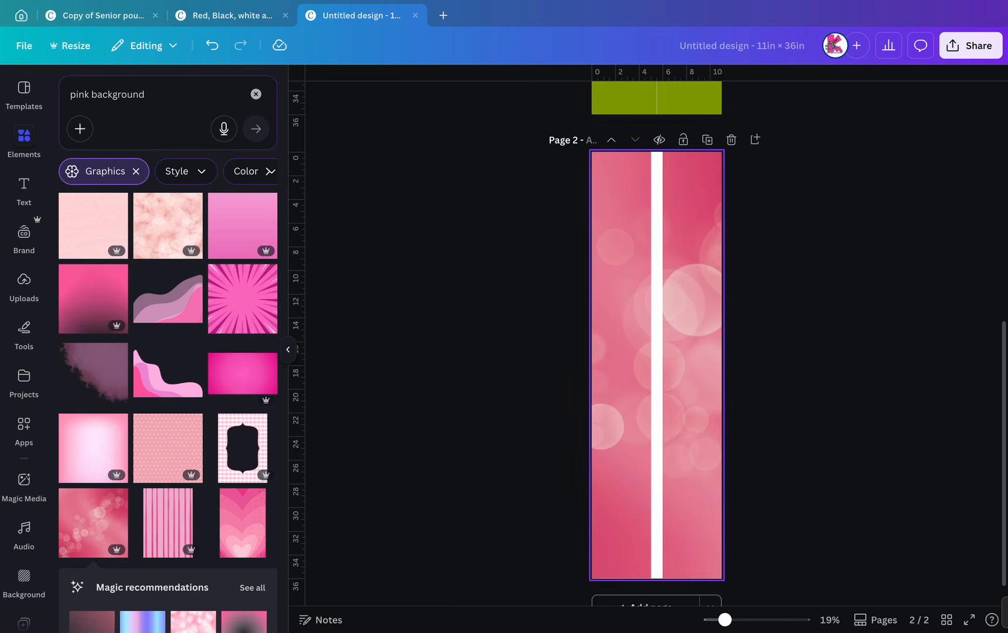
Fill page 1's left frame with the pink-red graphic with soft light circles from the graphics results.
scroll(656, 343, up, 4)
scroll(656, 342, up, 1)
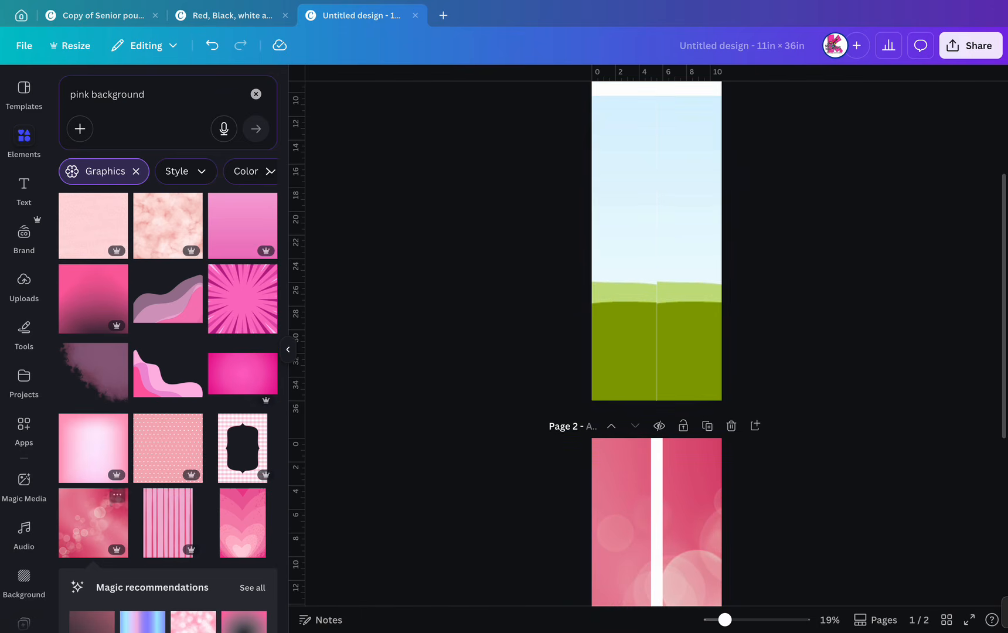
click(93, 522)
drag(656, 187, 625, 193)
scroll(656, 343, up, 4)
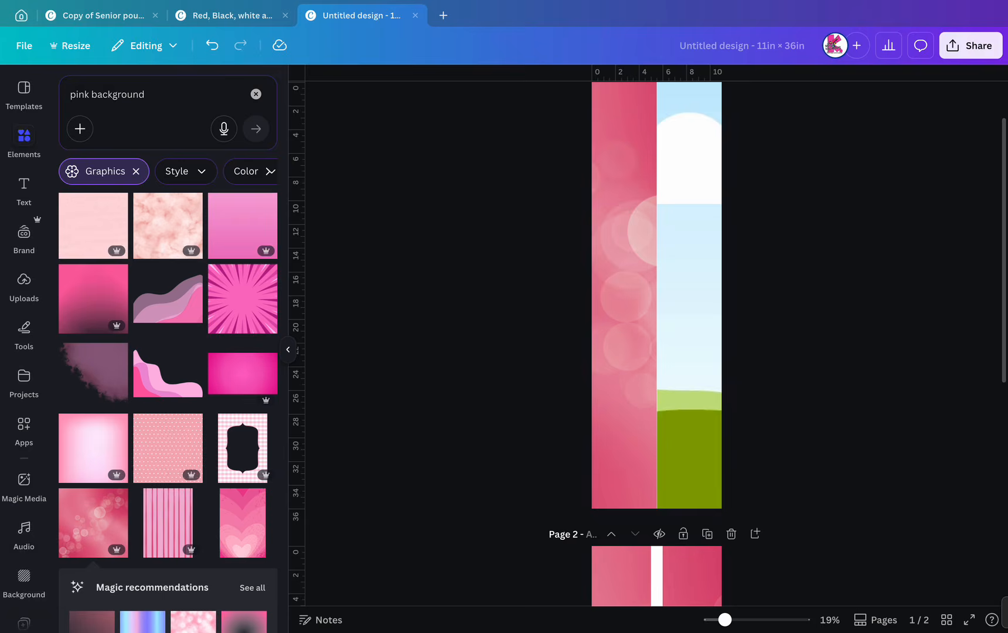
Adjust the crop of the light-circles image in page 1's left frame so a different area of circles shows.
double_click(623, 294)
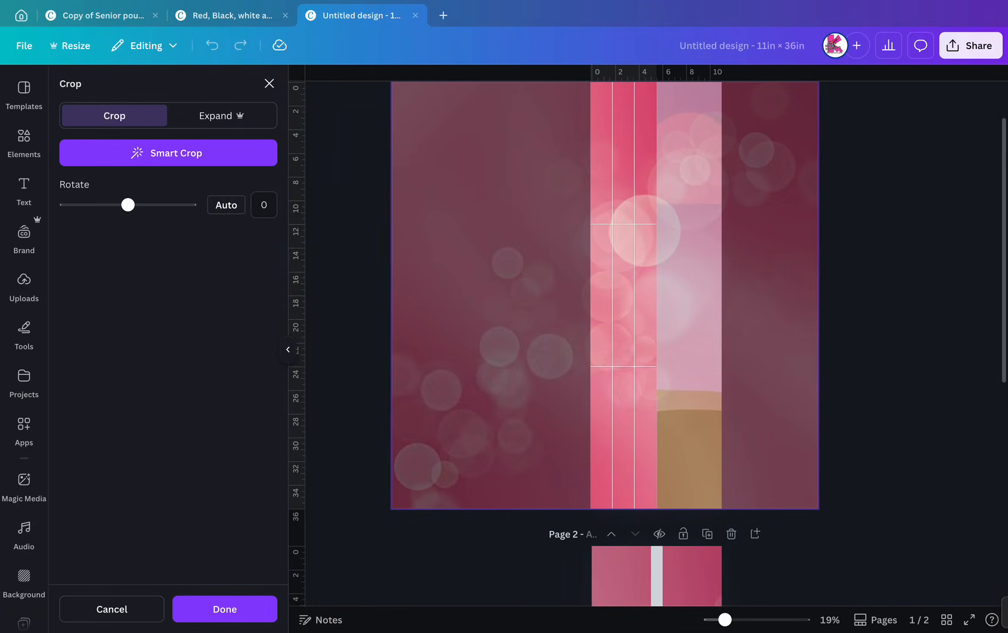
drag(607, 530, 727, 495)
drag(623, 295, 634, 296)
key(Return)
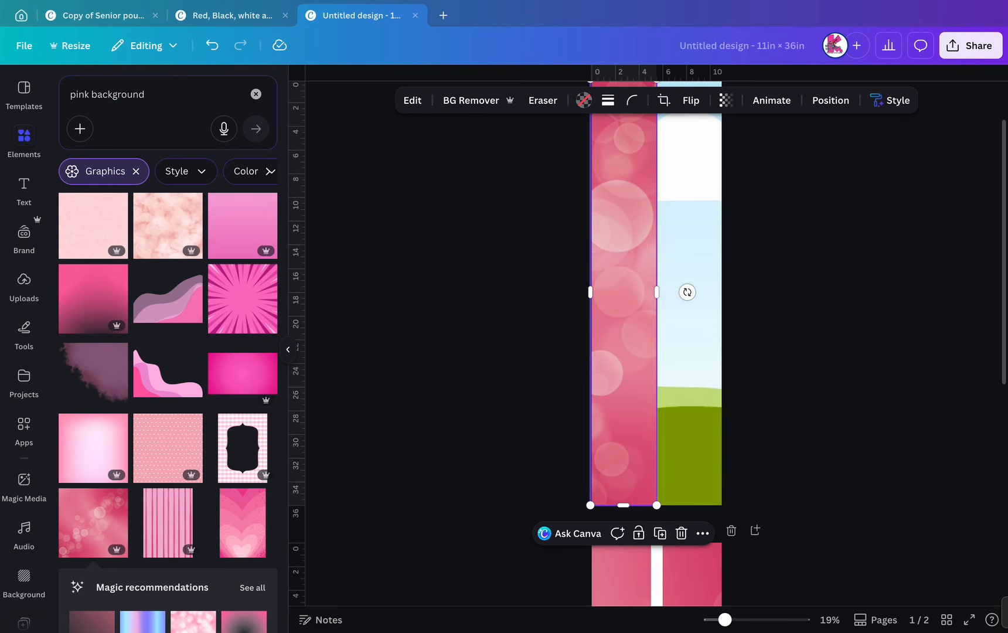
Fill page 1's right frame with the pink gradient graphic that has a pale, glowing centre.
scroll(168, 381, down, 2)
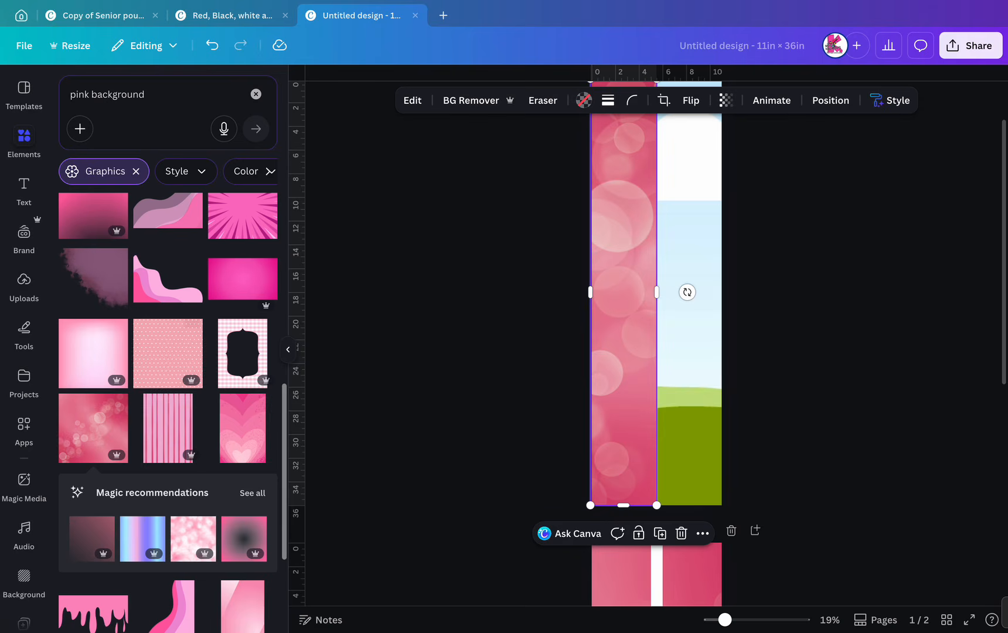
click(93, 354)
drag(656, 291, 689, 283)
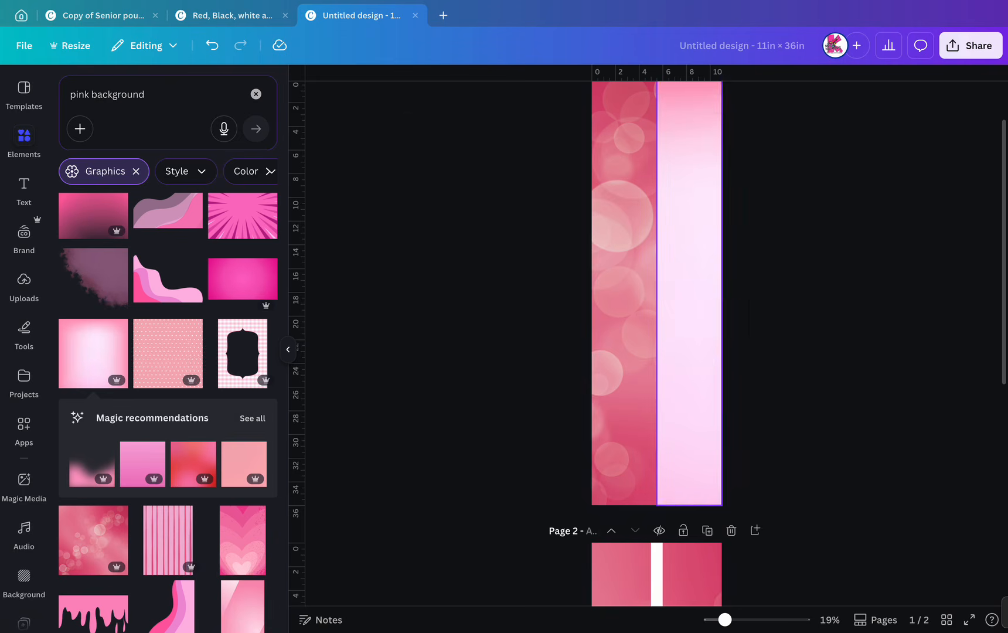
Shift the gradient sideways in the right frame's crop so its pale area sits beside the left frame and pink along the outer edge.
click(688, 291)
double_click(688, 292)
drag(689, 292, 585, 291)
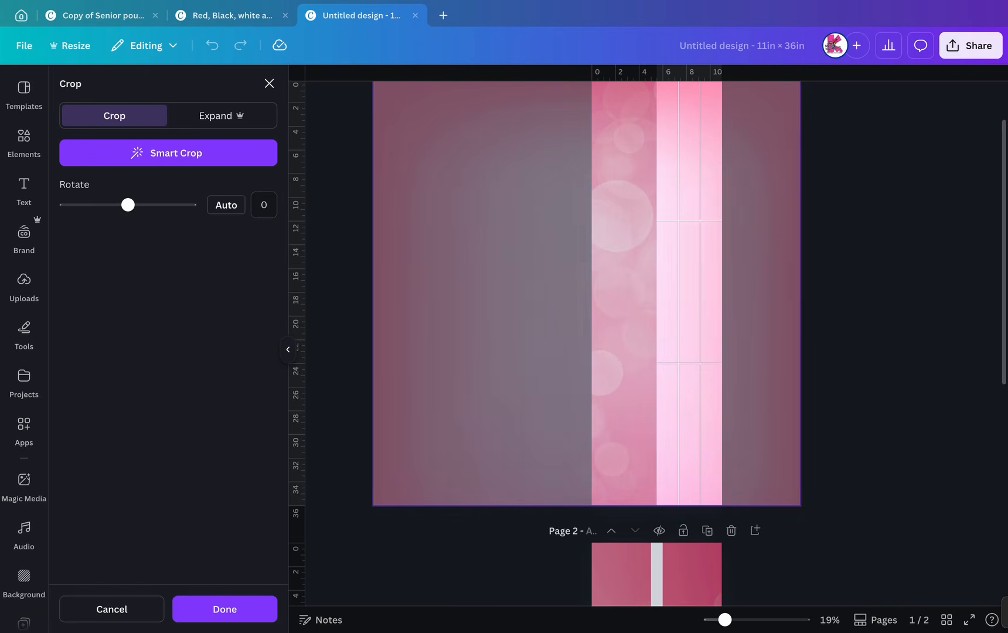
key(Escape)
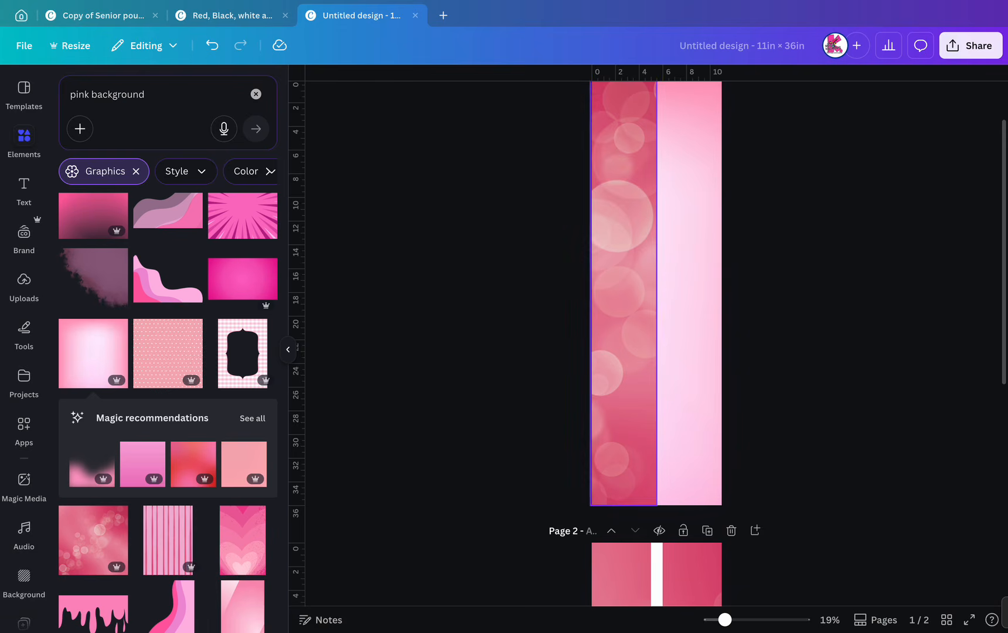
Apply the Aura filter from the Soft group to the light-circles image in page 1's left frame.
click(623, 292)
click(412, 100)
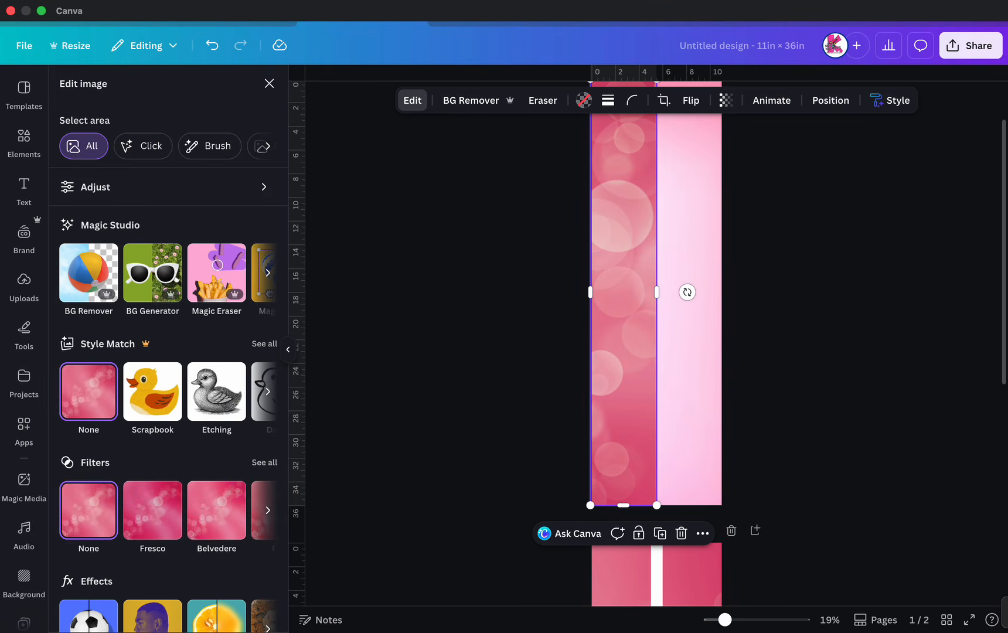
click(264, 462)
scroll(167, 481, down, 2)
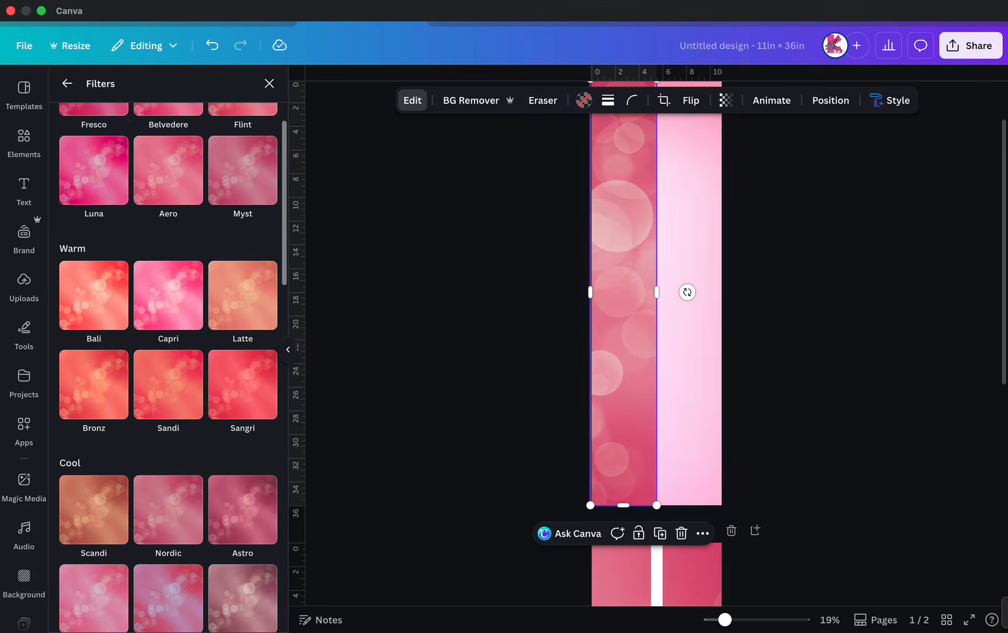
scroll(167, 364, down, 3)
click(94, 421)
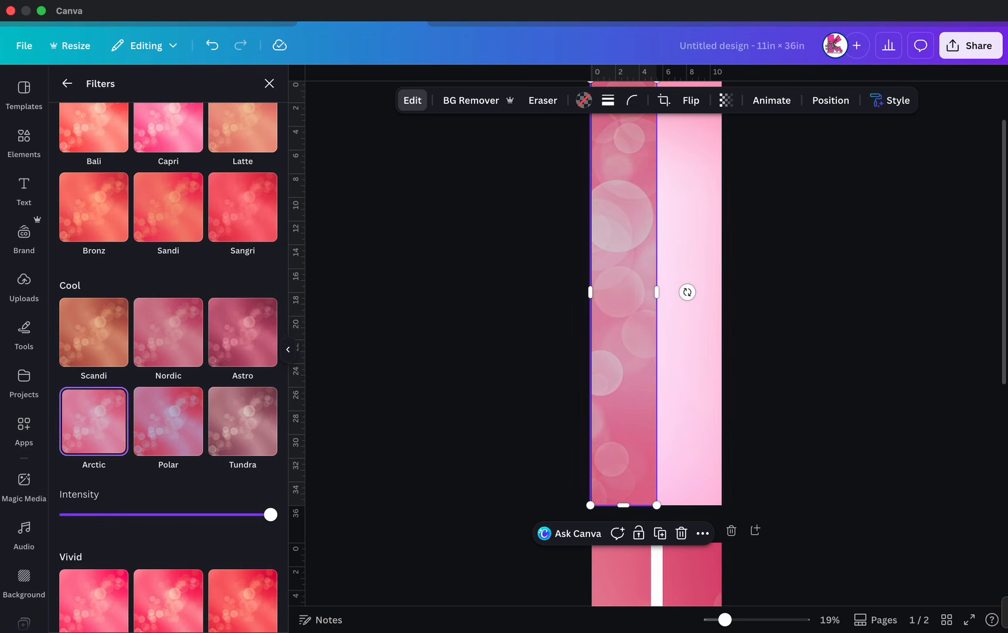
scroll(117, 436, down, 5)
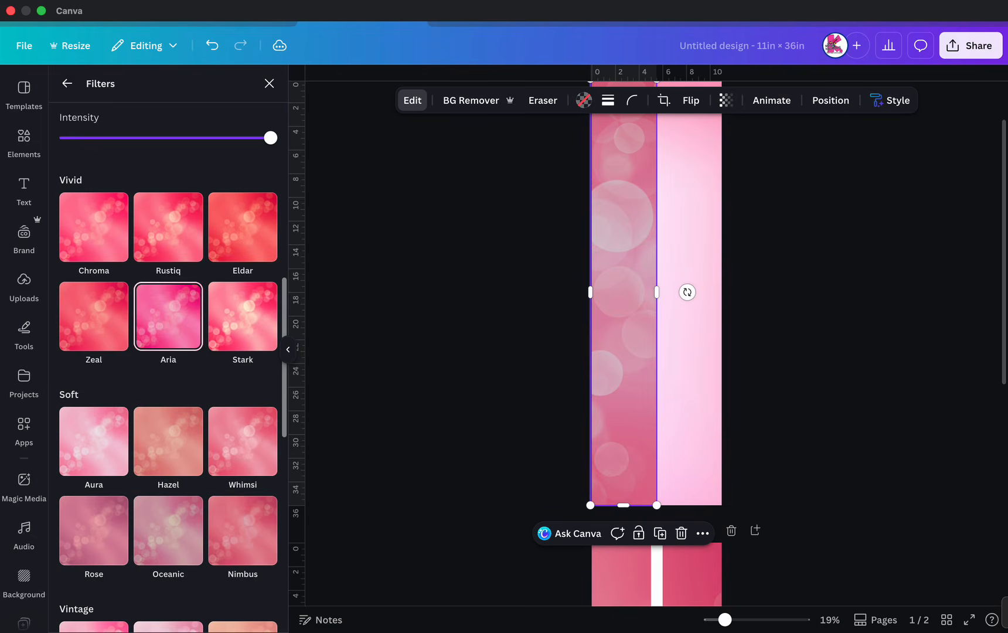
click(93, 436)
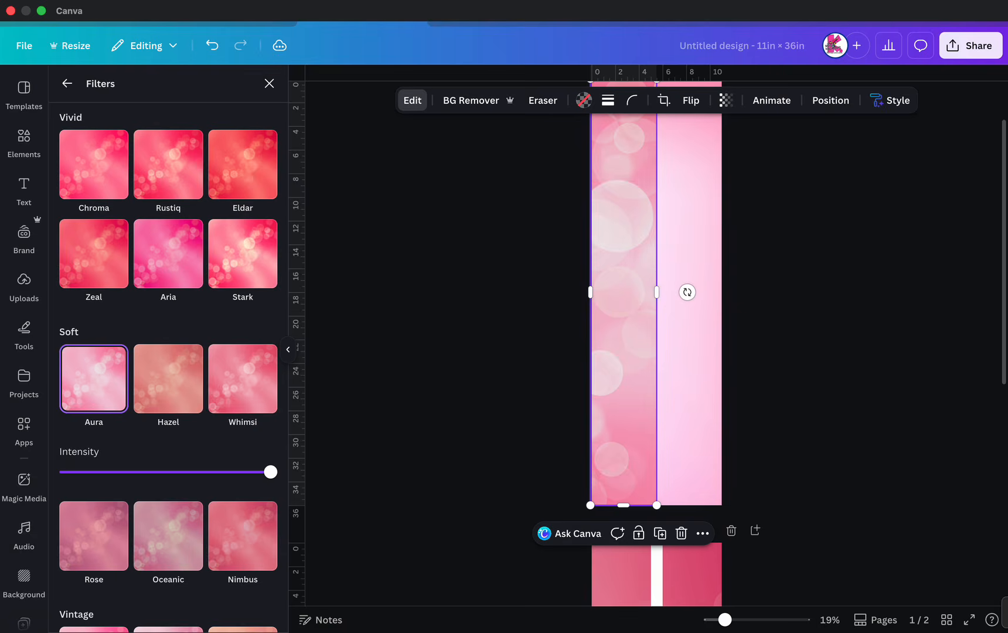
Try the Fade and Rose filters on the left frame's image and return it to Aura.
scroll(168, 364, down, 3)
click(169, 506)
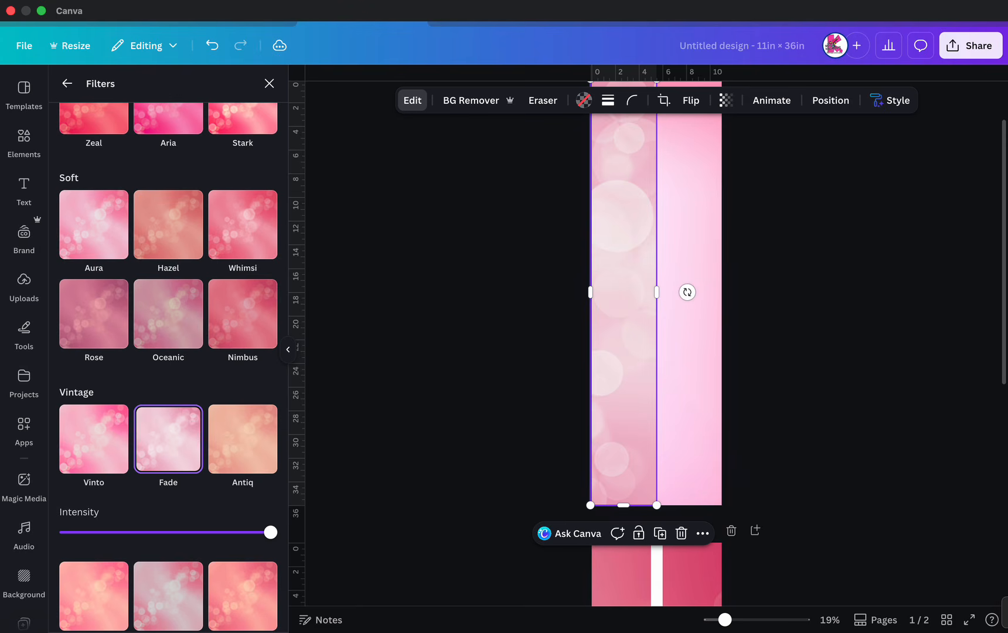
click(93, 313)
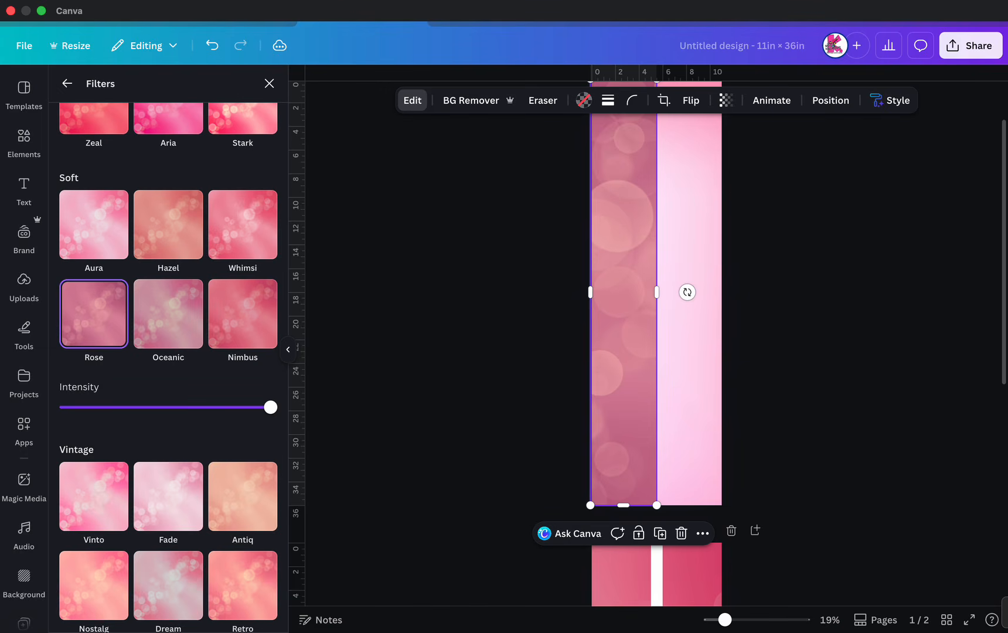
click(94, 225)
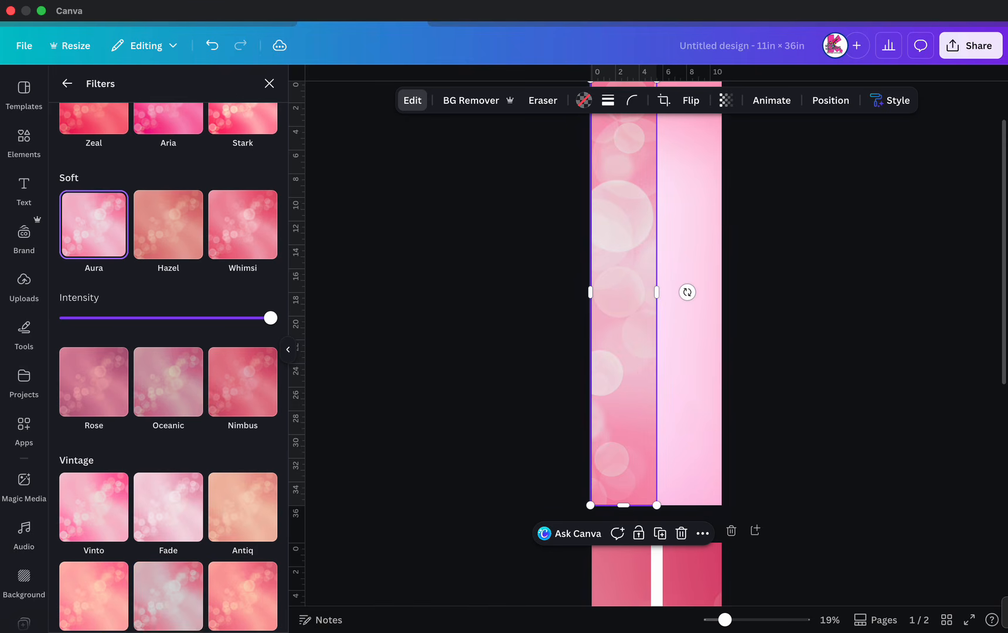
click(269, 83)
Insert the pink glitter overlay with sparkles along two opposite edges from the graphics results onto page 2.
scroll(188, 589, down, 3)
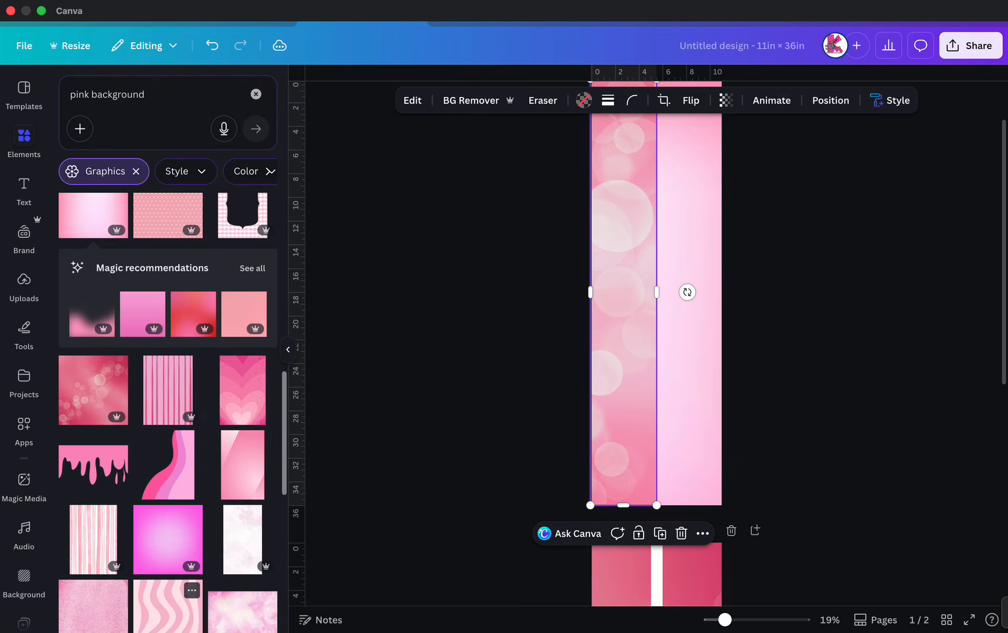
scroll(176, 592, down, 2)
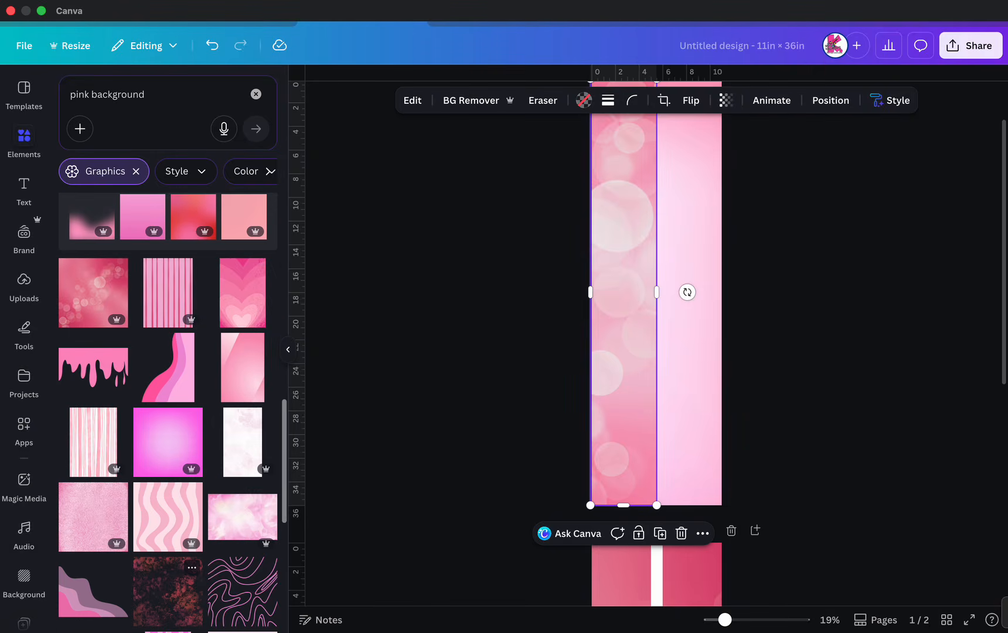
scroll(176, 580, down, 3)
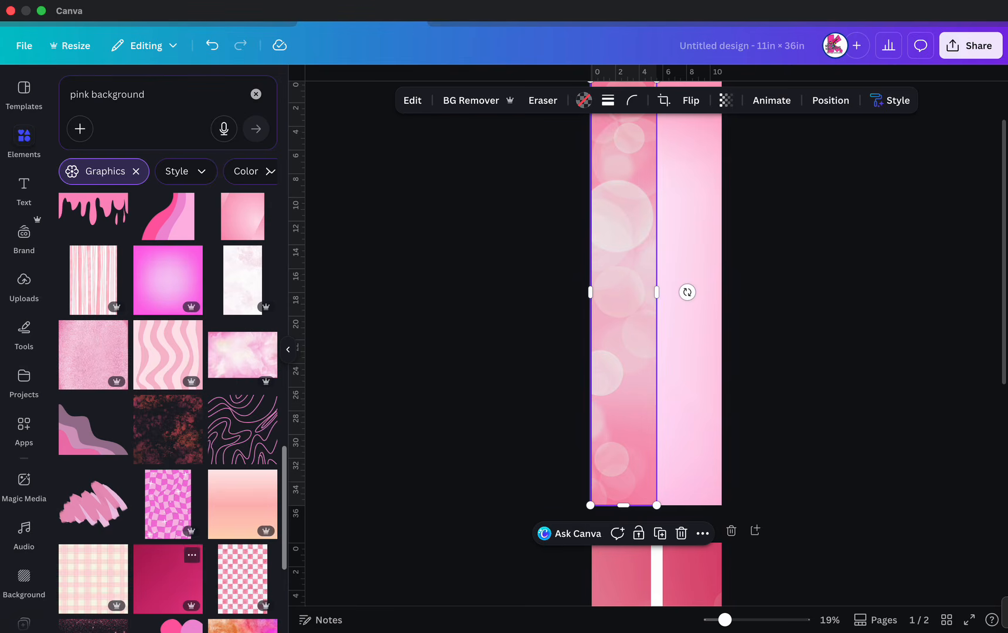
scroll(168, 410, down, 4)
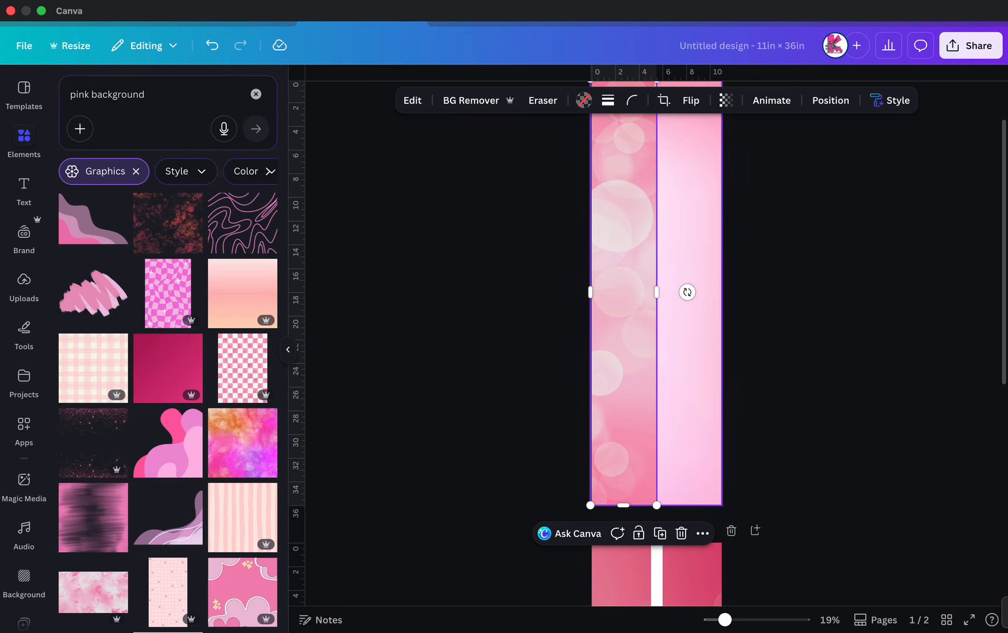
scroll(656, 346, down, 6)
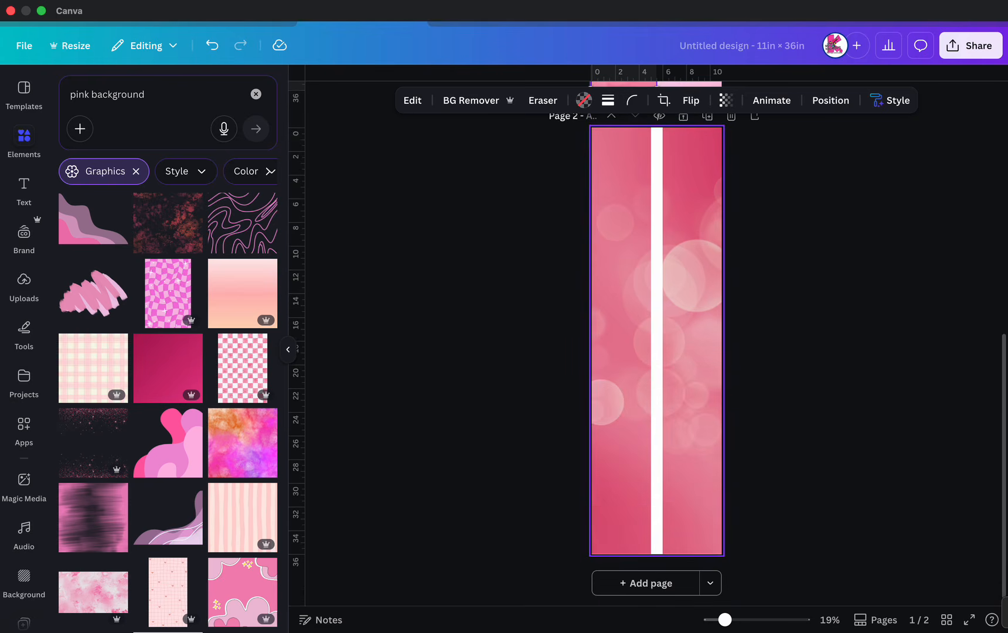
click(103, 451)
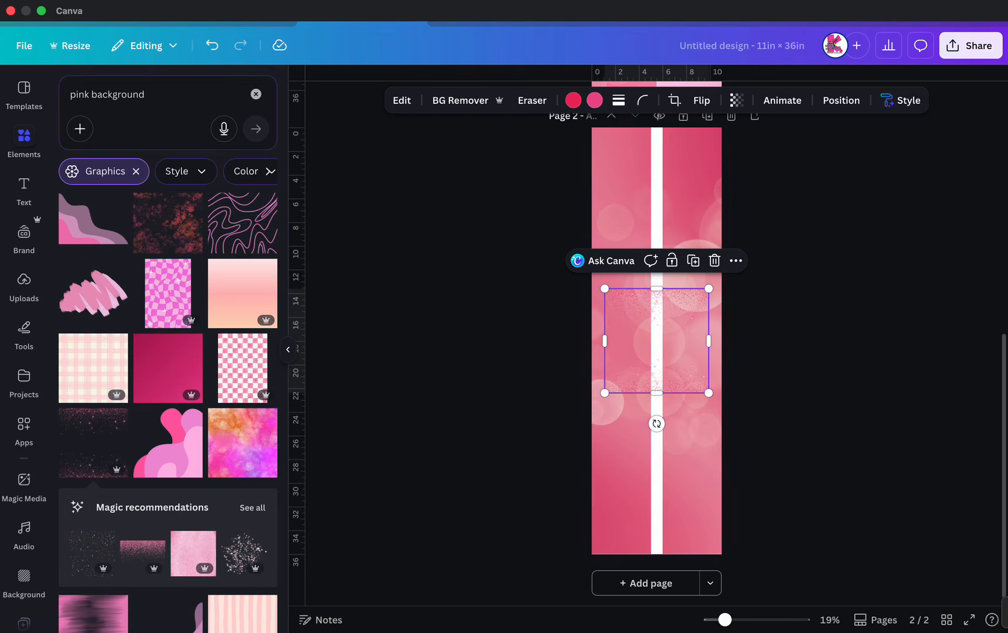
Align the glitter overlay with page 2's bottom edge and stretch it to cover the page's full width and height.
drag(656, 340, 643, 502)
drag(695, 450, 721, 423)
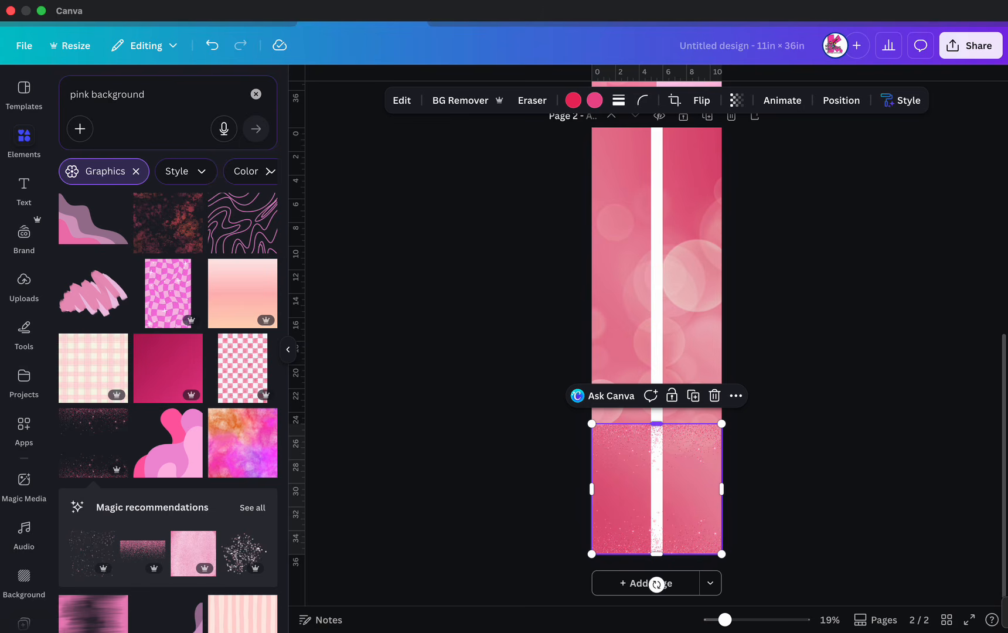
drag(656, 423, 656, 287)
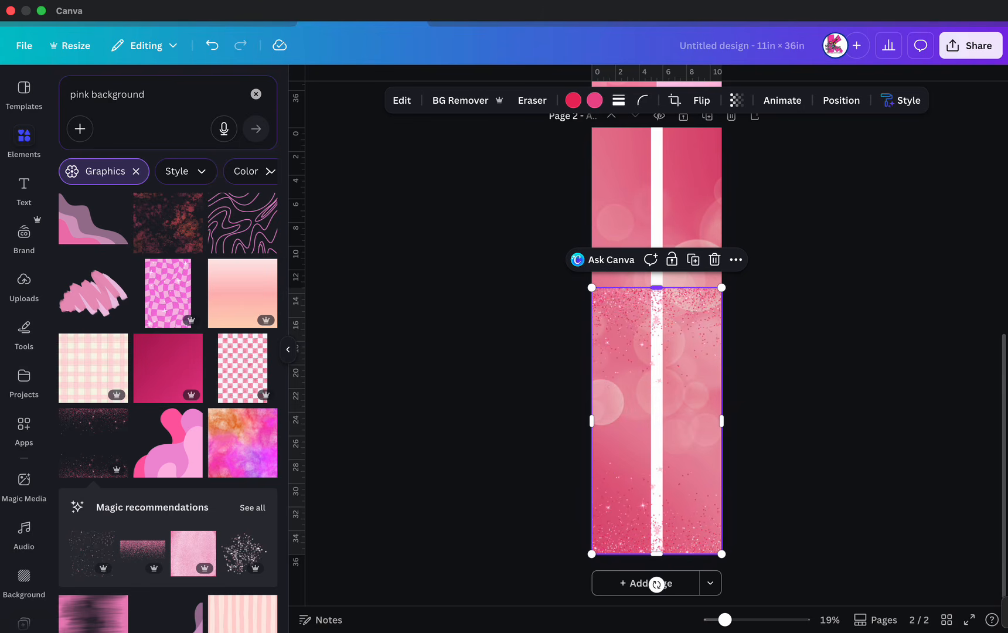
scroll(656, 411, up, 2)
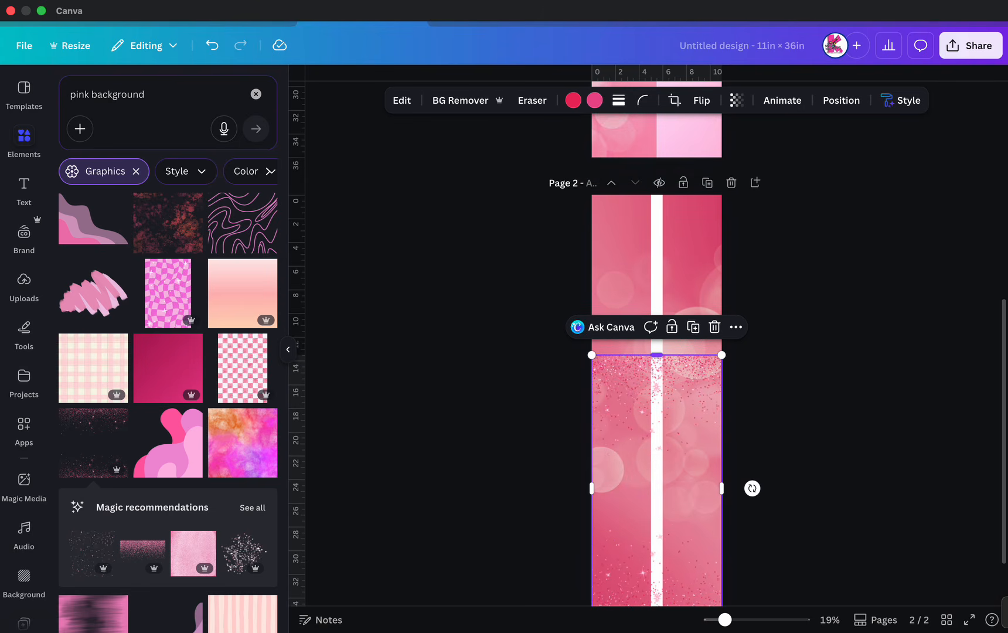
drag(656, 355, 656, 194)
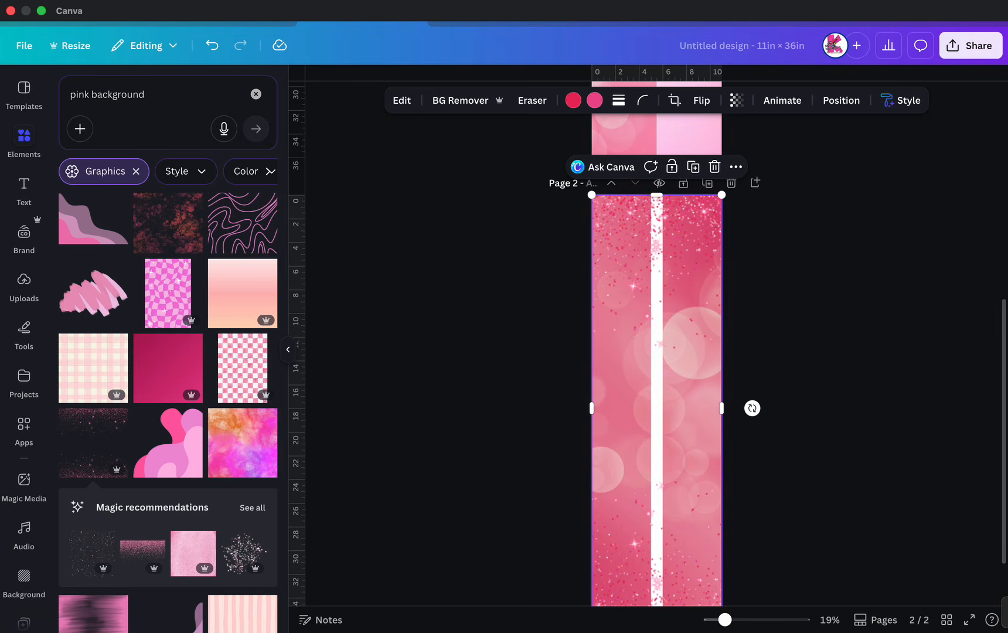
key(Escape)
Inspect the glitter overlay's sharpness up close and delete it from page 2.
scroll(656, 352, down, 2)
scroll(656, 352, up, 1)
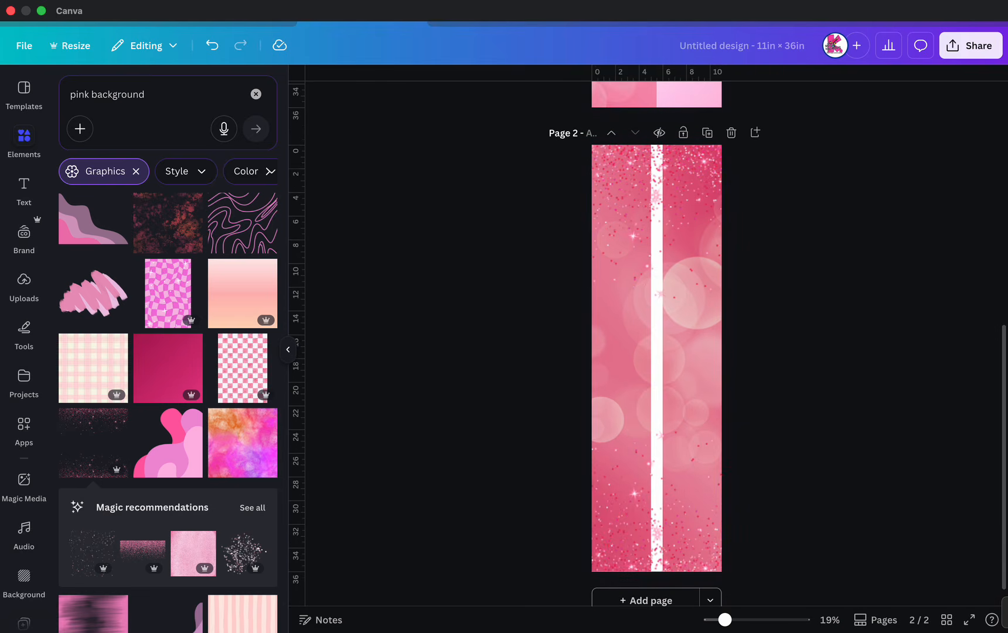
scroll(657, 359, up, 5)
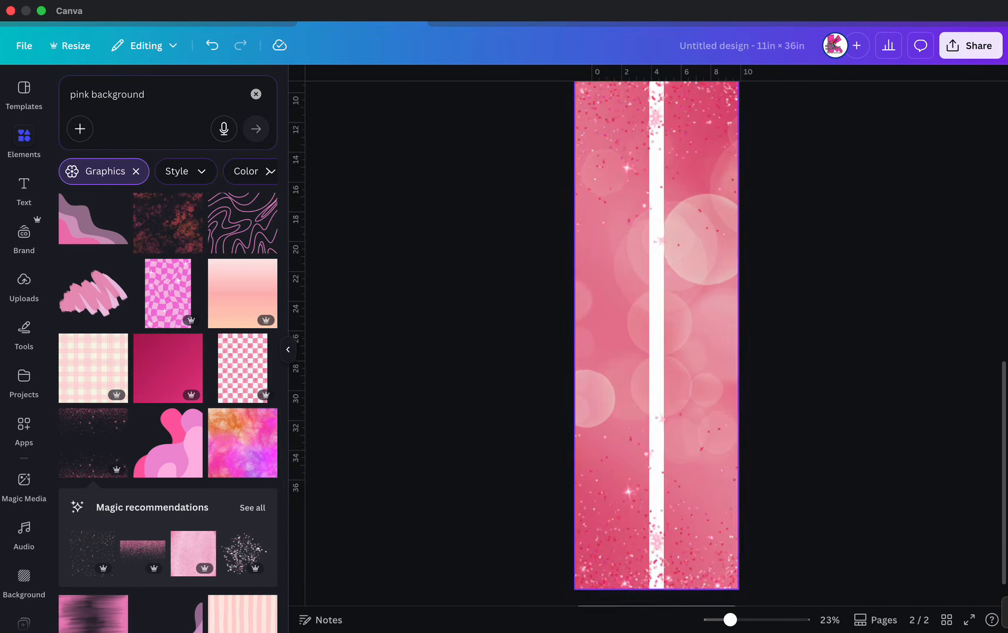
scroll(656, 359, down, 2)
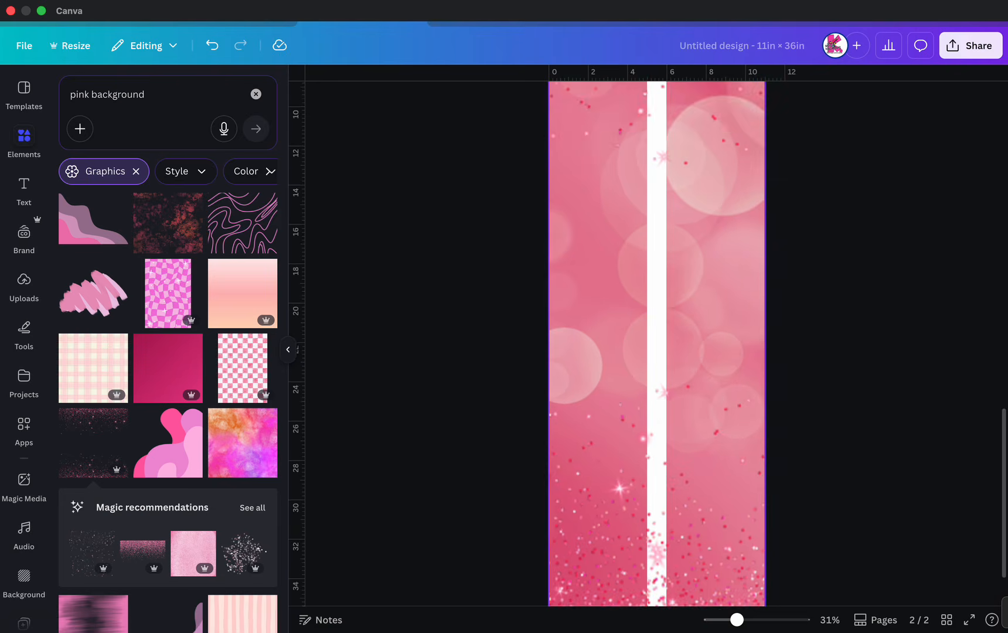
scroll(656, 358, up, 6)
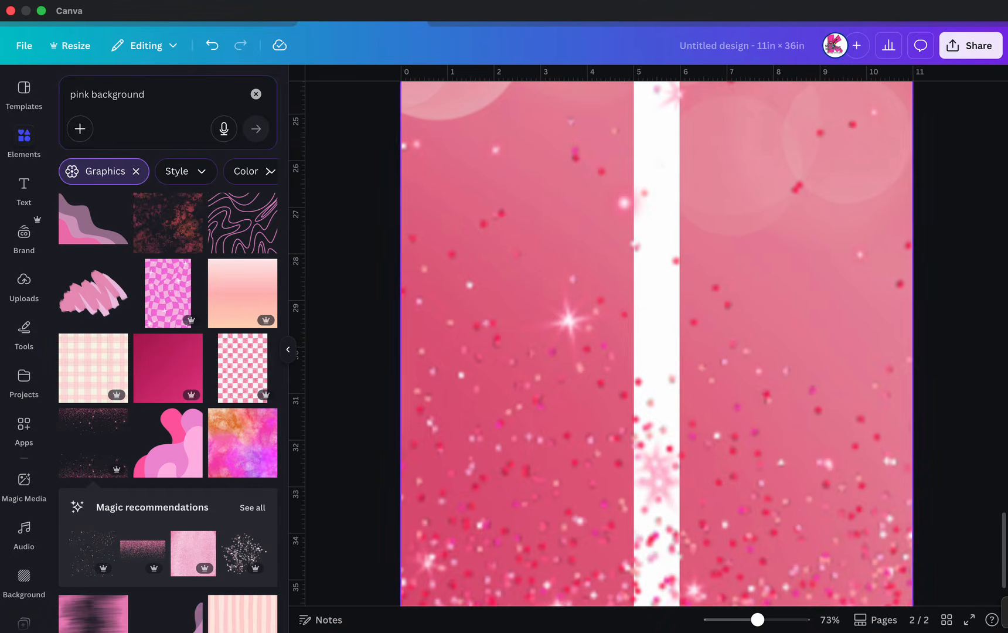
scroll(656, 359, down, 8)
scroll(656, 343, up, 2)
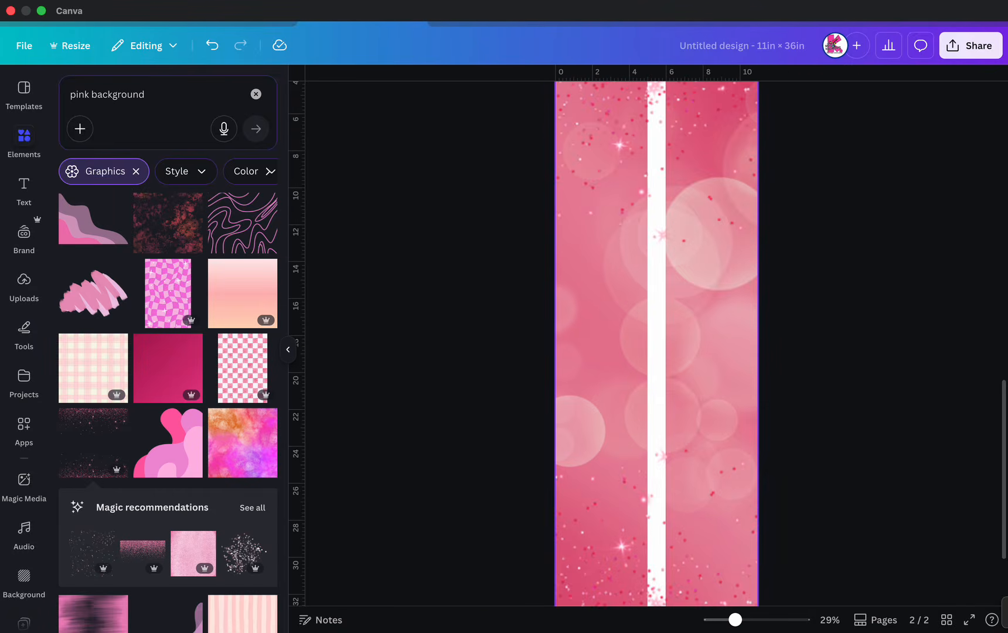
click(656, 335)
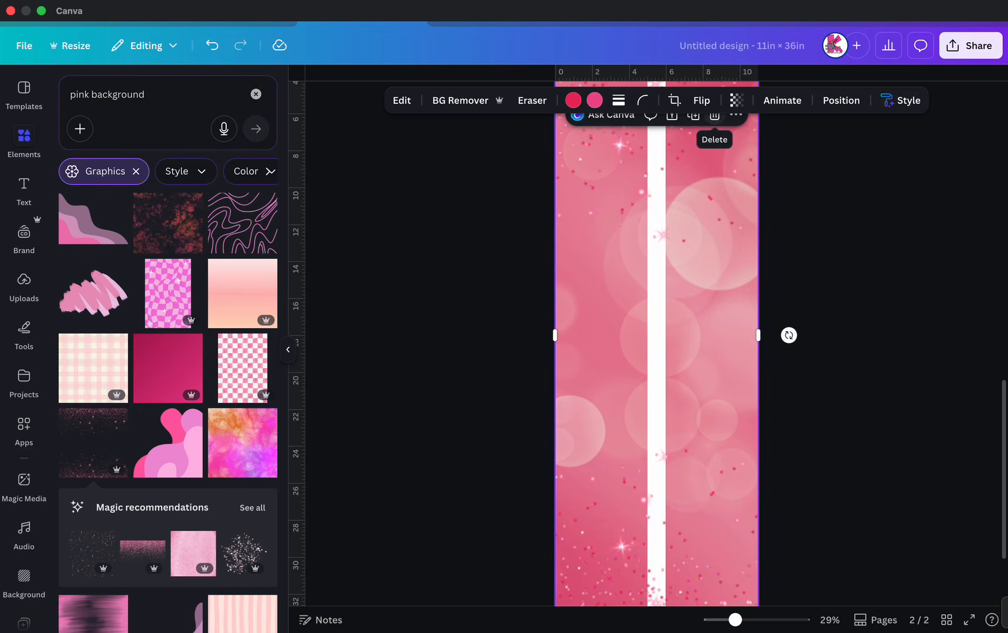
click(714, 115)
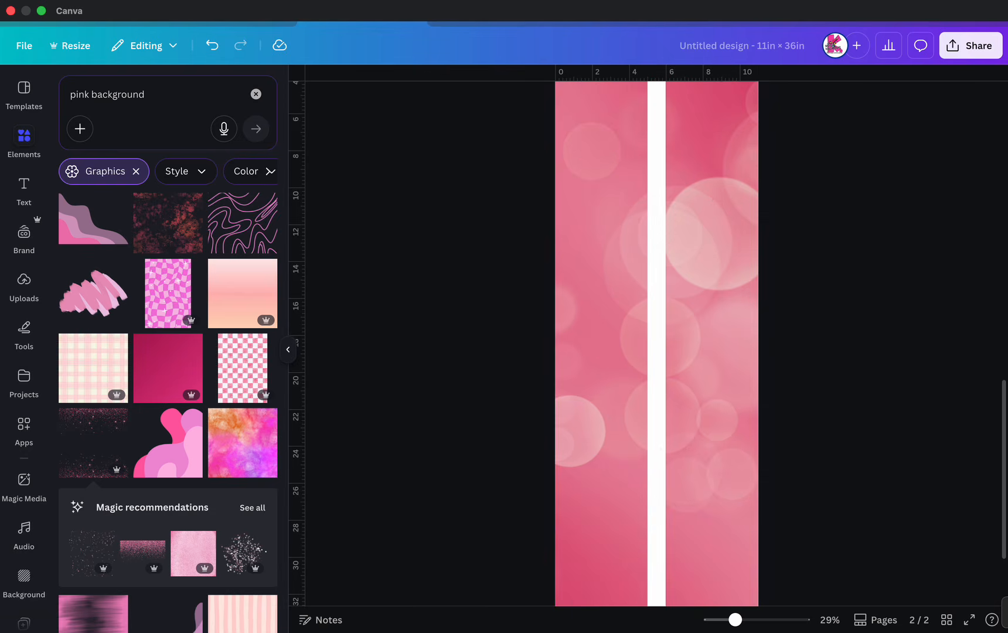
Insert the recommended pink glitter graphic with fading, falling specks onto page 2.
scroll(142, 381, down, 3)
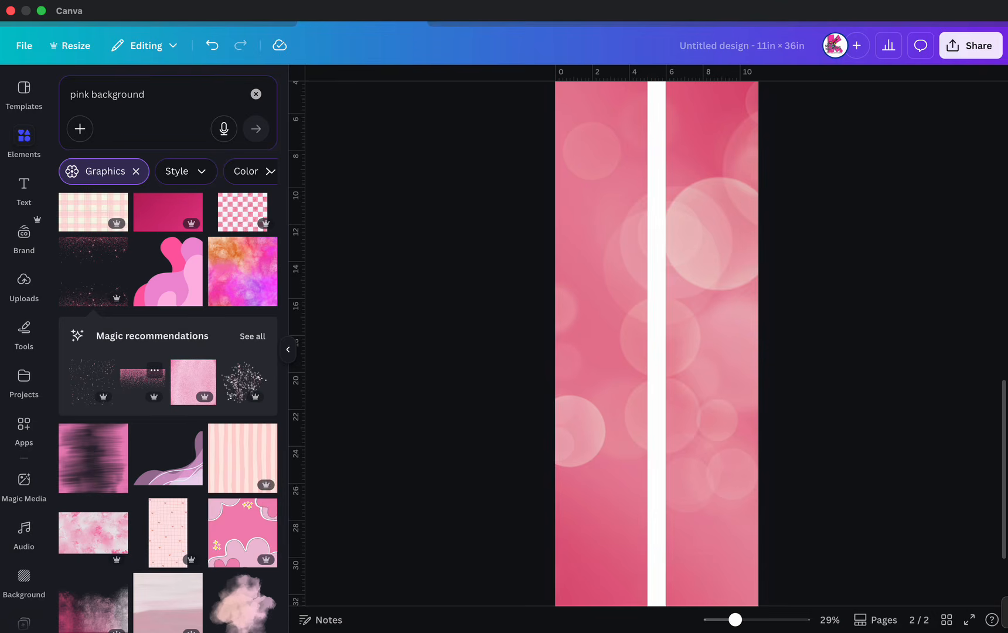
click(143, 378)
scroll(656, 351, up, 3)
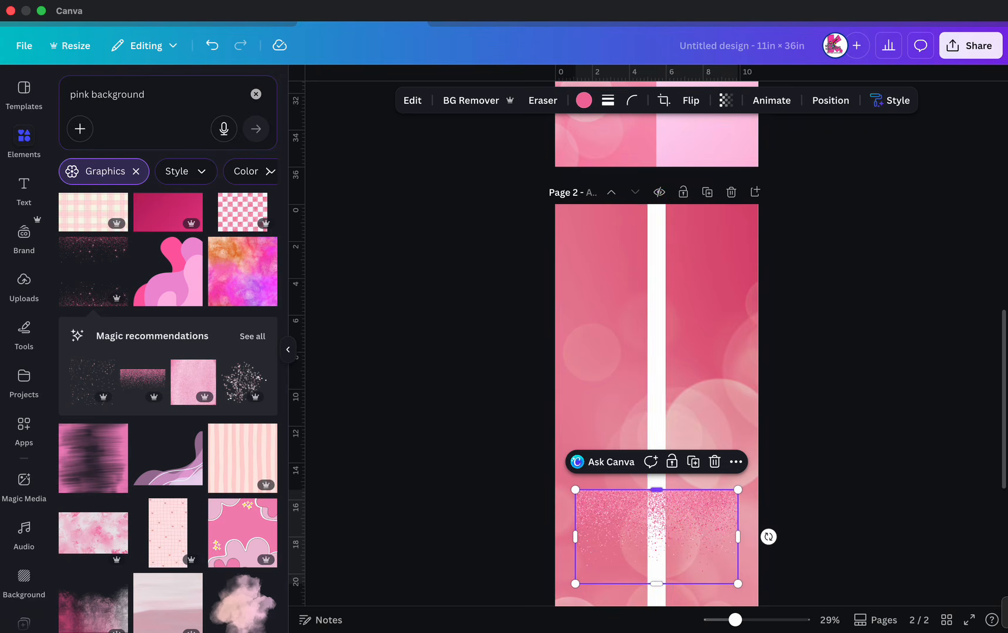
Place the falling glitter graphic against page 2's top edge and scale it to the page's full width.
drag(656, 509, 636, 225)
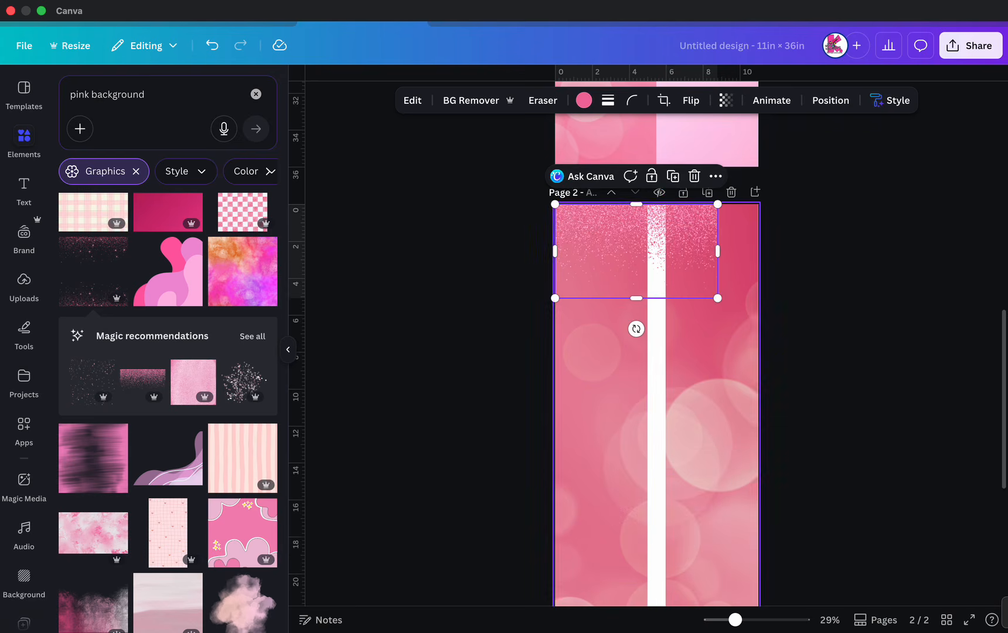
drag(719, 298, 762, 323)
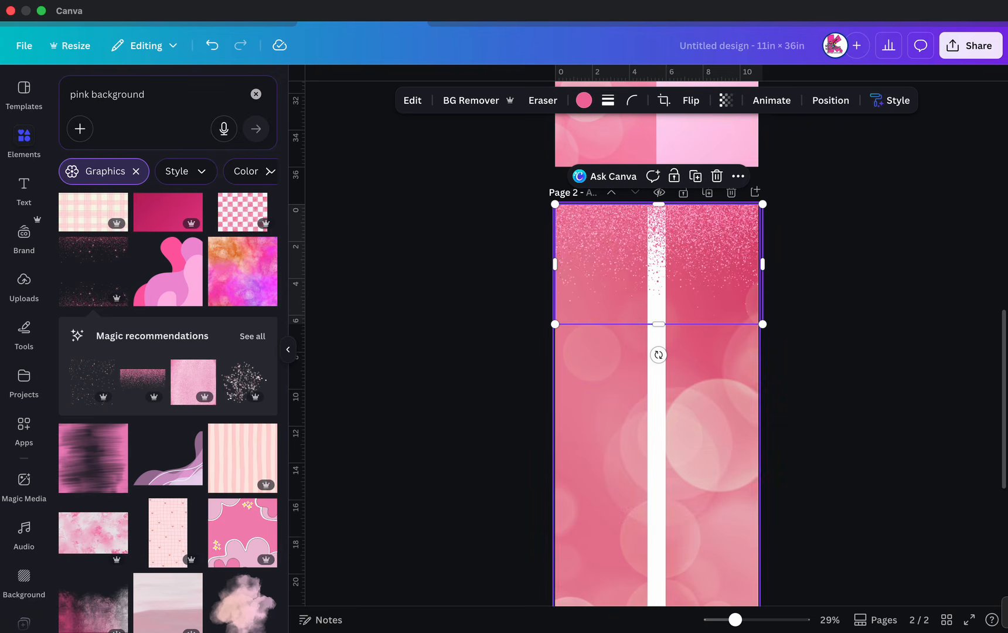
click(762, 323)
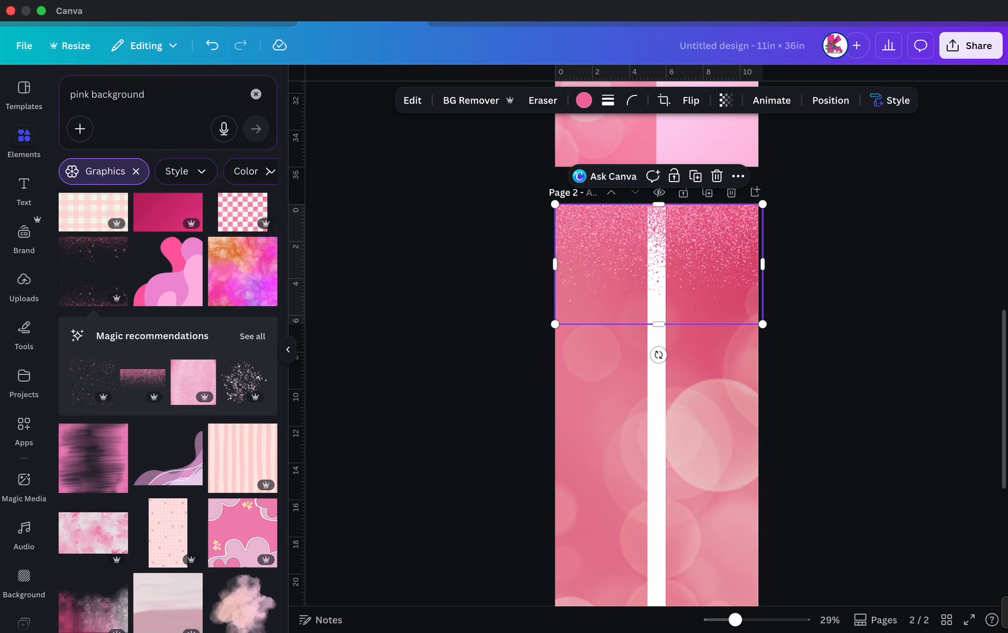
drag(763, 323, 758, 320)
scroll(657, 261, up, 5)
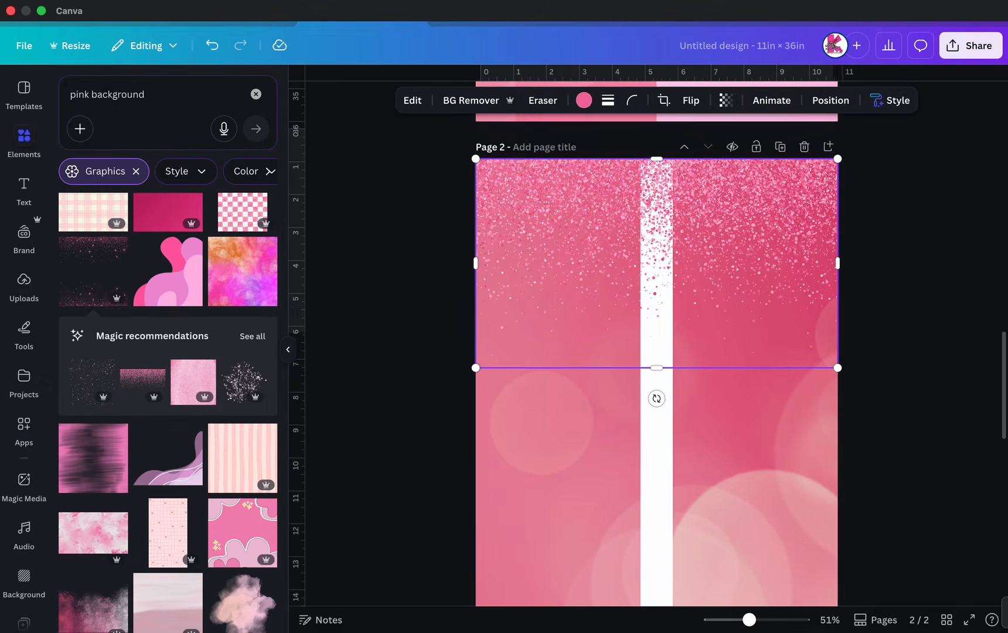
scroll(656, 261, up, 5)
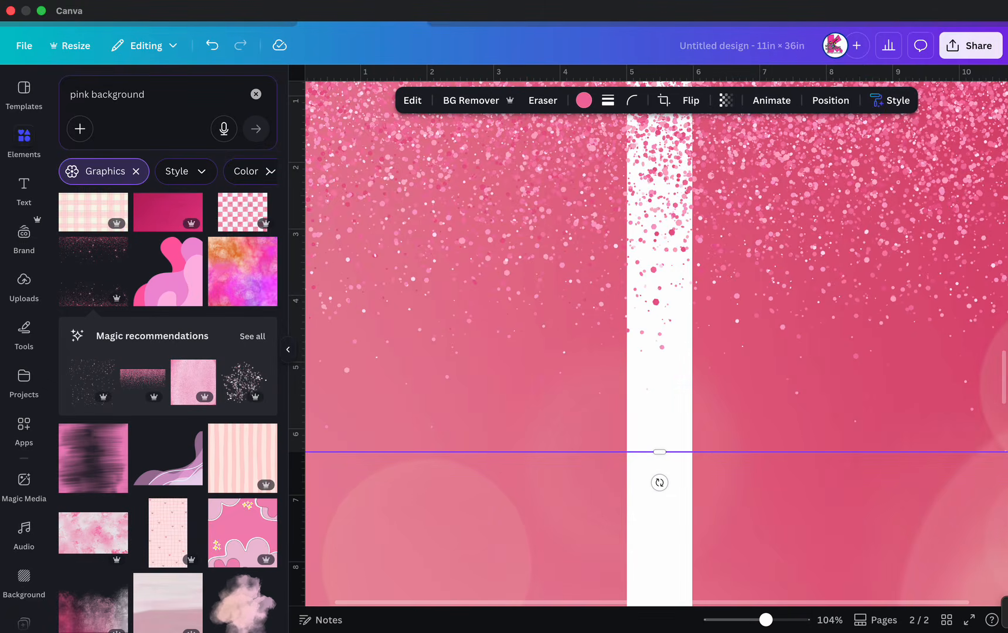
Duplicate the top glitter band, flip the copy vertically and align it with page 2's bottom edge.
scroll(656, 260, down, 6)
scroll(656, 260, down, 3)
scroll(656, 261, down, 3)
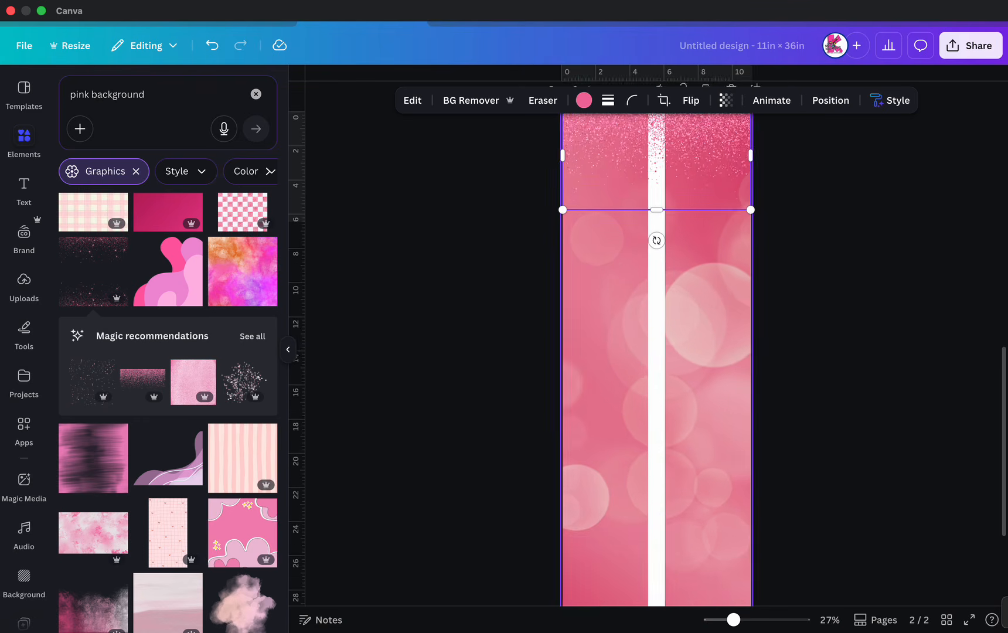
click(693, 250)
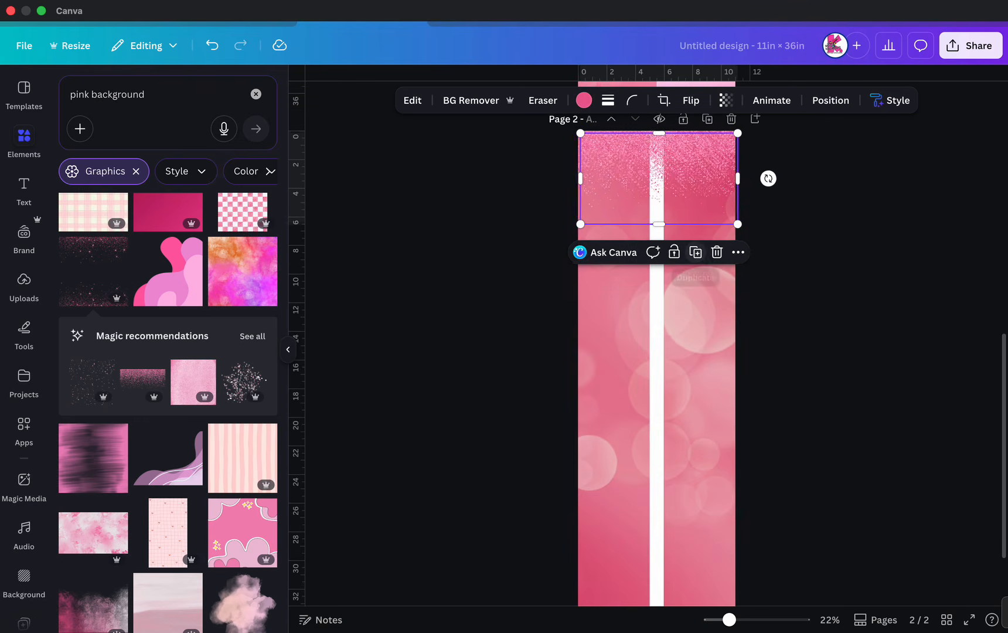
drag(656, 176, 656, 395)
click(691, 100)
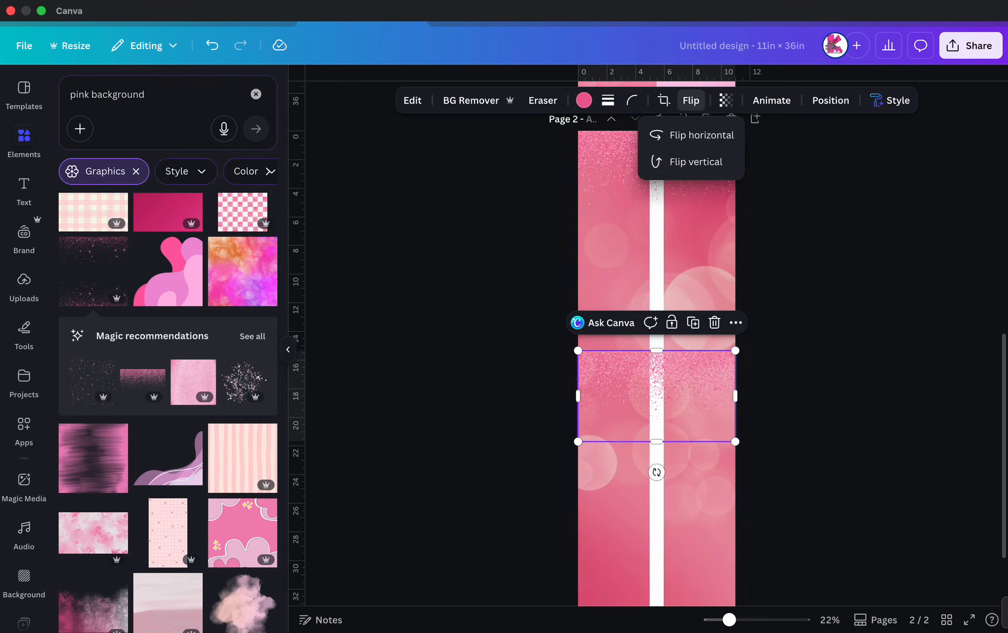
click(695, 162)
scroll(654, 378, down, 2)
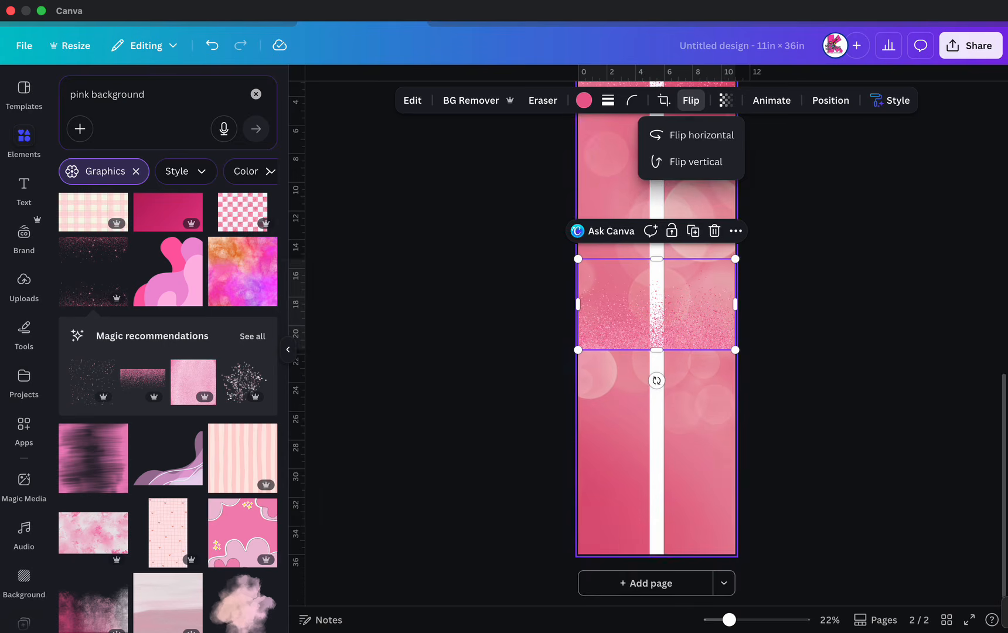
drag(654, 378, 654, 583)
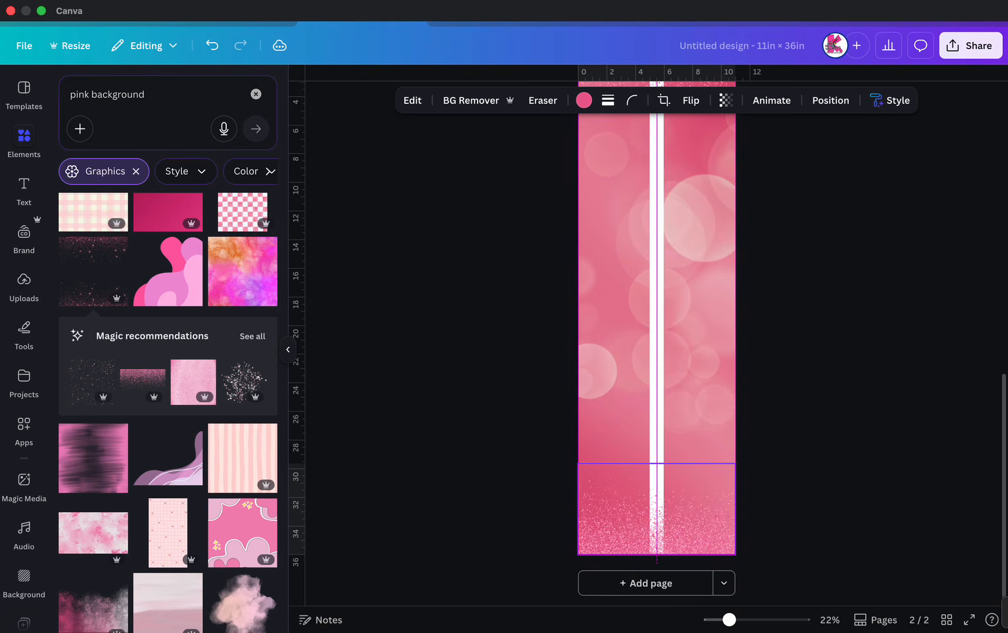
key(Escape)
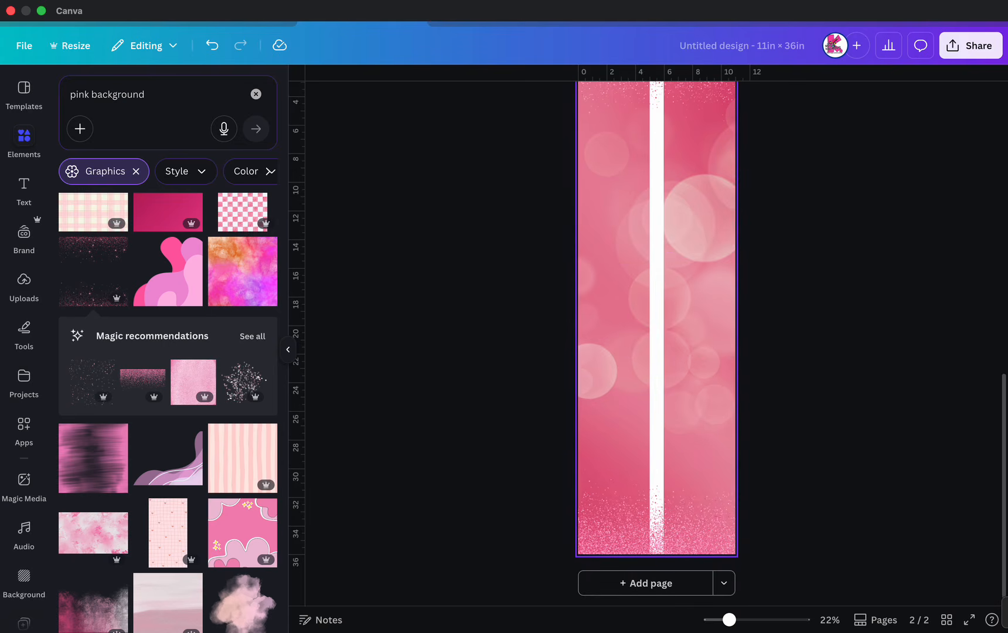
Stretch the bottom and top glitter bands vertically so both extend further toward the middle of page 2.
click(656, 473)
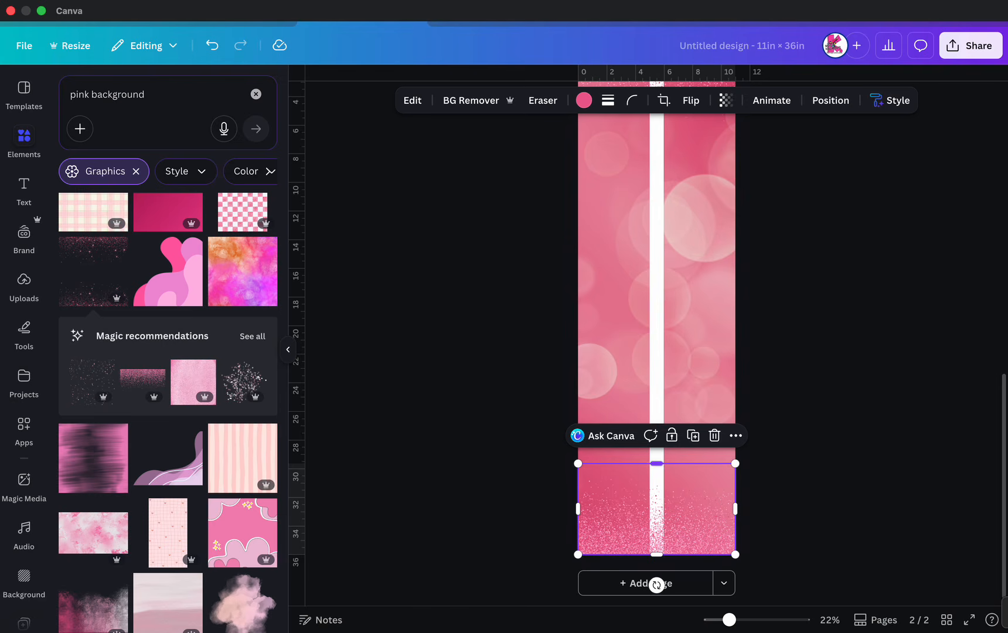
drag(656, 462, 656, 431)
scroll(656, 431, up, 3)
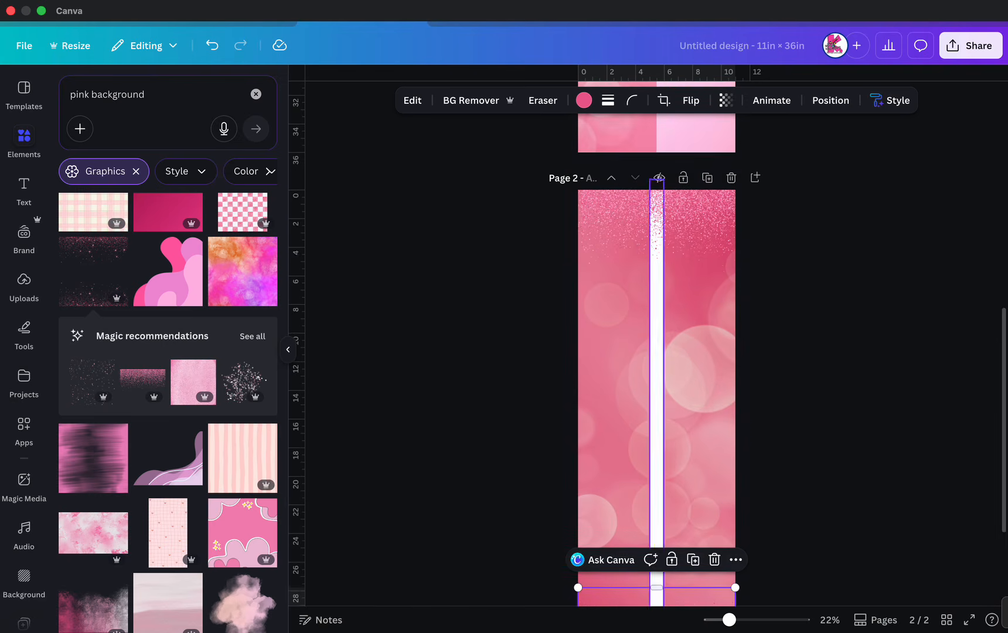
click(655, 275)
drag(656, 281, 656, 298)
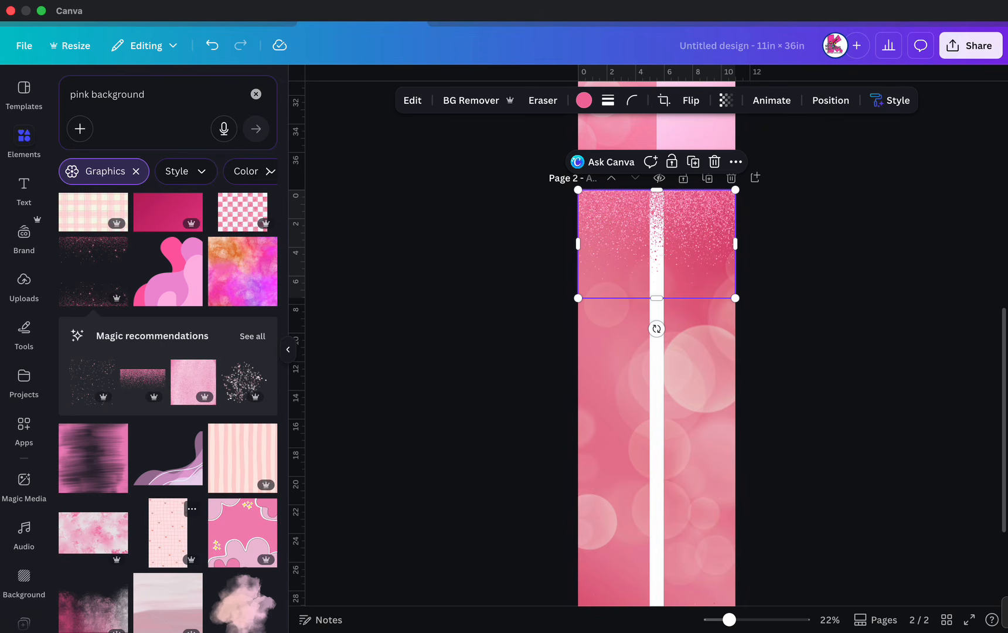
Insert the transparent pink marbled speckle texture from the graphics results onto page 2 and enlarge it beyond the page's width.
scroll(169, 352, down, 3)
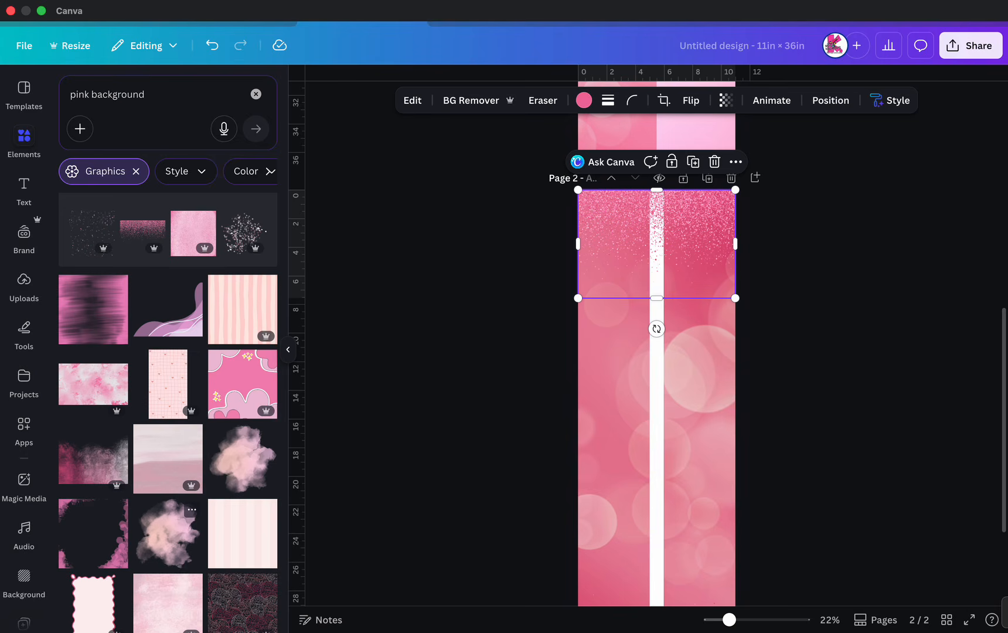
scroll(168, 528, down, 2)
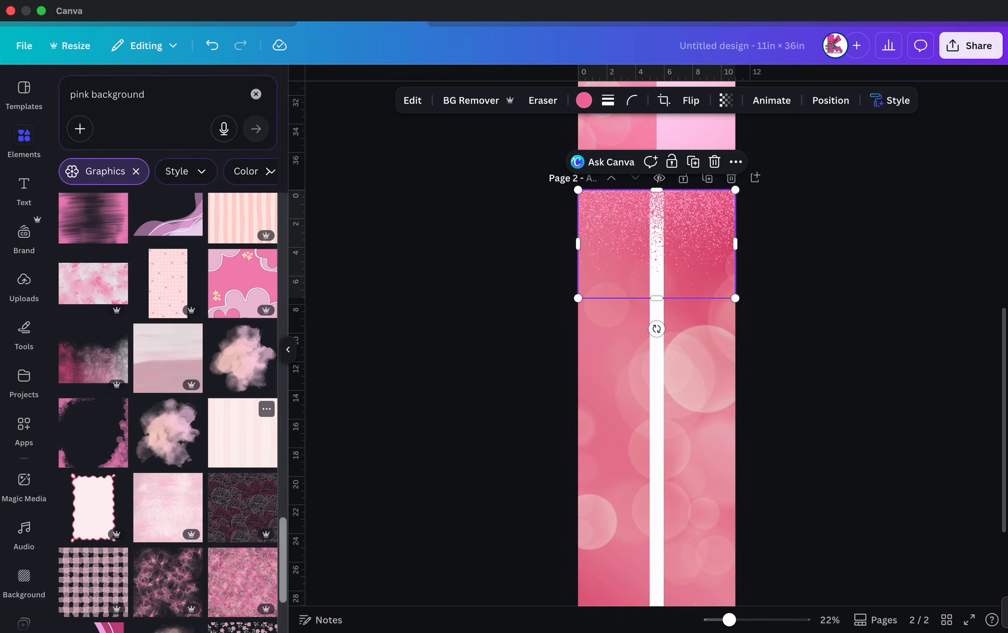
scroll(243, 434, down, 3)
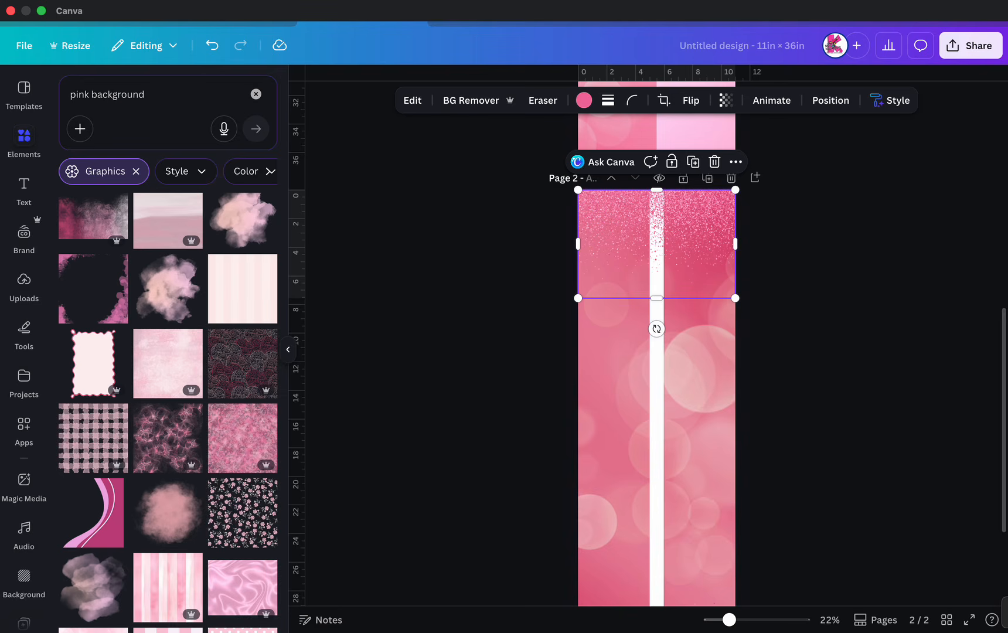
click(168, 438)
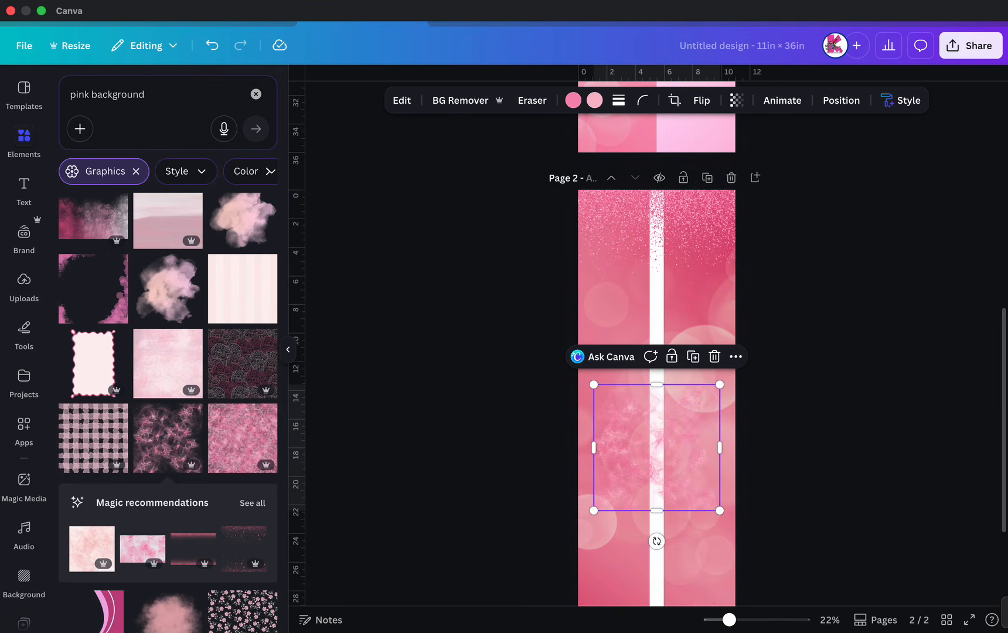
drag(655, 445, 641, 281)
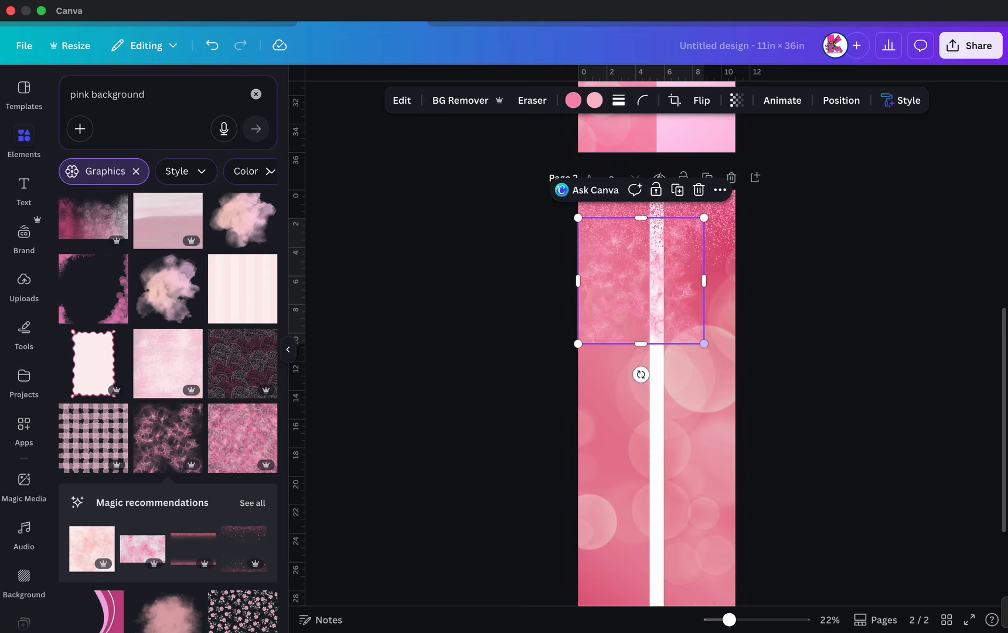
drag(703, 343, 770, 409)
Stretch the marbled texture to page 2's full 36 in height and center it on the page, about 13.39 in wide.
scroll(656, 361, up, 5)
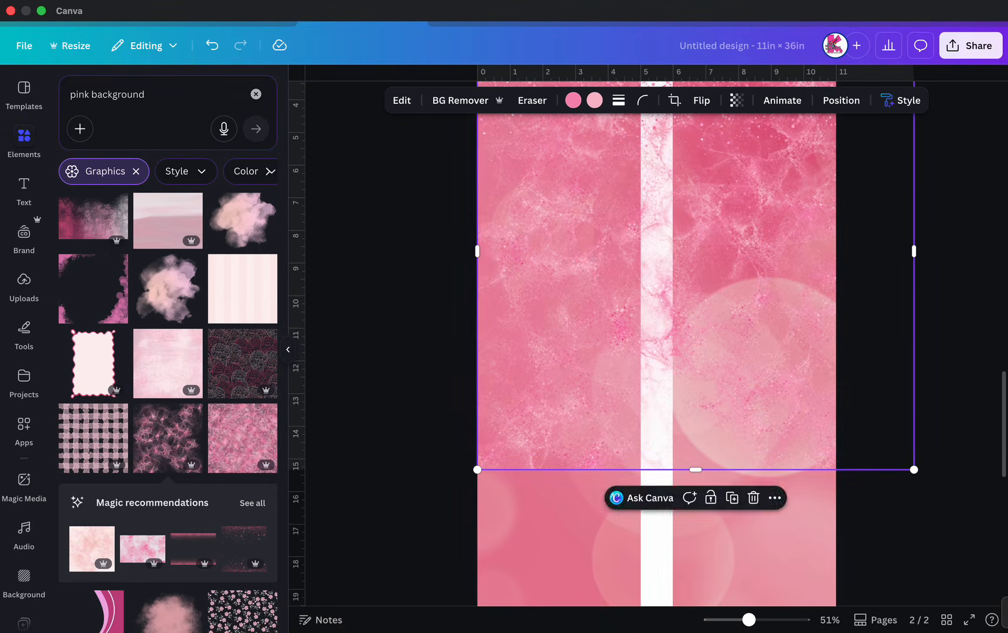
scroll(656, 360, down, 6)
scroll(656, 361, down, 3)
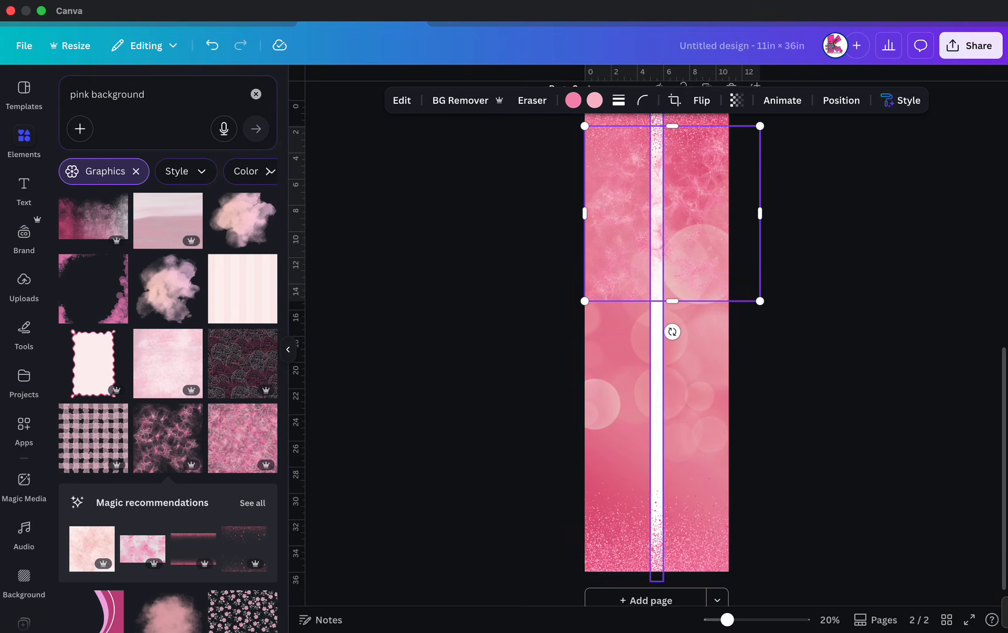
drag(672, 300, 672, 571)
scroll(672, 601, up, 2)
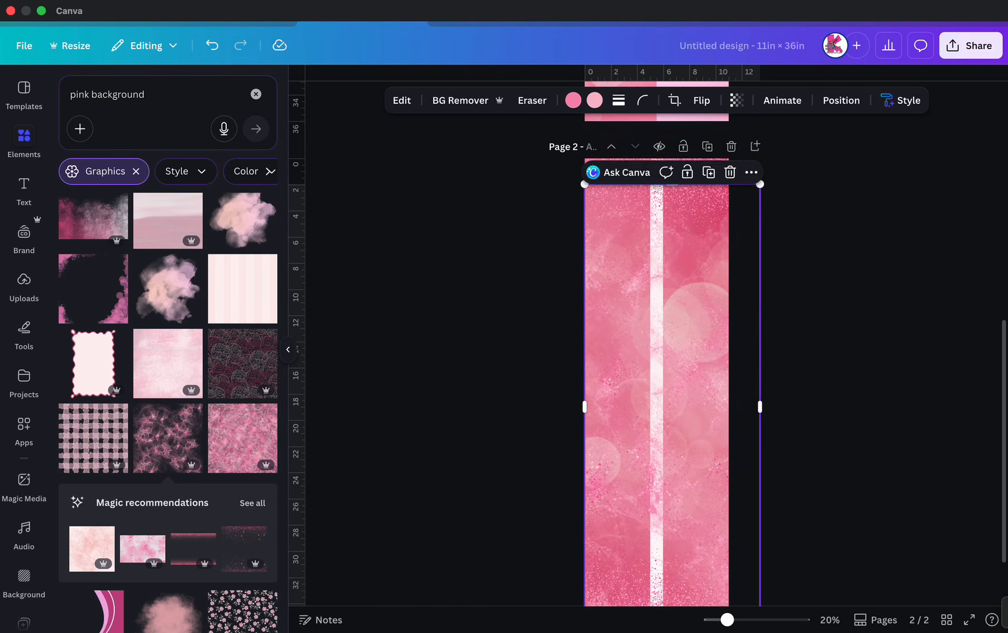
mouse_move(672, 185)
mouse_down()
mouse_move(672, 158)
mouse_move(656, 193)
mouse_up()
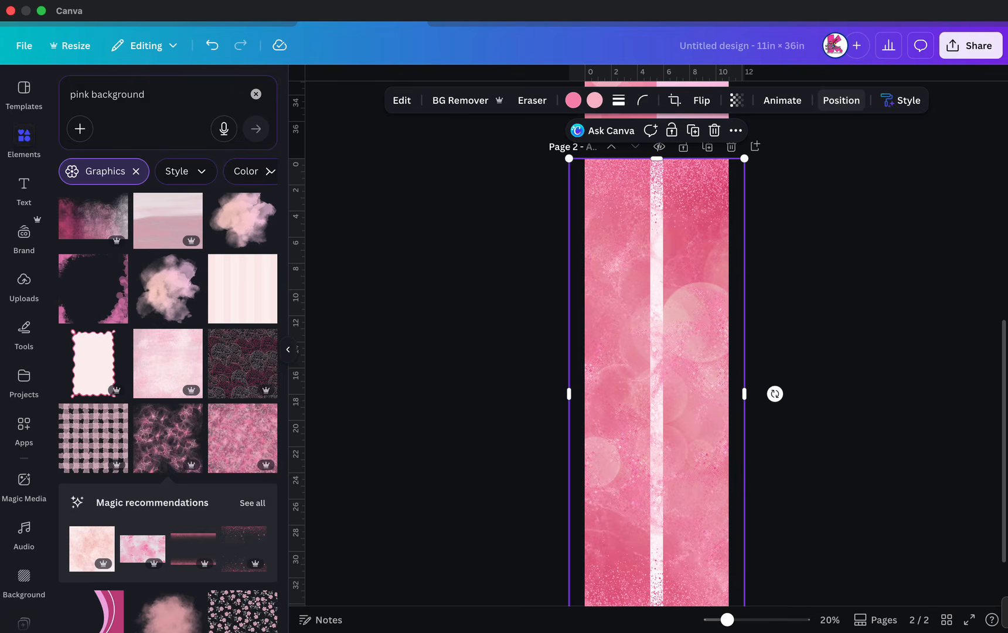
Move the marbled texture layer beneath both glitter bands and above the white center strip.
click(840, 100)
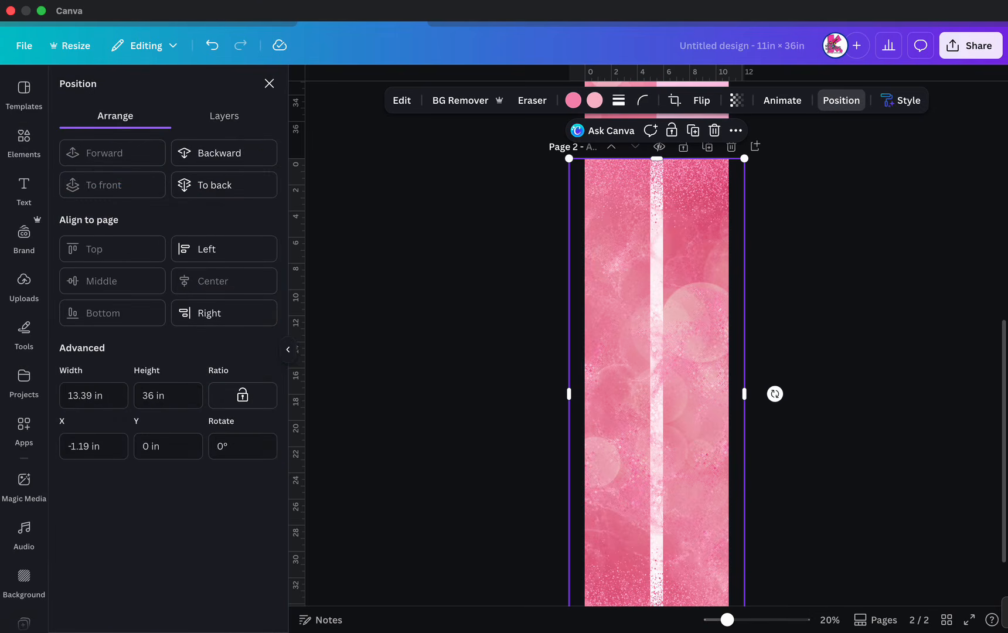
click(223, 115)
drag(168, 198, 169, 285)
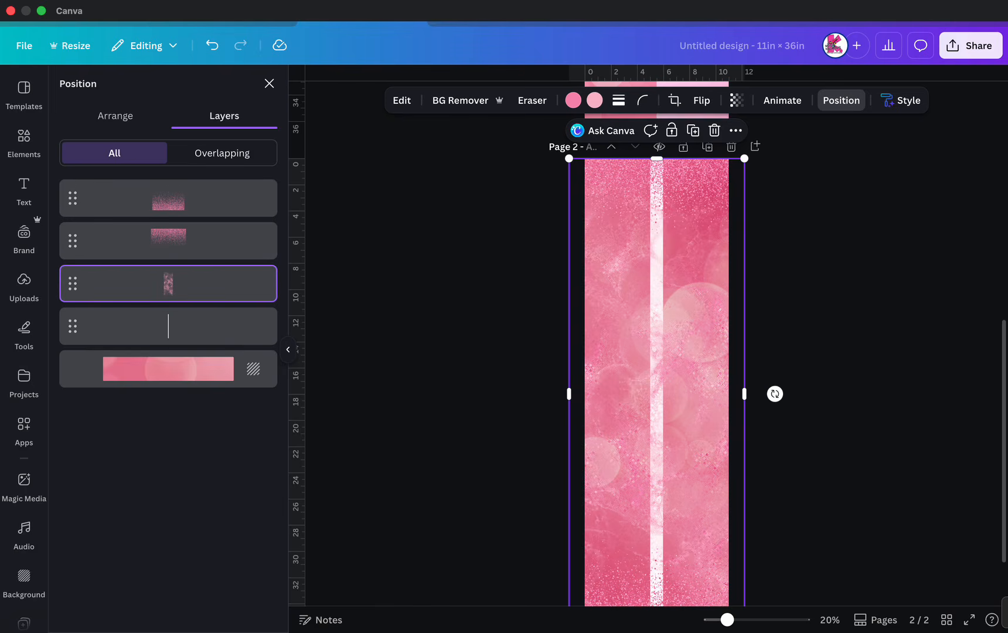
key(Escape)
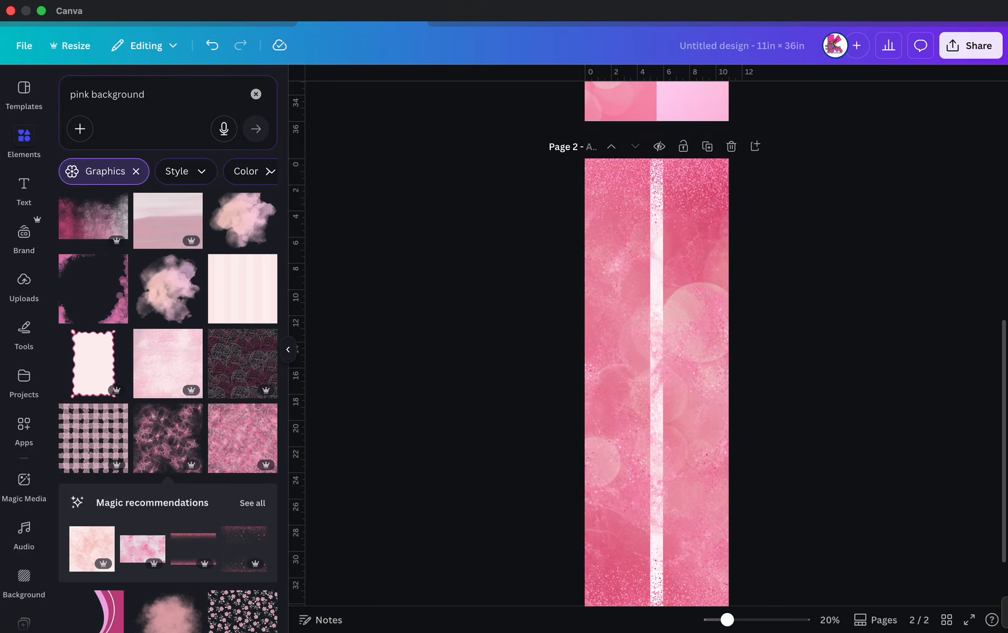
Recolor the bottom glitter band with the vivid hot pink from the marbled texture's photo colors.
scroll(656, 352, down, 2)
scroll(656, 352, down, 1)
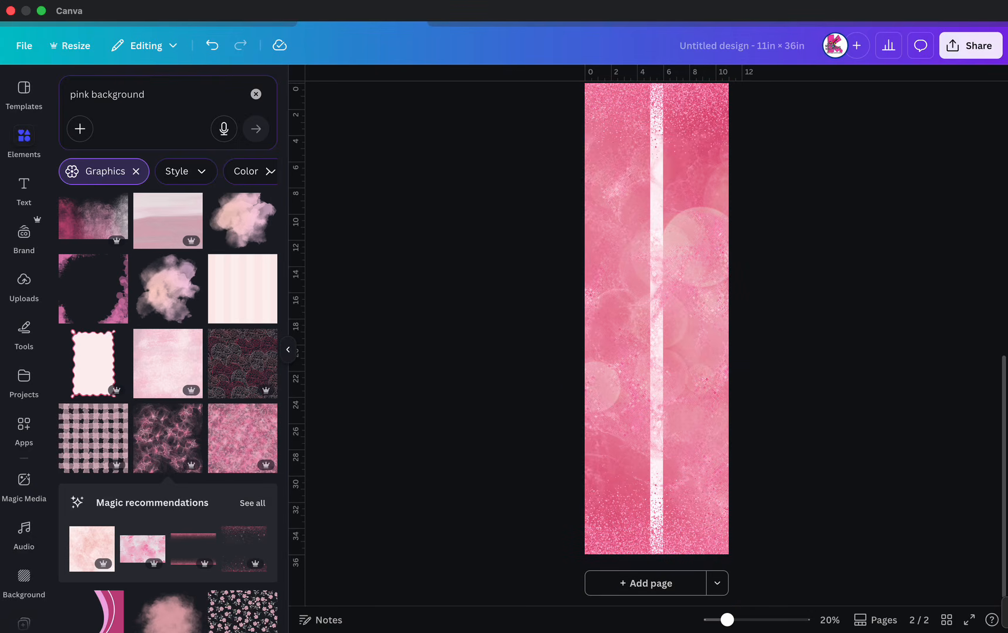
scroll(168, 410, down, 2)
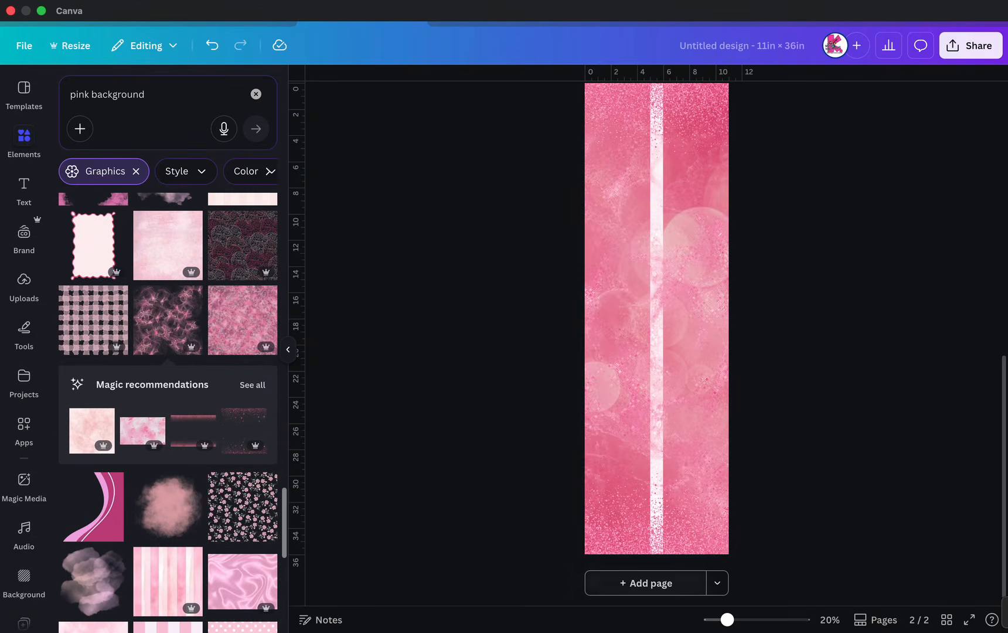
click(656, 500)
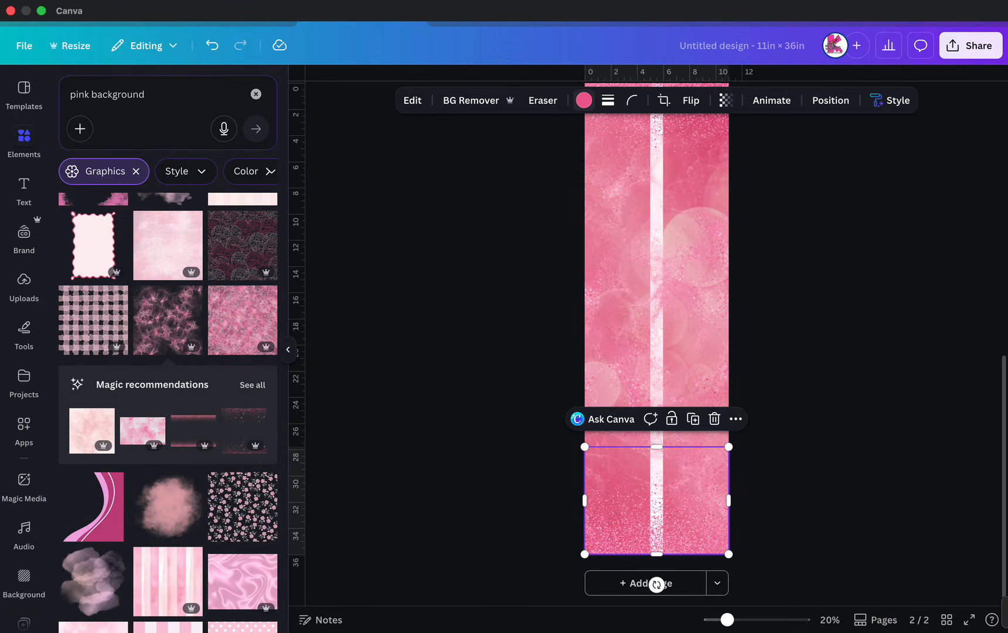
click(584, 100)
click(200, 408)
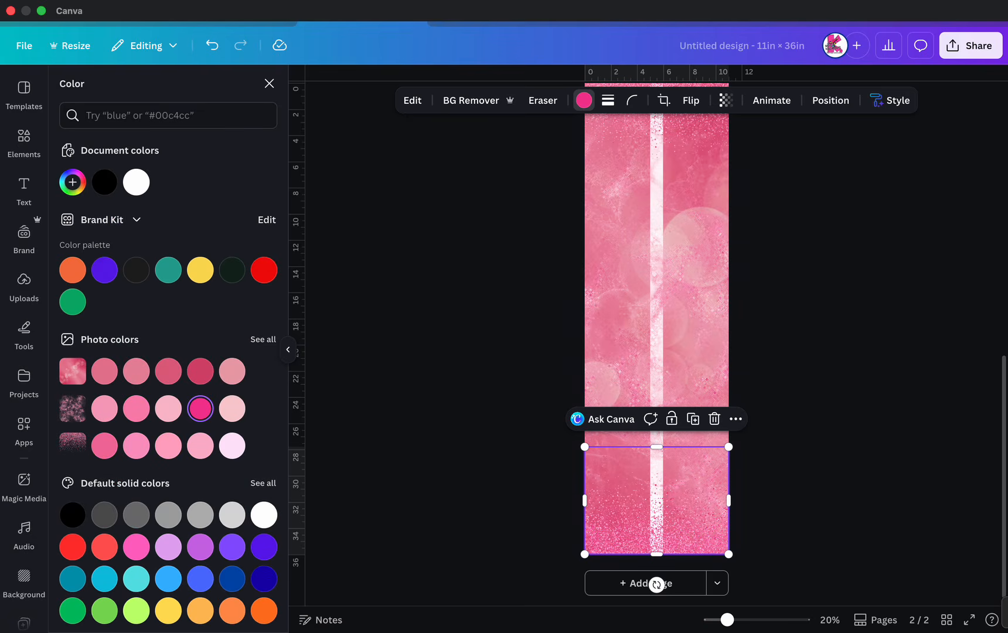
Recolor the top glitter band with the same vivid hot pink and review the whole of page 2.
scroll(656, 343, up, 2)
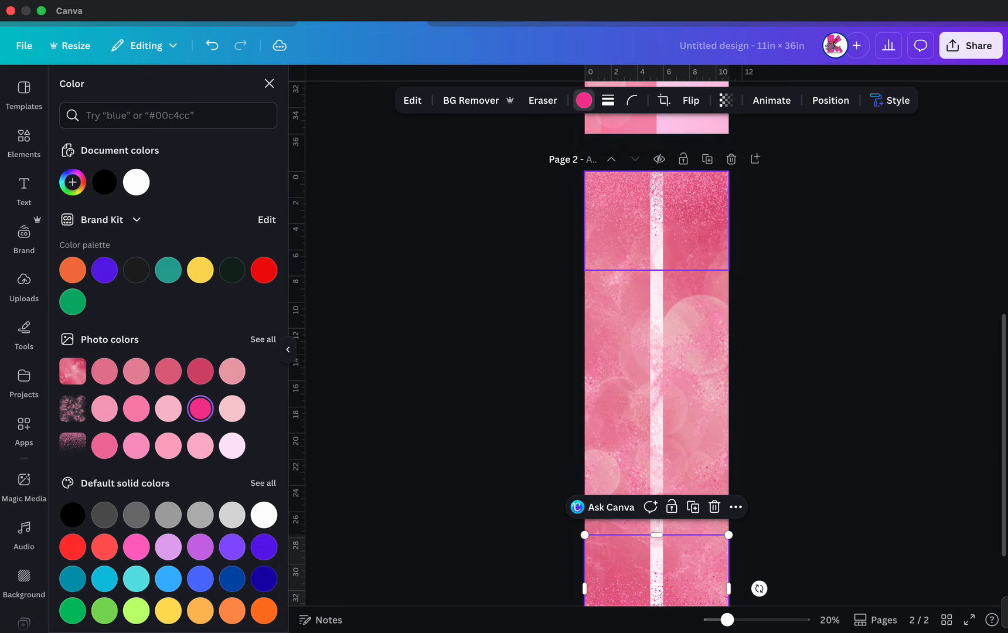
click(656, 220)
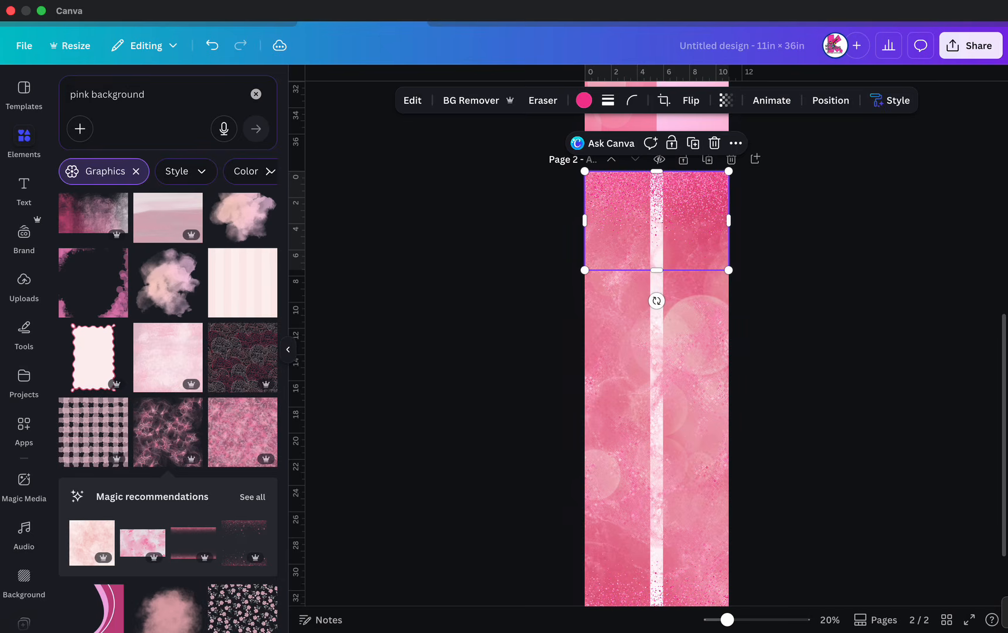
key(Escape)
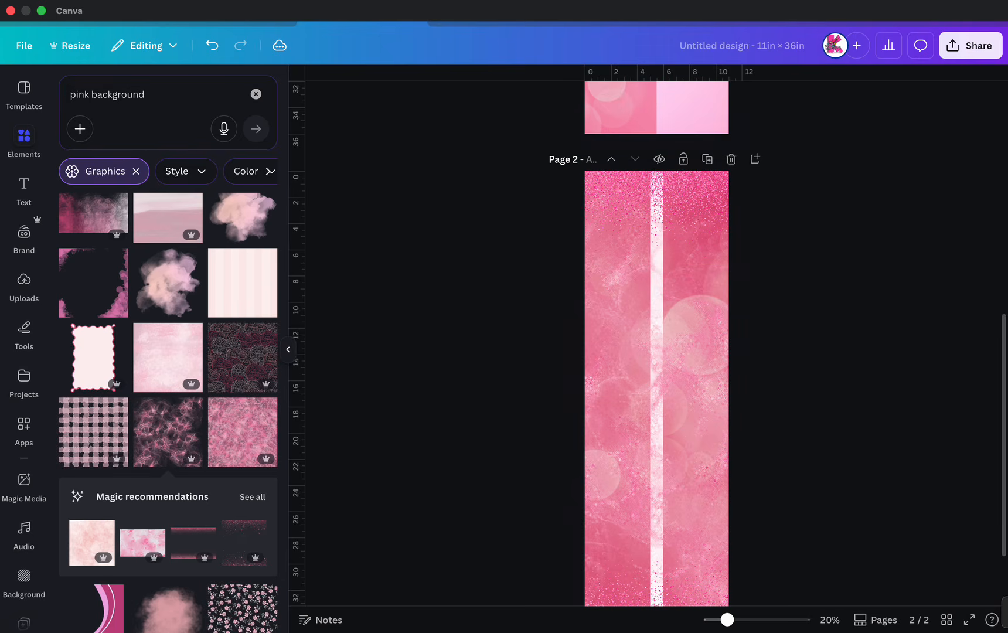
scroll(656, 343, down, 2)
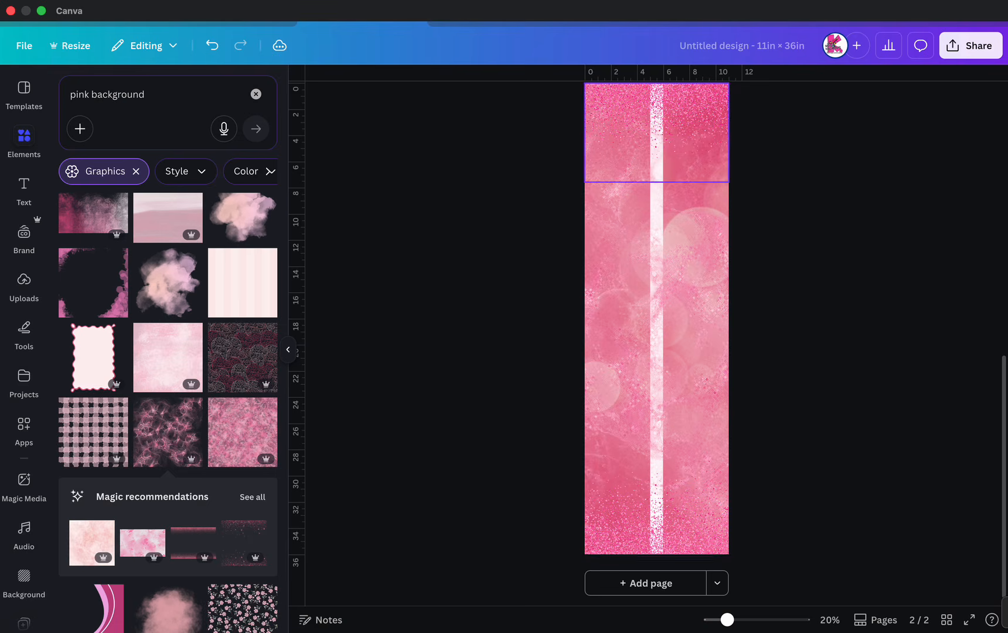
scroll(656, 343, up, 1)
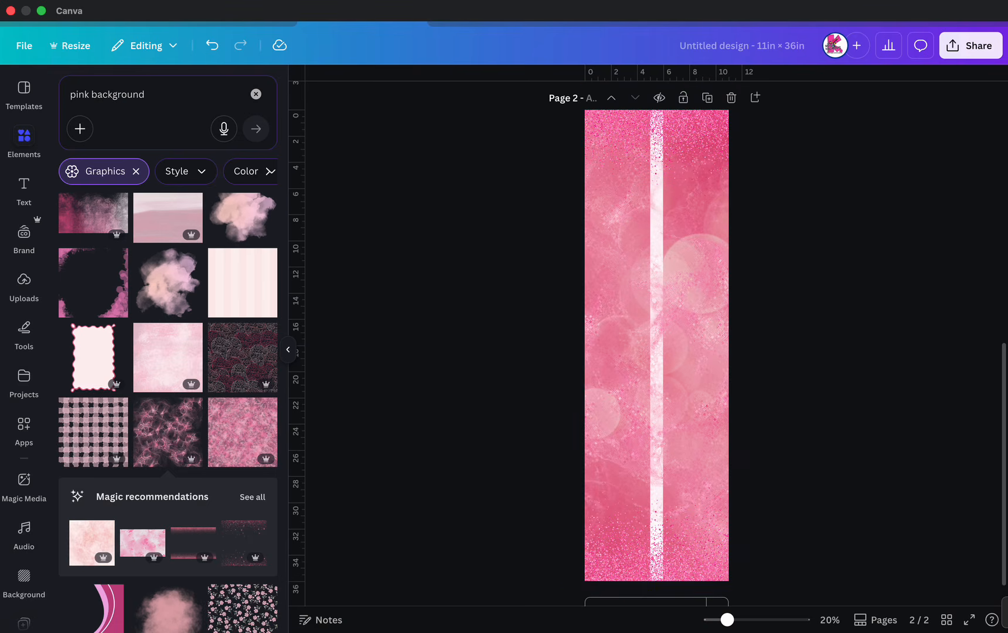
Duplicate page 1's right pink frame and fill the copy with the wavy pink satin graphic from the background results.
scroll(168, 445, down, 5)
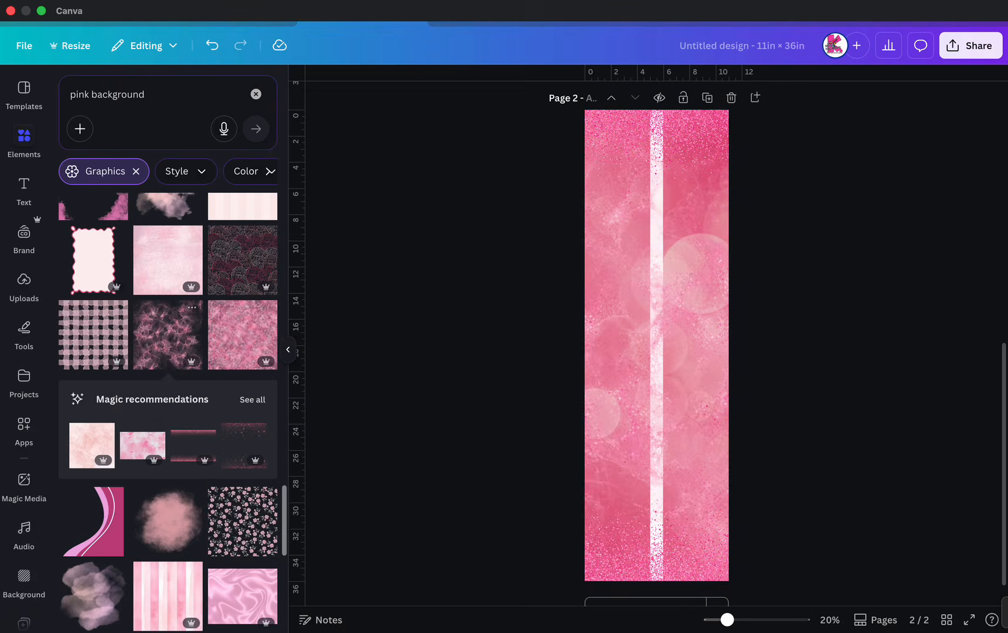
scroll(170, 434, down, 3)
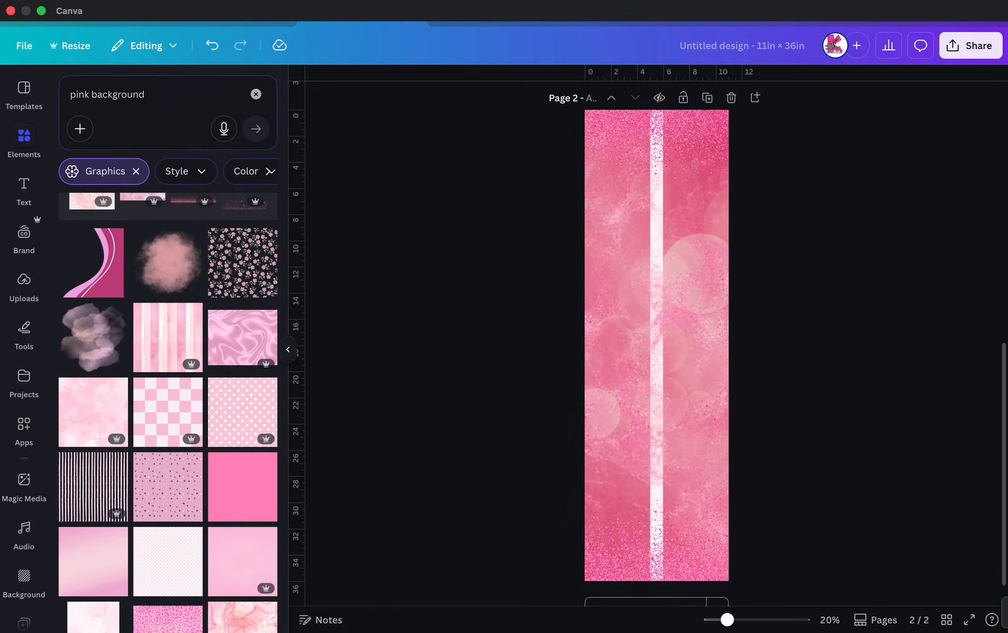
scroll(656, 346, up, 3)
scroll(656, 346, up, 5)
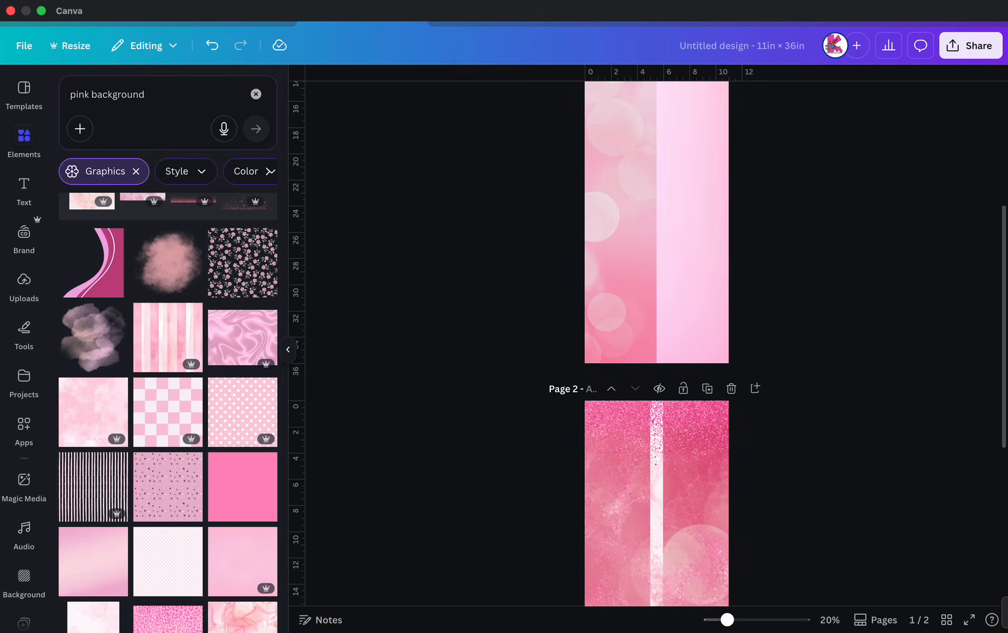
click(242, 337)
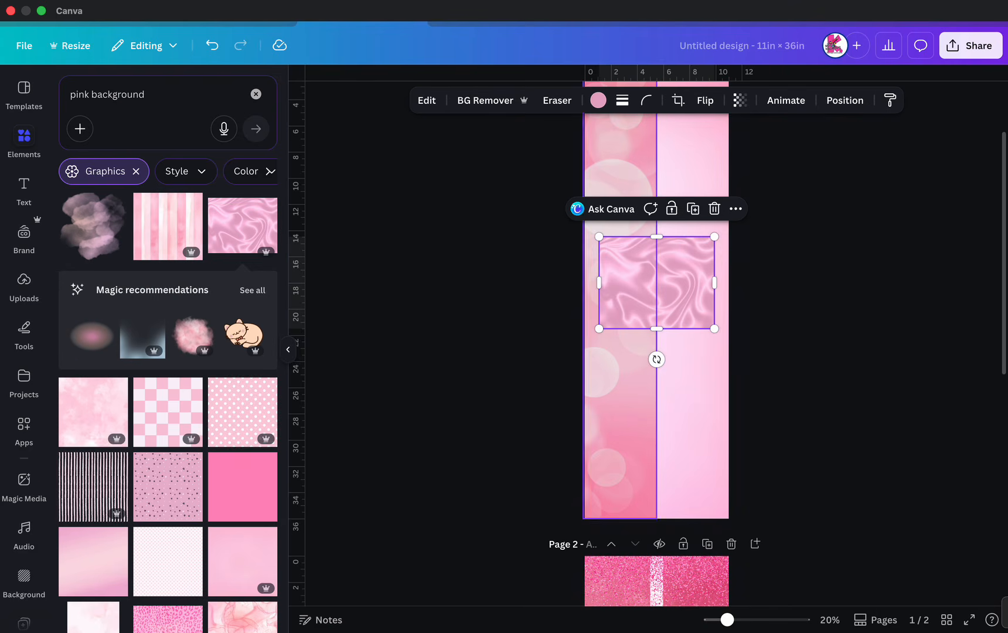
click(692, 410)
click(729, 546)
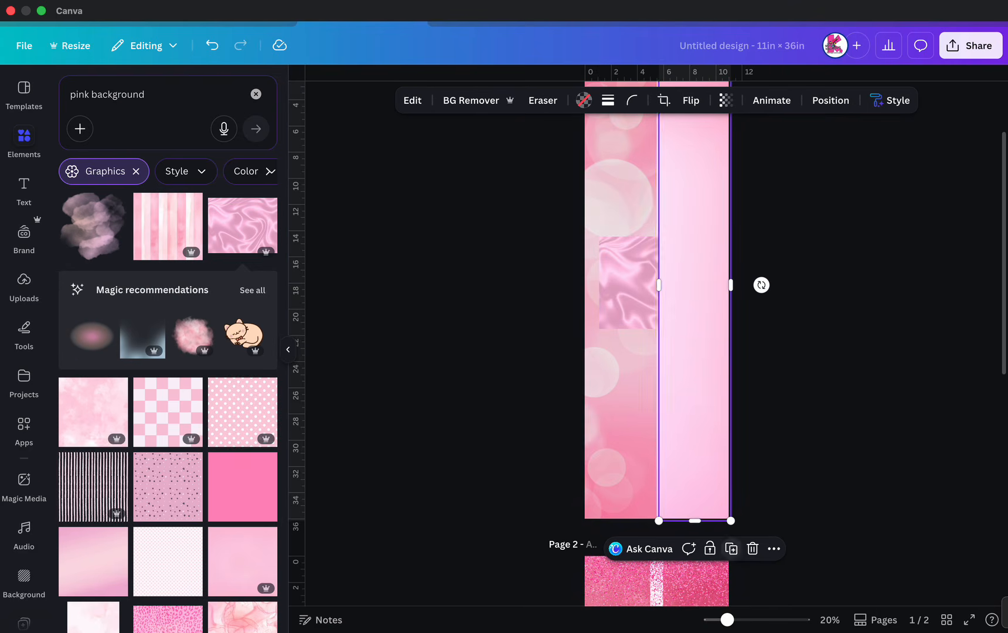
drag(628, 293, 691, 279)
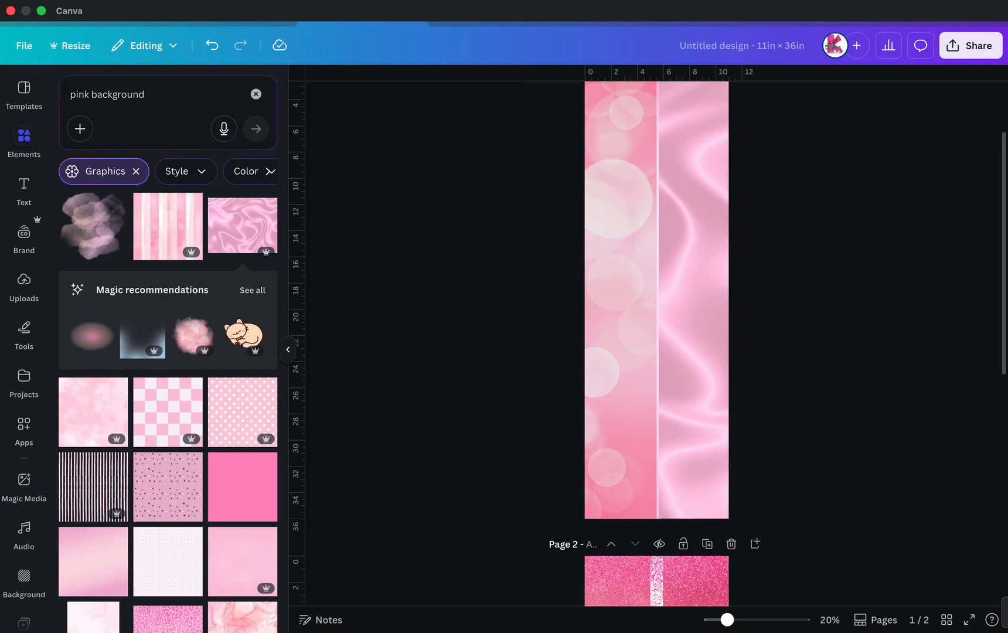
Align the satin-filled frame exactly over page 1's right half and set its transparency to 43.
scroll(656, 261, down, 2)
scroll(657, 341, up, 2)
drag(687, 340, 686, 340)
click(739, 100)
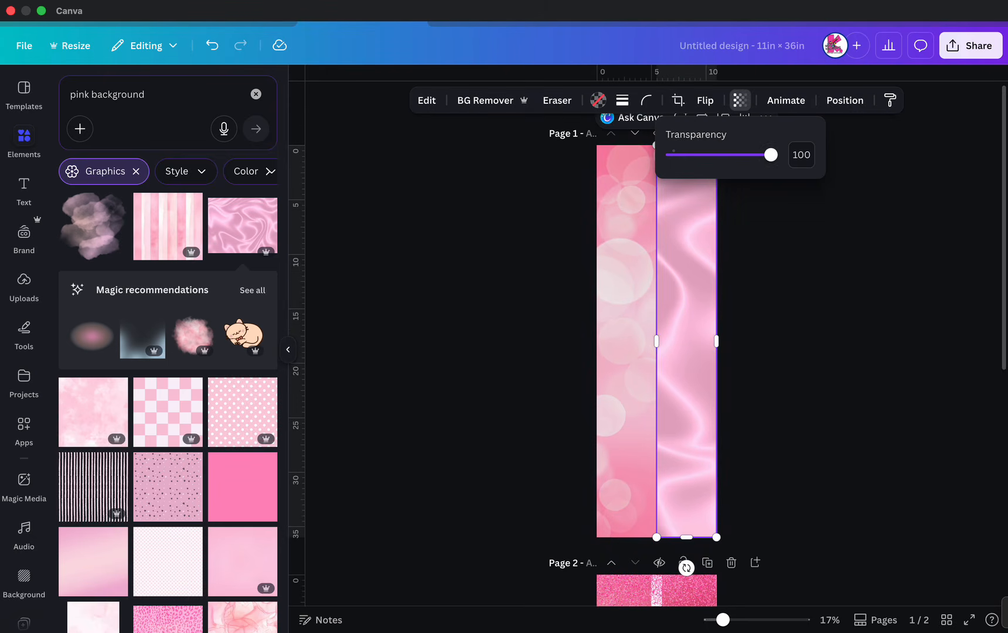
drag(776, 154, 714, 154)
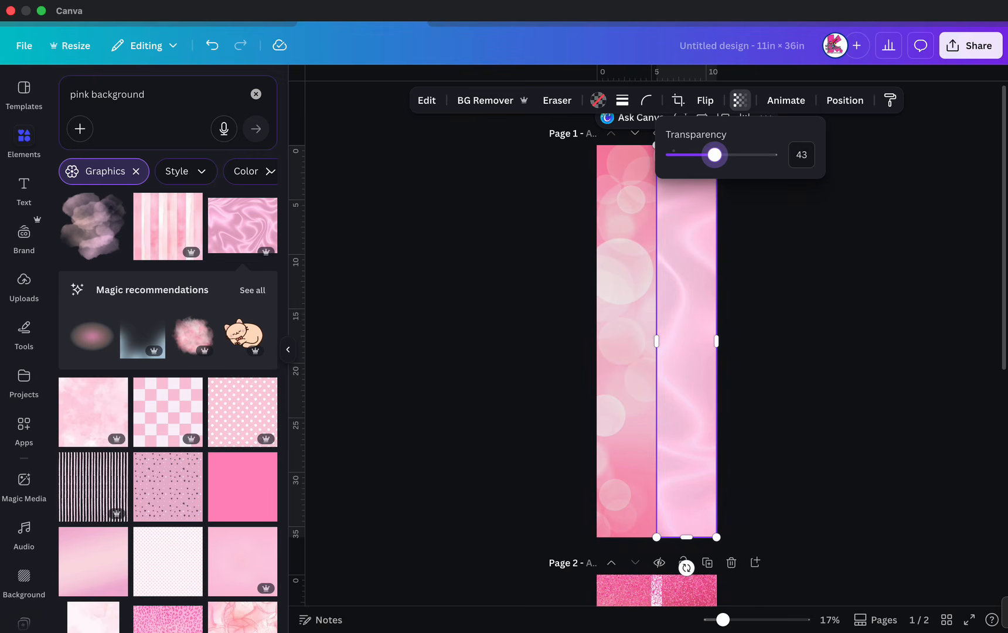
key(Escape)
key(Escape)
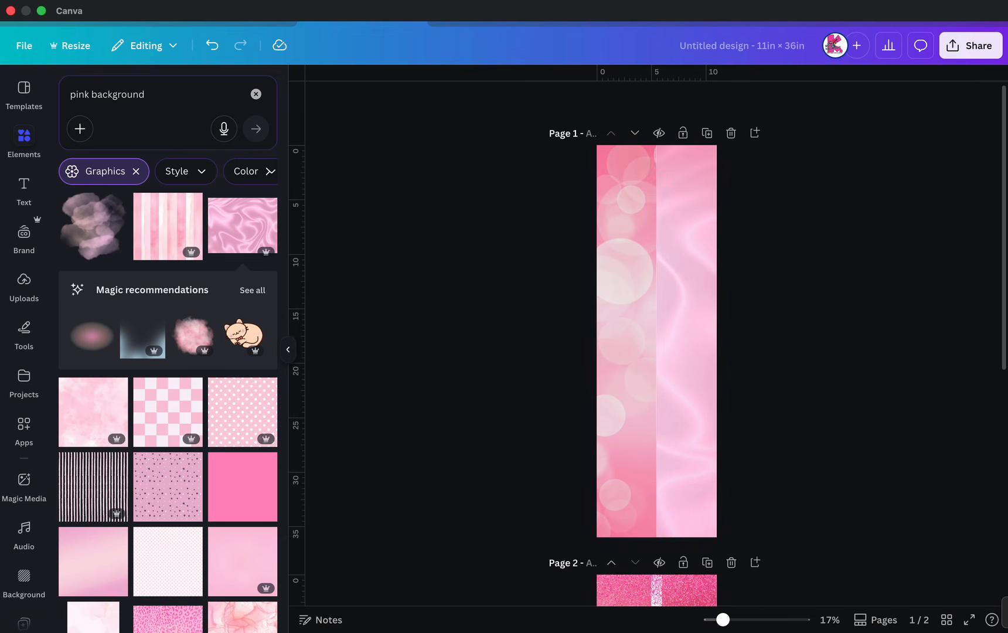
Inspect the satin overlay's fit on page 1 up close and compare it with page 2.
scroll(702, 298, up, 3)
click(703, 298)
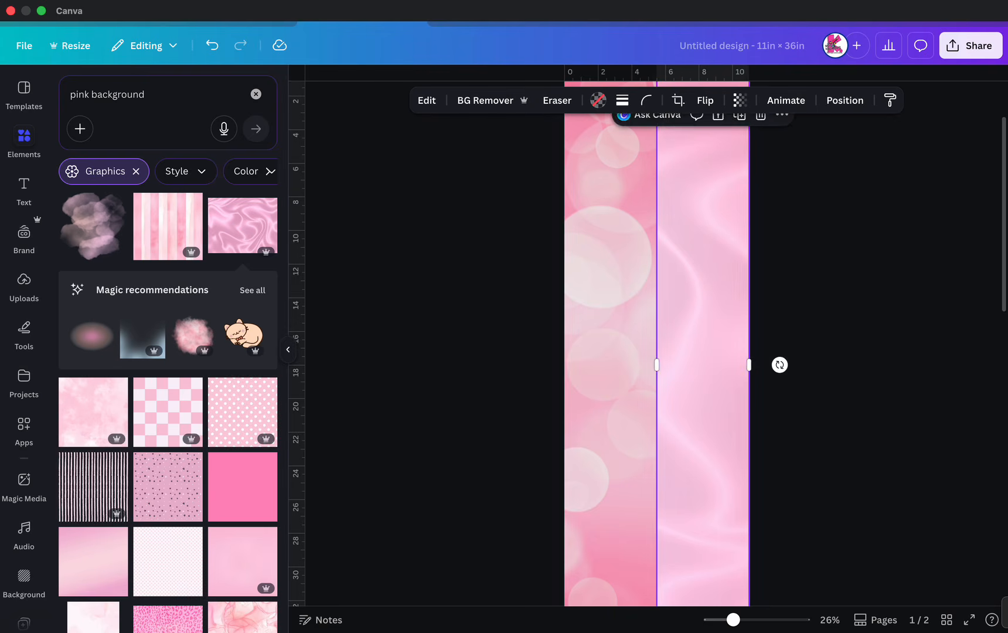
drag(702, 298, 700, 298)
click(778, 363)
scroll(778, 362, down, 3)
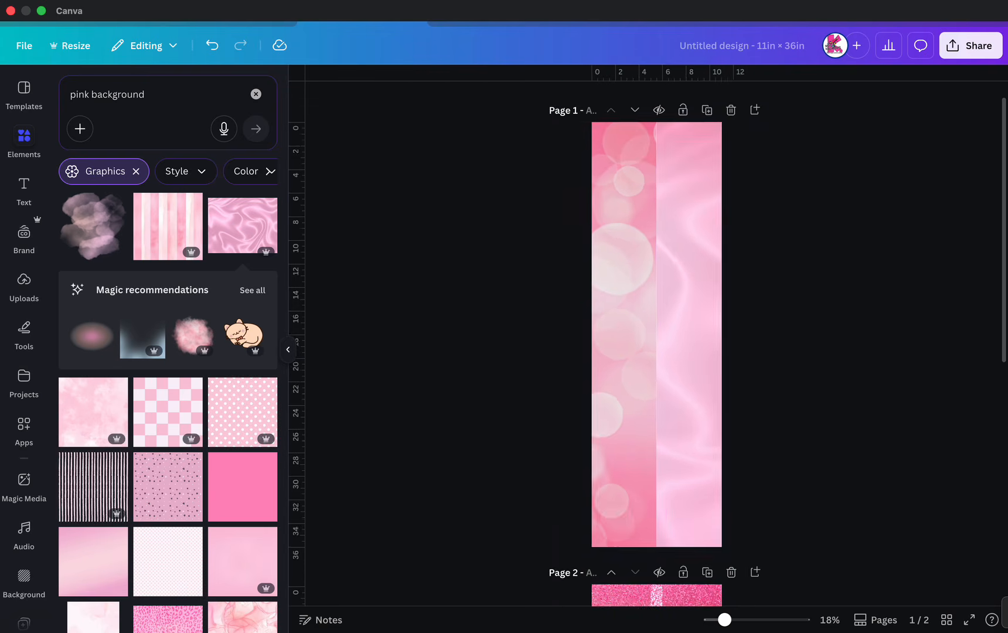
scroll(656, 343, down, 2)
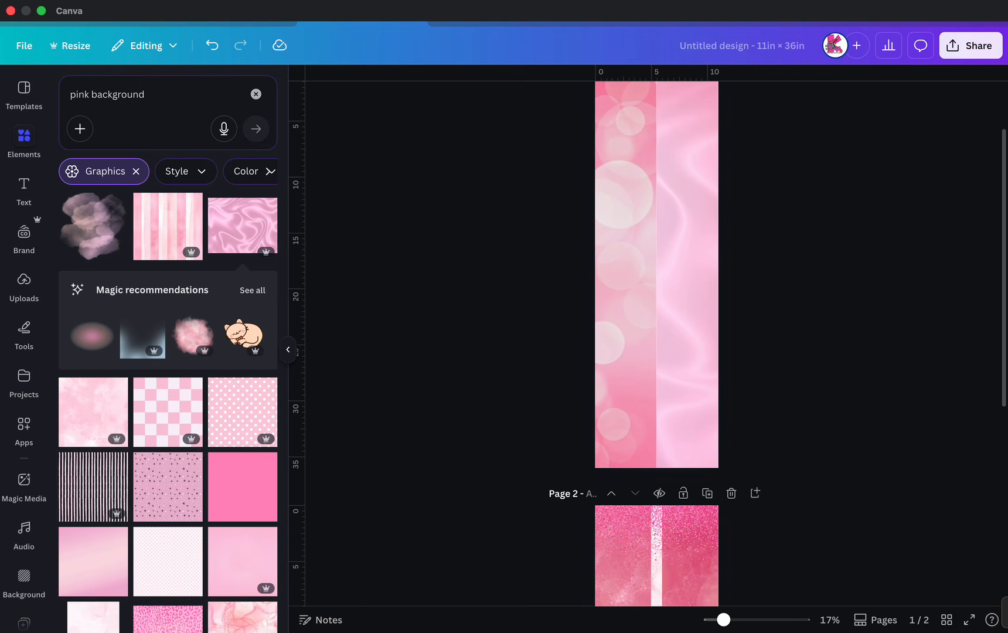
scroll(656, 343, down, 2)
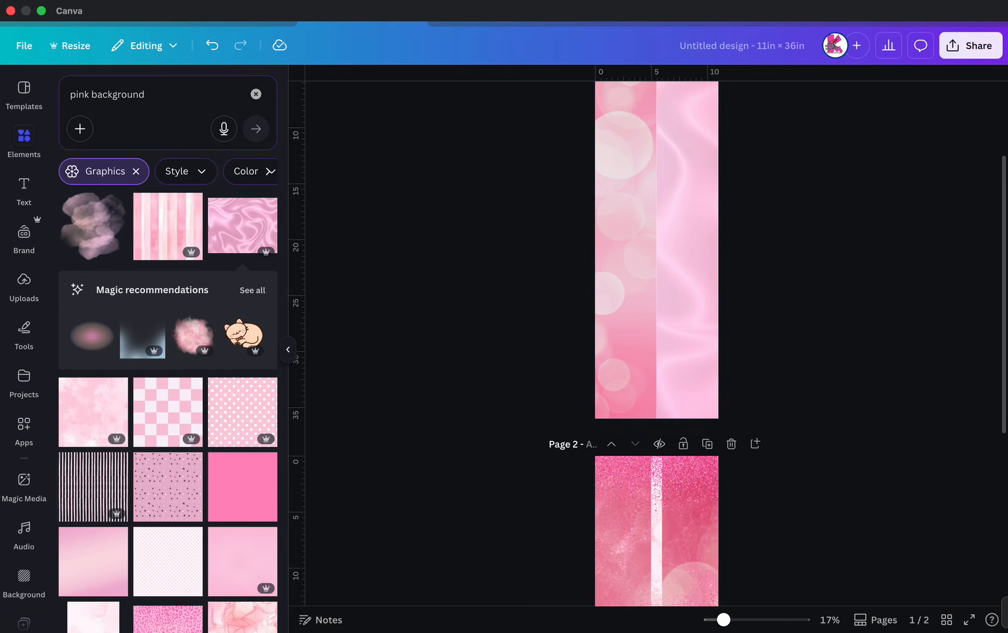
scroll(656, 343, down, 2)
scroll(656, 342, down, 7)
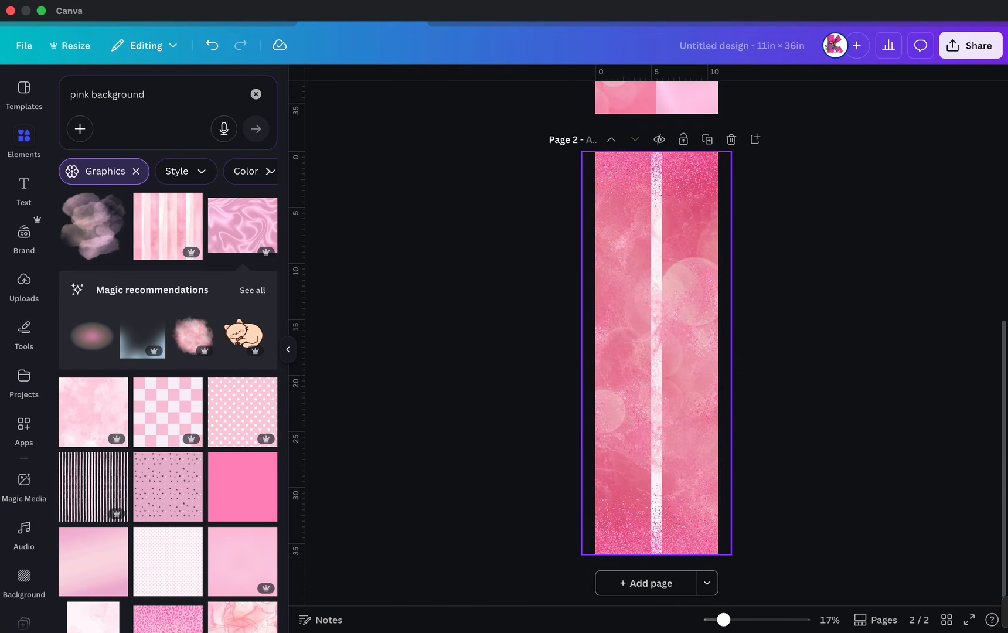
Add the pink leopard print graphic to page 2 and place it just right of the white center strip, around mid-height.
scroll(243, 469, down, 3)
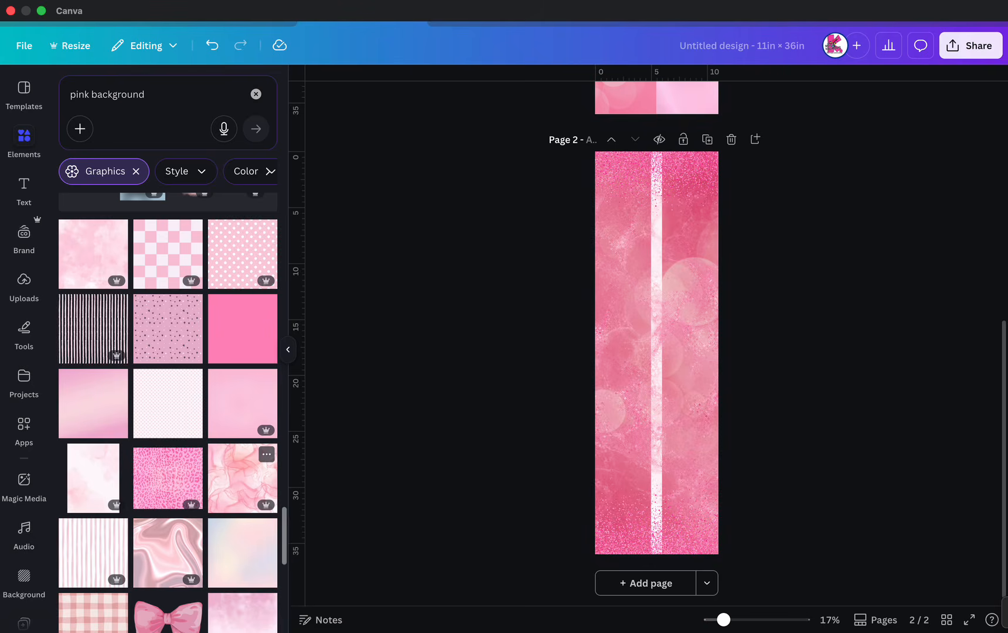
scroll(242, 469, down, 3)
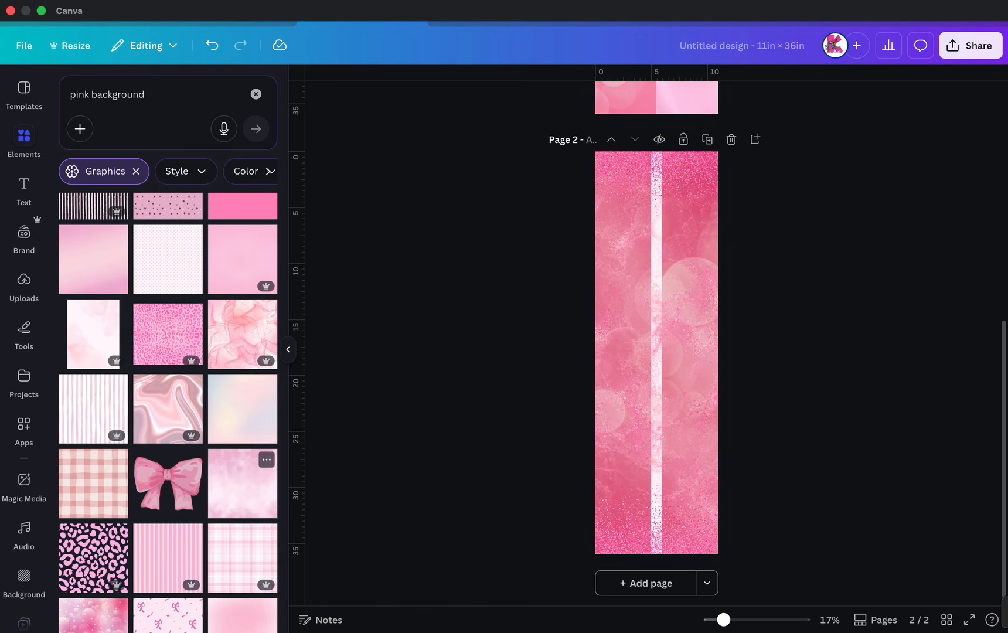
scroll(242, 469, down, 2)
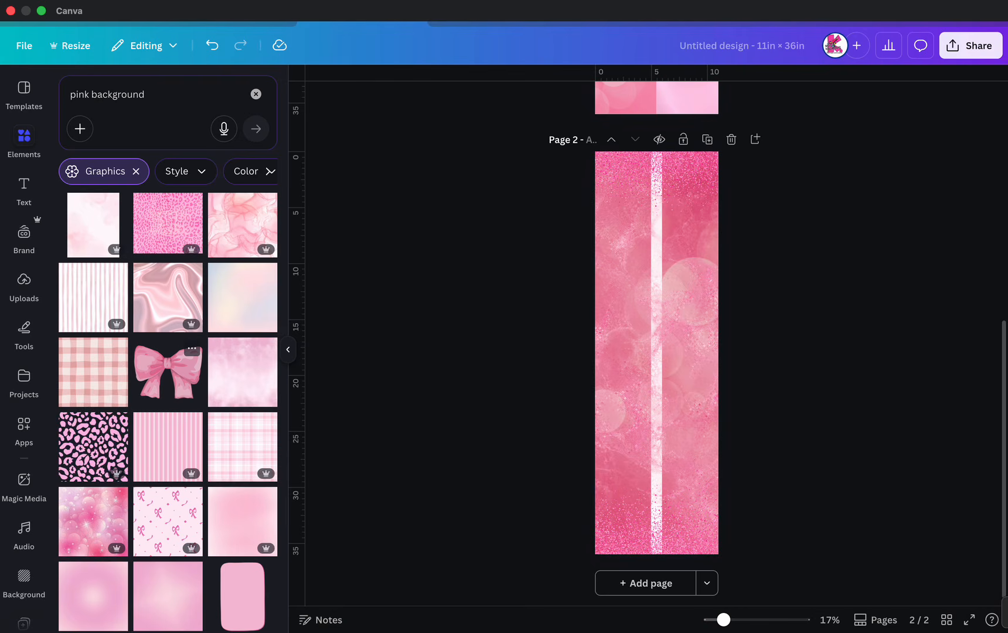
click(93, 447)
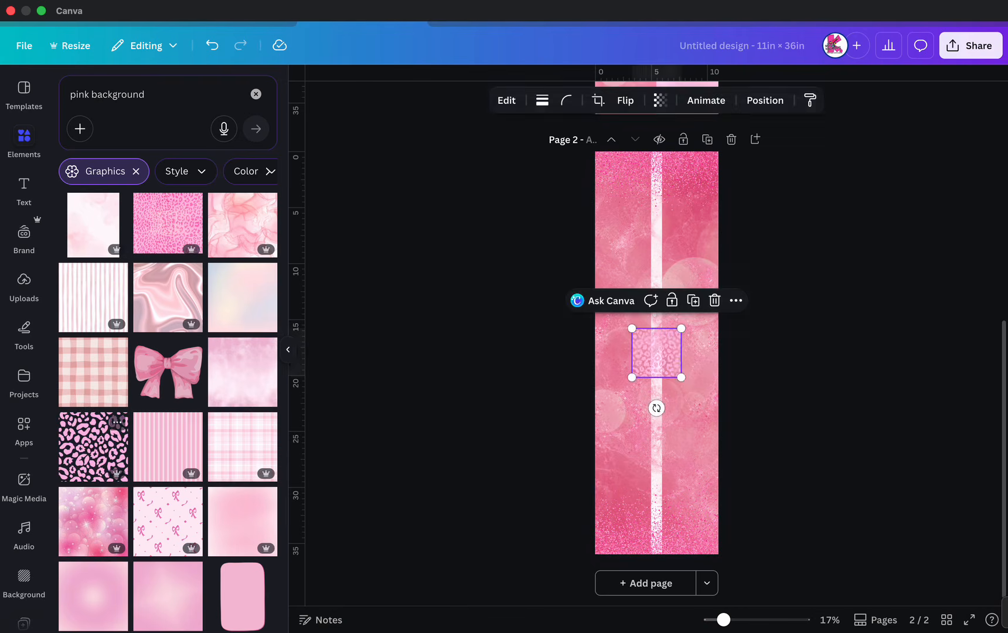
drag(657, 352, 686, 360)
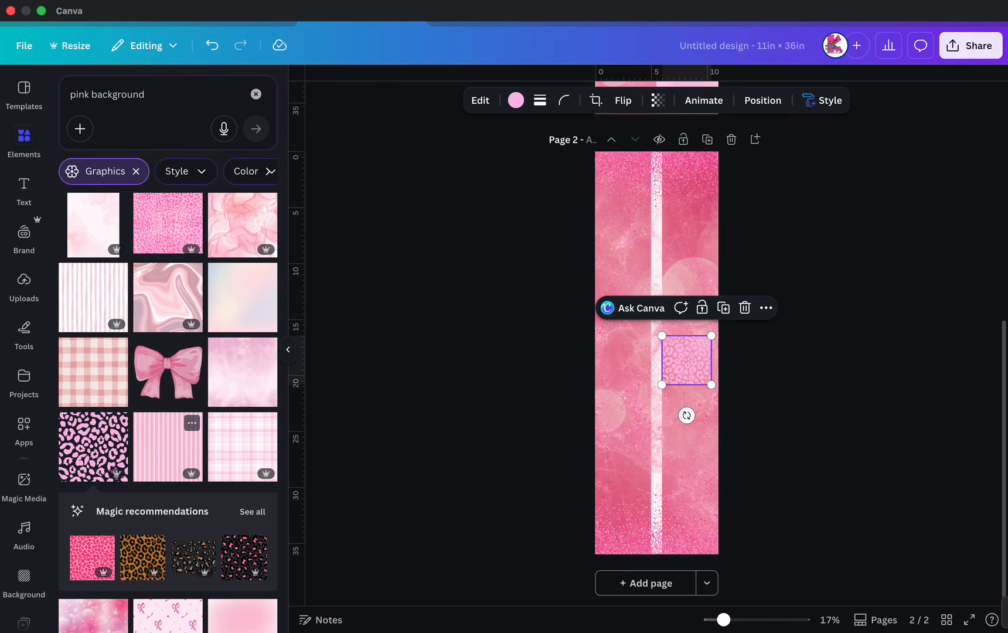
Look through more of the pink background graphics for further textures for page 2.
scroll(170, 446, down, 4)
scroll(170, 445, down, 2)
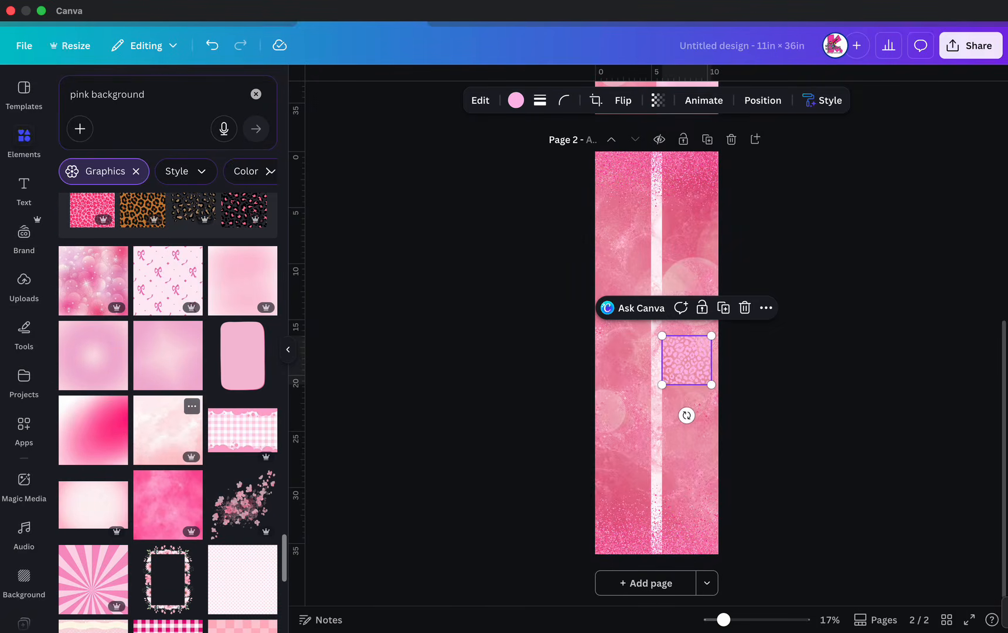
scroll(170, 434, down, 2)
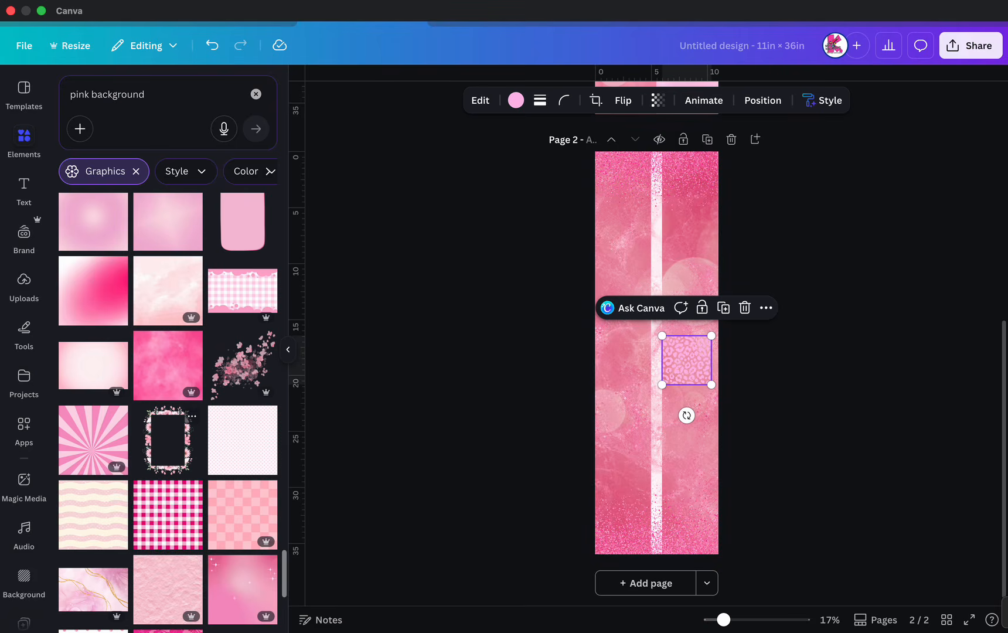
scroll(170, 433, down, 3)
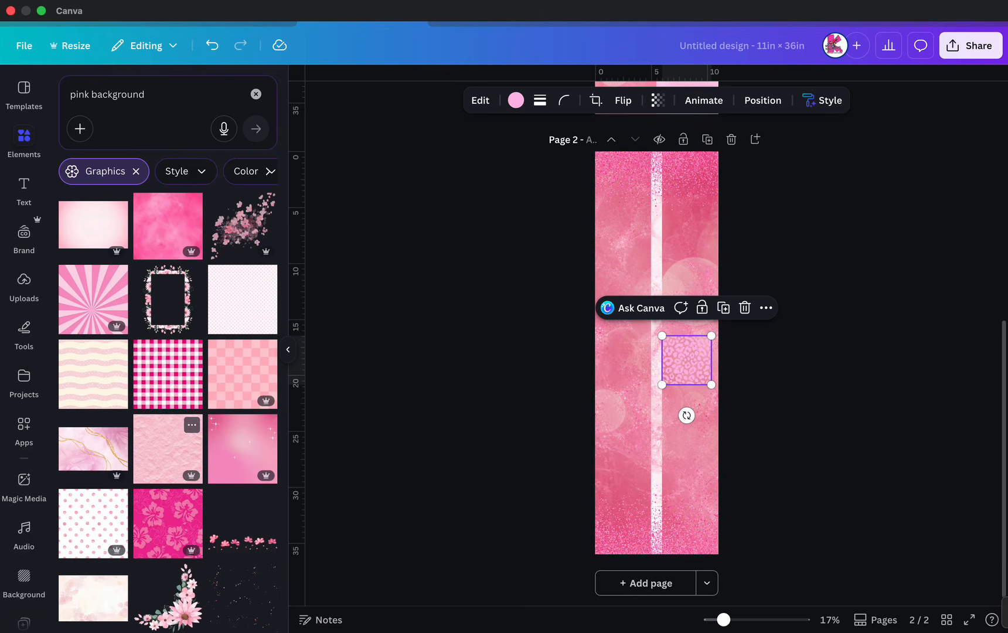
scroll(168, 449, down, 2)
scroll(169, 434, down, 2)
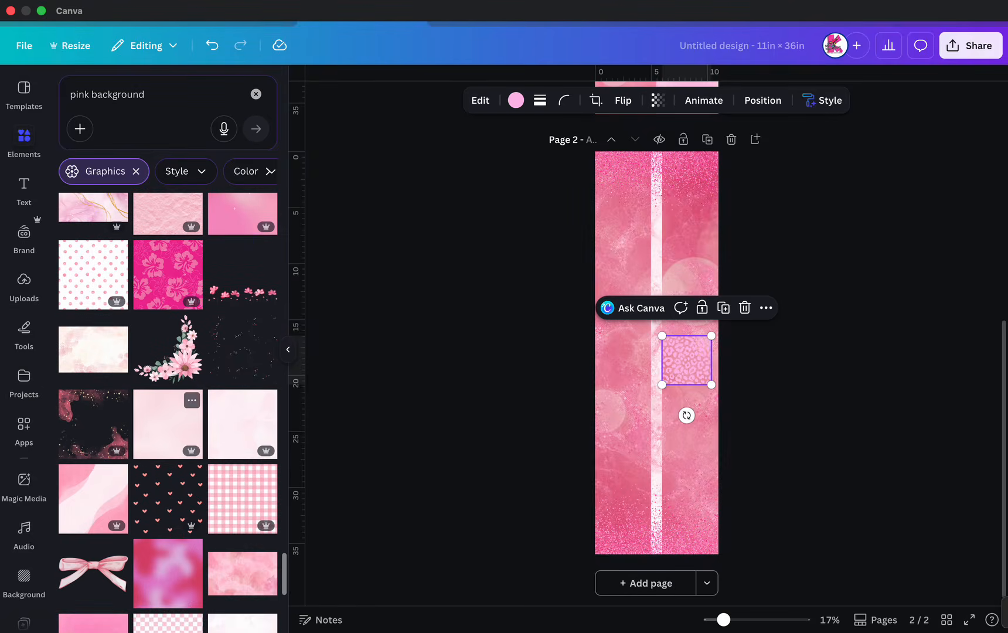
scroll(168, 428, up, 4)
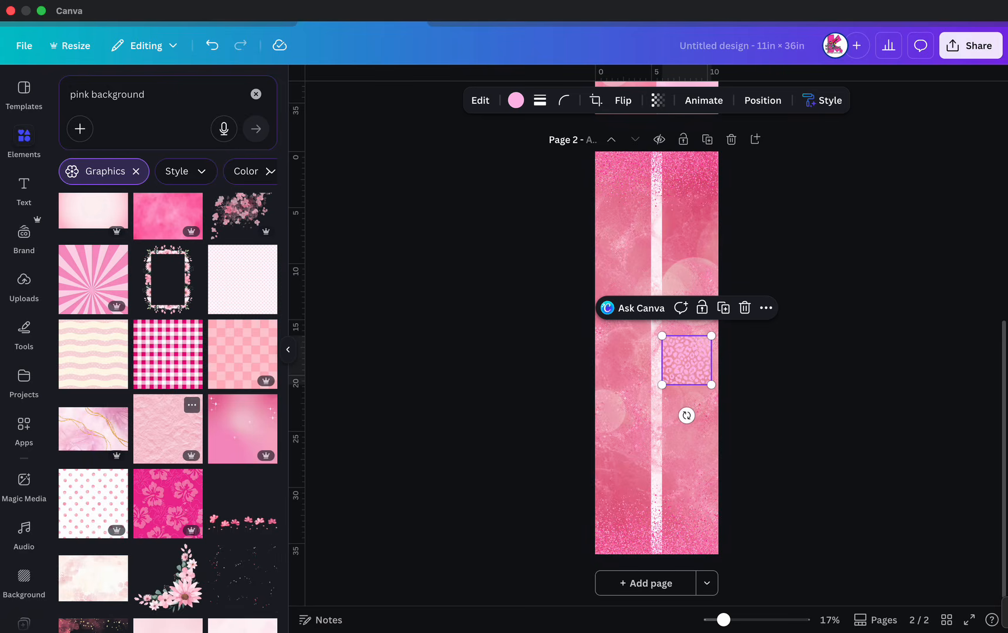
scroll(169, 428, up, 3)
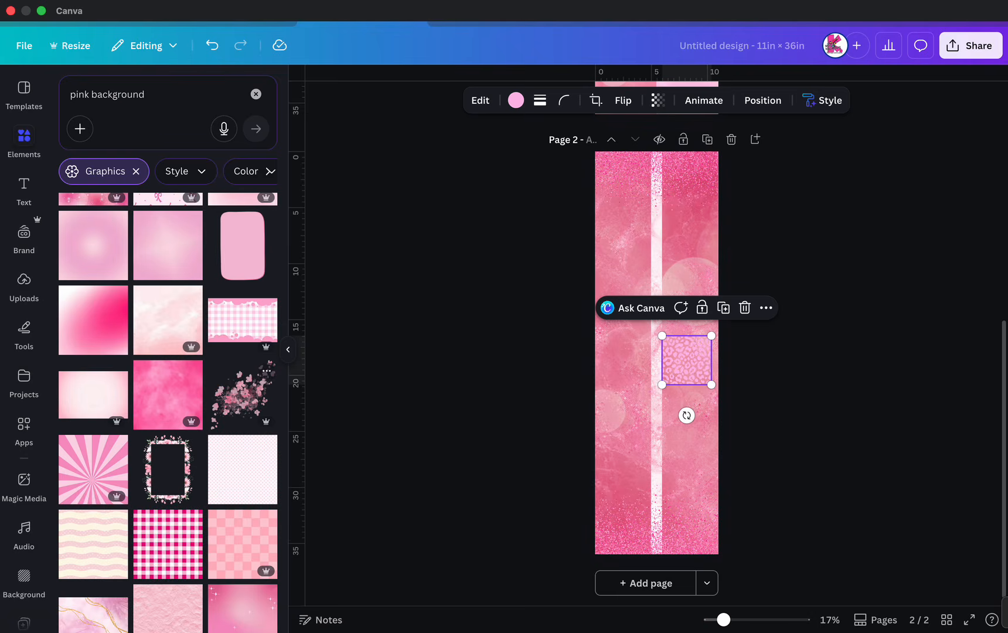
scroll(243, 396, up, 5)
scroll(243, 396, up, 3)
scroll(243, 396, down, 2)
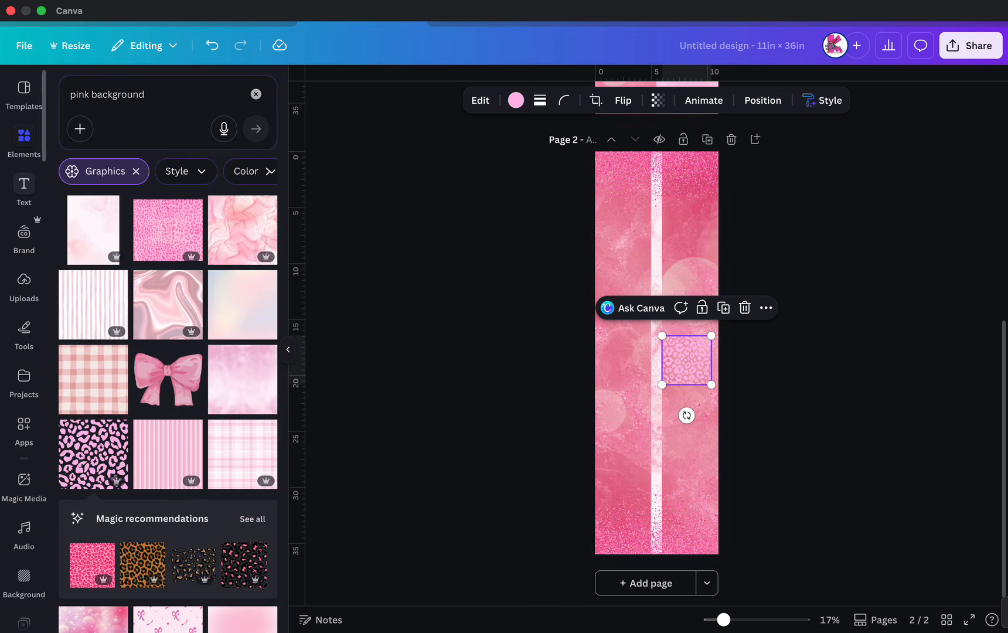
Clear the element search and add a wide torn-paper frame to page 2, centered below the leopard print.
click(256, 94)
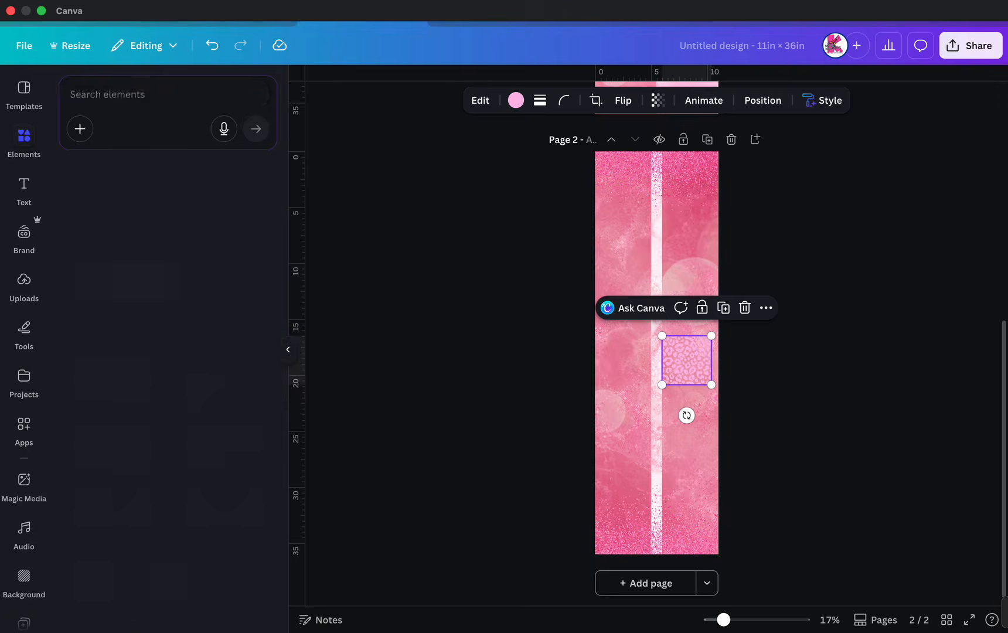
click(168, 94)
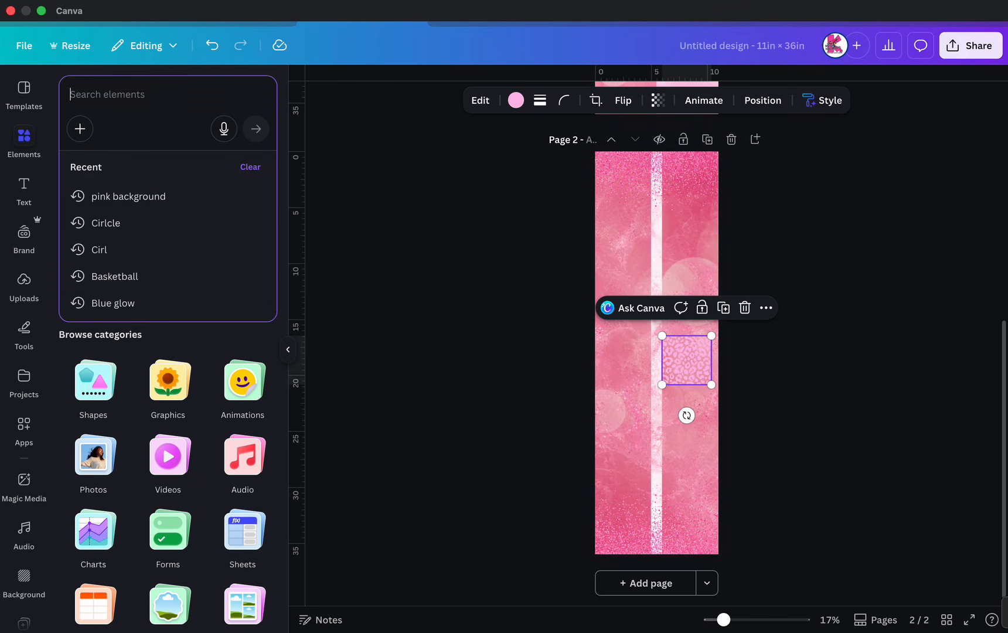
click(167, 603)
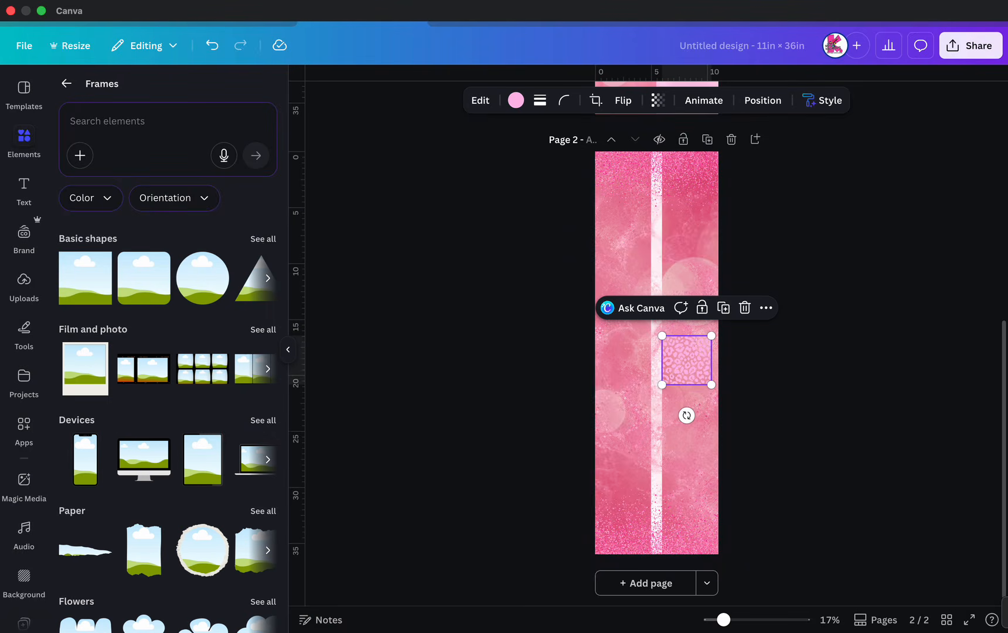
scroll(216, 443, down, 2)
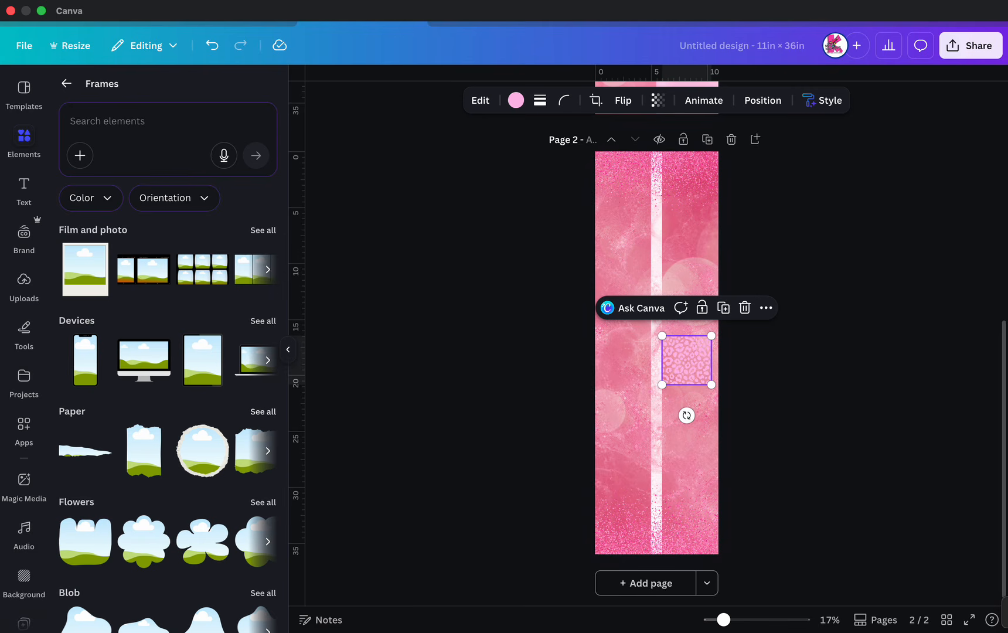
click(263, 411)
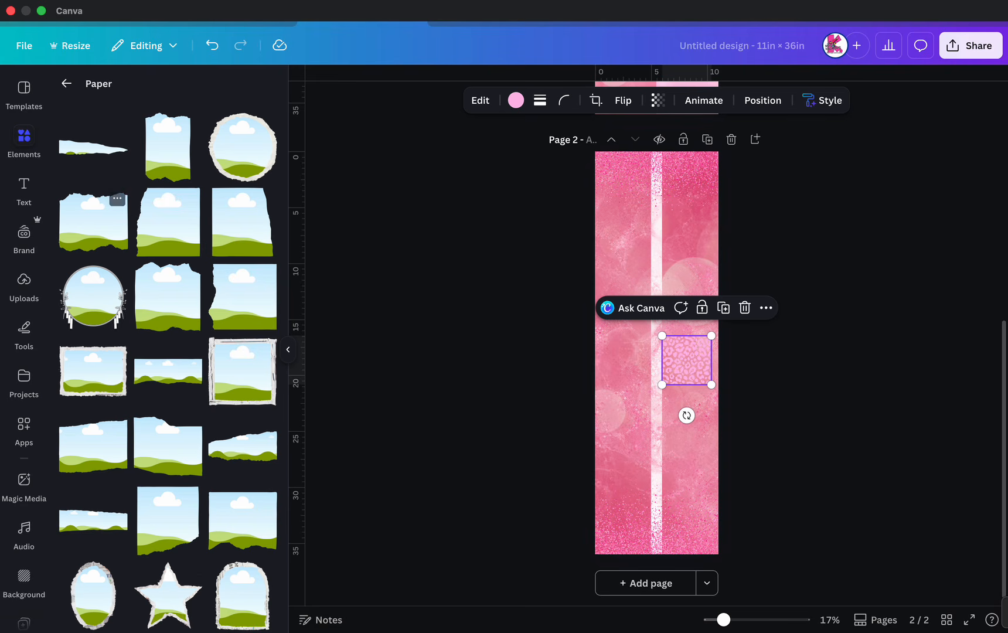
click(93, 221)
drag(656, 351, 655, 436)
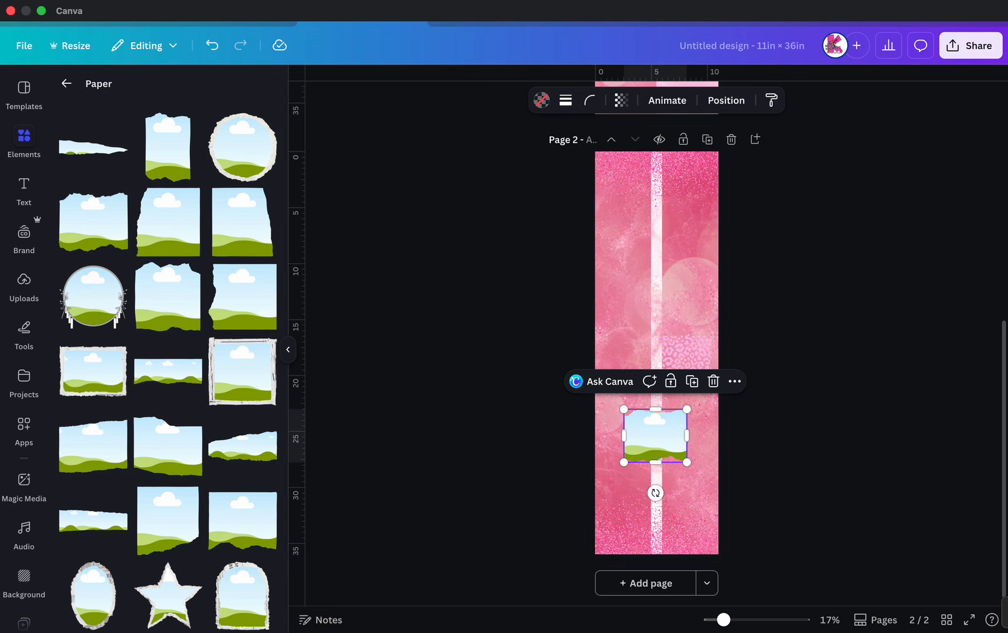
Move the leopard print onto the torn-paper frame, bring its layer above the frame, and center it horizontally there.
drag(691, 357, 655, 431)
click(762, 100)
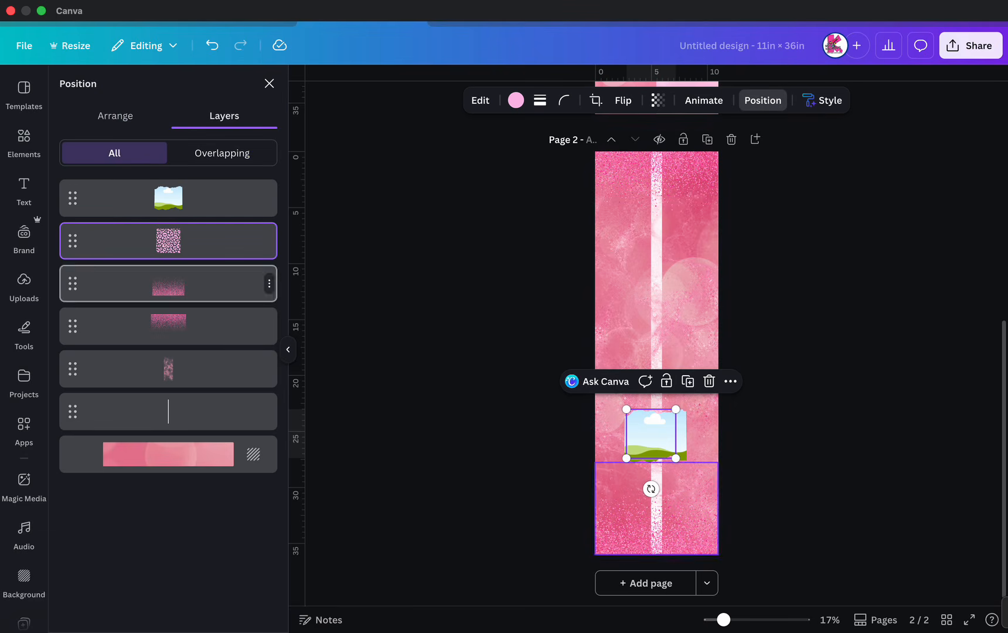
drag(168, 241, 168, 191)
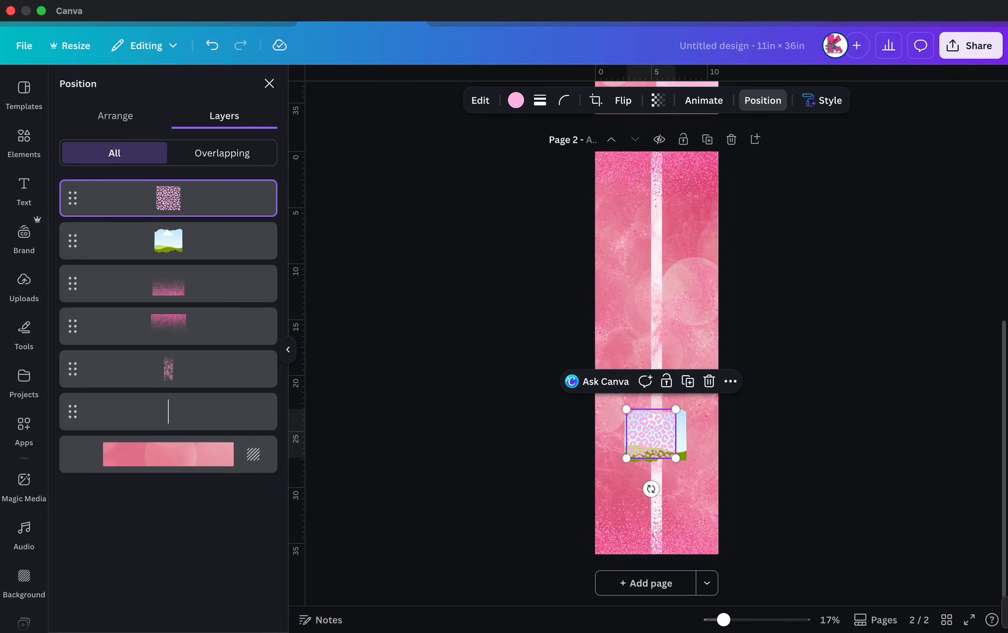
drag(650, 433, 656, 437)
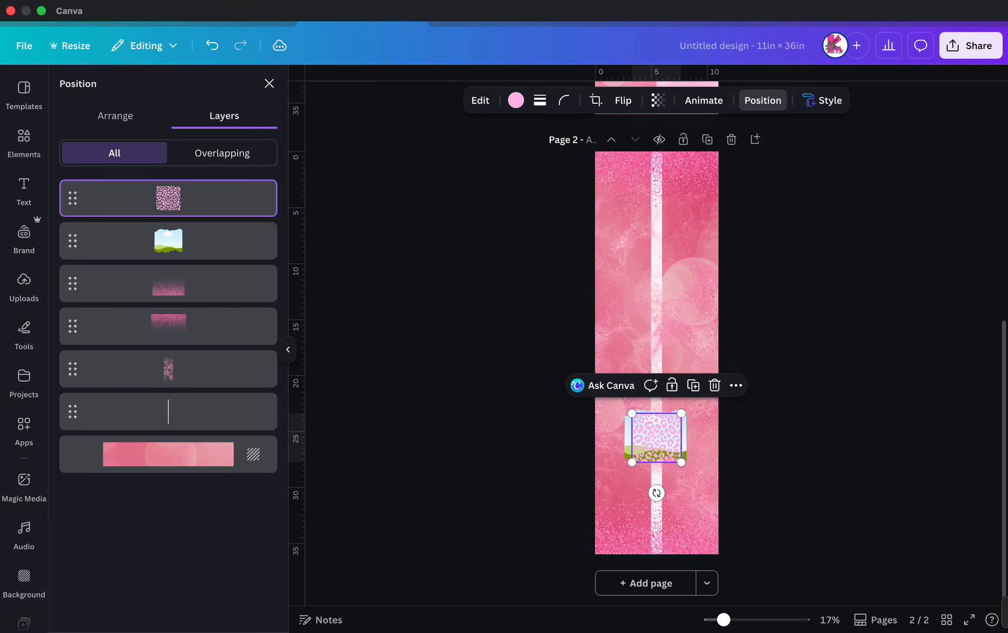
Fill the torn-paper frame with the leopard print, move it to page 2's lower-right corner and tilt it counterclockwise.
click(480, 100)
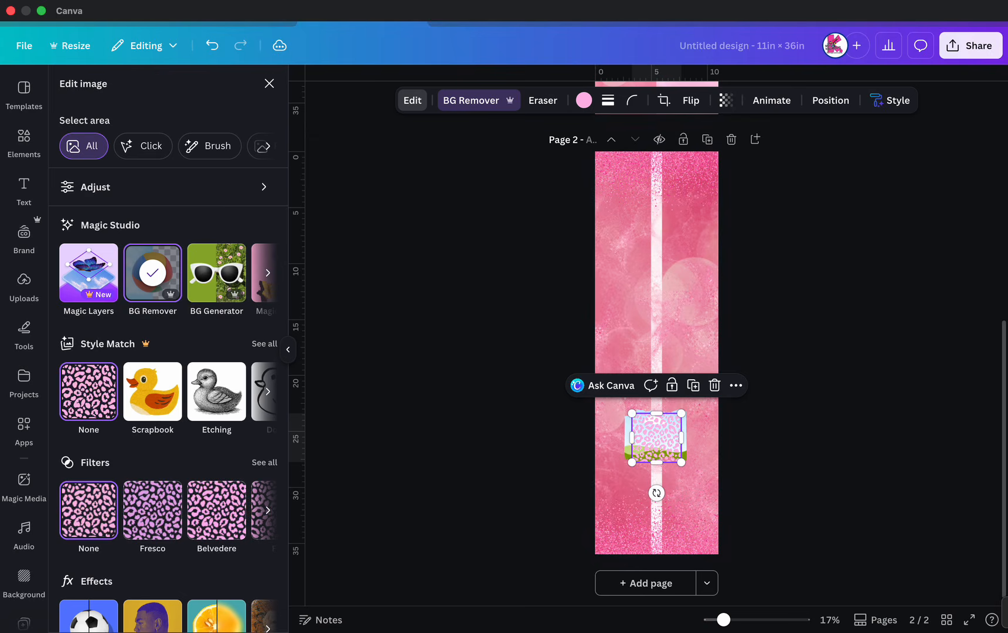
drag(656, 437, 735, 502)
scroll(742, 441, up, 3)
scroll(741, 441, down, 2)
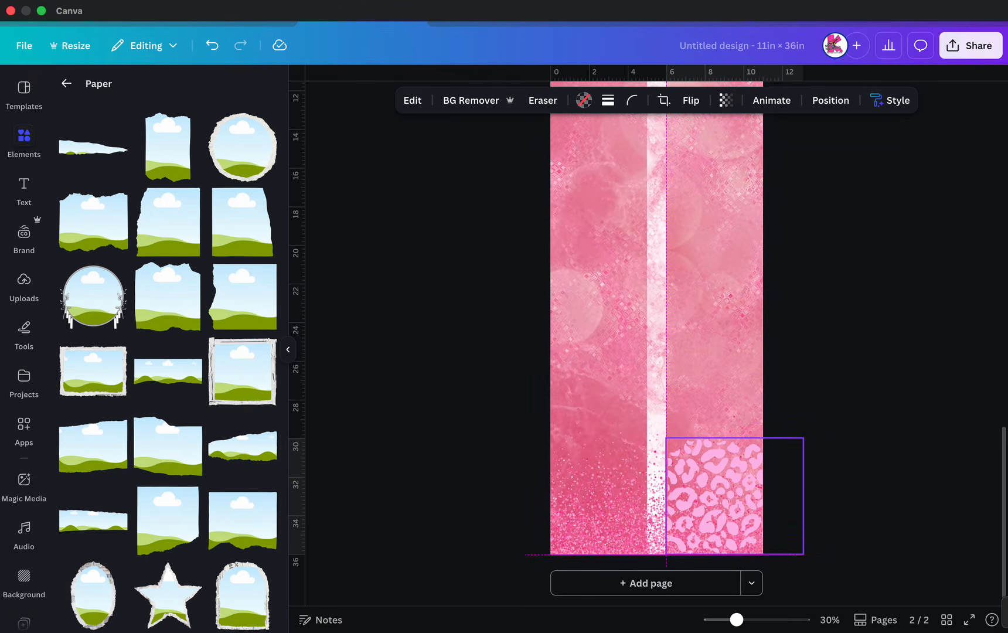
drag(734, 584, 774, 576)
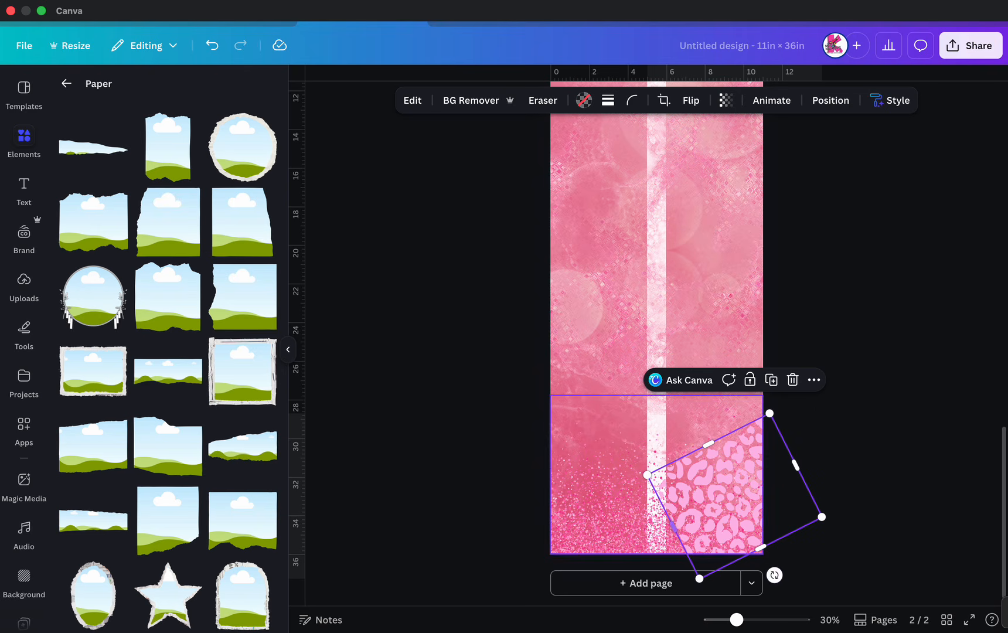
Shrink the tilted leopard piece slightly from its lower-left corner and nudge the print inside its frame.
click(604, 498)
click(720, 486)
mouse_move(699, 578)
mouse_down()
mouse_move(673, 613)
mouse_move(721, 559)
mouse_move(715, 570)
mouse_up()
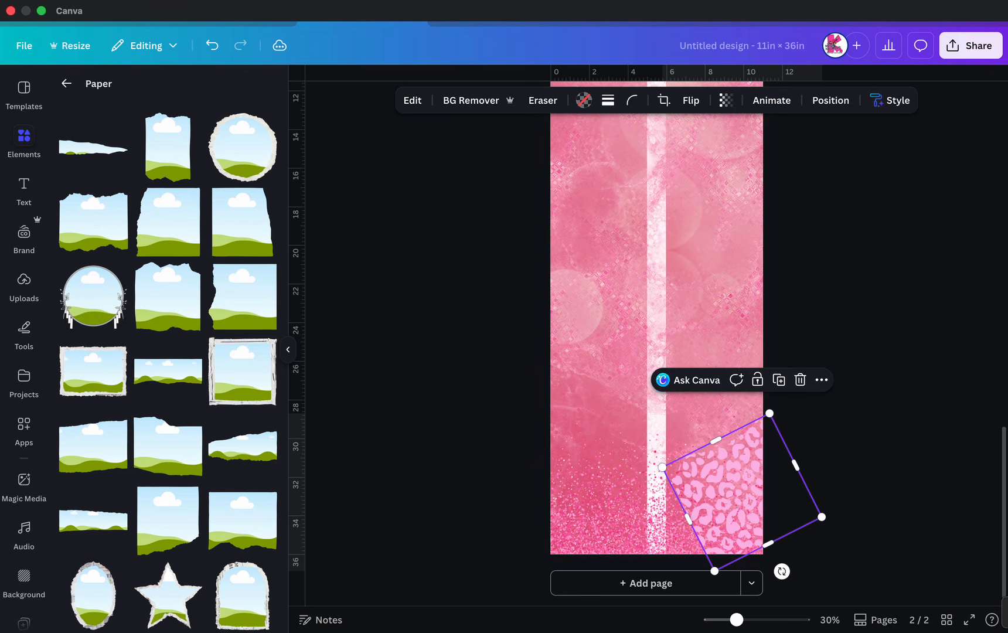
double_click(721, 486)
drag(721, 487, 723, 489)
key(Return)
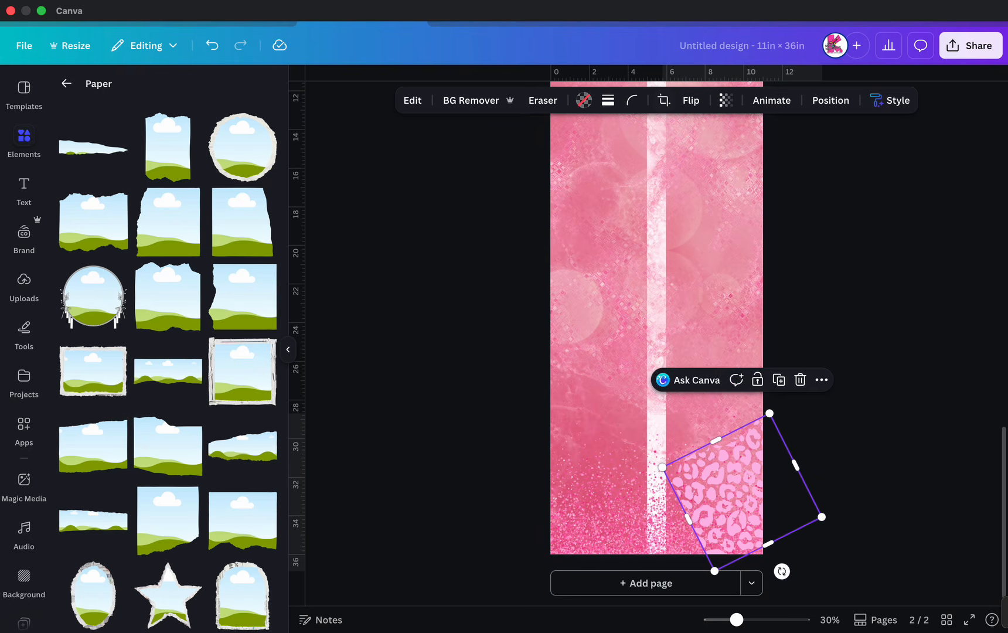
key(Escape)
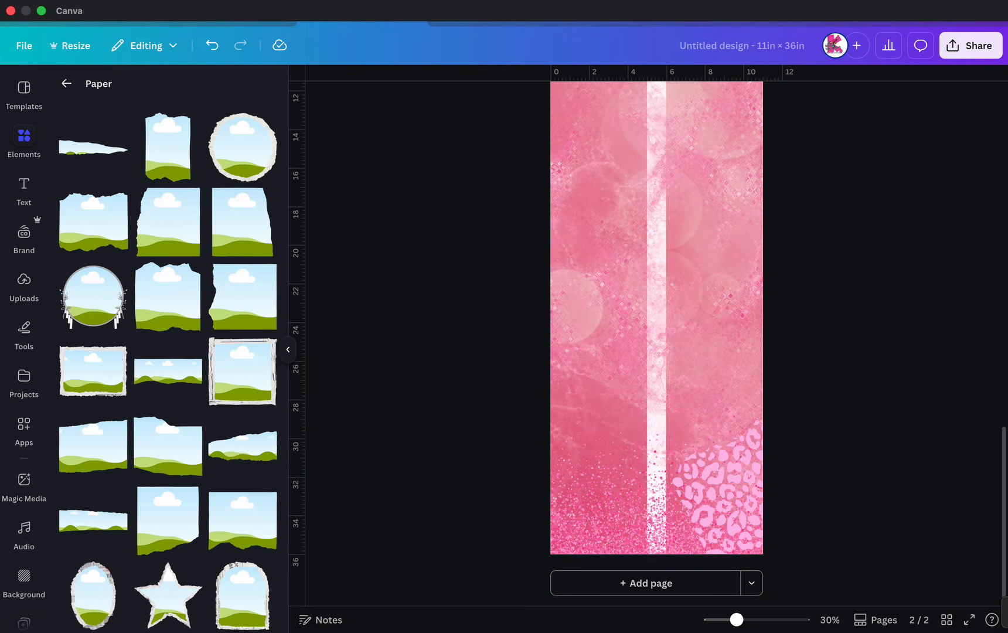
Enlarge the tilted leopard piece and move it lower so its torn edge cuts across page 2's lower-right corner.
click(721, 487)
key(Escape)
click(721, 486)
drag(821, 517, 877, 533)
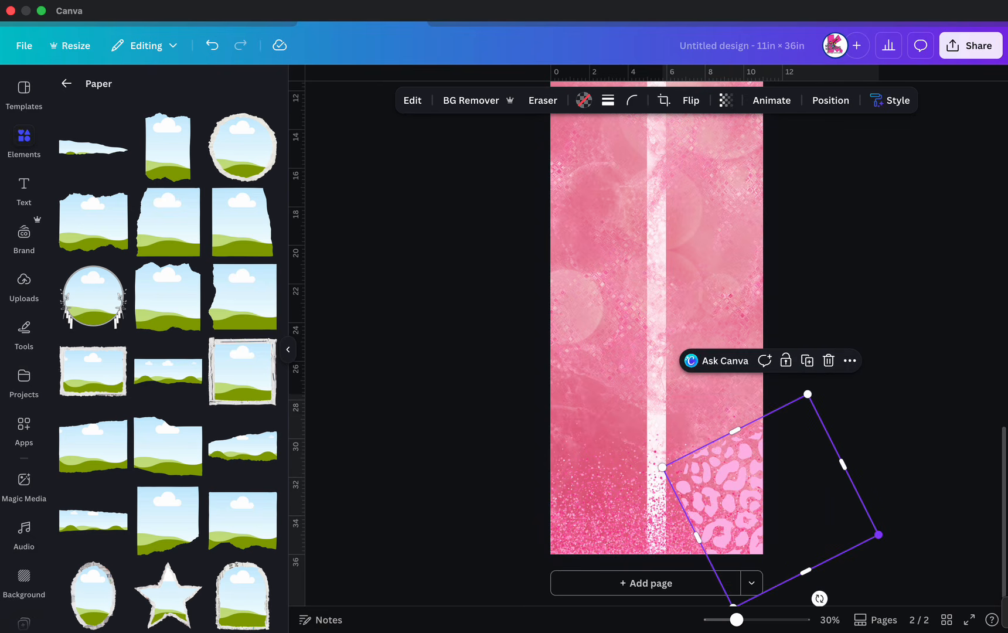
drag(726, 492, 706, 561)
key(Escape)
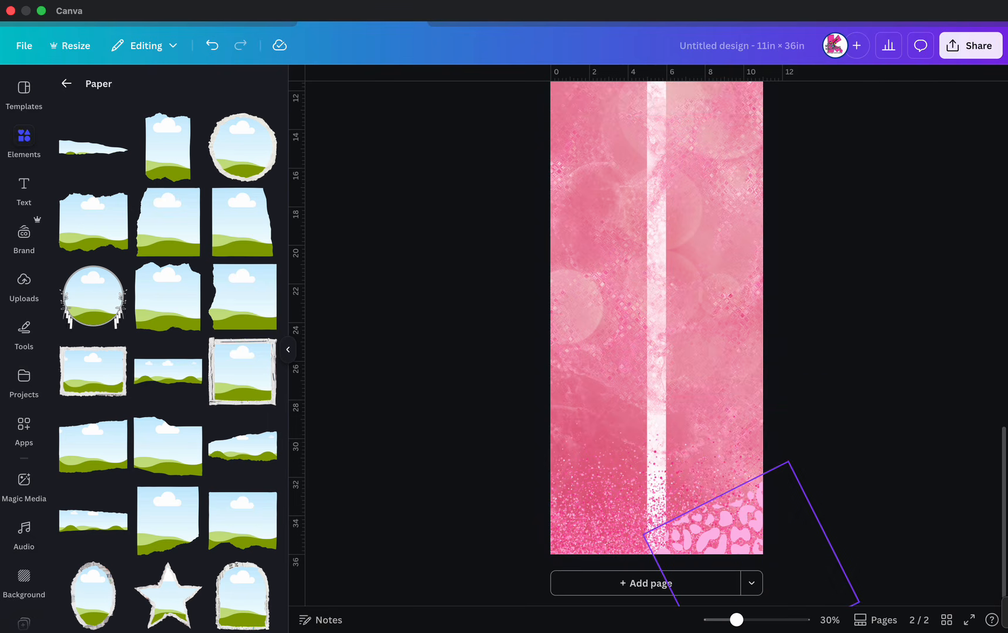
click(721, 522)
double_click(720, 521)
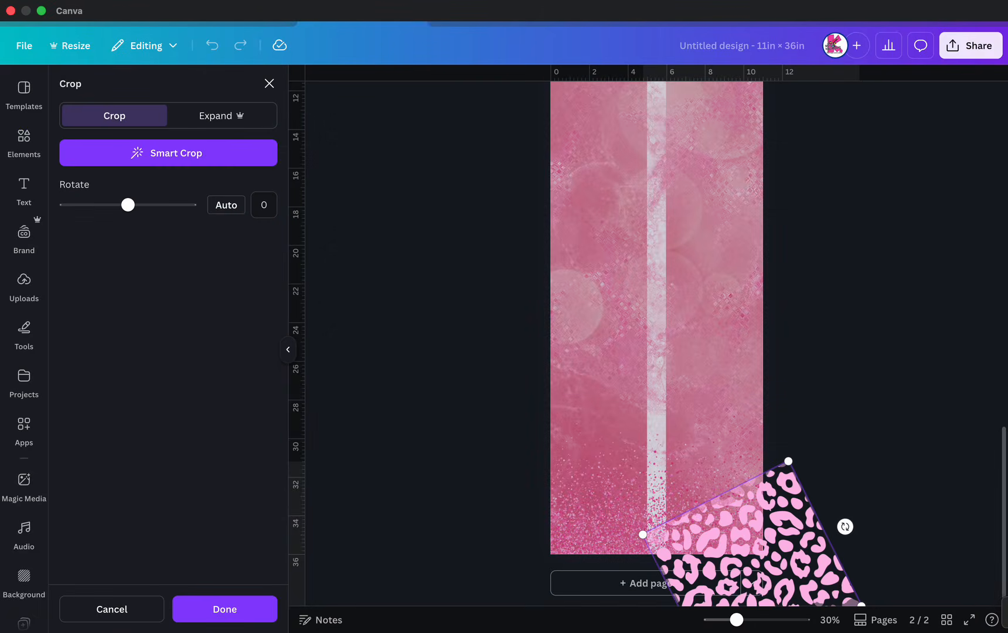
key(Escape)
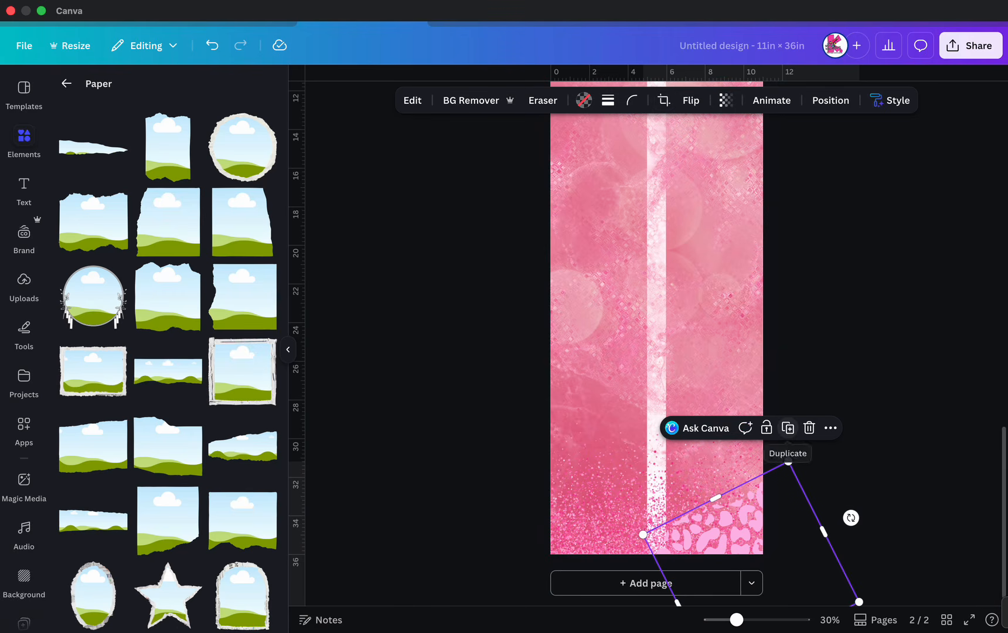
Duplicate the leopard corner piece, move the copy to the left edge around mid-page and rotate it to point toward the center strip.
click(787, 428)
drag(759, 501, 530, 103)
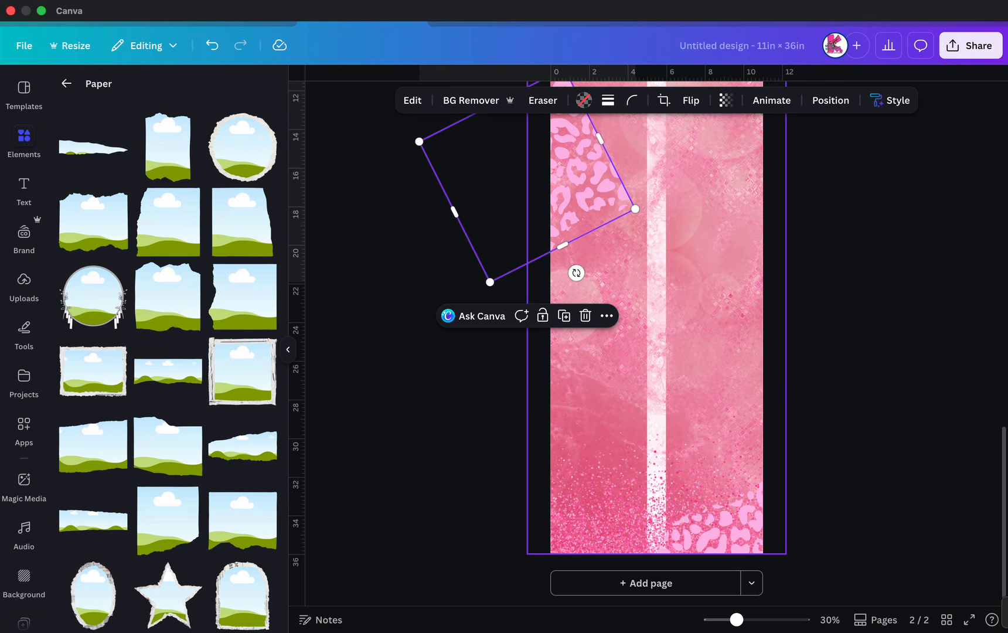
drag(576, 273, 465, 217)
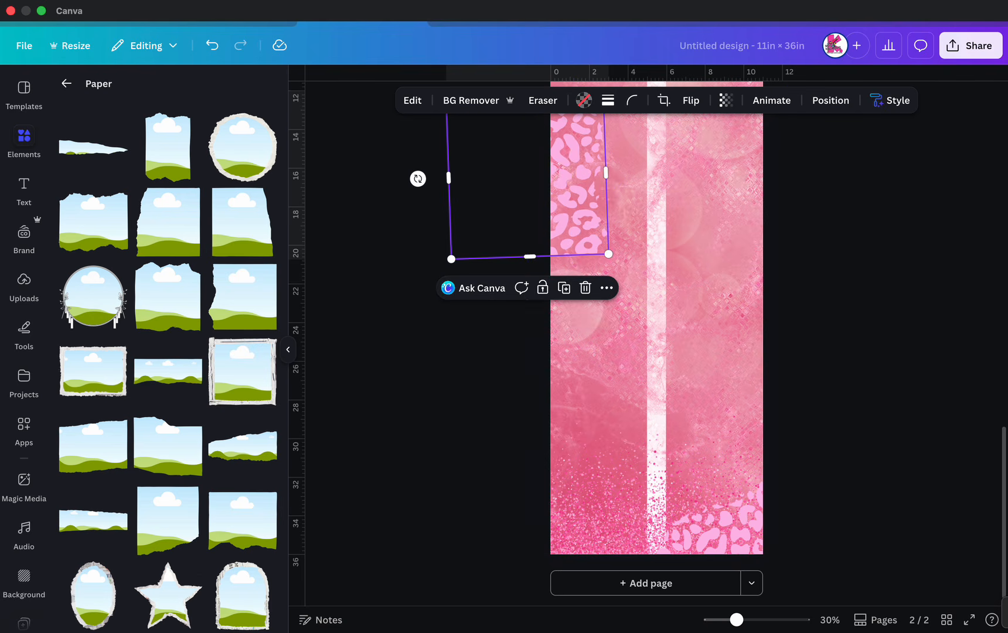
scroll(586, 322, up, 3)
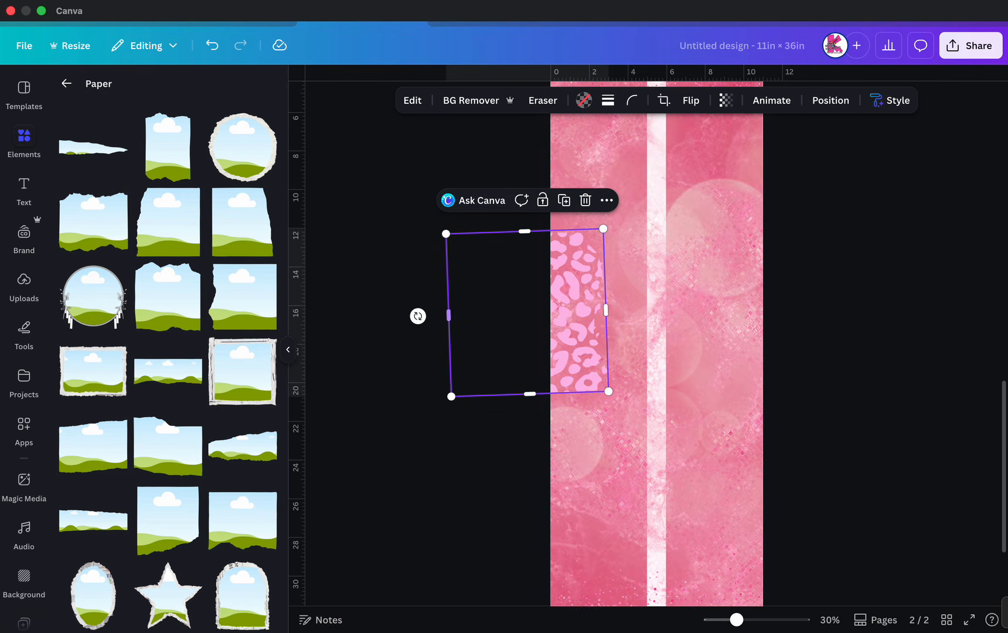
drag(418, 316, 442, 244)
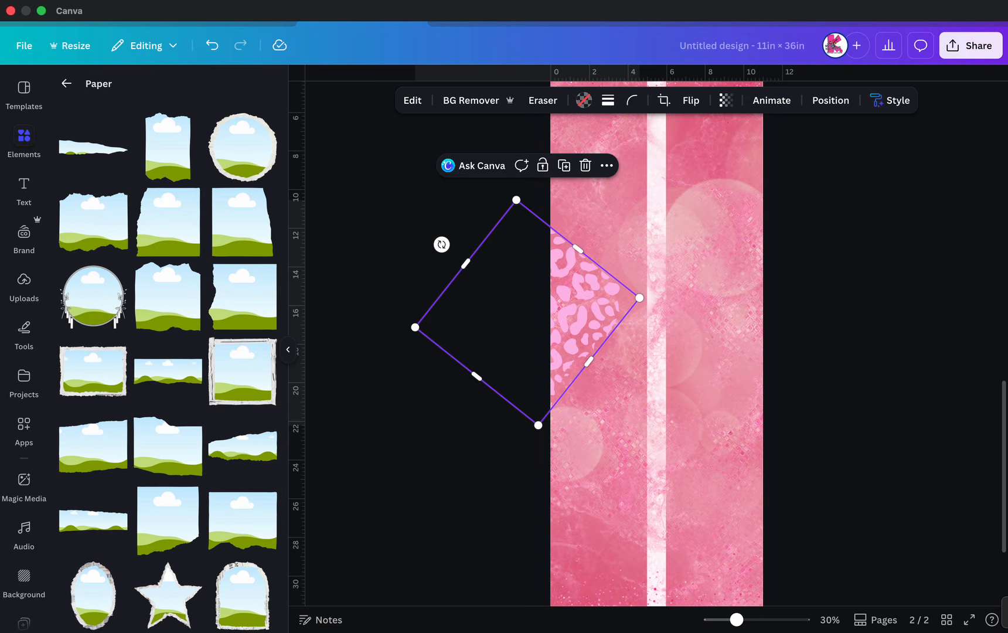
drag(527, 312, 554, 310)
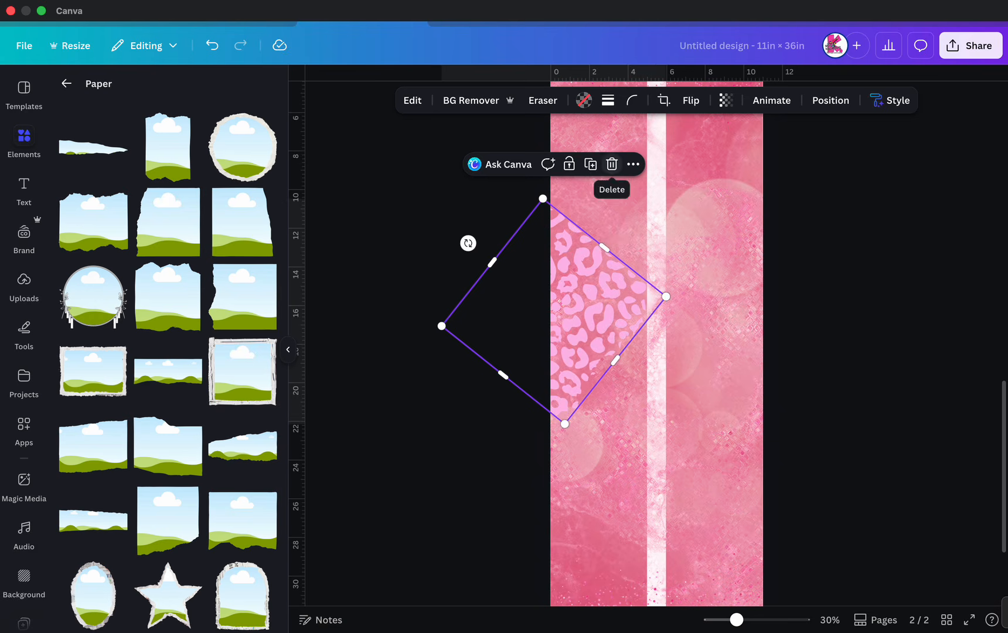
Look through the paper frames and add the long, thin tapering torn-paper frame to page 2.
scroll(176, 498, down, 7)
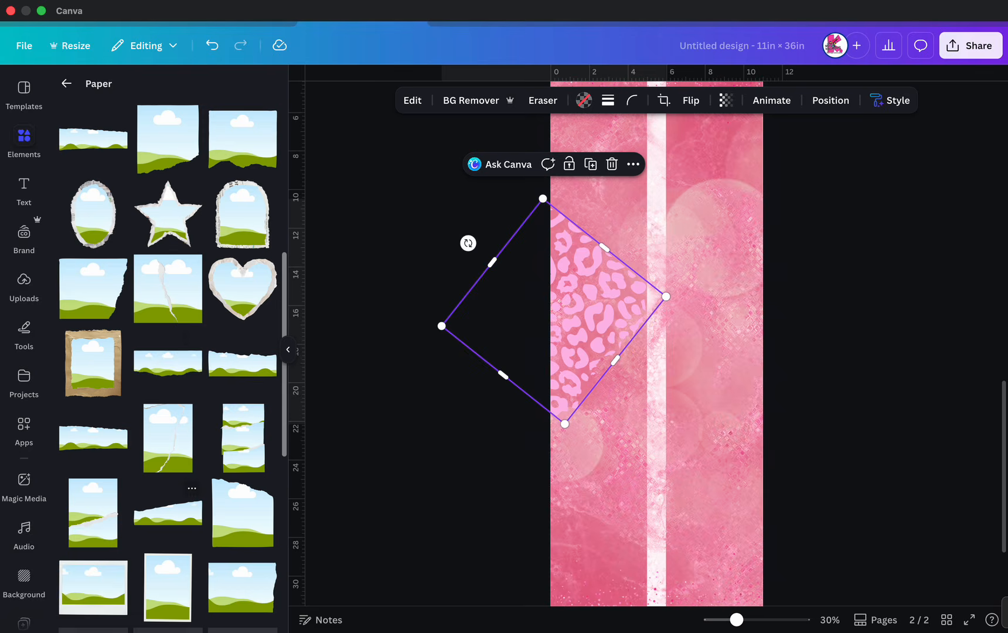
scroll(176, 498, down, 4)
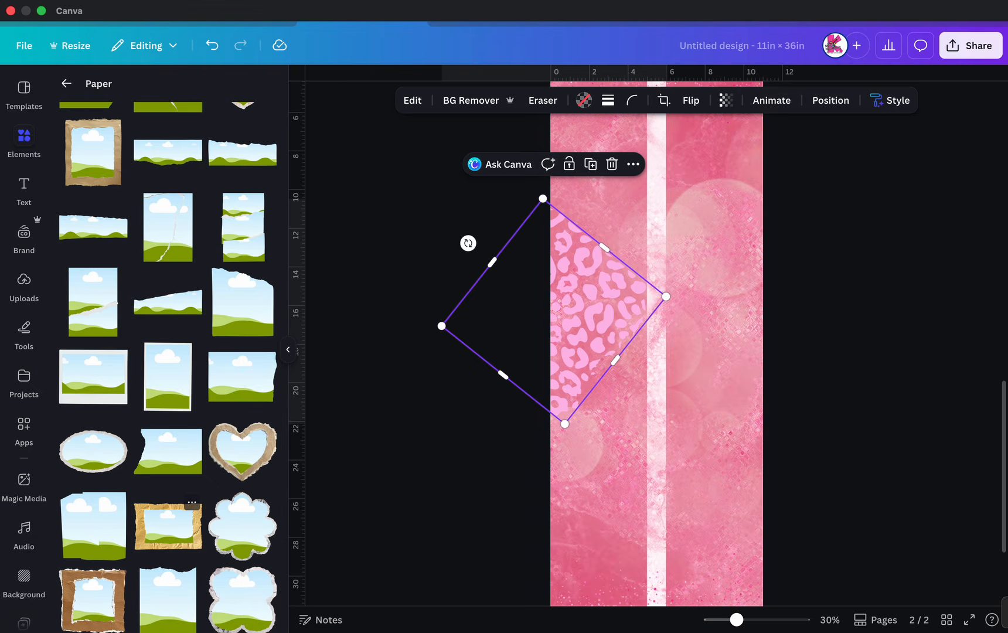
scroll(169, 528, down, 8)
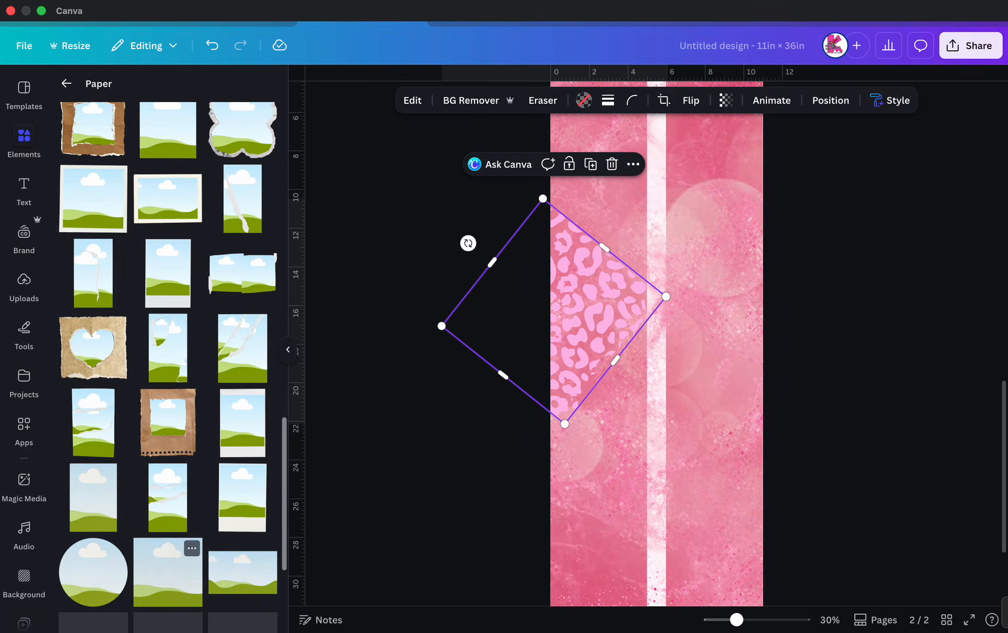
scroll(170, 562, down, 12)
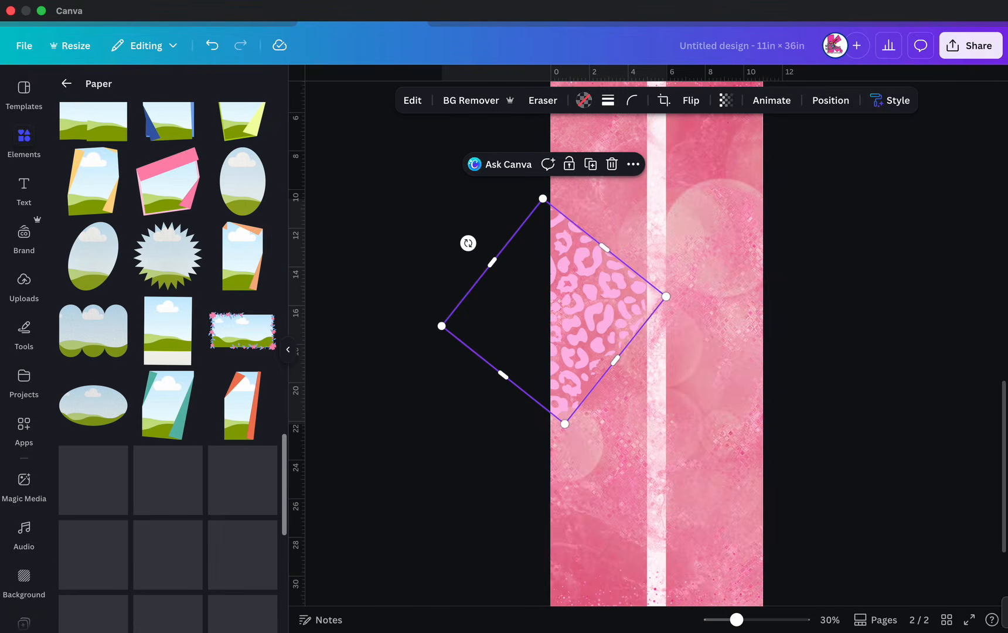
scroll(167, 364, down, 4)
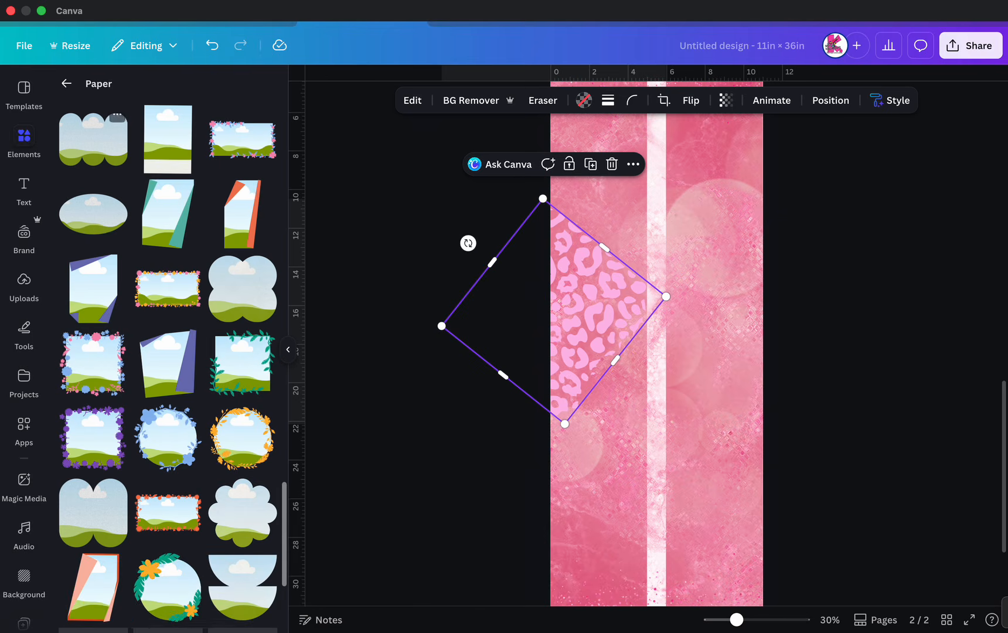
click(66, 83)
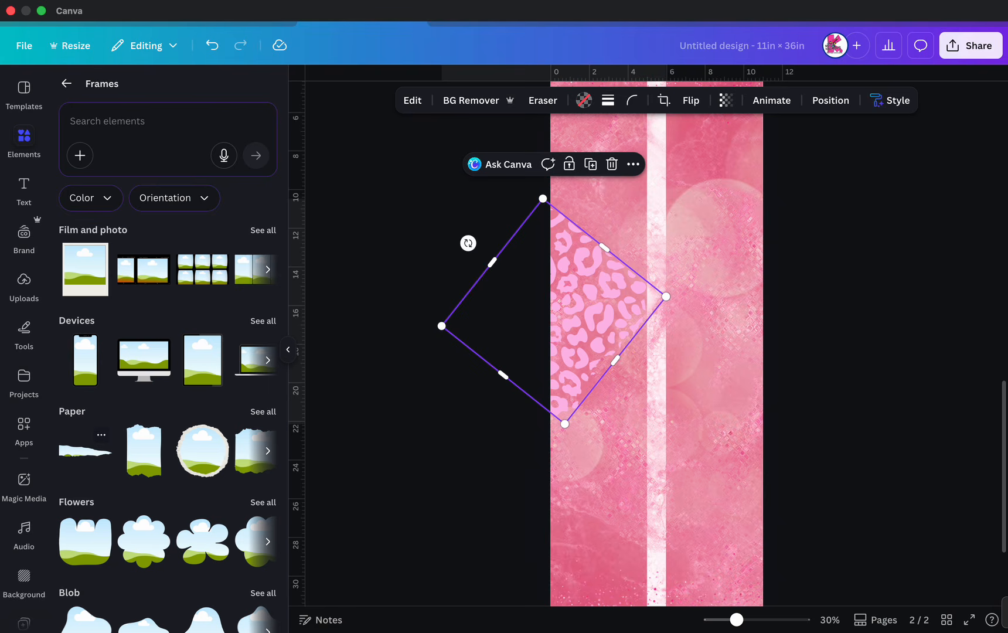
click(85, 449)
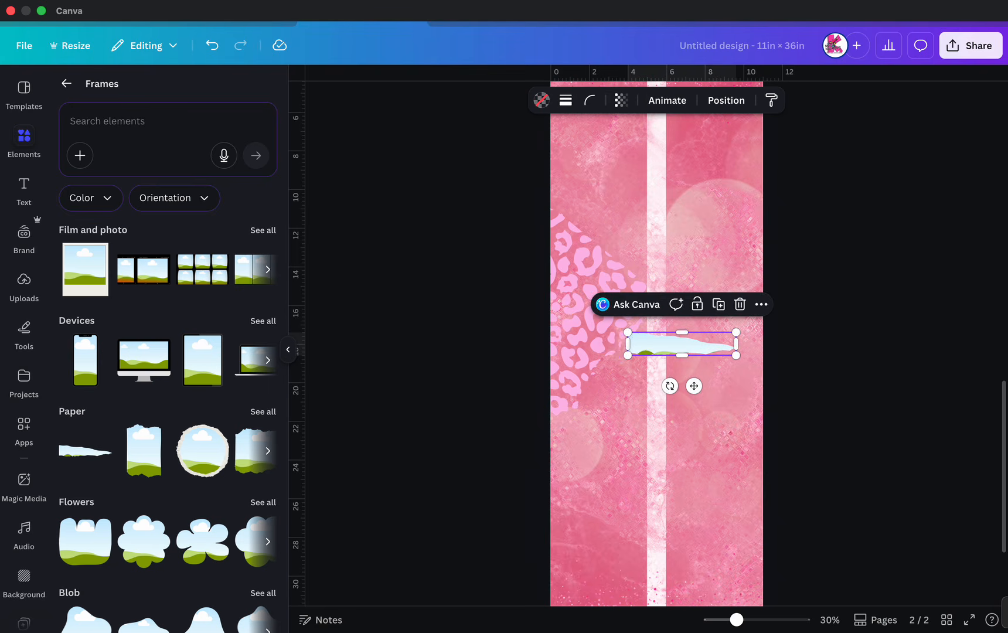
Detach the leopard print from the left-edge piece, put it in the thin torn-paper frame and delete the emptied frame.
click(592, 311)
right_click(581, 311)
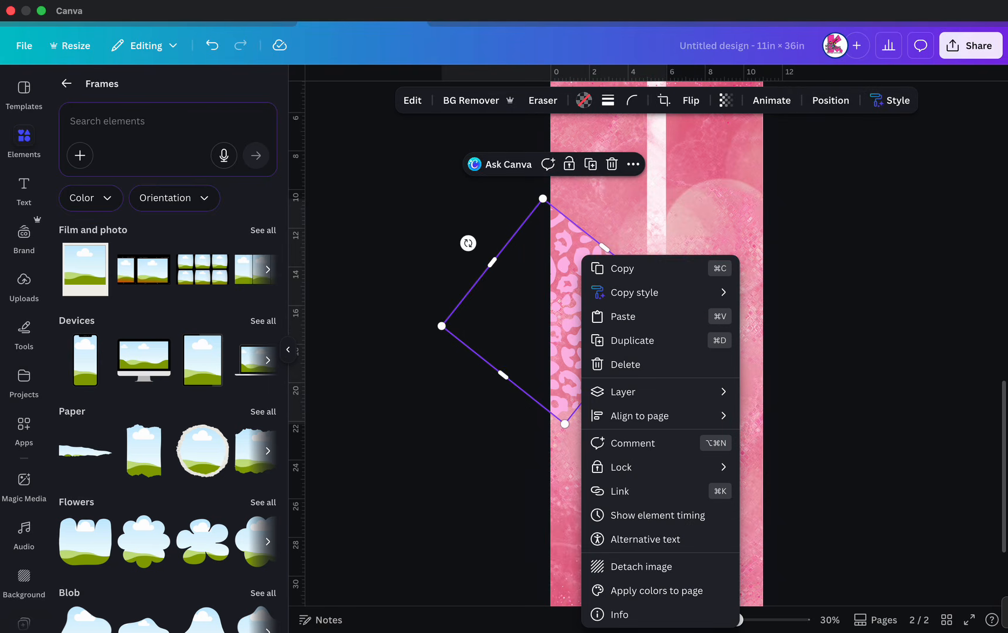
key(Escape)
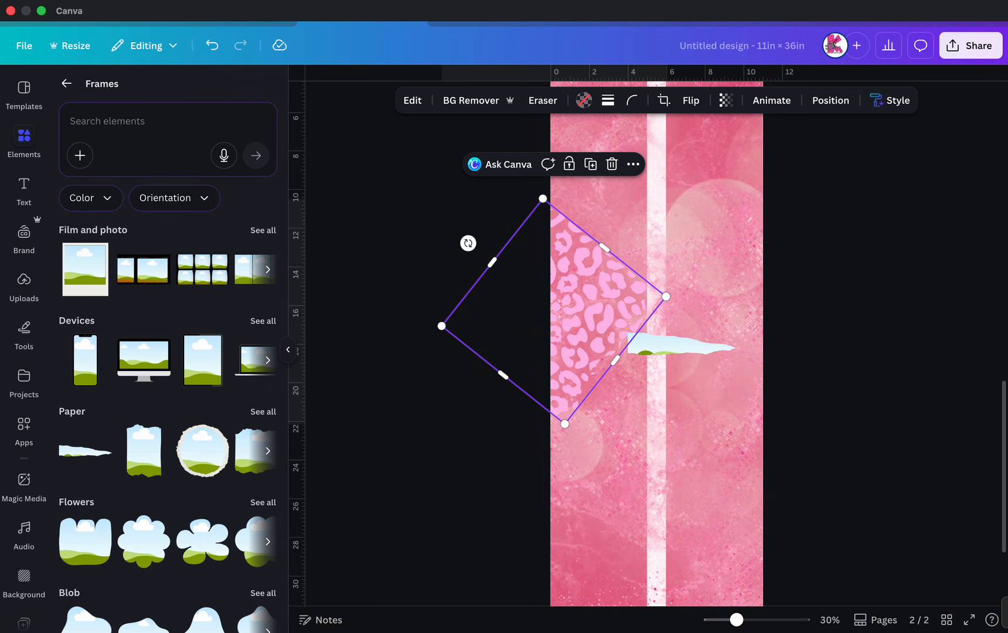
right_click(581, 310)
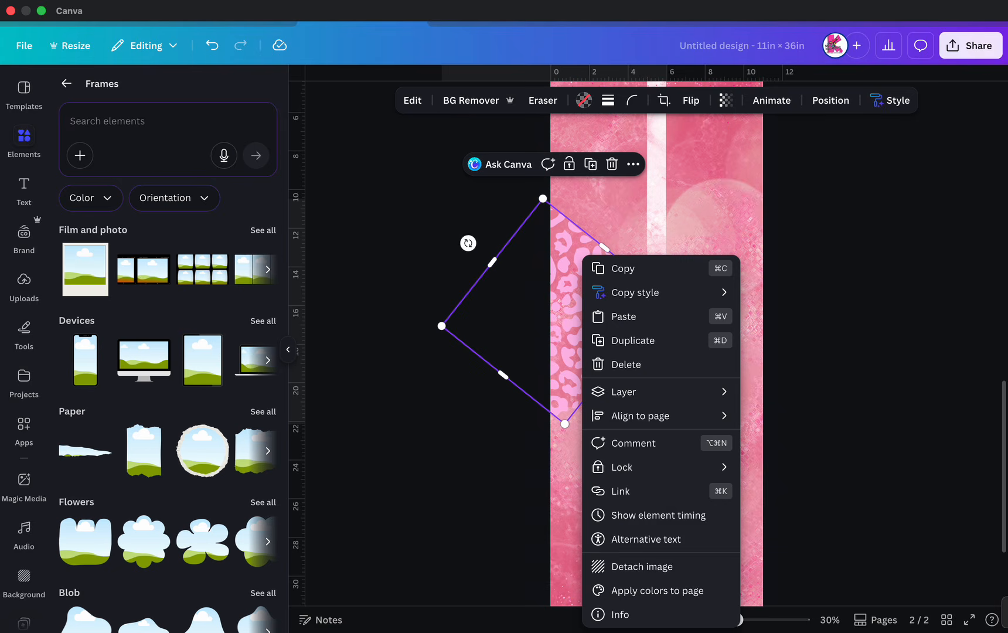
click(633, 164)
click(633, 164)
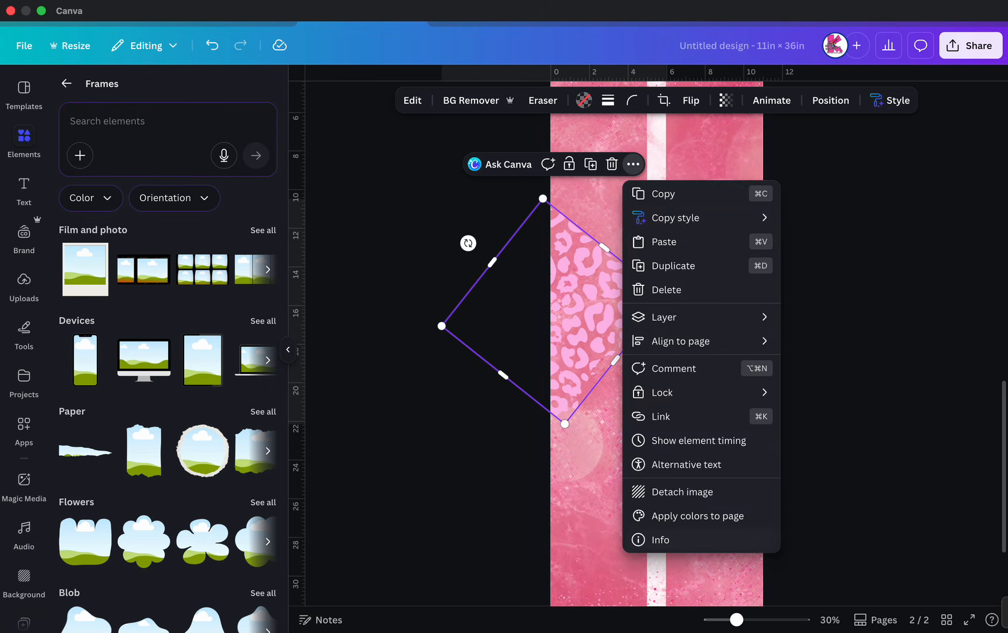
click(682, 491)
key(Delete)
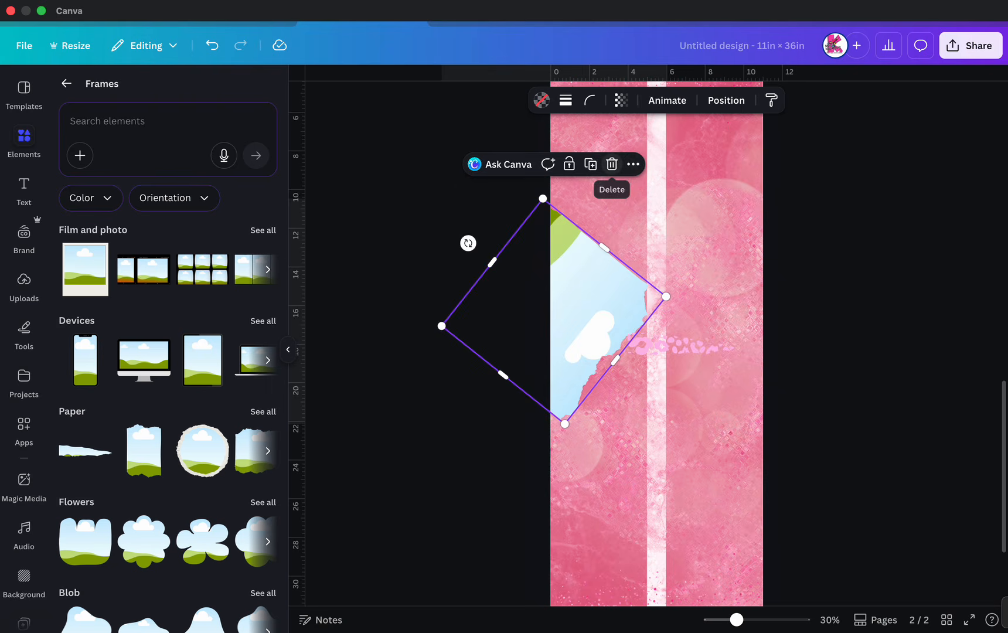
click(612, 164)
Enlarge and heighten the thin leopard strip until it spans beyond the page width, and align it with the page's left edge.
click(681, 345)
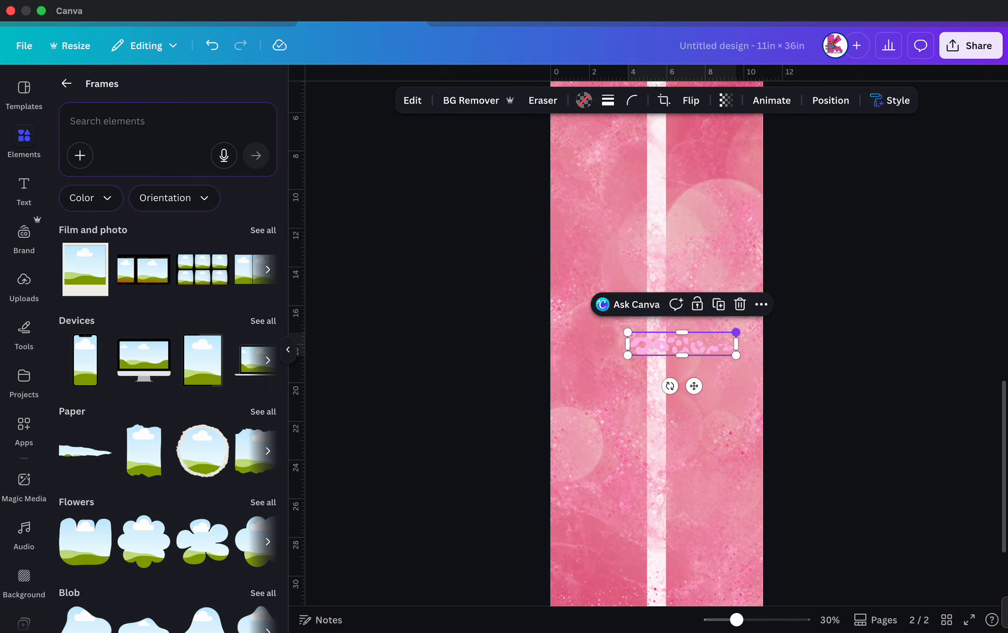
drag(736, 331, 887, 300)
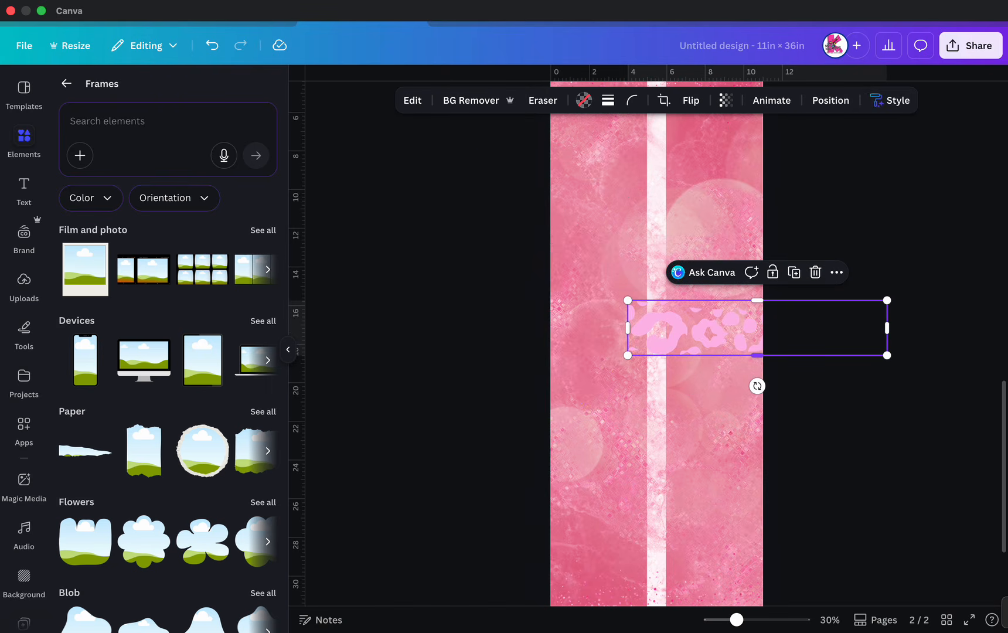
drag(756, 355, 757, 391)
drag(696, 345, 618, 315)
double_click(619, 315)
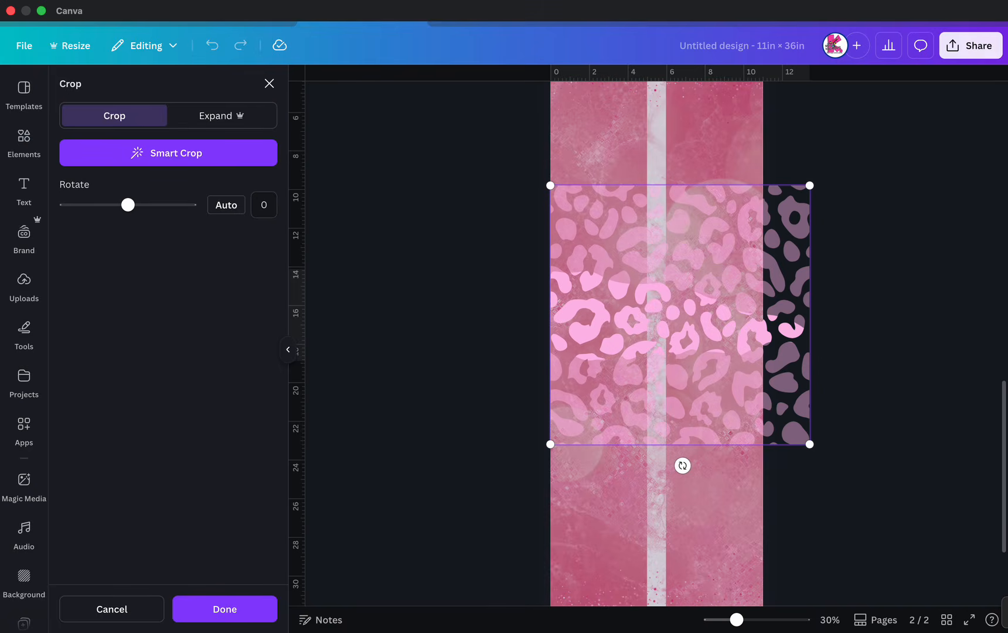
key(Escape)
Move the wide leopard strip up to page 2's top edge, over the glitter band.
scroll(656, 352, down, 5)
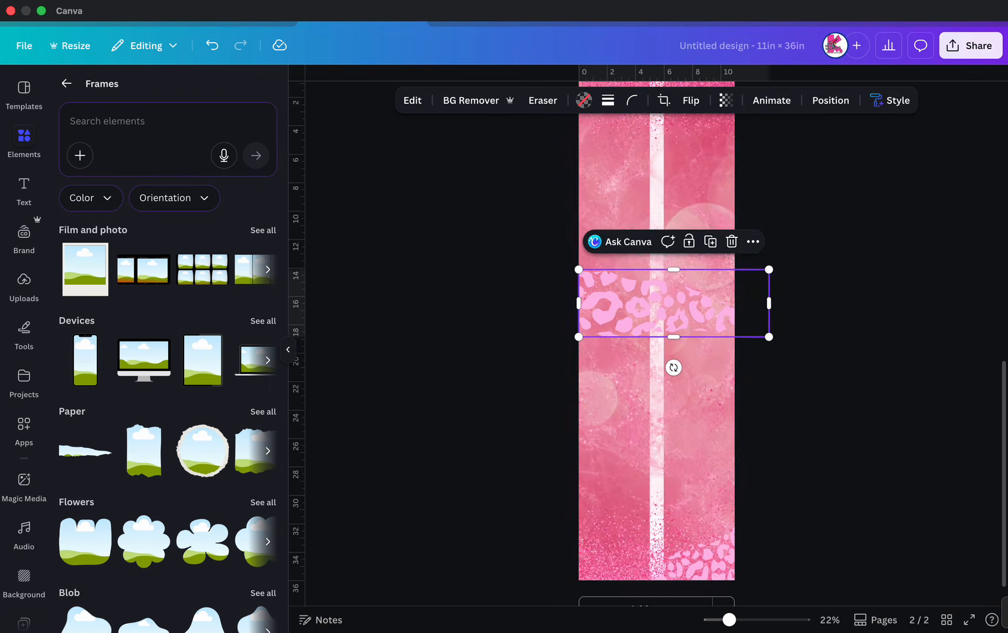
drag(671, 328, 671, 165)
key(Escape)
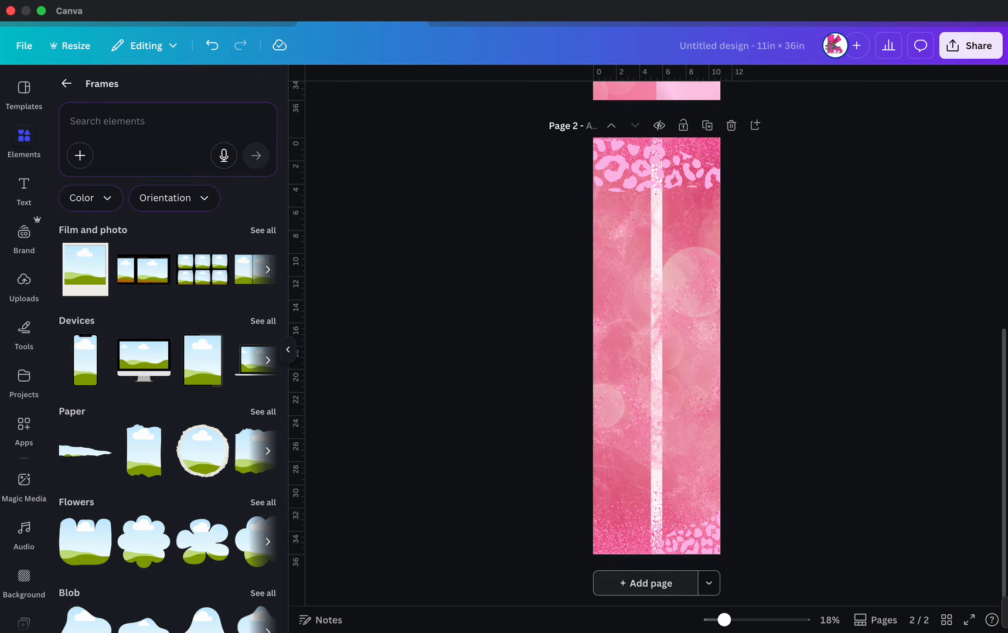
click(697, 542)
key(Escape)
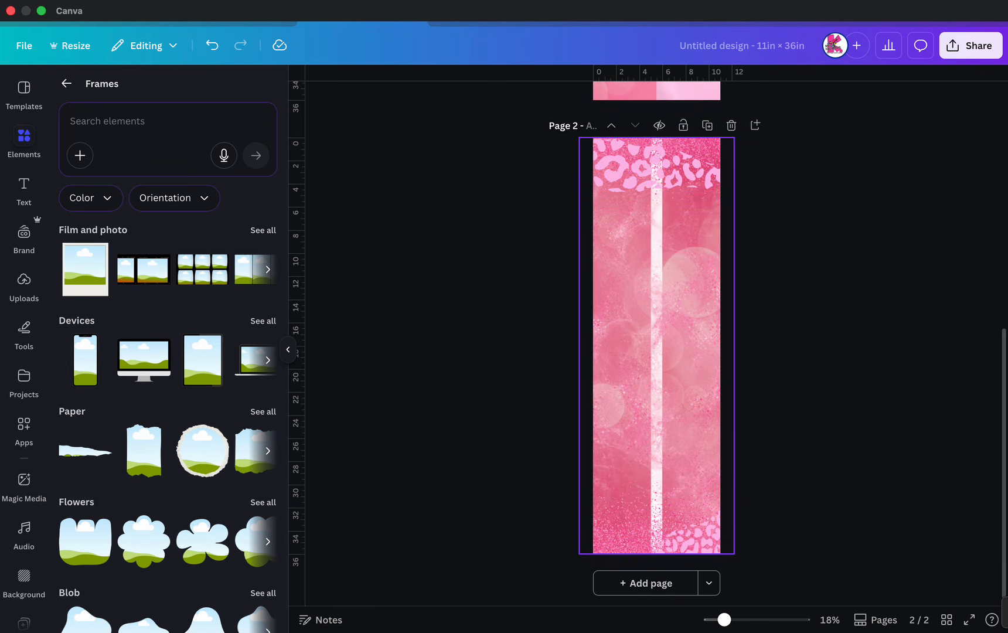
scroll(656, 235, up, 5)
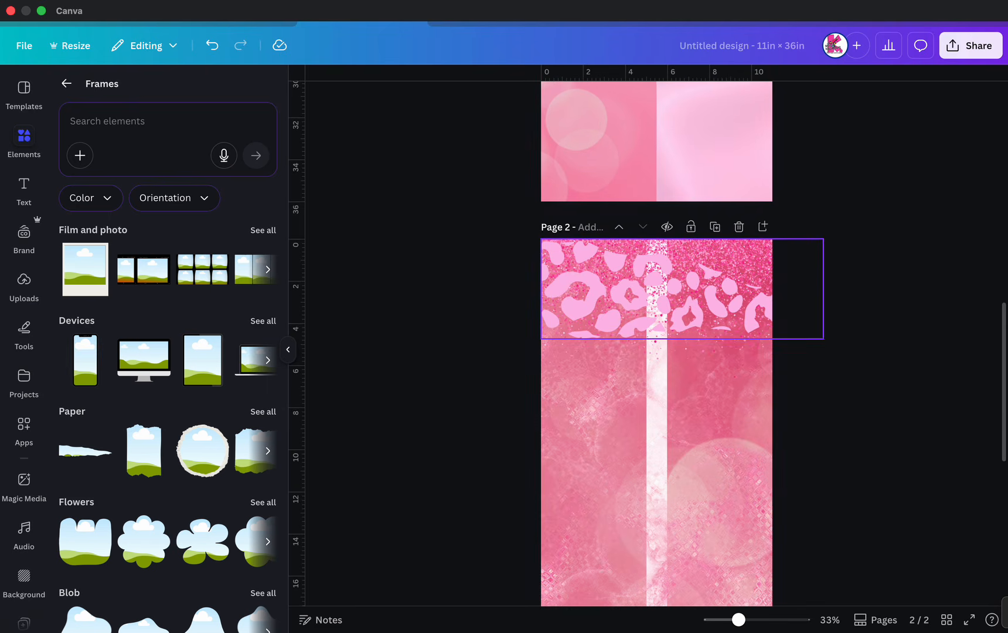
scroll(656, 287, down, 2)
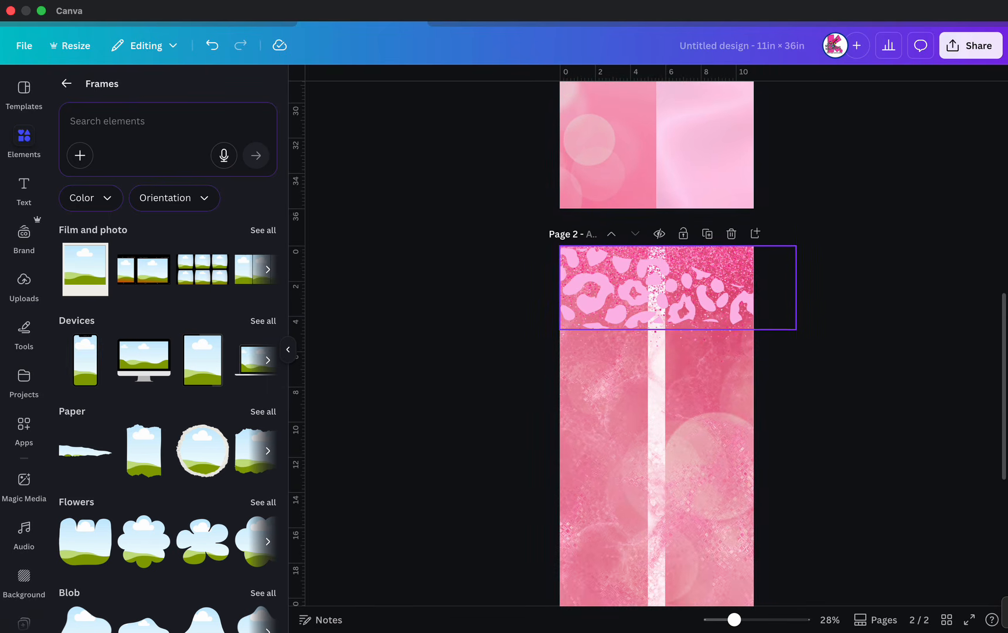
Look through the frame library and add the wide, ragged brush-stroke frame to page 2.
scroll(216, 433, down, 6)
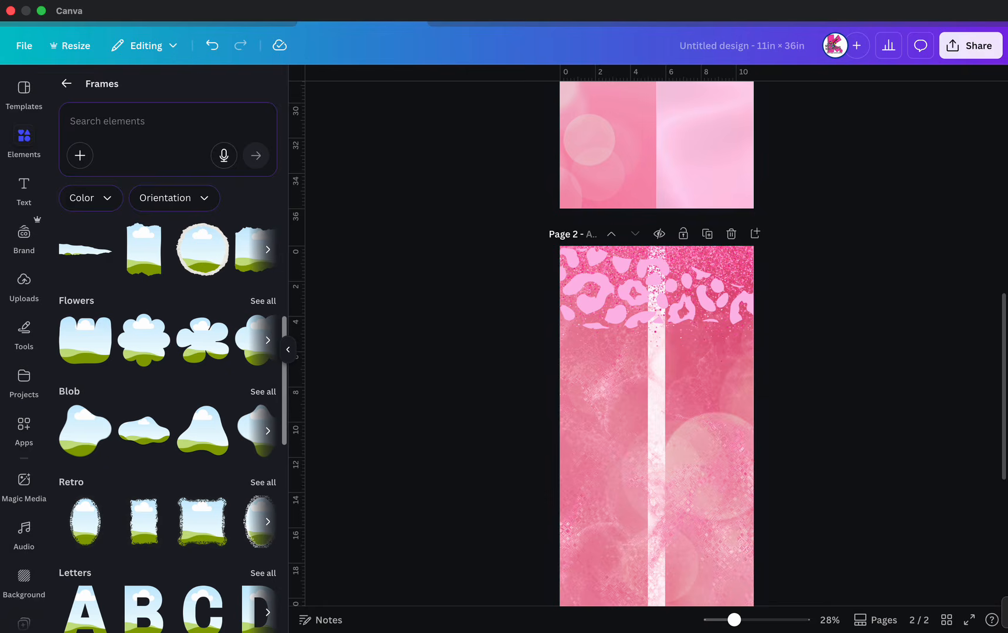
scroll(170, 468, down, 15)
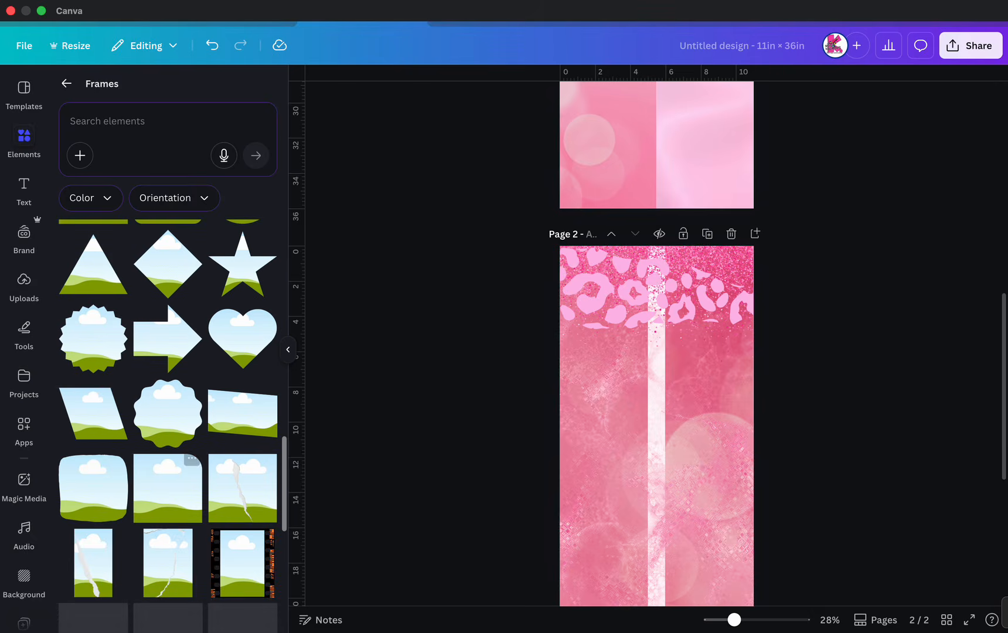
scroll(167, 410, down, 3)
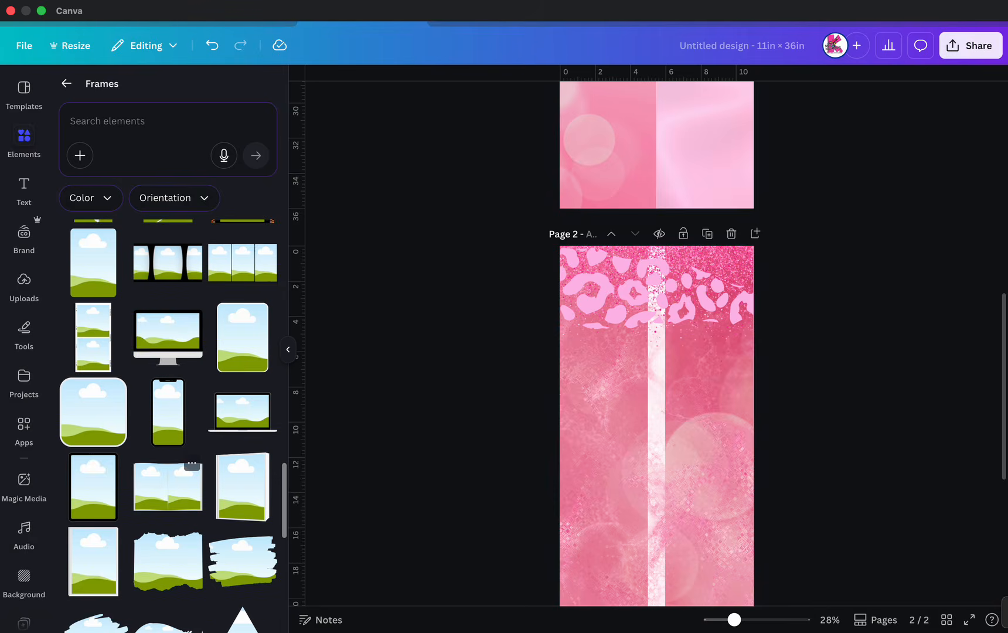
scroll(168, 468, down, 3)
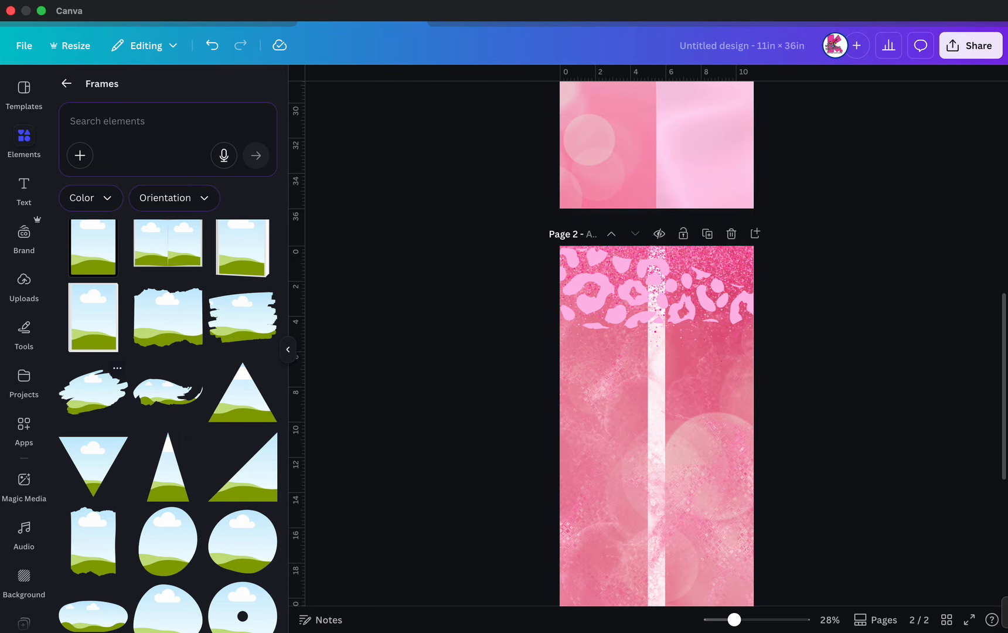
scroll(114, 382, down, 3)
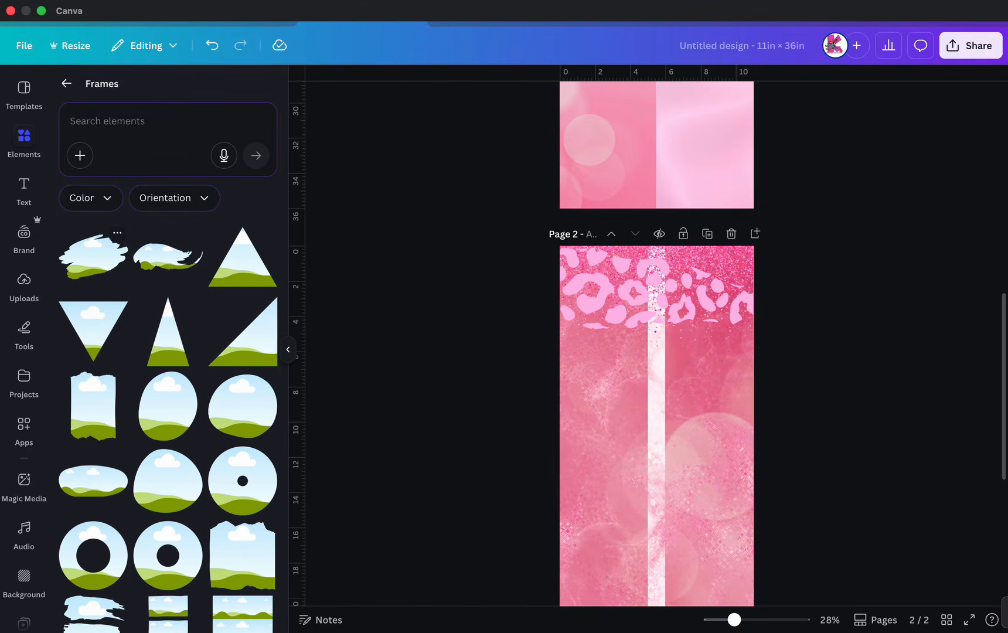
click(93, 255)
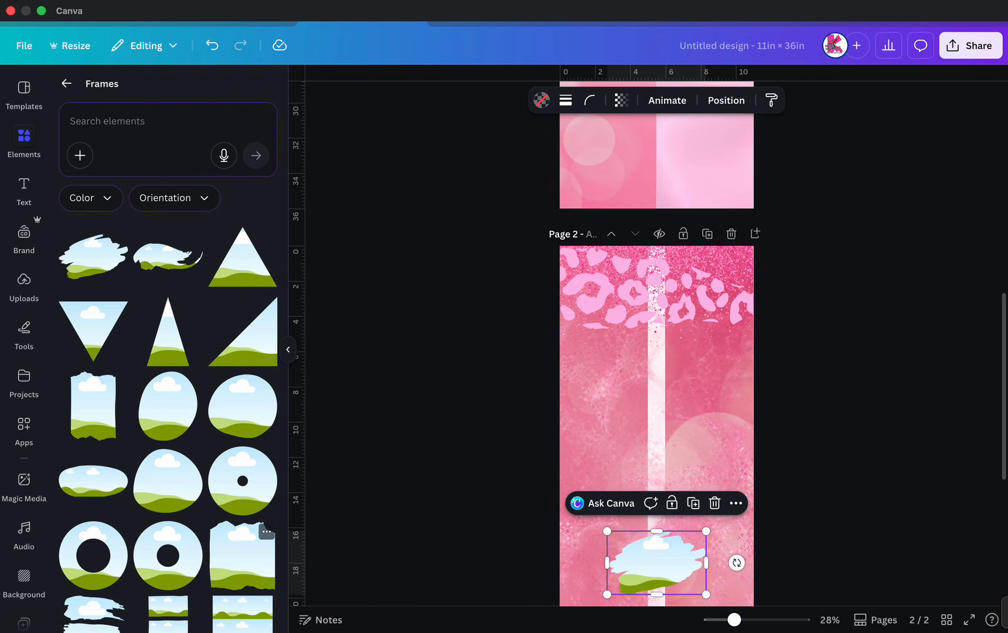
scroll(170, 478, down, 3)
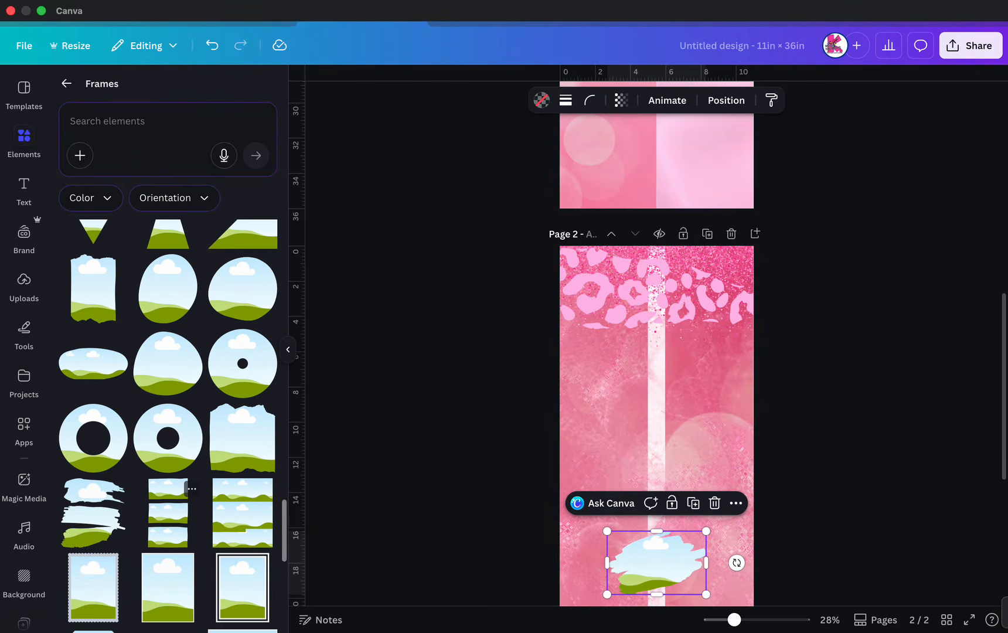
scroll(169, 504, down, 5)
scroll(170, 510, down, 5)
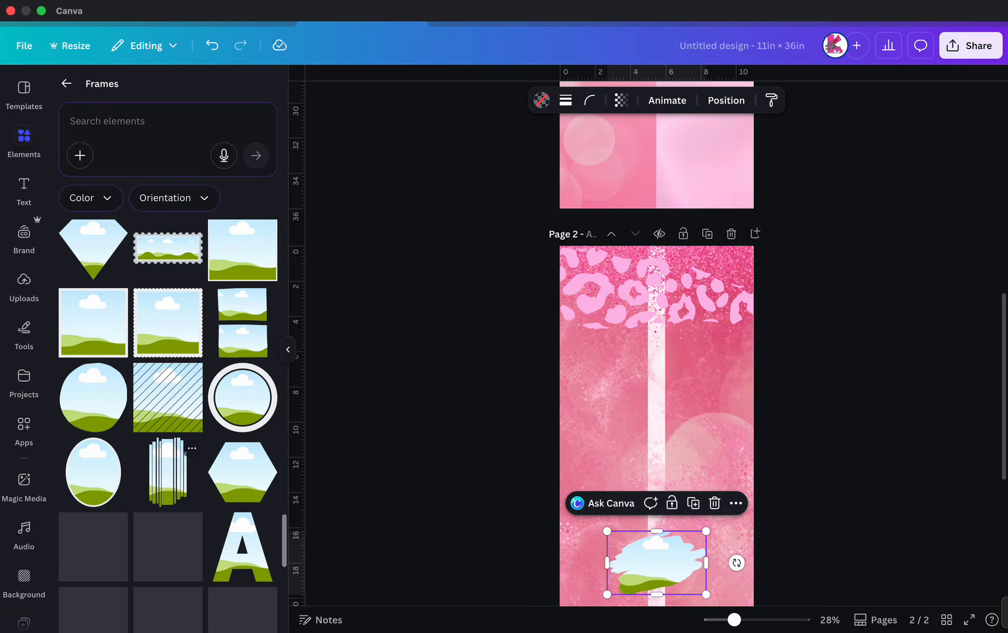
scroll(170, 510, up, 5)
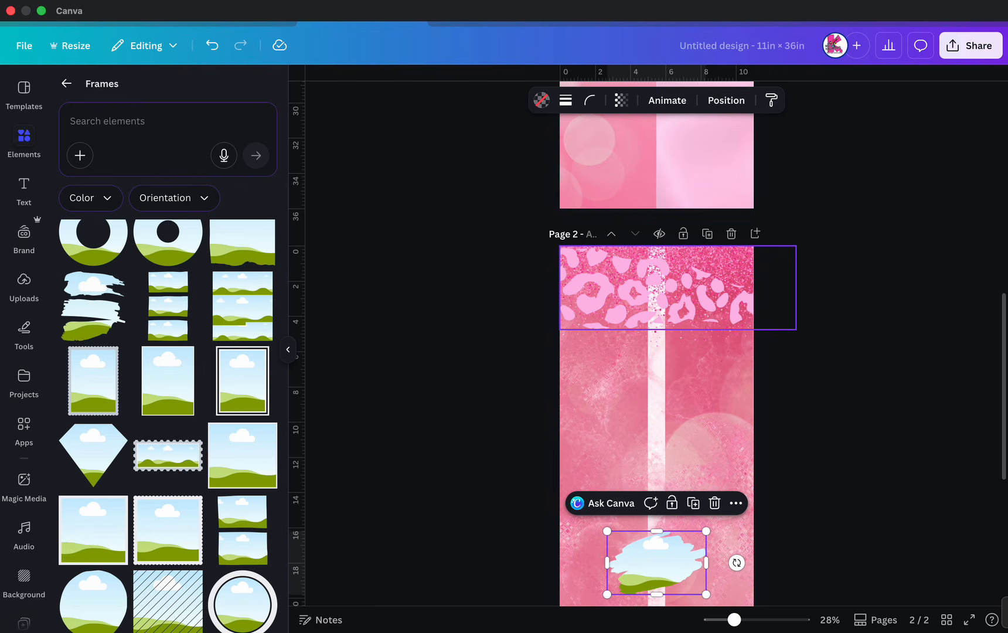
Detach the leopard print from the wide torn strip, put it in the brush-stroke frame and delete the emptied frame.
click(690, 255)
right_click(690, 255)
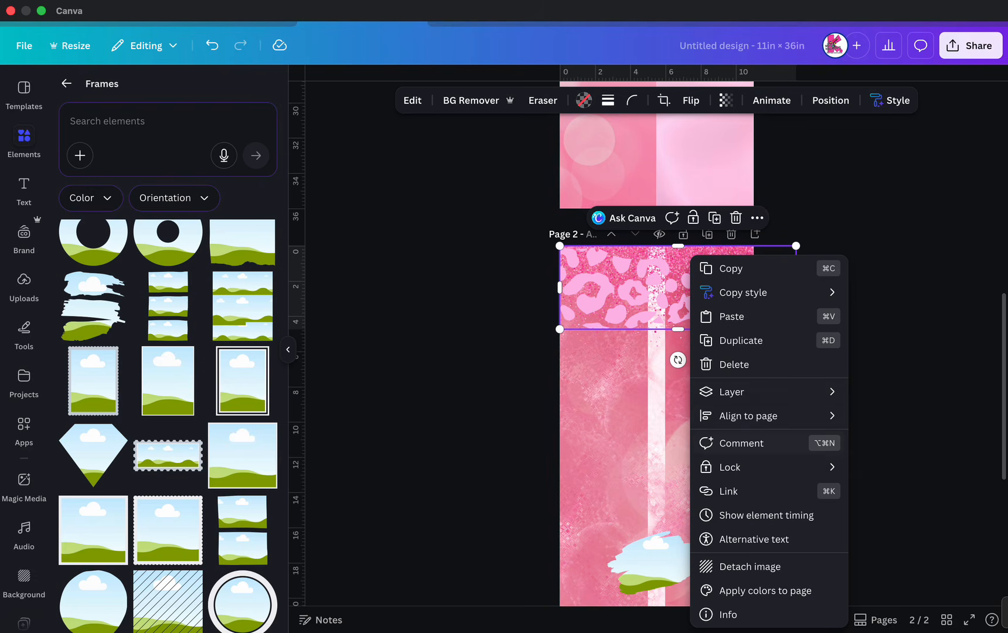
click(749, 566)
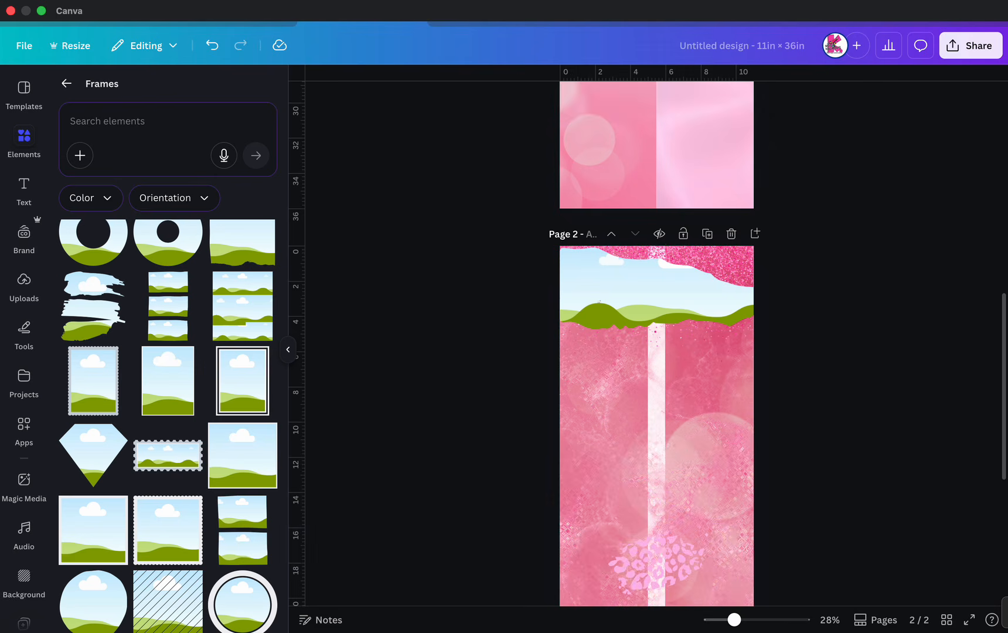
click(656, 293)
key(BackSpace)
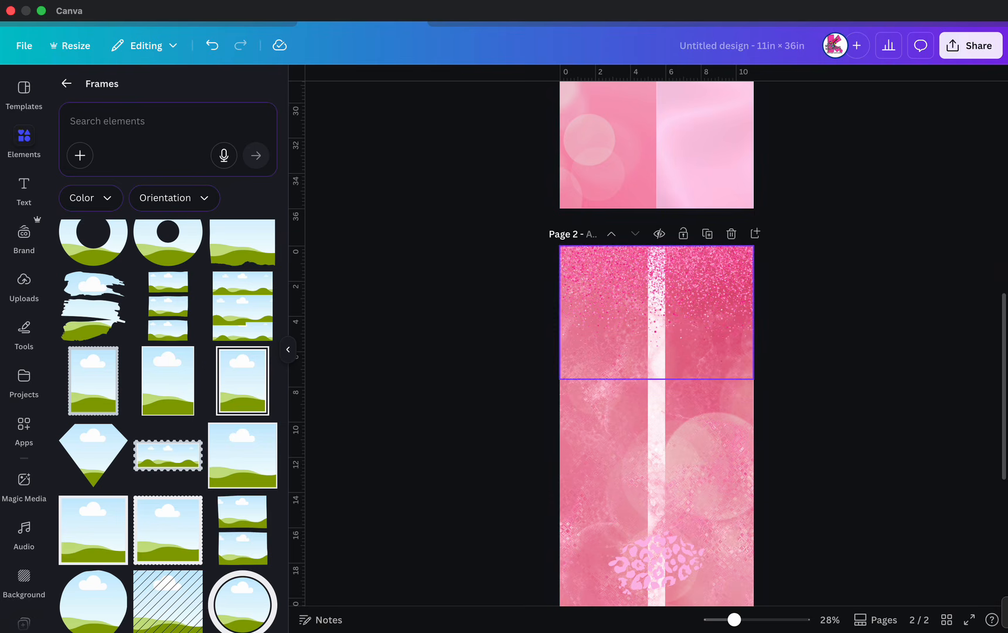
Move the brush-stroke leopard piece to page 2's left edge, partly overhanging it, and enlarge it to nearly reach the white centre strip.
scroll(656, 305, down, 3)
click(655, 396)
drag(655, 396, 579, 313)
mouse_move(628, 281)
mouse_down()
mouse_move(650, 265)
mouse_move(643, 271)
mouse_up()
mouse_move(586, 346)
mouse_down()
mouse_move(587, 393)
mouse_move(586, 366)
mouse_up()
double_click(602, 318)
key(Escape)
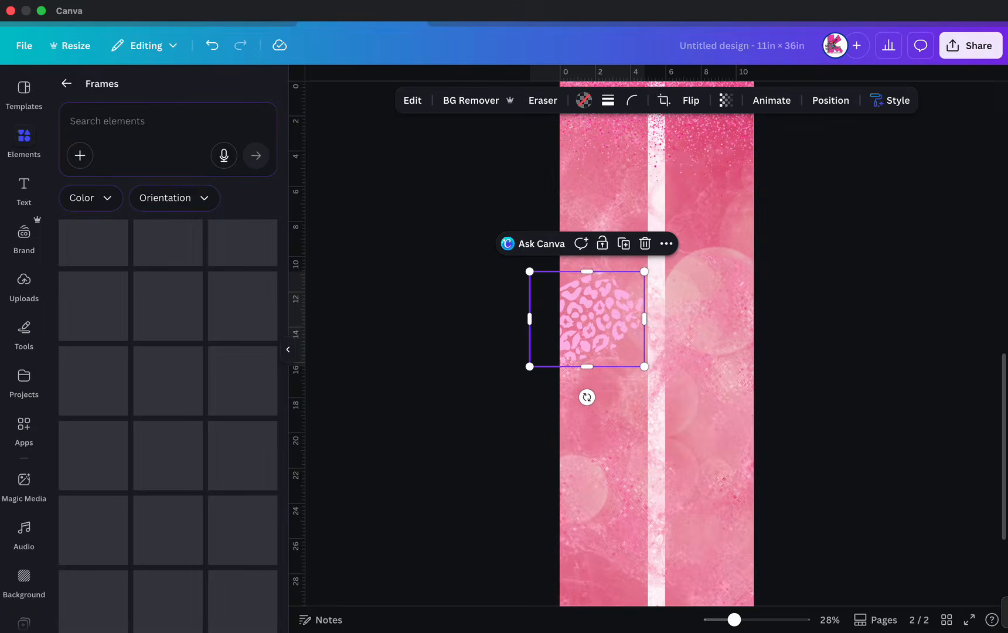
drag(602, 318, 602, 319)
key(Escape)
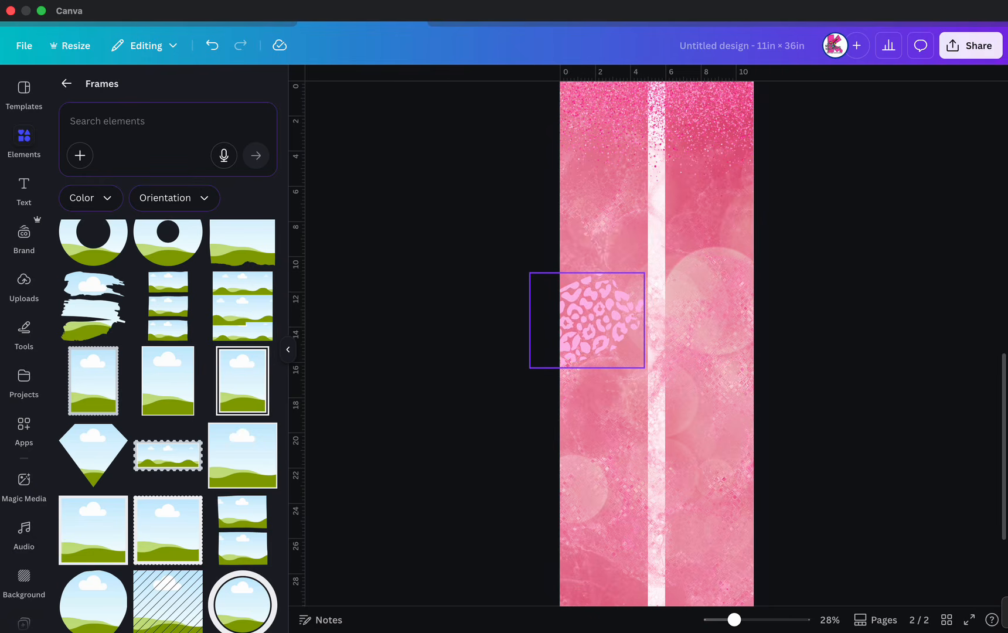
Place a copy of the brush-stroke leopard piece at the lower right edge and delete the tilted leopard frame in the bottom-right corner.
click(602, 319)
drag(602, 319, 732, 527)
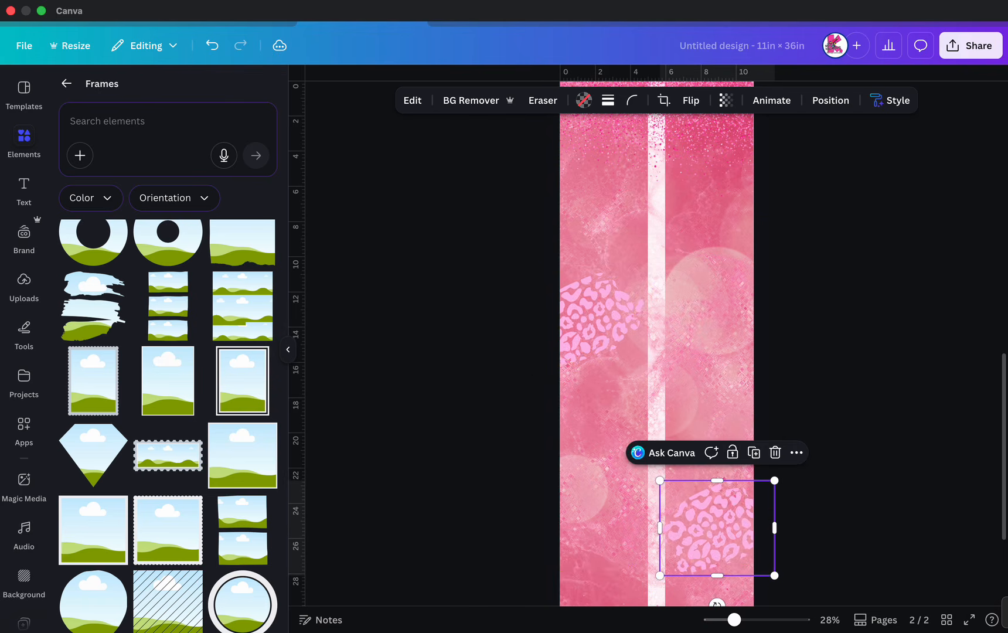
scroll(732, 527, down, 3)
click(716, 526)
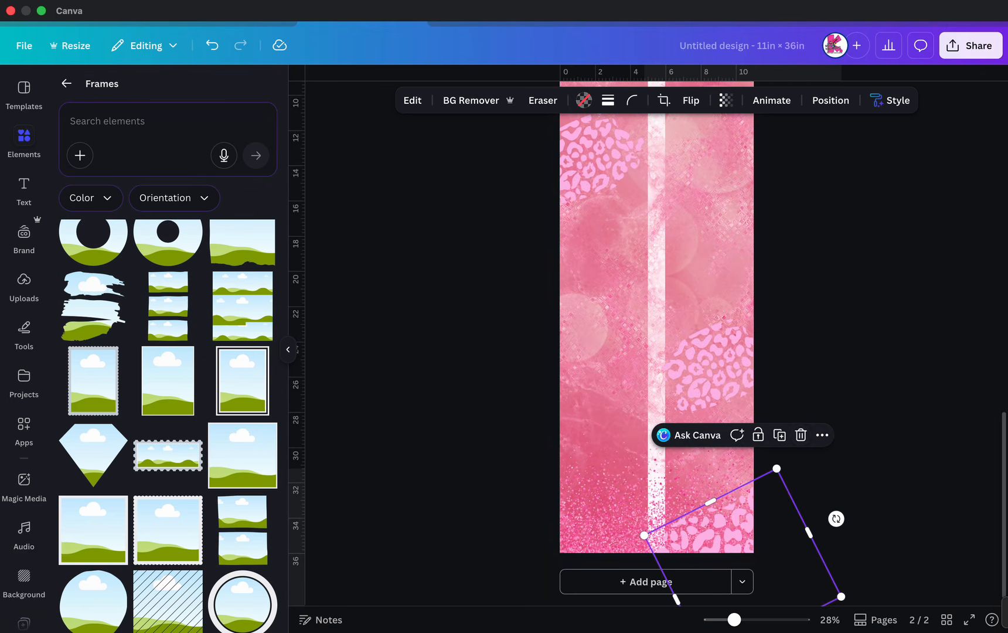
click(800, 434)
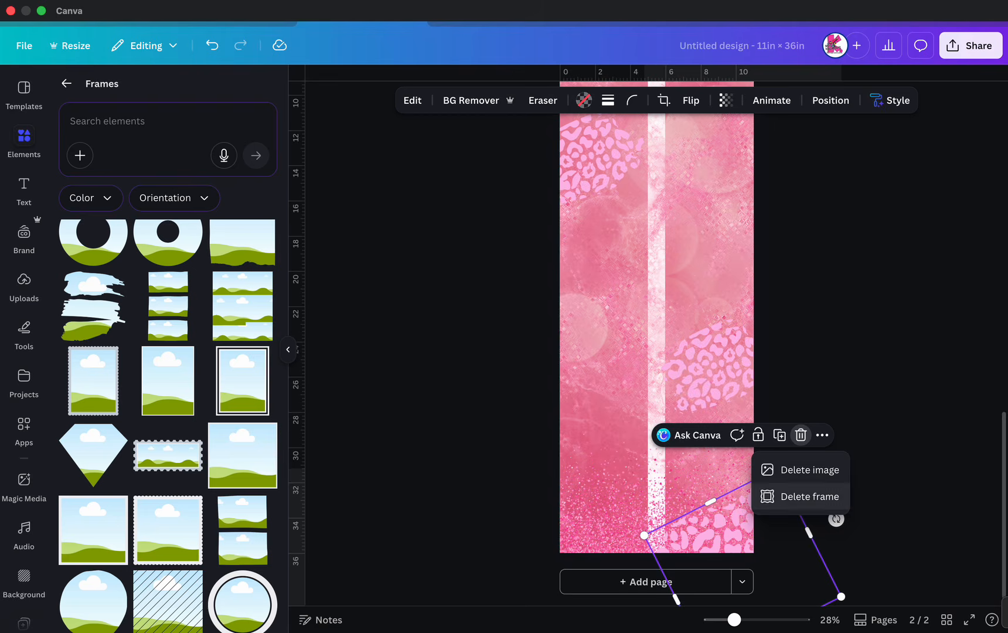
click(810, 496)
Move the brush-stroke leopard copy down into page 2's bottom-right corner, overhanging the right edge.
click(718, 366)
drag(718, 366, 722, 494)
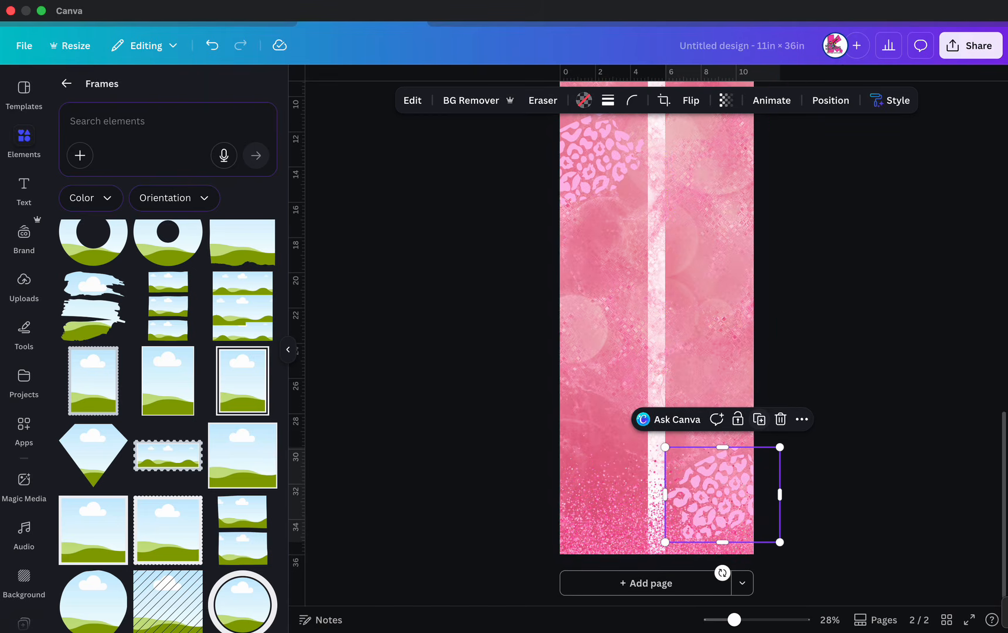
key(Escape)
Lower the brush-stroke leopard piece along page 2's left edge and duplicate it for the top-right corner.
scroll(656, 343, up, 3)
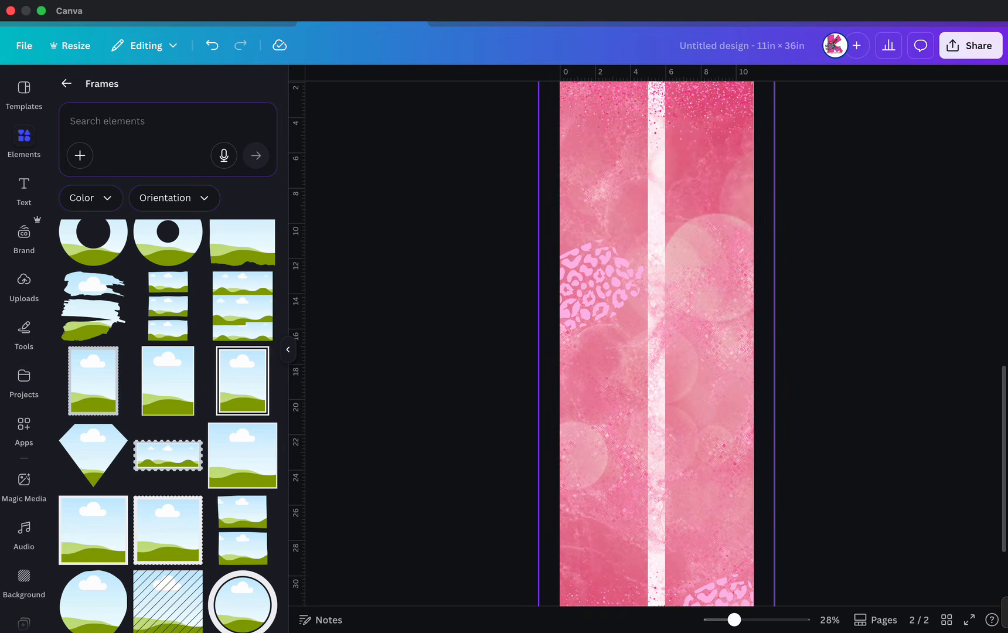
scroll(588, 351, up, 2)
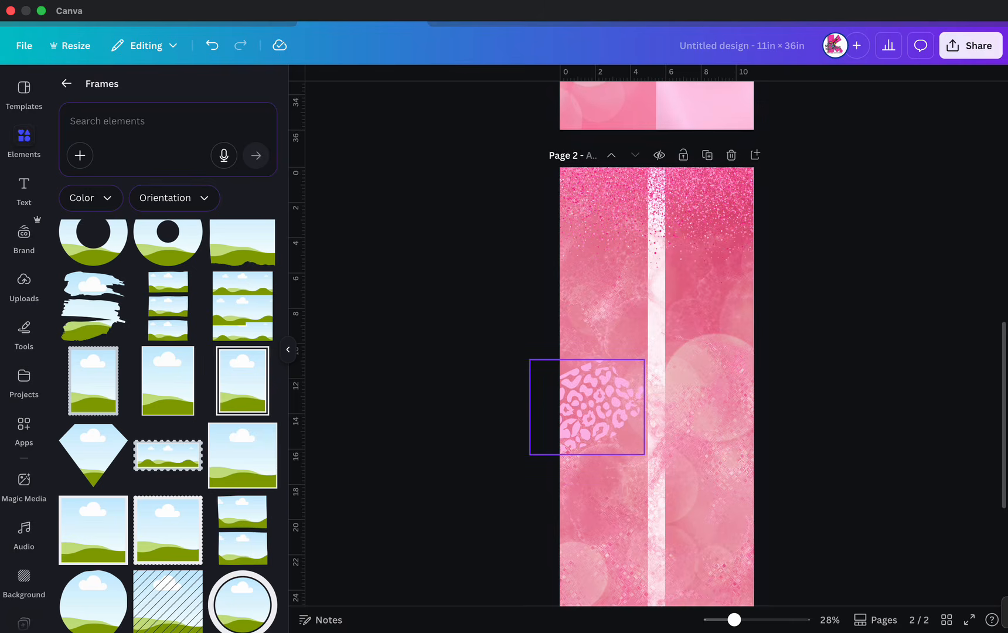
click(588, 406)
drag(587, 406, 741, 191)
click(626, 393)
Fit the leopard copy into page 2's top-right corner, tilting and enlarging it so that it overhangs the page edges.
drag(722, 293, 802, 177)
mouse_move(722, 217)
mouse_down()
mouse_move(728, 157)
mouse_move(720, 195)
mouse_up()
drag(791, 213, 814, 218)
drag(724, 205, 719, 210)
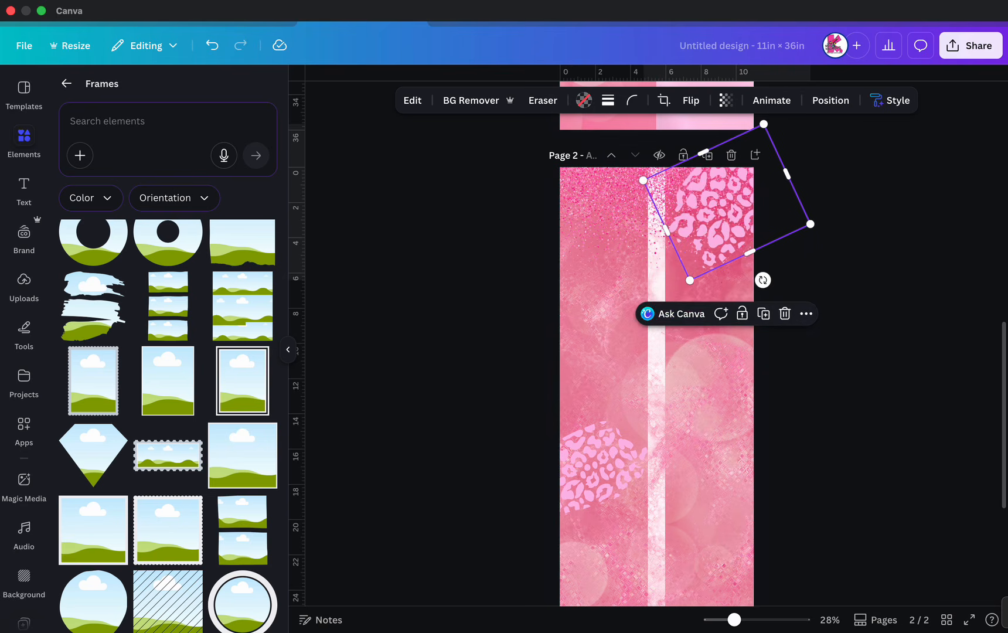
double_click(719, 211)
key(Escape)
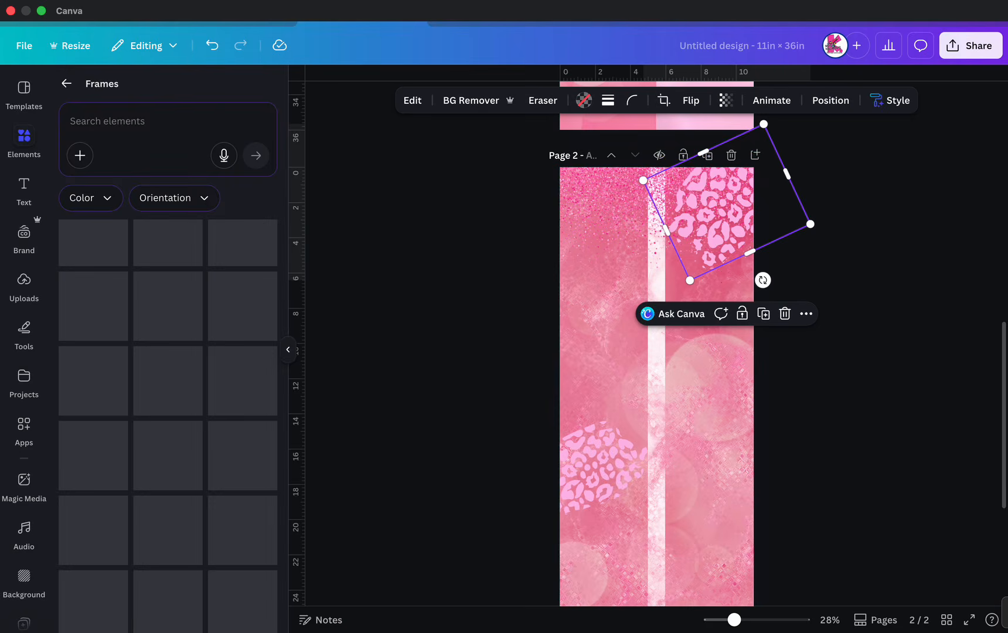
Enlarge the left-edge leopard piece and rotate it so the brush stroke runs steeply along the page edge.
scroll(656, 351, down, 5)
scroll(656, 492, down, 3)
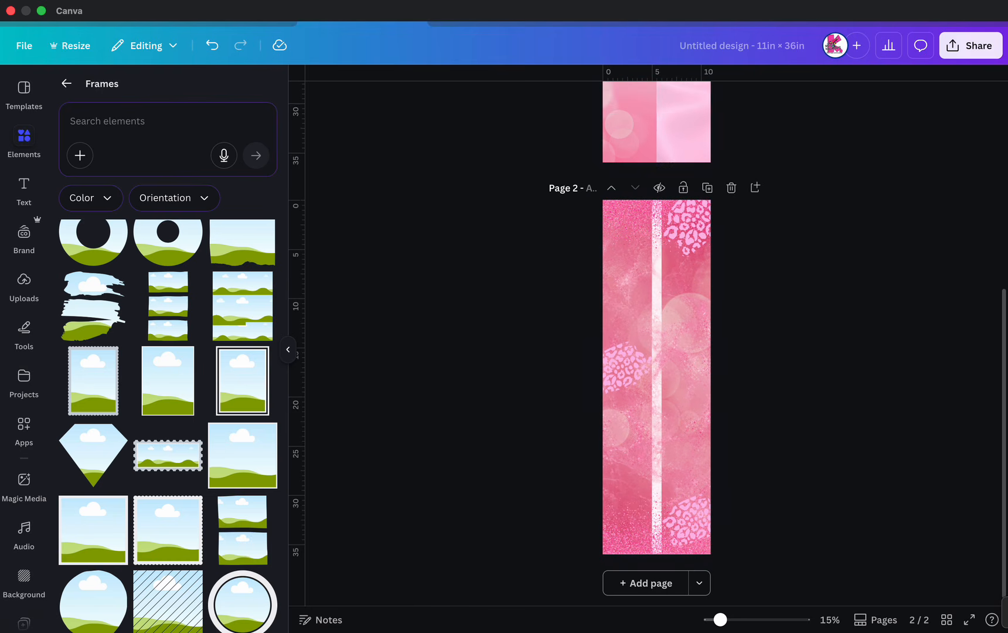
click(620, 368)
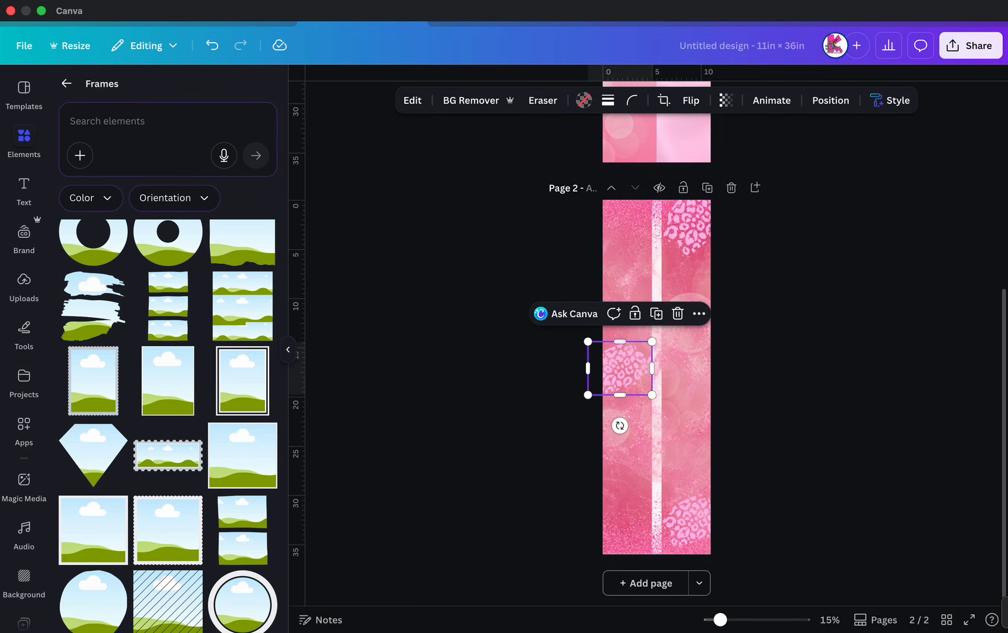
drag(620, 425, 656, 449)
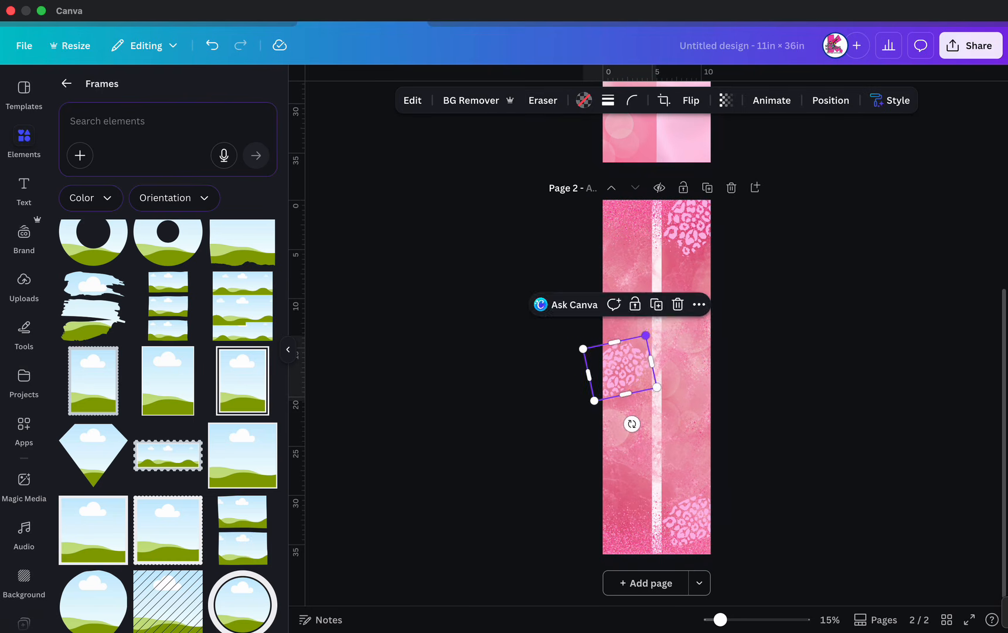
drag(645, 334, 662, 315)
drag(643, 421, 693, 372)
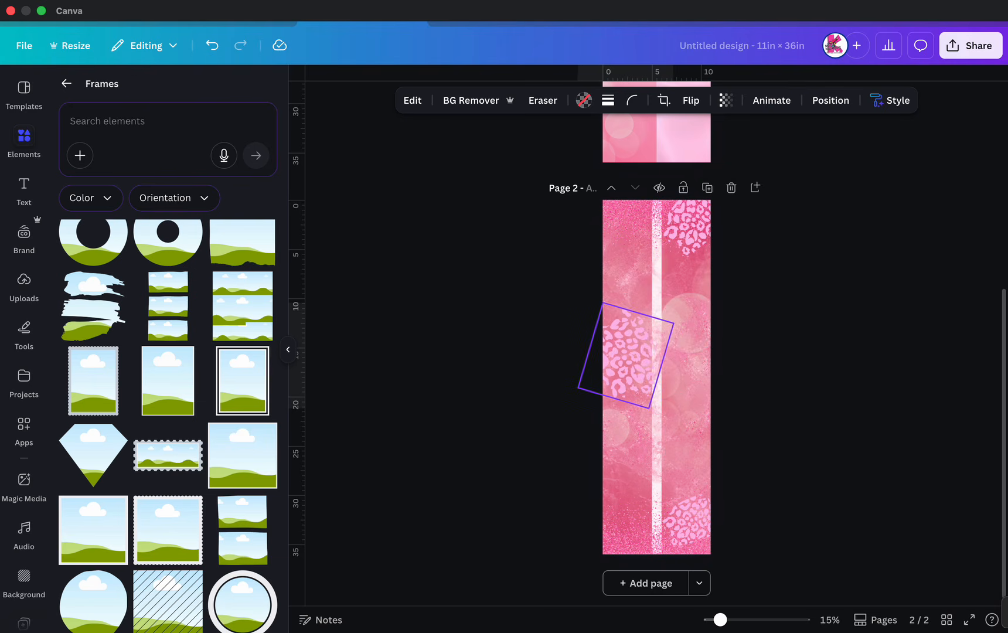
drag(626, 355, 625, 355)
key(Escape)
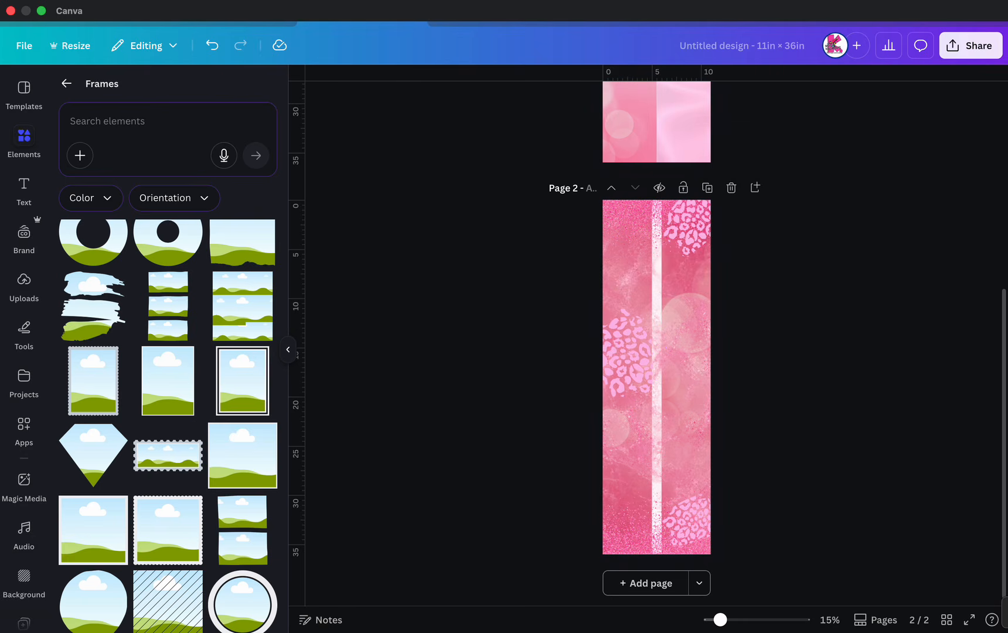
Stretch the left-edge leopard piece further down the page and shift it slightly toward the white centre strip.
scroll(626, 355, up, 3)
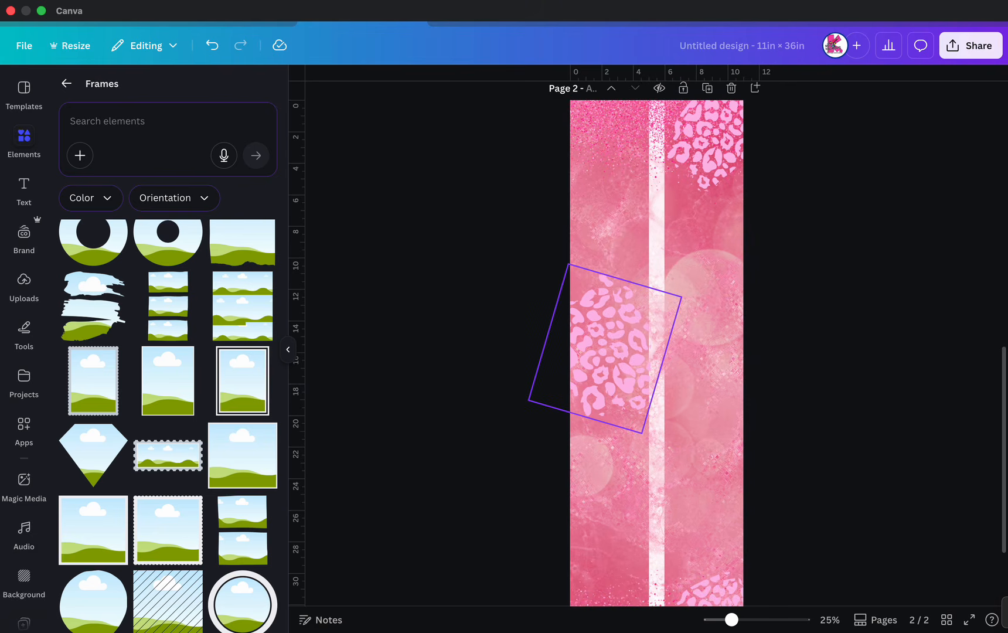
click(626, 355)
drag(584, 417, 574, 455)
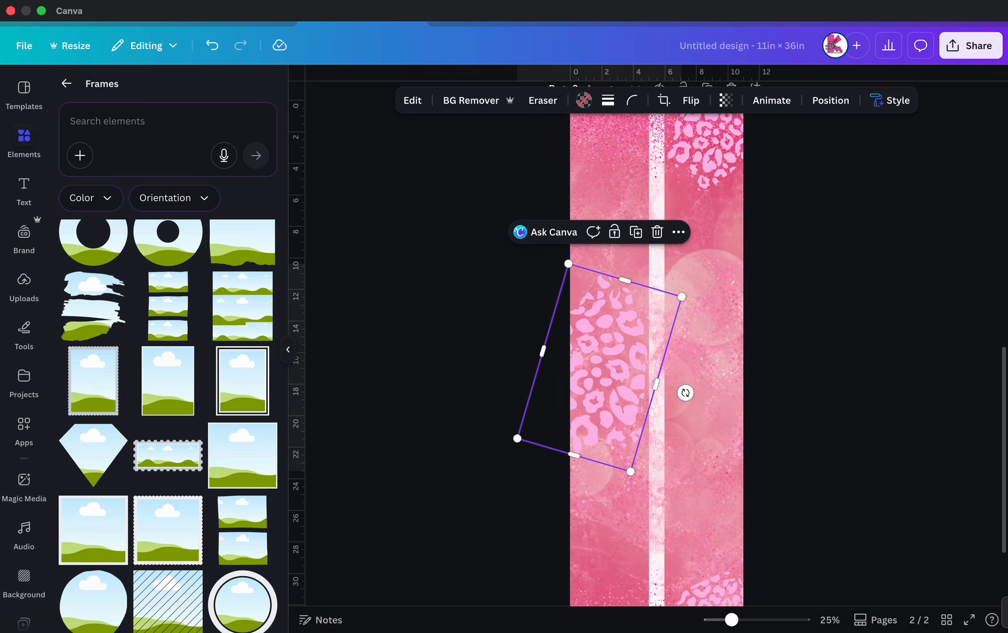
drag(598, 367, 605, 369)
double_click(606, 369)
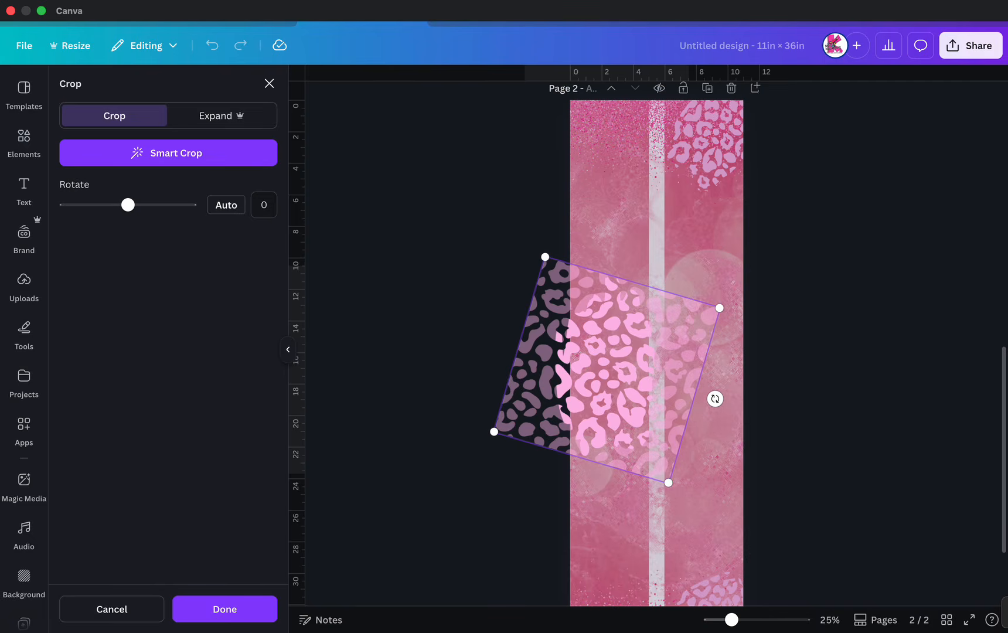
key(Escape)
key(Escape)
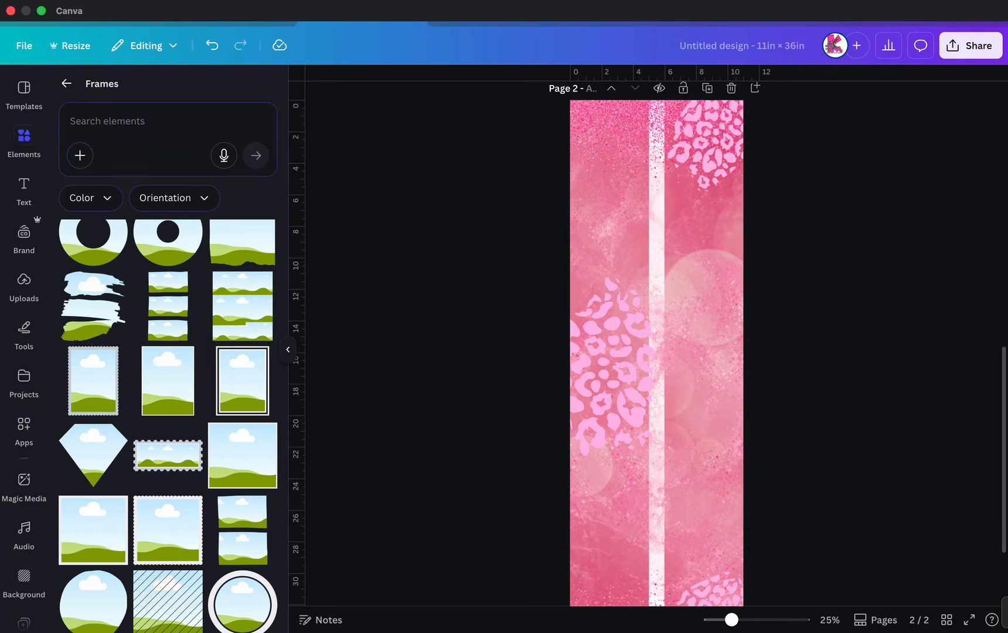
Enlarge the bottom-right leopard piece from its inner lower corner to reach the page's bottom edge and the white strip.
scroll(656, 344, down, 3)
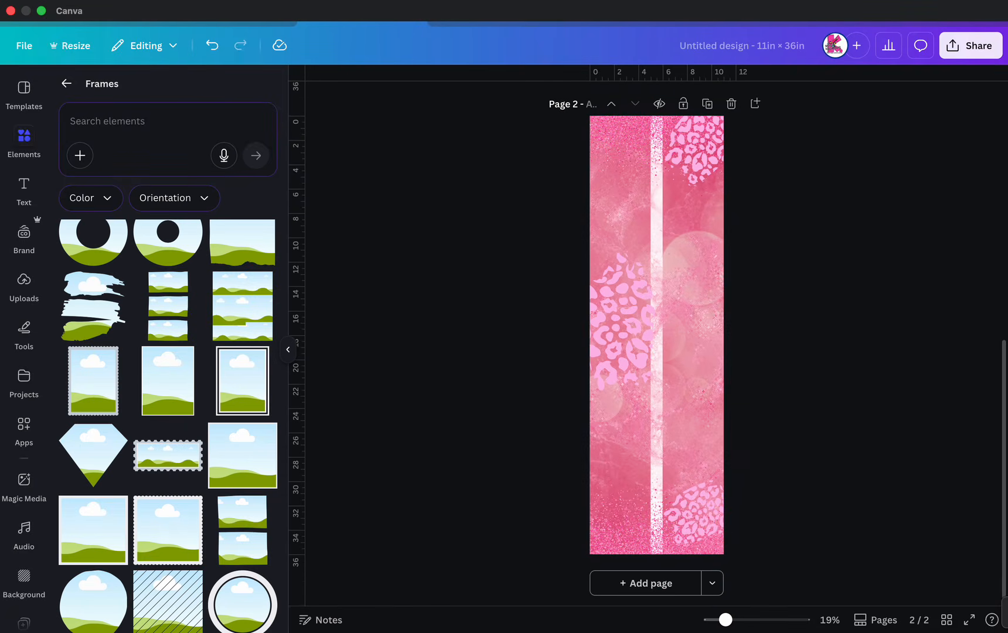
click(662, 544)
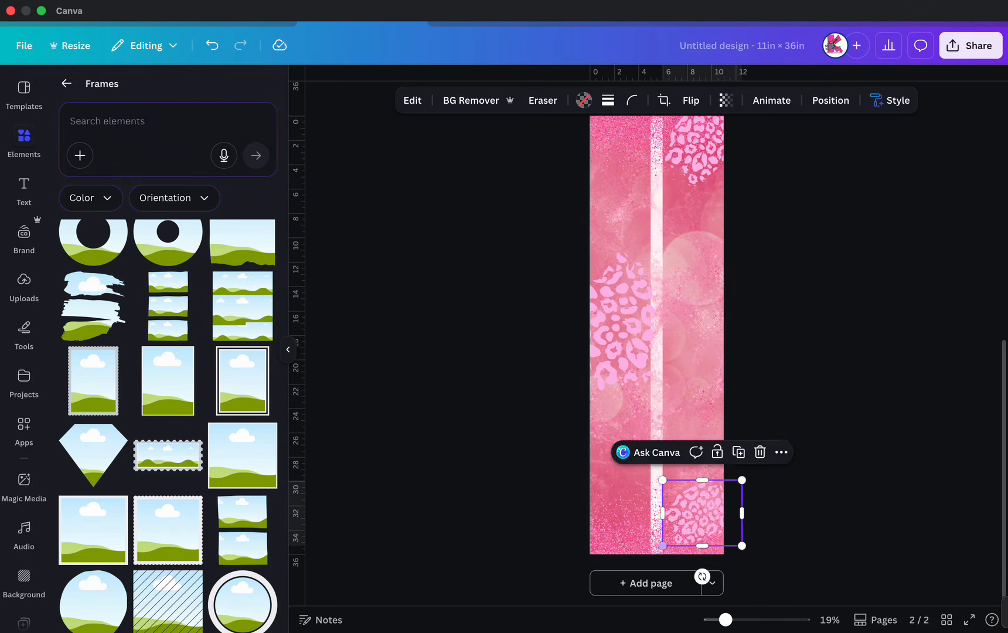
drag(662, 545, 652, 554)
key(Escape)
scroll(656, 334, down, 1)
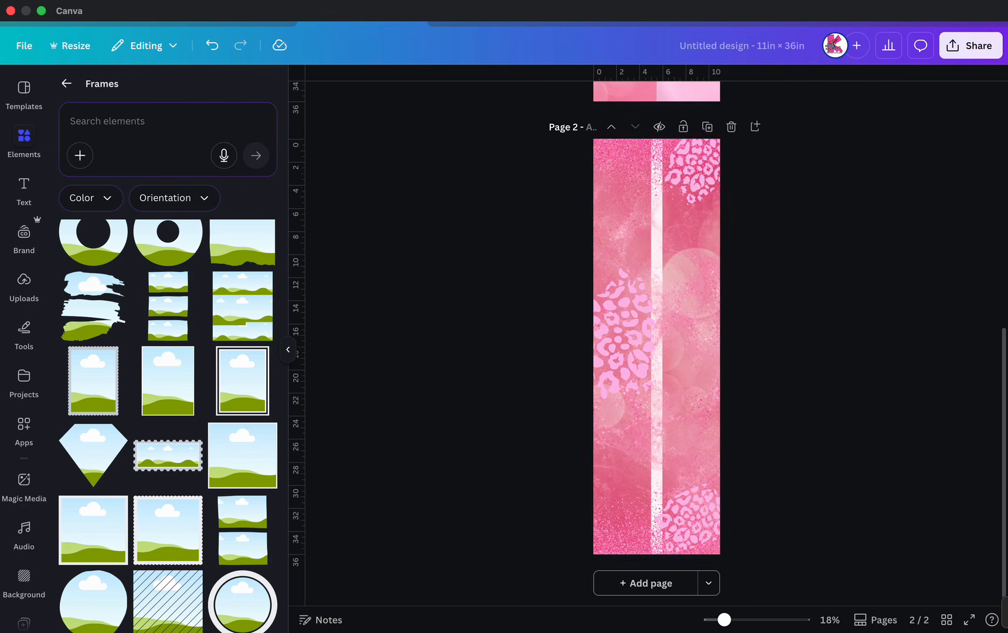
Enlarge the top-right leopard piece slightly so it fills the corner up to the white centre strip.
scroll(656, 334, up, 1)
click(695, 190)
drag(678, 236, 674, 244)
key(Escape)
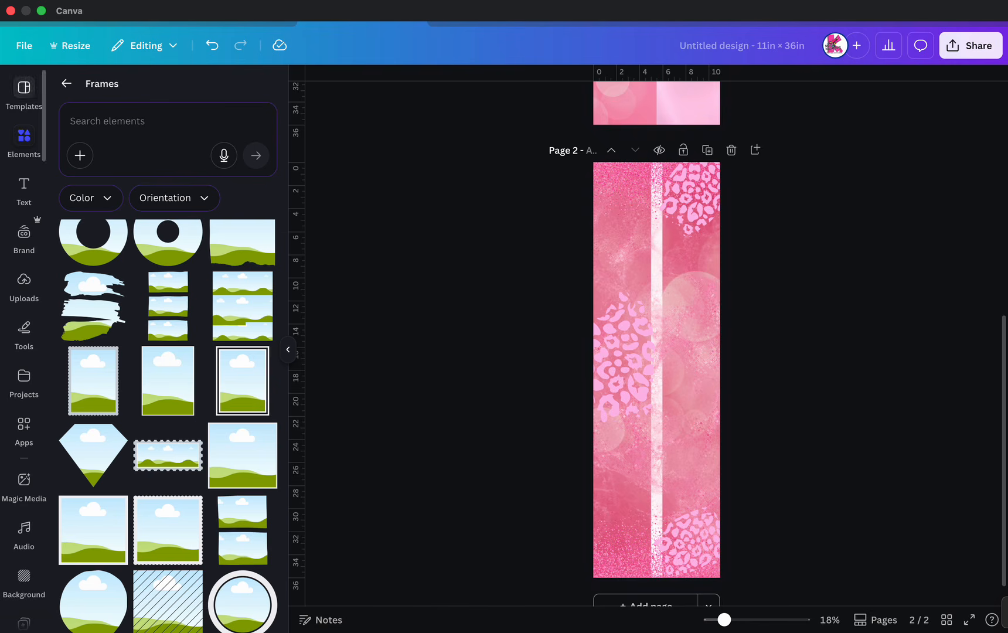
click(66, 84)
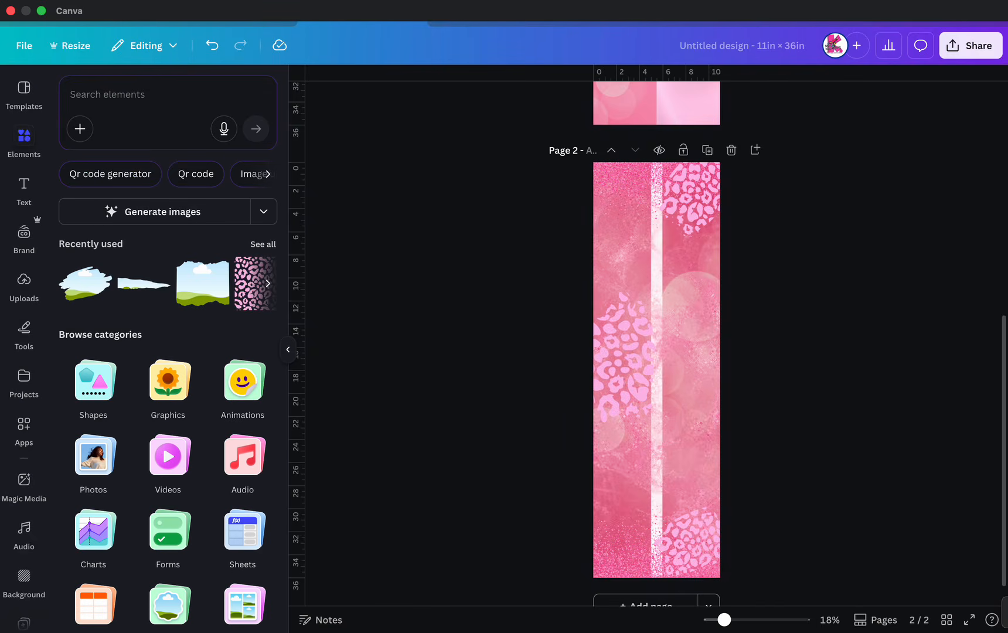
click(263, 243)
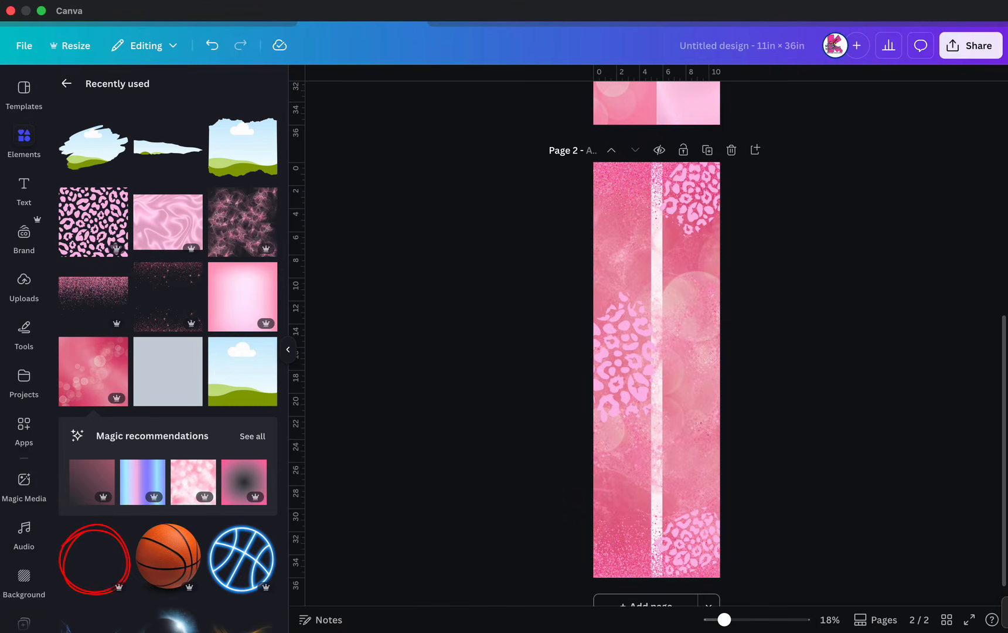
scroll(657, 352, down, 1)
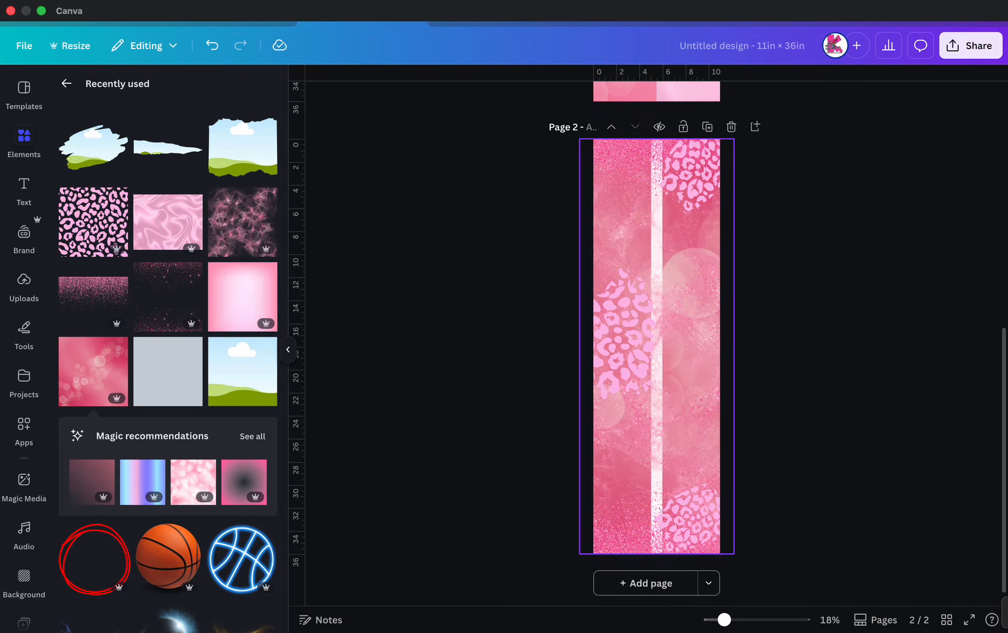
scroll(656, 352, up, 3)
scroll(656, 352, down, 3)
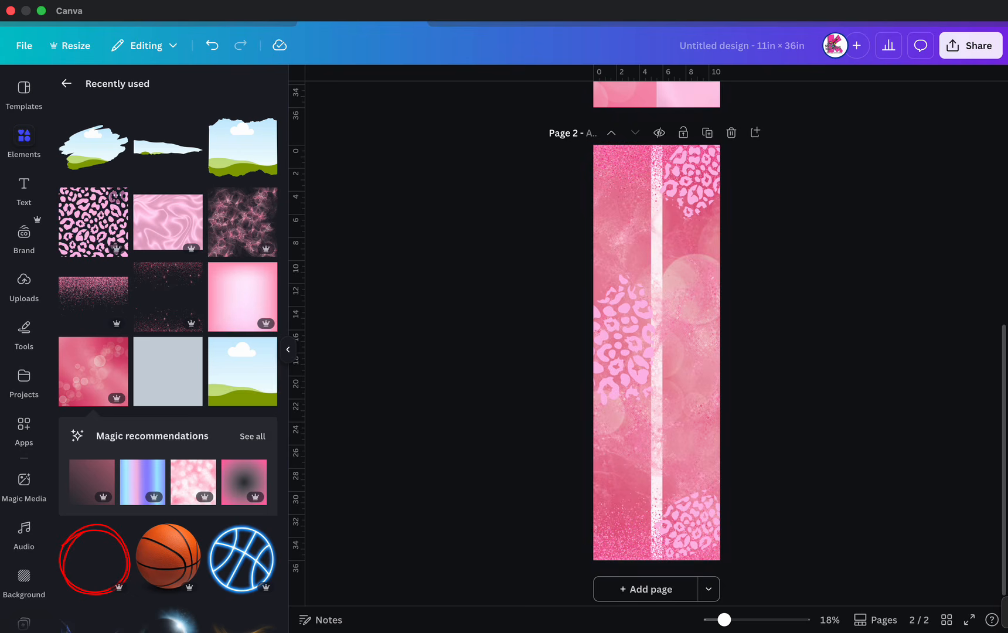
Search the graphics for "pink glow" and place the red four-point glow star just below the left leopard piece on page 2.
click(67, 83)
click(107, 94)
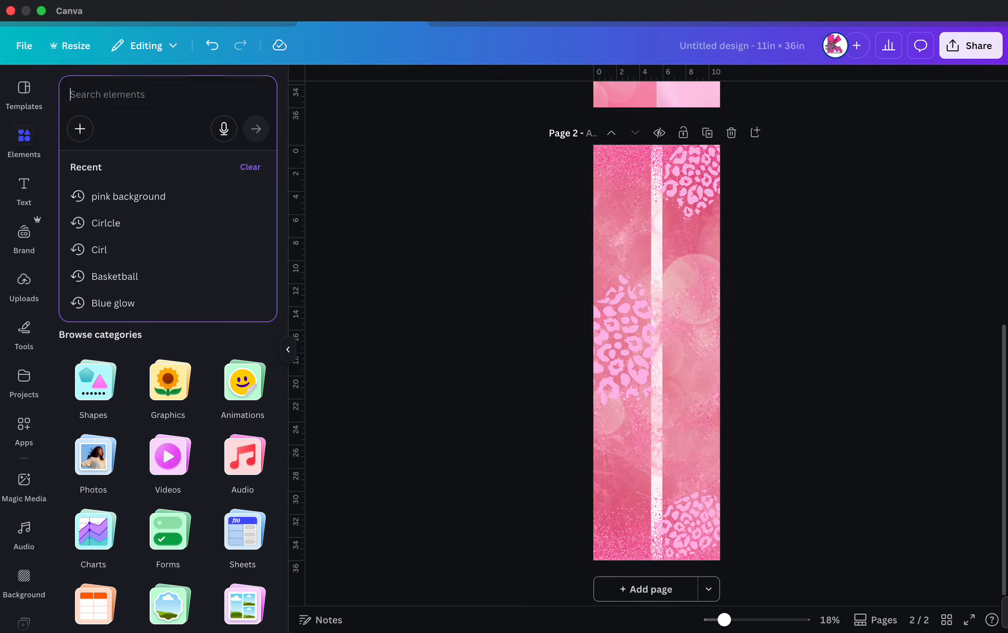
text(pink)
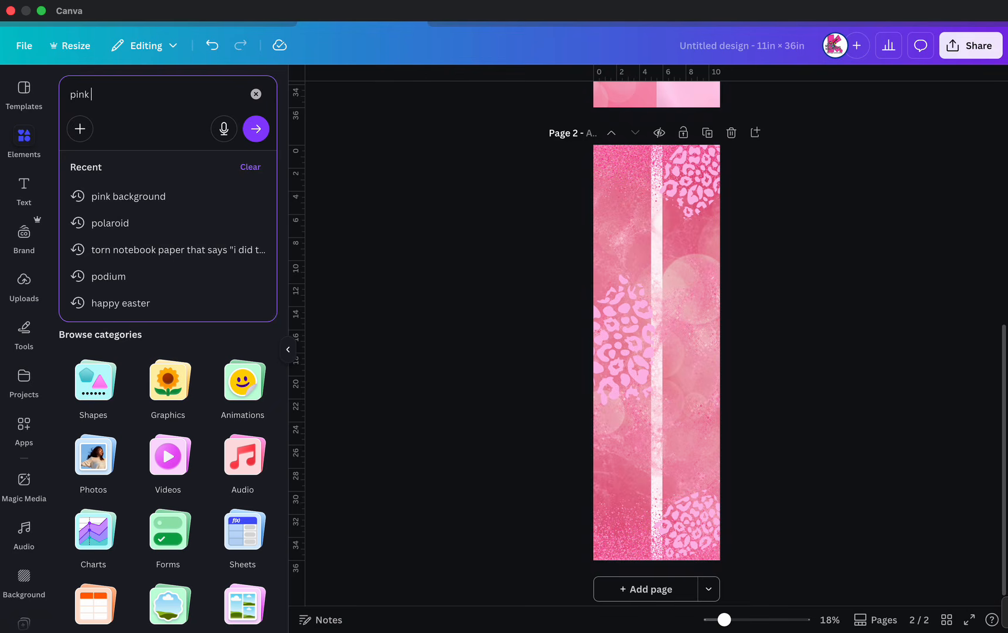
text( glow)
key(Return)
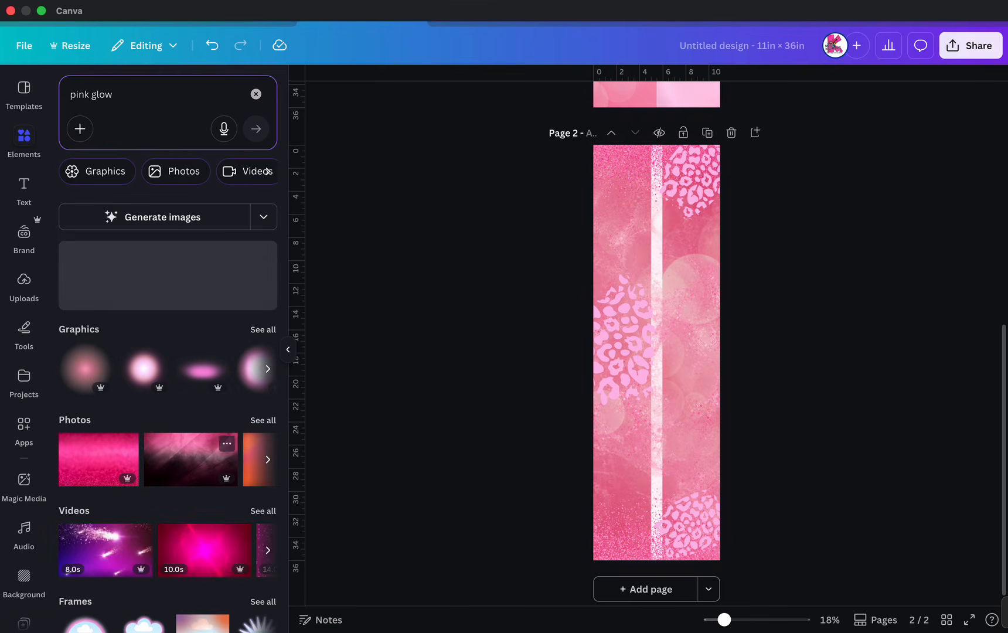
click(97, 171)
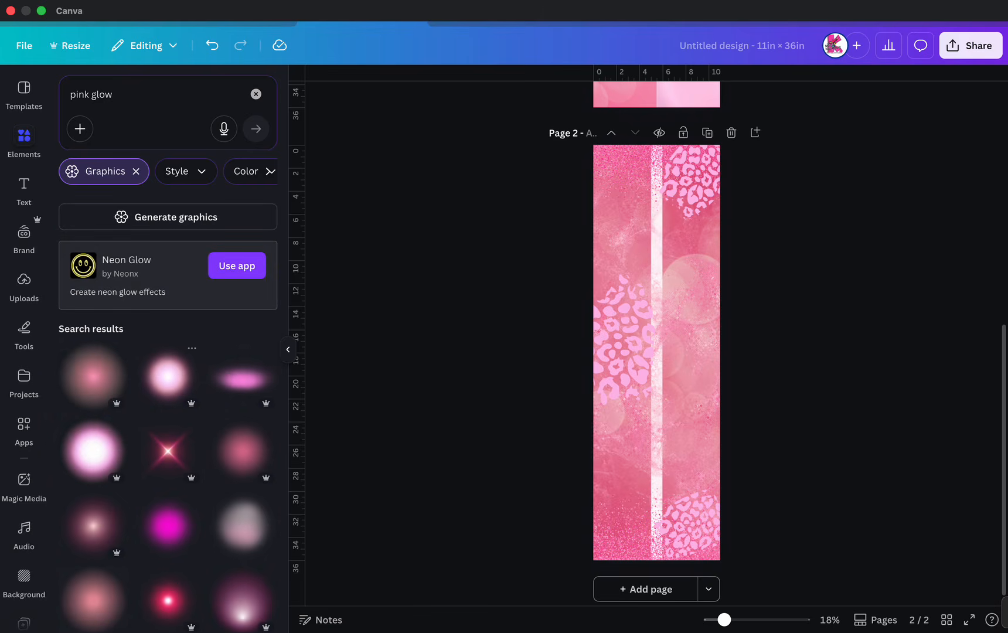
click(167, 451)
drag(654, 351, 634, 428)
Lock the position of the left, top-right and bottom-right leopard pieces.
click(622, 342)
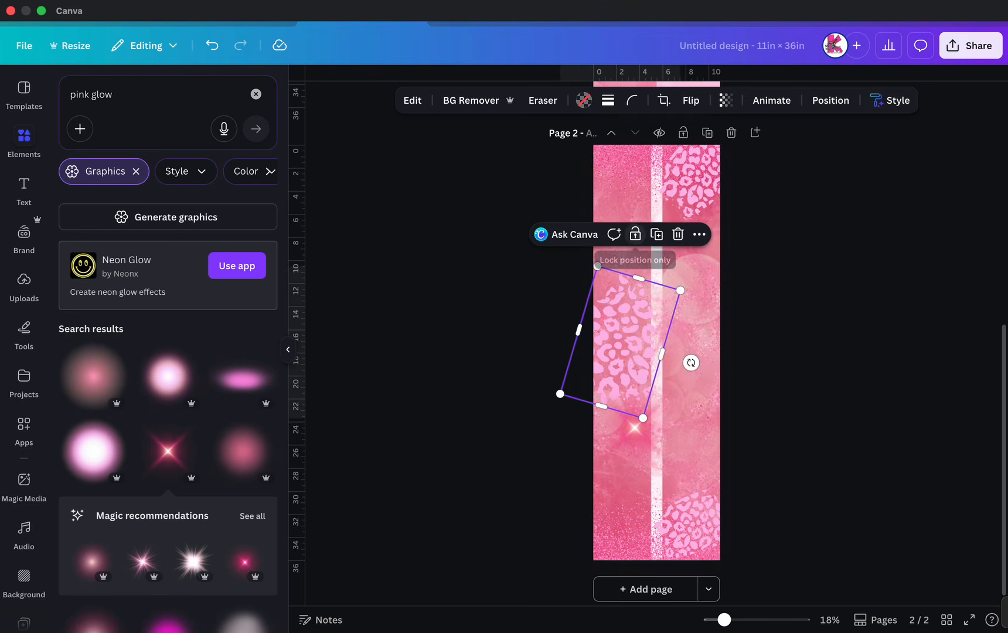
click(636, 235)
click(691, 176)
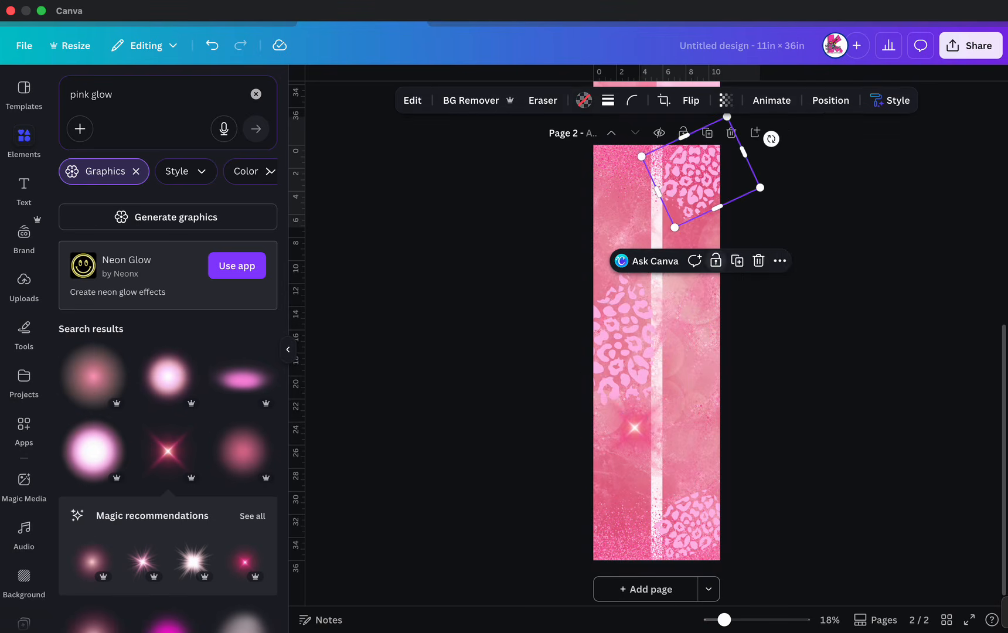
click(715, 260)
click(691, 525)
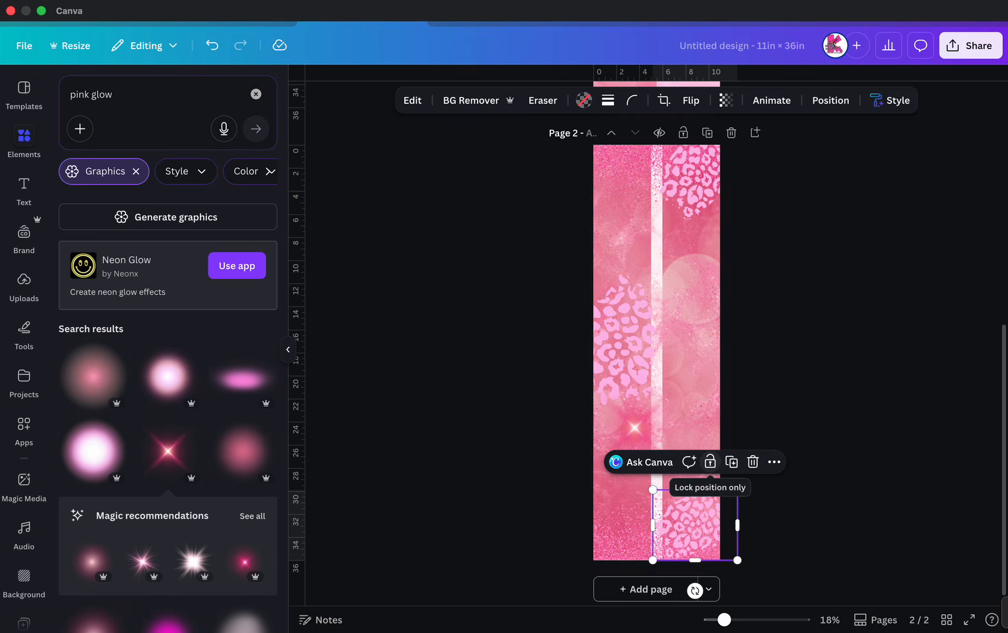
click(710, 461)
Position one glow star in the page's lower-left area and a smaller, tilted copy beneath the top-right leopard piece.
click(634, 427)
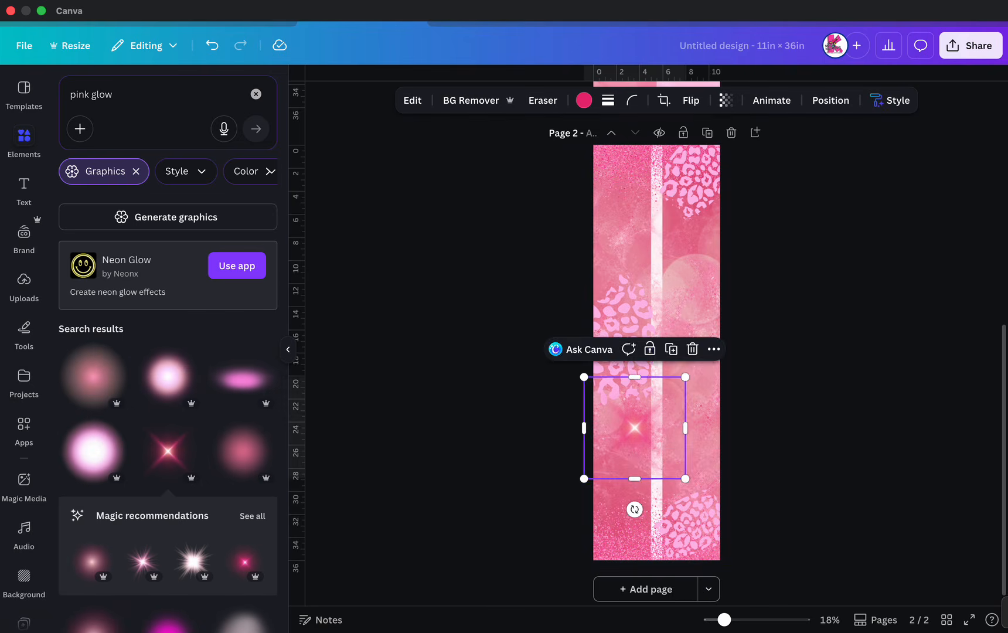
drag(634, 428, 695, 251)
click(656, 386)
drag(644, 301, 672, 318)
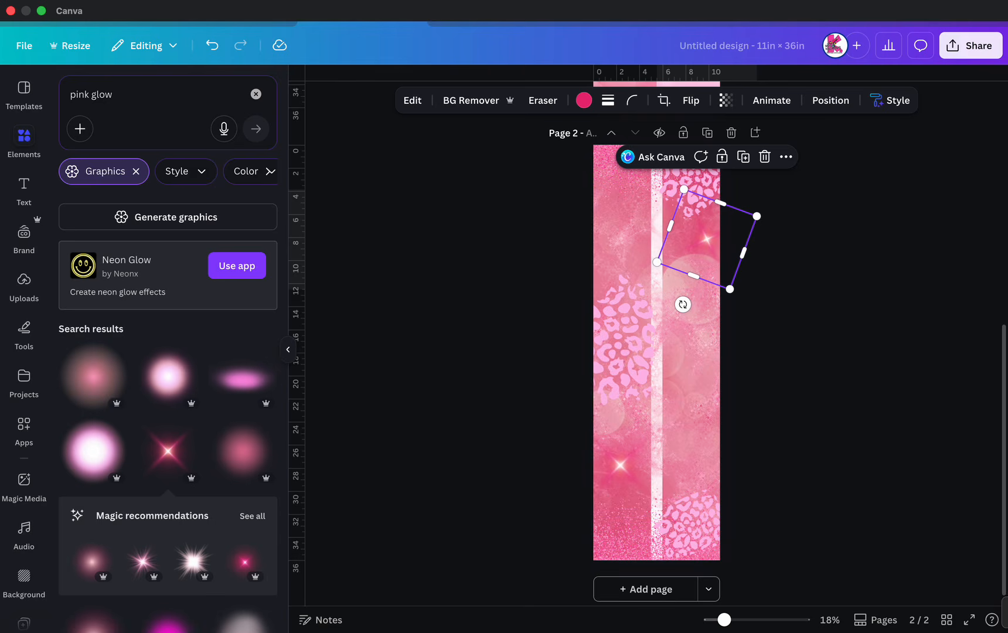
Duplicate the tilted glow star and place a slightly smaller copy on the left leopard piece's upper edge beside the white strip.
click(743, 157)
drag(709, 240, 637, 303)
drag(613, 252, 617, 260)
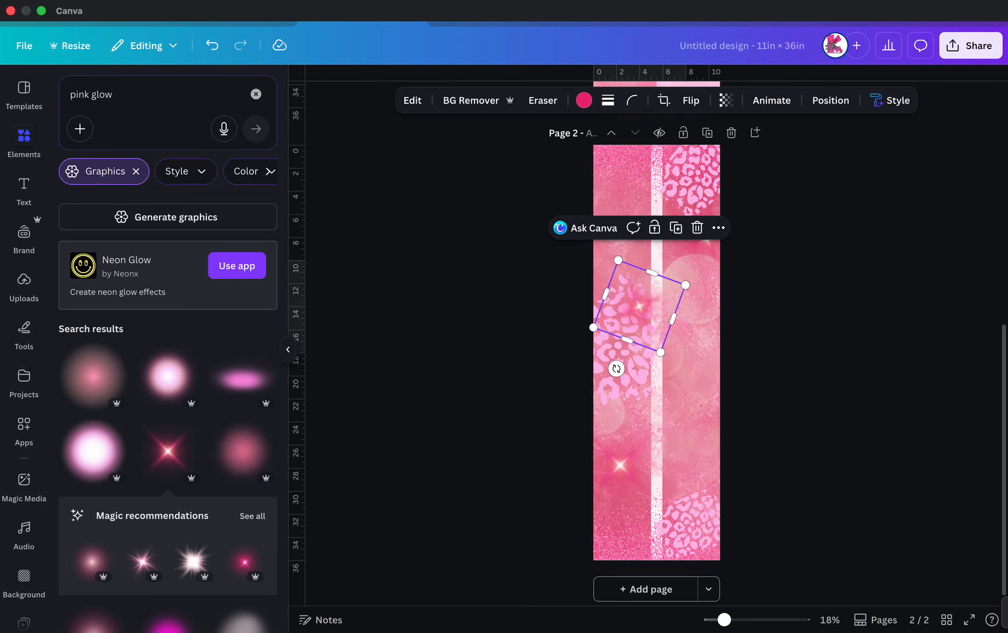
Add the recommended pink-and-white starburst and place it over the bottom-right leopard piece.
scroll(168, 492, down, 3)
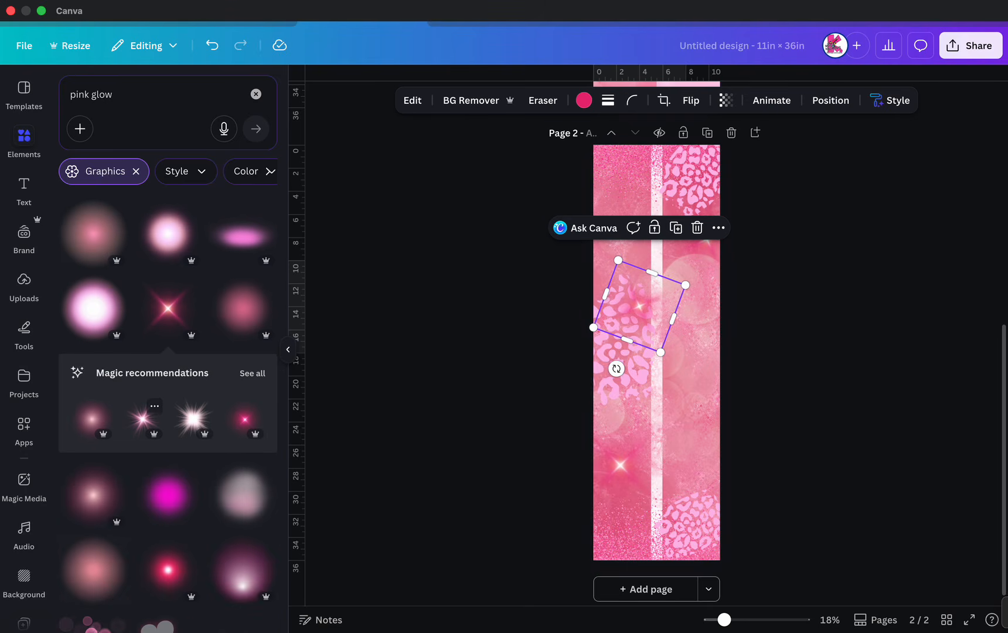
click(143, 417)
drag(656, 351, 689, 540)
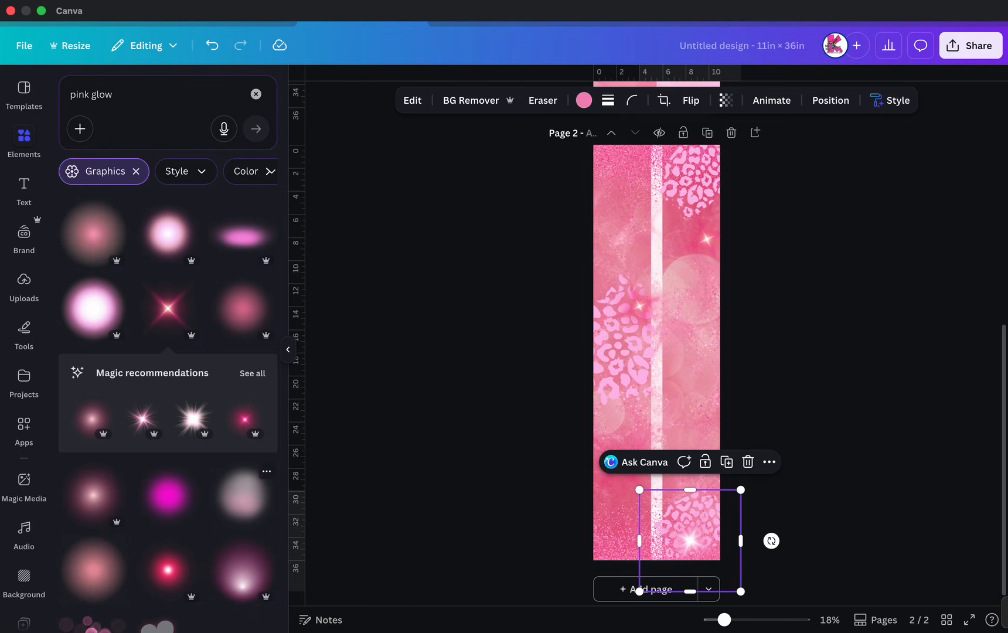
Try the scattered pink stars graphic in the middle of page 2 and remove it.
scroll(167, 352, down, 3)
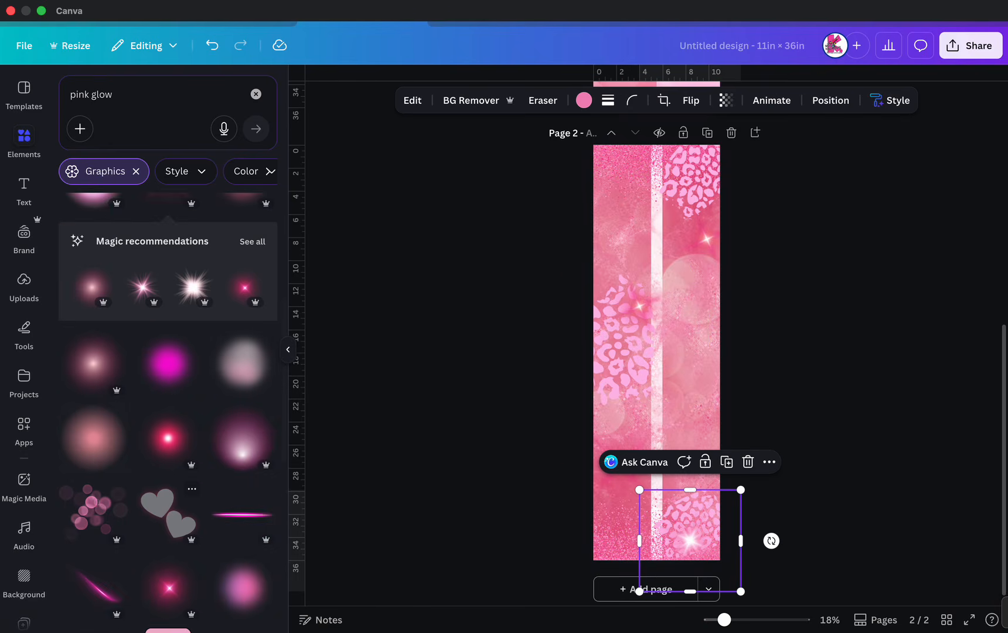
scroll(168, 352, down, 4)
scroll(168, 411, down, 2)
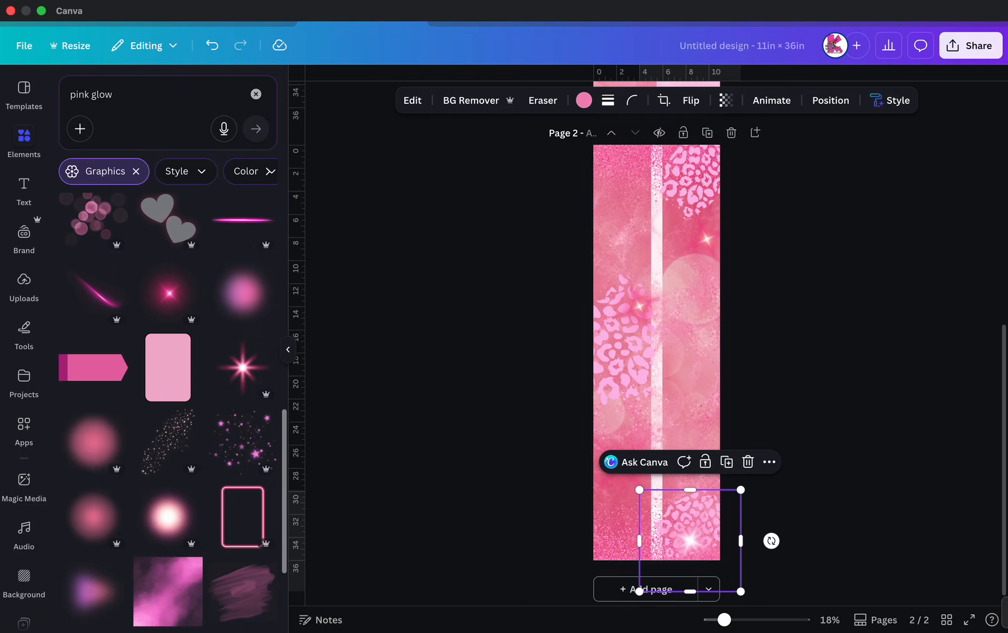
click(243, 442)
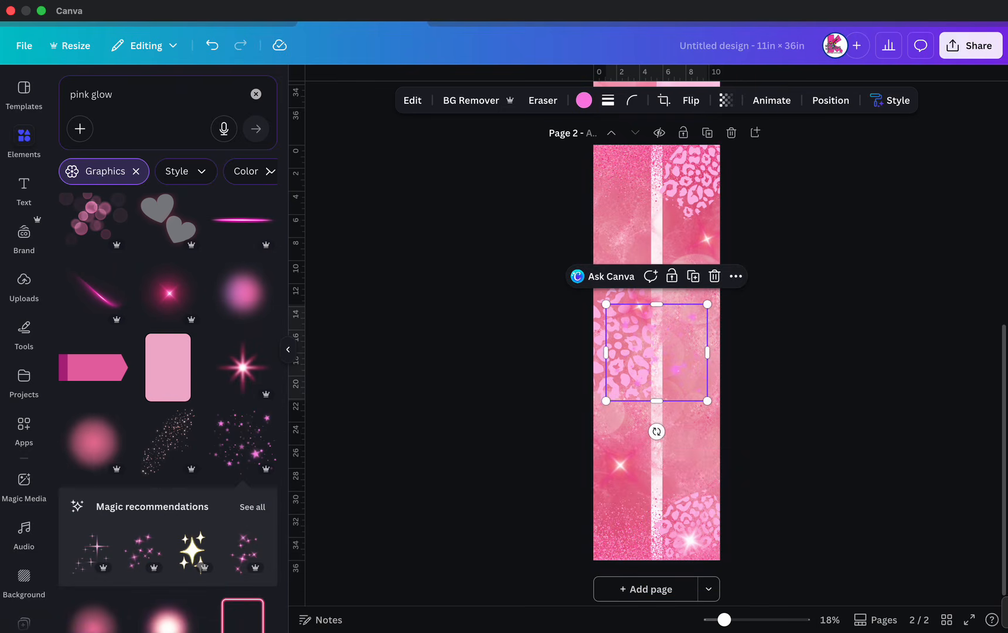
click(714, 276)
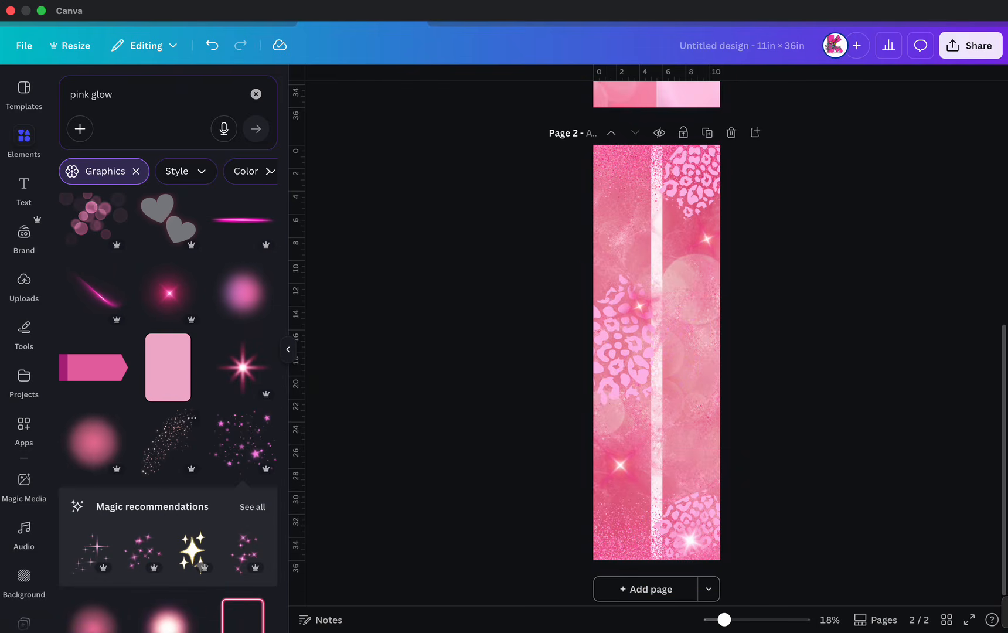
Add the recommended pink sparkle cluster with a large four-point star and place it over the lower-left glow star.
scroll(168, 439, down, 3)
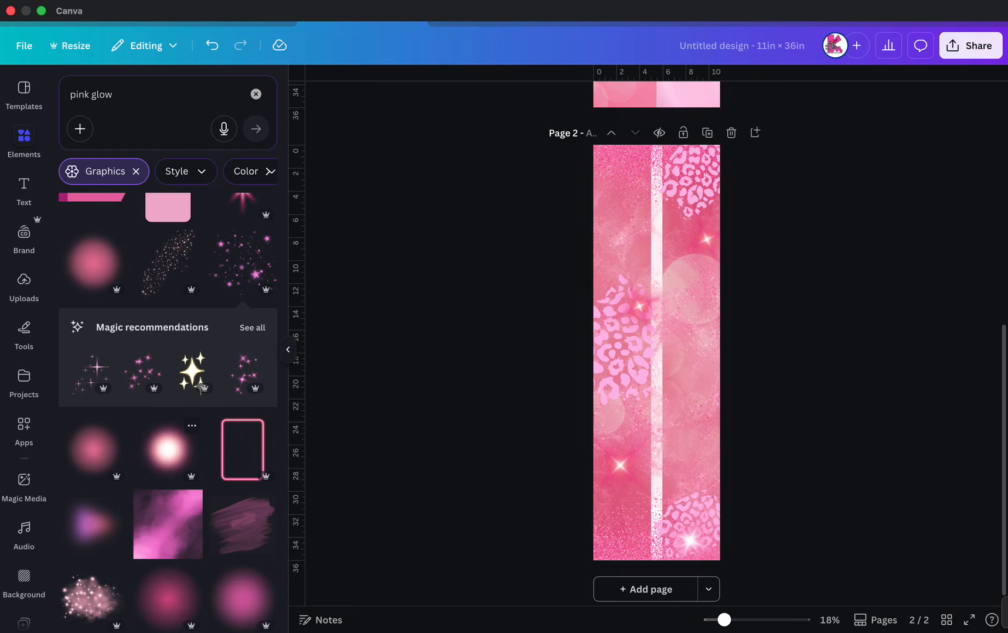
click(94, 368)
drag(604, 350, 562, 486)
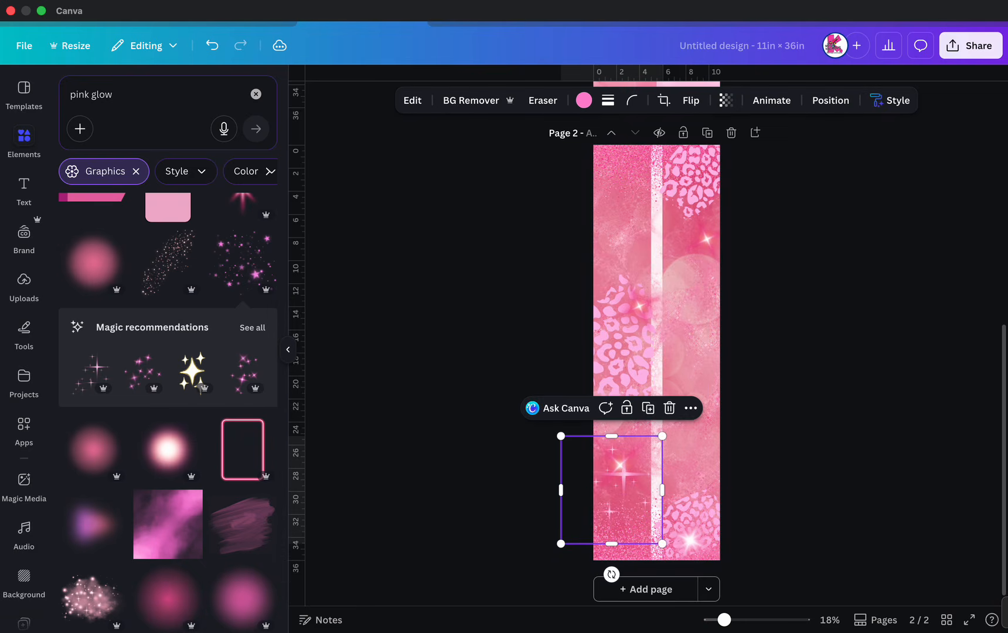
Try the pink glittering sparkle cloud over the left leopard piece, stretched up and down to cover its full height.
scroll(168, 381, down, 2)
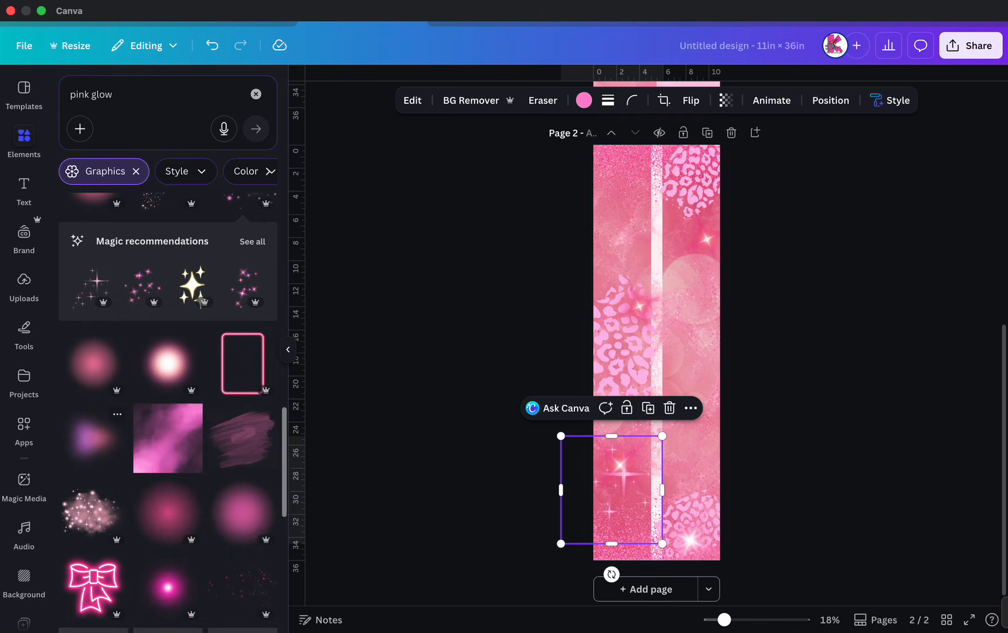
click(200, 301)
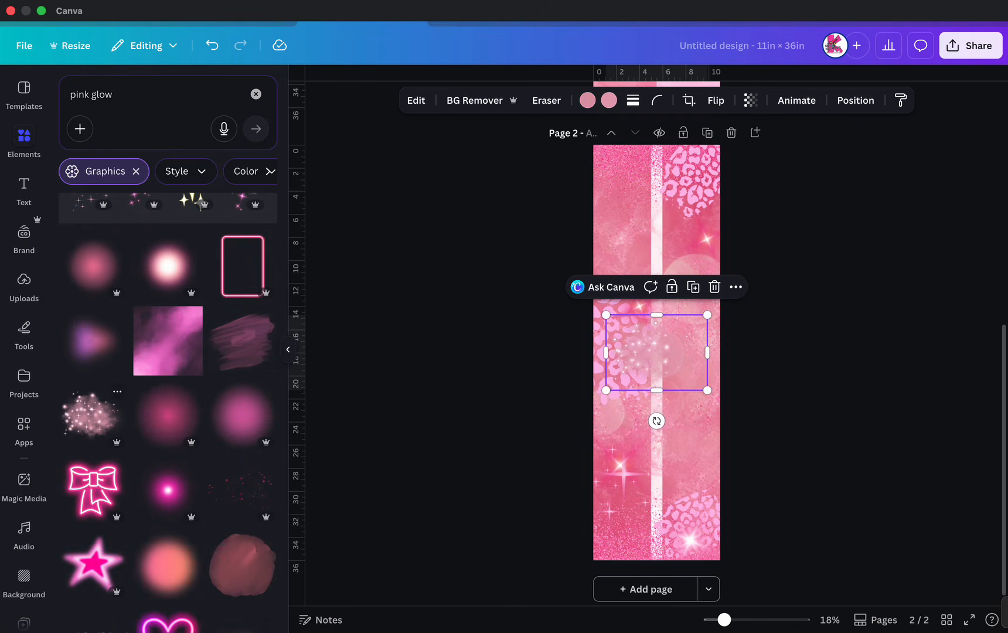
drag(652, 352, 630, 344)
scroll(630, 347, up, 3)
scroll(629, 350, up, 2)
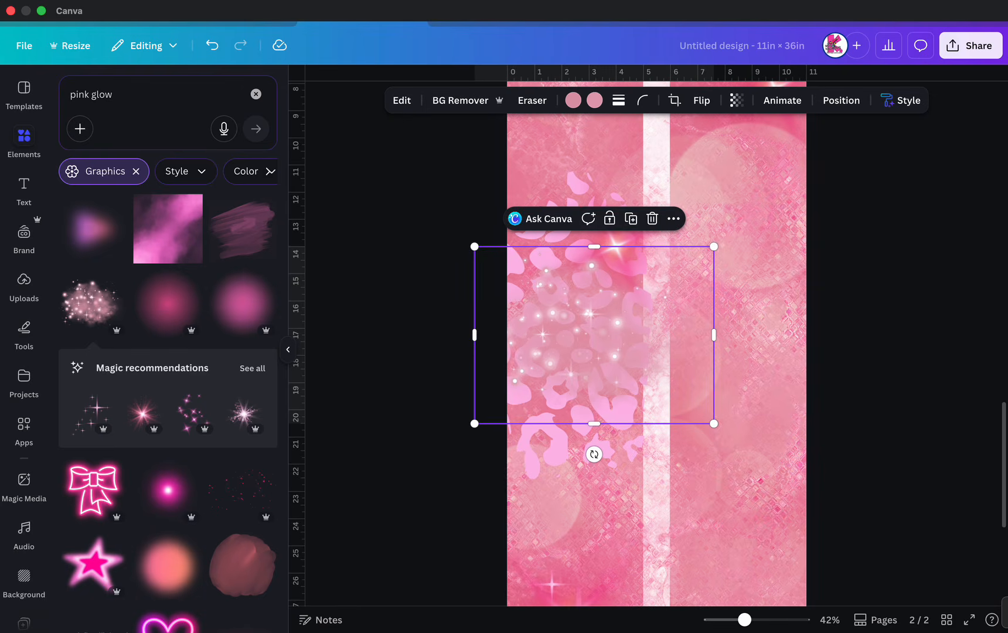
drag(593, 246, 593, 181)
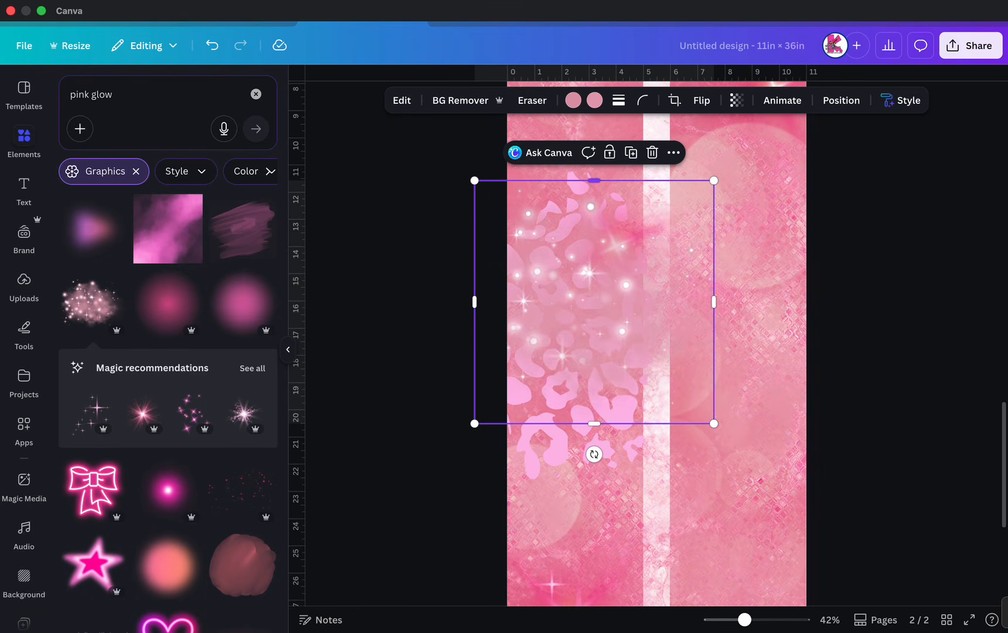
drag(593, 423, 594, 496)
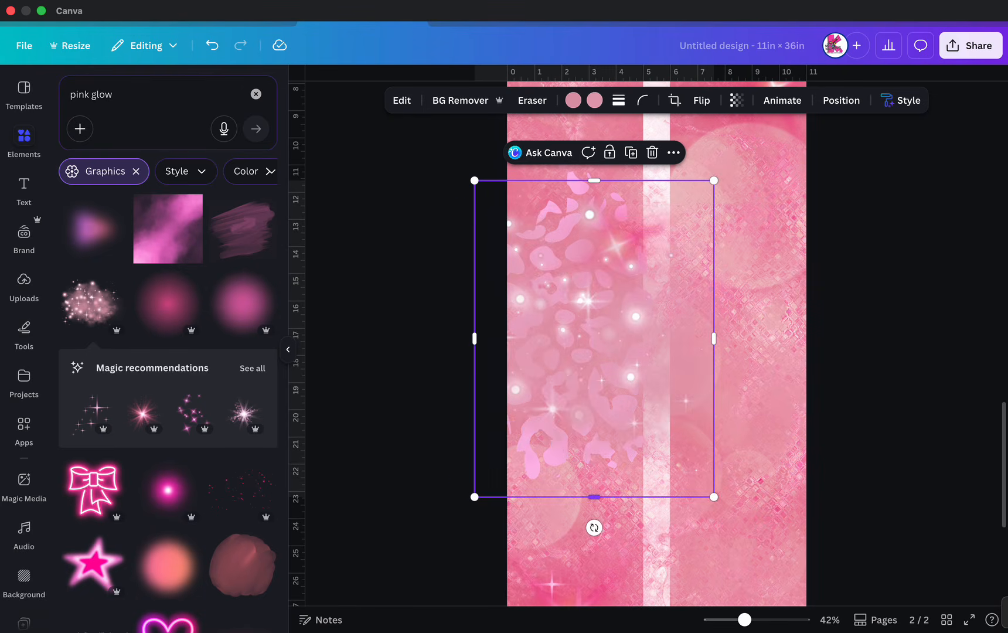
Try the sparkle cloud at 100 transparency on a layer beneath the three leopard pieces and delete it.
click(736, 101)
mouse_move(767, 154)
mouse_down()
mouse_move(721, 155)
mouse_move(767, 154)
mouse_up()
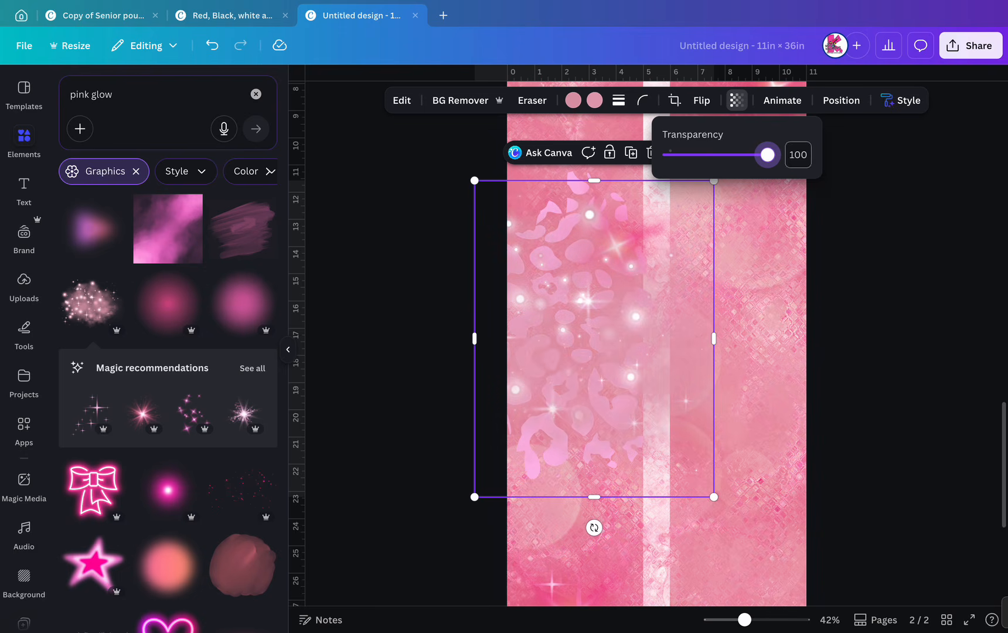
click(840, 100)
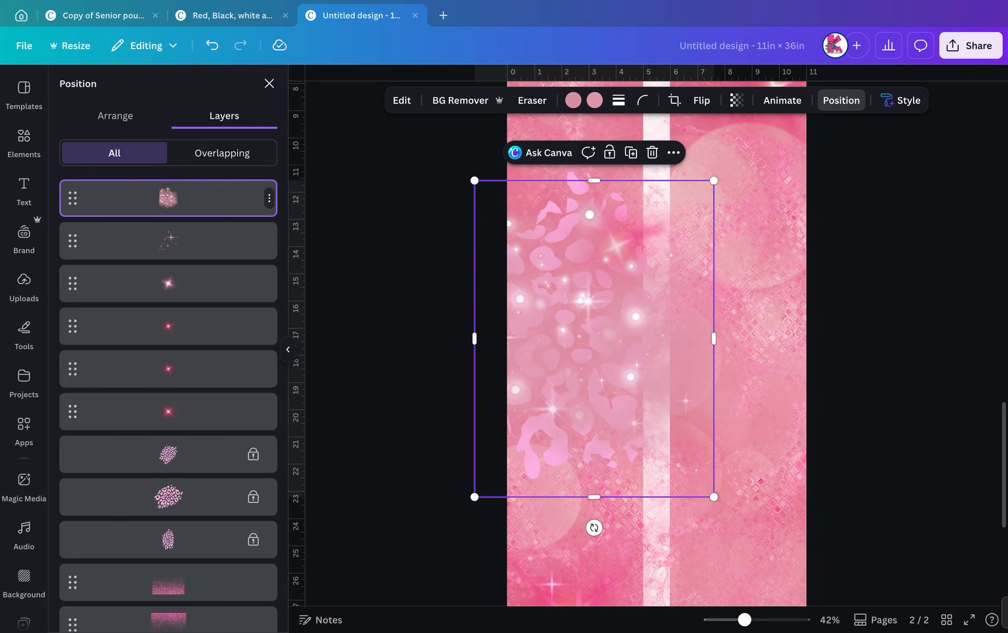
drag(168, 198, 169, 542)
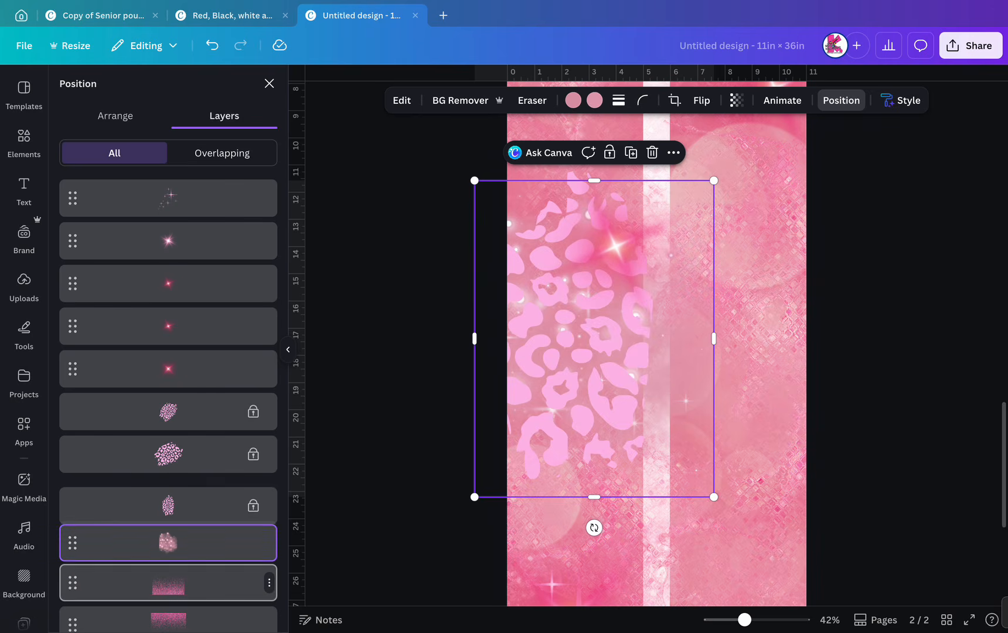
scroll(658, 485, down, 5)
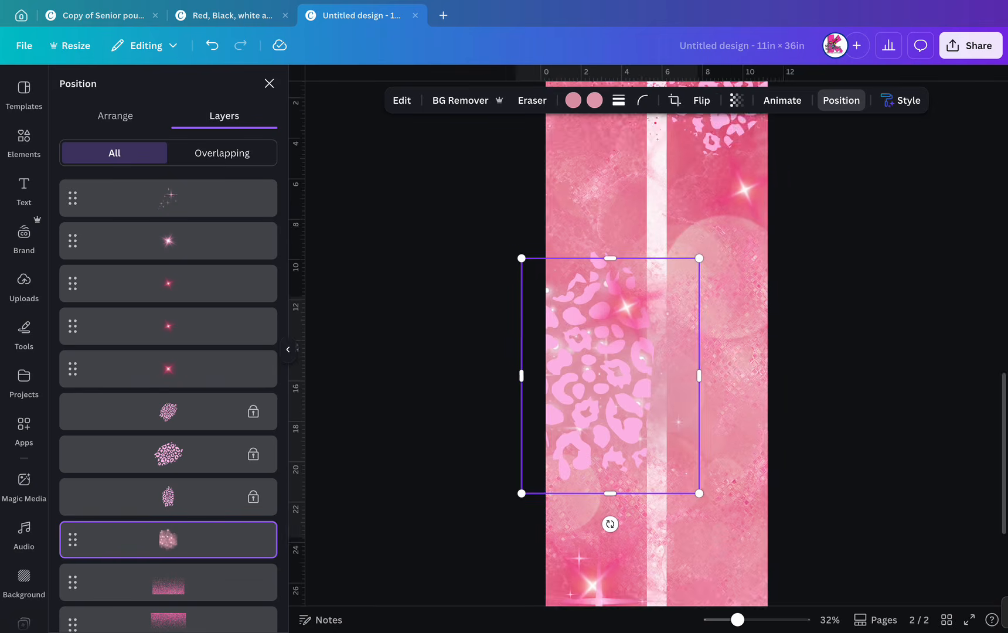
click(680, 290)
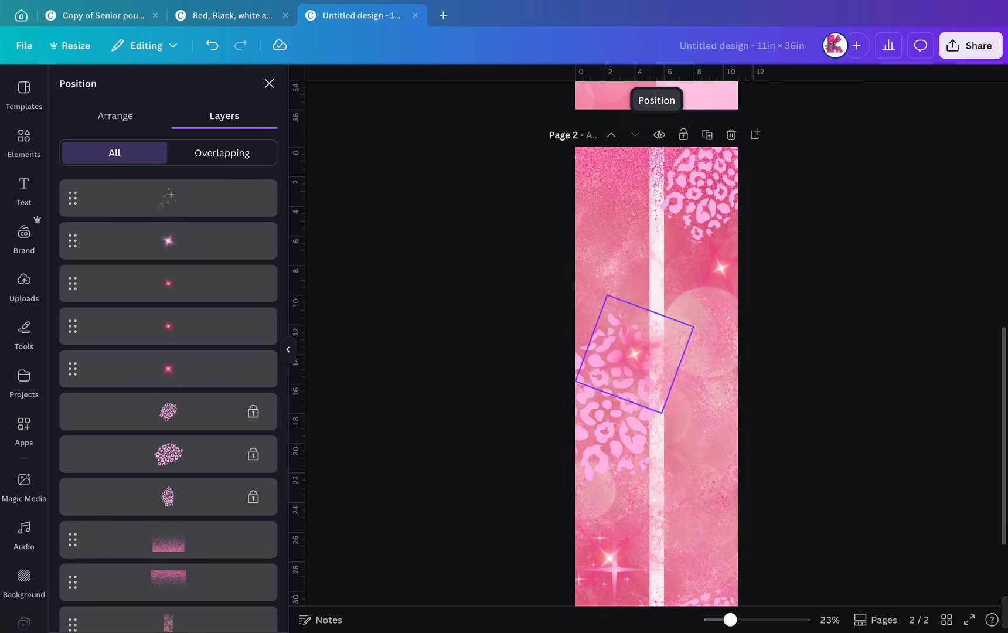
scroll(656, 352, down, 1)
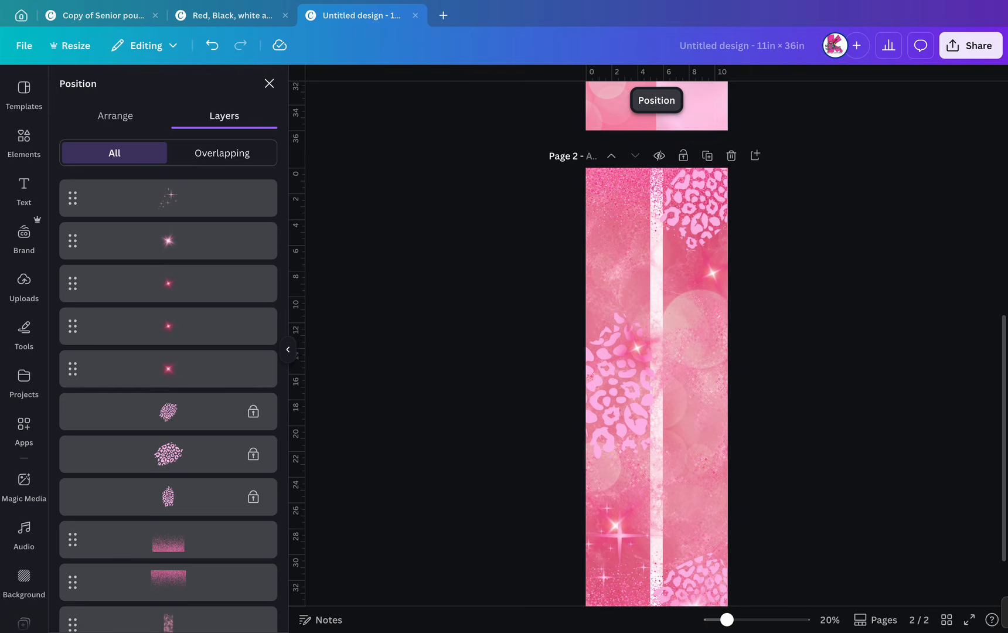
key(Escape)
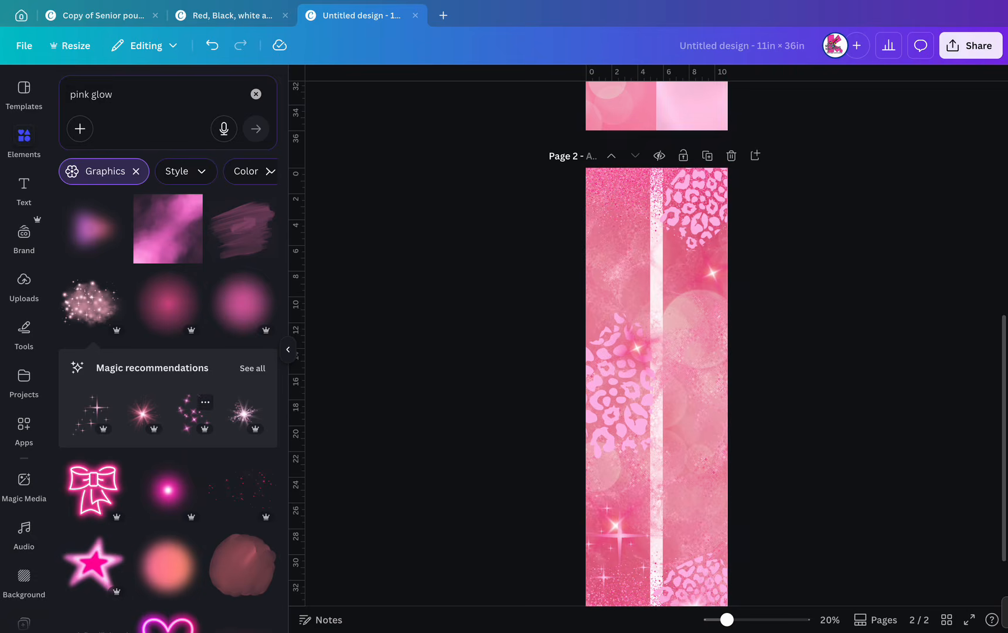
Browse the rest of the "pink glow" graphics for another accent suited to page 2.
scroll(94, 425, down, 6)
scroll(94, 425, down, 3)
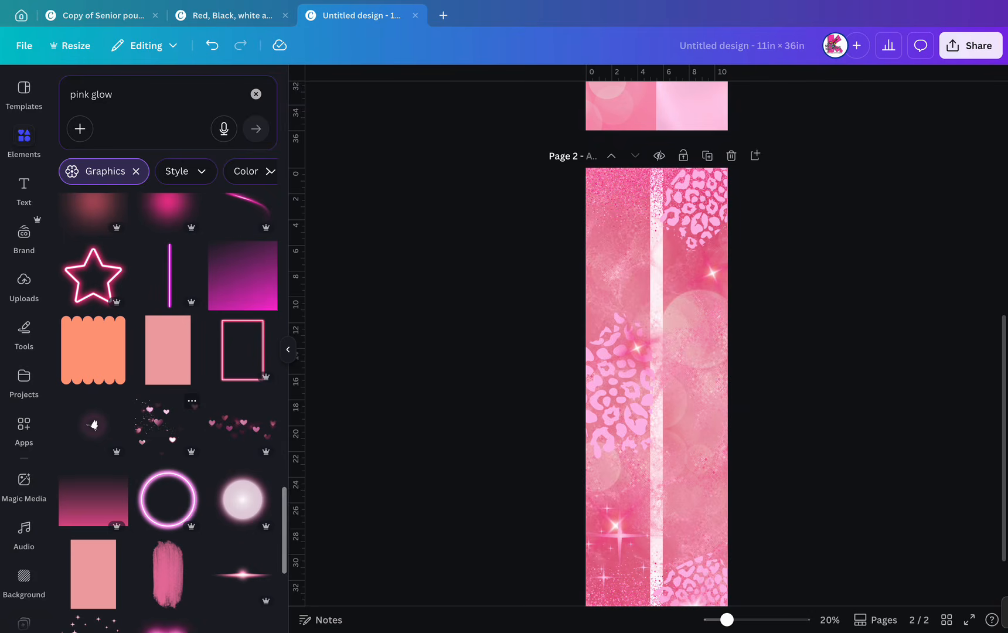
scroll(169, 410, down, 3)
scroll(169, 410, down, 1)
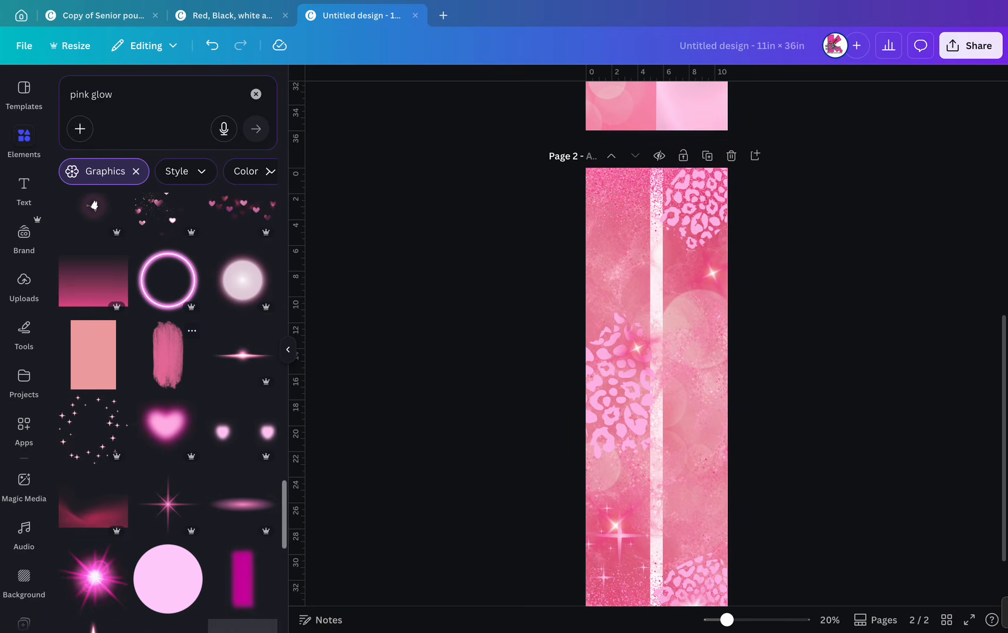
scroll(606, 527, down, 2)
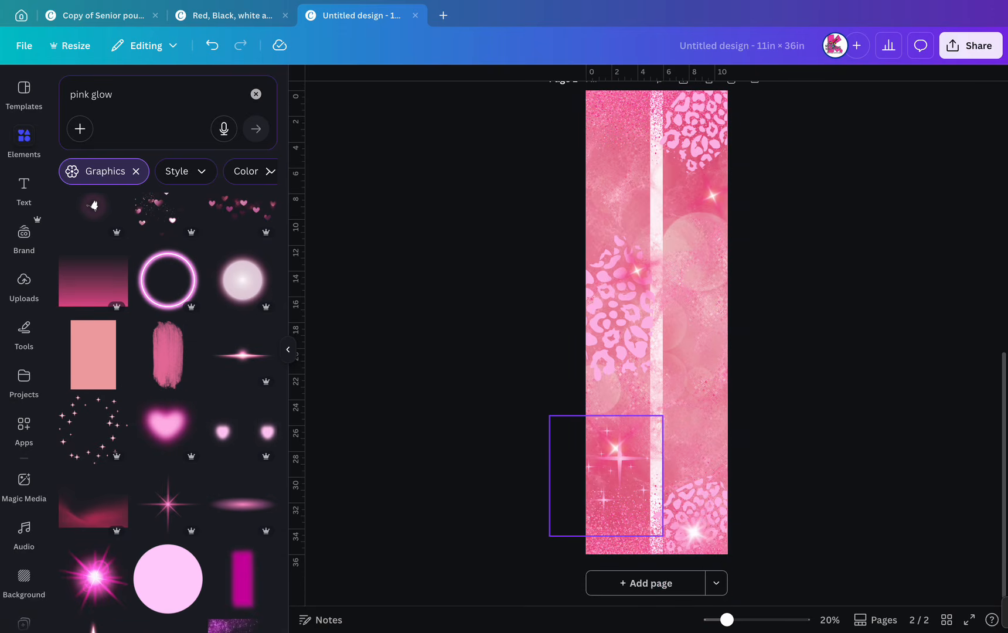
scroll(659, 552, down, 2)
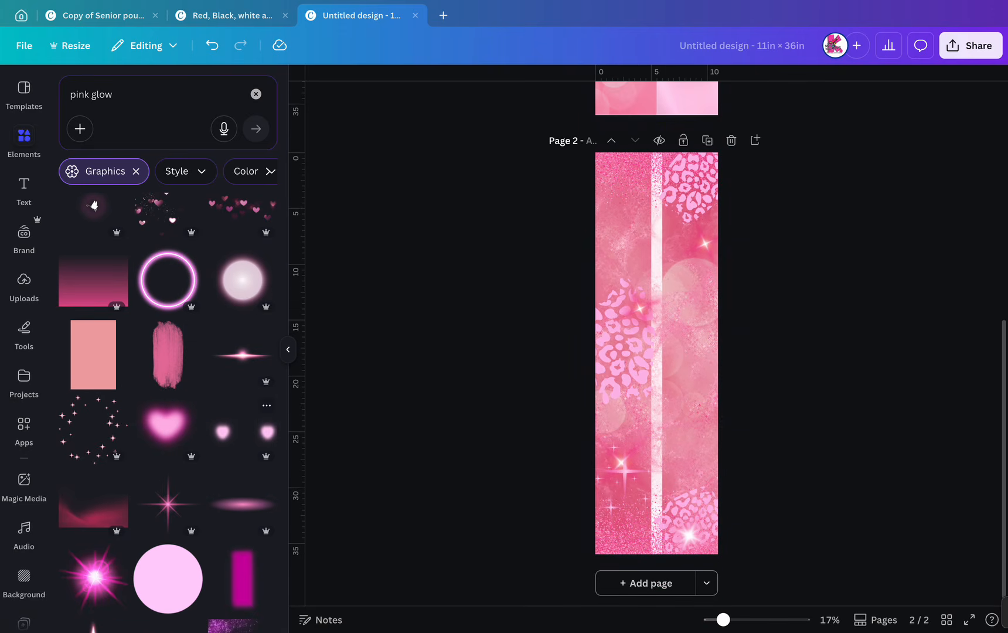
scroll(243, 434, down, 5)
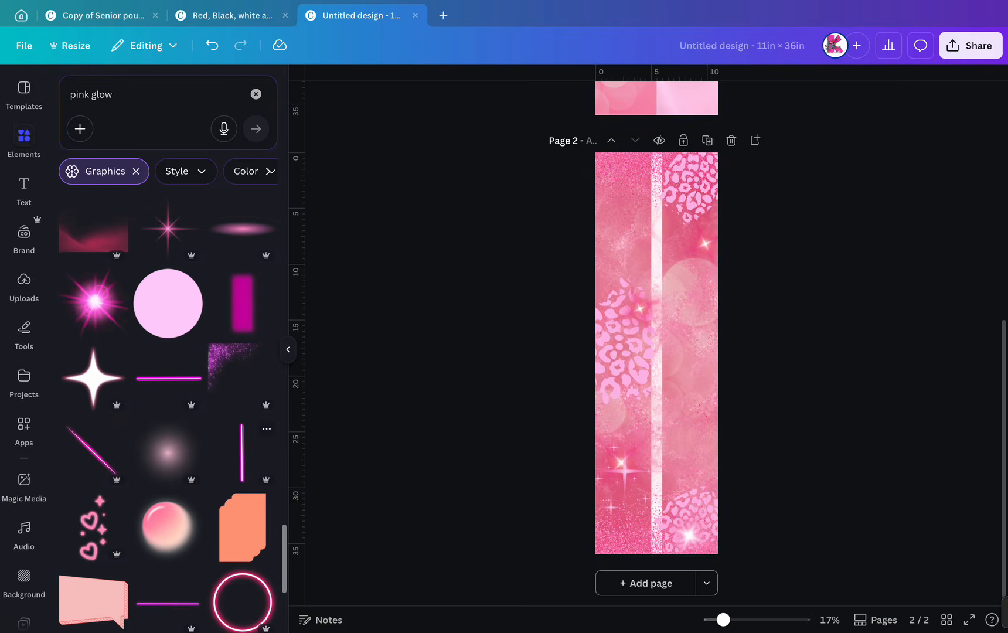
scroll(243, 434, down, 2)
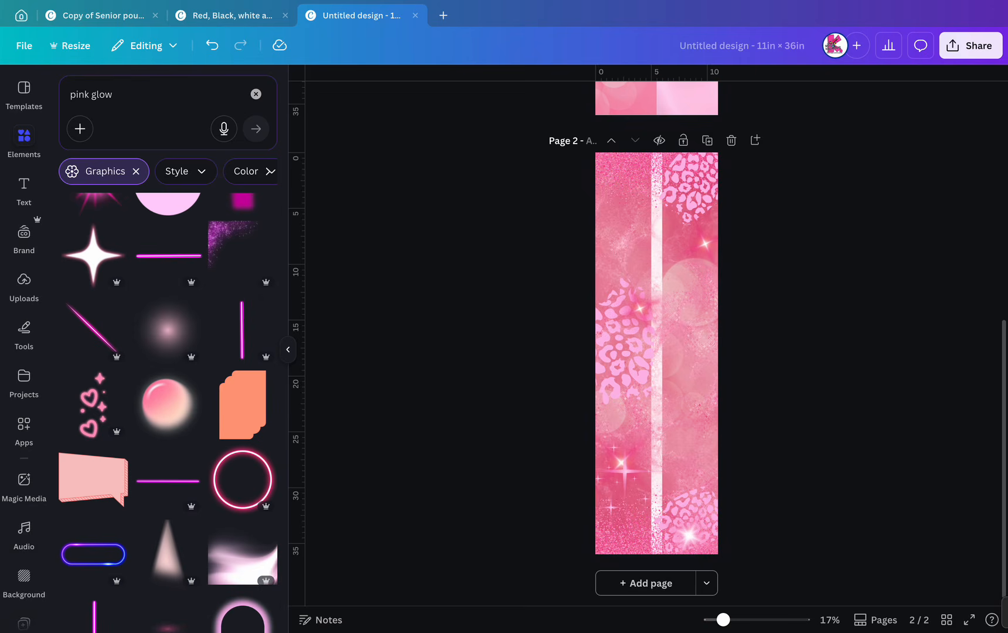
scroll(244, 436, down, 2)
scroll(243, 436, down, 2)
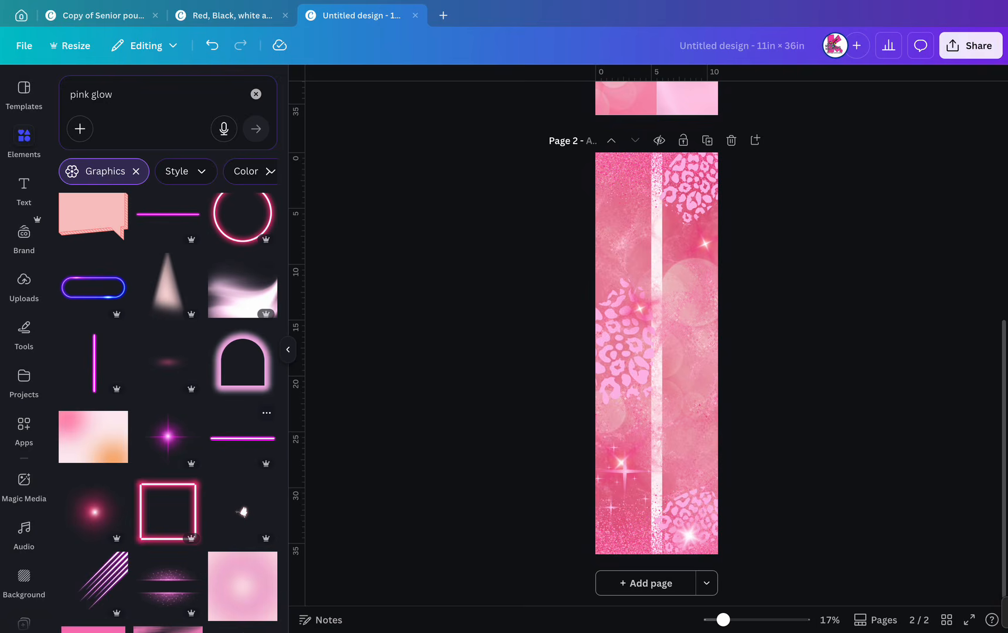
scroll(169, 410, down, 3)
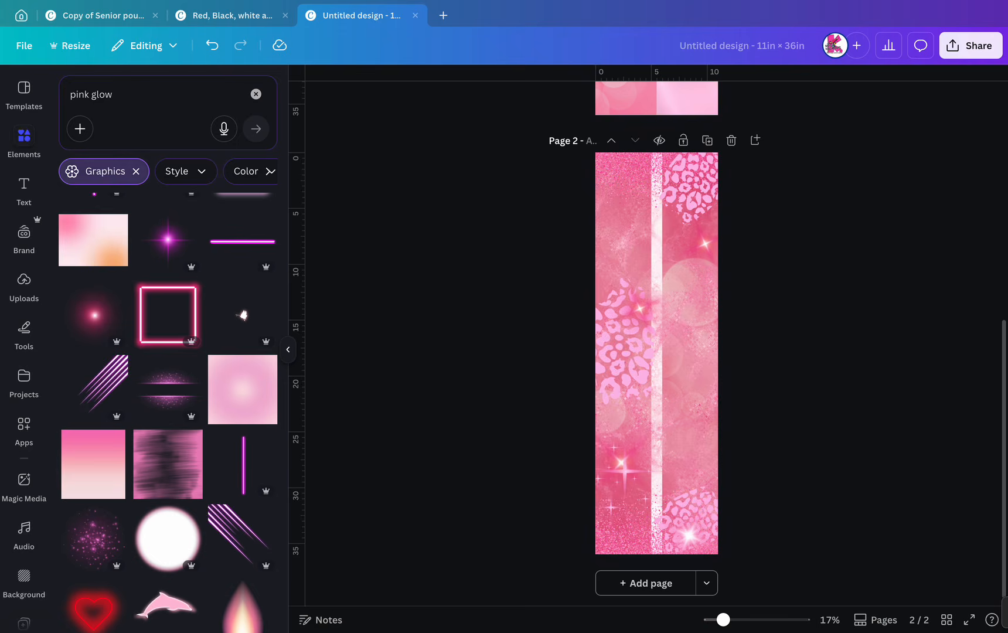
scroll(243, 422, down, 2)
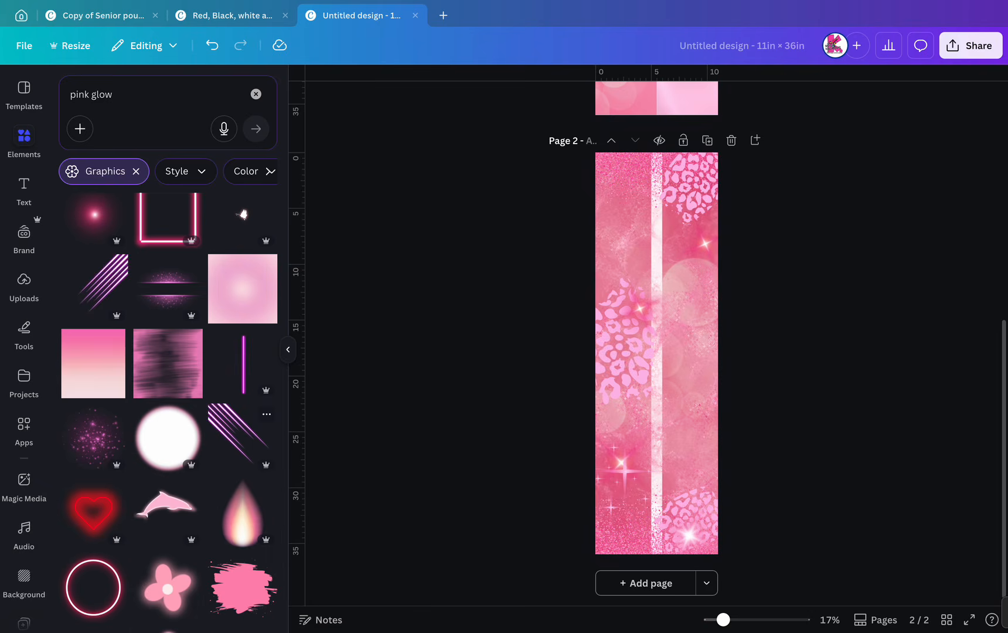
scroll(243, 410, down, 3)
scroll(243, 381, down, 3)
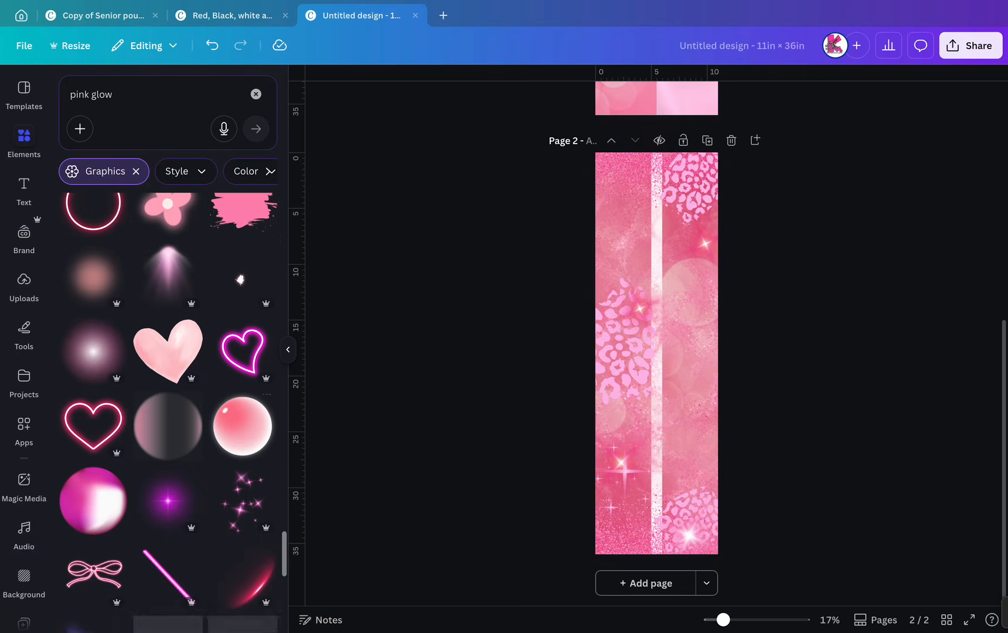
scroll(243, 381, down, 3)
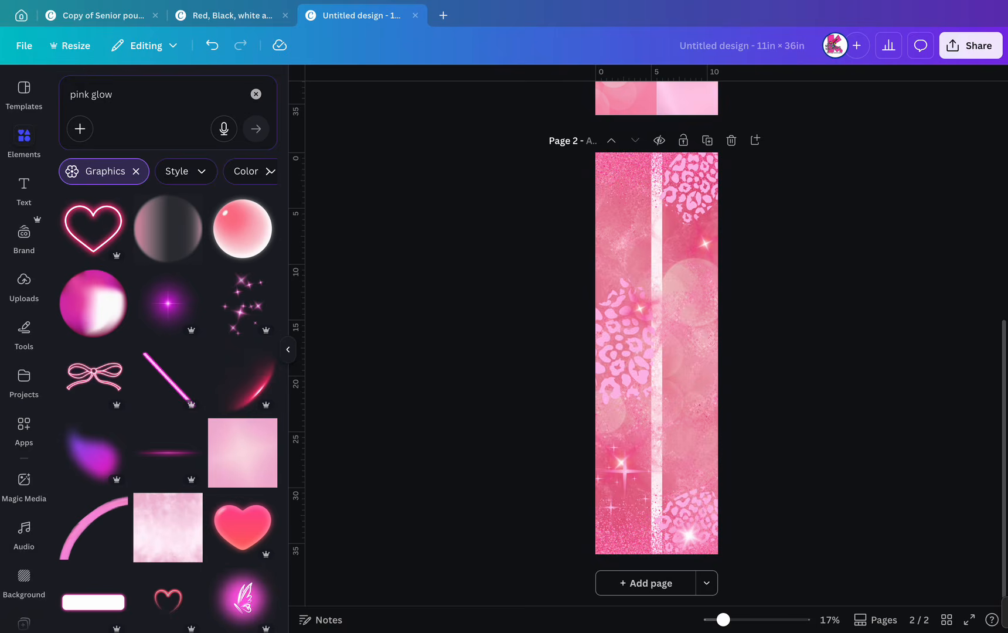
scroll(243, 410, down, 2)
scroll(243, 419, down, 2)
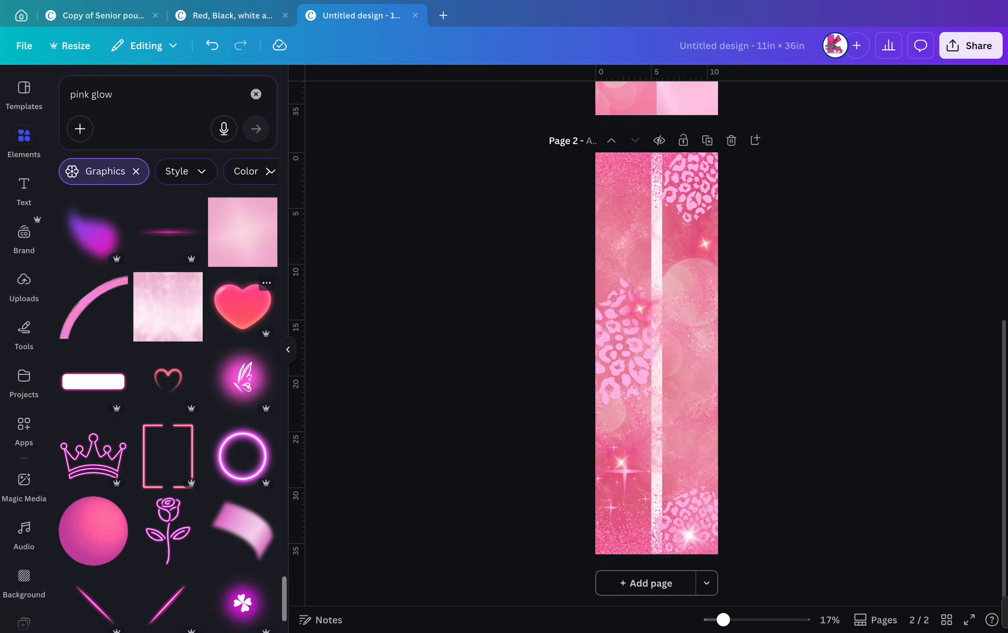
scroll(243, 419, down, 2)
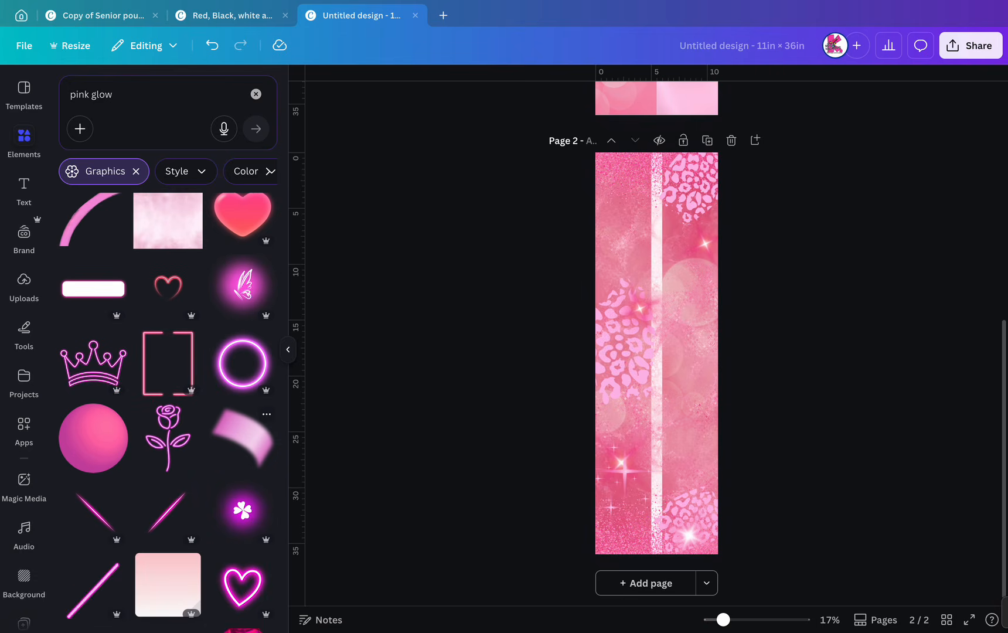
scroll(243, 416, down, 3)
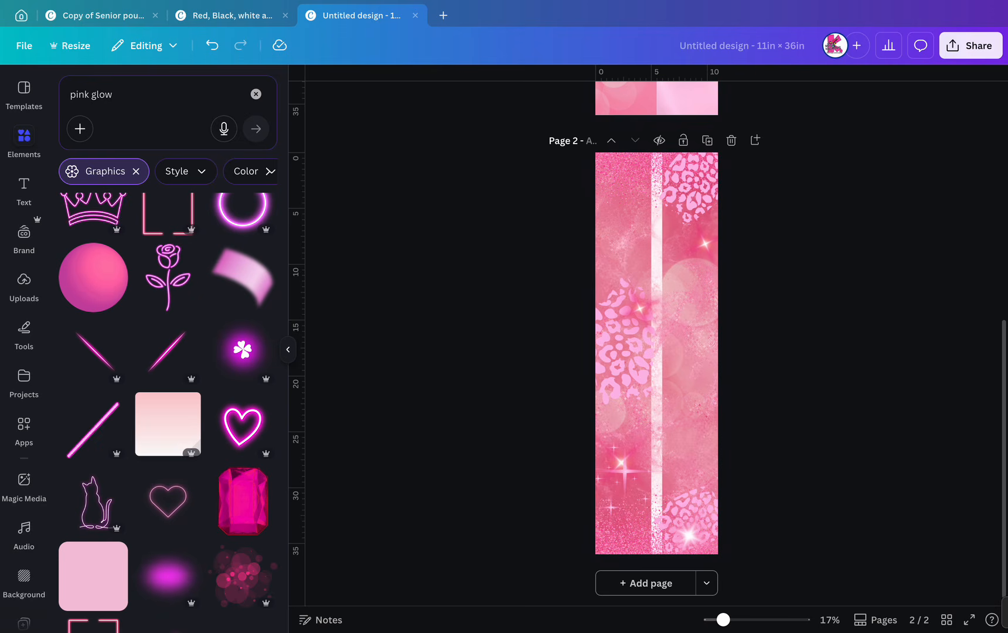
Search the graphics for "pink 2", add the pink glitter serif 2 and shrink it onto page 2's right band, beside the left leopard piece.
double_click(102, 94)
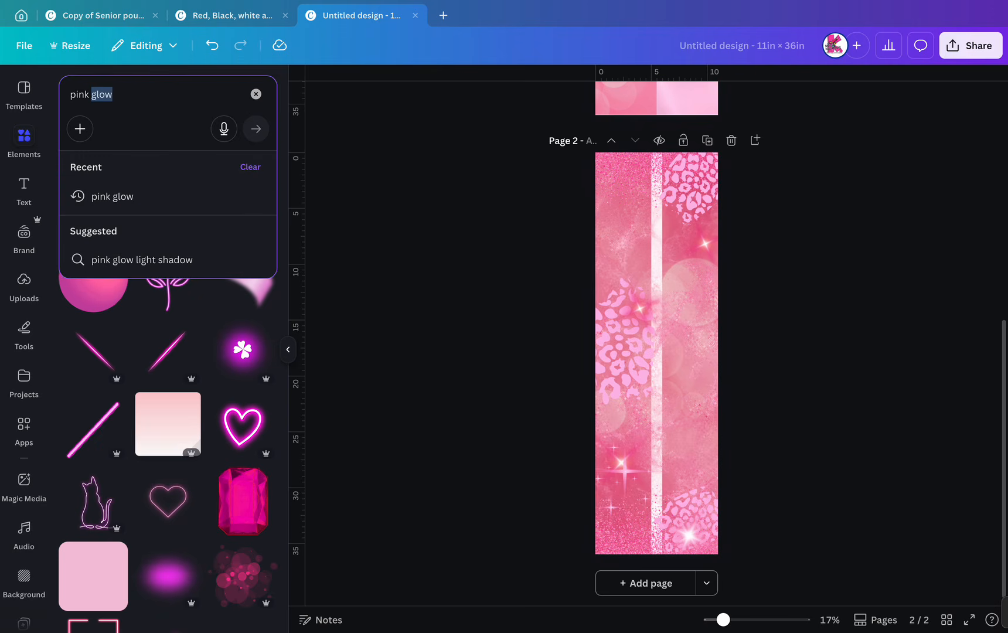
text(2)
key(Return)
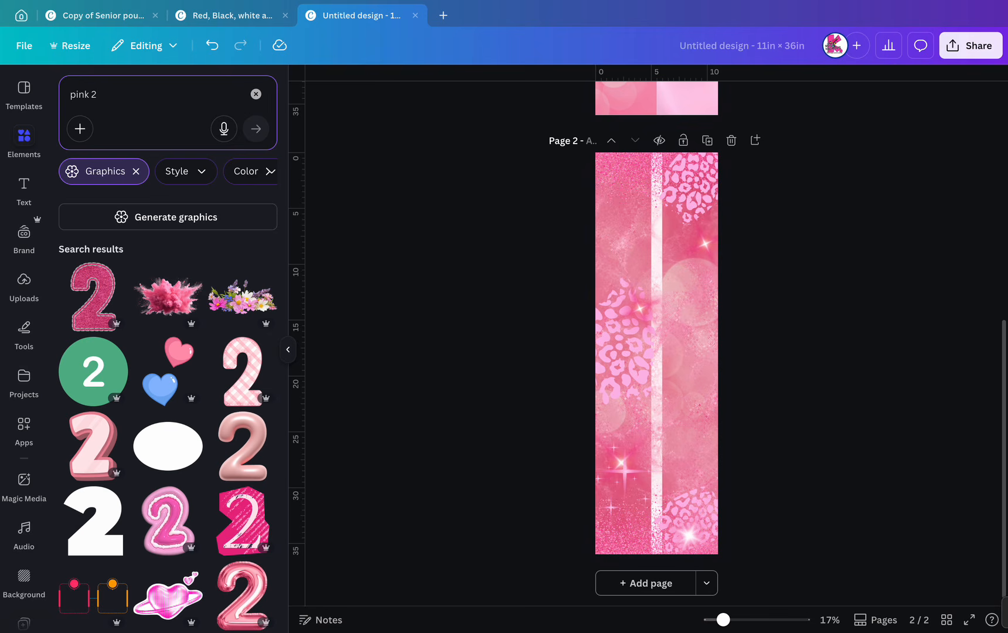
scroll(167, 410, down, 3)
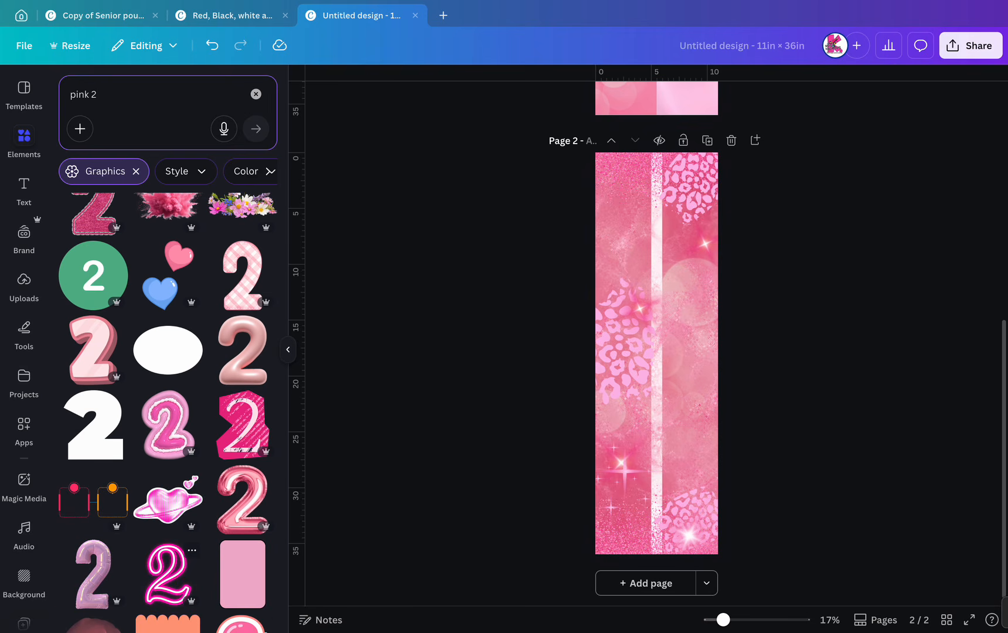
scroll(168, 577, down, 1)
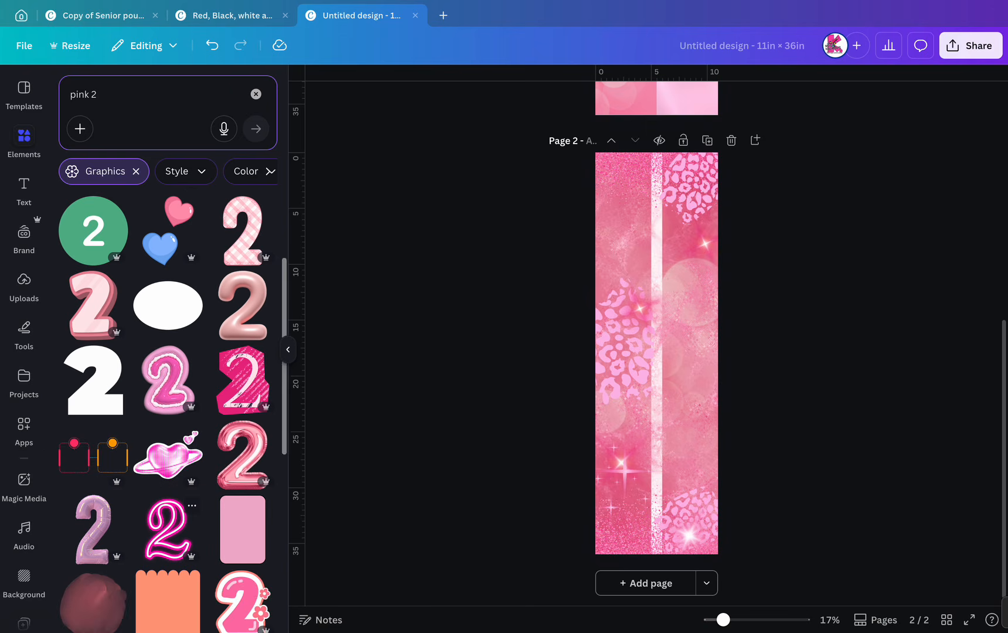
scroll(167, 586, down, 3)
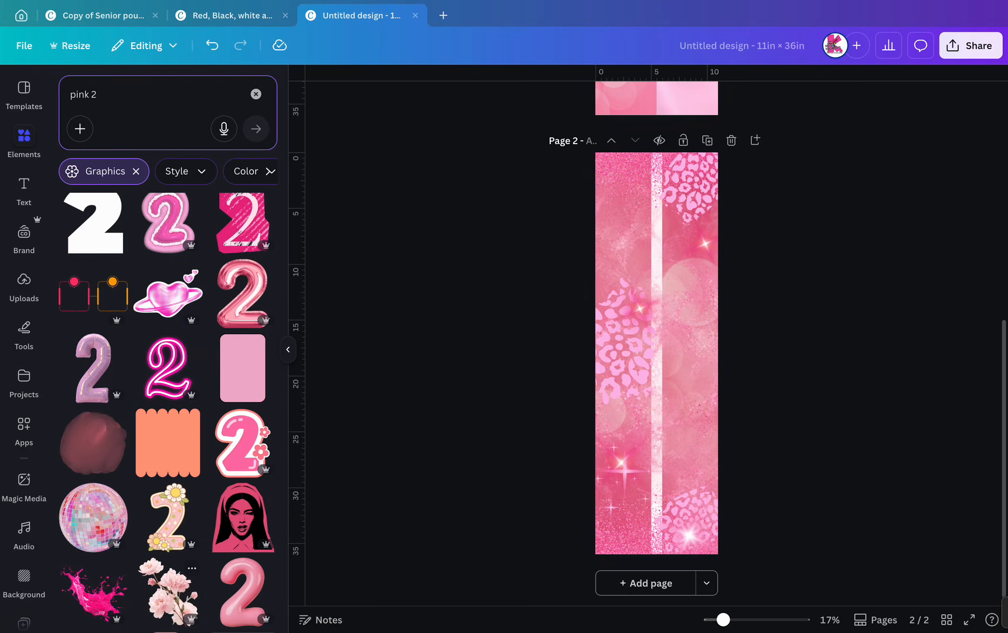
scroll(242, 514, down, 3)
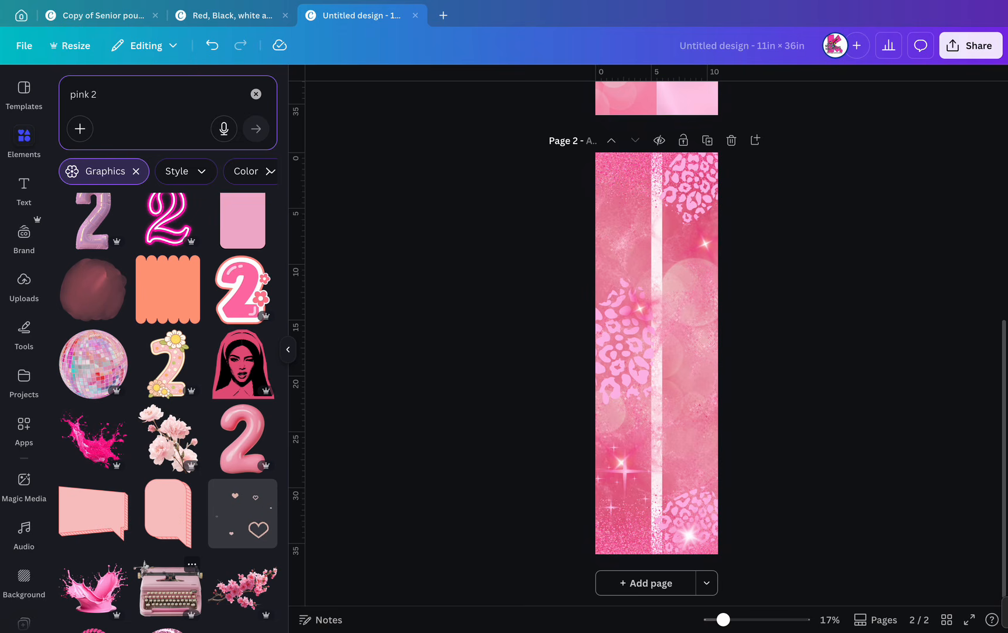
scroll(243, 513, down, 2)
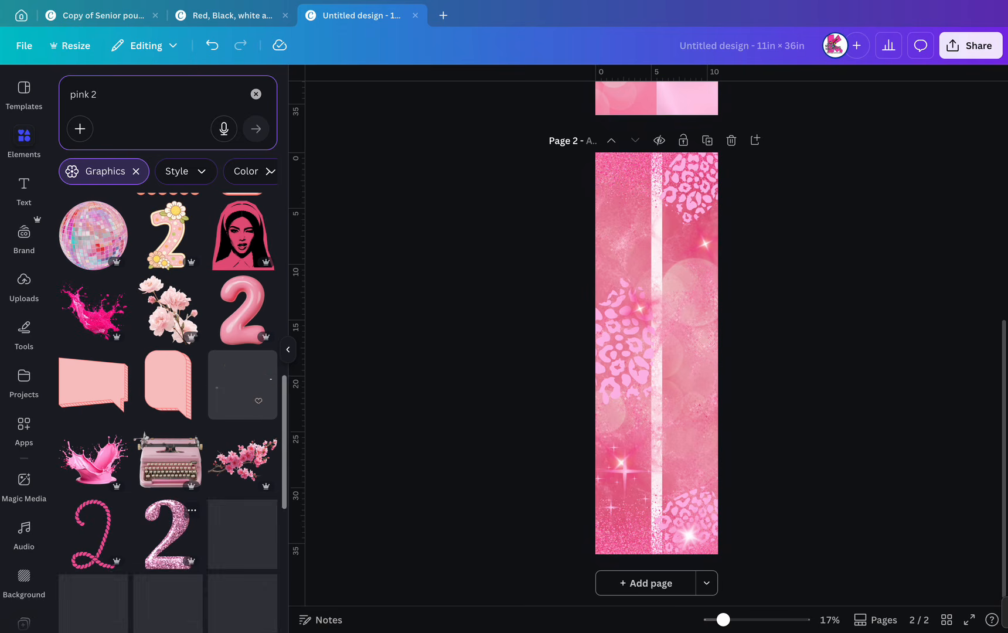
scroll(242, 513, down, 1)
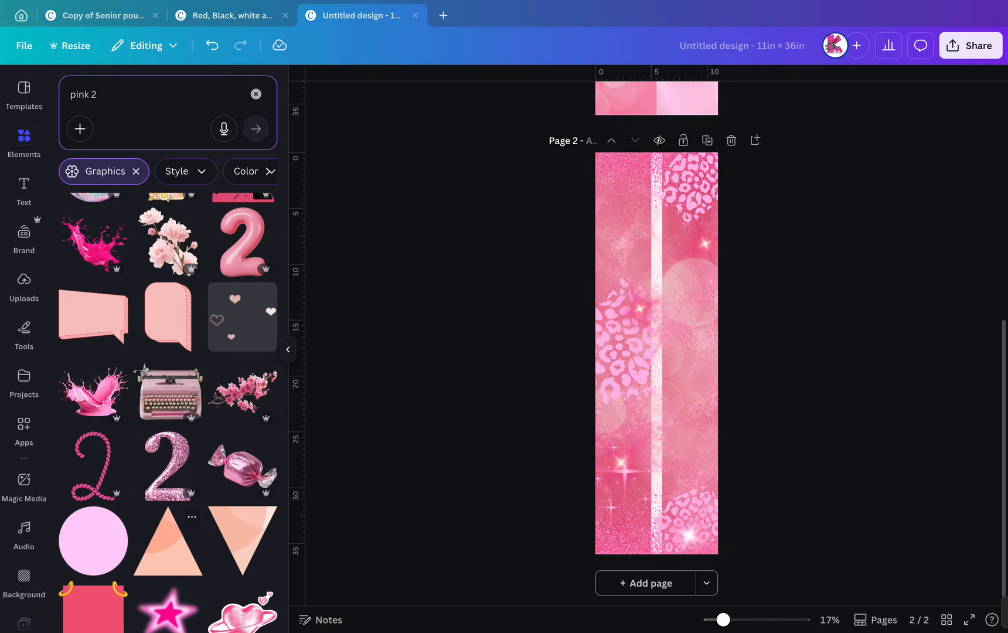
scroll(172, 412, down, 1)
click(168, 432)
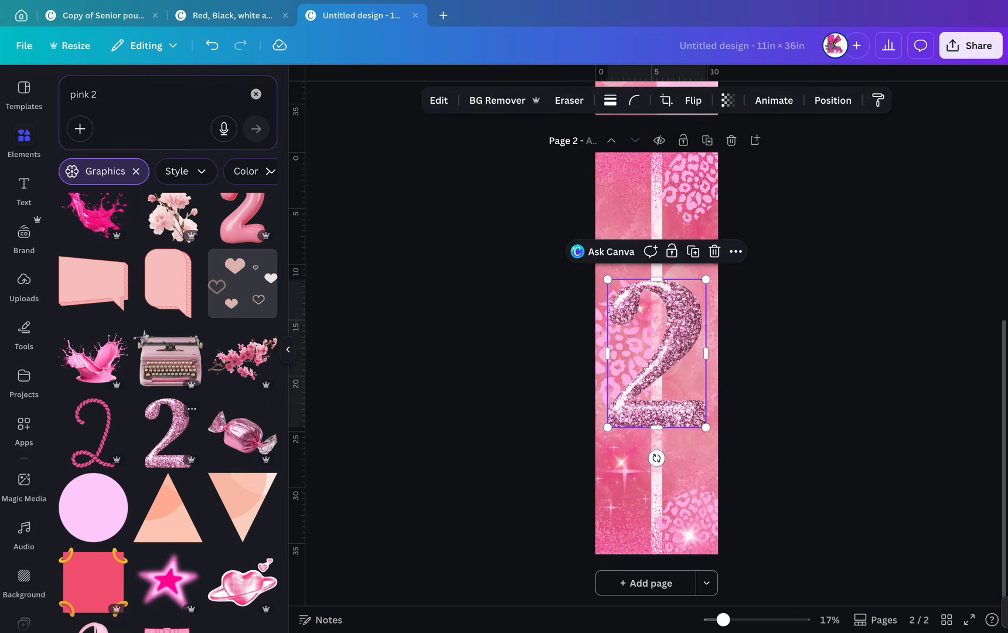
drag(607, 427, 689, 330)
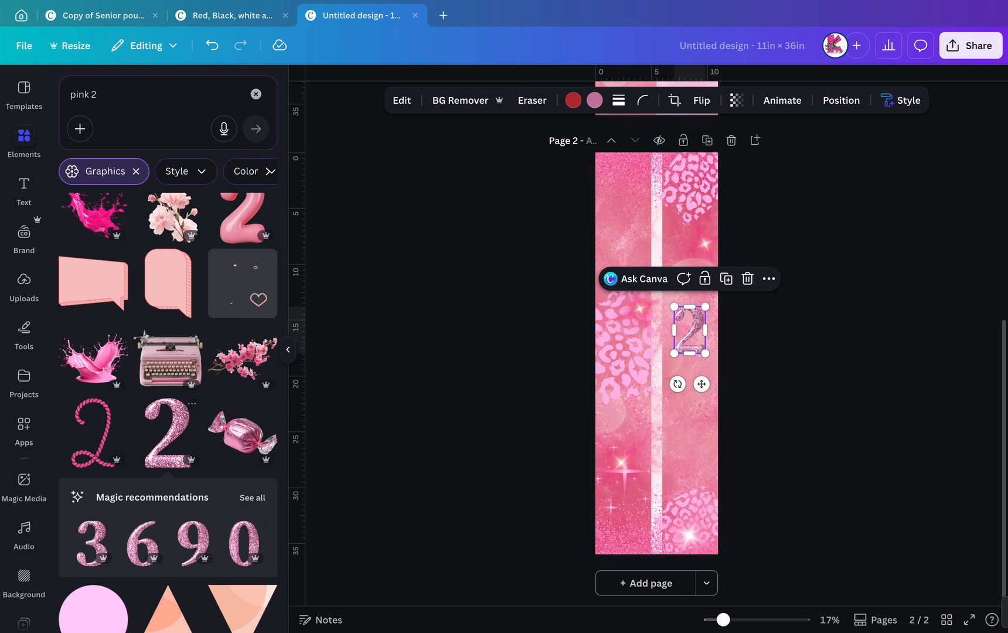
Browse all the recommendations related to the glitter 2 for matching pink number graphics.
click(253, 497)
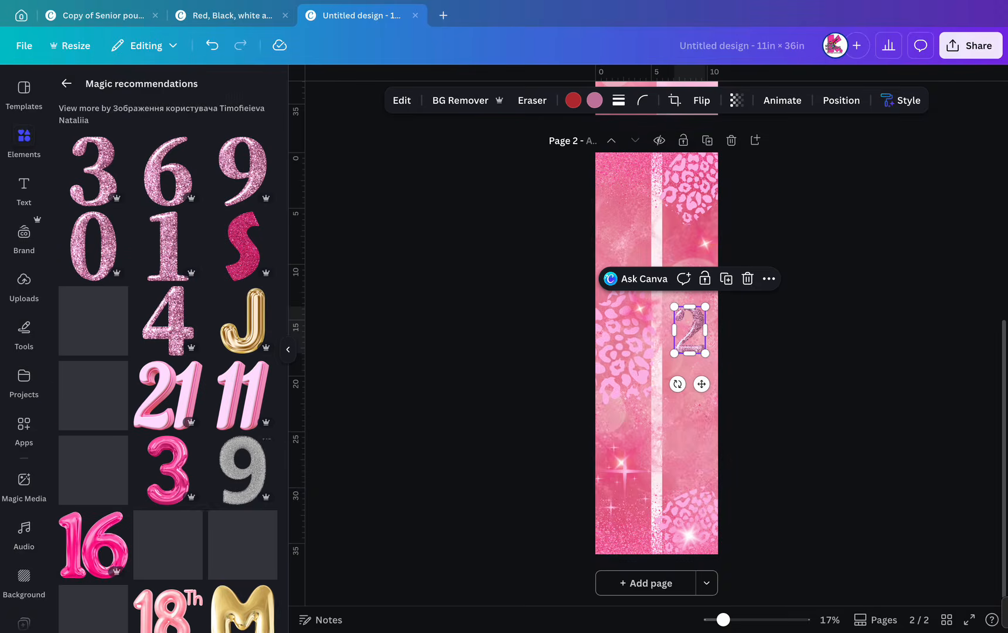
scroll(167, 375, down, 4)
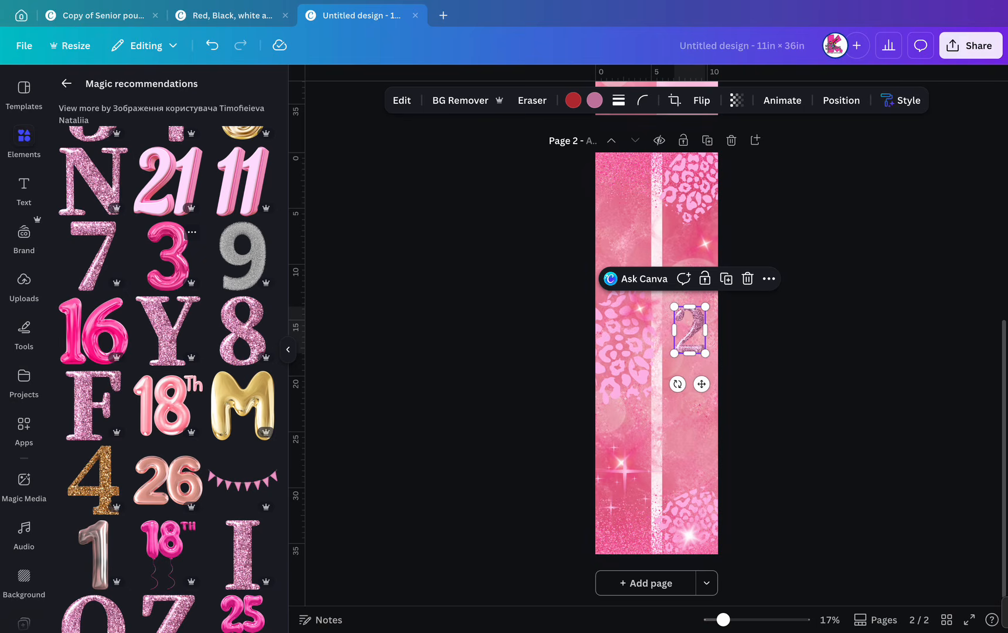
scroll(170, 252, down, 3)
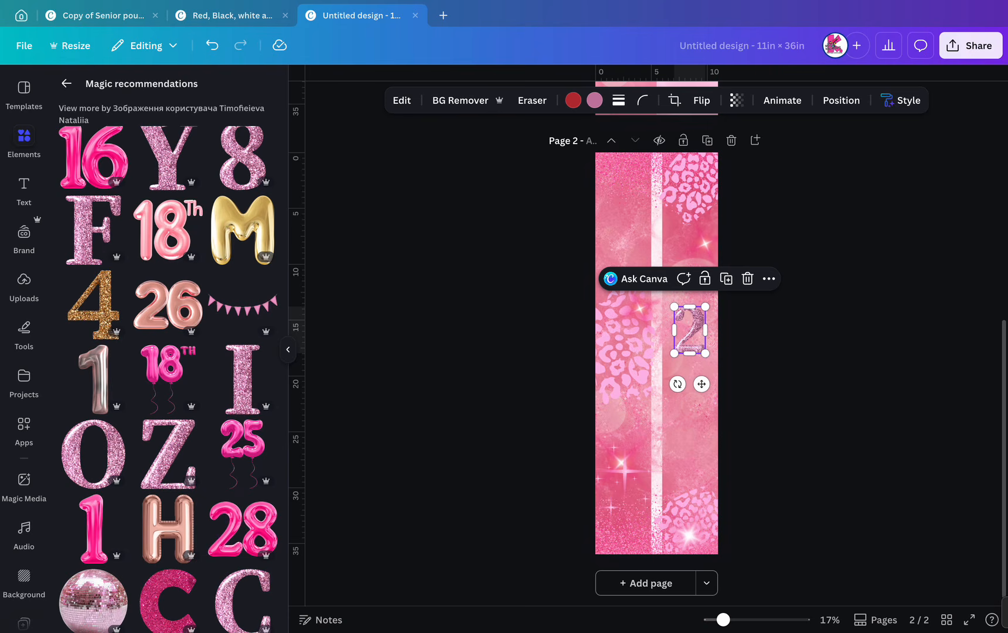
scroll(167, 375, down, 3)
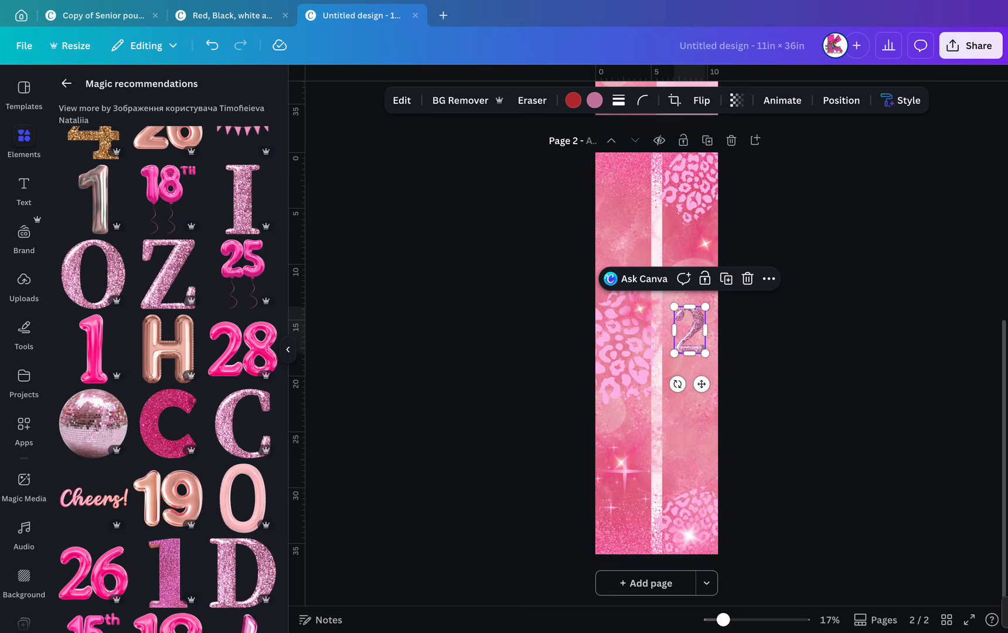
scroll(167, 375, down, 3)
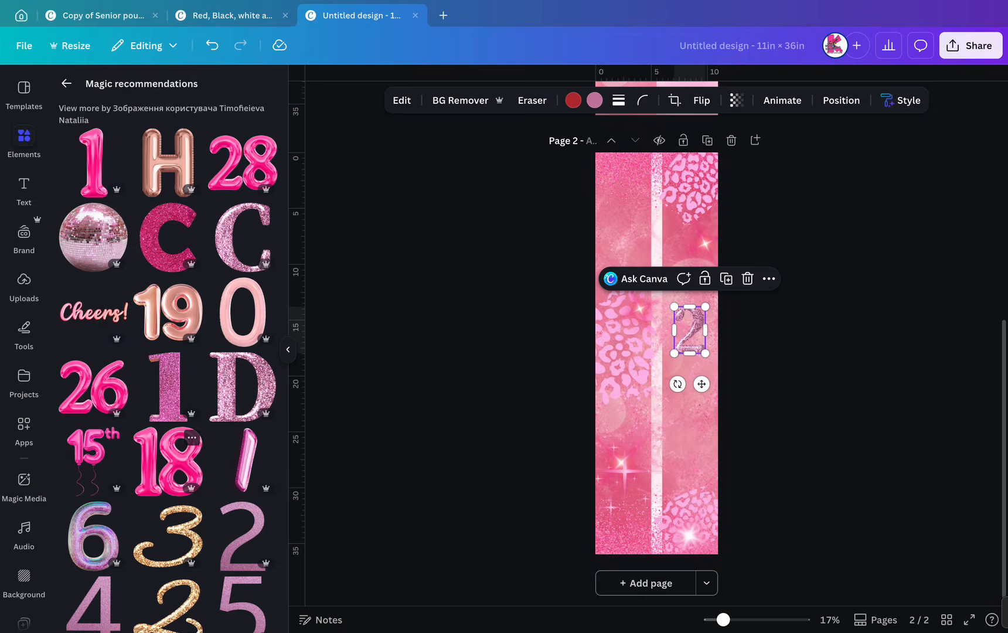
scroll(170, 411, down, 2)
scroll(170, 410, down, 2)
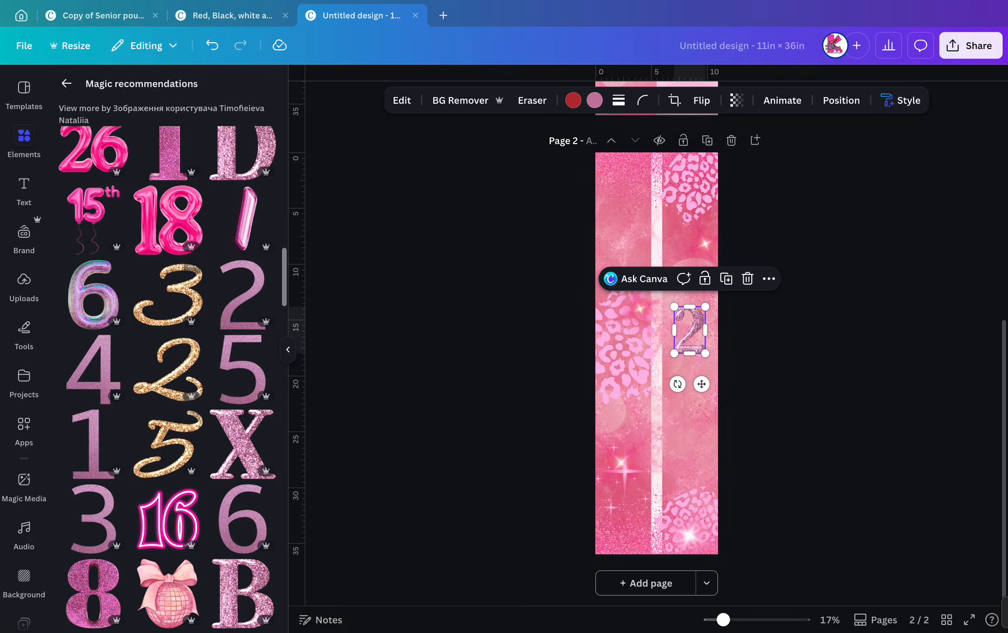
scroll(169, 457, down, 3)
scroll(168, 410, down, 3)
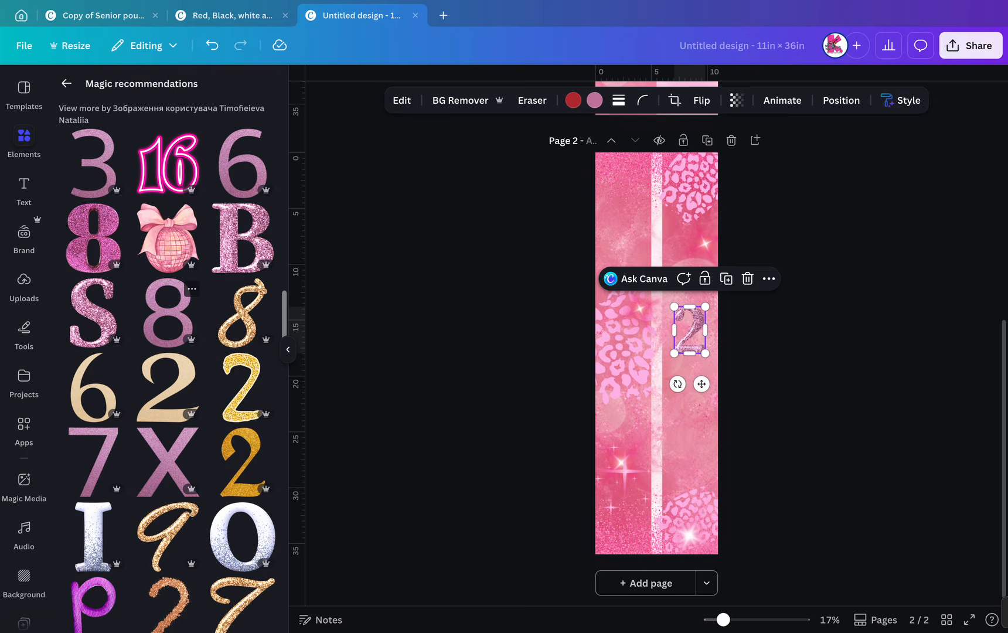
scroll(167, 410, down, 2)
scroll(168, 351, down, 3)
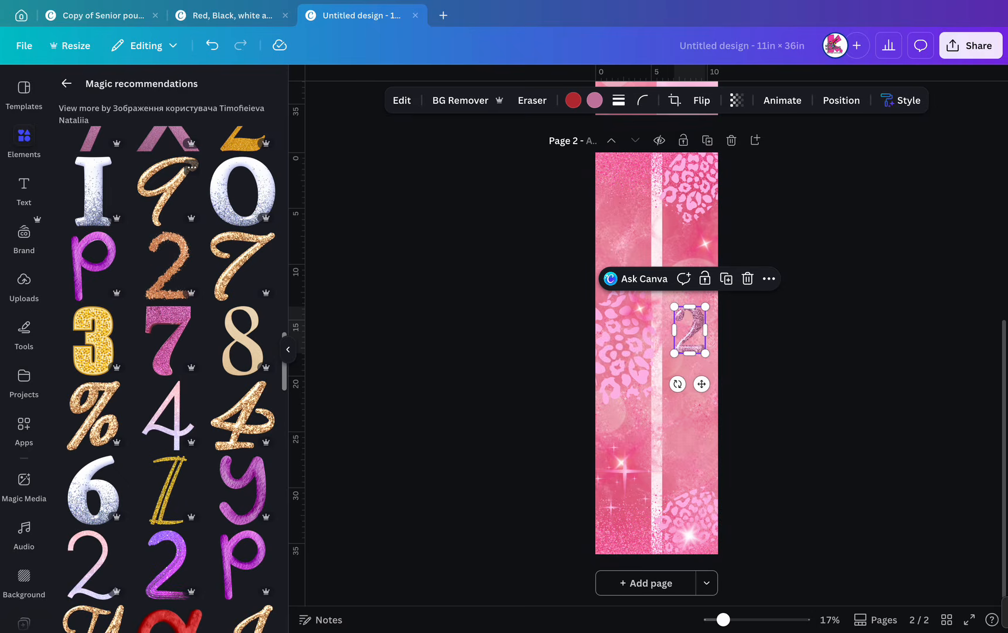
scroll(167, 375, down, 4)
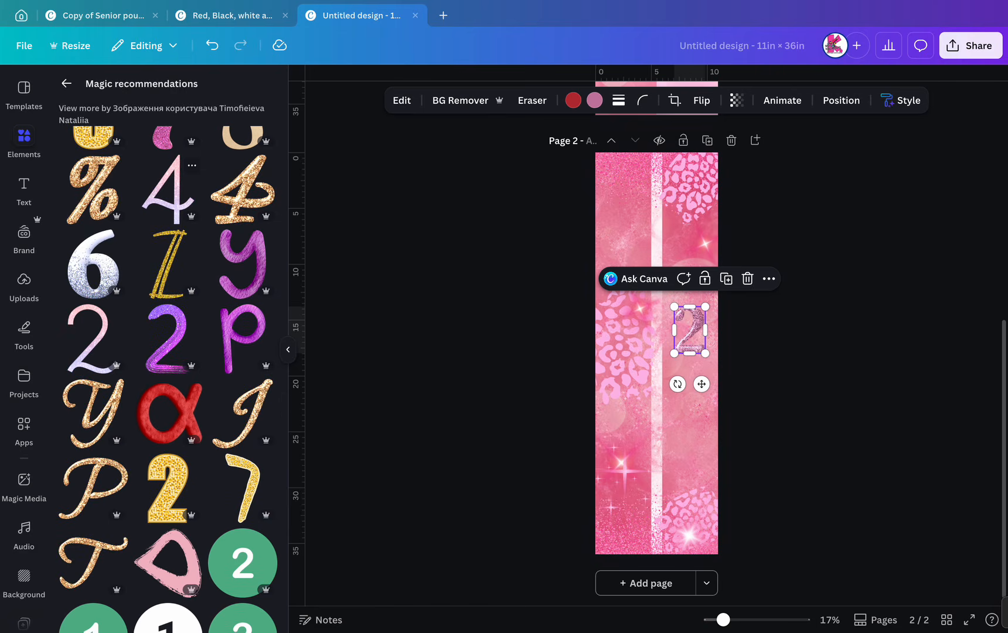
scroll(167, 375, down, 3)
scroll(167, 375, up, 12)
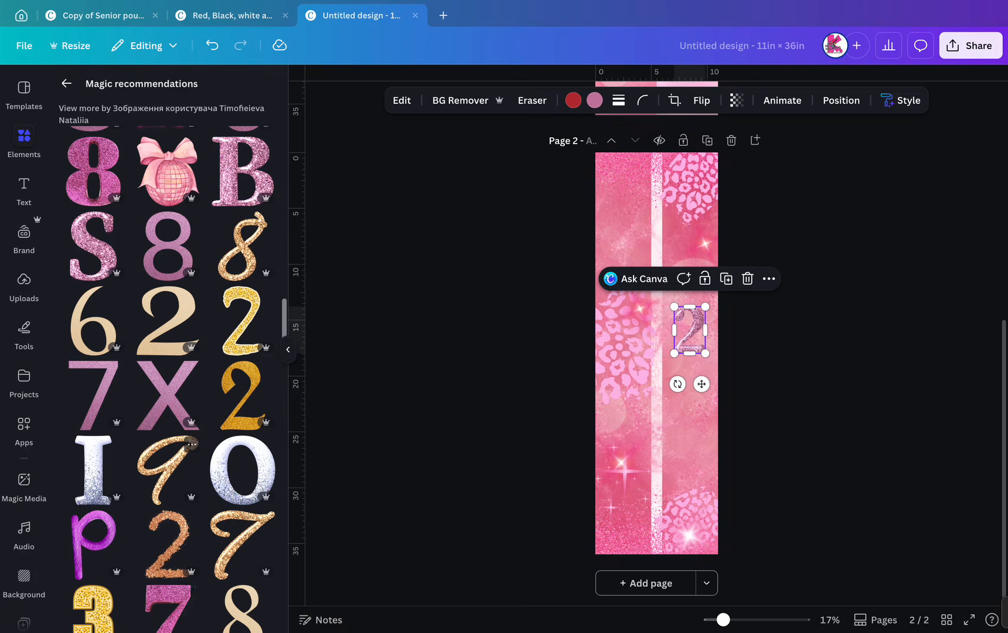
scroll(170, 610, up, 3)
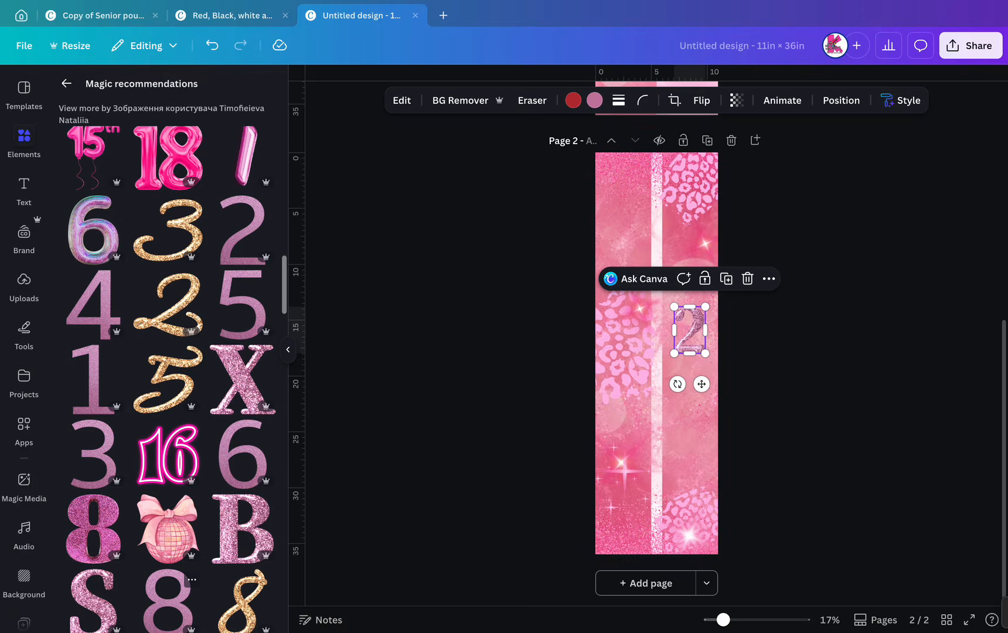
scroll(170, 603, up, 5)
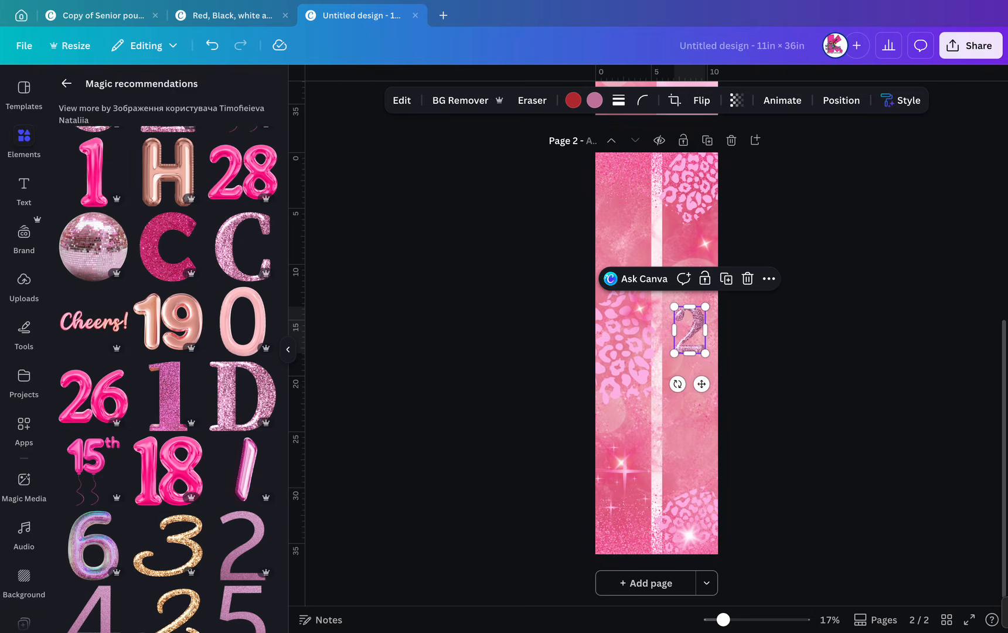
scroll(244, 322, up, 3)
Open the collection that Pink Balloon Number 28 belongs to and add its single pink balloon 2 to page 2.
mouse_move(243, 323)
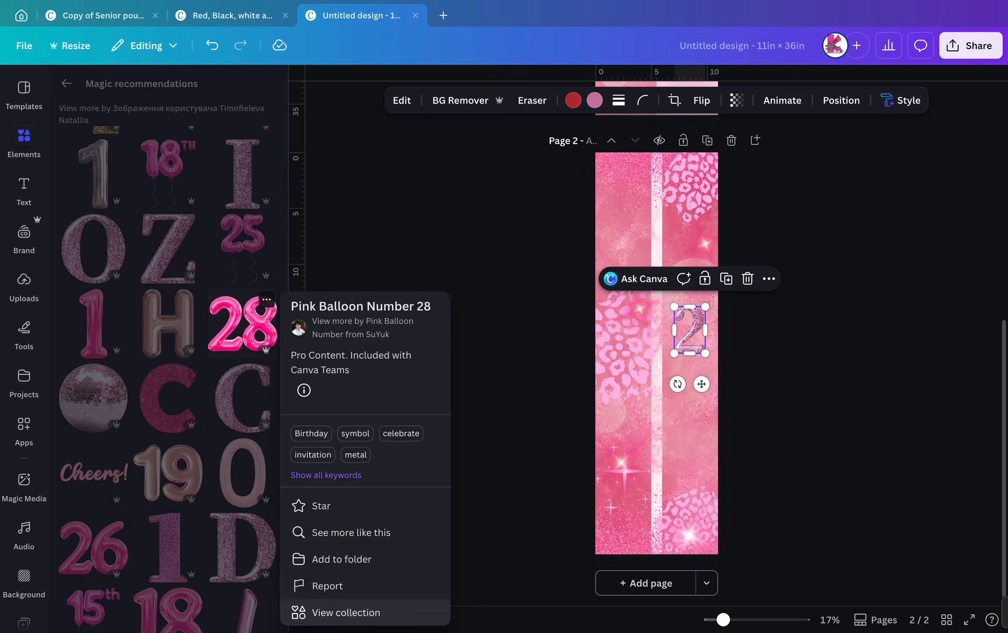
click(346, 612)
scroll(166, 527, down, 3)
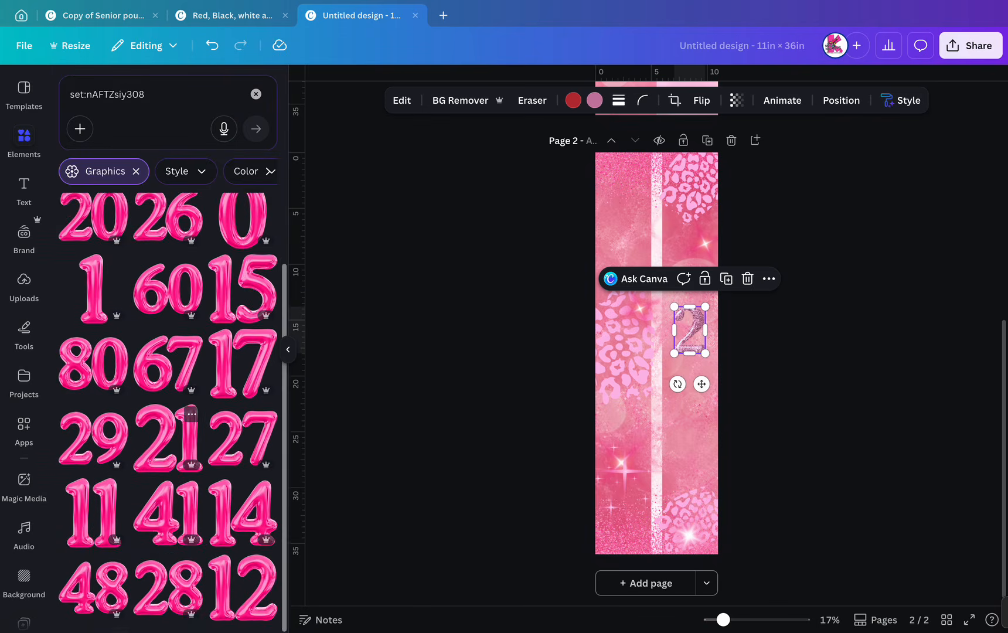
scroll(167, 527, down, 3)
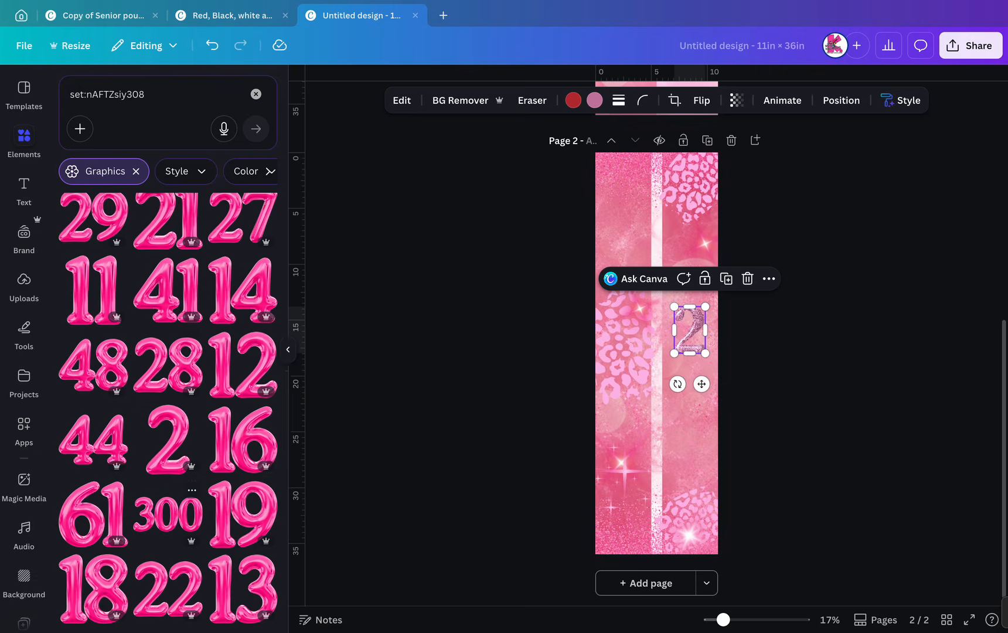
scroll(167, 527, up, 2)
click(168, 580)
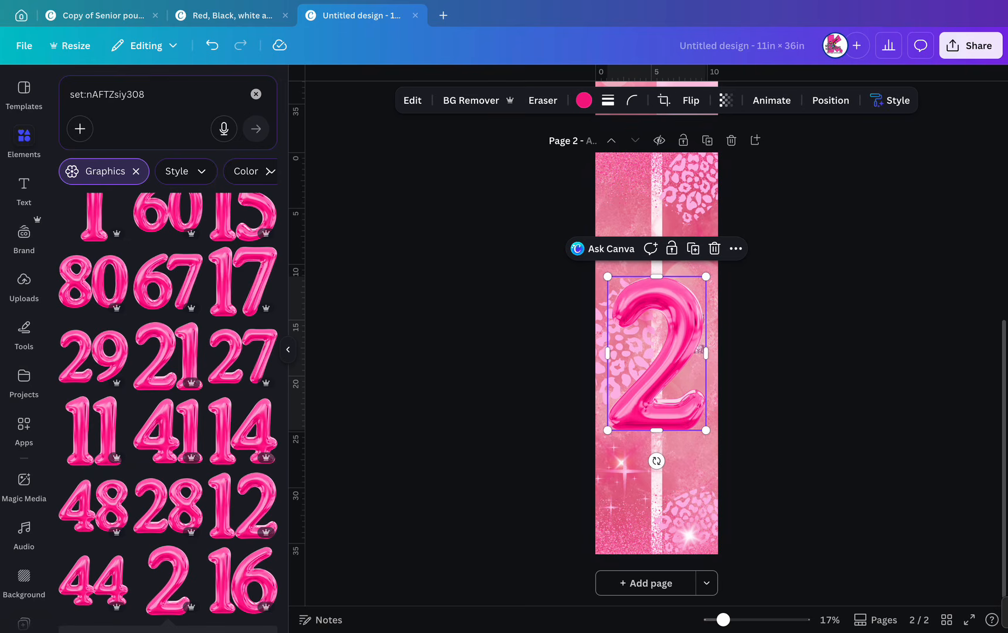
Delete the glitter 2 and shrink the balloon 2 onto page 2's right band, beside the top of the left leopard piece.
click(692, 322)
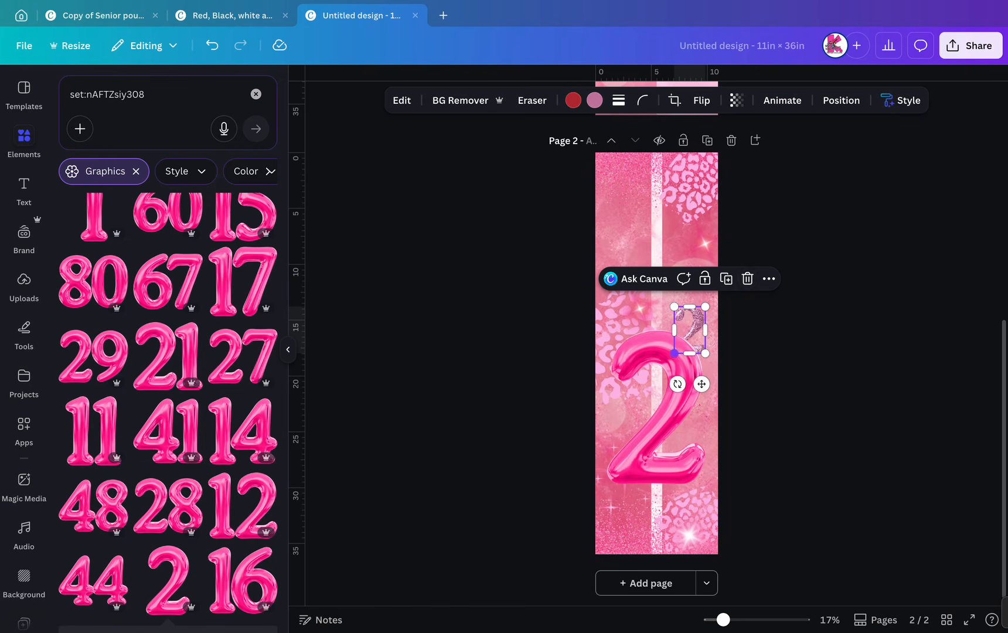
click(747, 278)
click(656, 410)
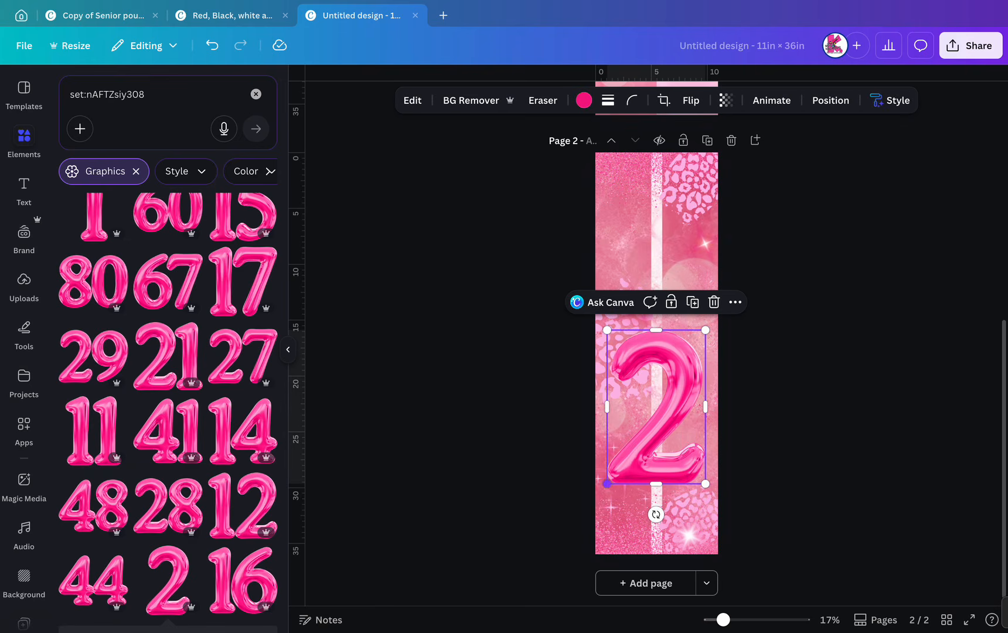
drag(607, 482, 677, 309)
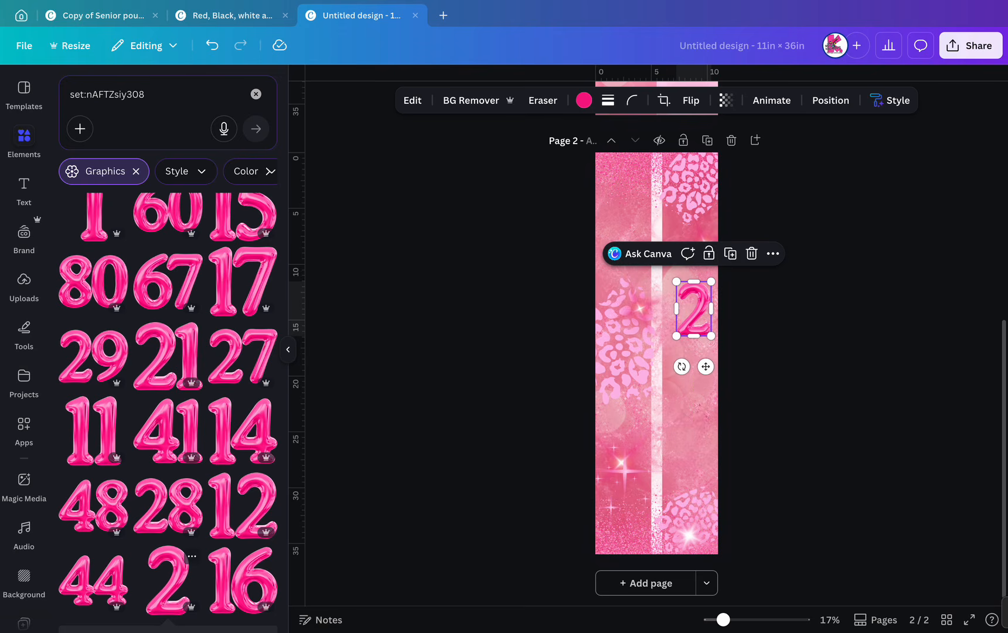
Add the matching pink balloon 6, shrink it to the 2's size and place it lower on the right band.
scroll(170, 556, down, 2)
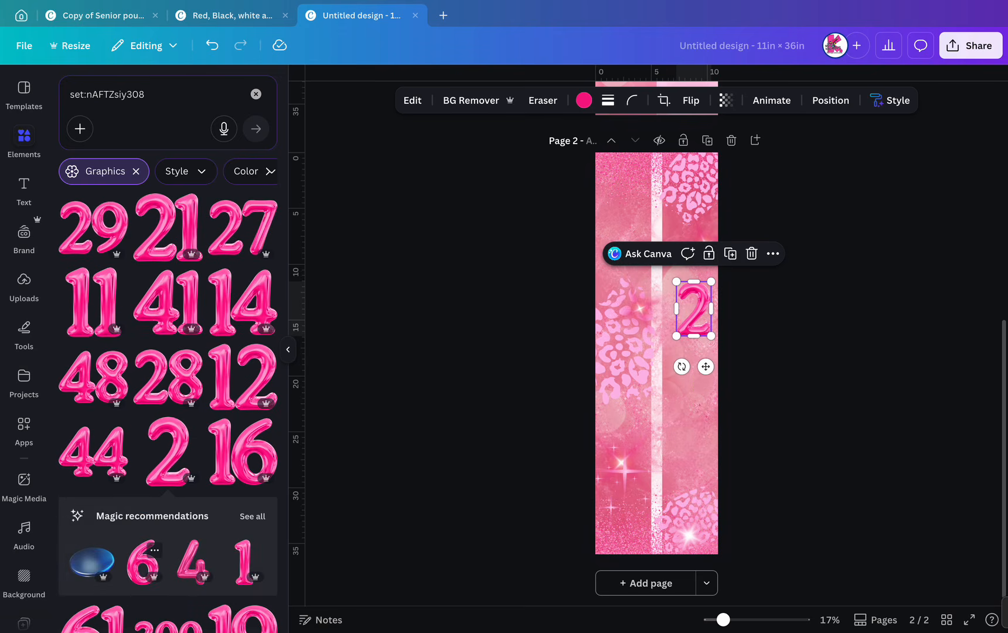
click(141, 560)
drag(656, 352, 639, 353)
drag(591, 423, 692, 444)
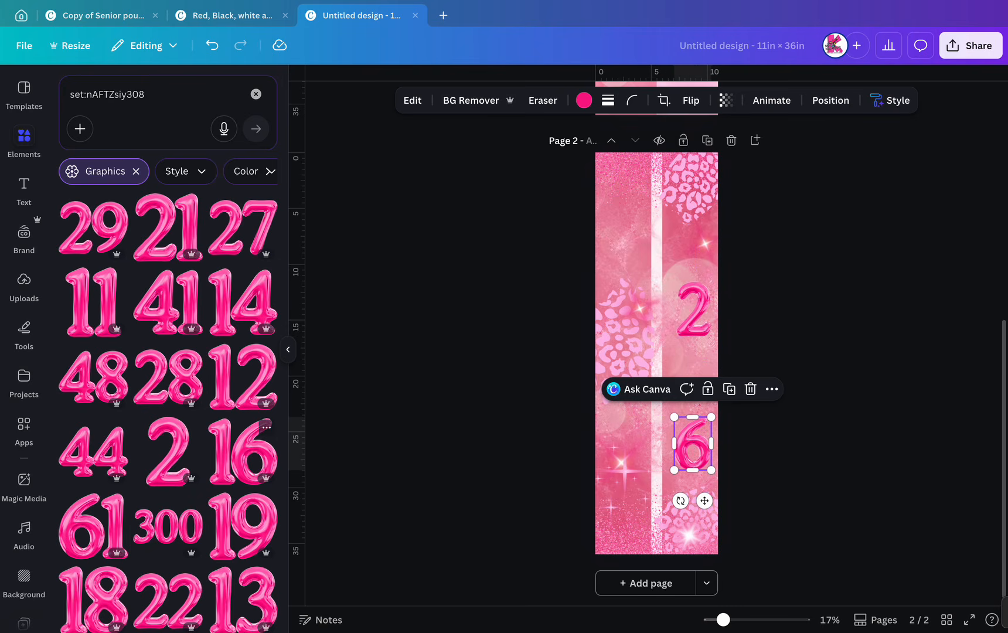
Find the pink balloon 0 in the collection, add it, shrink it and place it directly below the 2 on the right band.
scroll(240, 445, down, 2)
scroll(117, 469, down, 4)
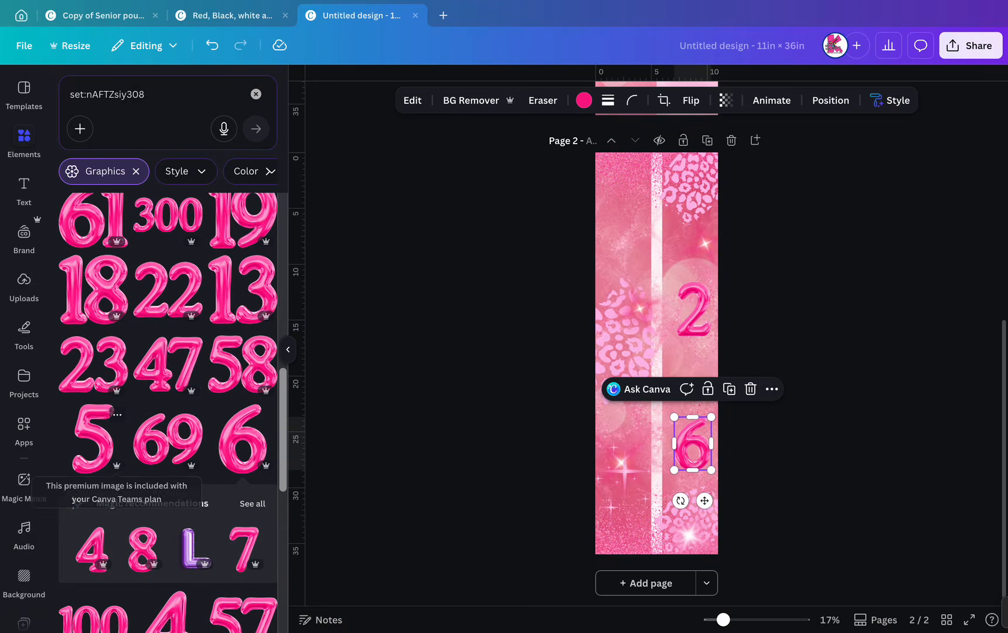
scroll(117, 469, down, 3)
scroll(117, 463, down, 2)
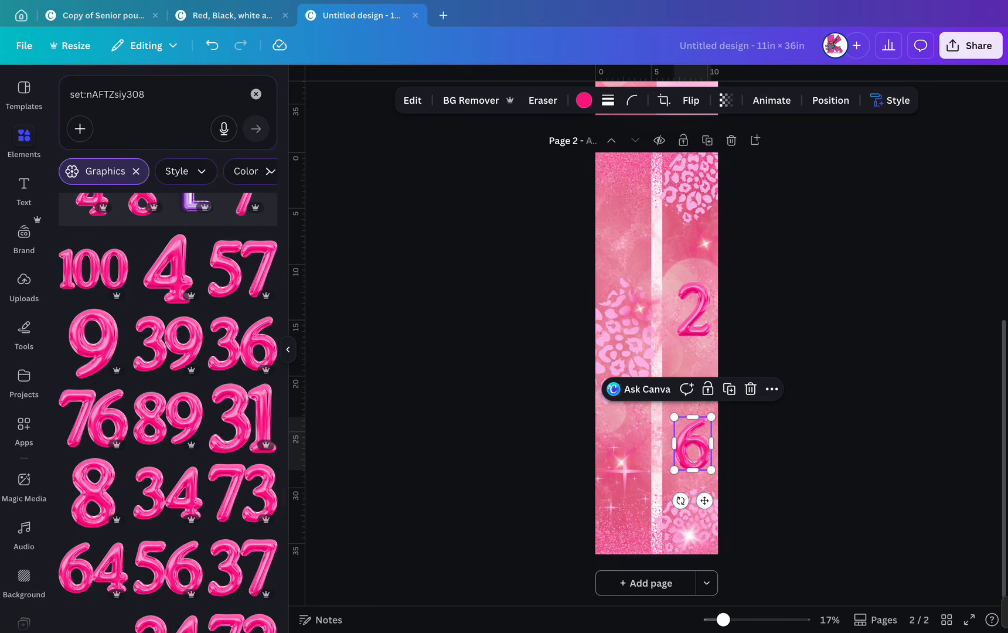
scroll(170, 481, down, 2)
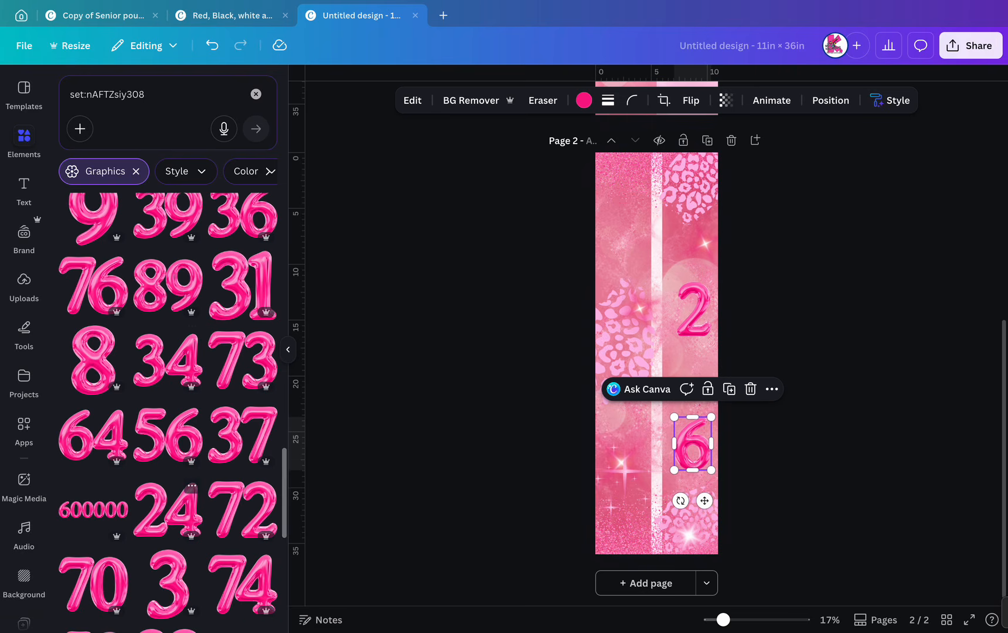
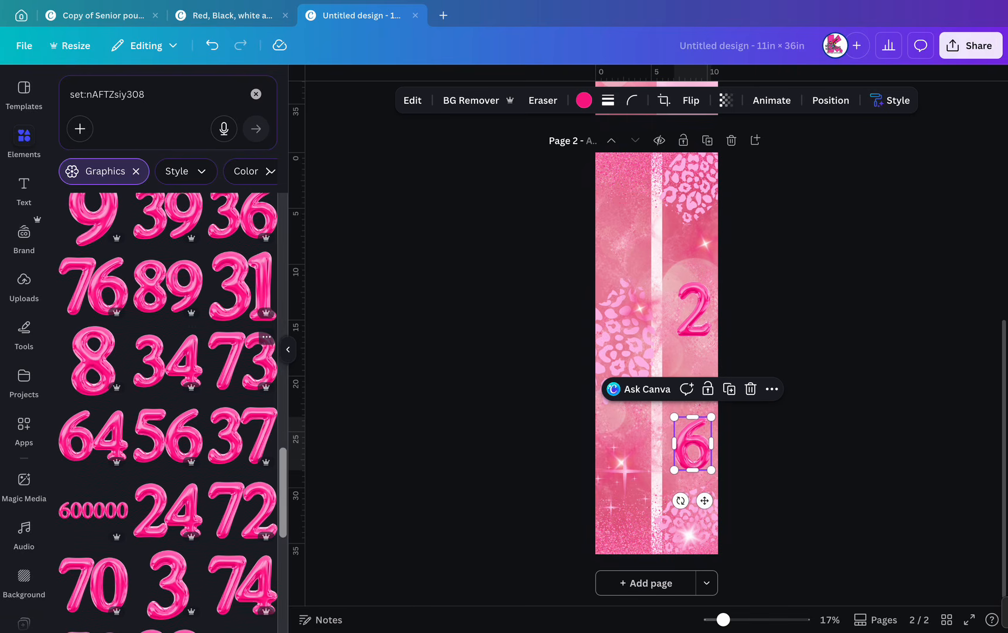
scroll(244, 357, up, 3)
scroll(176, 410, up, 5)
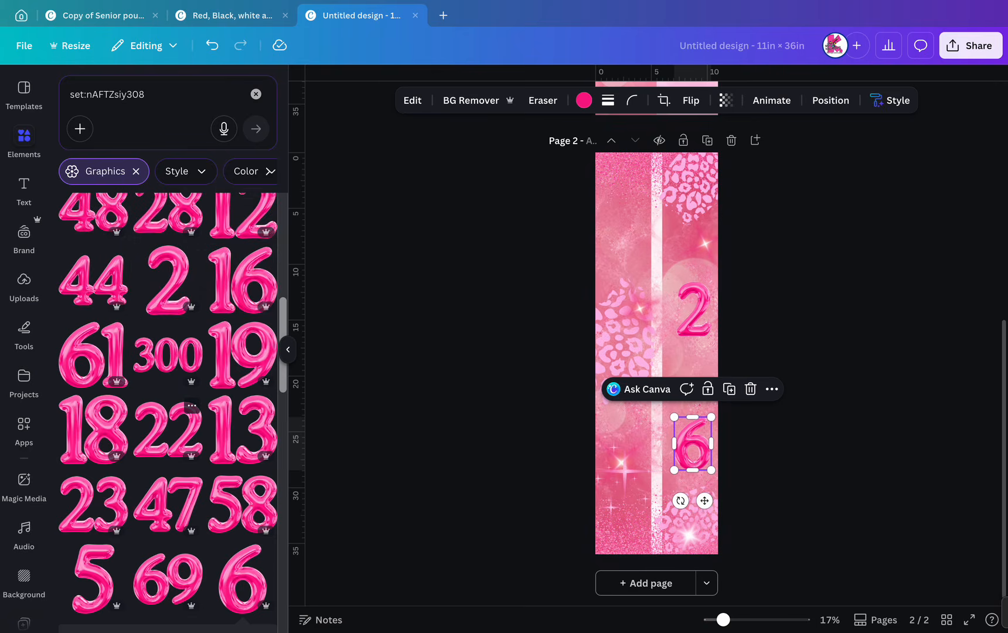
scroll(176, 410, up, 5)
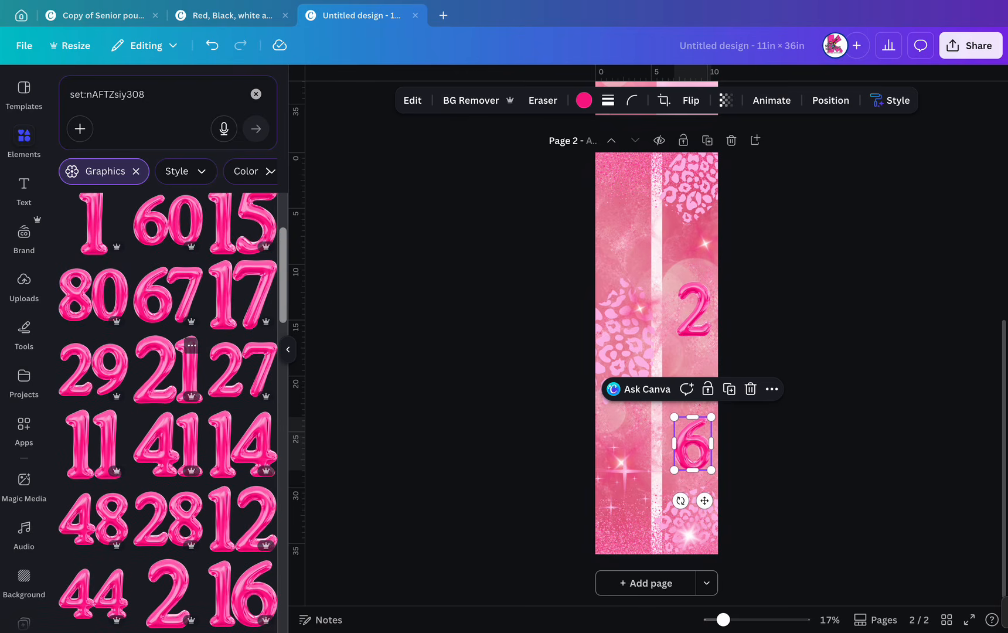
scroll(188, 352, up, 2)
click(242, 295)
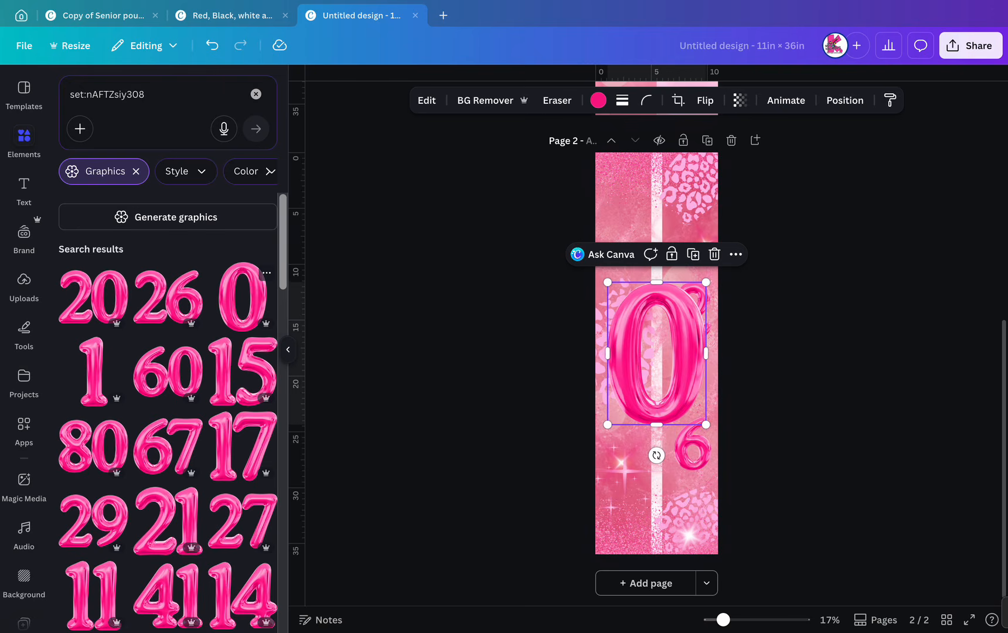
drag(657, 352, 631, 353)
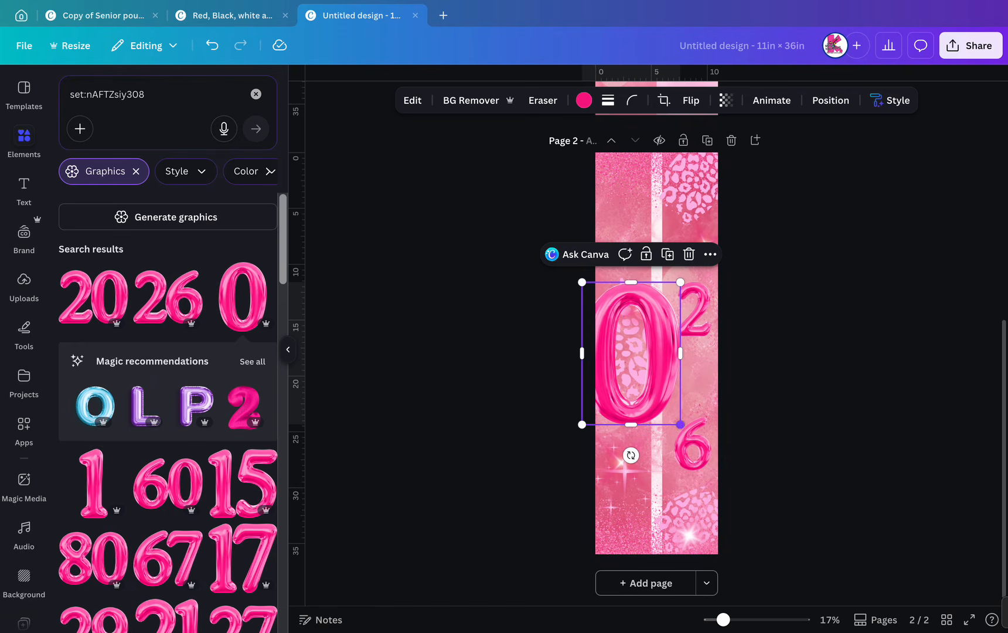
drag(679, 424, 635, 355)
drag(607, 319, 684, 353)
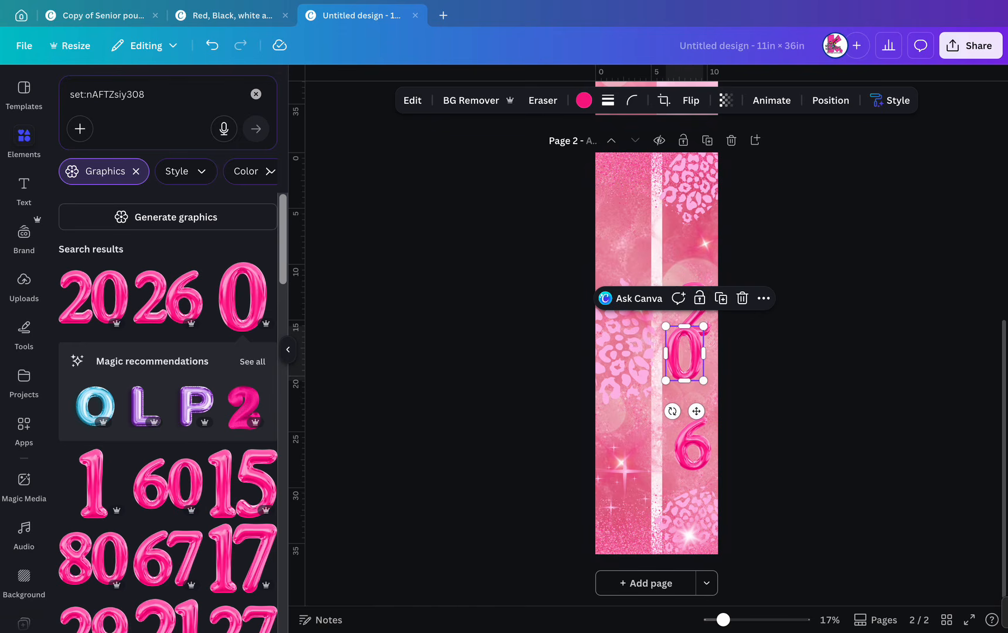
Duplicate the balloon 2, place the copy below the 0, and move the 6 up beneath it to stack 2026.
click(694, 314)
click(730, 254)
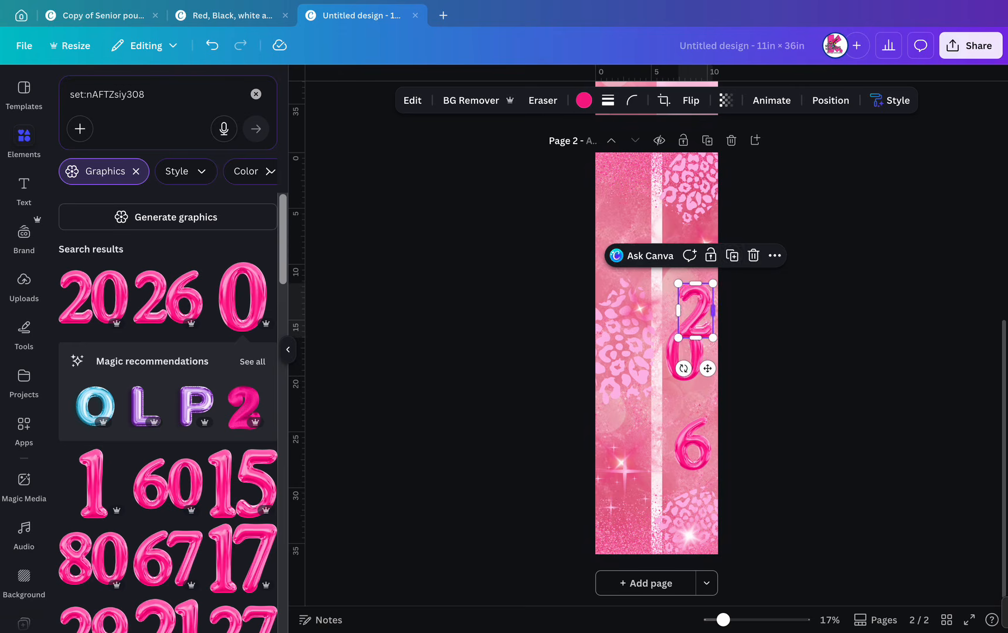
drag(697, 312, 698, 386)
click(692, 446)
drag(693, 446, 684, 414)
Move the balloon 6 to the top of page 2's layer order, above the other numbers.
click(830, 100)
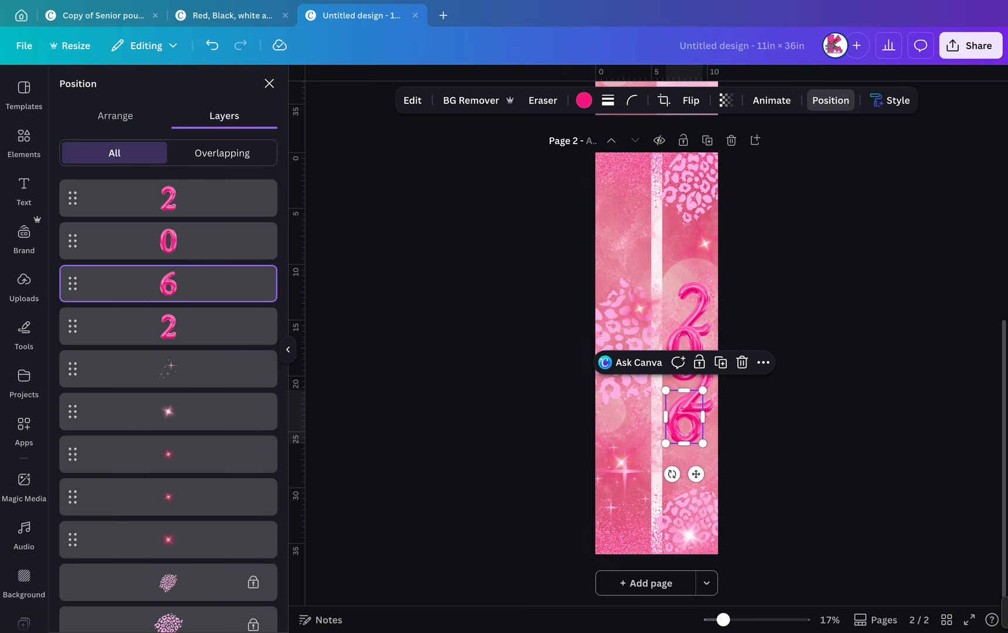
drag(168, 283, 168, 198)
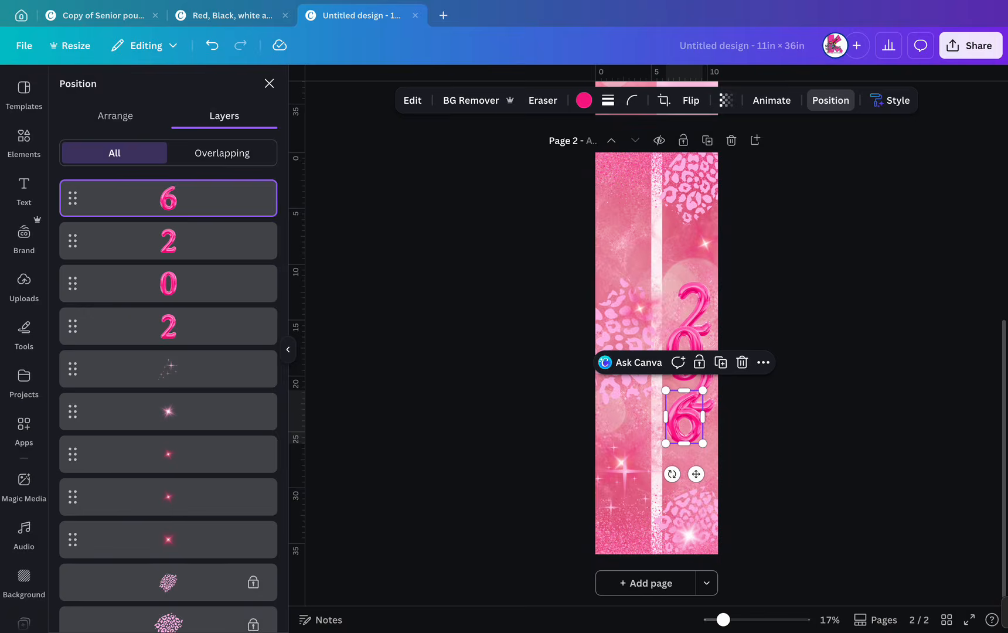
key(Escape)
Nudge the balloon 6 slightly down to even out its overlap with the 2 above, then deselect it.
scroll(656, 402, up, 1)
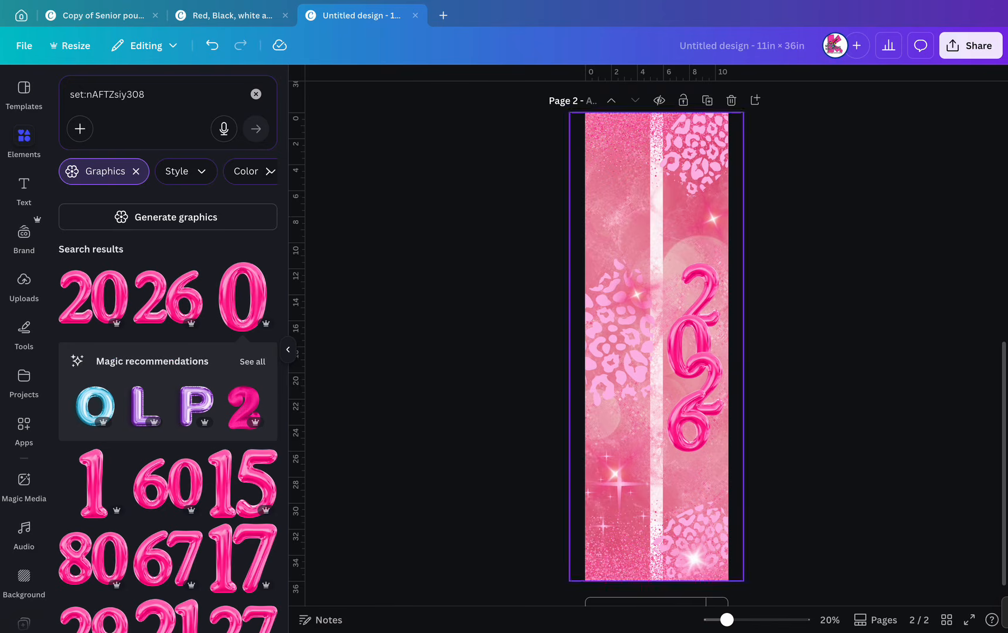
click(689, 420)
drag(689, 420, 689, 426)
key(Escape)
scroll(657, 478, down, 1)
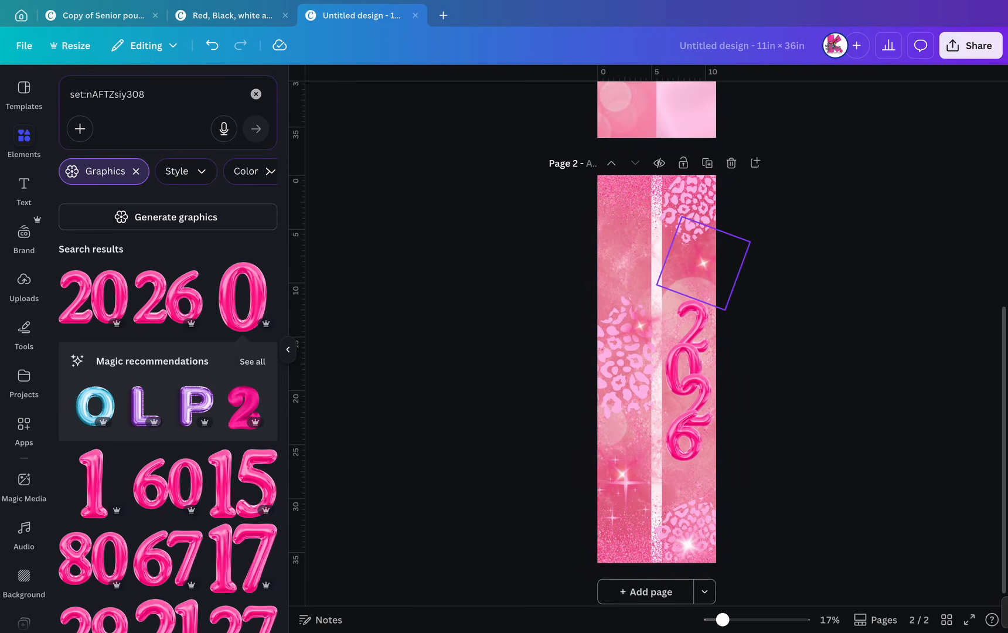
Lock the page-sized background image on page 2, and group the four balloon numbers of the 2026 stack.
click(627, 252)
click(671, 147)
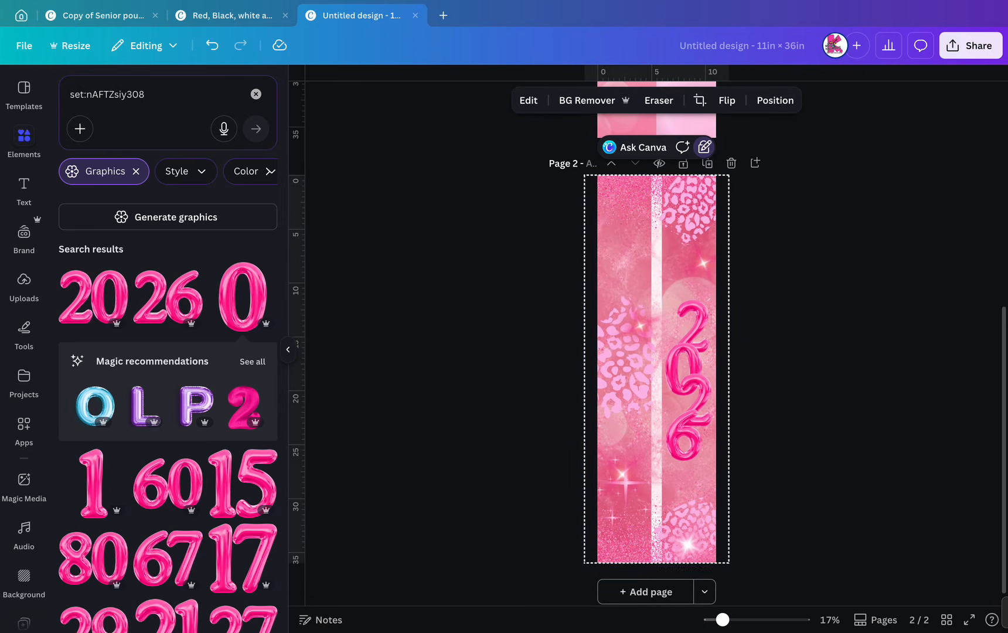
drag(726, 327, 687, 461)
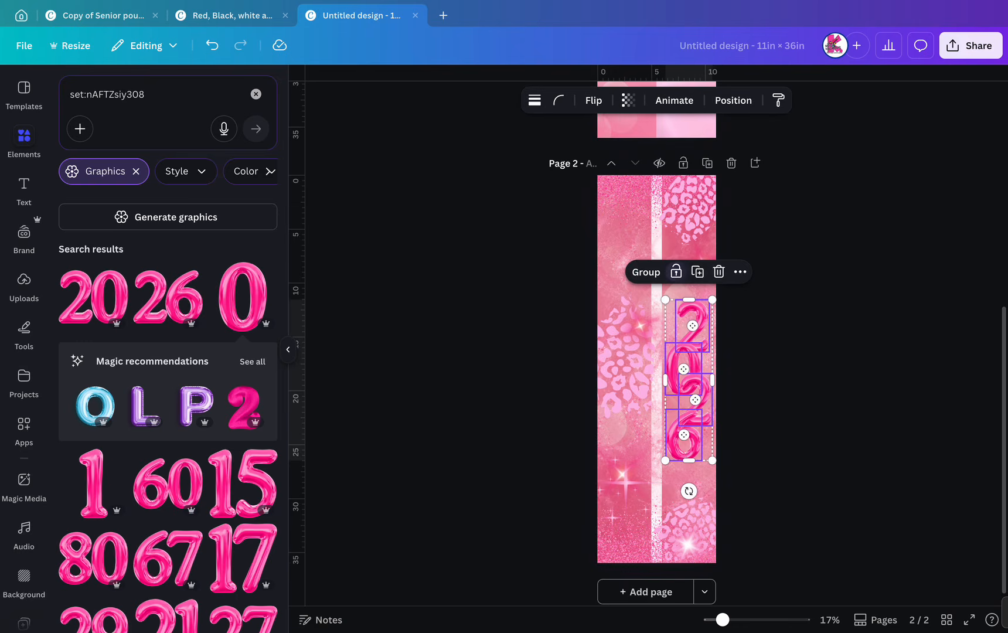
click(645, 272)
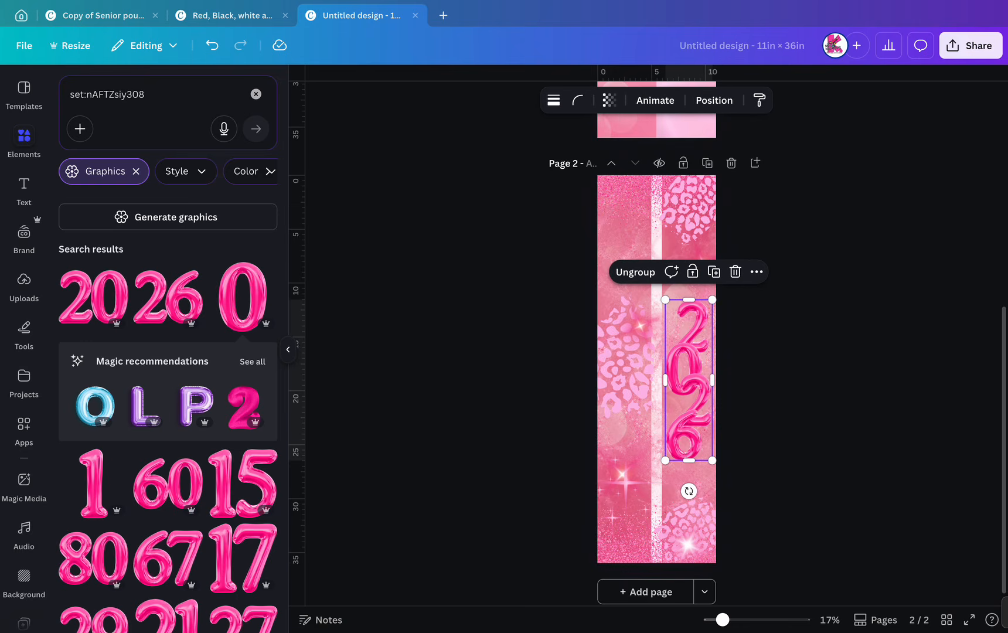
Shrink the grouped balloon 2026 to about 12 in tall, center it on the right band, and deselect it.
drag(711, 299, 706, 317)
drag(687, 388, 688, 377)
scroll(688, 393, up, 3)
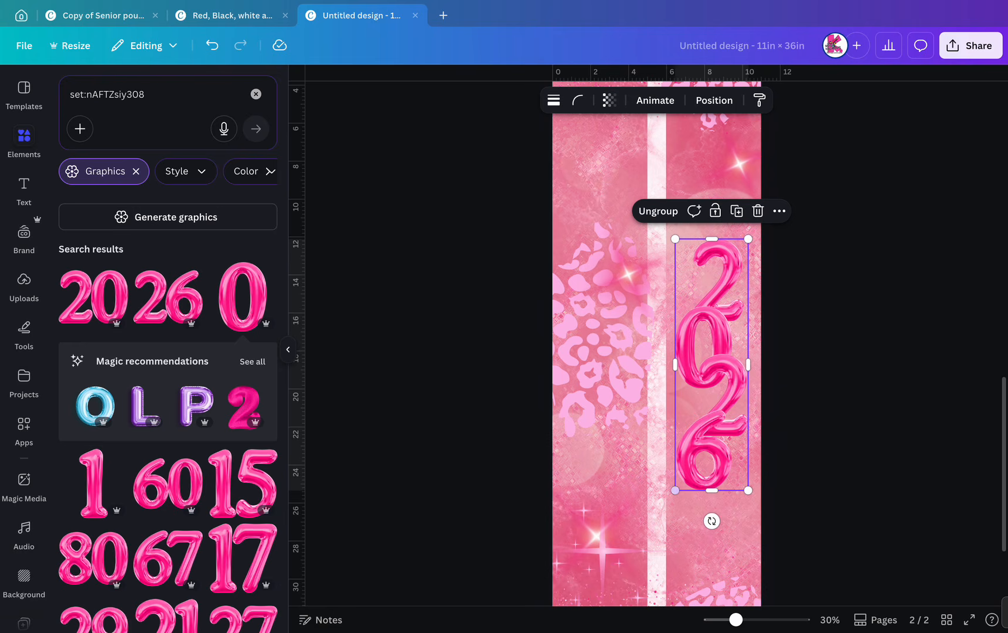
drag(675, 490, 679, 473)
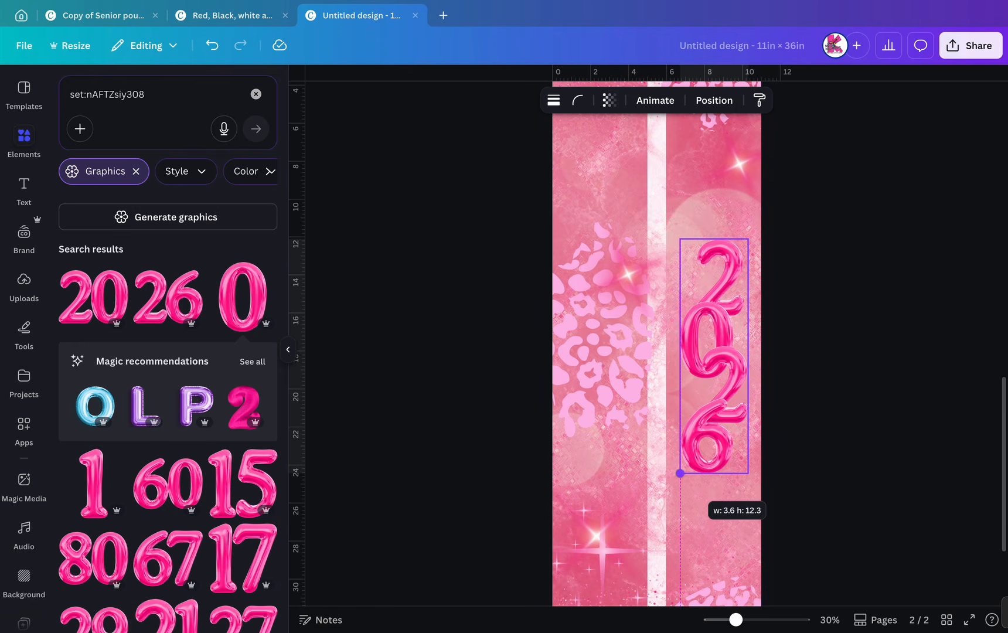
drag(680, 473, 682, 466)
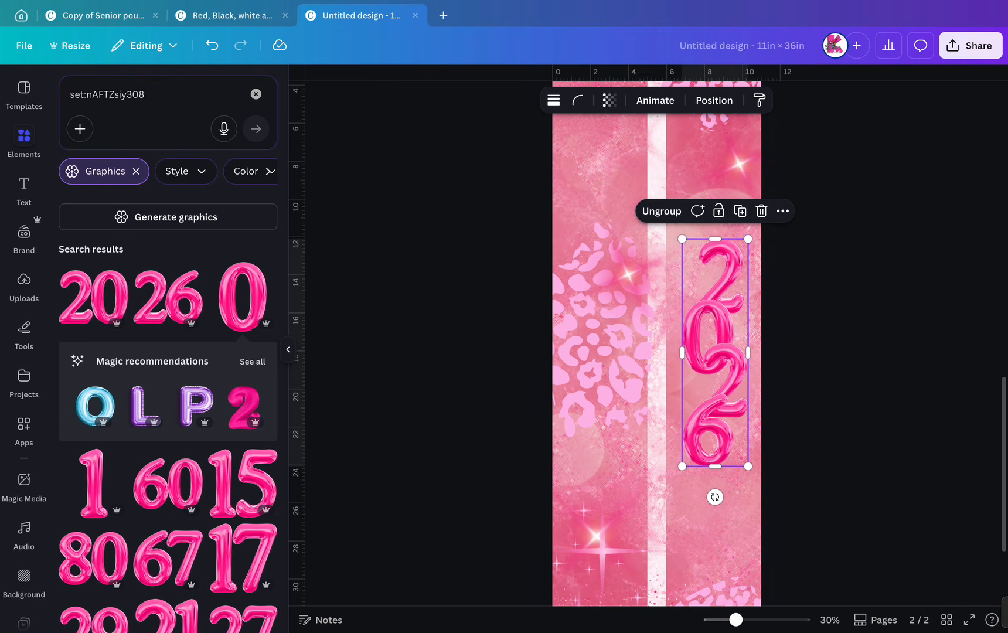
drag(715, 353, 712, 351)
key(Escape)
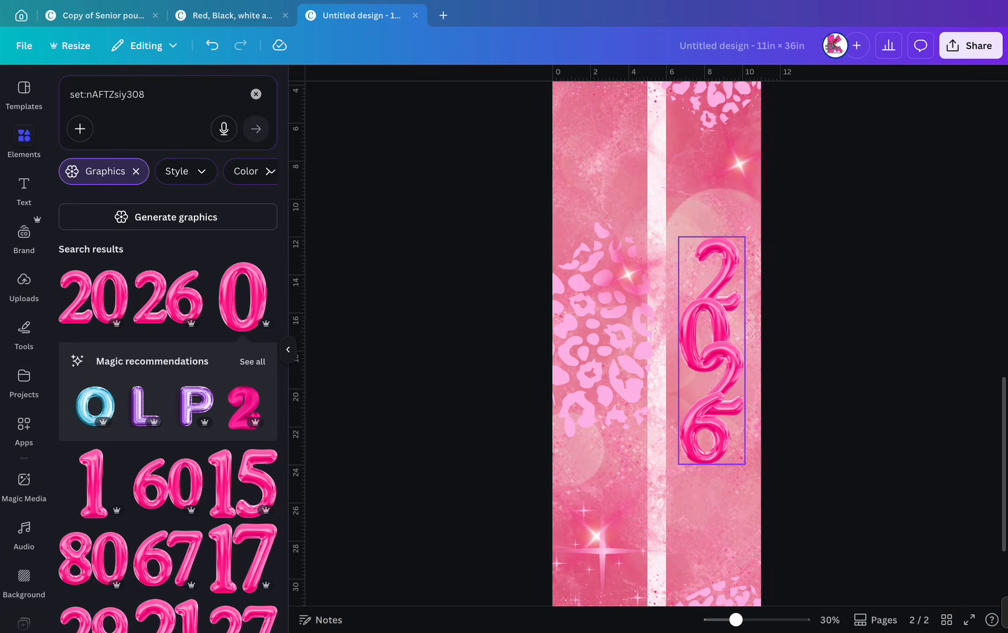
scroll(711, 413, up, 2)
scroll(712, 413, down, 2)
scroll(711, 413, up, 2)
scroll(712, 413, down, 4)
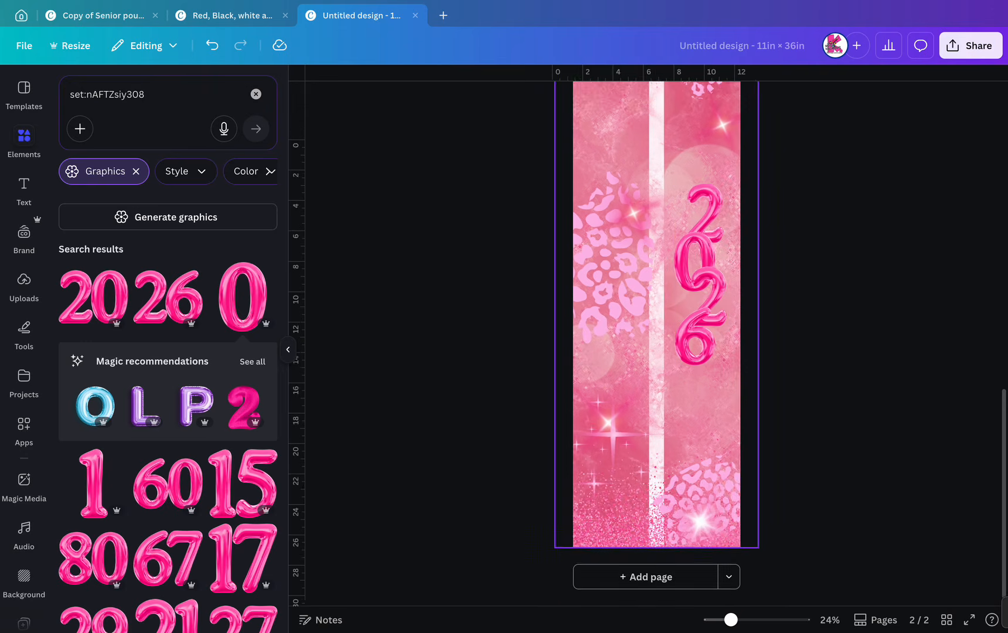
scroll(656, 316, down, 1)
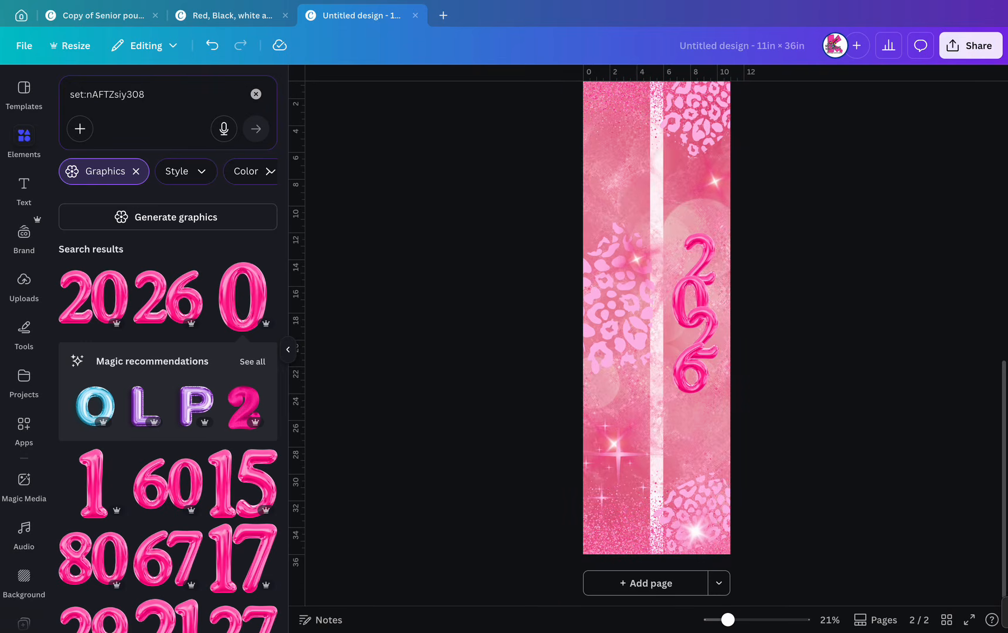
scroll(604, 468, up, 2)
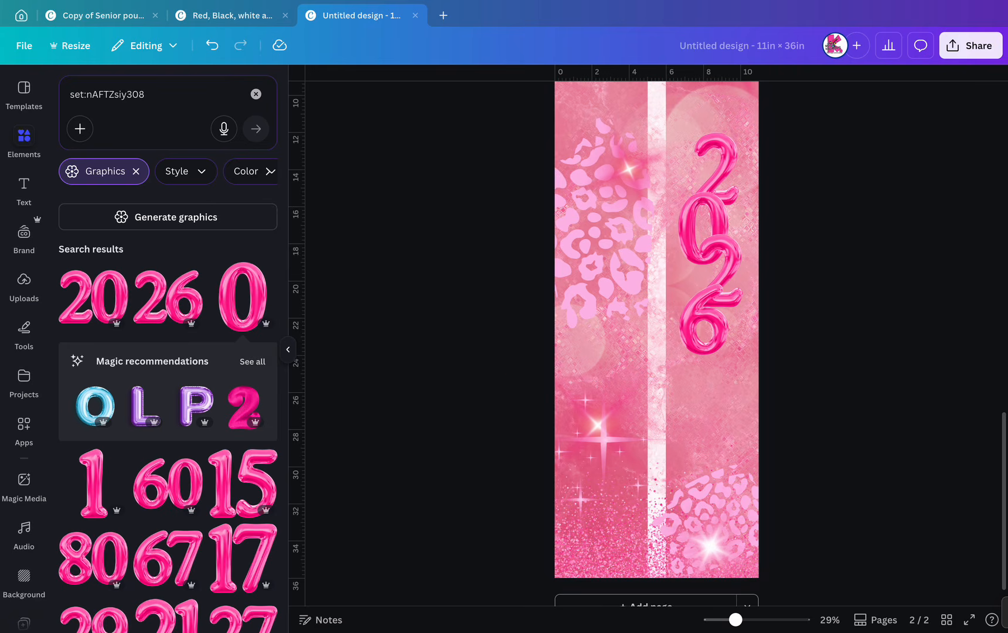
Try the furry hot pink 2 from the recommended graphics on page 2, and delete it again.
click(243, 404)
drag(656, 243, 655, 299)
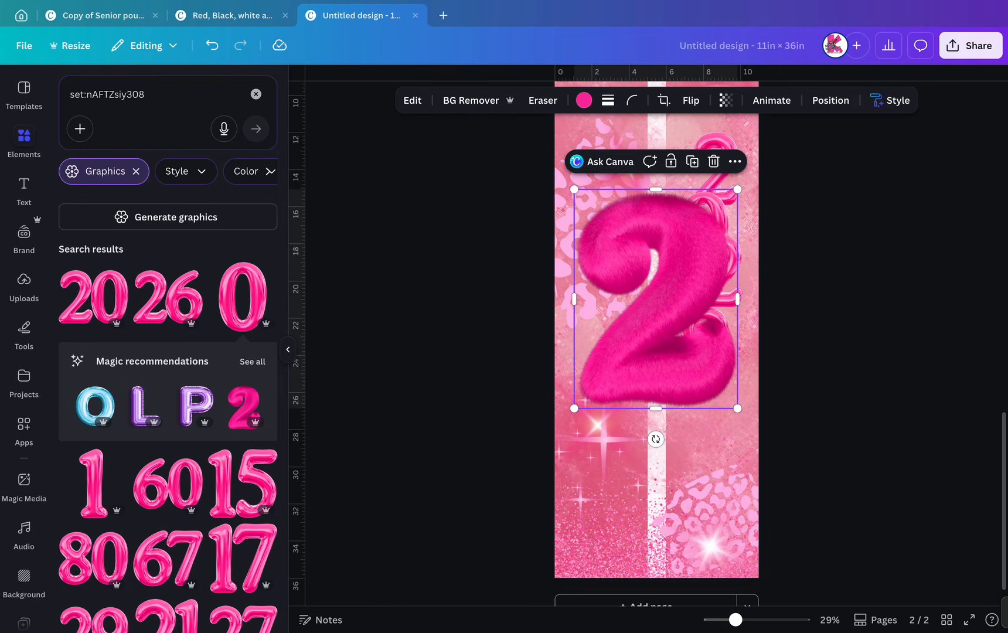
click(735, 161)
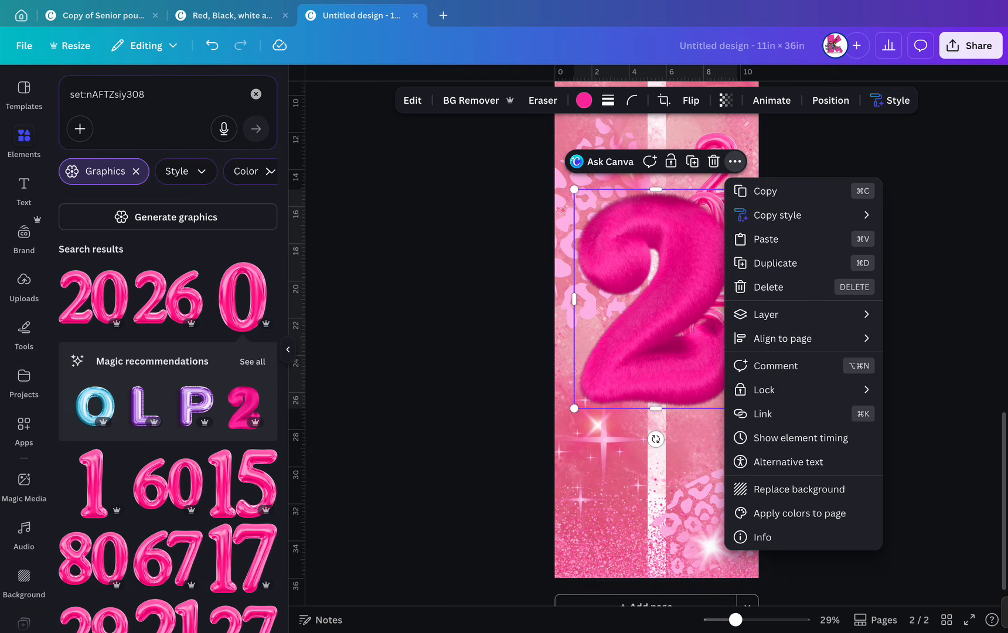
click(713, 162)
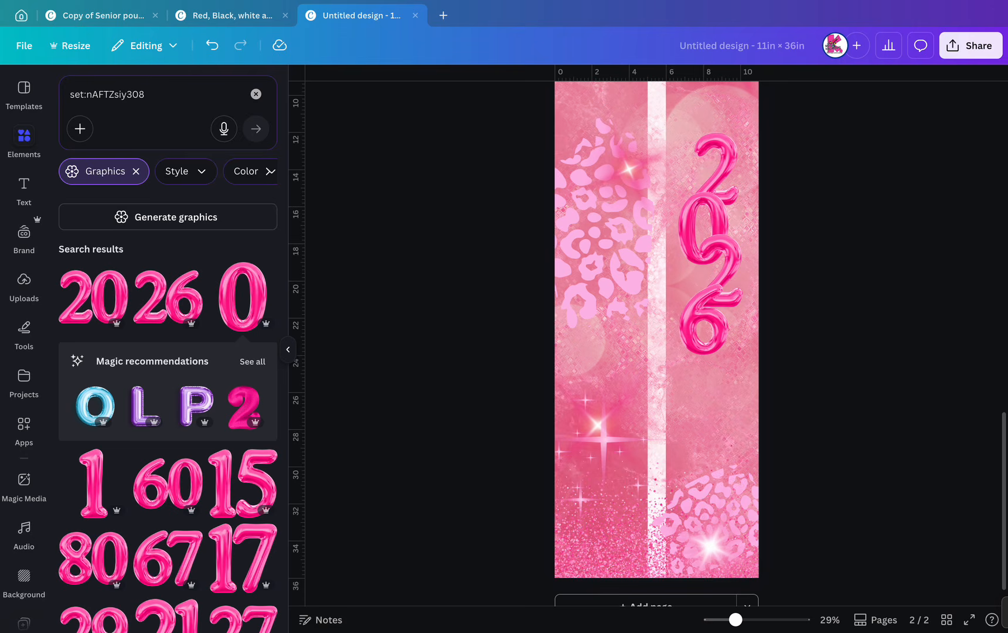
scroll(94, 293, down, 3)
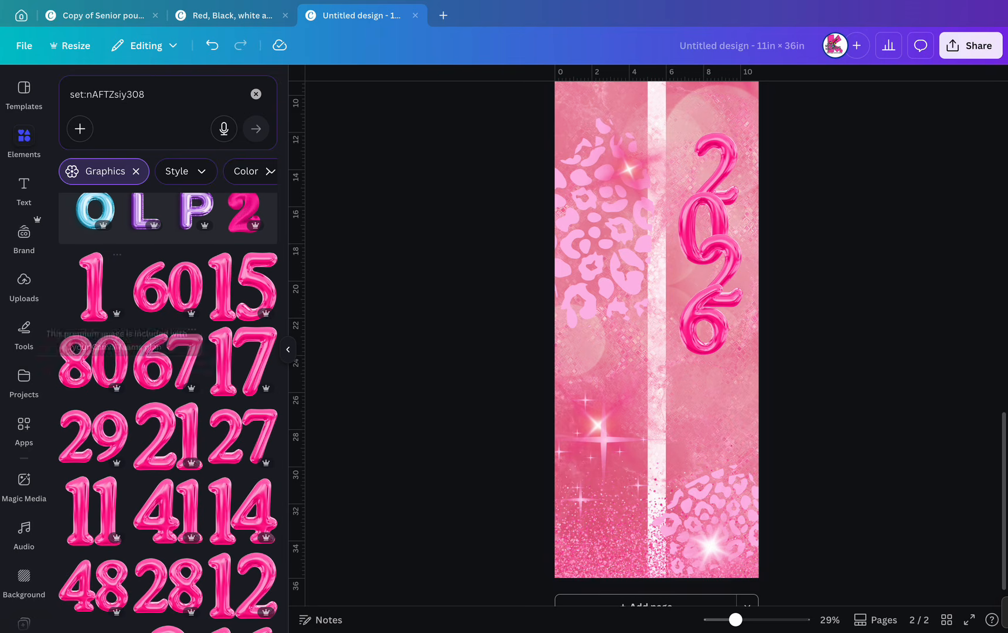
scroll(167, 351, down, 3)
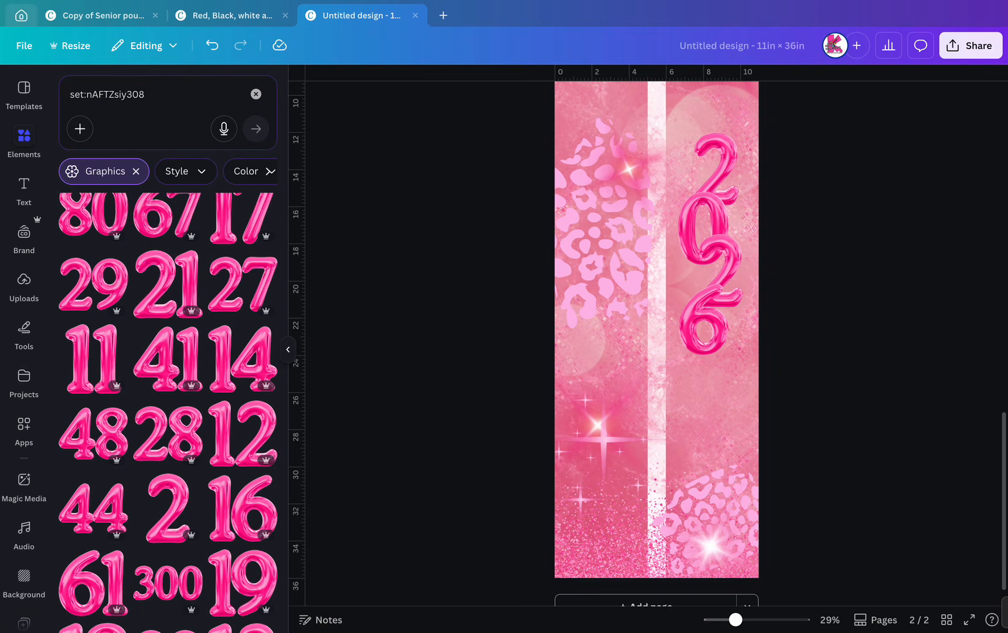
Switch to the Canva home page and set Canva AI to image generation.
click(21, 15)
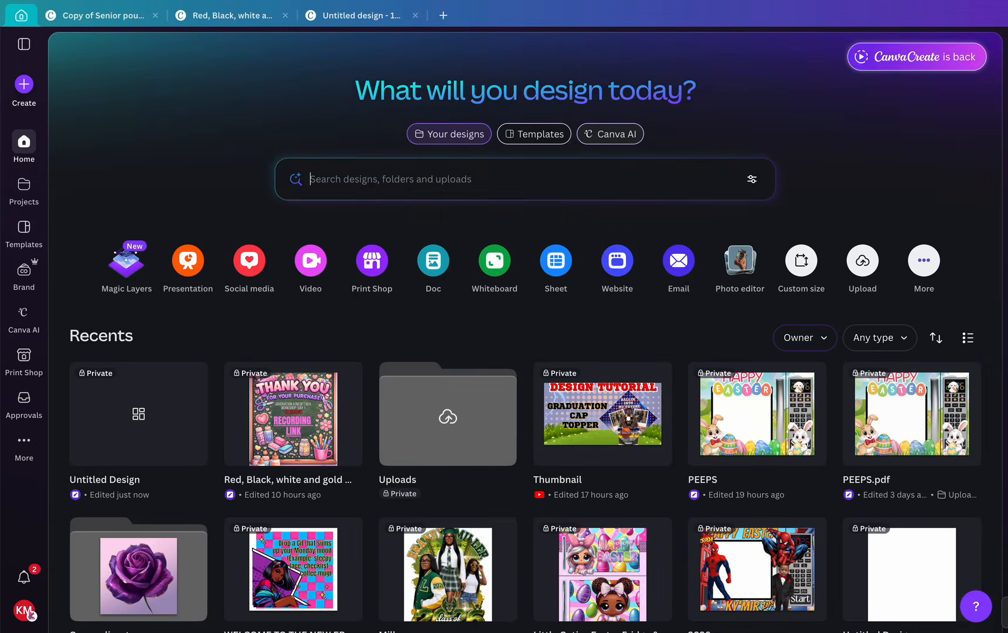
click(609, 134)
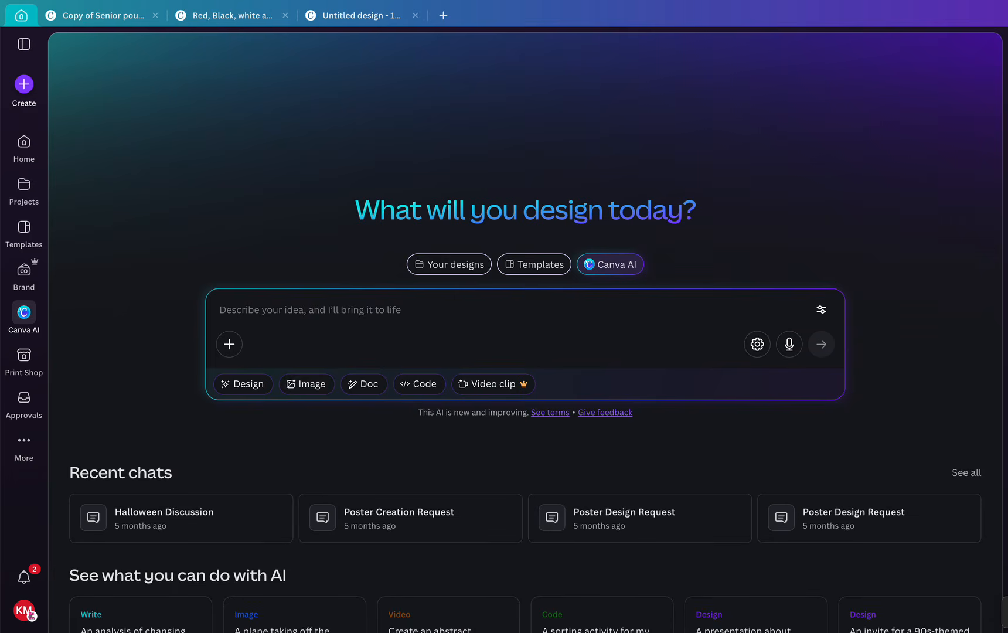
click(306, 384)
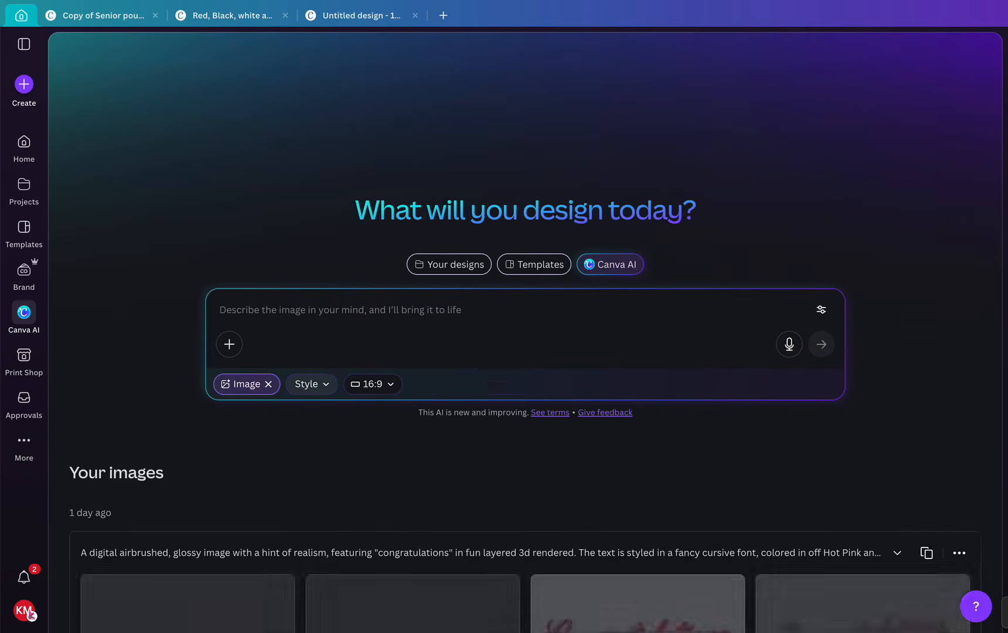
scroll(412, 425, down, 3)
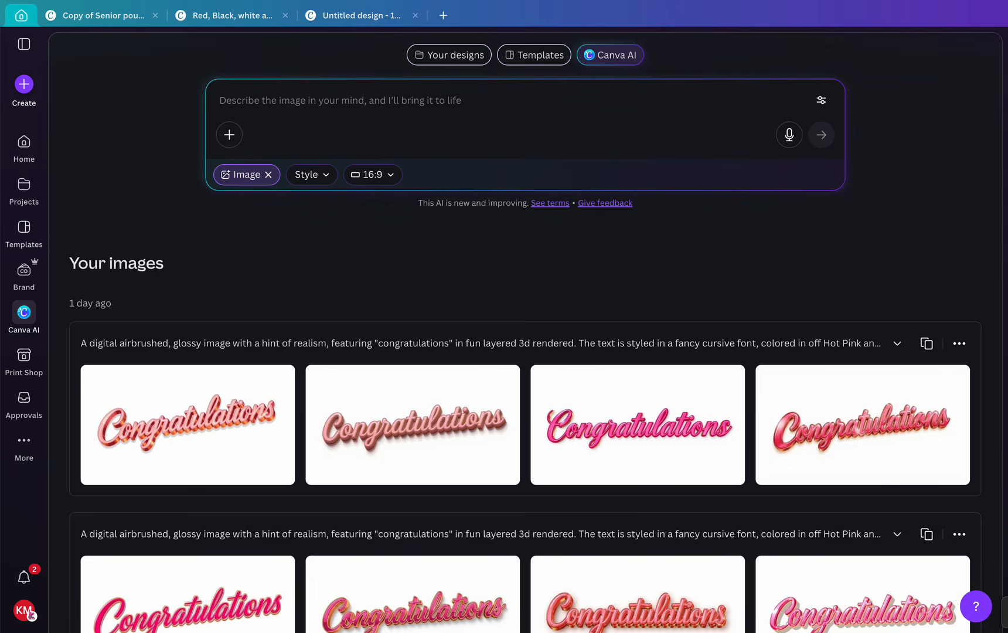
Begin the image prompt with "a digital airbrushed glossy image featuring a really cute and girl "2026" in a fun layered 3d rendered style.".
text(a digi)
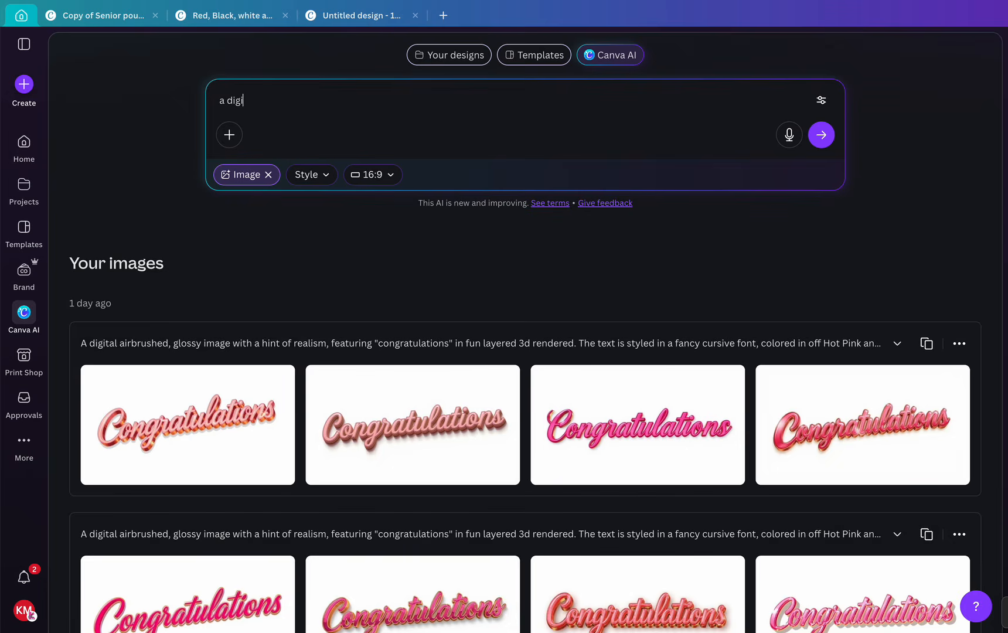
text(tal airbrushed glossy image)
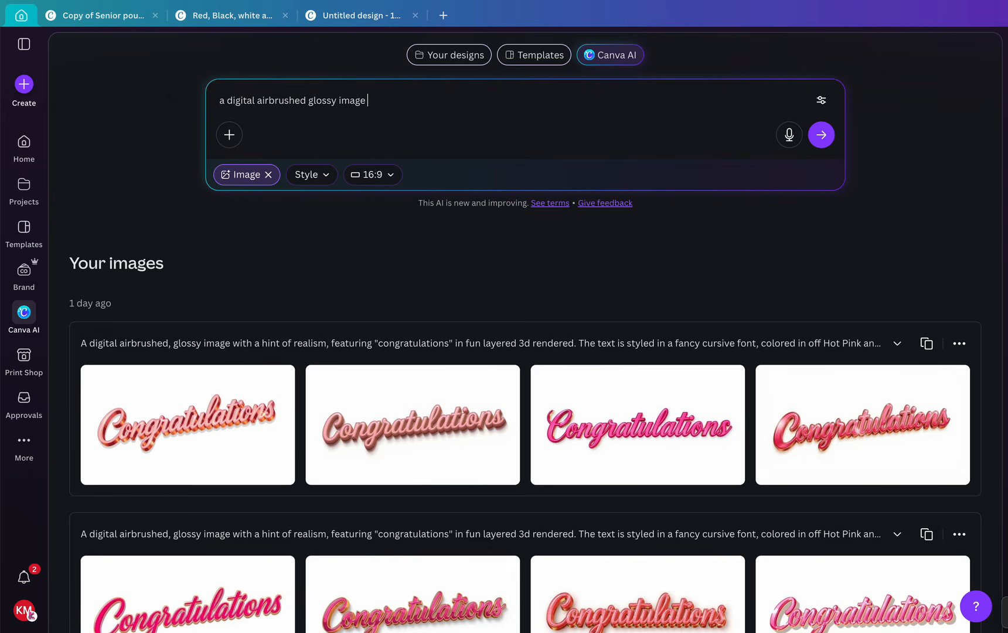
text( featuring a really cute and girl)
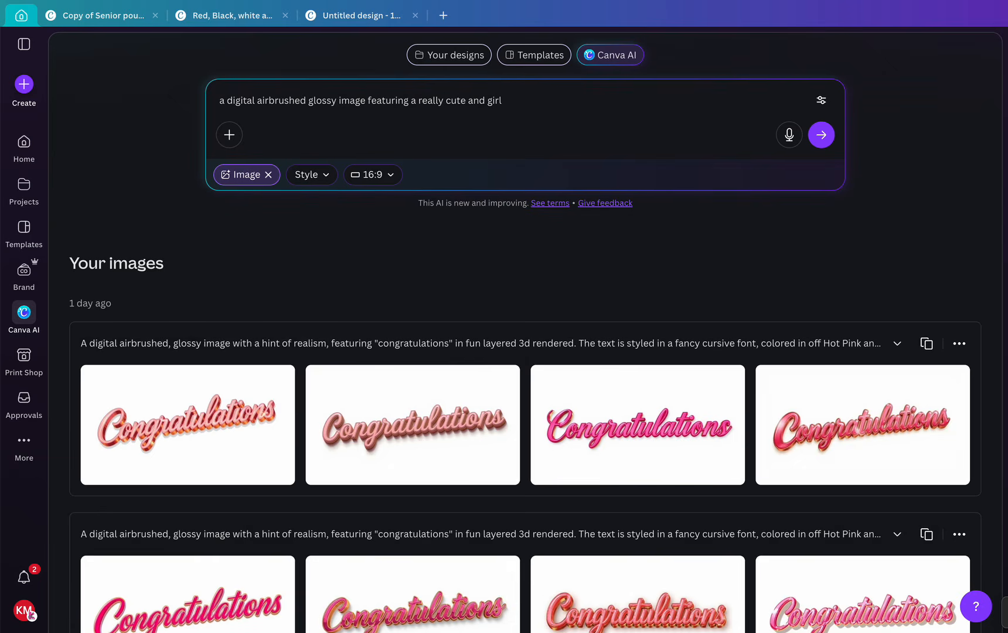
text( "2026" in a fun layered 3d rendered)
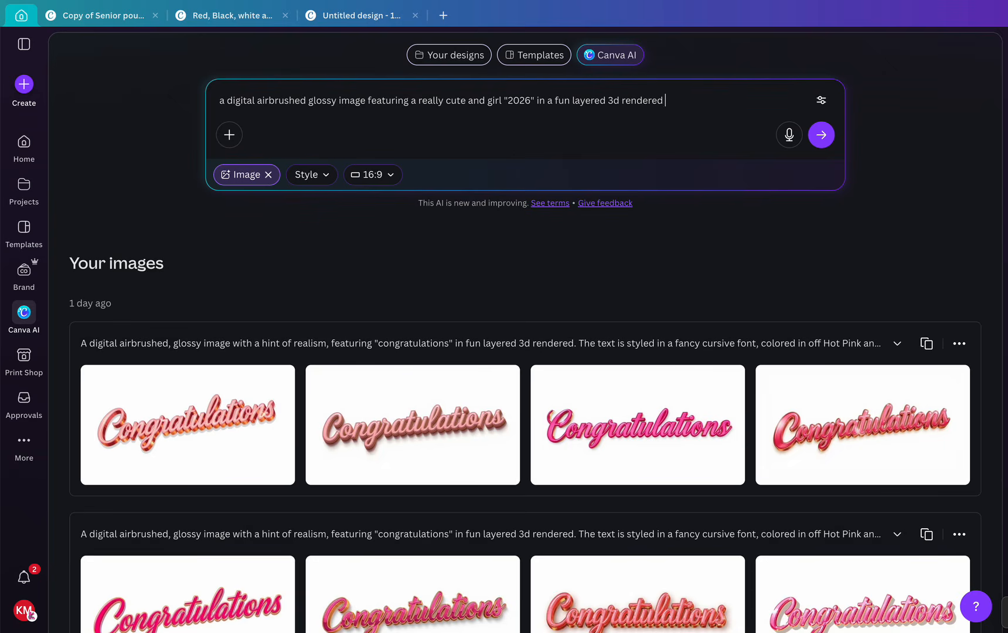
text( sty)
text(le image)
text(.)
key(BackSpace)
key(BackSpace)
key(BackSpace)
key(BackSpace)
key(BackSpace)
key(BackSpace)
key(BackSpace)
text(.)
Complete the prompt with "the colors are different shades of pinks with shimmer and glitter on a transparent background." and submit it.
text(on a)
key(BackSpace)
key(BackSpace)
key(BackSpace)
key(BackSpace)
key(BackSpace)
text(the cl)
key(BackSpace)
text(olors are different)
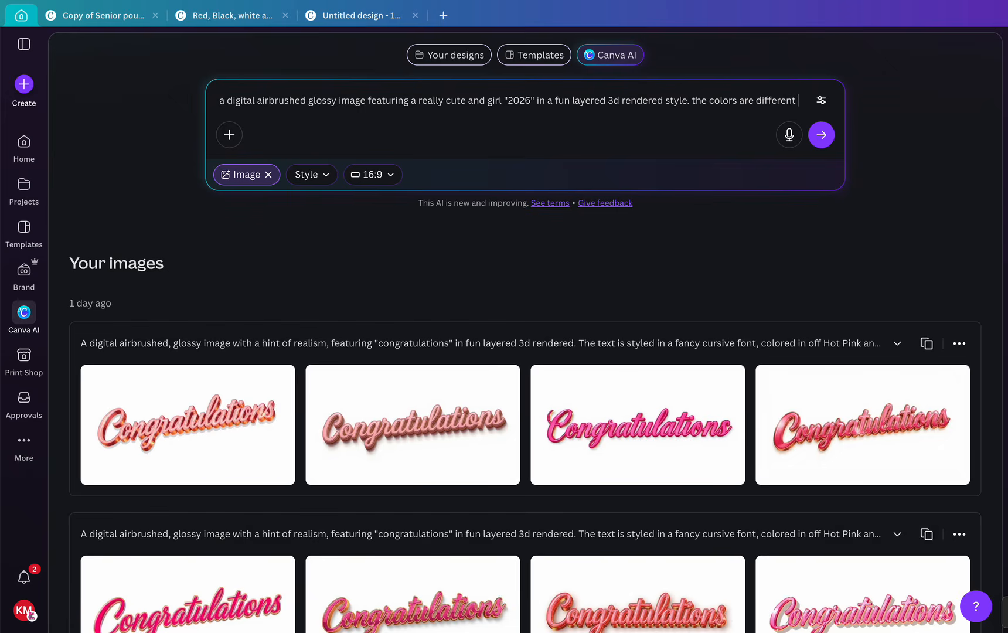
text( shades of)
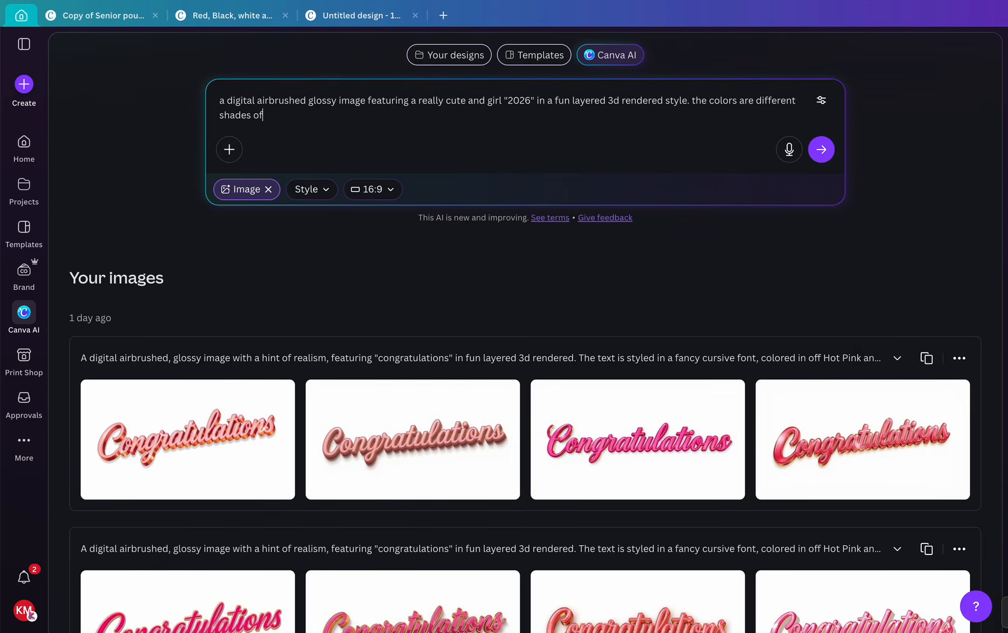
text( pinks with shimmer and)
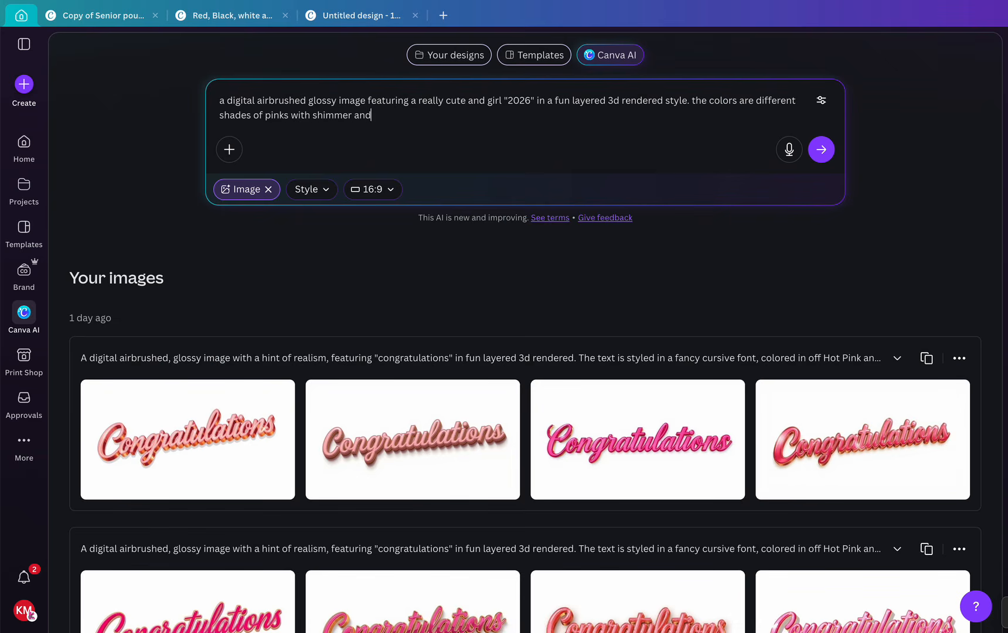
text( glitter on a tras)
text(parent)
key(BackSpace)
key(BackSpace)
key(BackSpace)
key(BackSpace)
key(BackSpace)
key(BackSpace)
key(BackSpace)
key(BackSpace)
text(nsparent background.)
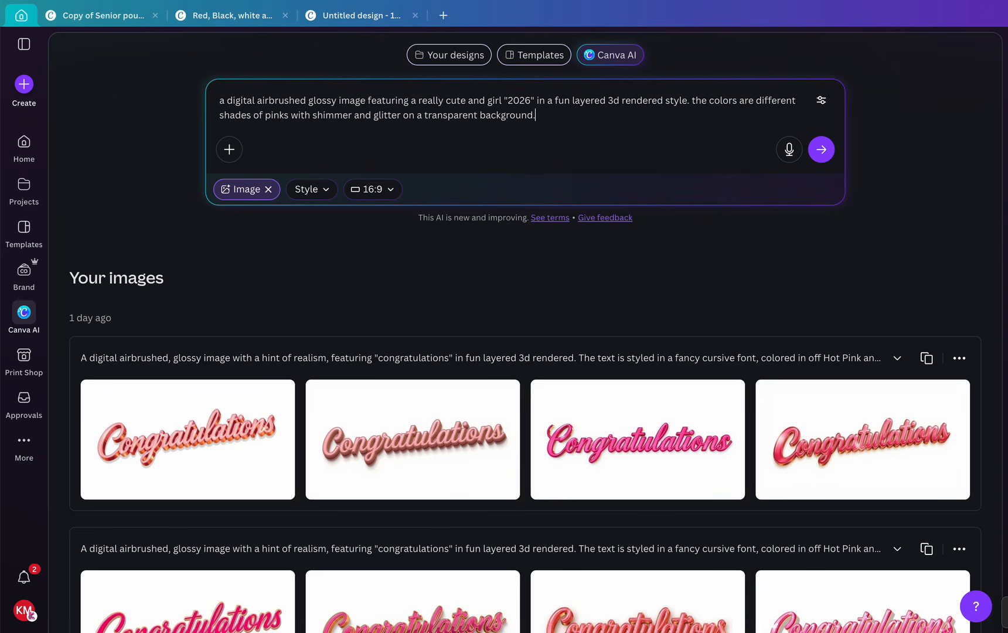
key(Return)
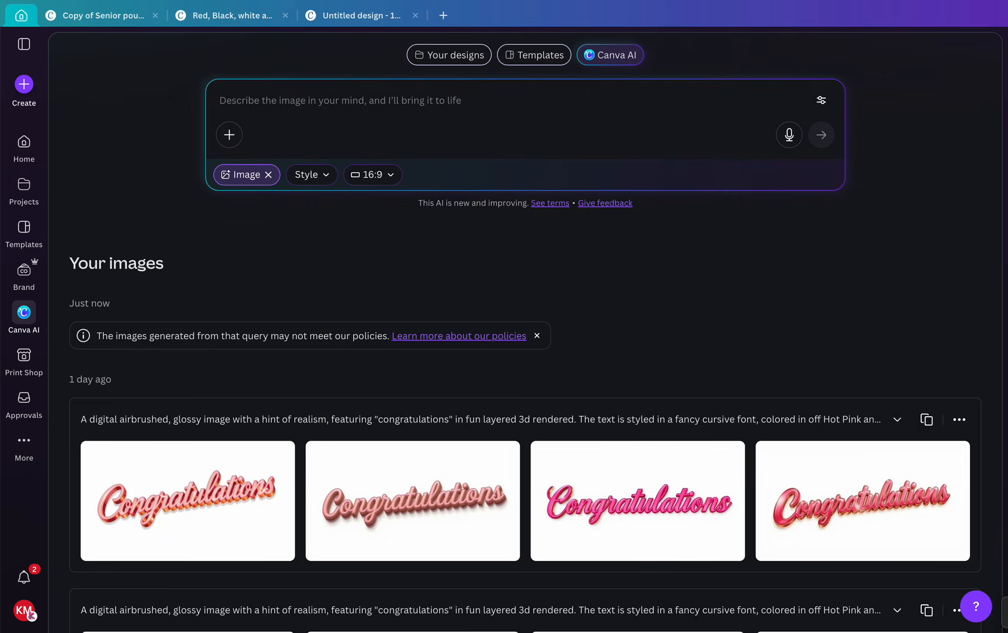
Start a new image prompt: "a digital airbrushed glossy image featuring the text "2026" in a cute, fun and girly 3d rendered style. the image is".
text(a digital)
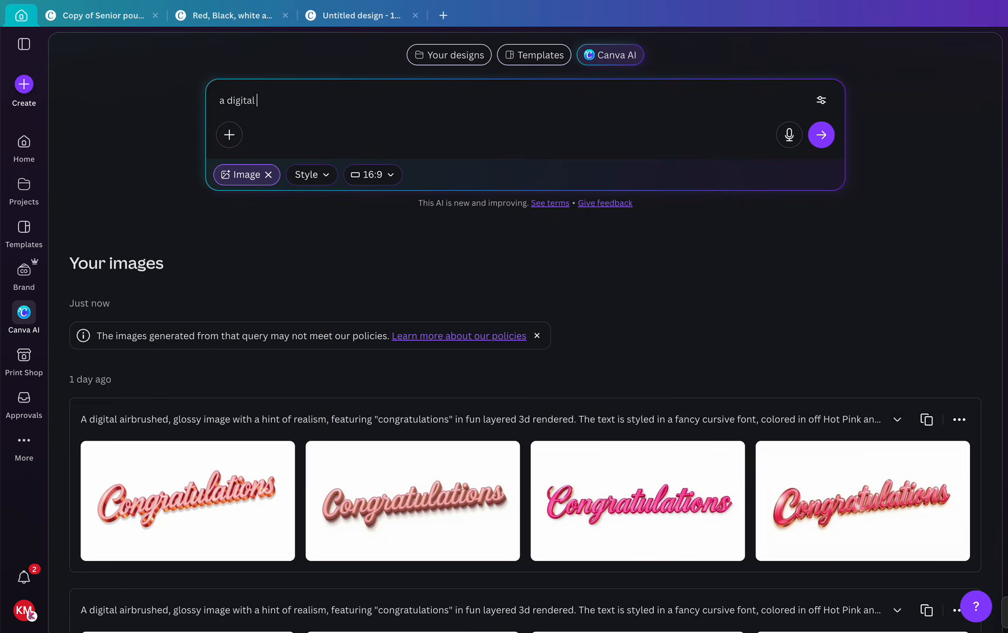
text( airbrushed glossy image)
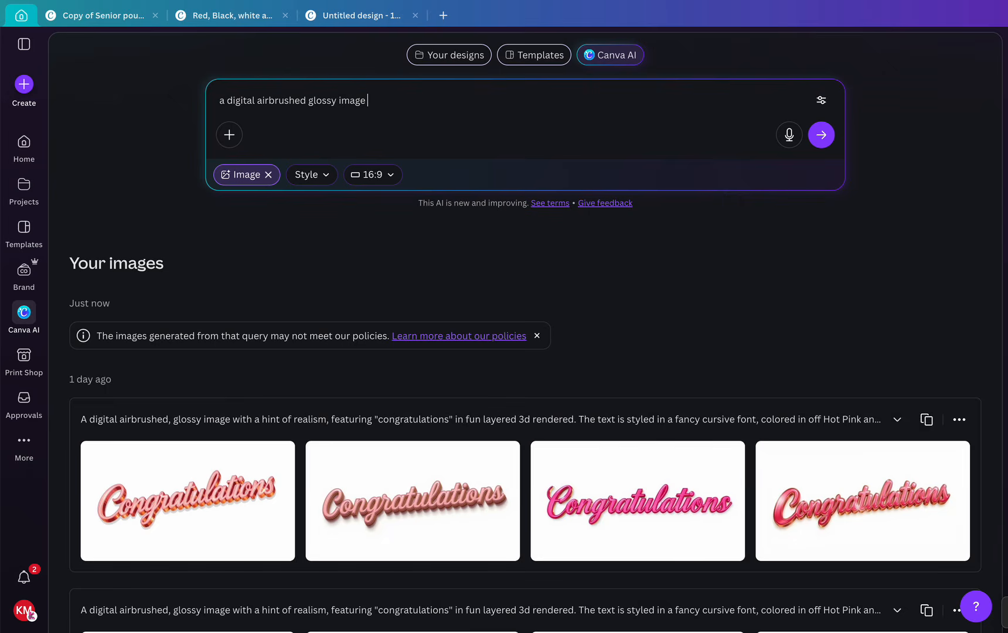
text(featuring the text "2026" in a cute)
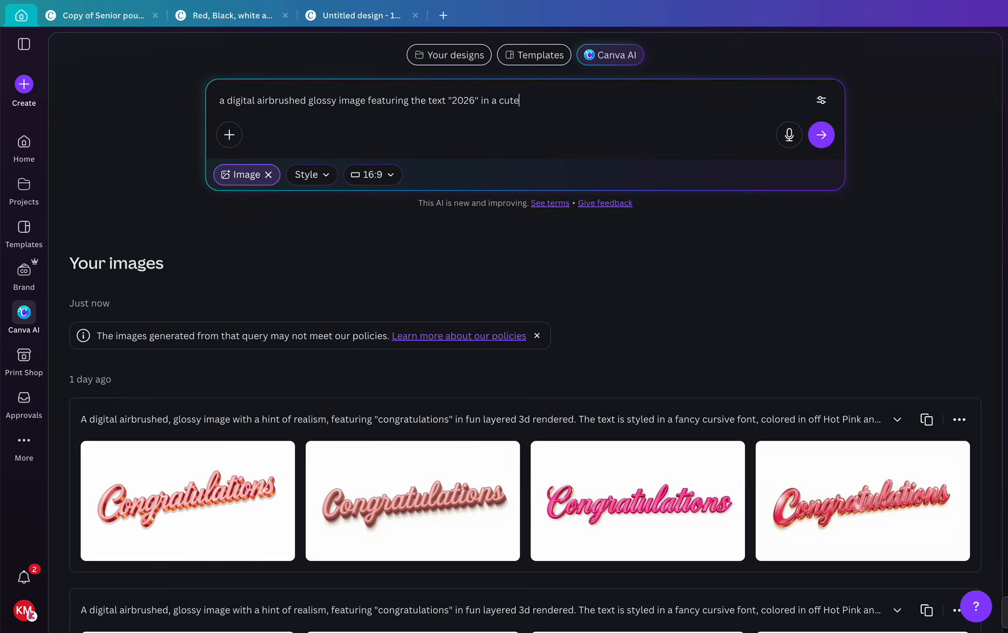
text(, fun and girly 3d rend)
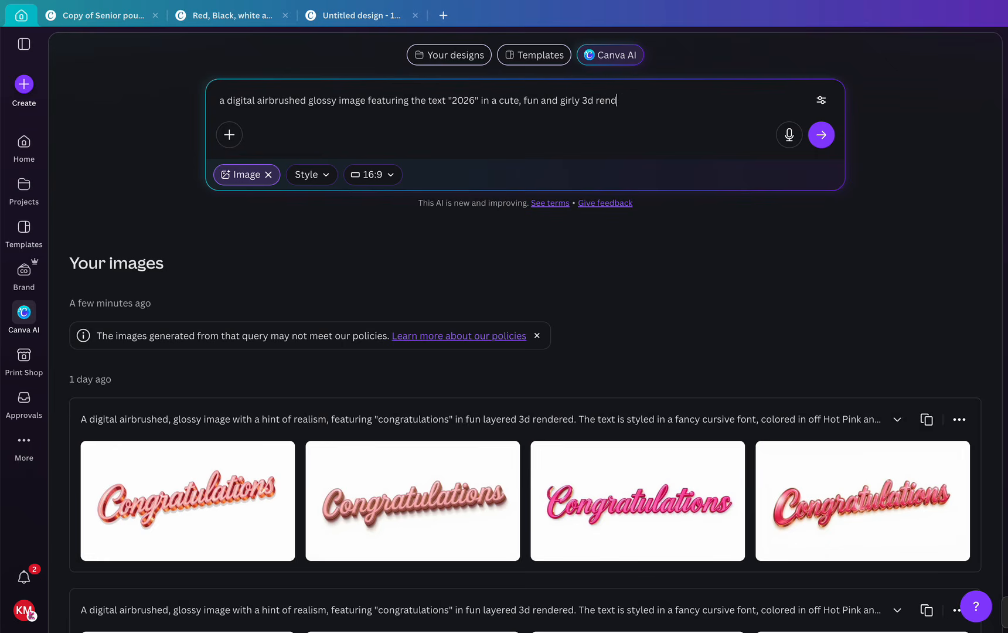
text(ered style. the image is)
Continue the image prompt with "styled in a girly font using different shades of pink".
key(BackSpace)
text(s styled)
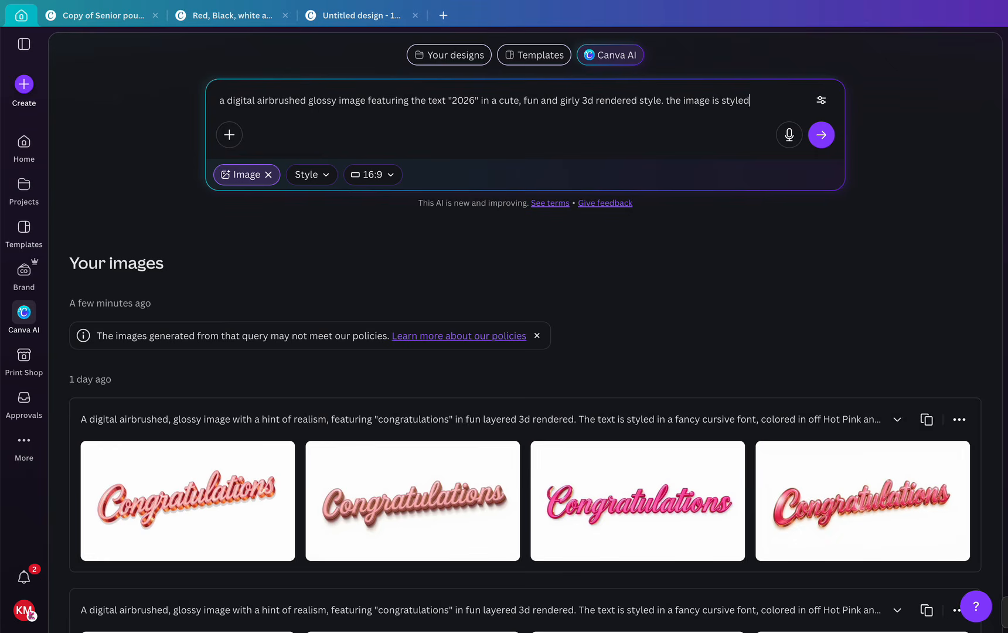
text( in a girly font)
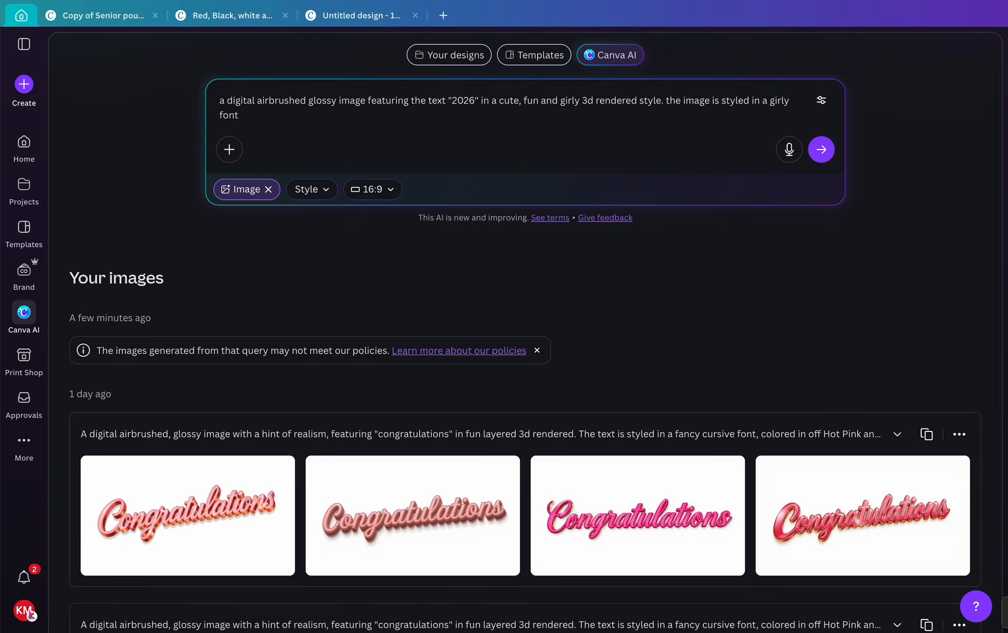
text( using colors)
key(BackSpace)
key(BackSpace)
key(BackSpace)
key(BackSpace)
key(BackSpace)
key(BackSpace)
text(different shades of pink )
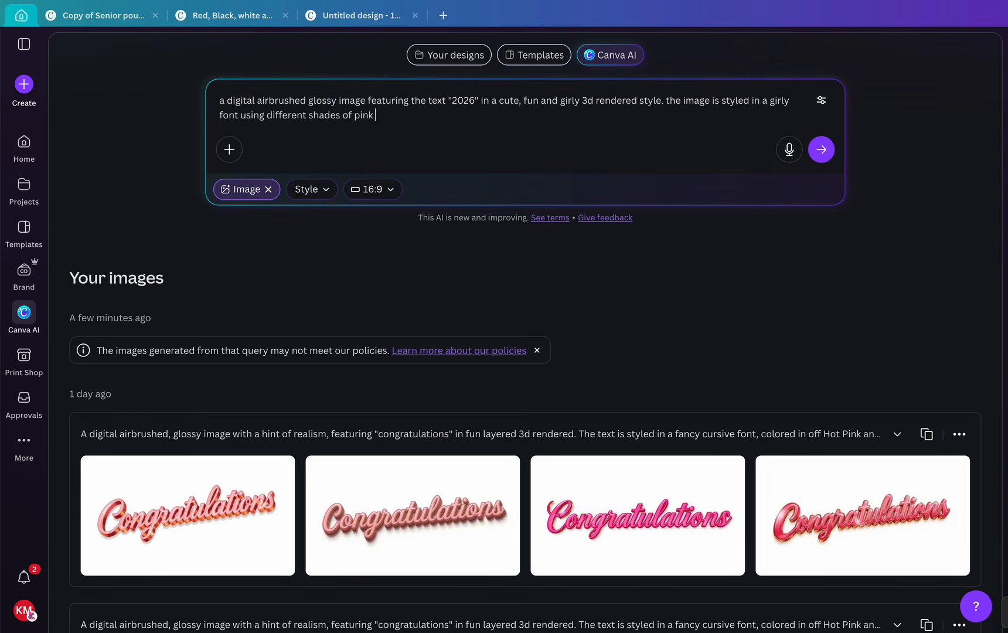
Complete the prompt with ", with elements of glitter and shimmer. the image is on a white background" and submit it.
text(, emb)
key(BackSpace)
key(BackSpace)
key(BackSpace)
text(with elements of glitter and)
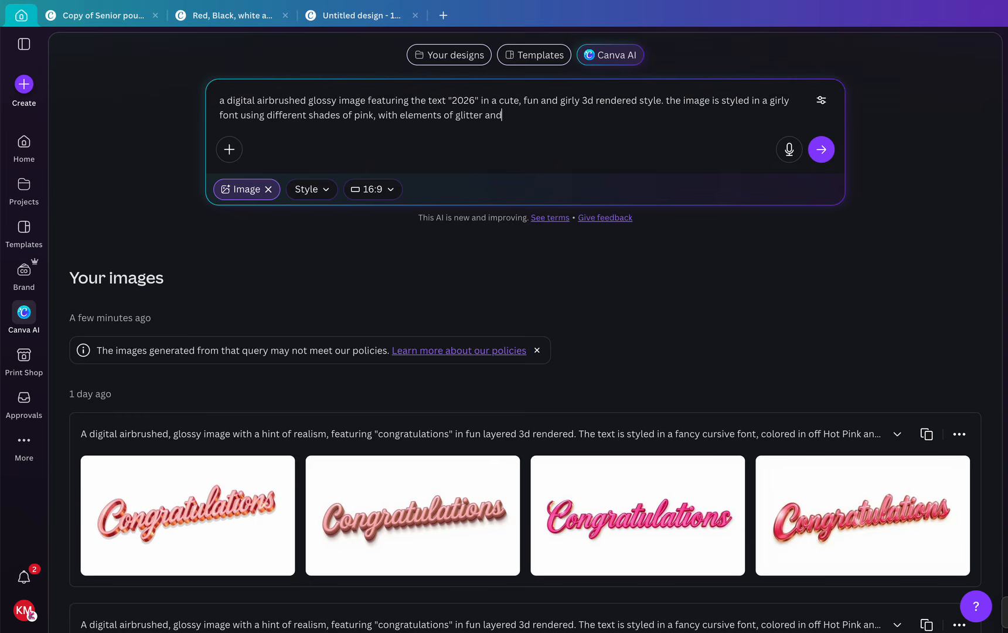
text( shimmer. the image is on a)
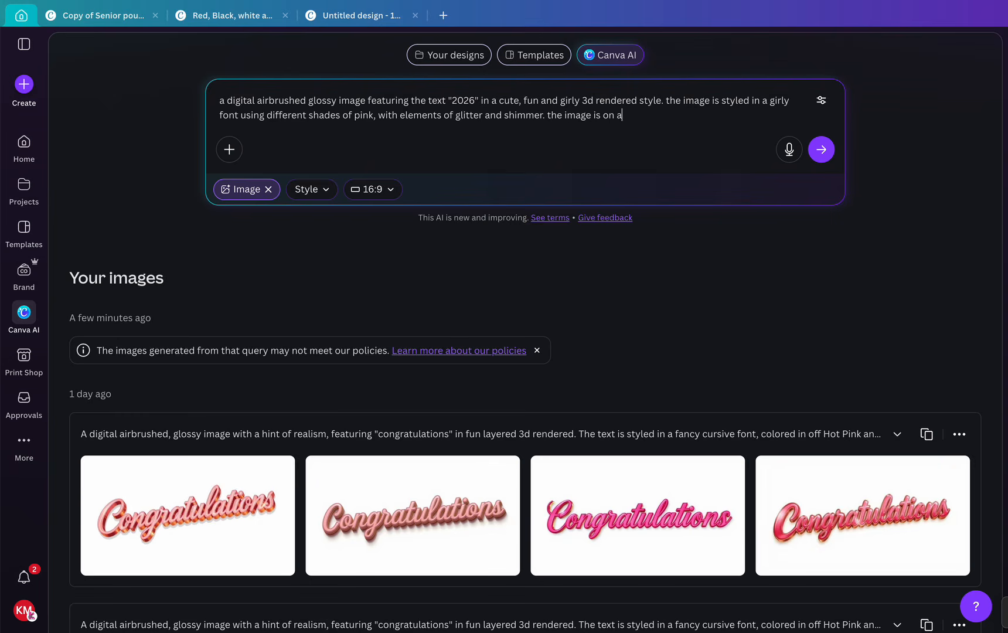
text( white backgrou)
text(nd)
key(Return)
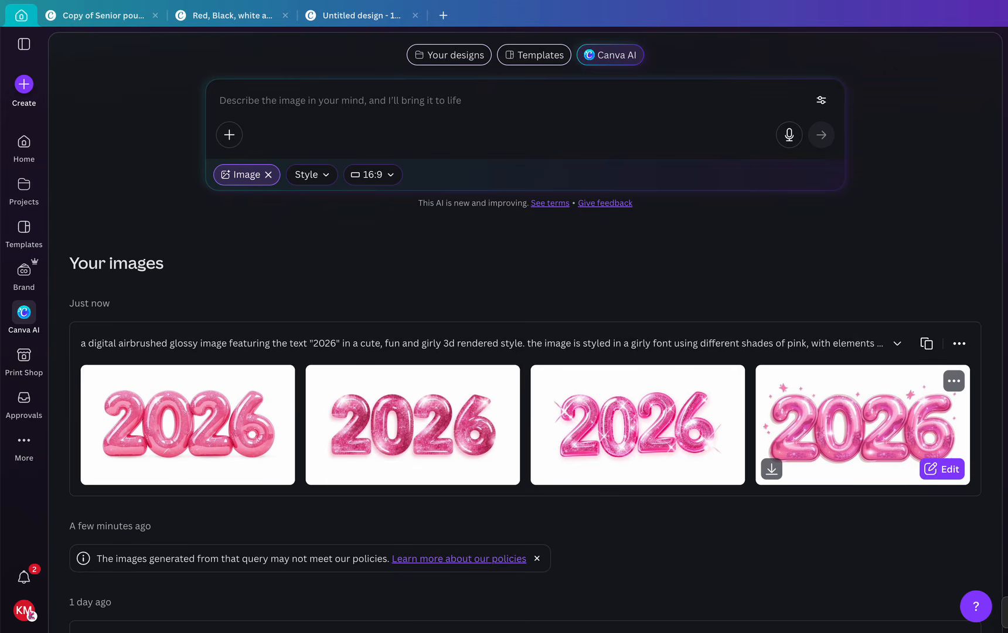
Start moving the fourth generated "2026" image, with the Canva cliparts folder under stickers as destination.
click(953, 381)
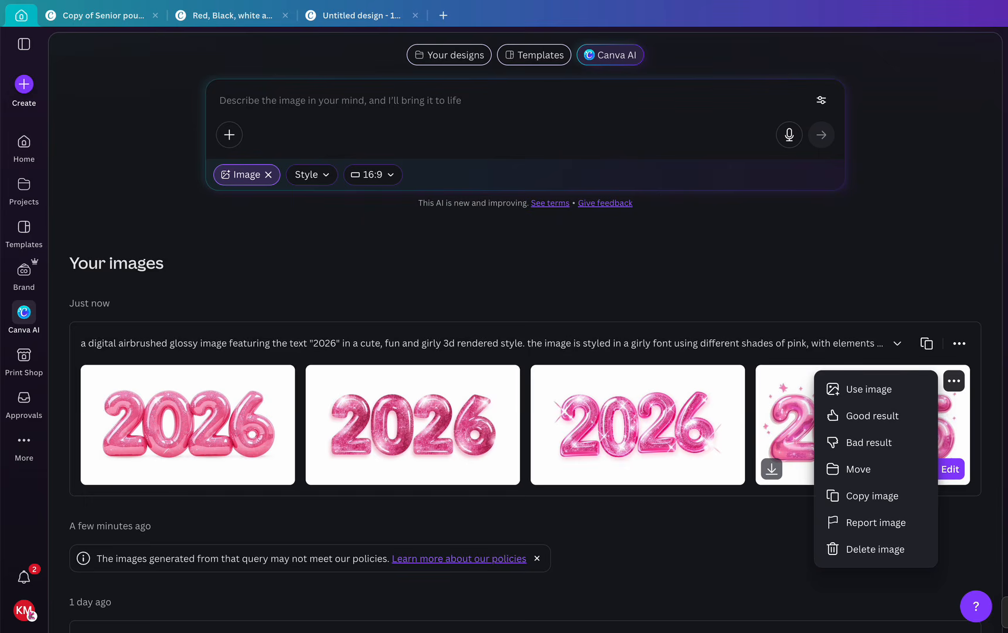
click(858, 469)
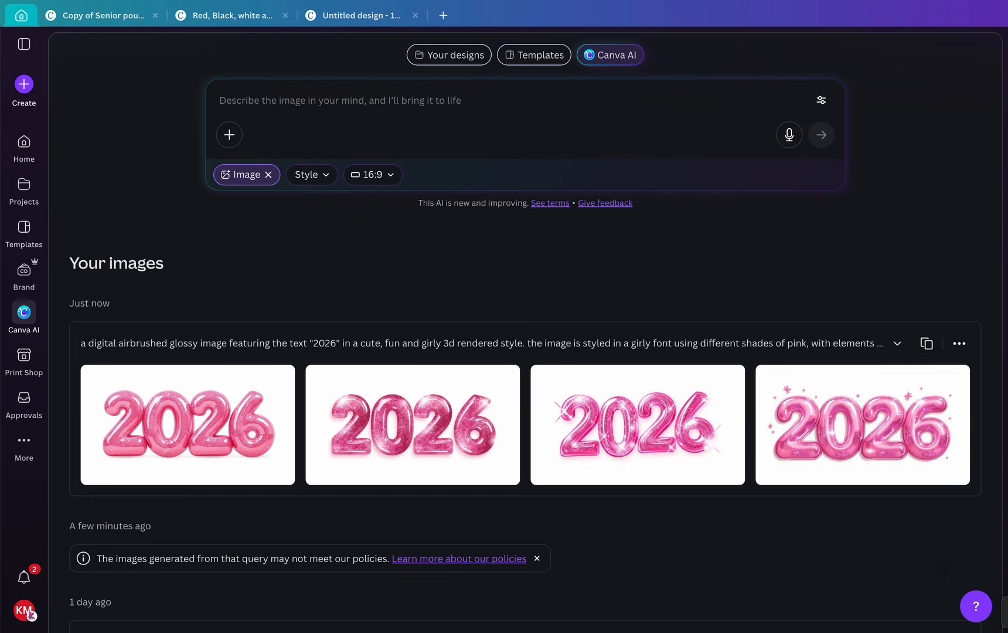
click(503, 371)
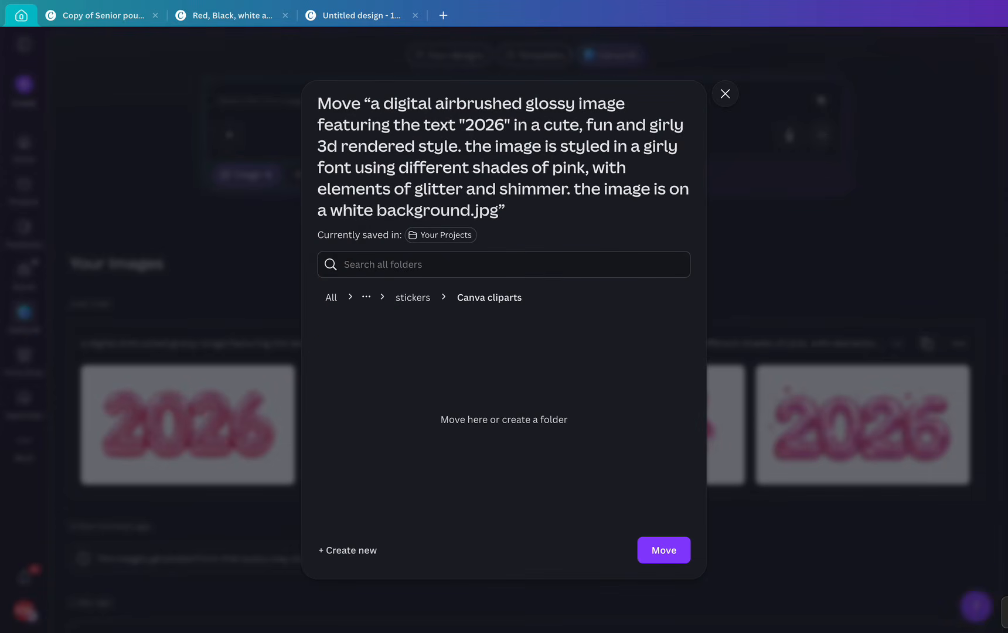
Move the selected horizontal pink "2026" image into the Canva cliparts folder under stickers.
click(664, 549)
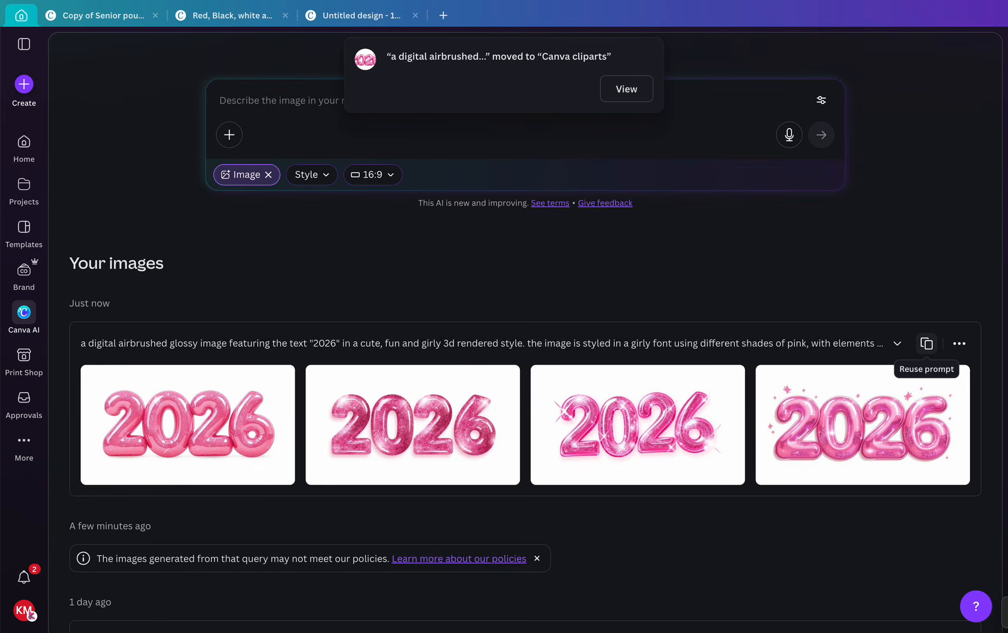
Reuse the latest "2026" image prompt, inserting 'the "2026" is positioned in a vertical stance.' before the white background sentence.
click(926, 343)
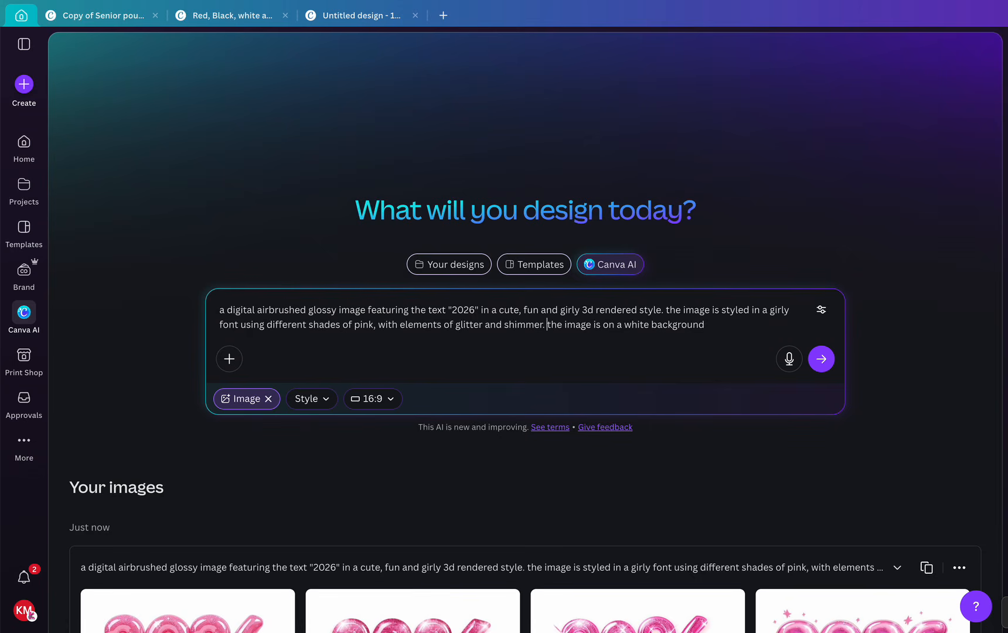
mouse_move(689, 625)
text(the )
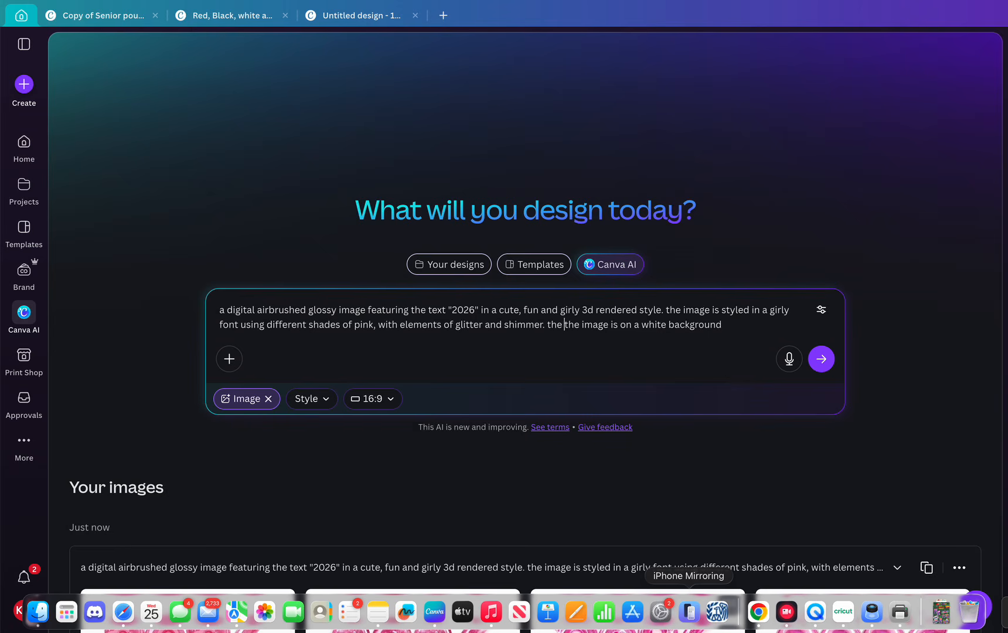
text("2026)
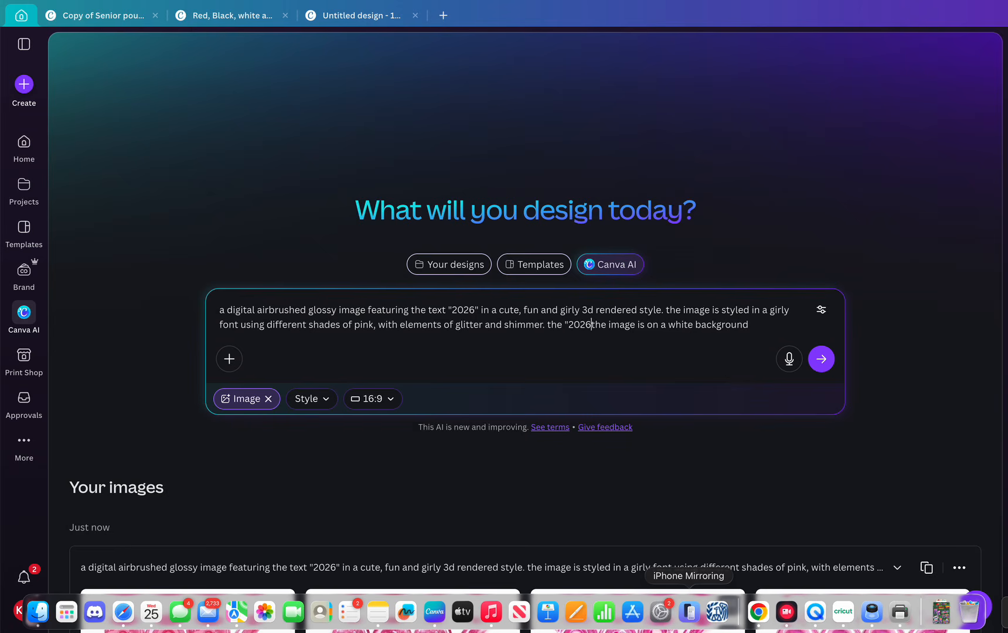
text(" )
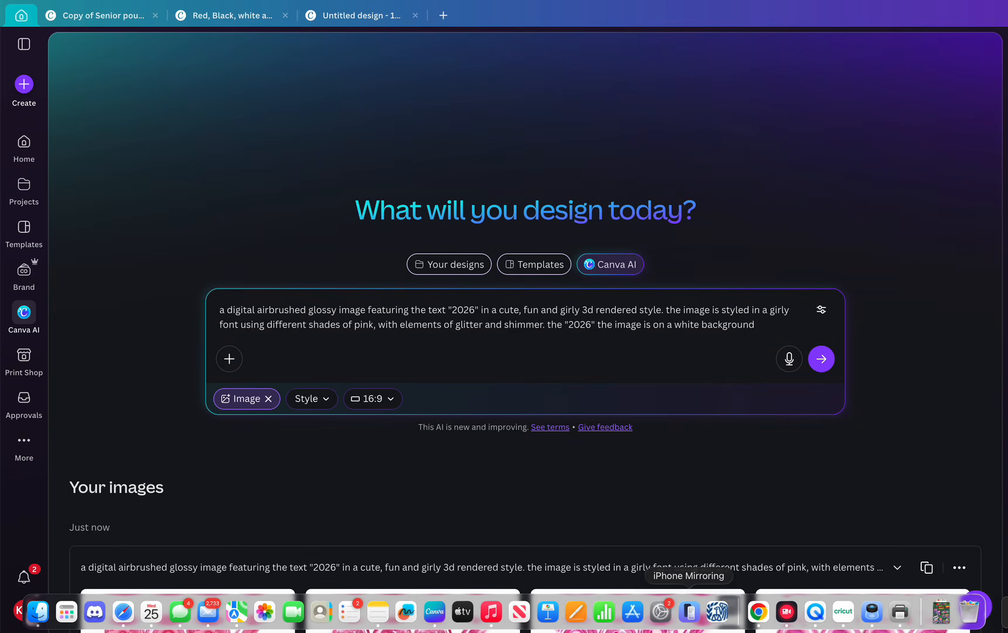
text(is pos)
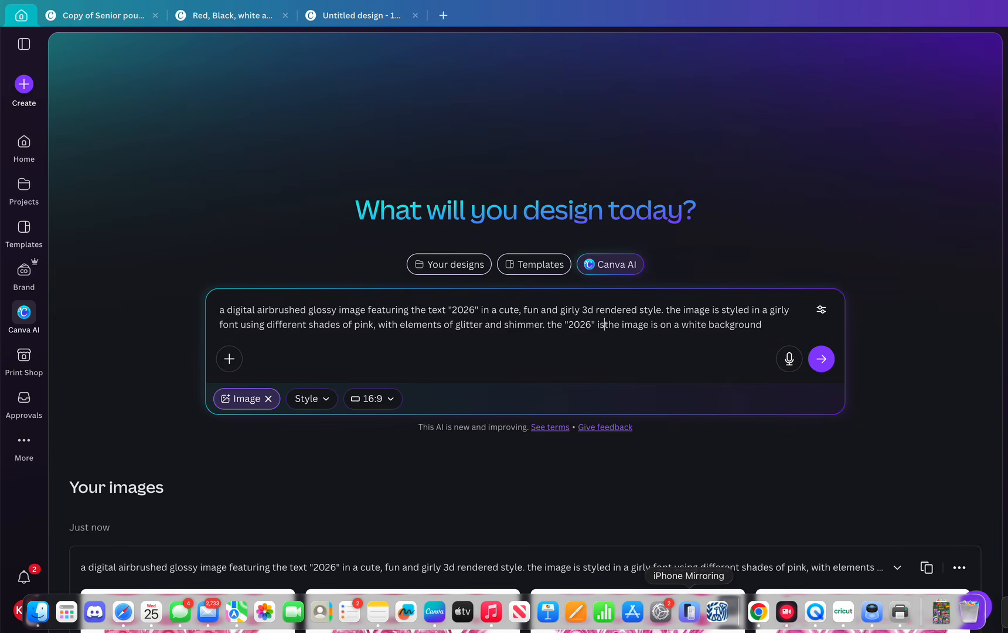
text(itioned in )
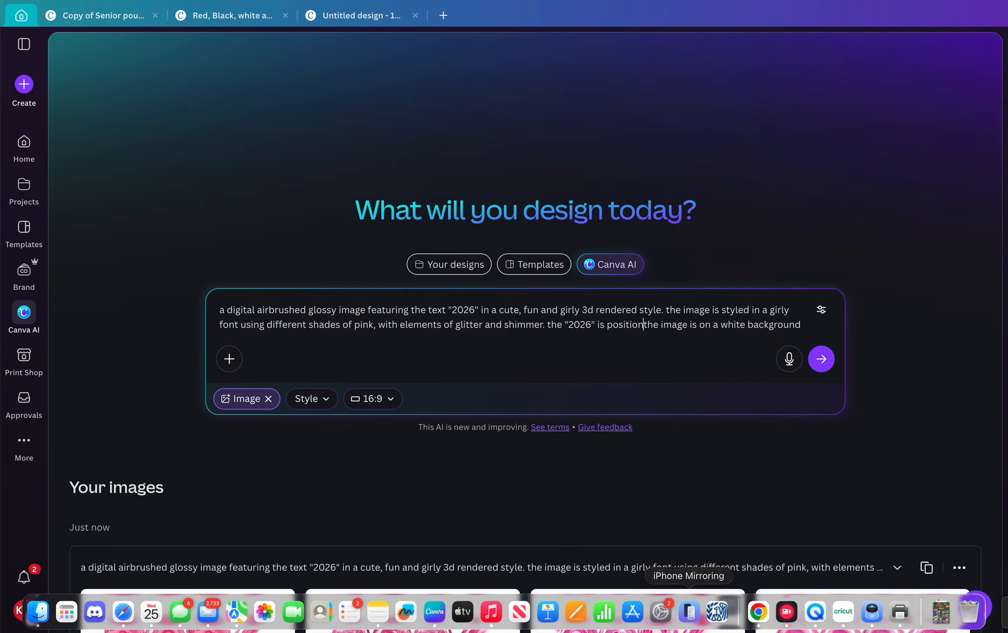
text(a vertical)
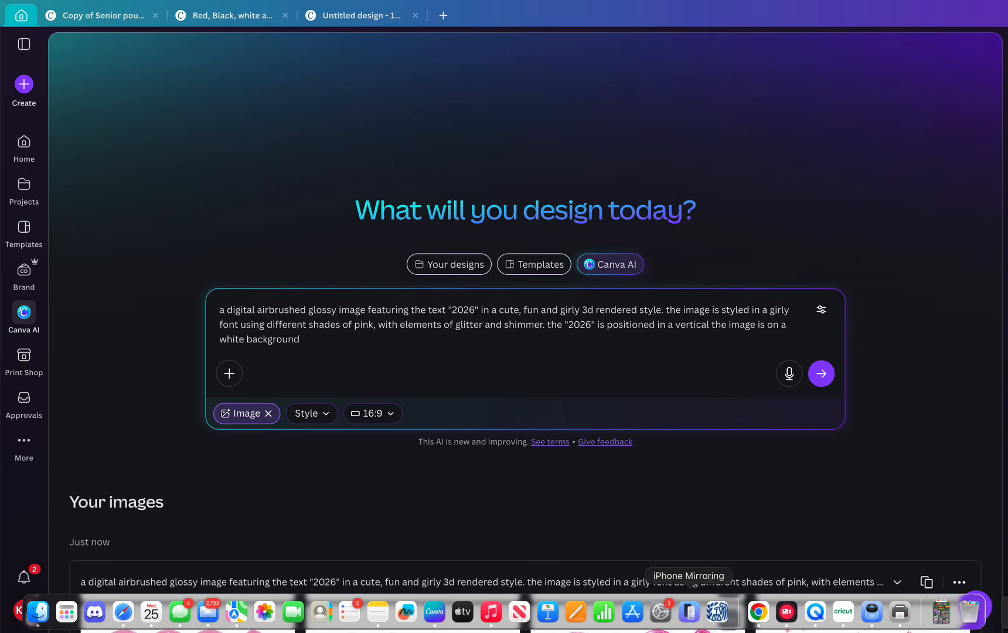
text( stance)
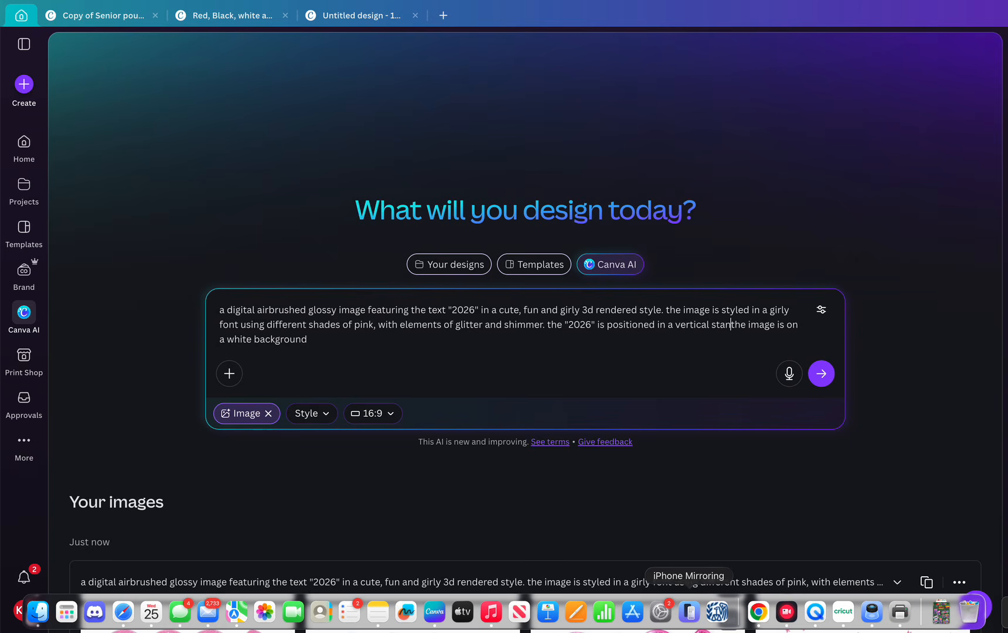
text(.)
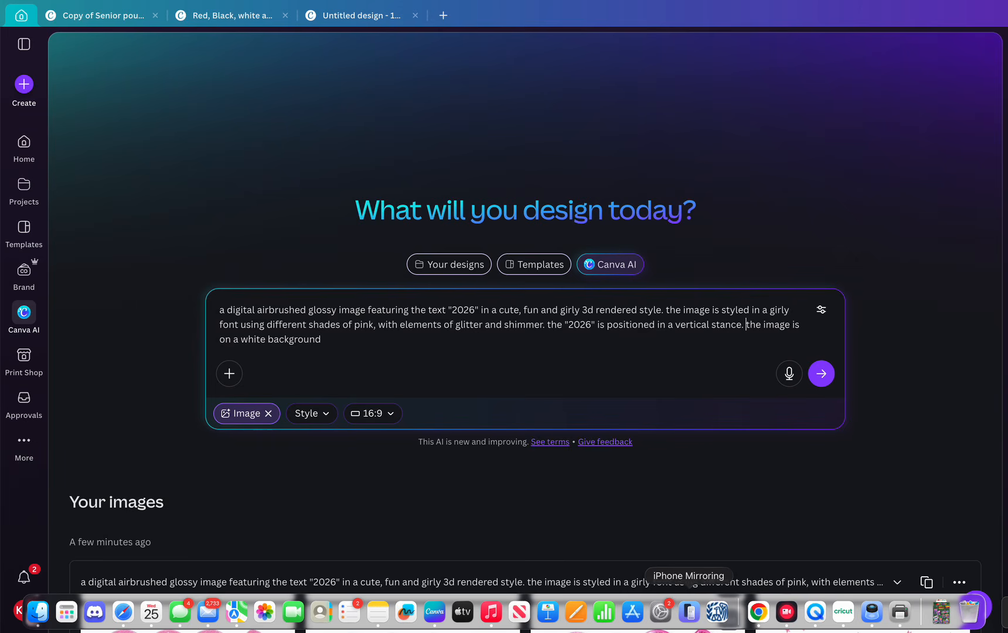
key(BackSpace)
key(BackSpace)
text(, w)
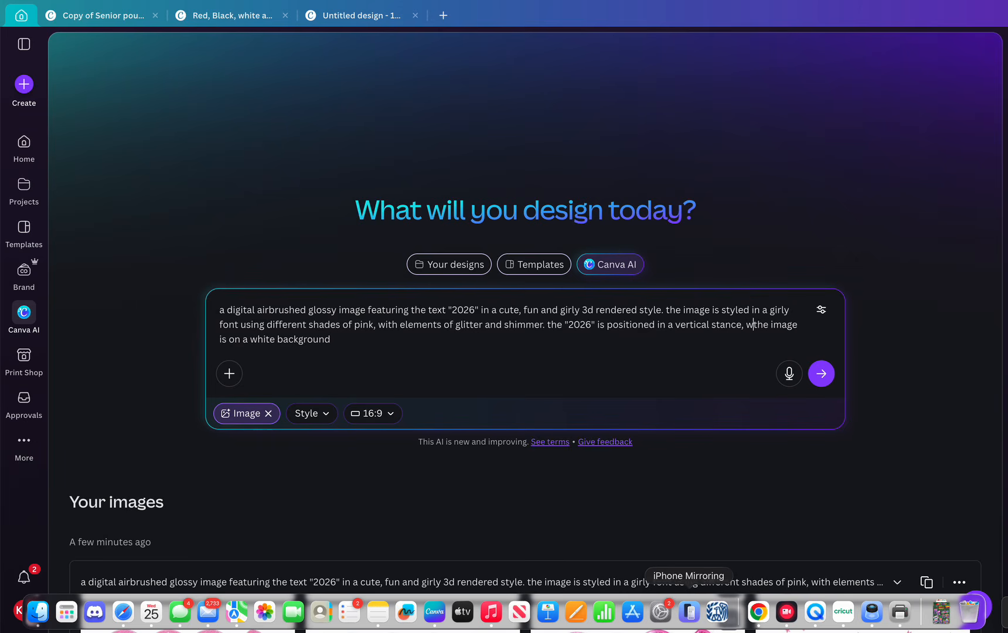
text(oth the )
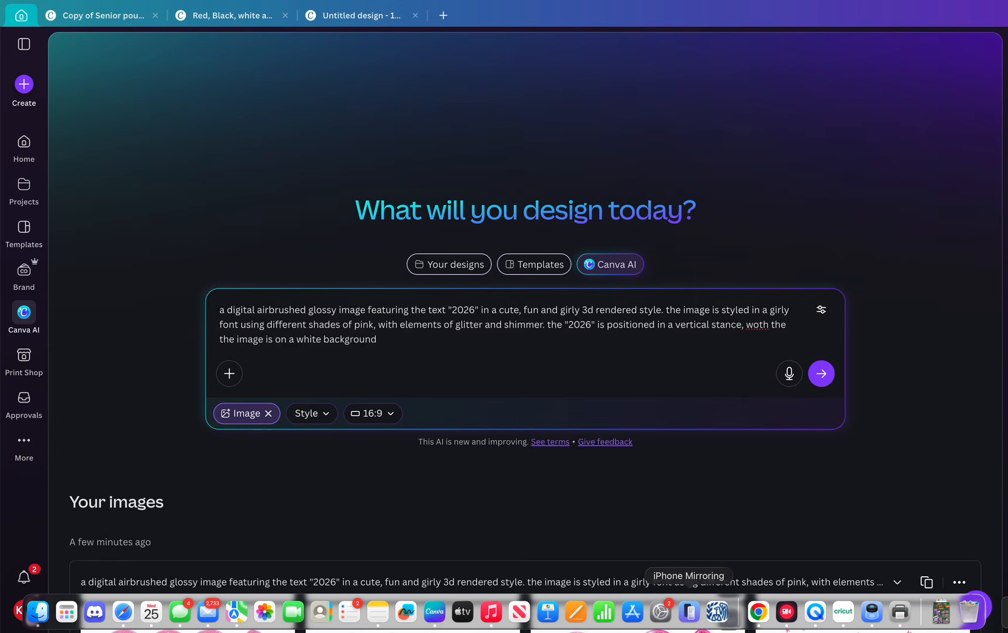
text(2)
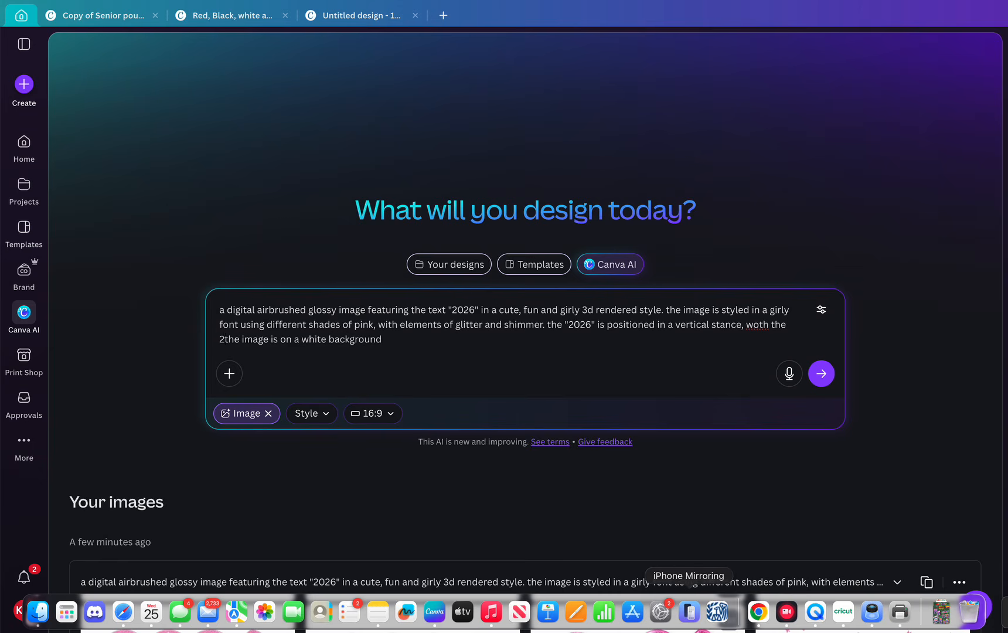
key(BackSpace)
key(BackSpace)
key(BackSpace)
key(BackSpace)
key(BackSpace)
key(BackSpace)
key(BackSpace)
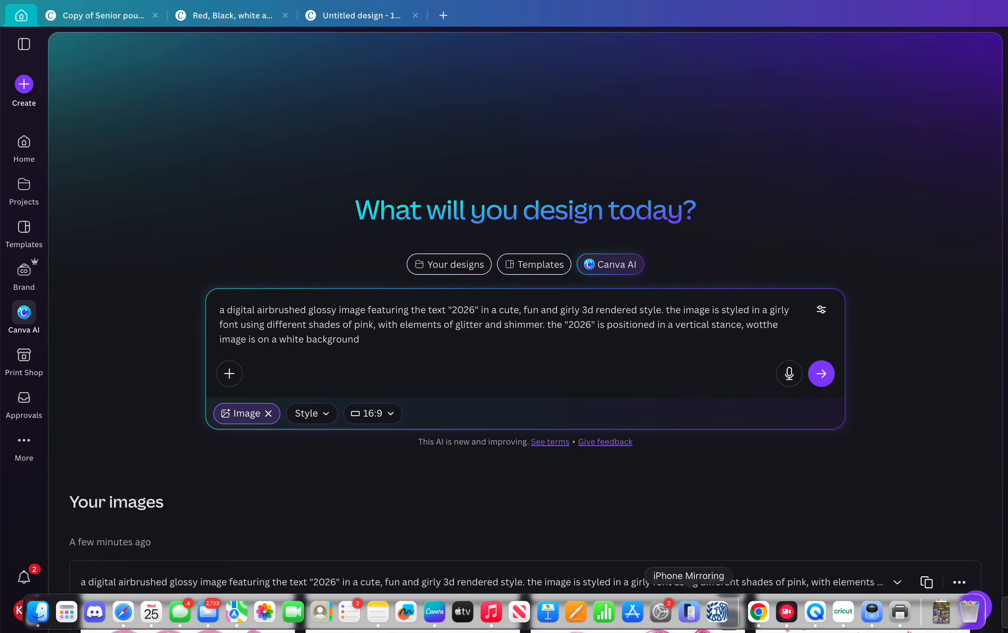
key(BackSpace)
key(BackSpace)
key(BackSpace)
key(BackSpace)
key(BackSpace)
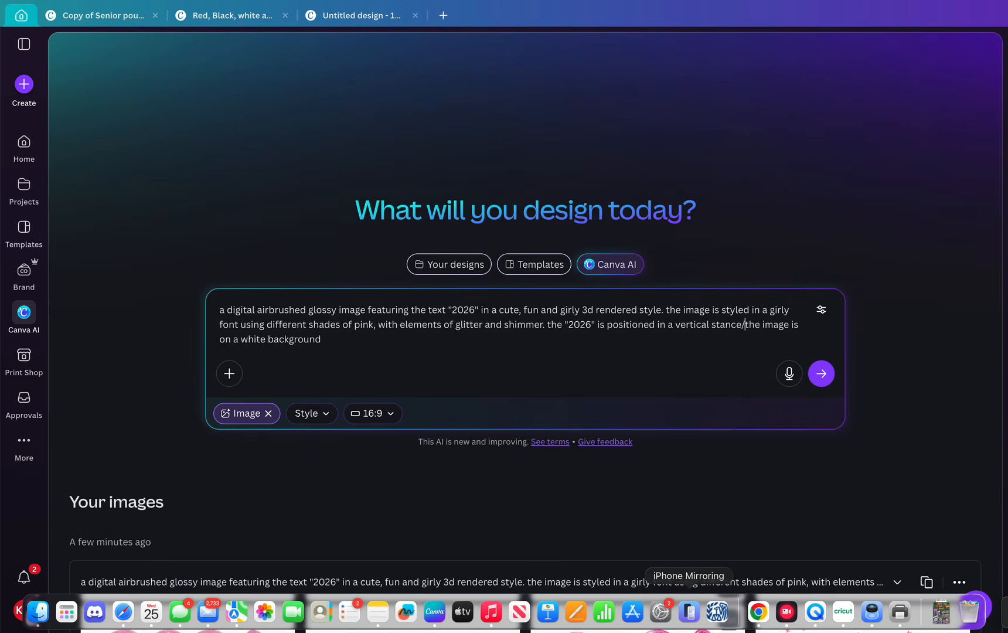
text(.)
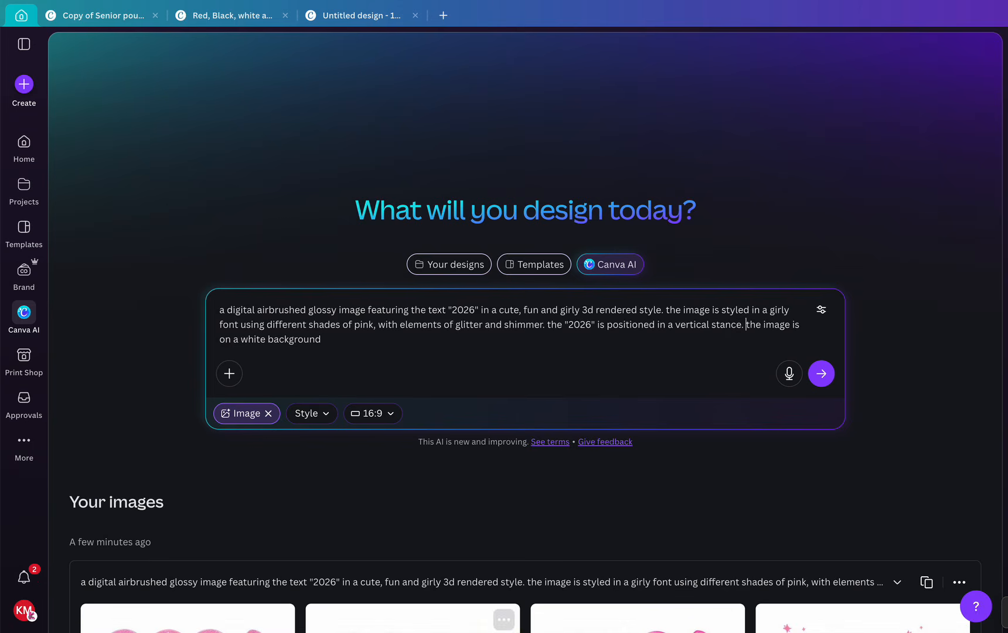
Set the aspect ratio to 9:16 and generate images from the edited vertical "2026" prompt.
click(373, 413)
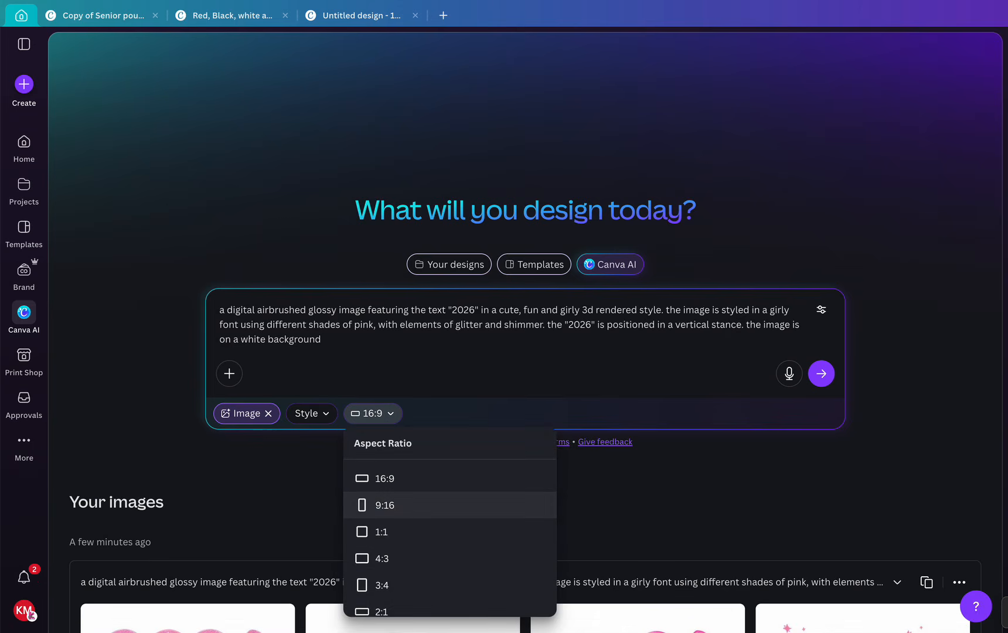
click(384, 505)
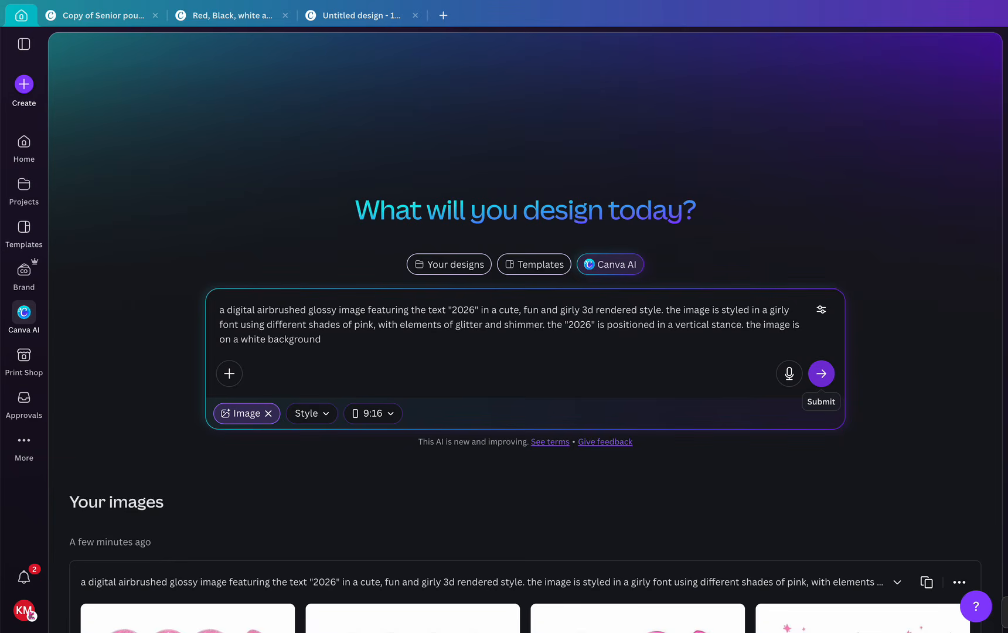
click(820, 373)
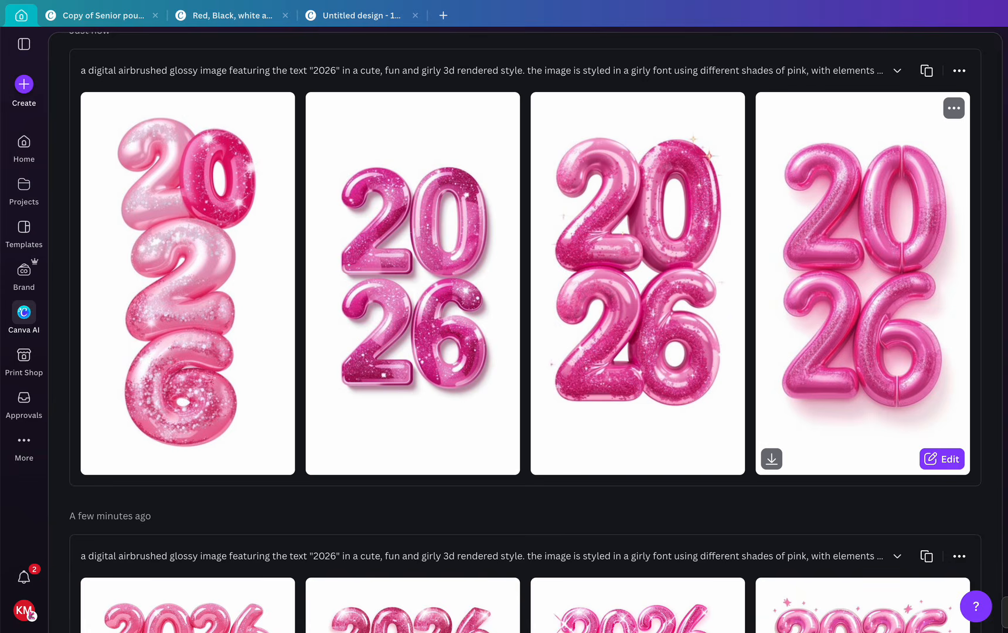
Reuse the vertical "2026" prompt at 9:16 to generate another batch of images.
scroll(861, 282, up, 8)
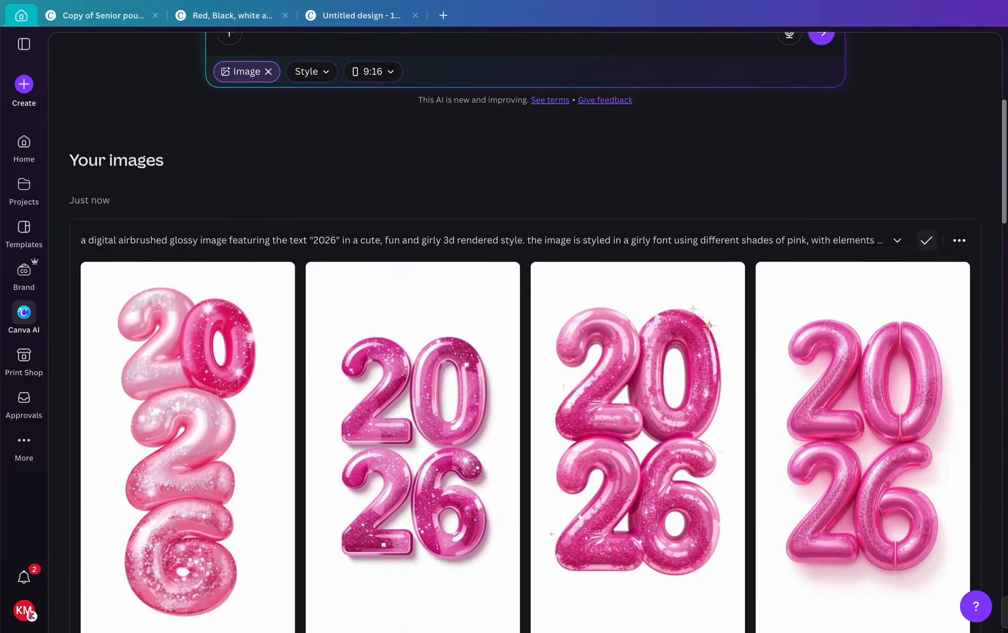
key(Return)
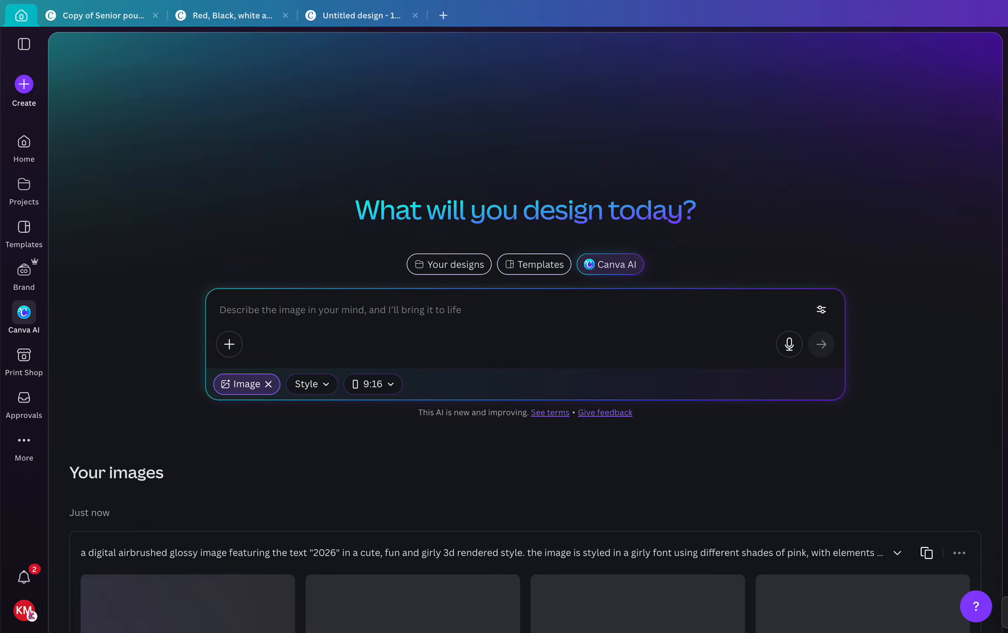
Move the third image of the first vertical "2026" batch into the Canva cliparts folder.
scroll(525, 352, down, 10)
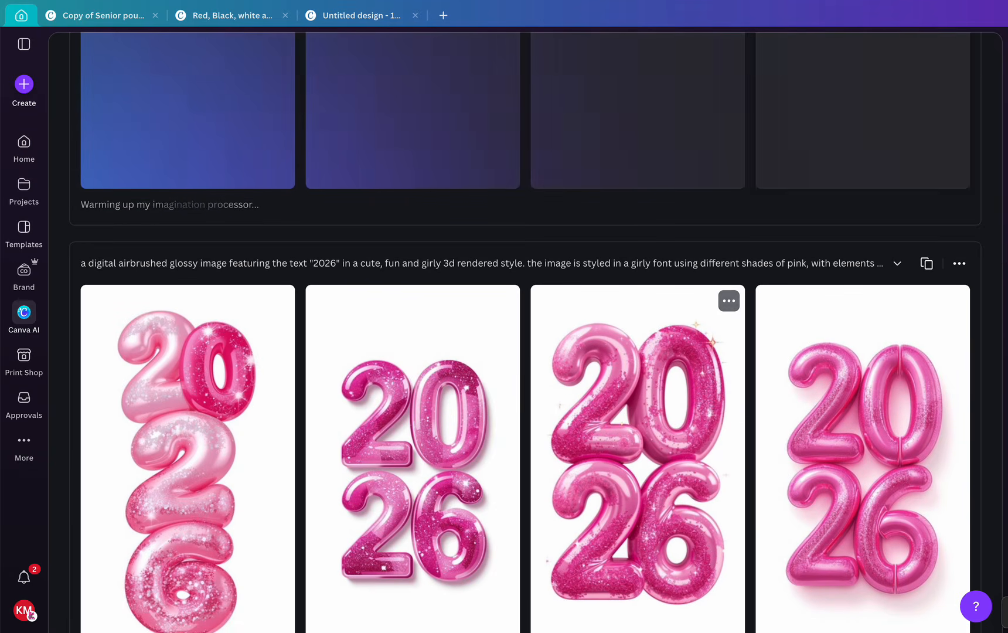
click(729, 301)
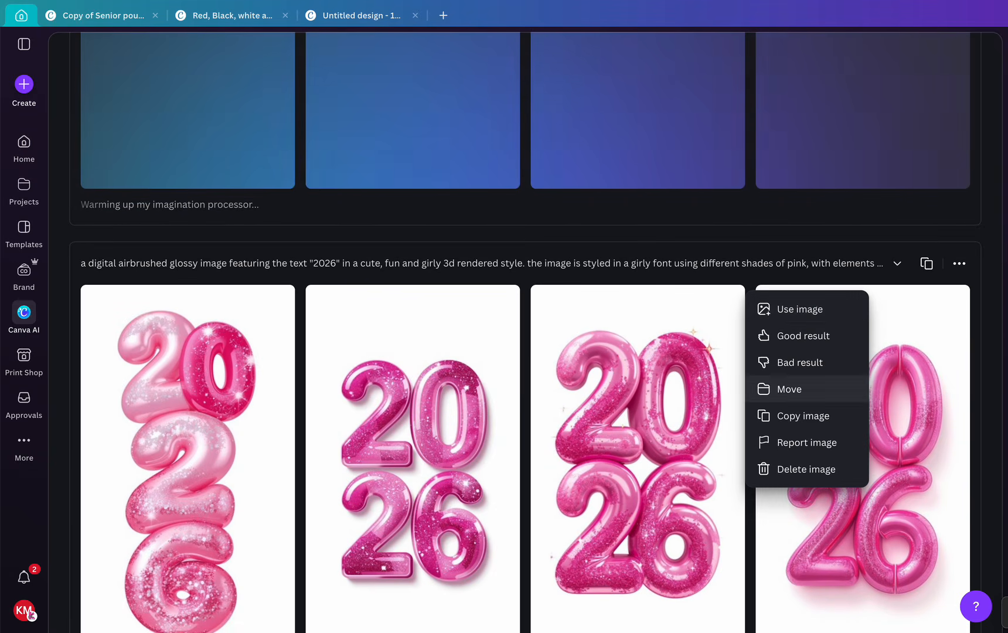
click(788, 389)
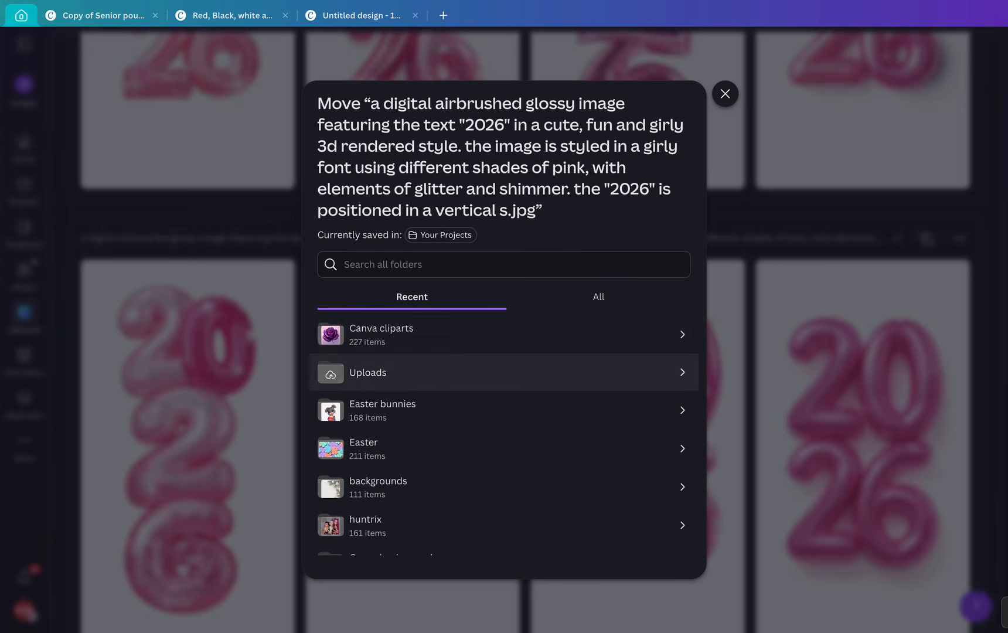
click(410, 334)
click(663, 549)
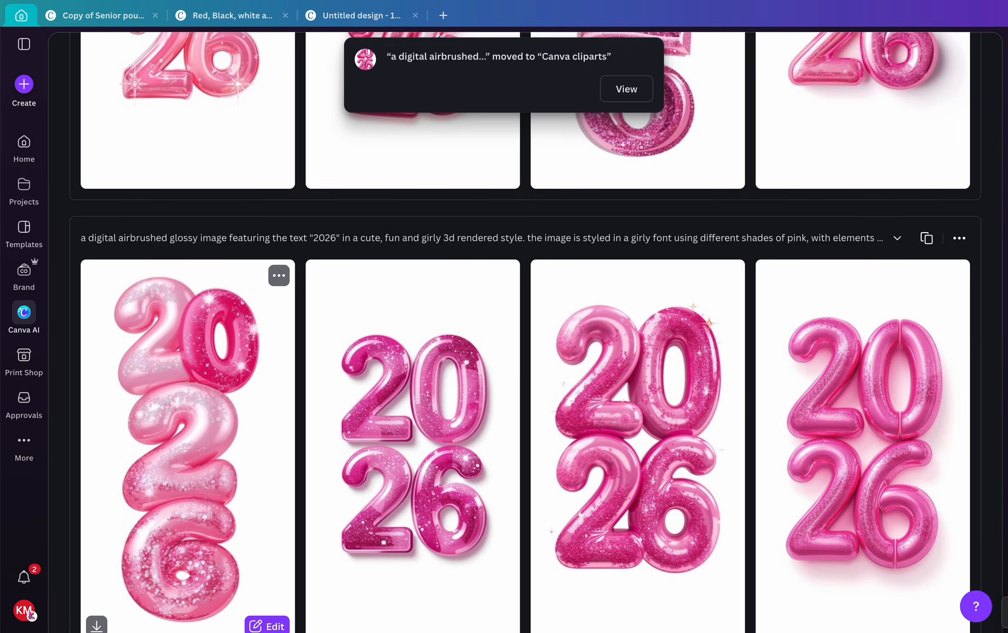
Move the first image of the newest vertical "2026" batch, with corner sparkles, into the Canva cliparts folder.
scroll(412, 410, up, 3)
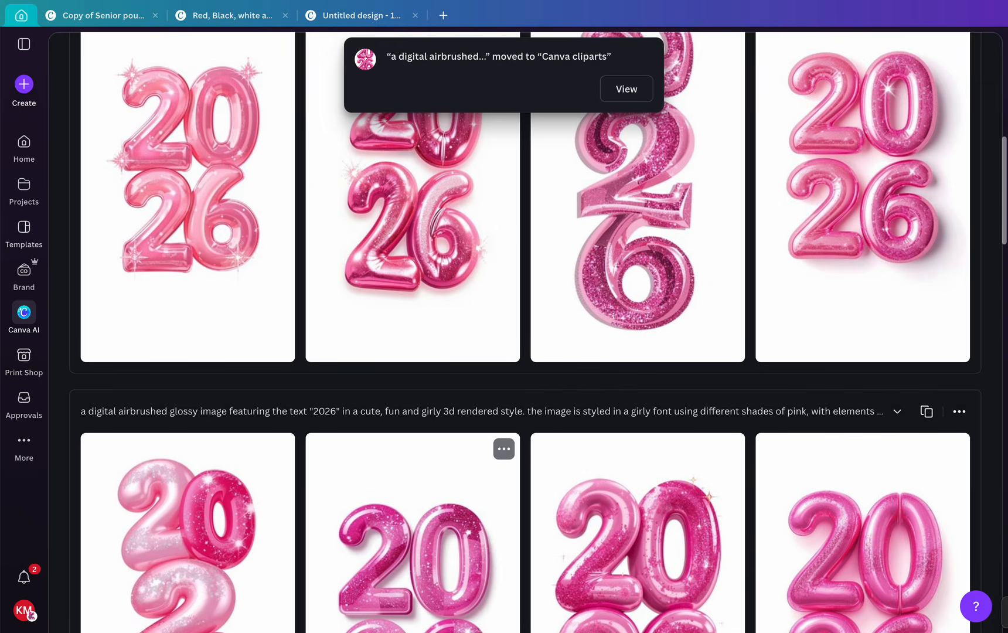
scroll(412, 410, up, 3)
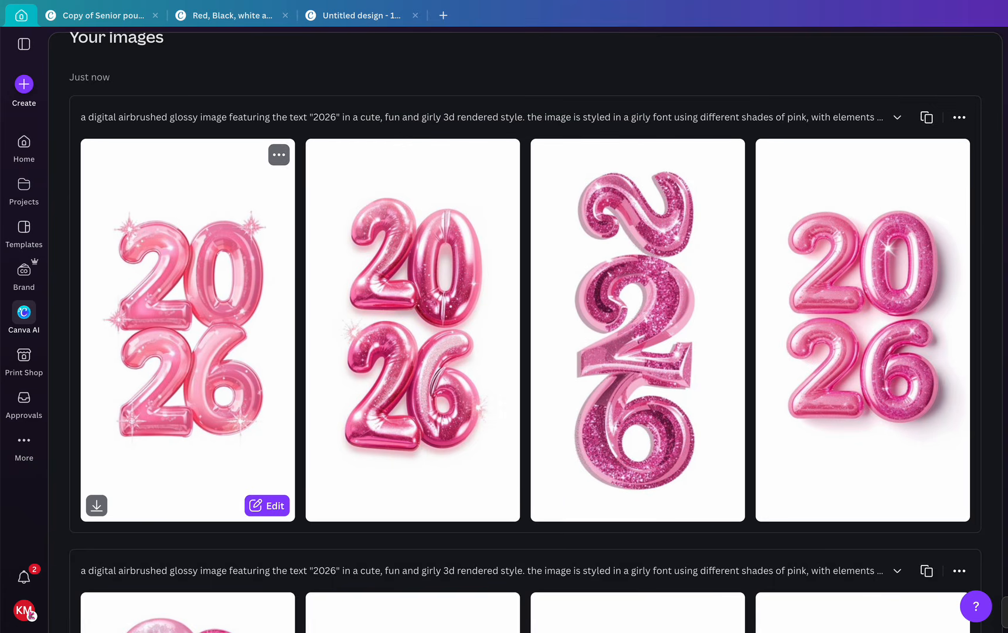
click(278, 154)
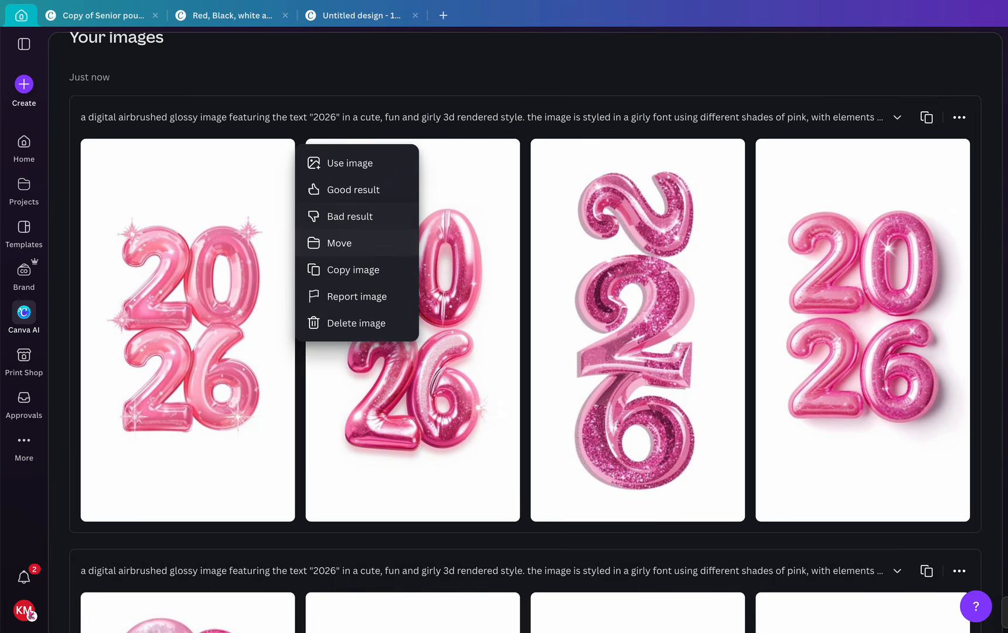
click(340, 243)
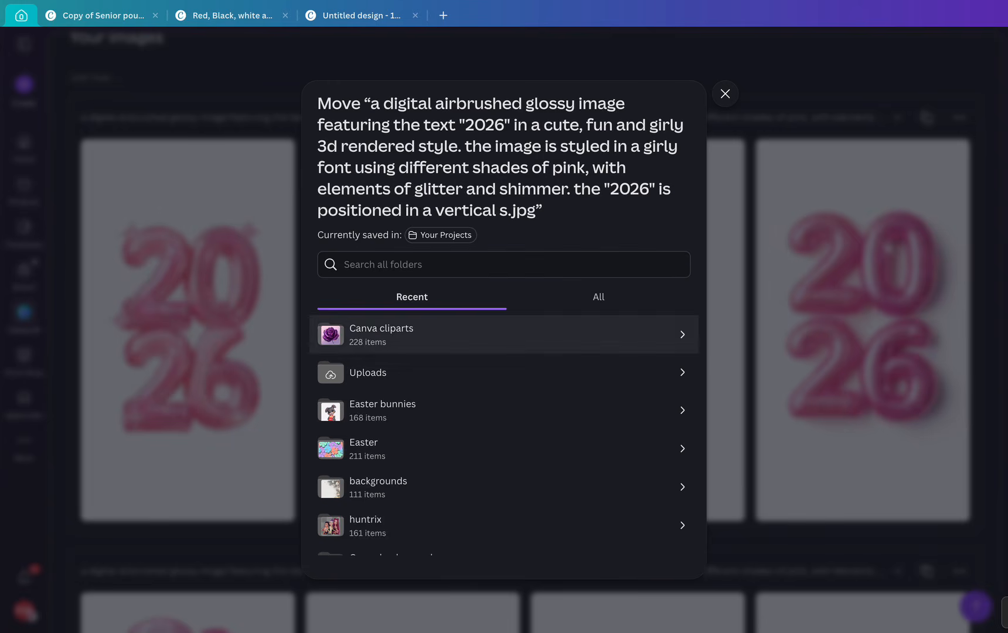
click(504, 334)
click(663, 549)
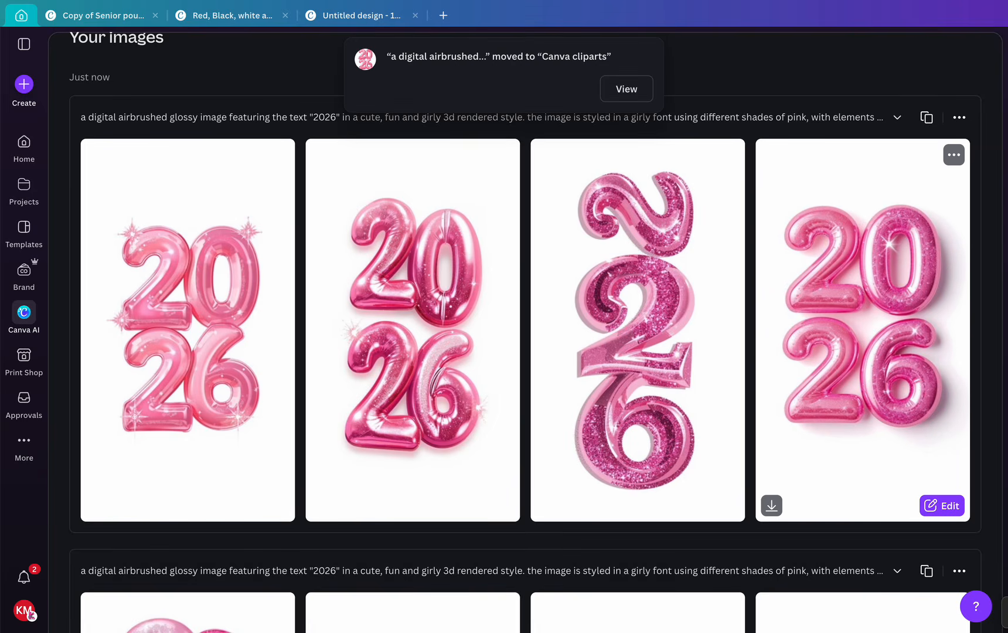
Generate a third batch of vertical "2026" images by reusing the latest prompt unchanged.
scroll(527, 351, up, 3)
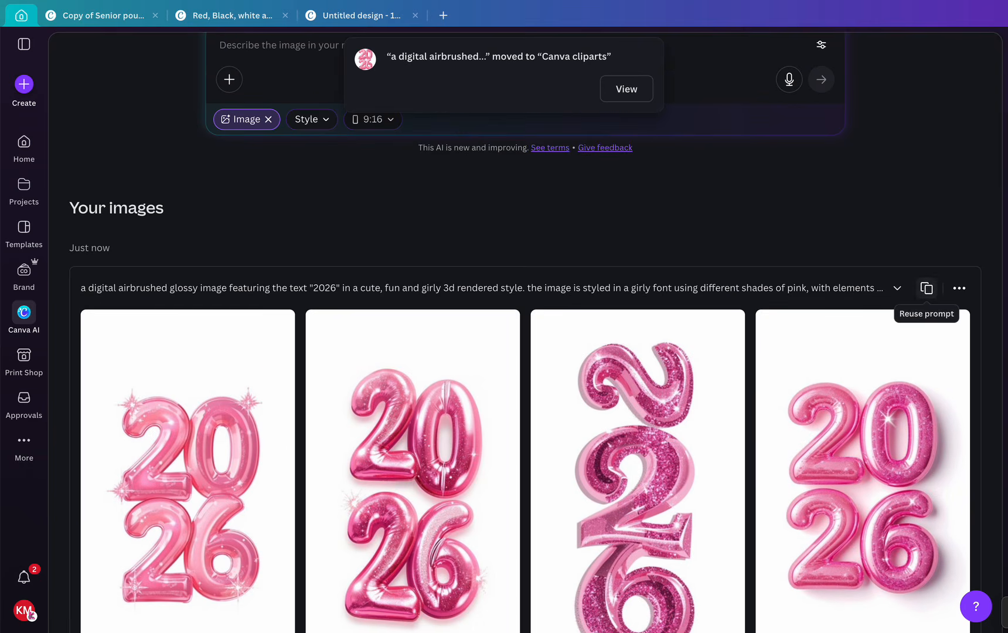
click(926, 288)
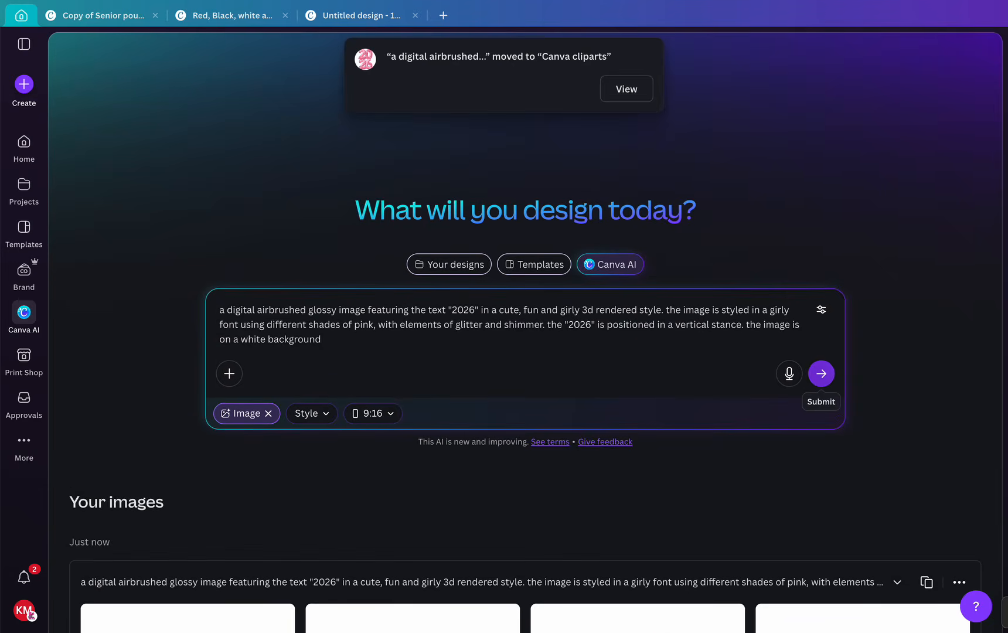
click(821, 374)
Move the fourth image of the newest vertical "2026" batch, with small pink sparkles, into the Canva cliparts folder.
scroll(821, 373, down, 5)
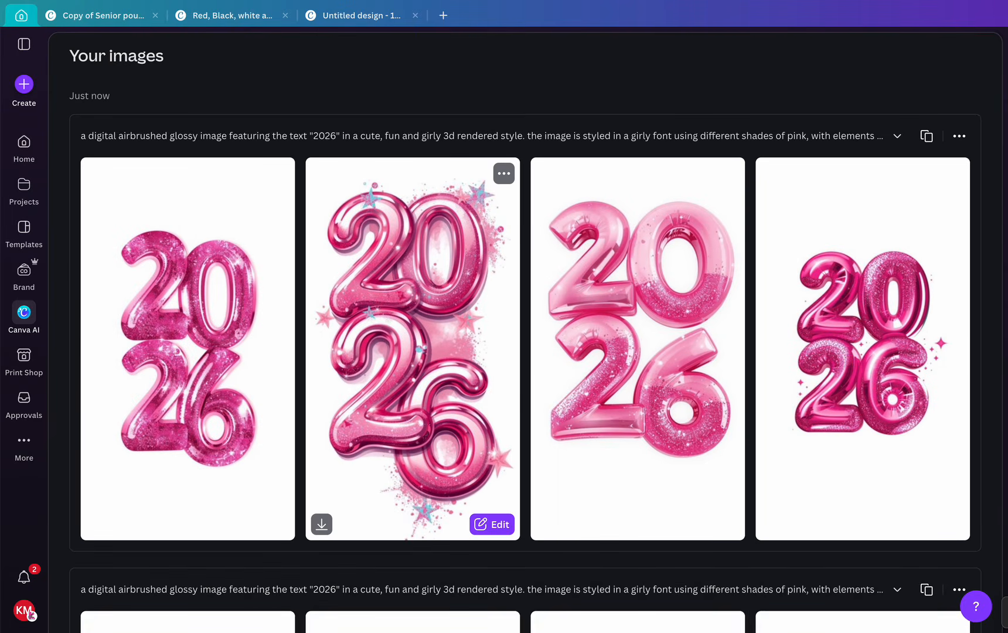
click(954, 172)
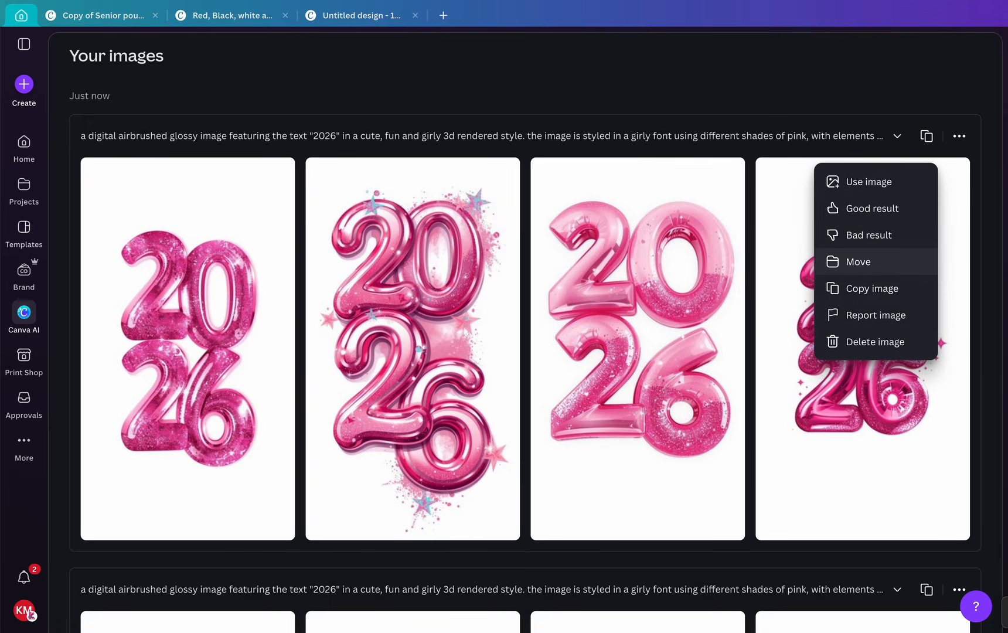
click(858, 262)
click(504, 334)
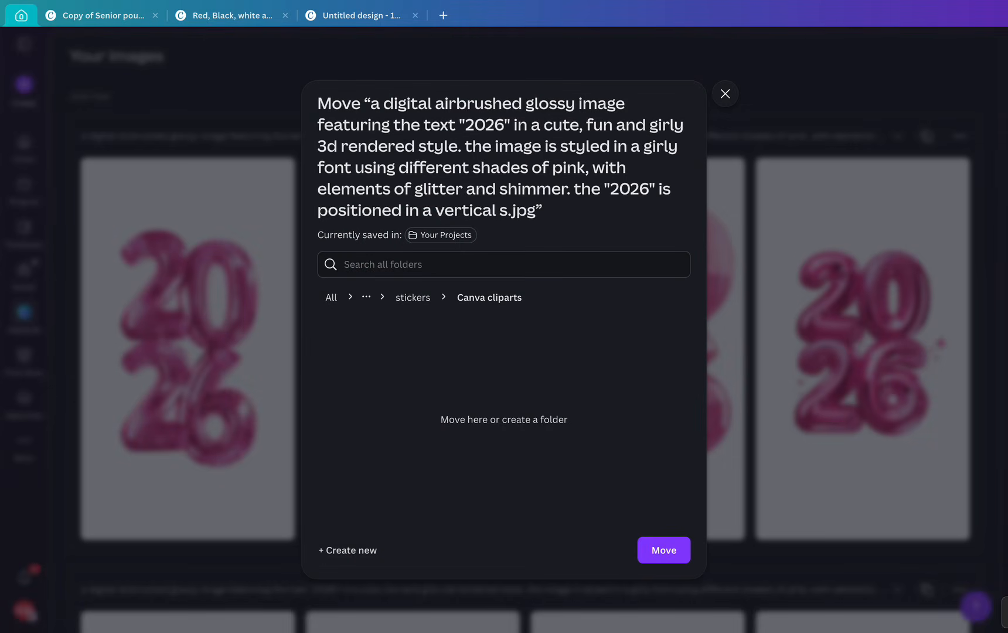
click(664, 549)
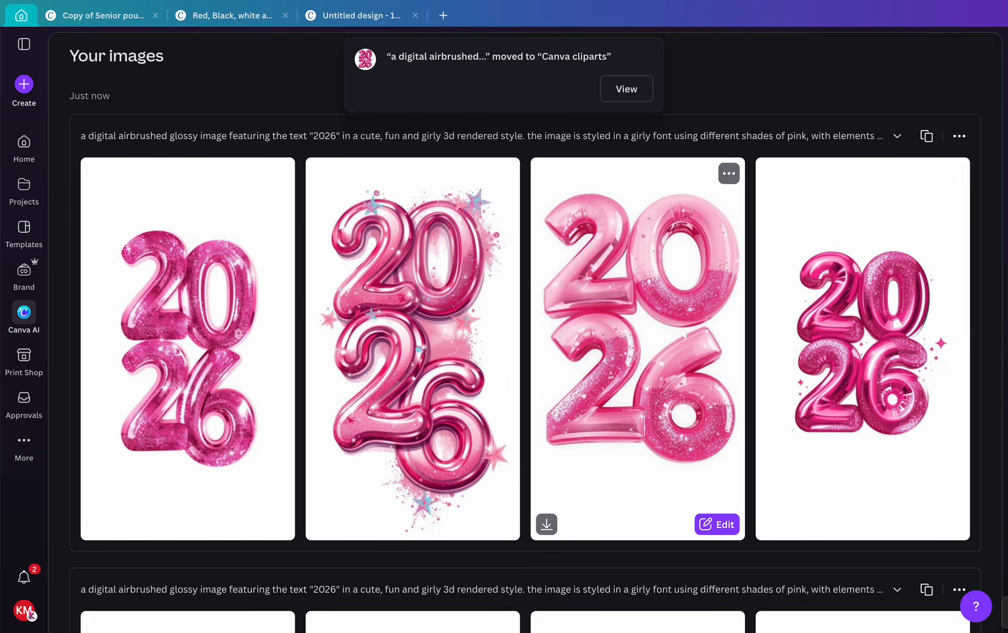
Move the third image of the newest batch, the light pink "2026", into the Canva cliparts folder.
click(729, 173)
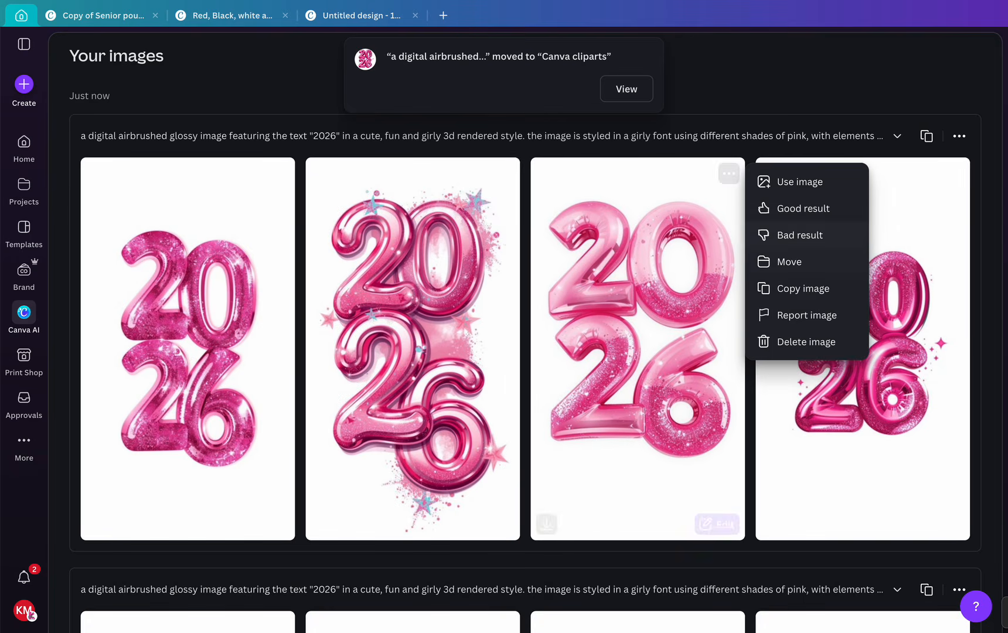
click(785, 261)
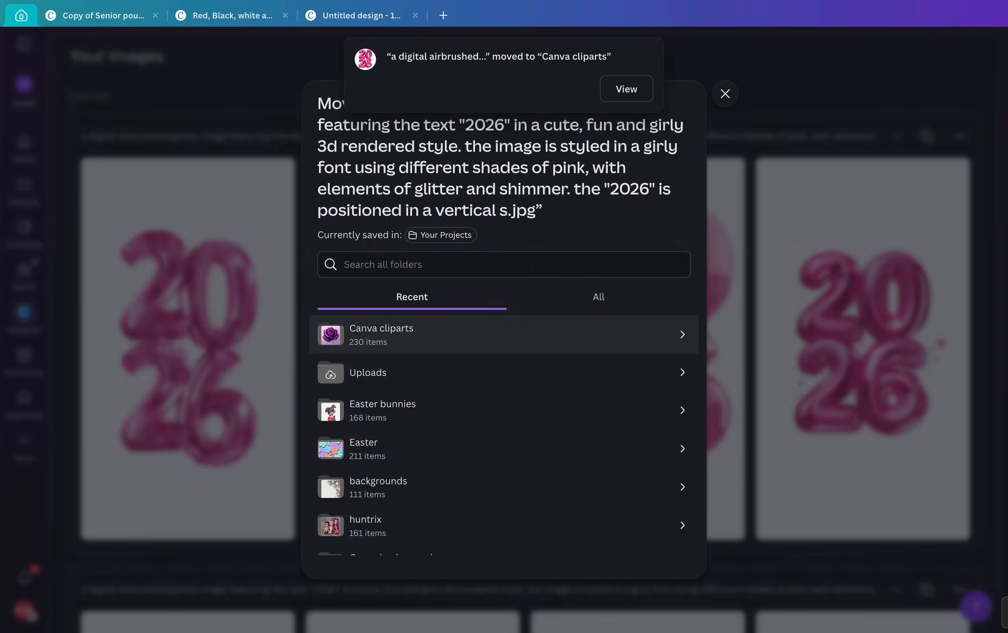
click(503, 334)
click(664, 549)
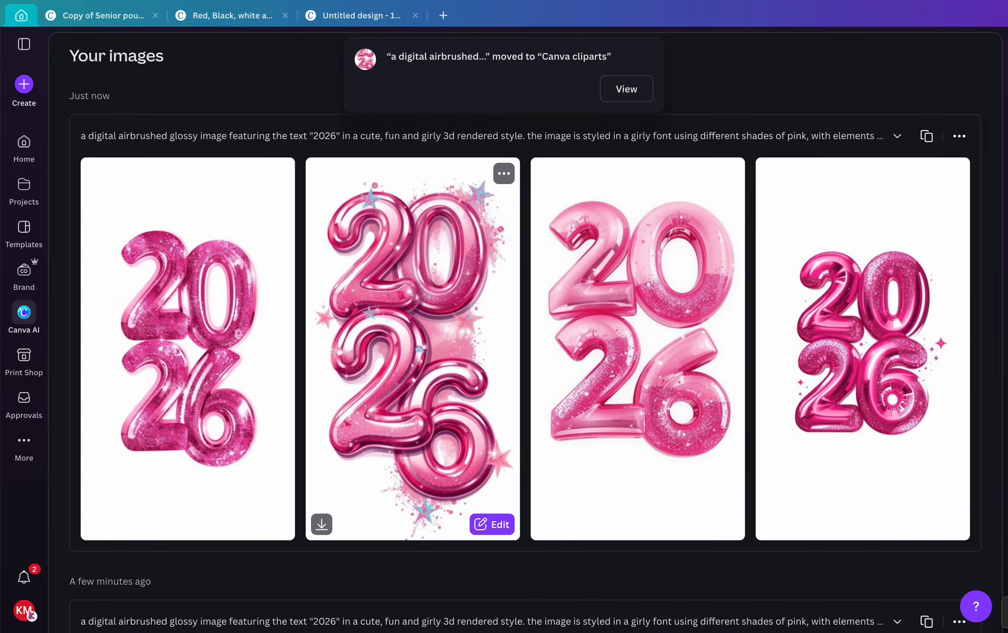
Move the second image of the newest batch, the "2026" surrounded by stars, into the Canva cliparts folder.
click(503, 173)
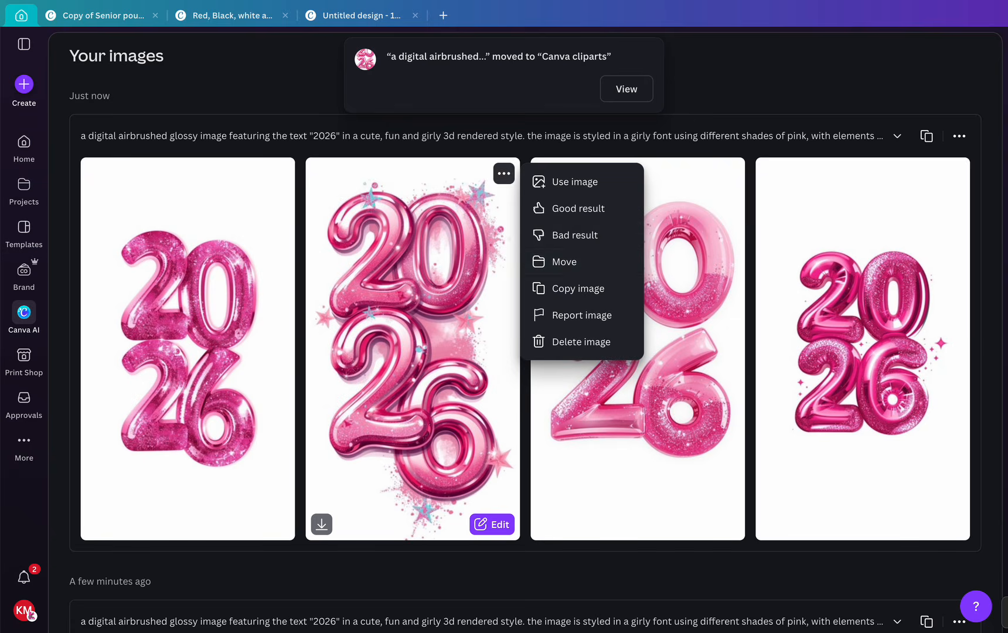
click(564, 261)
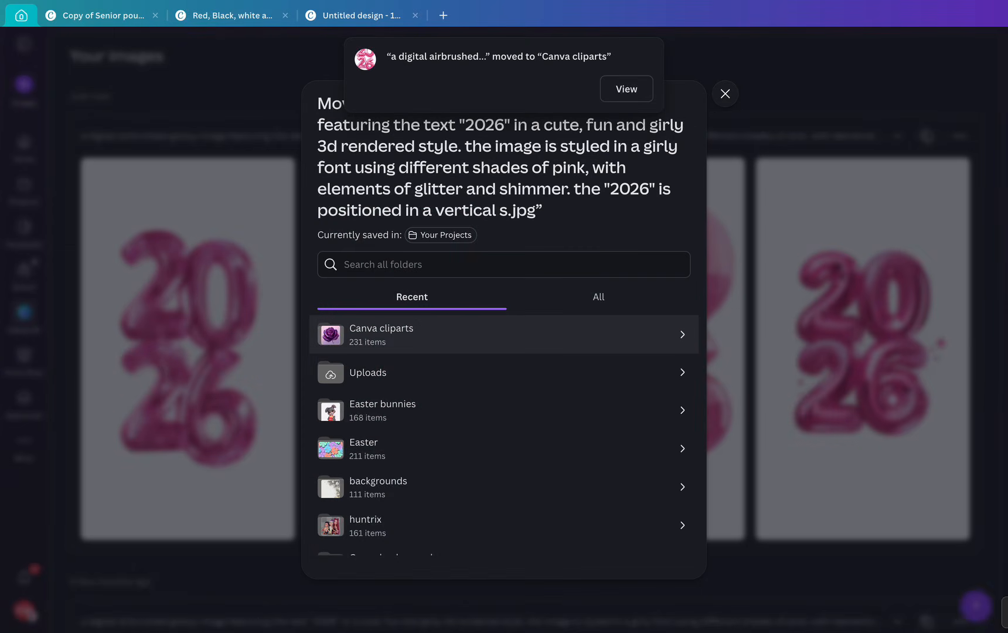
click(503, 334)
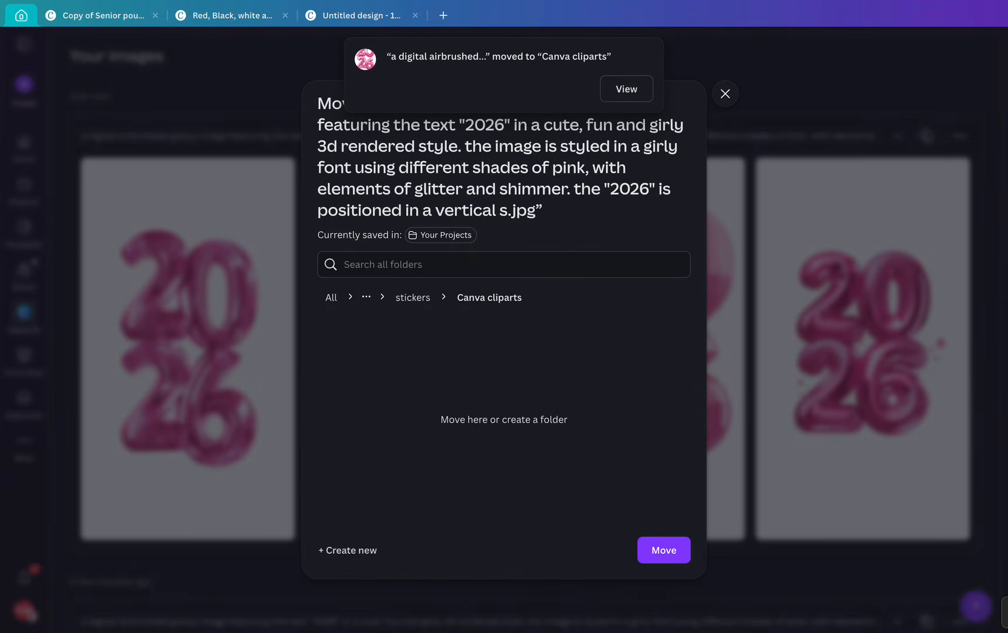
click(663, 550)
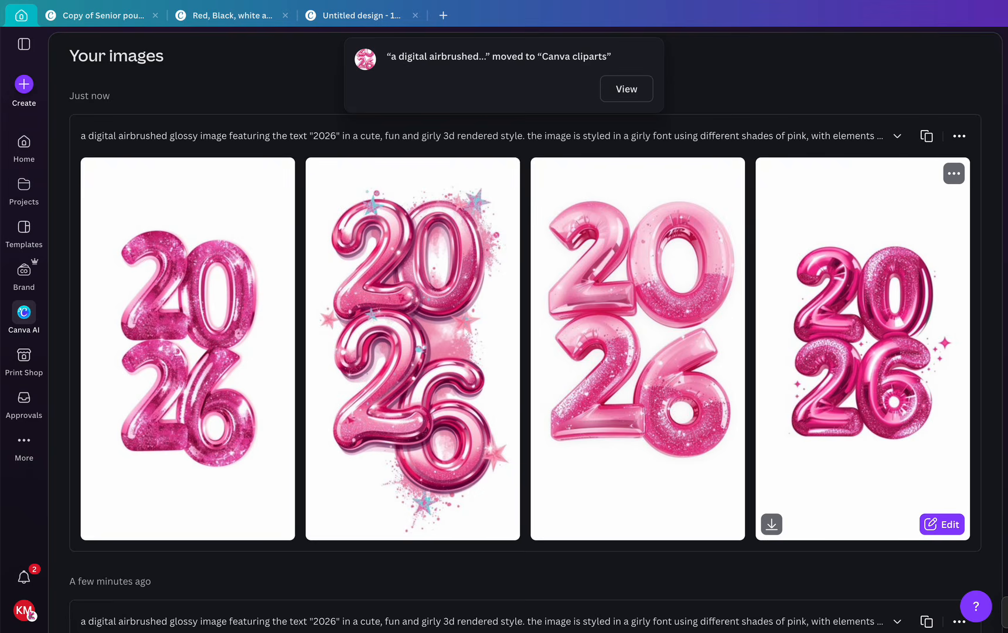
Generate a further batch of vertical "2026" images at 9:16 by reusing the newest batch's prompt unchanged.
click(926, 135)
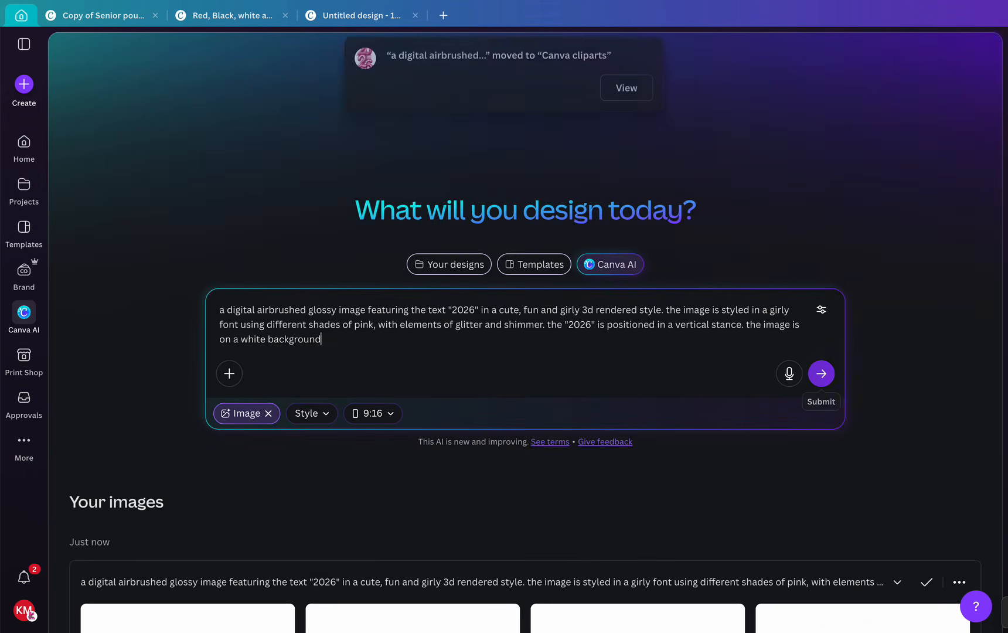
click(821, 373)
scroll(525, 332, down, 4)
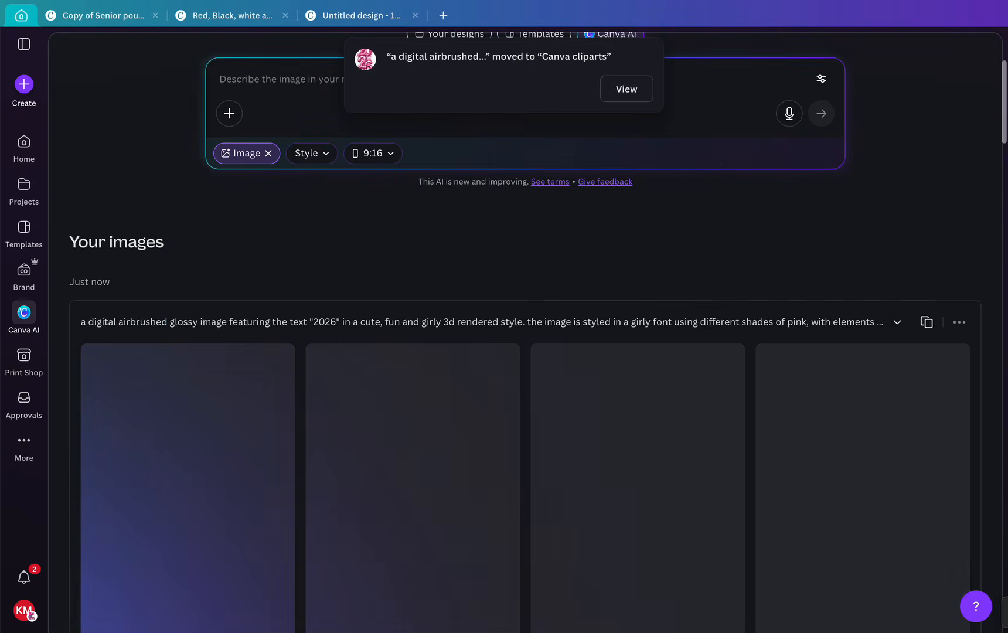
scroll(525, 332, down, 2)
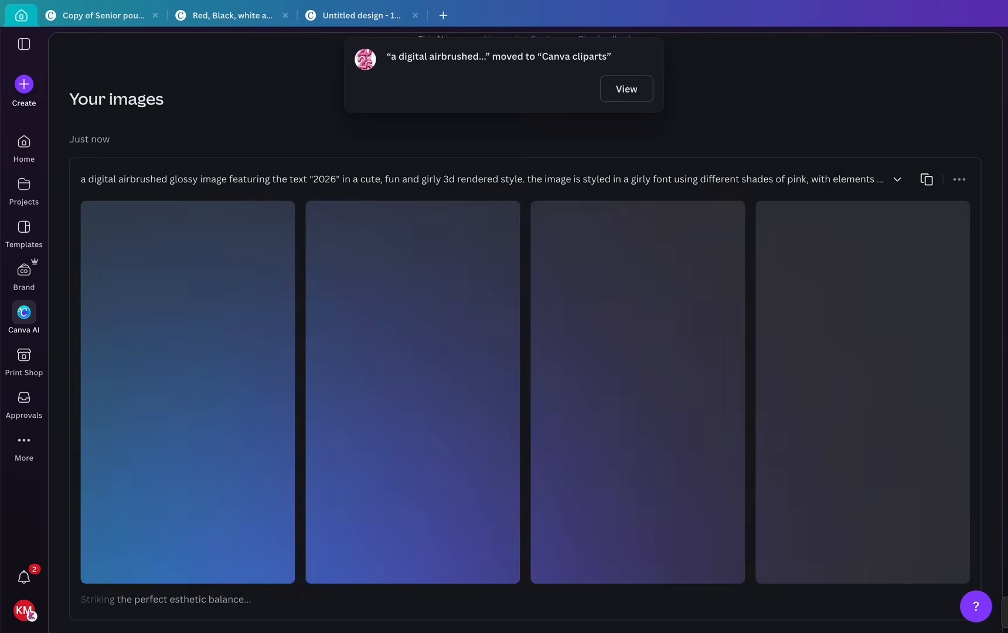
scroll(525, 332, up, 4)
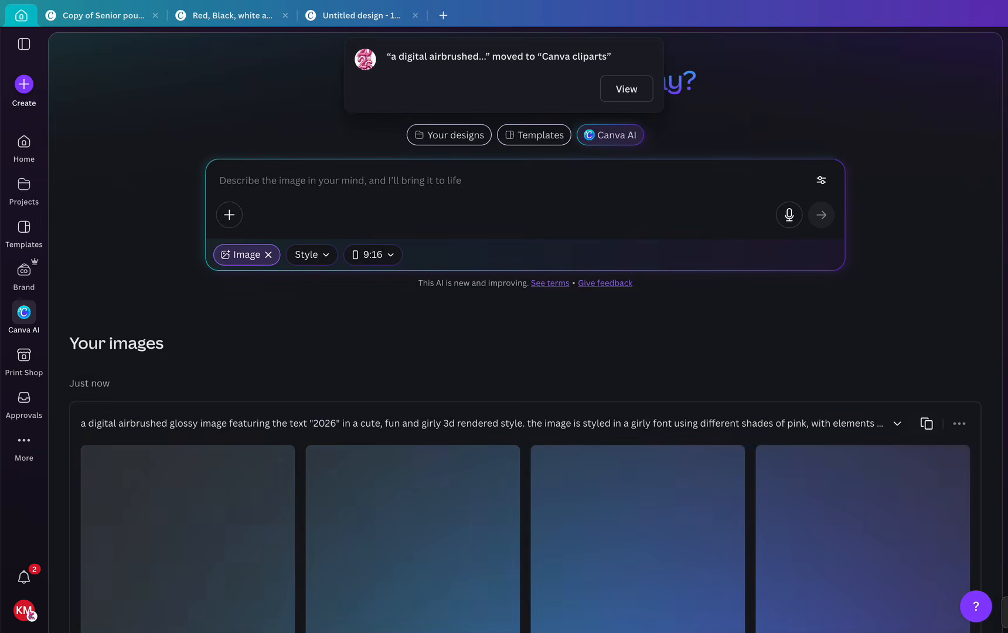
Reuse the prompt, add 'with the "2" being at the top and the "6" being at the bottom' after "vertical stance", and generate images.
click(926, 423)
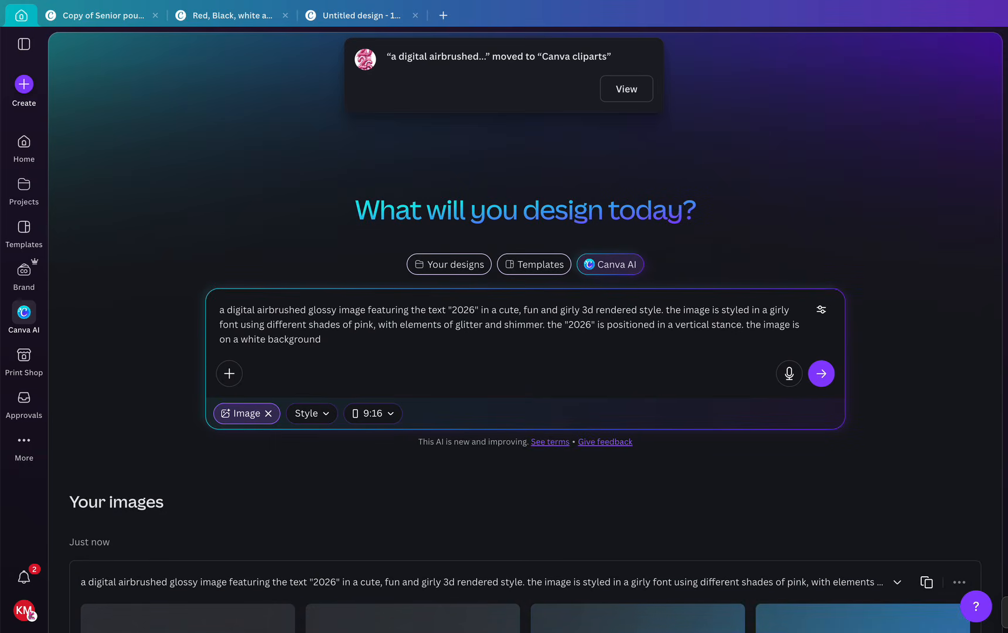
click(744, 324)
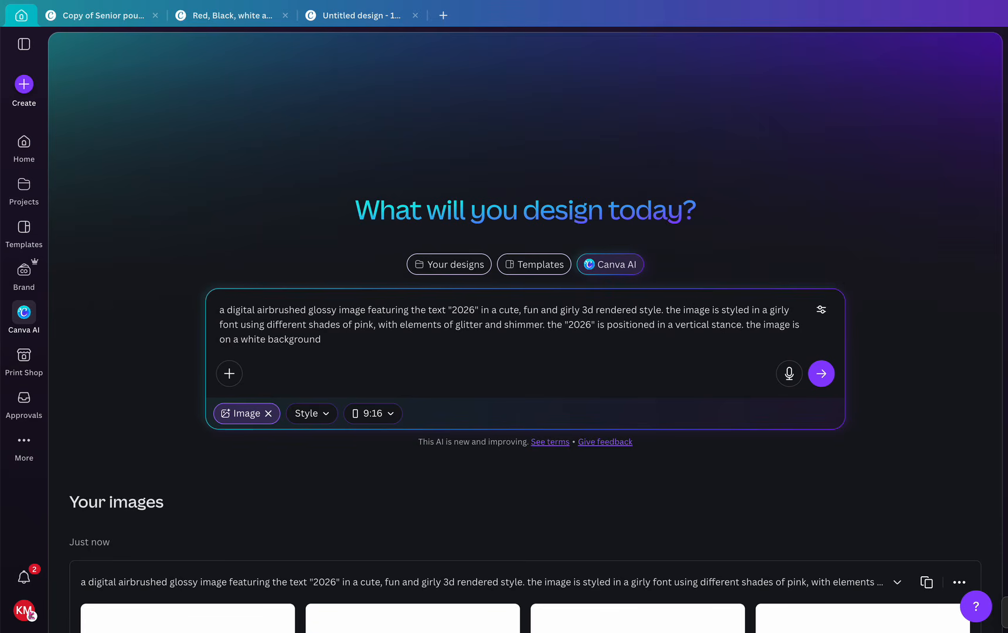
key(BackSpace)
text(wi)
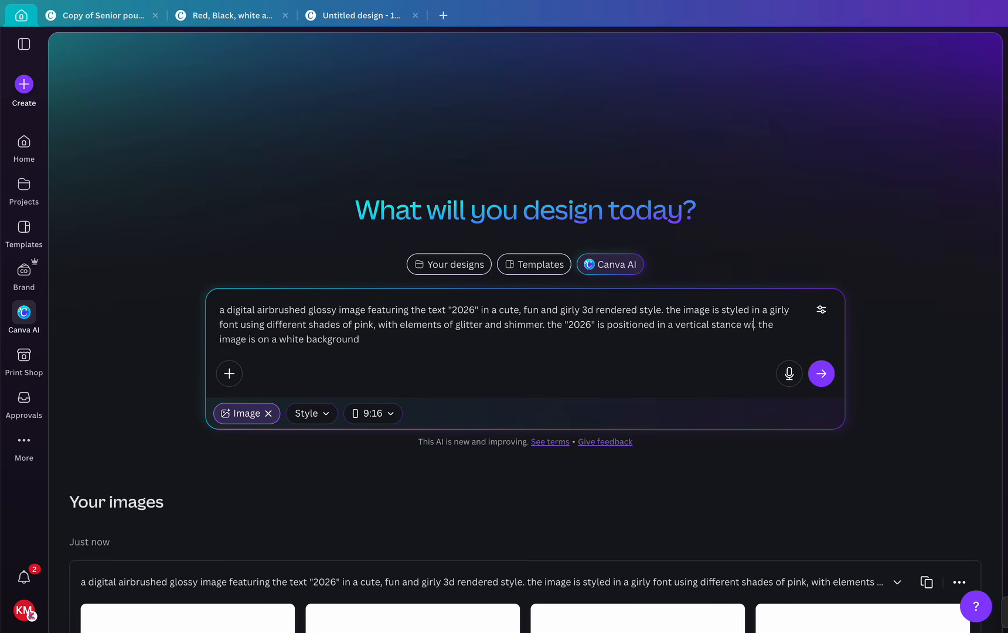
text(th the t)
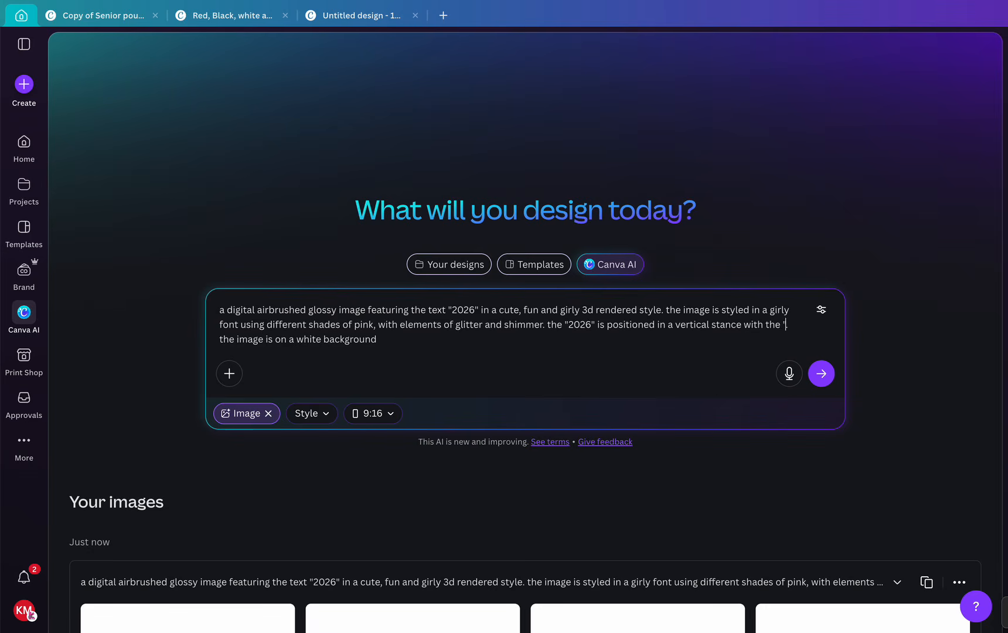
text(he "2" being a)
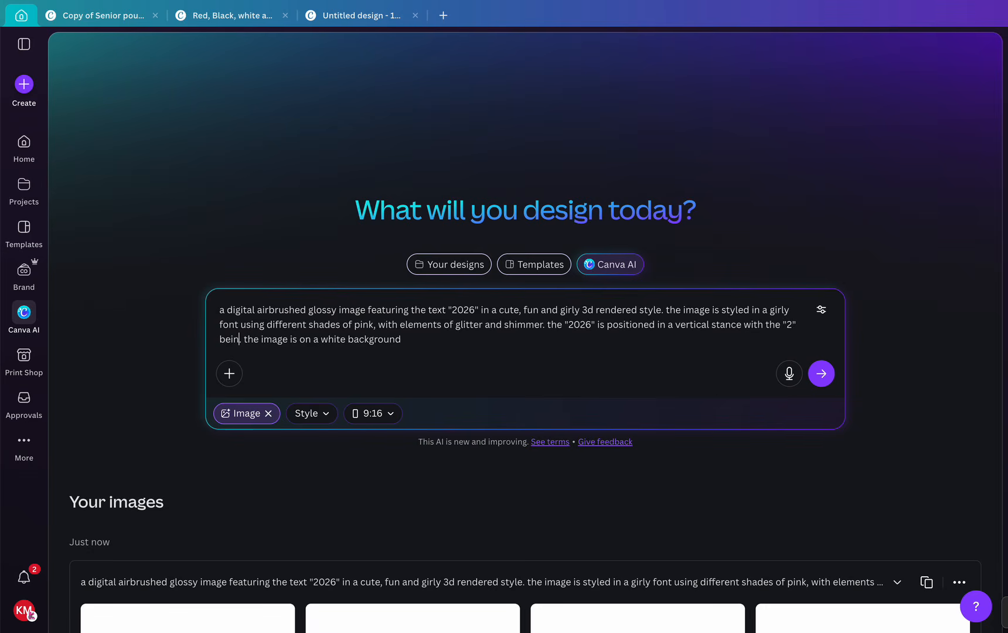
text(t the)
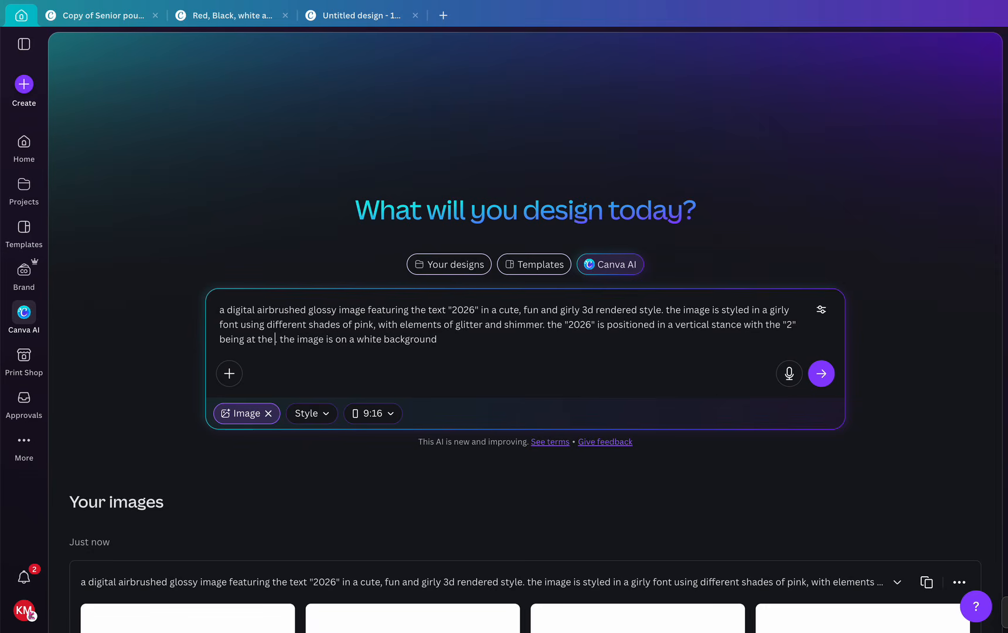
text( top and)
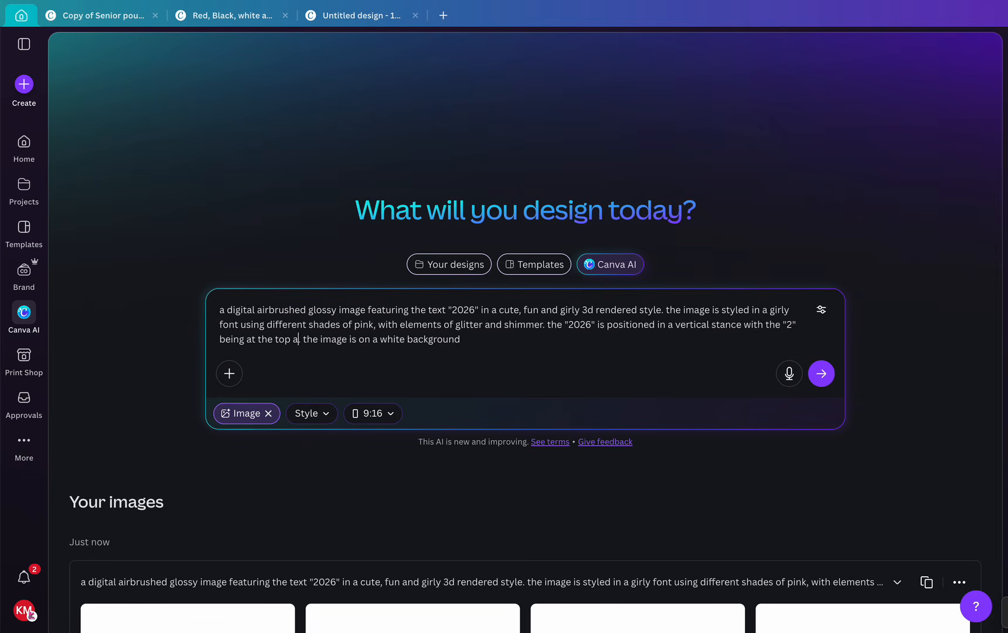
text( the )
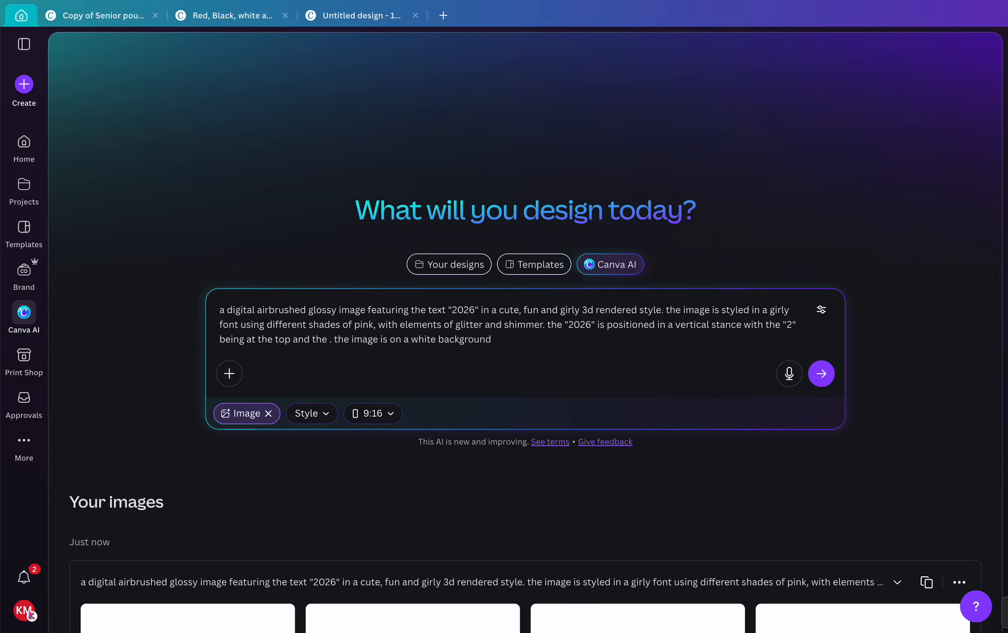
text("6")
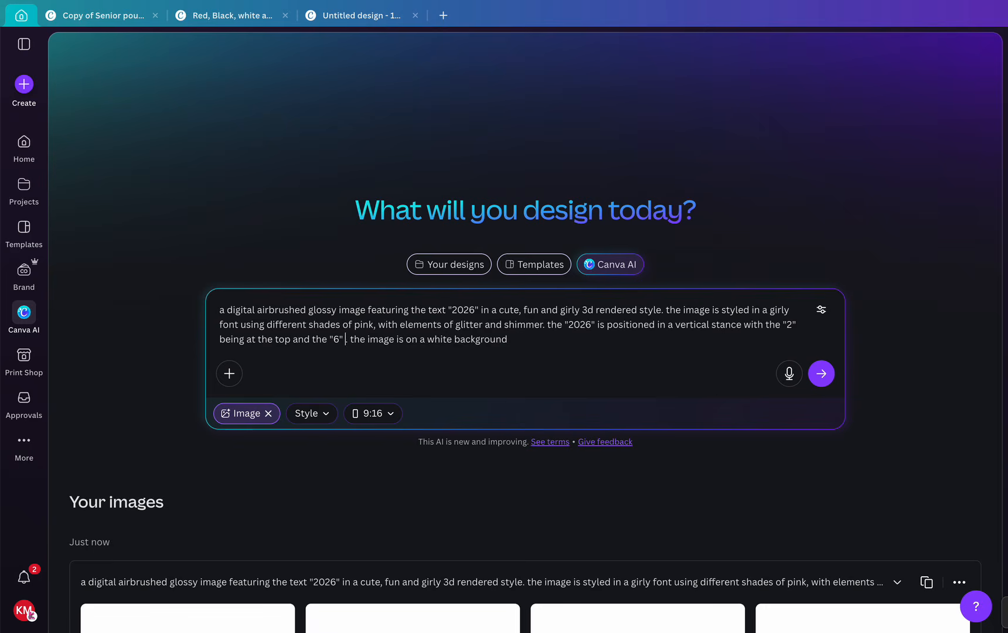
text( being at the)
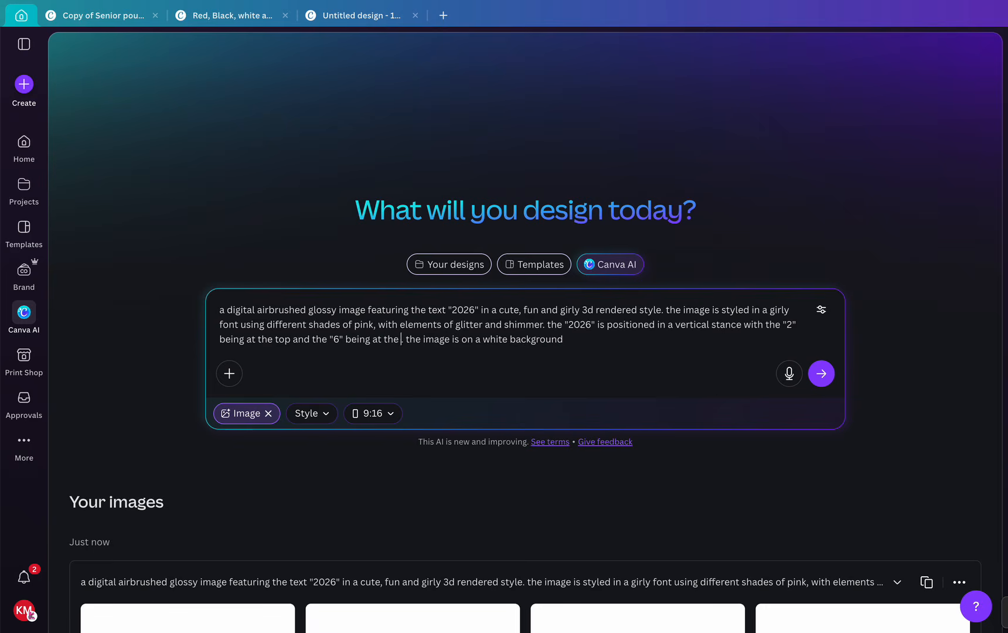
text( bottom)
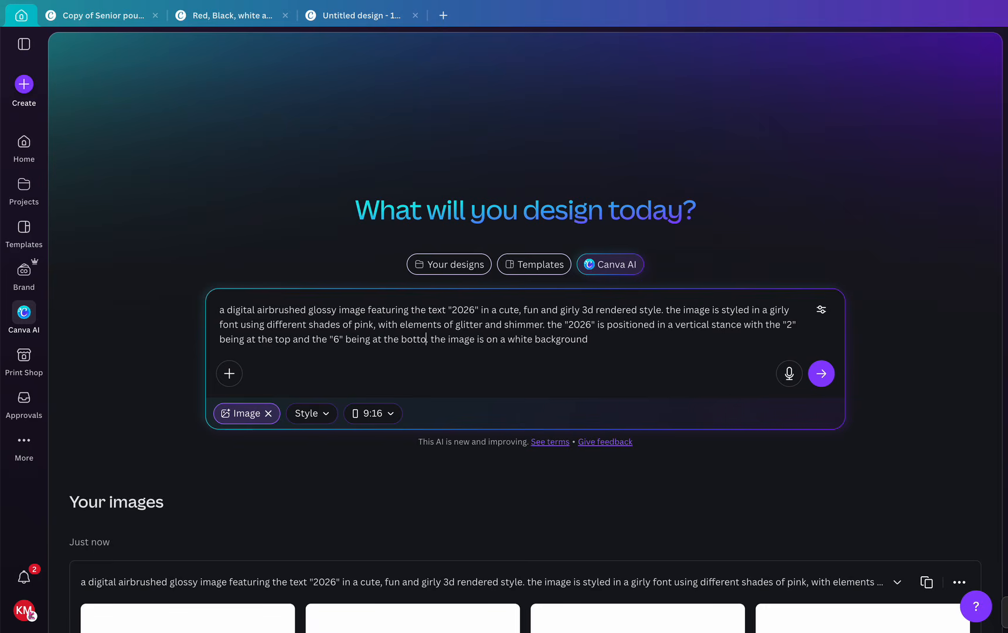
key(Return)
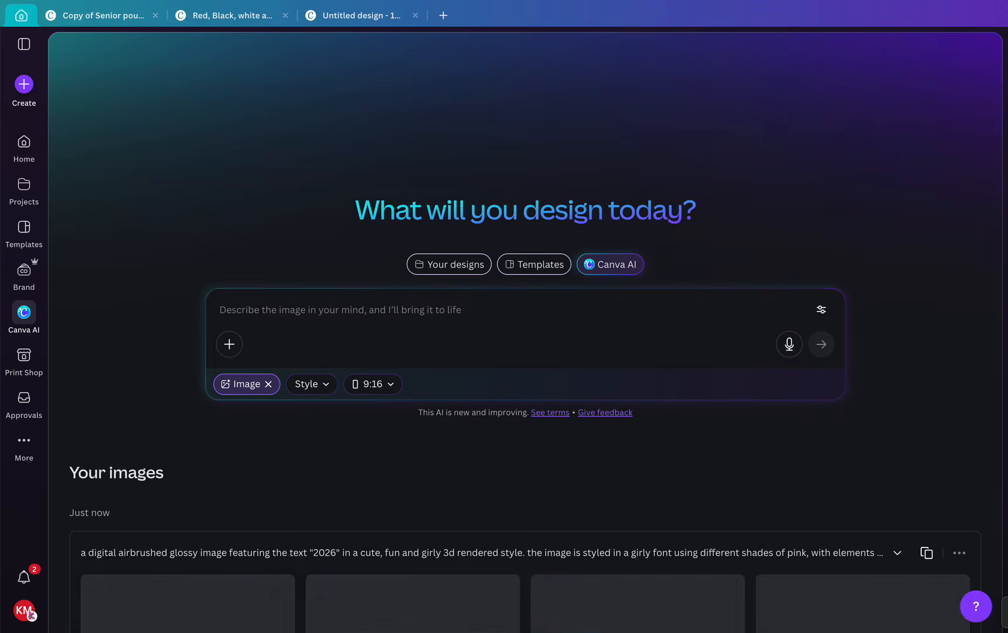
Review the two newest batches and move the second image of the latest one, the stacked "2026", into the Canva cliparts folder.
scroll(525, 363, down, 3)
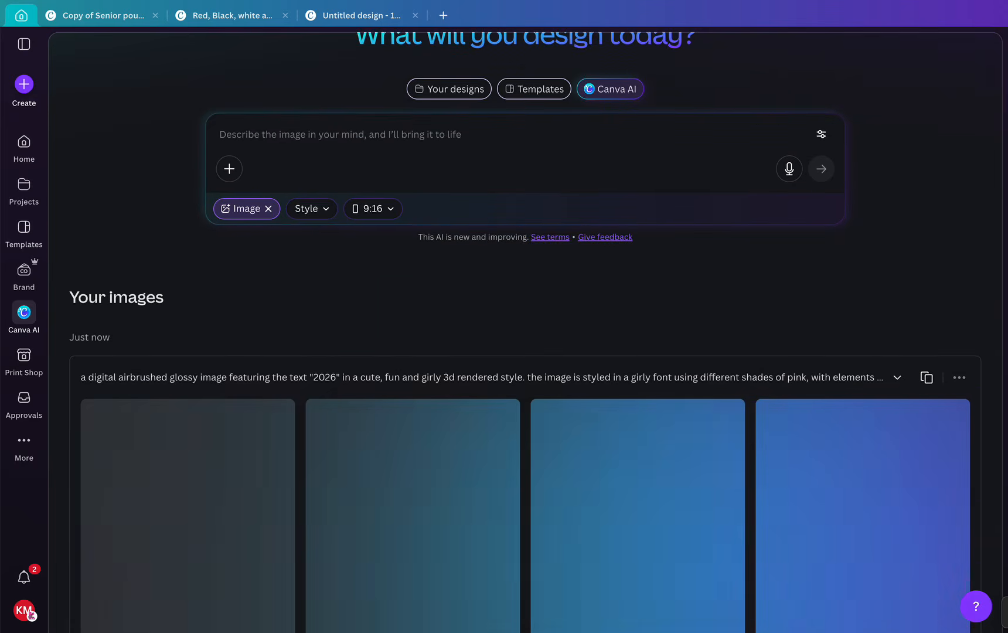
scroll(524, 363, down, 4)
scroll(861, 364, down, 8)
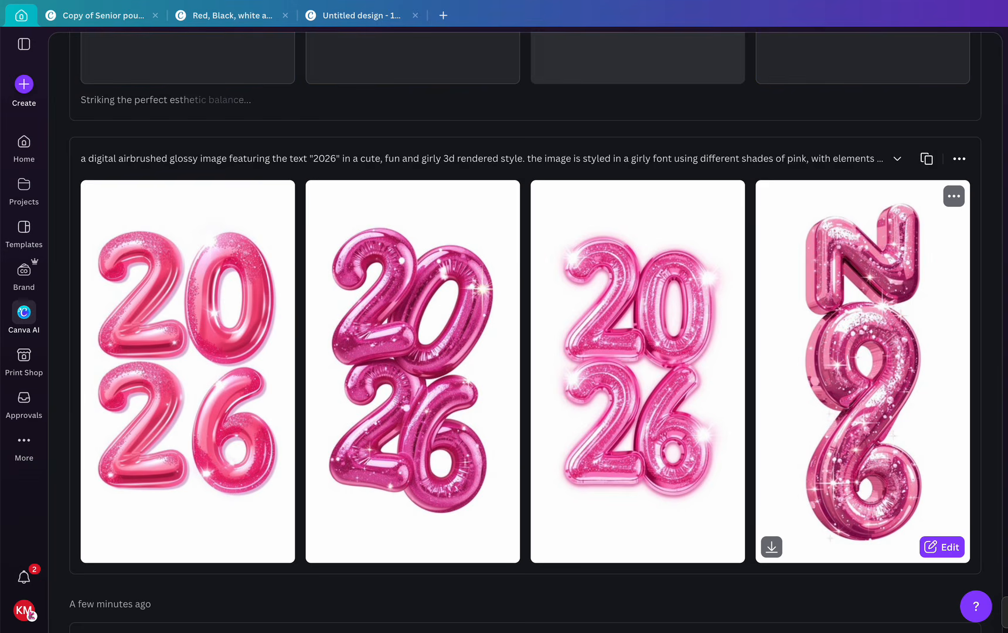
scroll(861, 363, up, 3)
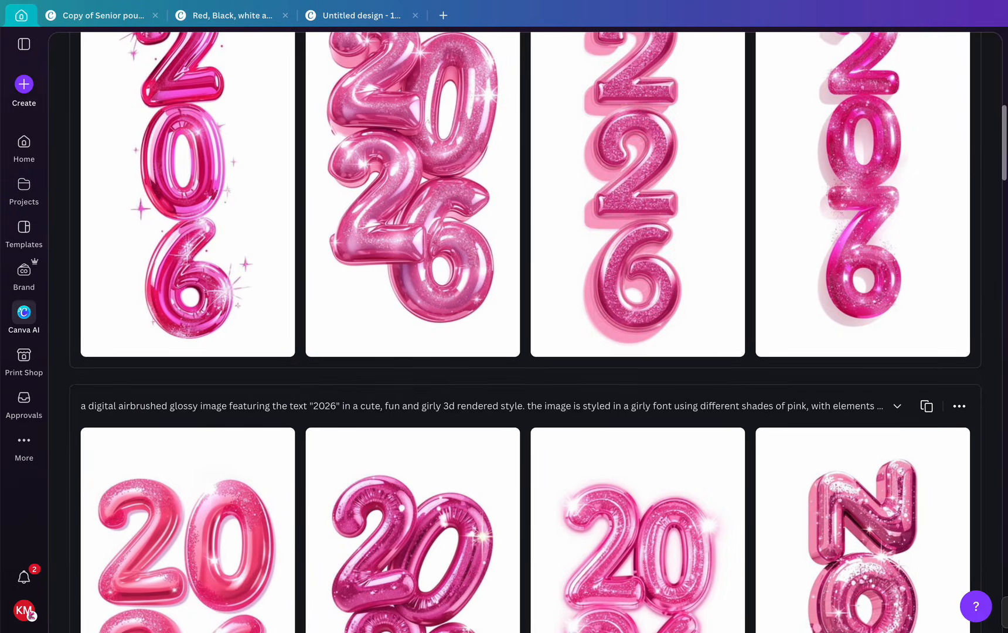
scroll(861, 363, up, 2)
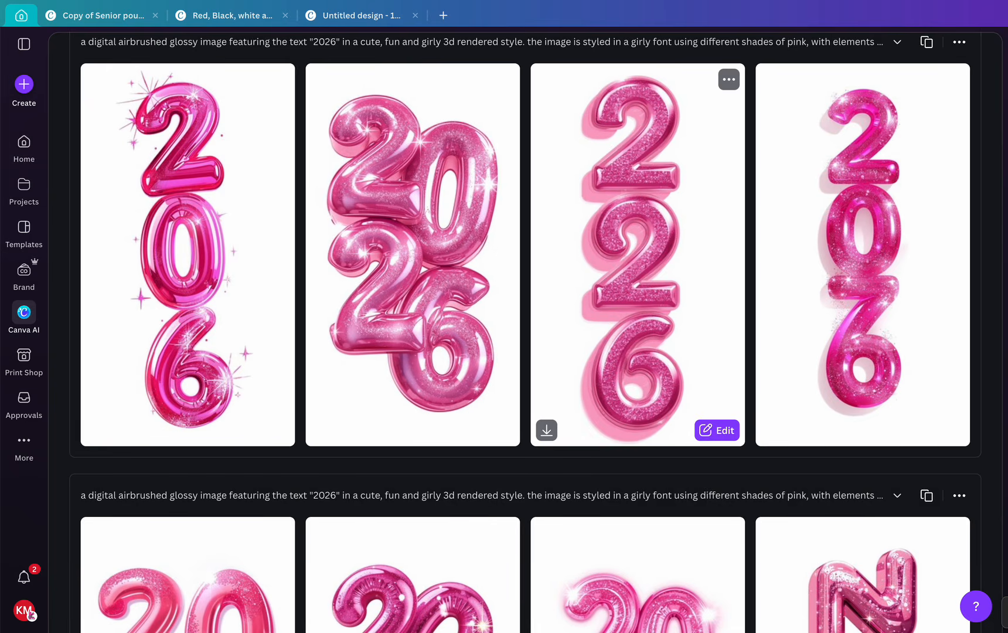
scroll(638, 328, up, 2)
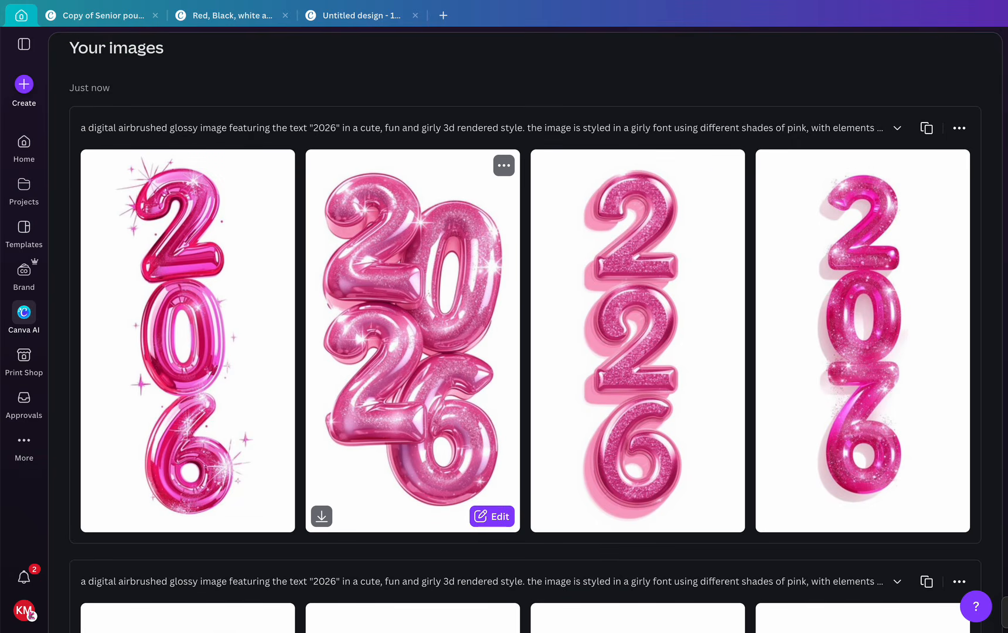
click(503, 165)
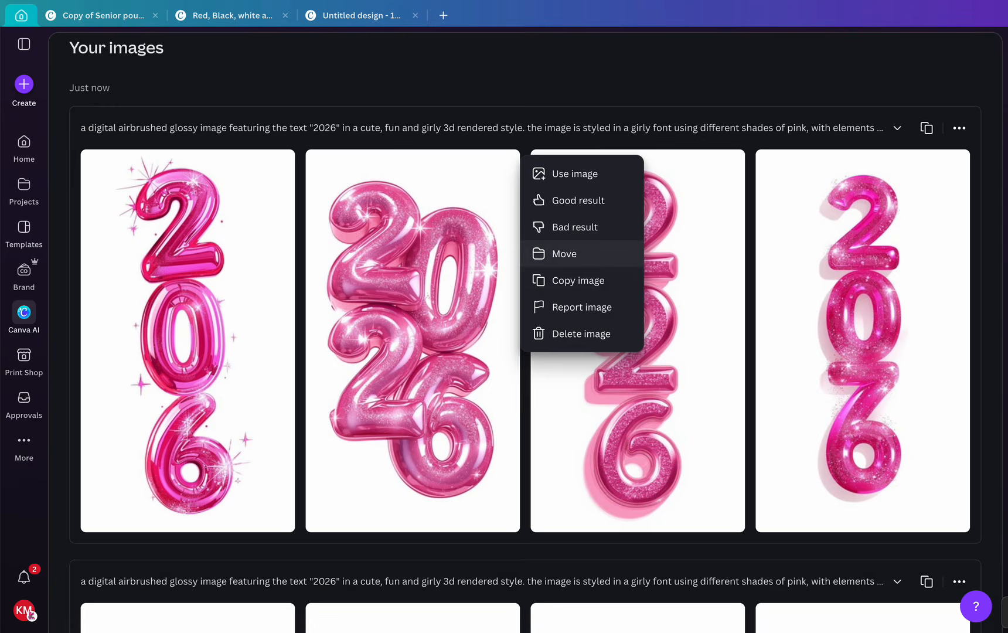
click(564, 253)
click(410, 317)
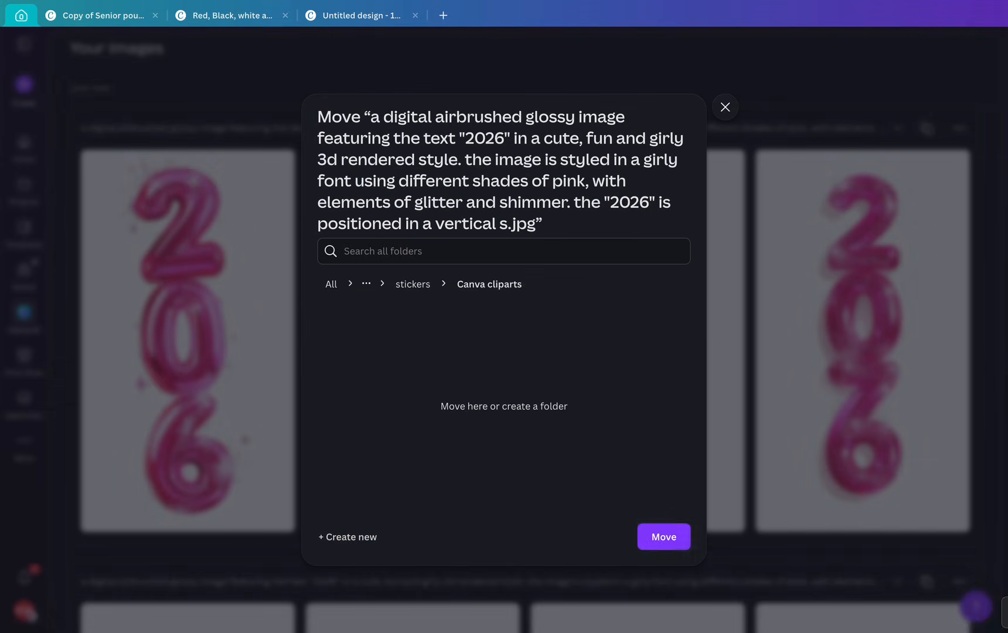
click(664, 537)
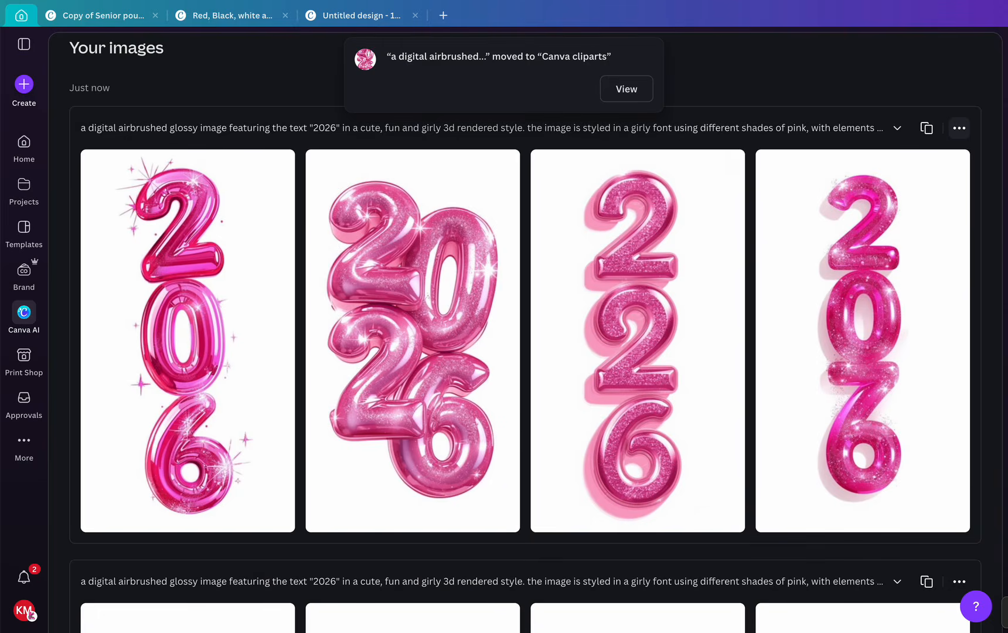
Generate another batch of vertical "2026" images at 9:16 by reusing the newest batch's prompt unchanged.
click(926, 128)
click(821, 374)
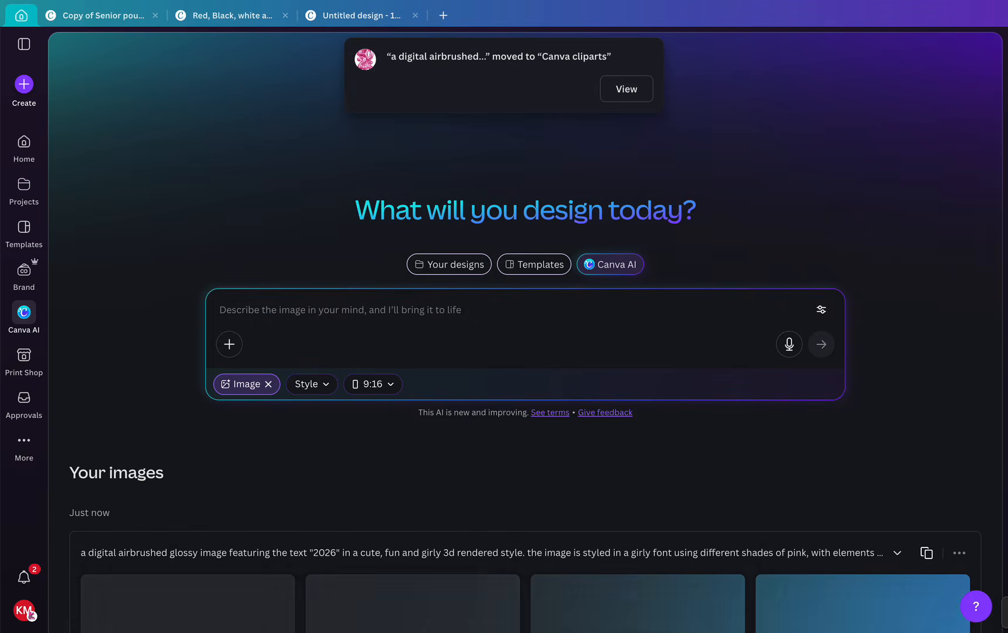
Move the third image of the previous batch, the glittery single-column number, into the Canva cliparts folder.
scroll(637, 363, down, 10)
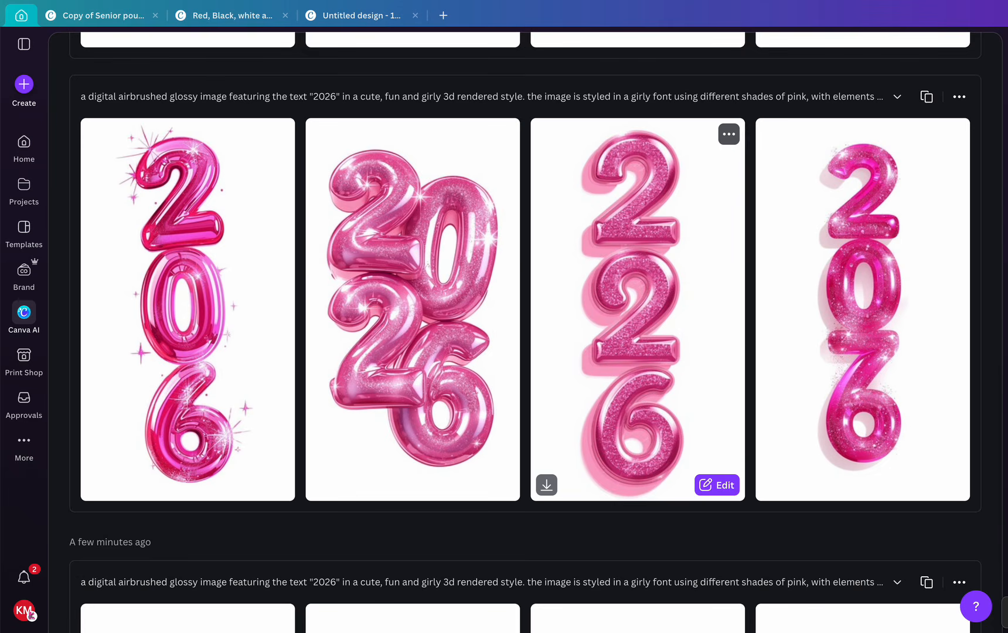
click(729, 134)
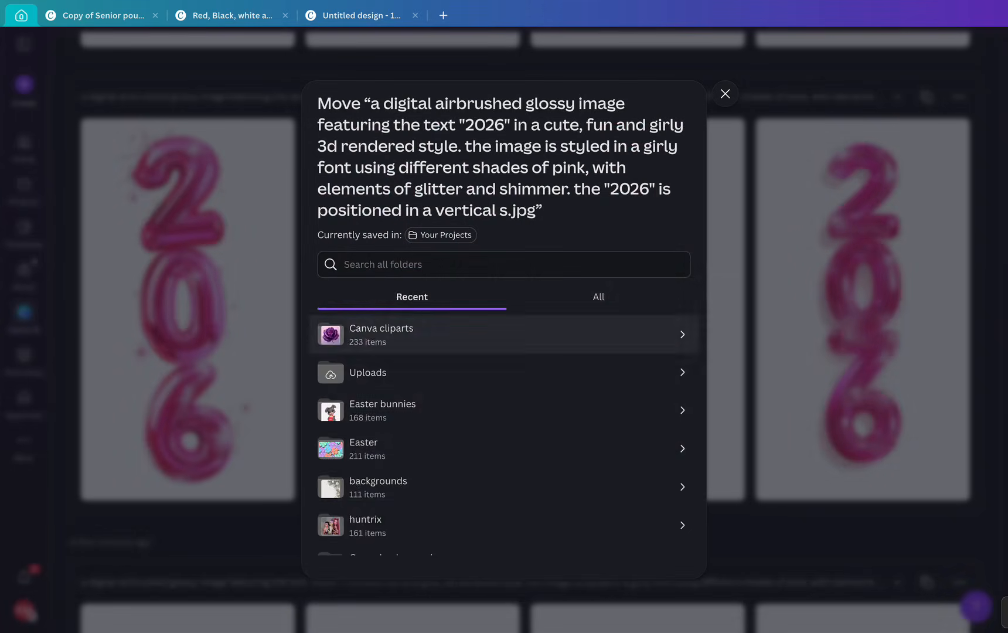
click(504, 334)
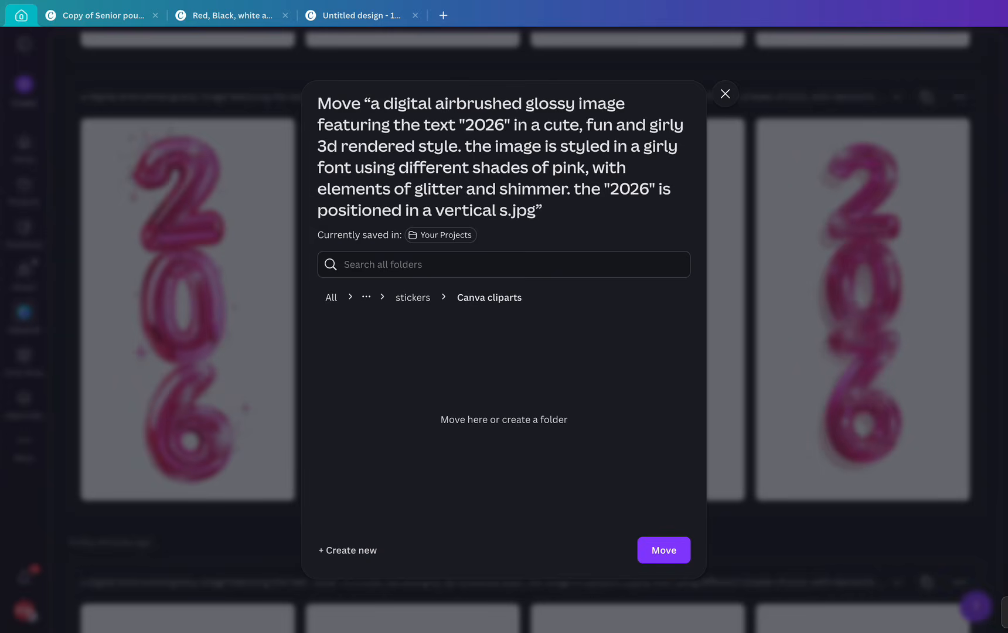
click(664, 550)
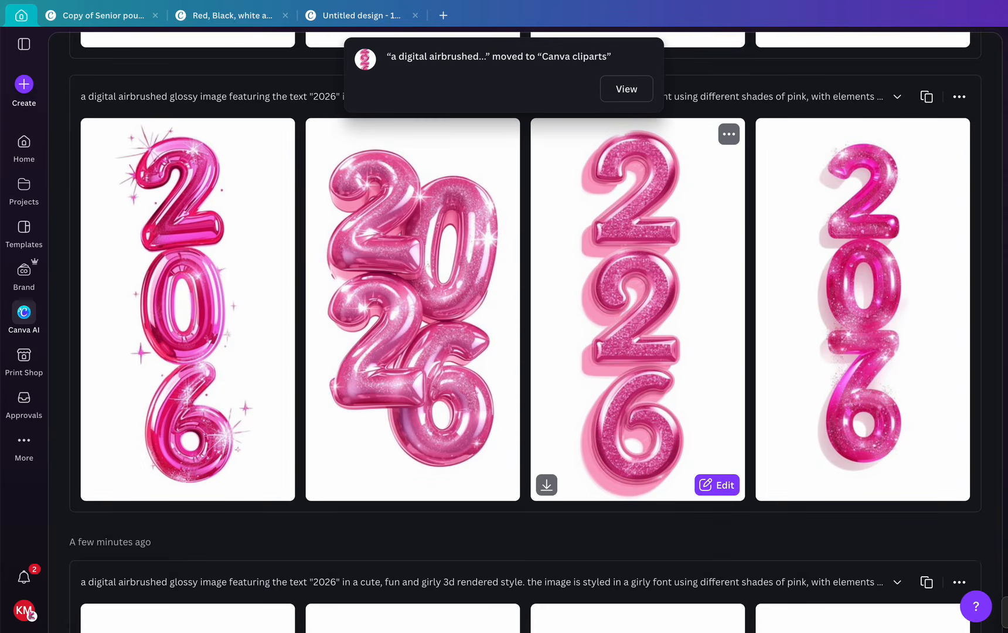
In the next older batch, move the first image, the evenly stacked glossy pink "2026", into the Canva cliparts folder.
scroll(638, 309, down, 4)
scroll(638, 309, down, 2)
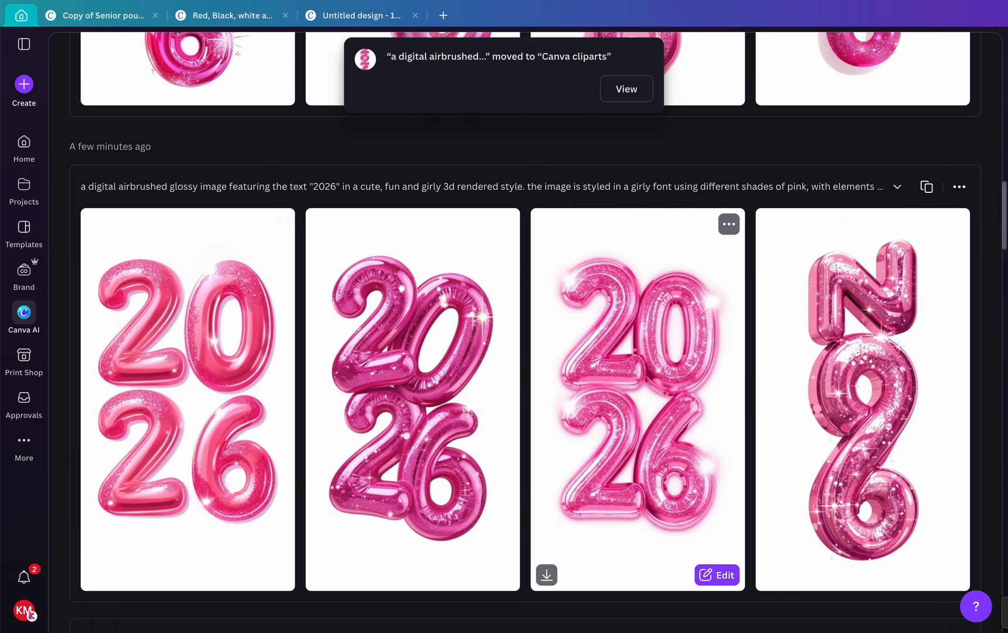
click(279, 224)
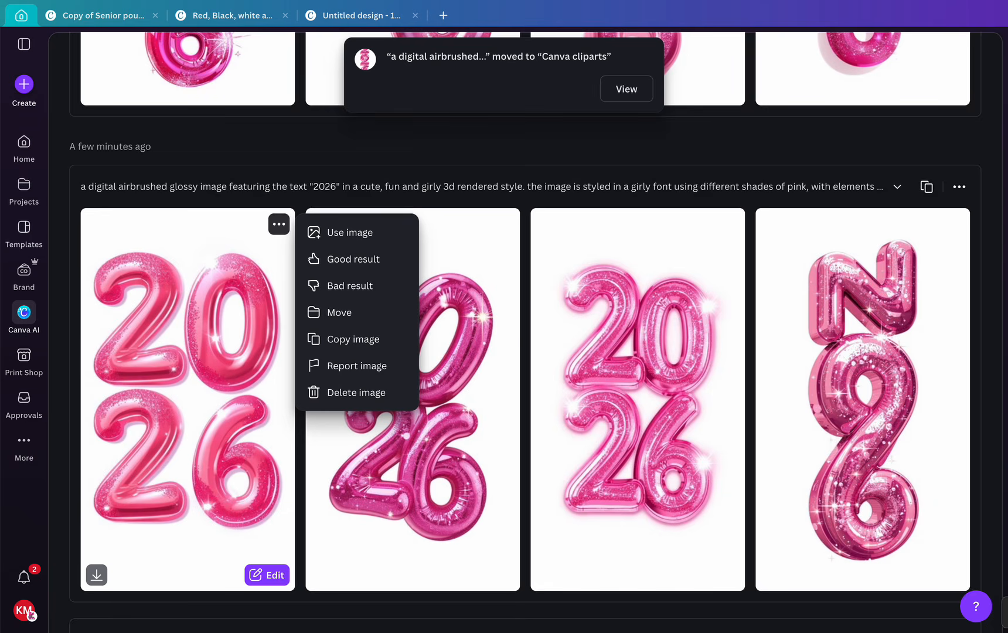
click(339, 312)
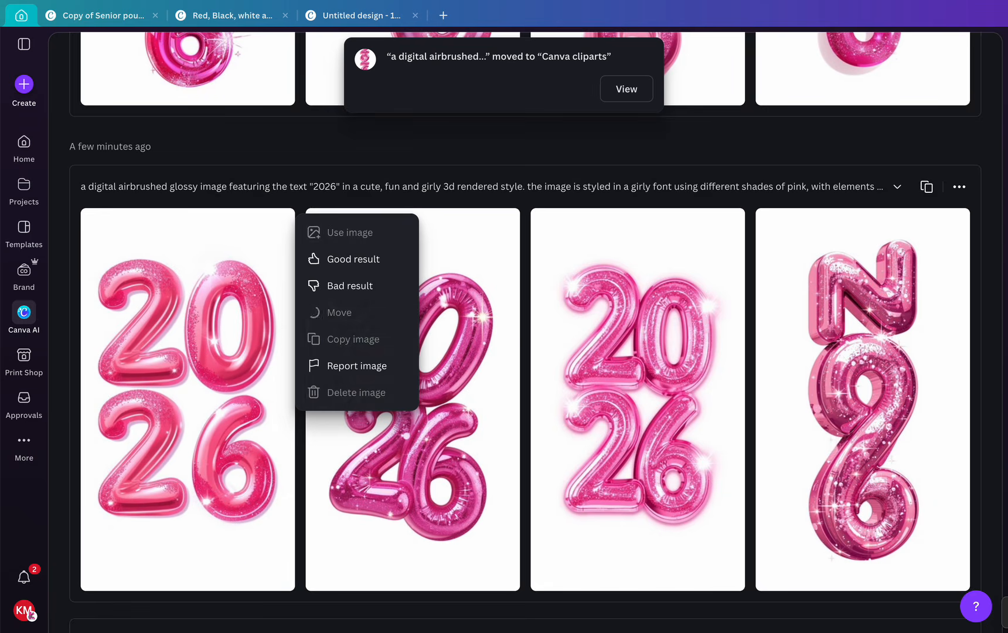
click(410, 335)
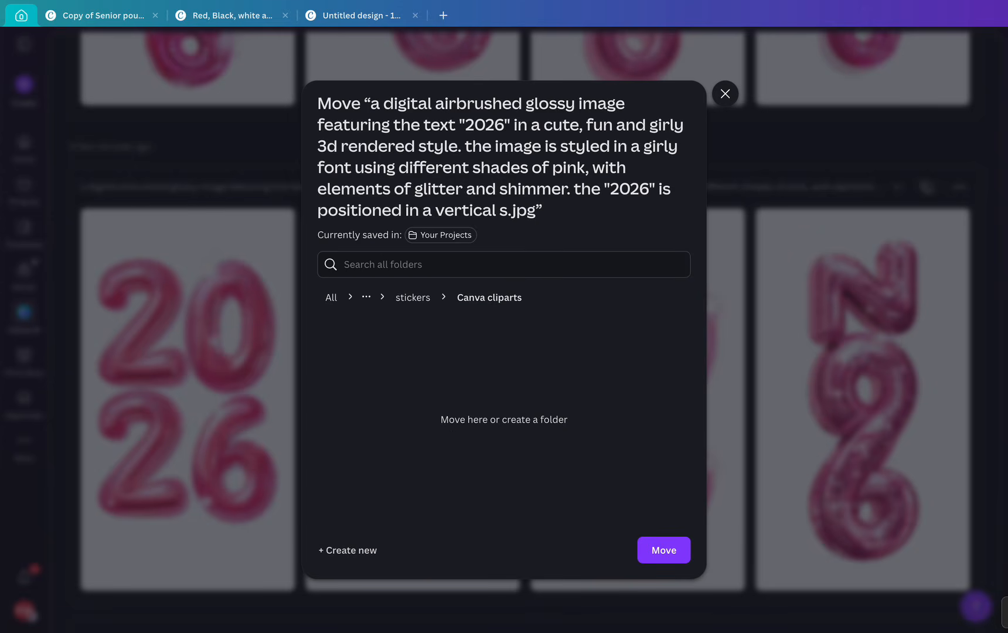
click(663, 550)
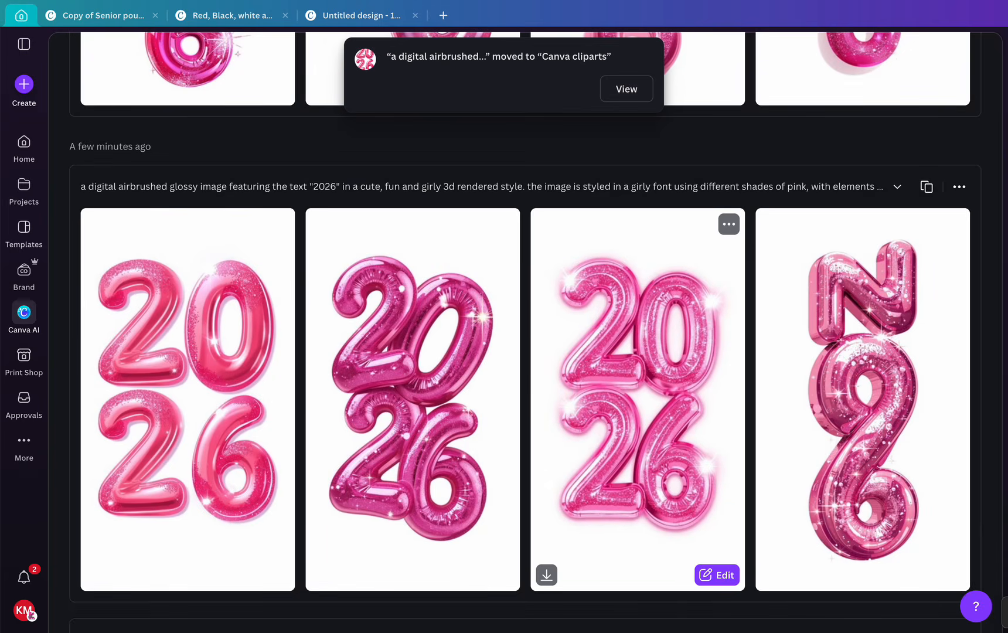
Move the second and third images of the same older batch, both stacked "2026" designs, into the Canva cliparts folder.
click(503, 224)
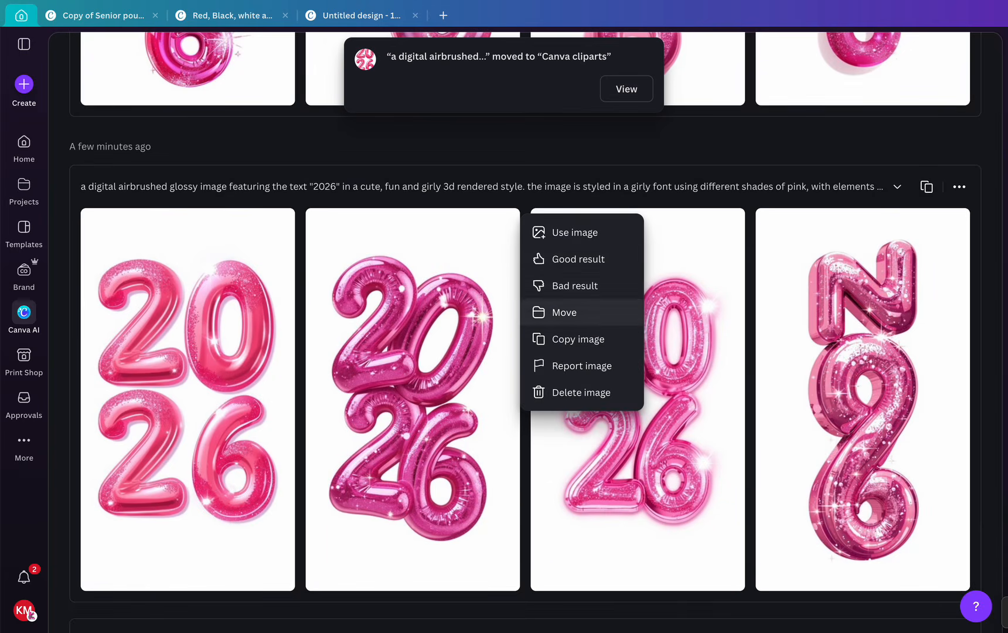
click(564, 312)
click(410, 334)
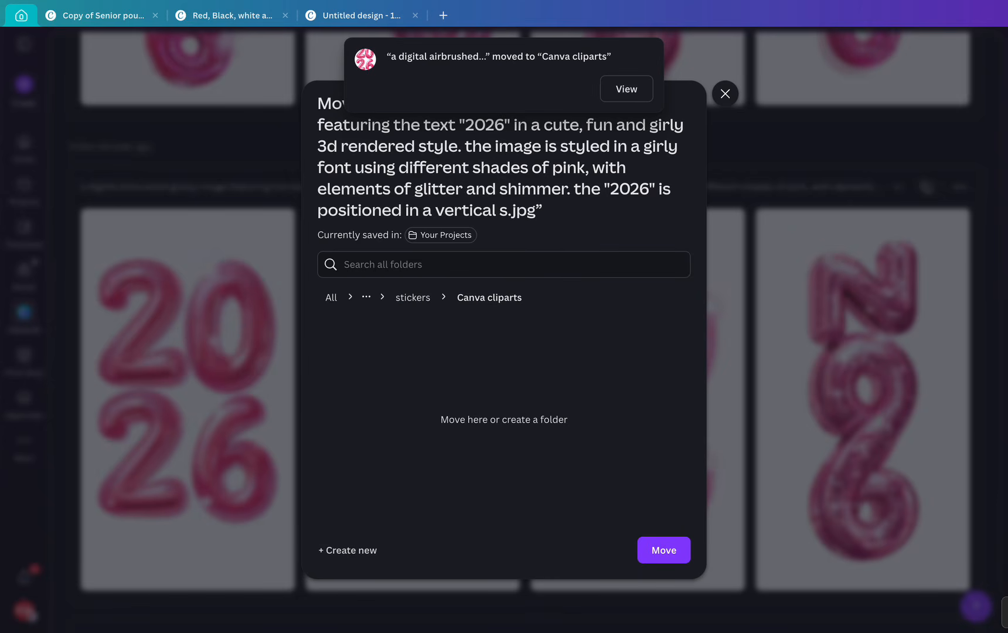
click(663, 549)
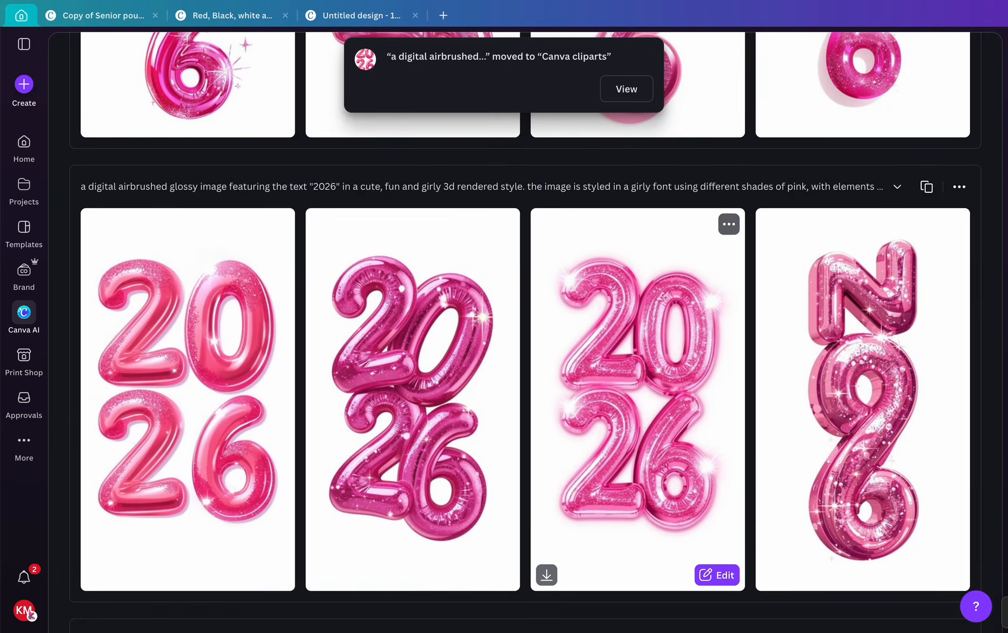
click(728, 223)
click(788, 313)
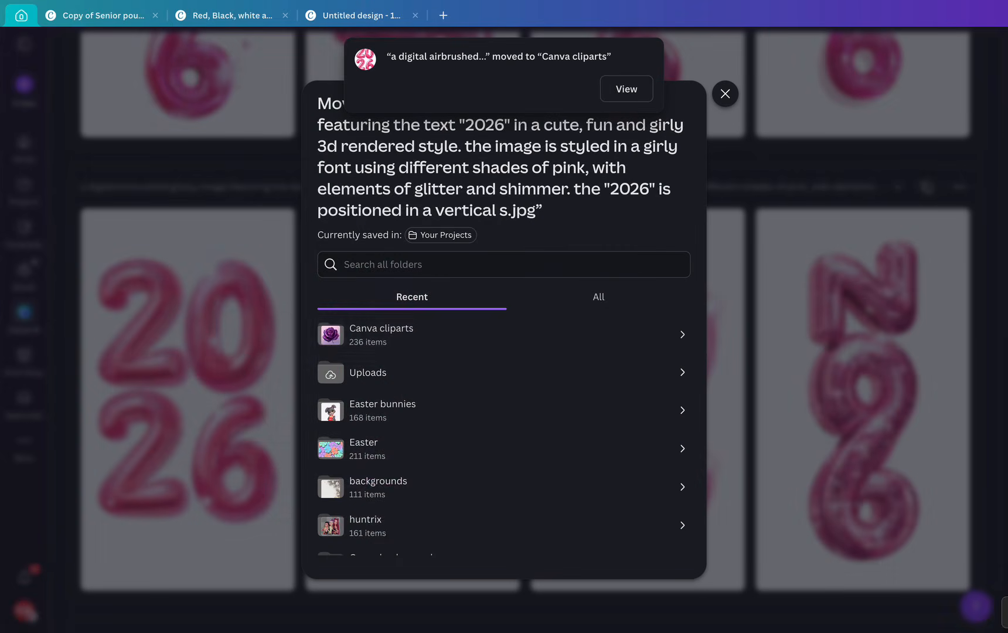
click(410, 335)
click(664, 549)
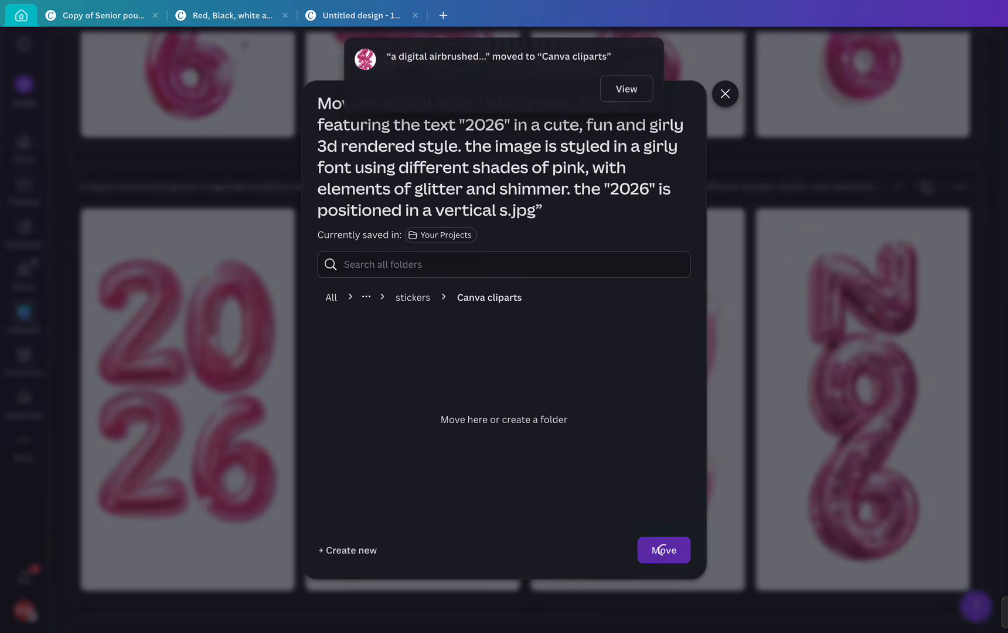
Move the first image of the newest batch, the large overlapping balloon-style "2026", into the Canva cliparts folder.
scroll(637, 293, up, 4)
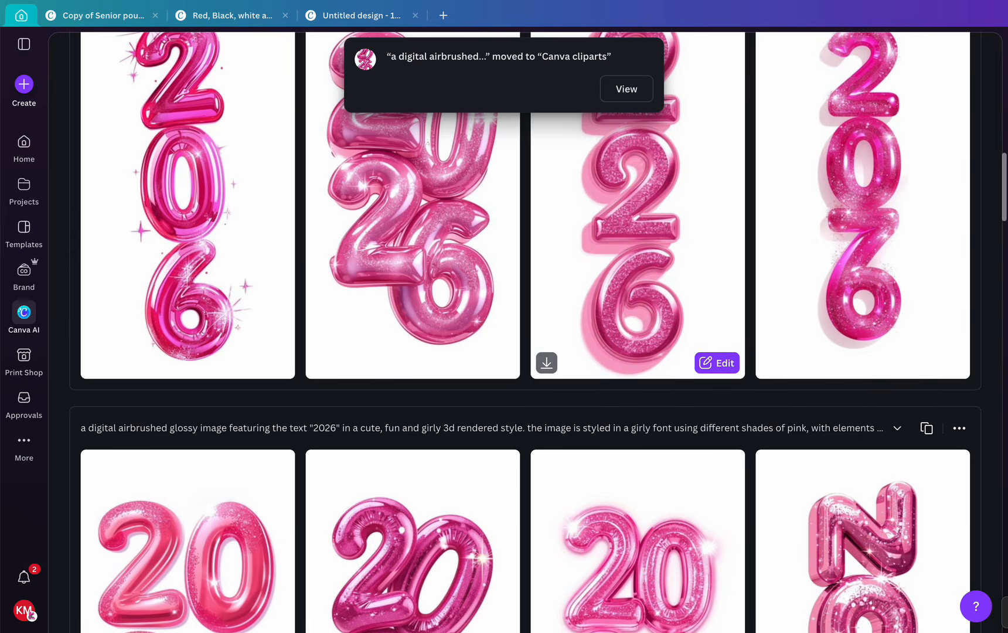
scroll(638, 292, up, 5)
scroll(638, 292, up, 4)
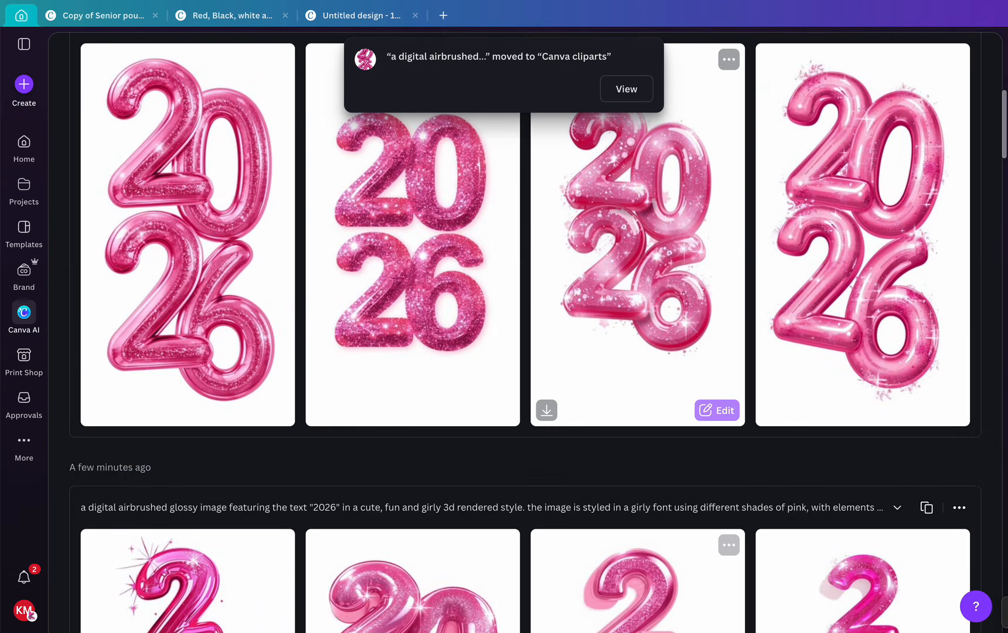
scroll(637, 293, up, 2)
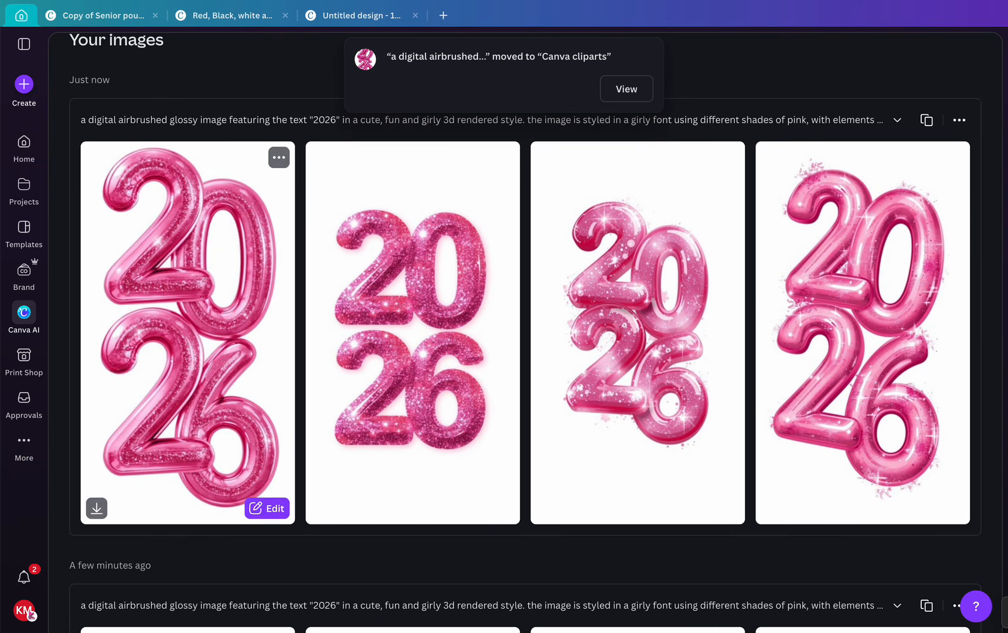
click(279, 157)
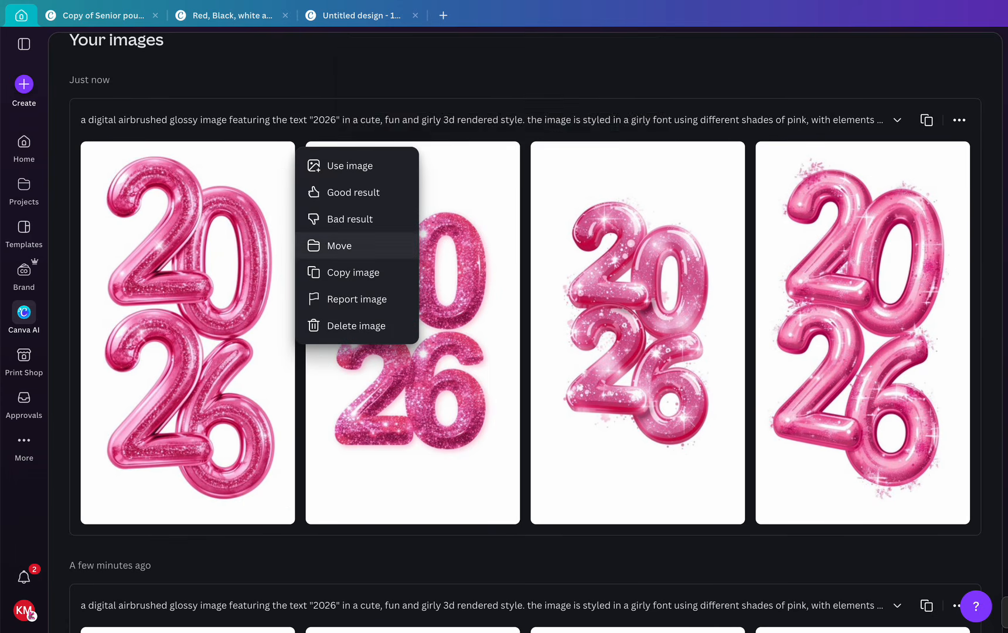
click(339, 245)
click(504, 321)
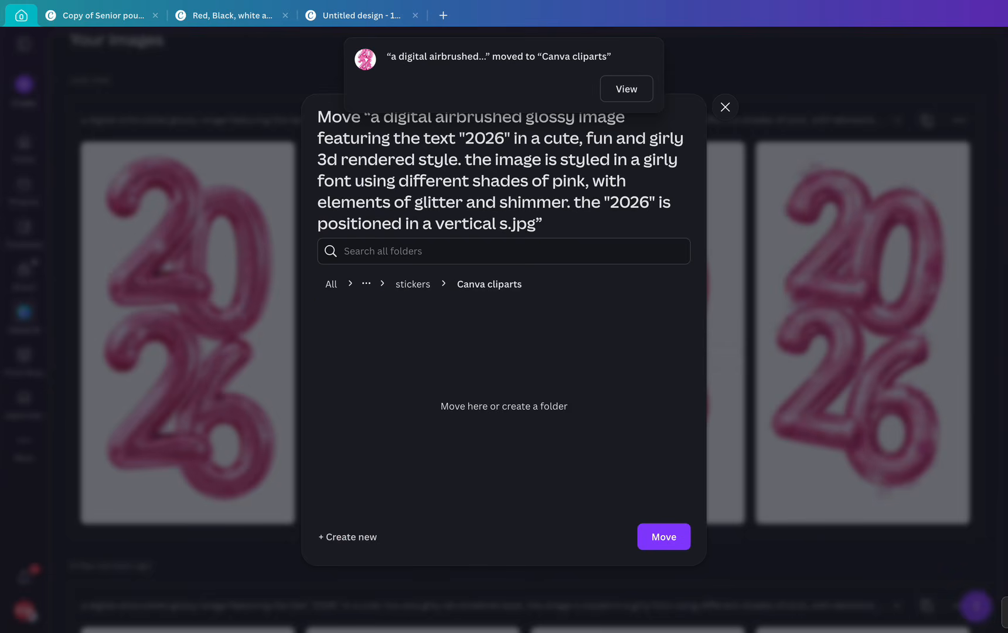
click(663, 536)
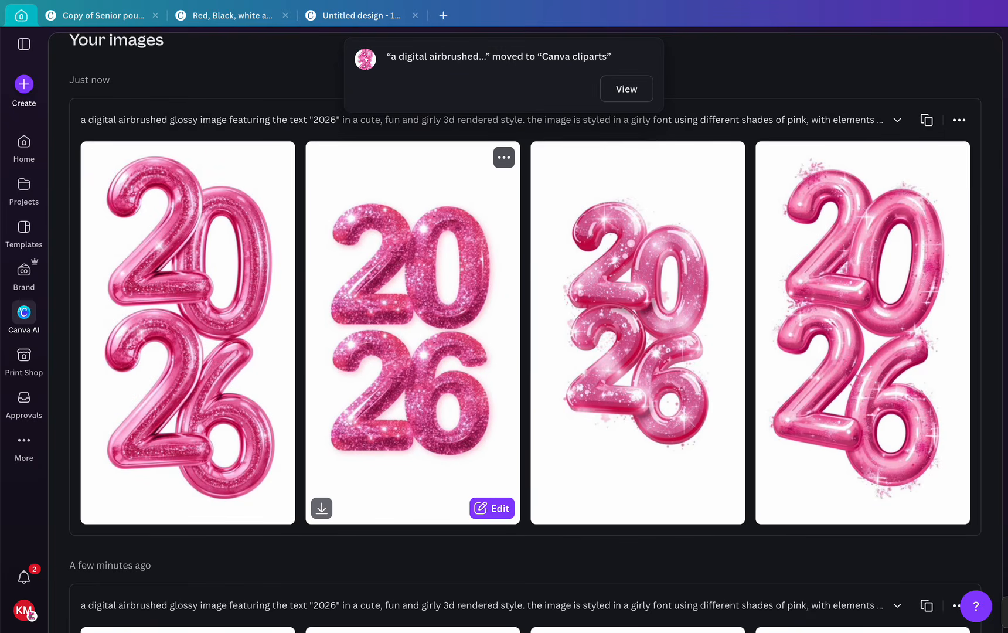
Move the second image of the newest batch, the fully glittered stacked "2026", into the Canva cliparts folder.
click(504, 157)
click(560, 244)
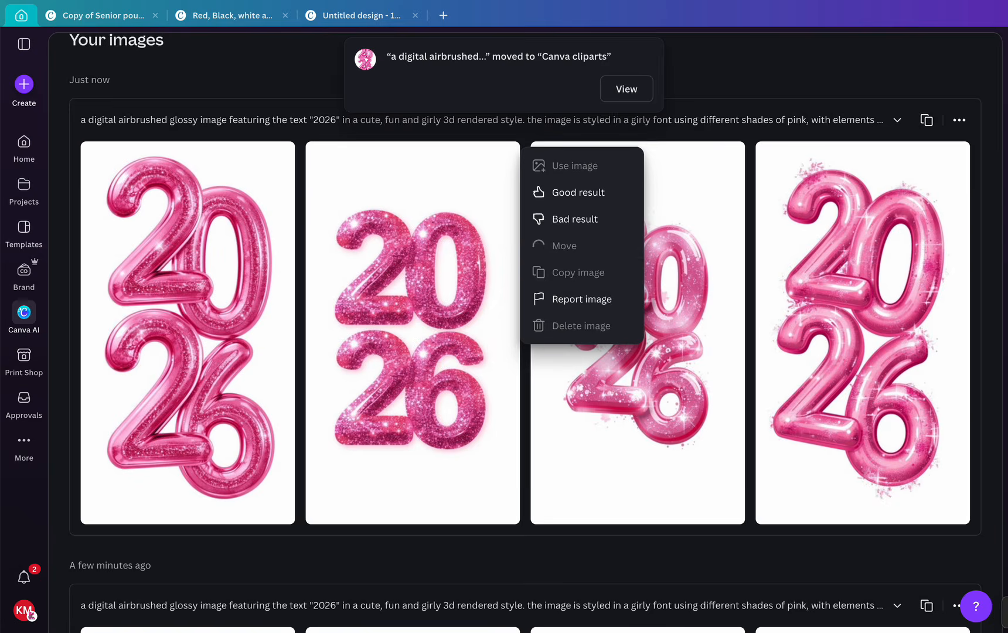
click(527, 321)
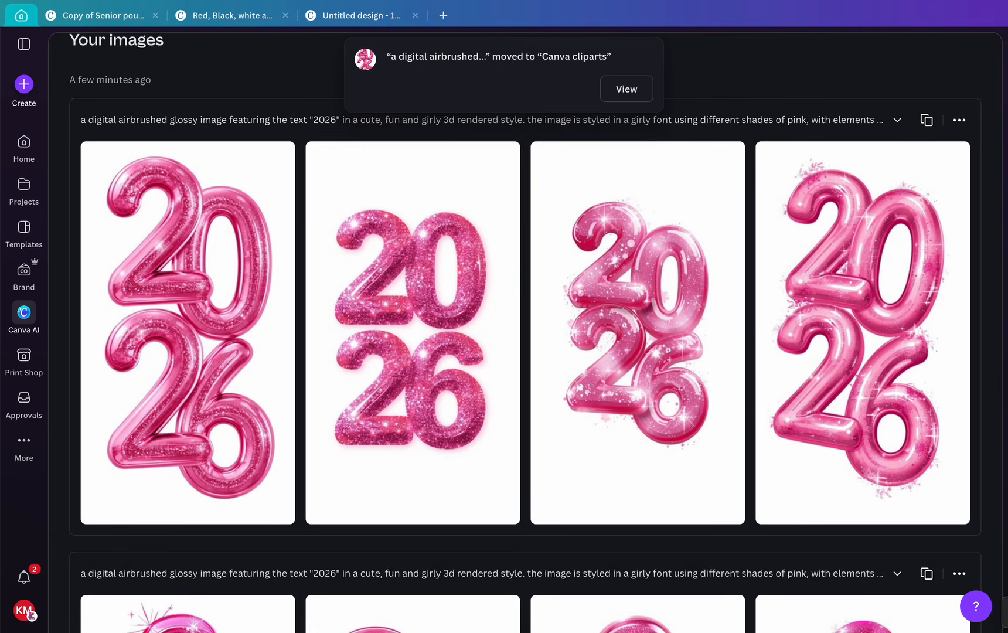
Open the Canva cliparts folder and look through the saved "2026" images and other cliparts.
click(627, 89)
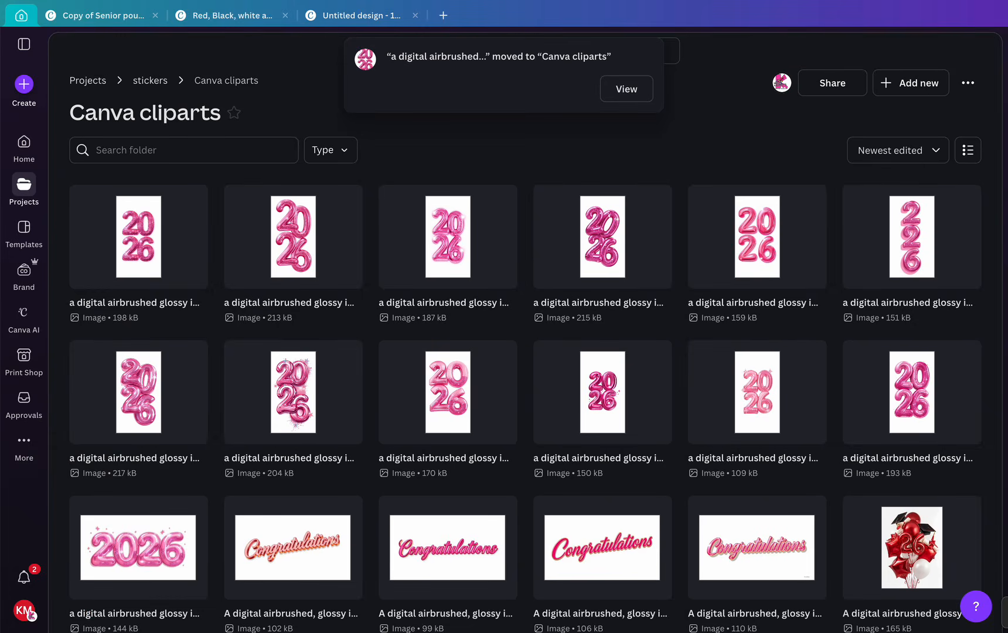
scroll(448, 352, down, 4)
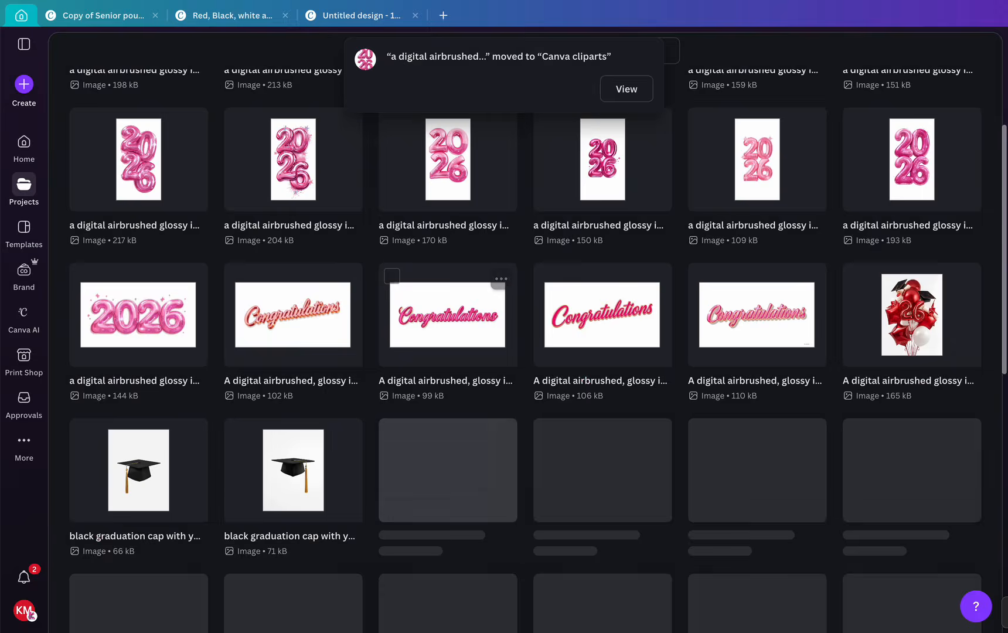
scroll(448, 352, up, 3)
scroll(447, 351, down, 4)
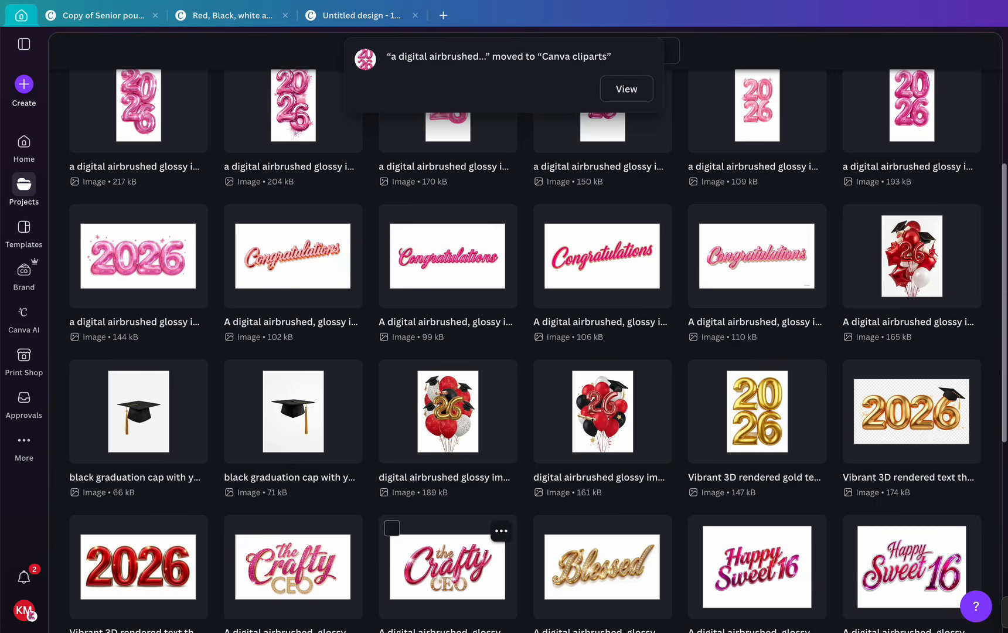
scroll(448, 527, down, 3)
scroll(447, 369, up, 4)
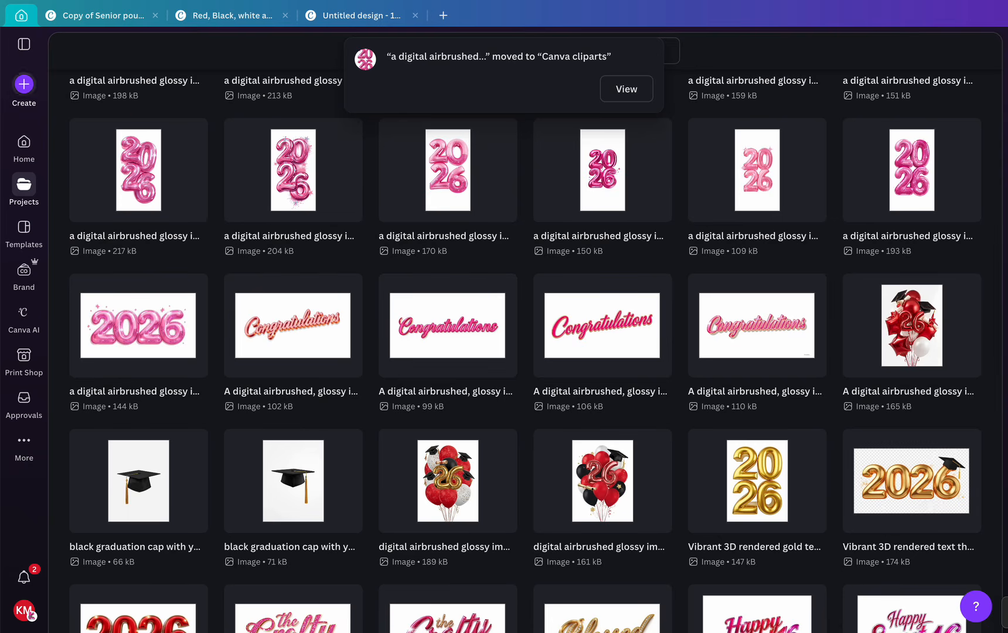
Switch to the untitled 11 × 36 in design and open the Canva cliparts folder inside the stickers project folder.
click(362, 15)
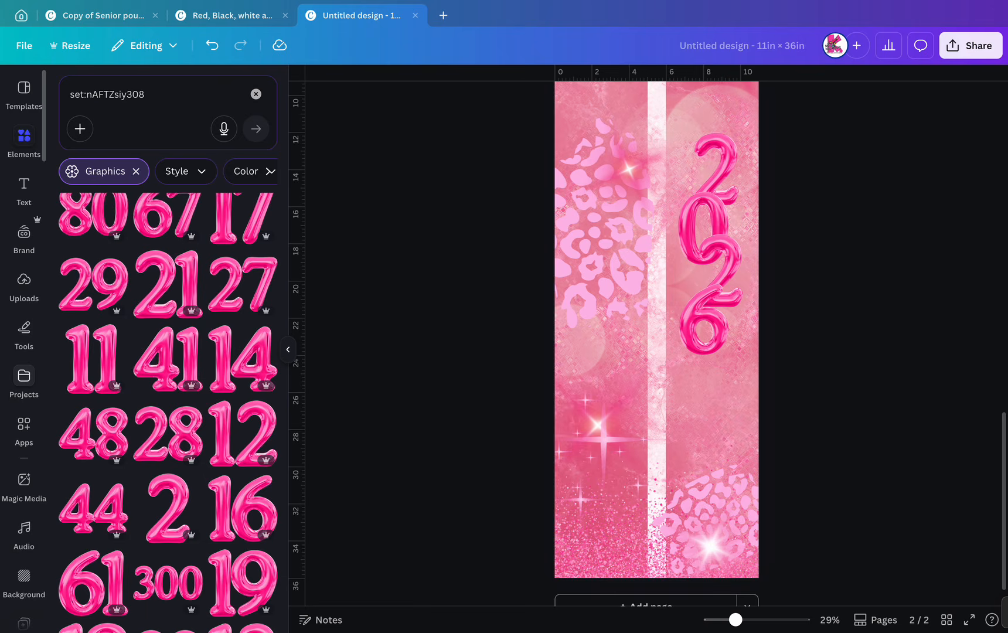
click(23, 378)
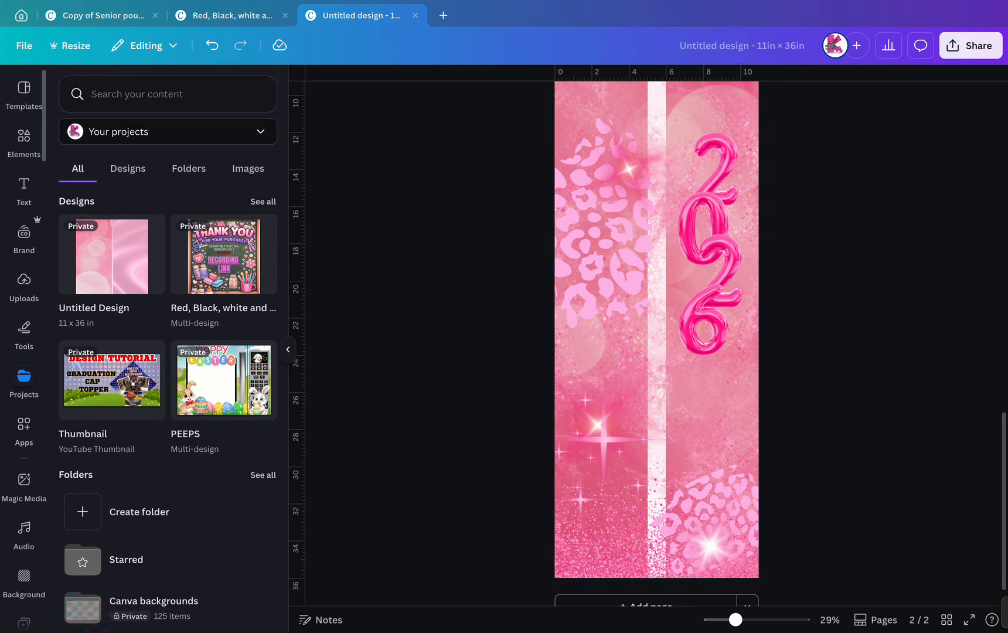
scroll(164, 410, down, 4)
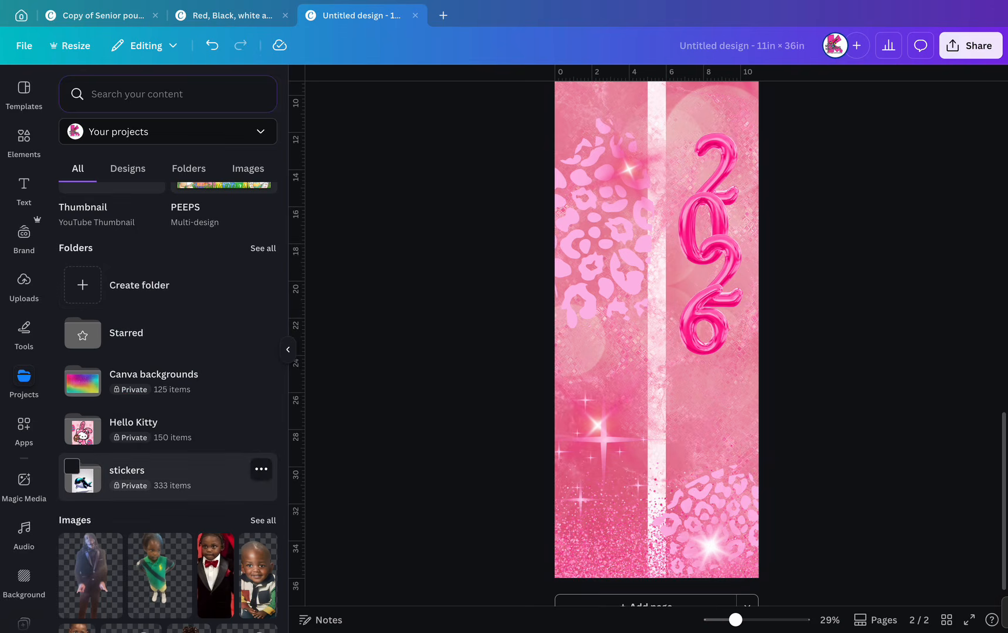
click(134, 468)
click(147, 183)
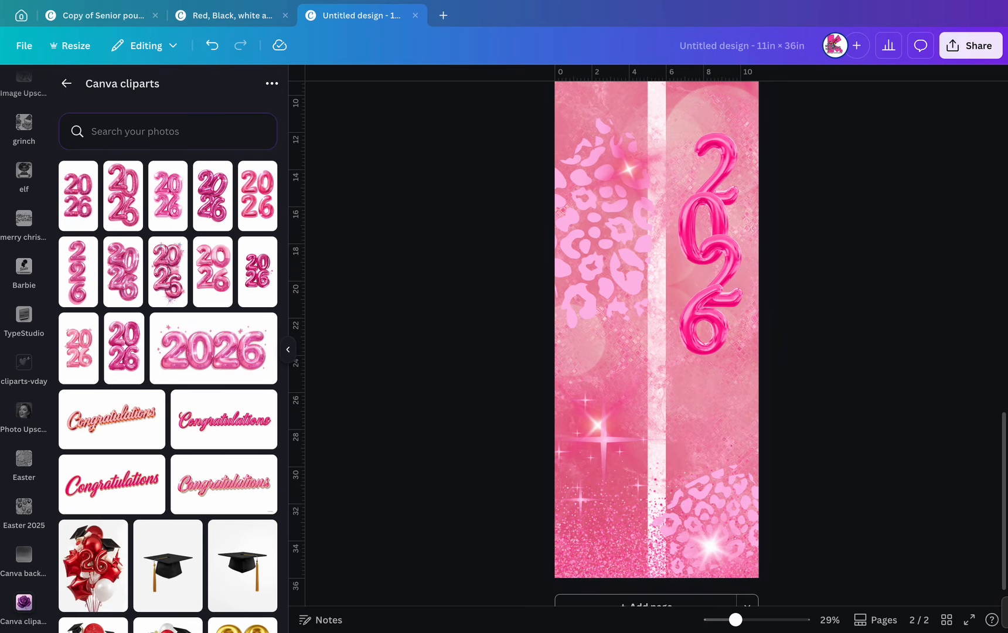
Delete the grouped vertical pink "2026" balloon numbers from page 2 of the banner.
click(709, 243)
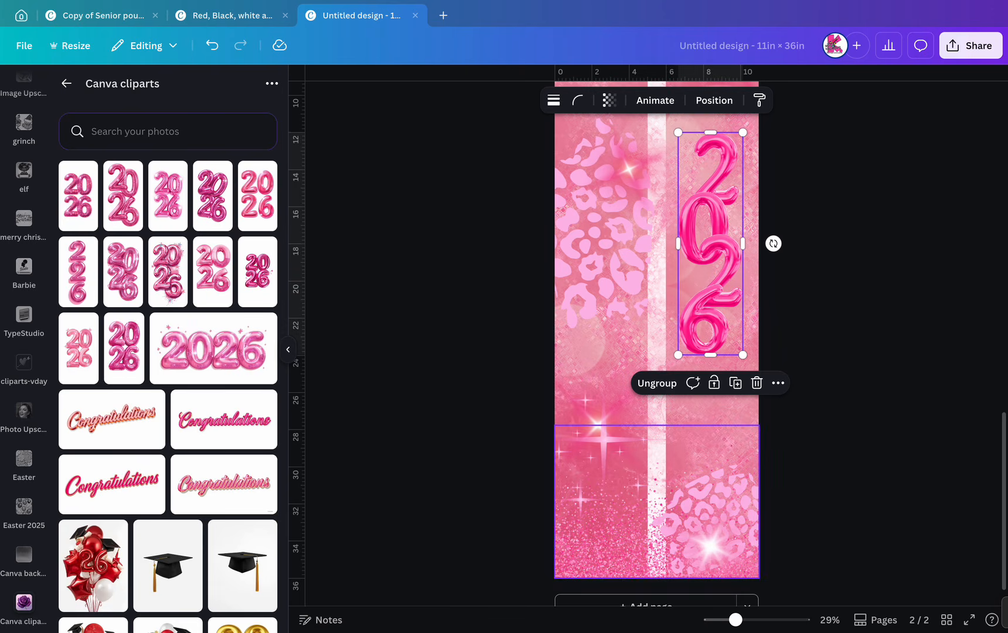
click(756, 383)
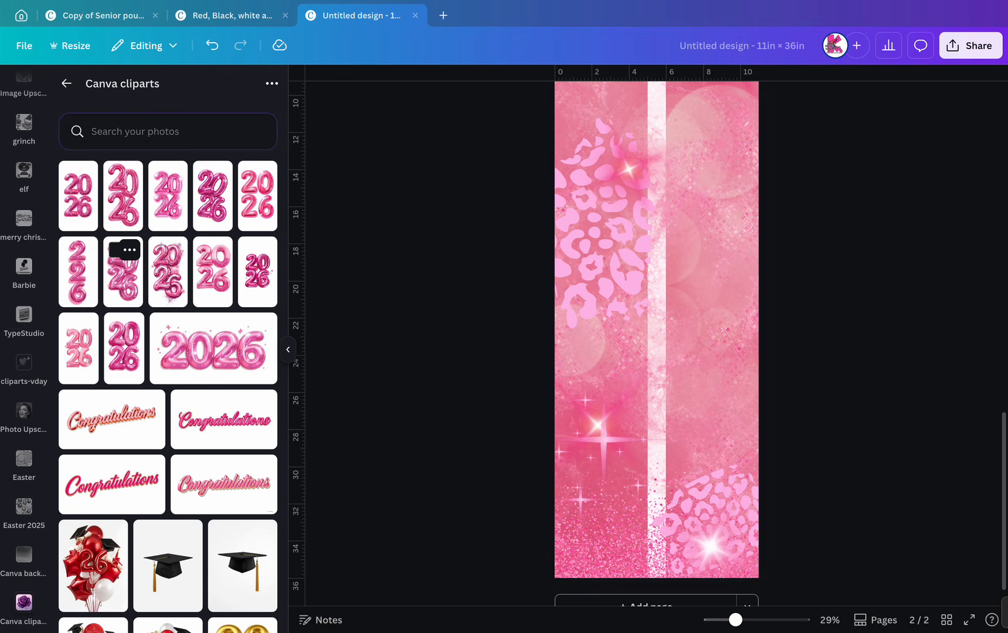
Add the overlapping glossy pink "2026" clipart with its background removed and place it over the banner's right half, below its upper leopard print.
click(123, 275)
click(492, 100)
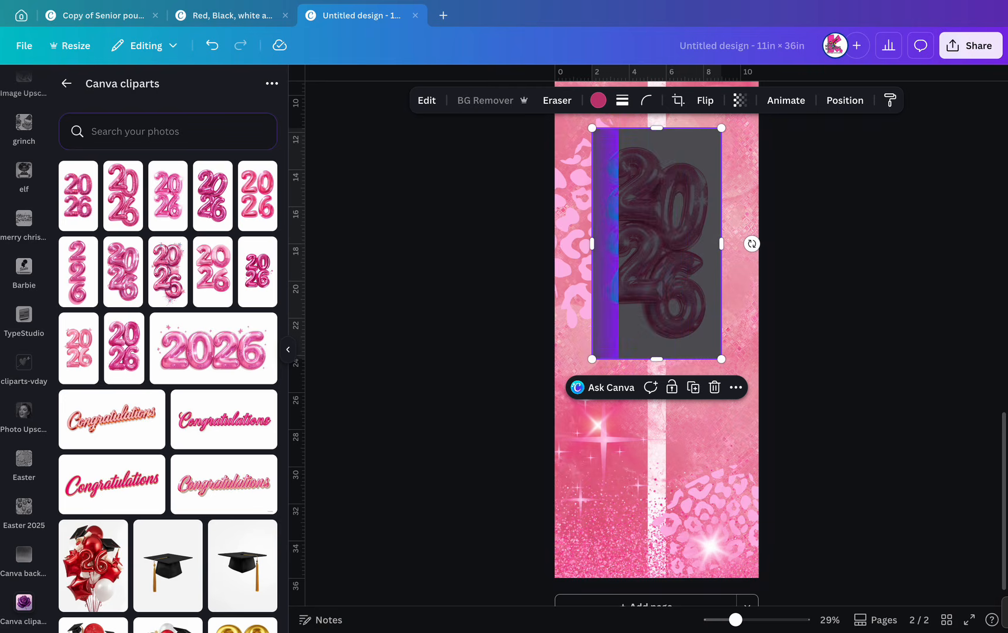
drag(656, 244, 699, 309)
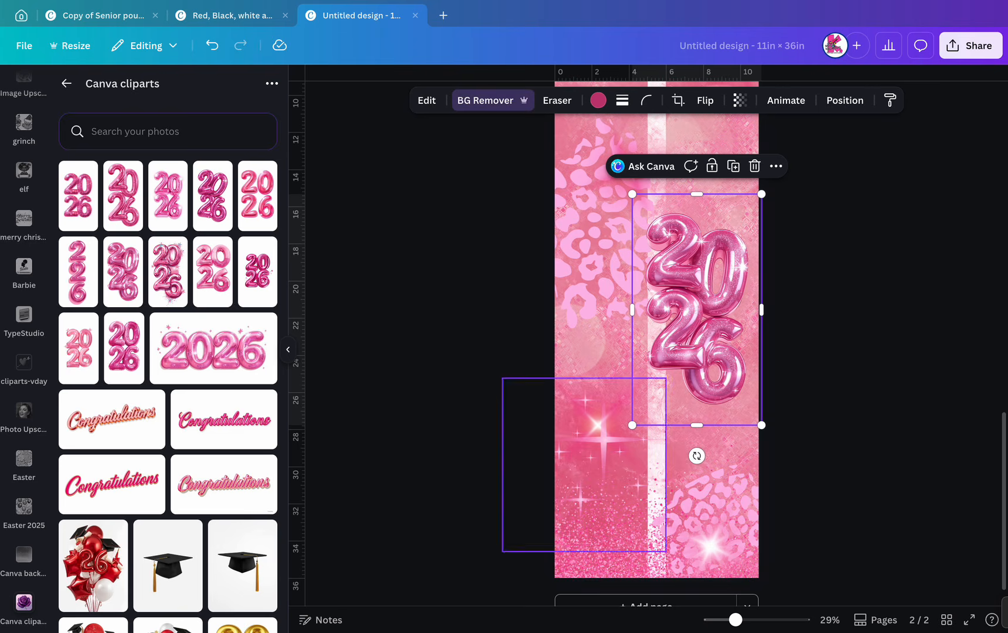
Shrink the "2026" clipart to fit the banner's right column and move it down over the lower leopard print.
drag(634, 423, 670, 356)
drag(712, 273, 713, 475)
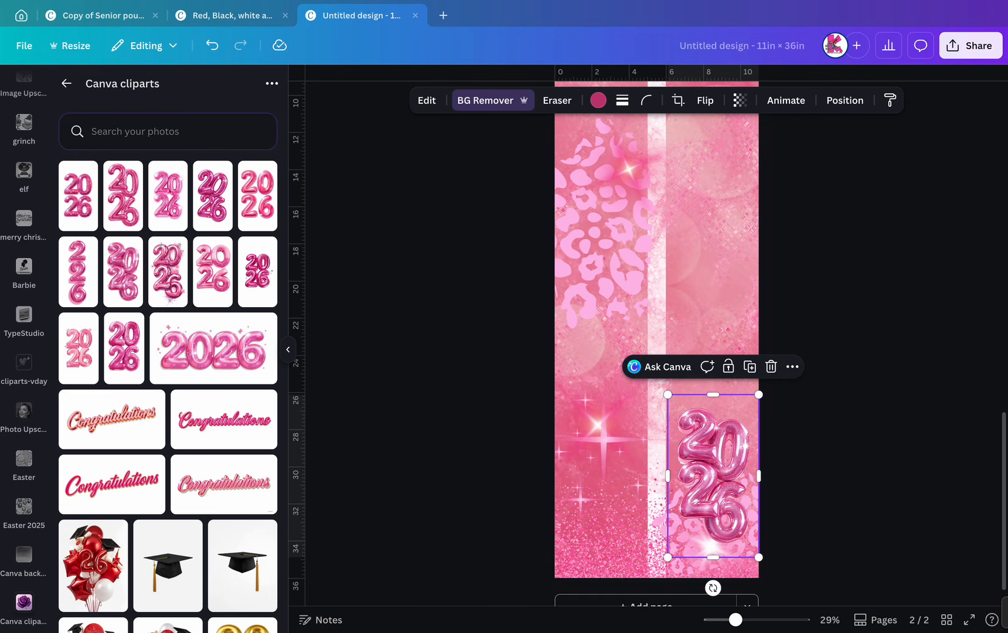
Bring the glowing star near the lower leopard print in front of the "2026" clipart, shrink it and place it on the numbers.
click(713, 567)
drag(712, 567, 699, 543)
click(831, 100)
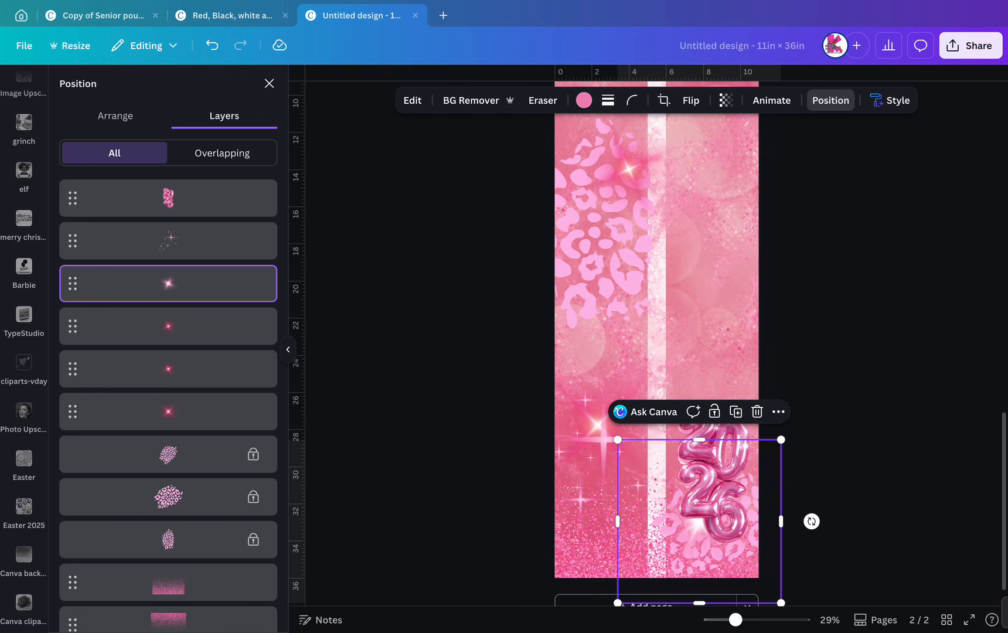
drag(169, 283, 168, 198)
drag(780, 439, 702, 517)
drag(659, 560, 699, 526)
key(Escape)
key(Escape)
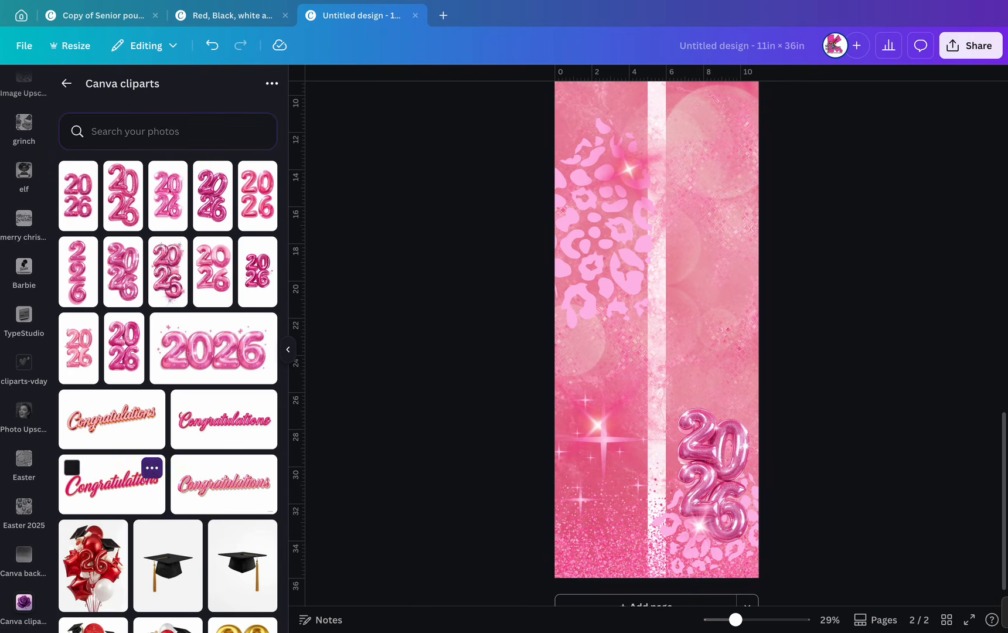
Add the dark pink script "Congratulations" clipart with its background removed and rotate it vertically so it reads upward.
click(224, 420)
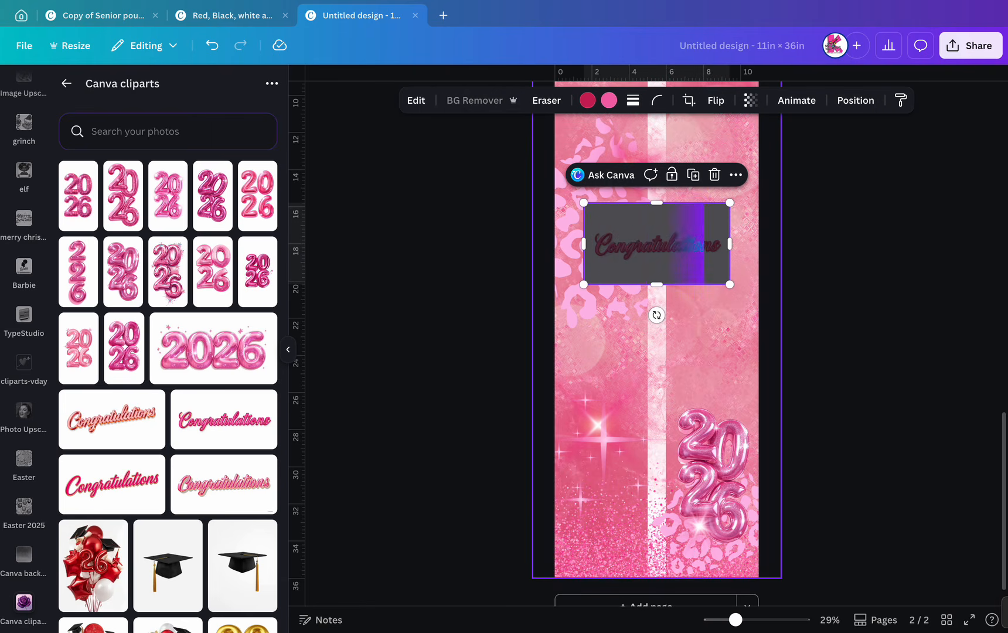
mouse_move(657, 314)
mouse_down()
mouse_move(676, 322)
mouse_move(644, 308)
mouse_move(659, 315)
mouse_up()
drag(656, 244, 705, 335)
scroll(705, 337, up, 3)
scroll(708, 334, up, 2)
scroll(708, 334, down, 4)
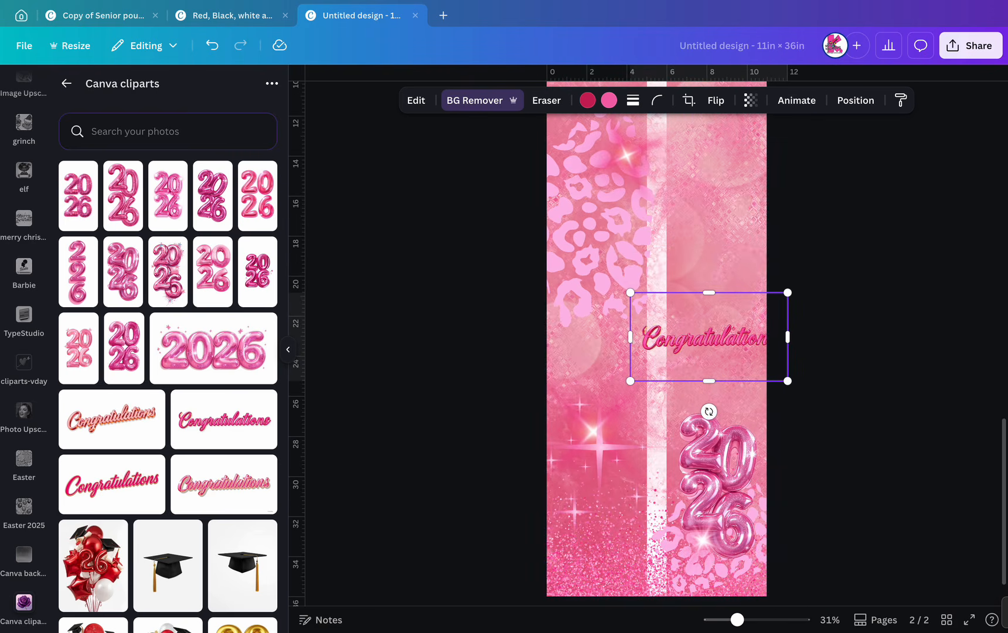
drag(708, 411, 809, 337)
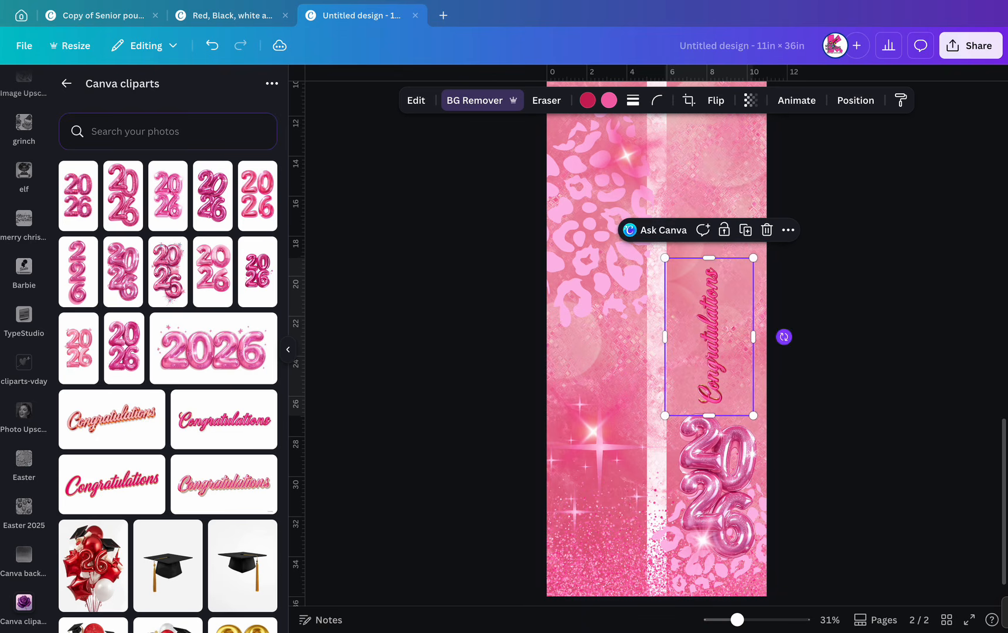
Resize the vertical "Congratulations" clipart and place it along the banner's left edge over the leopard print.
drag(709, 328, 577, 288)
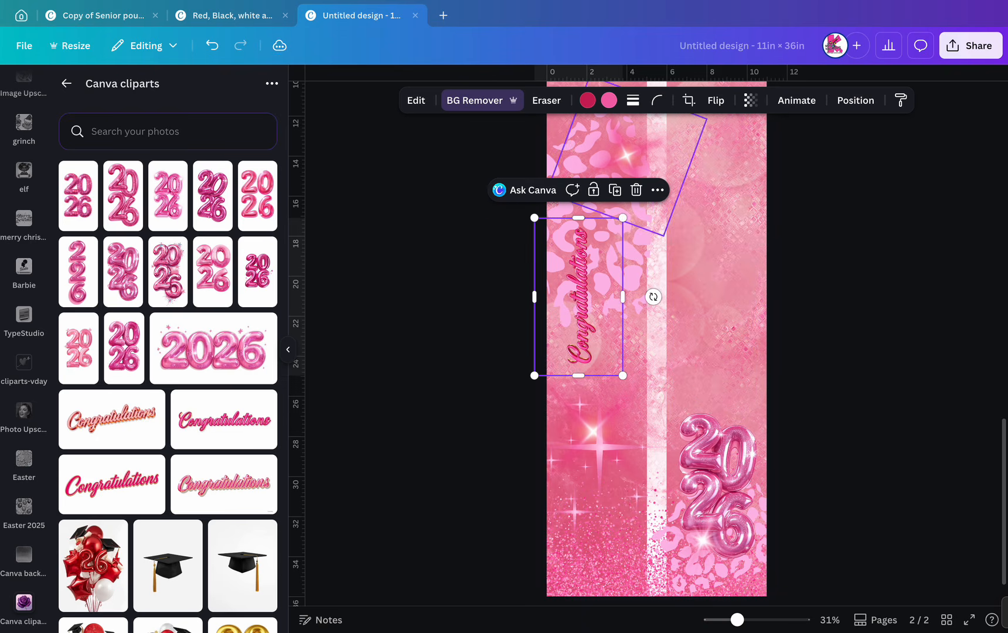
drag(622, 217, 679, 113)
scroll(656, 334, down, 2)
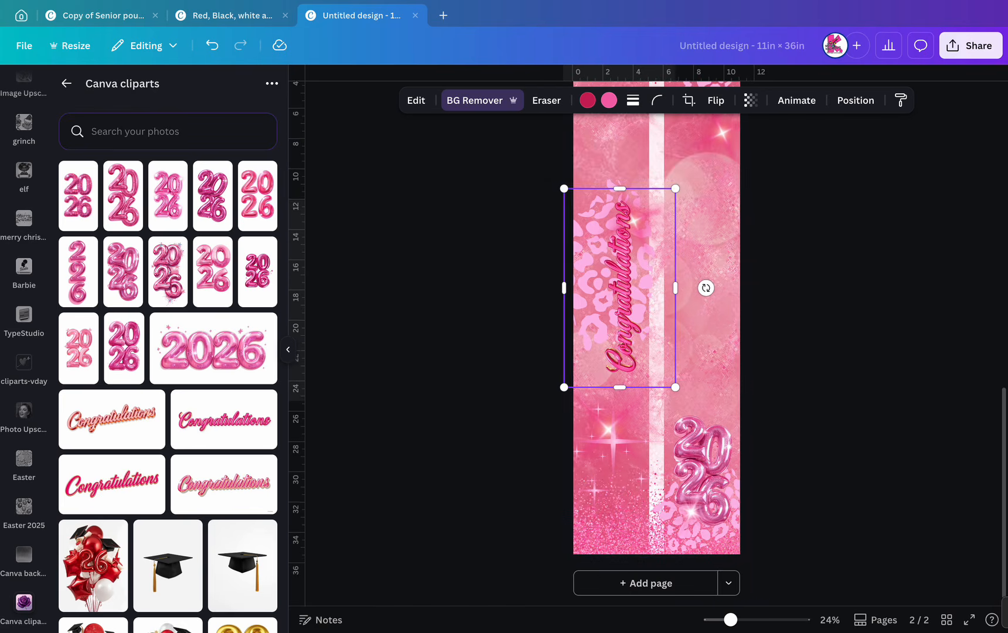
drag(620, 291, 594, 316)
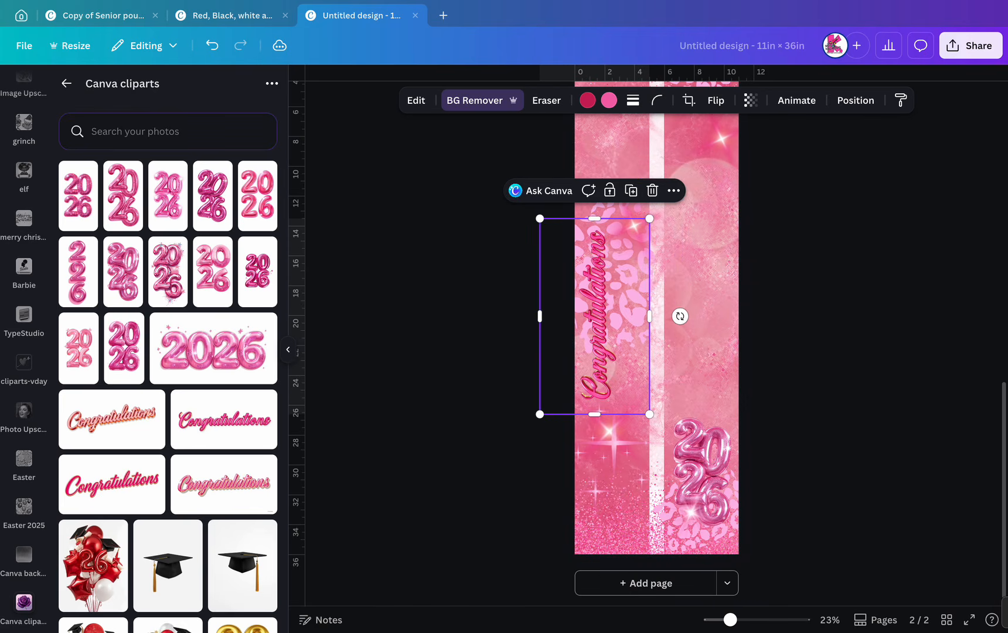
drag(649, 218, 630, 253)
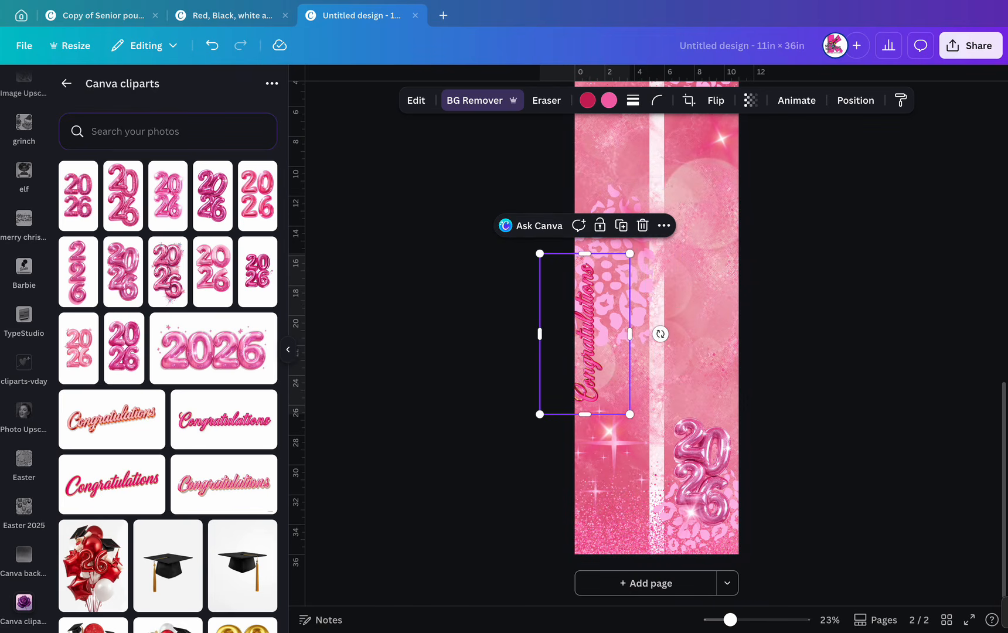
drag(586, 316, 593, 279)
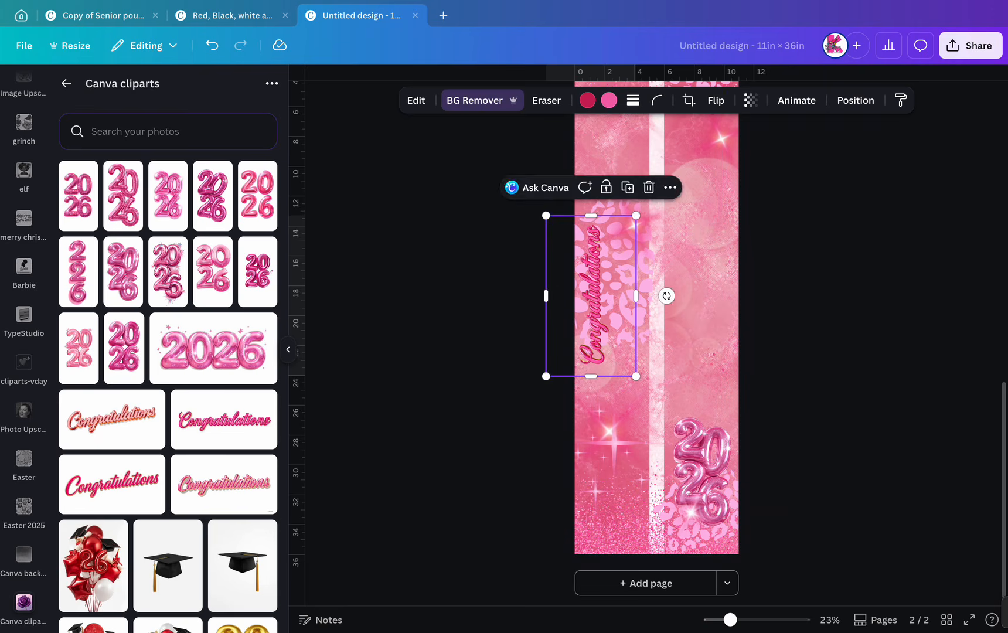
key(Escape)
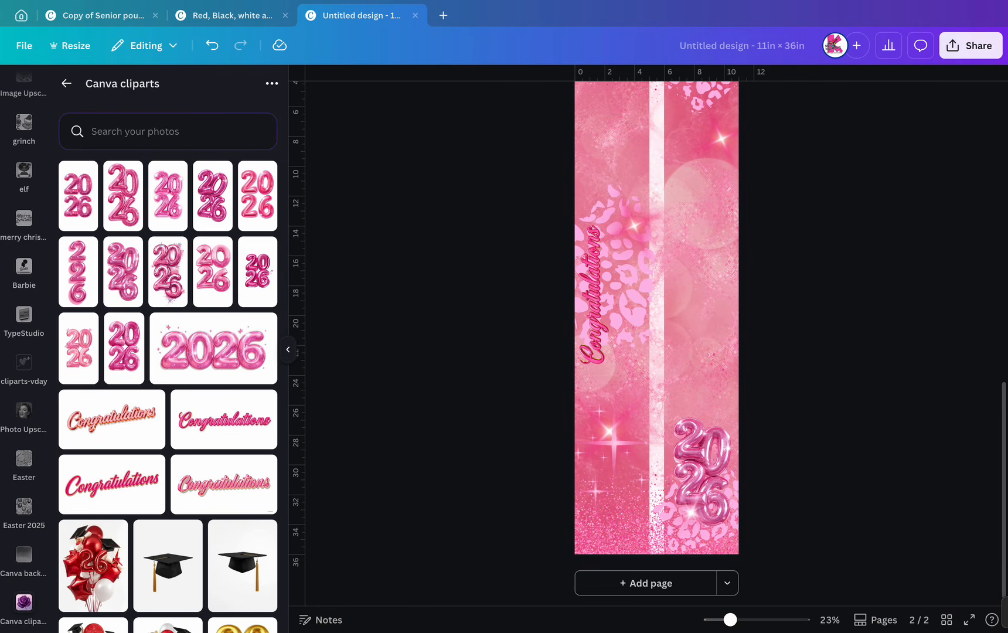
Recolor the "2026" clipart to the hot pink from the photo colors.
click(722, 512)
click(728, 512)
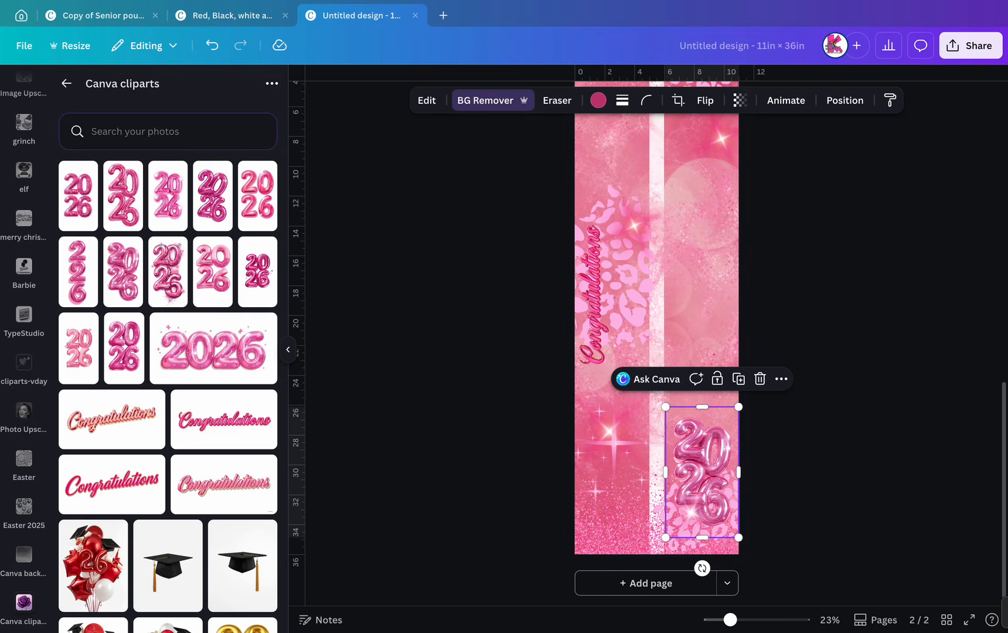
click(598, 100)
click(200, 408)
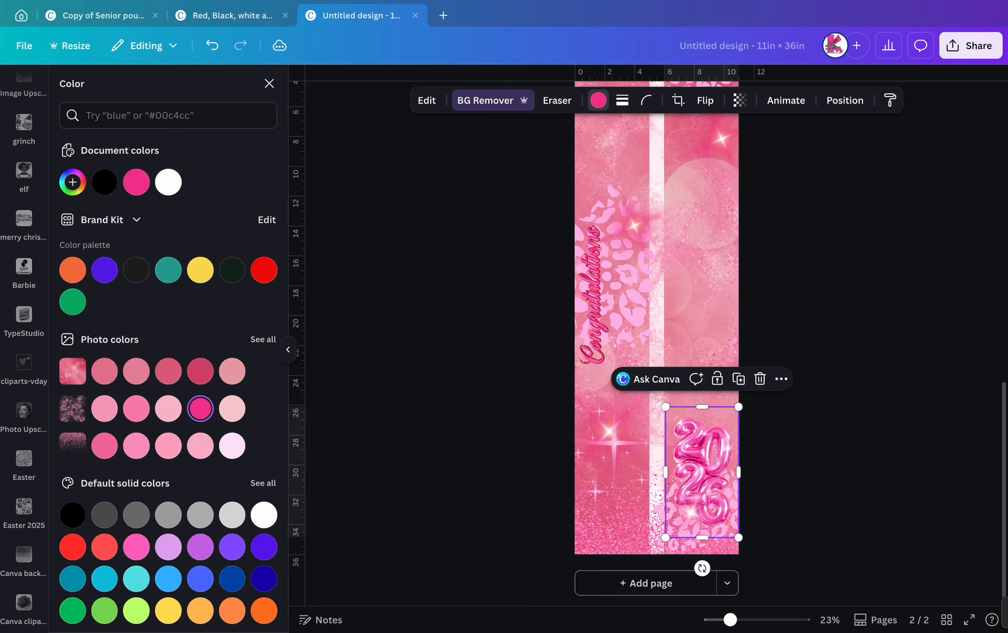
Compare the Flint and Luna filters on the "2026" clipart and apply Flint at a slightly reduced intensity.
click(426, 100)
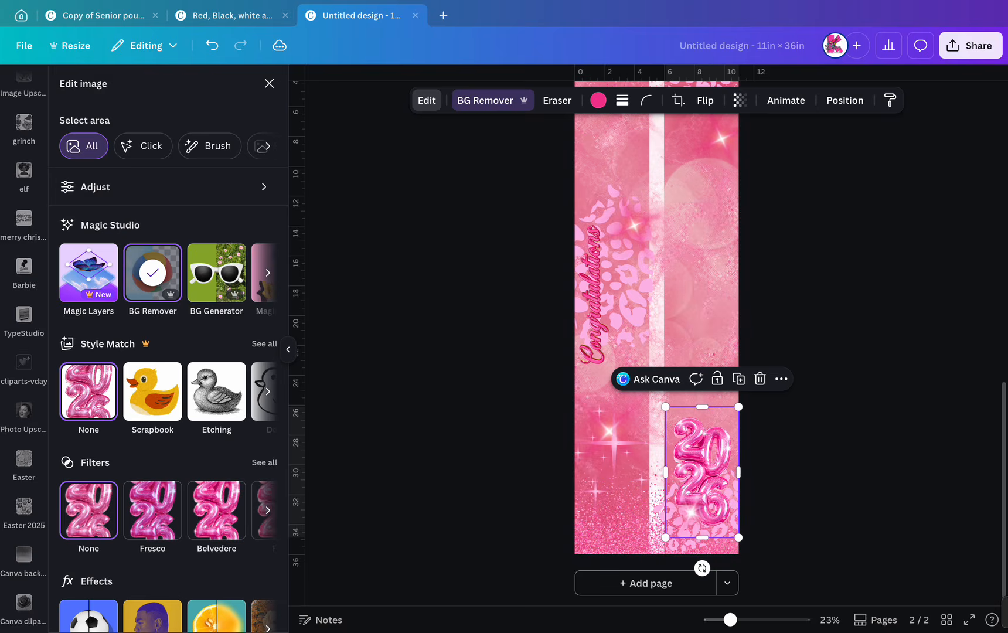
click(265, 462)
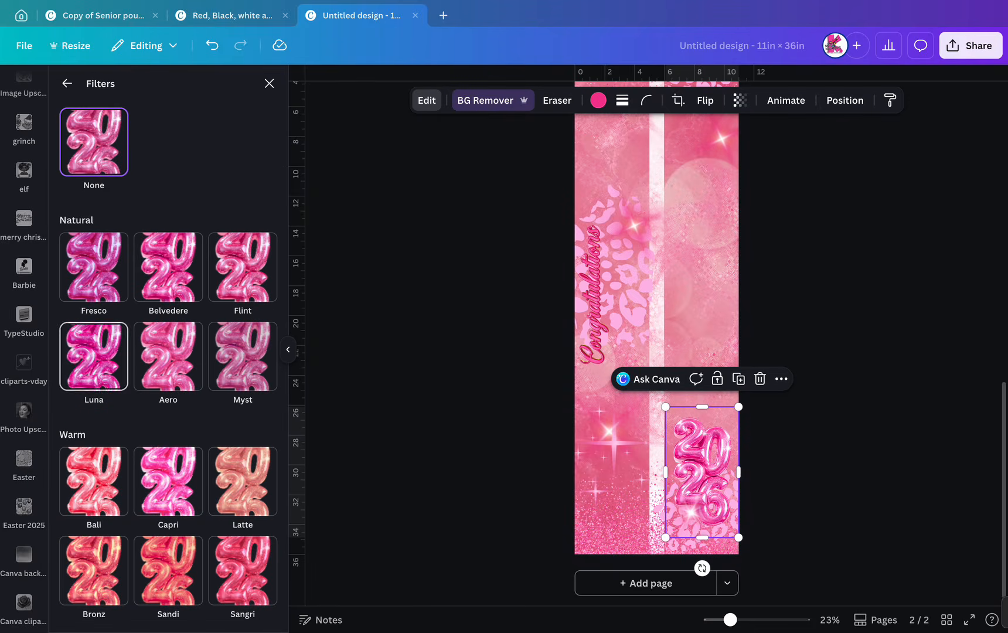
click(243, 268)
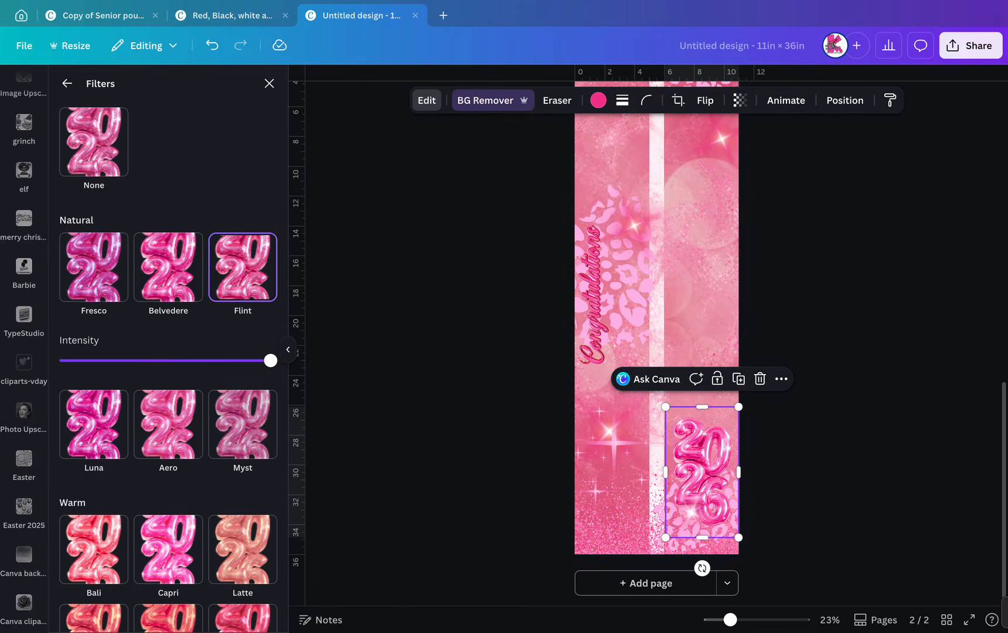
click(93, 424)
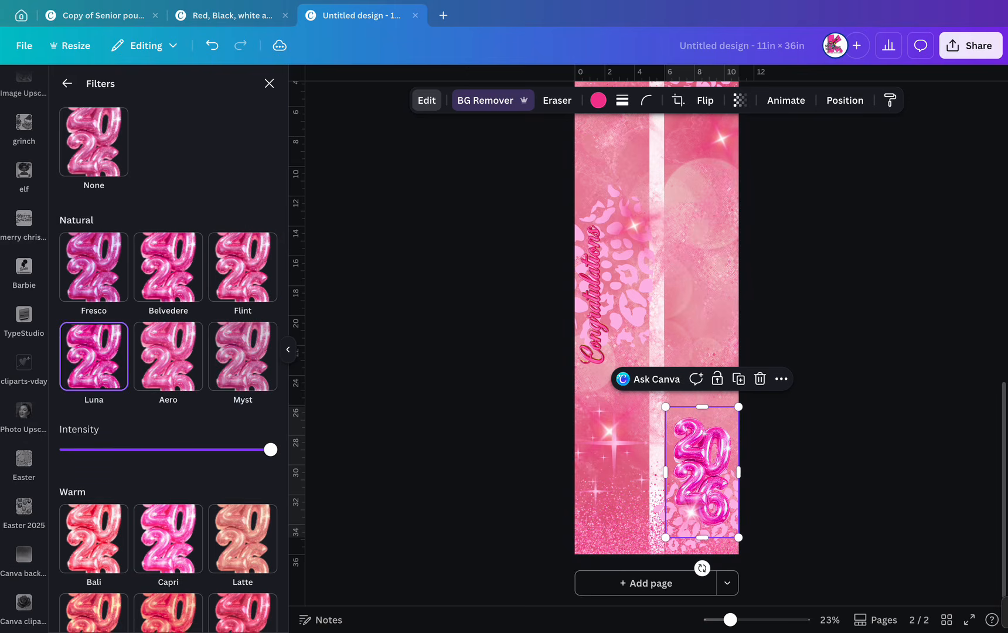
mouse_move(270, 449)
mouse_down()
mouse_move(233, 450)
mouse_move(270, 449)
mouse_up()
click(243, 267)
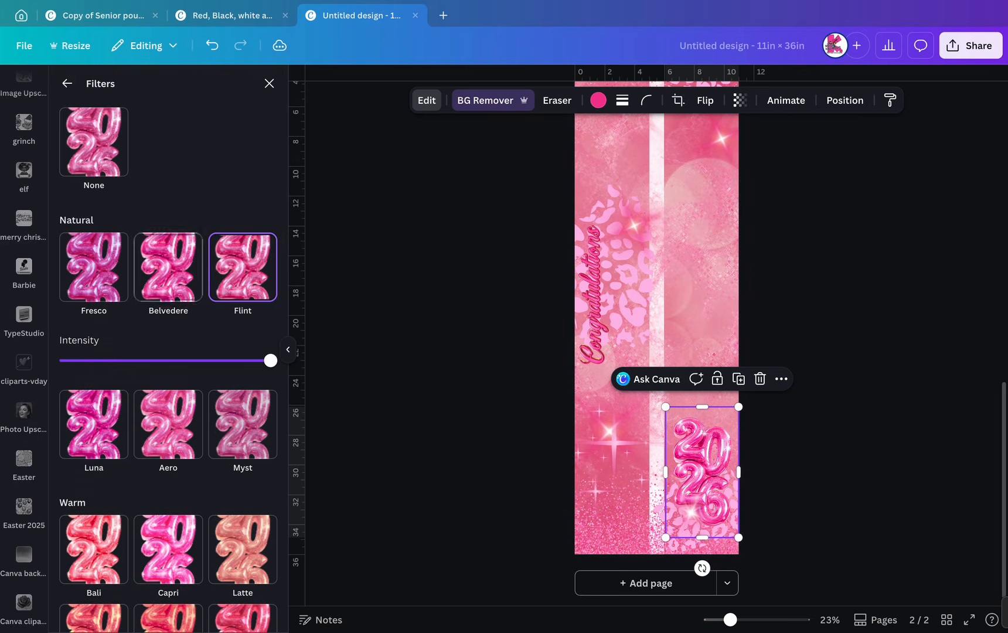
drag(270, 361, 250, 360)
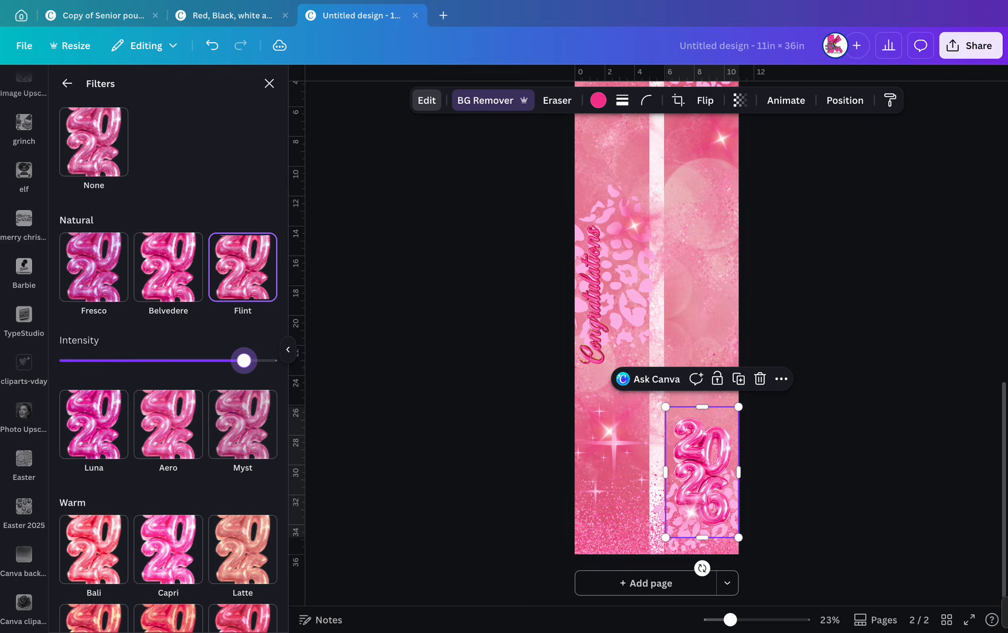
key(Escape)
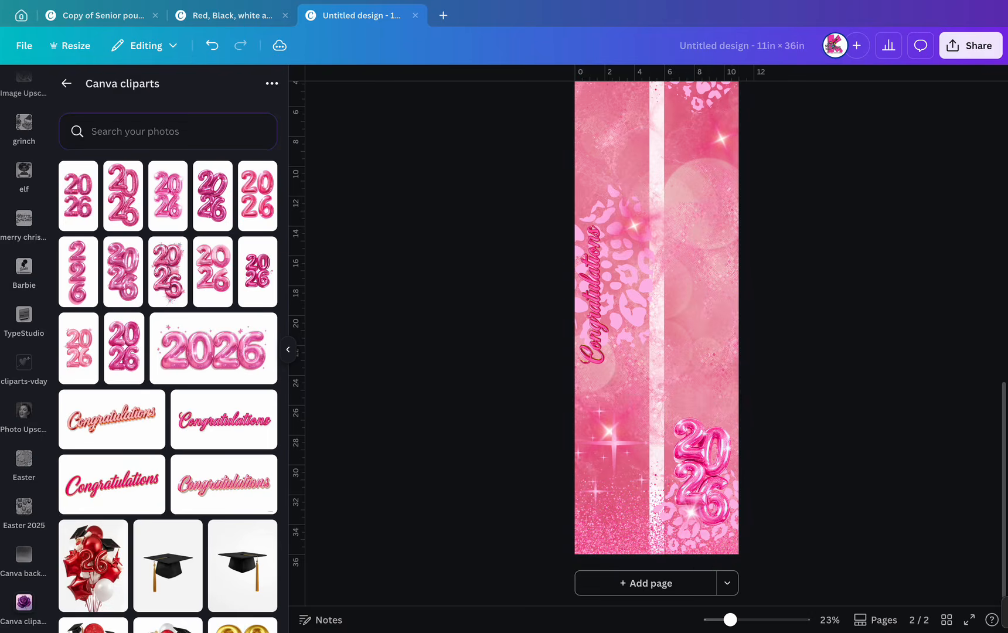
Shrink the glowing star over the "2026" clipart and move it to the left end of the lower "2".
scroll(701, 498, up, 3)
scroll(657, 496, up, 3)
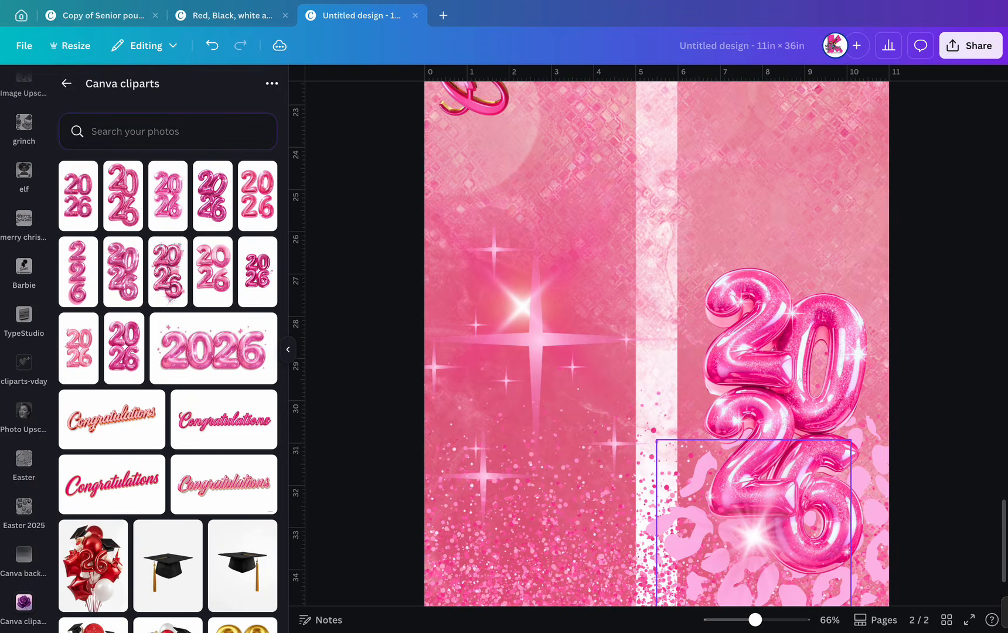
click(657, 496)
drag(851, 439, 781, 510)
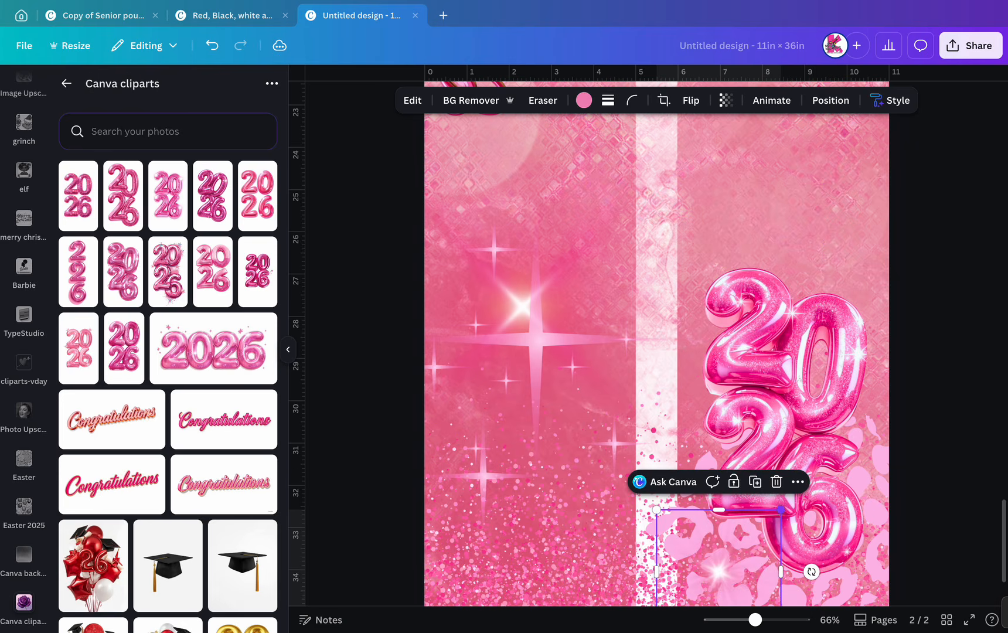
drag(718, 551, 859, 355)
click(755, 410)
key(Escape)
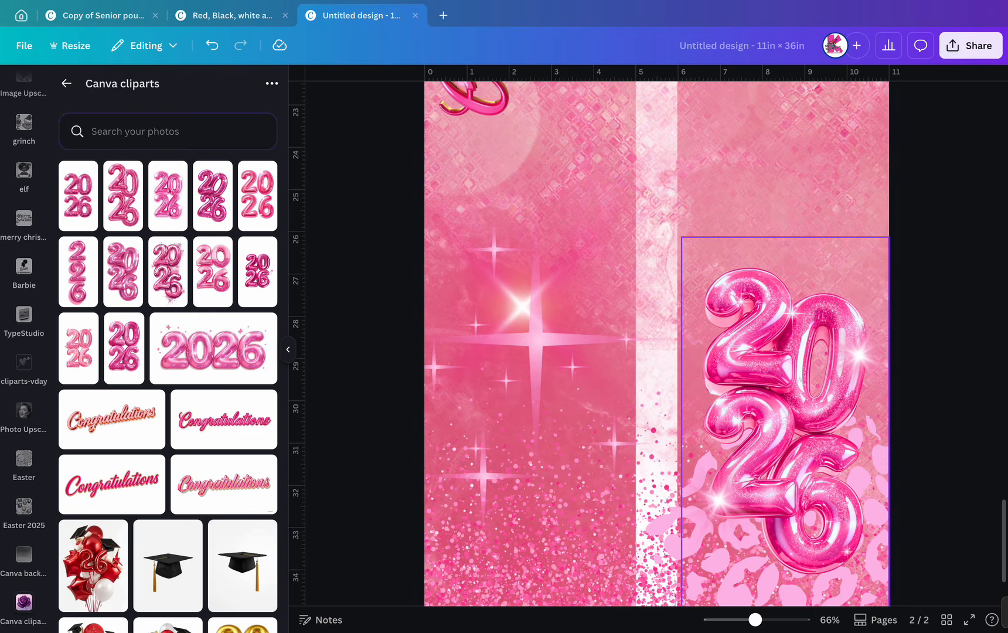
Look through the Canva cliparts folder and search the elements for "pink graduation cap".
scroll(656, 343, down, 5)
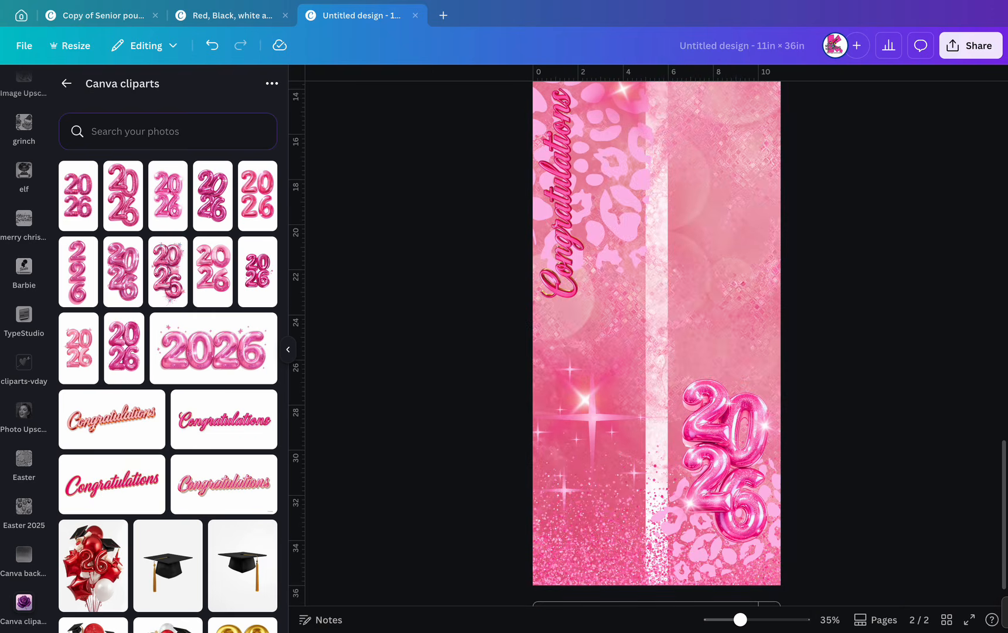
scroll(703, 440, down, 5)
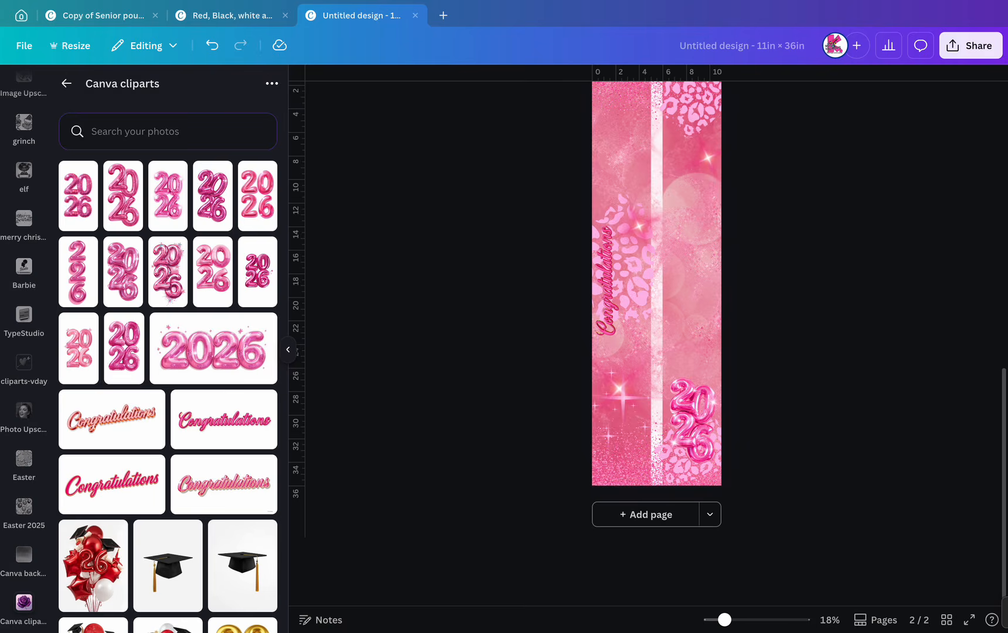
scroll(168, 393, down, 4)
scroll(268, 496, down, 8)
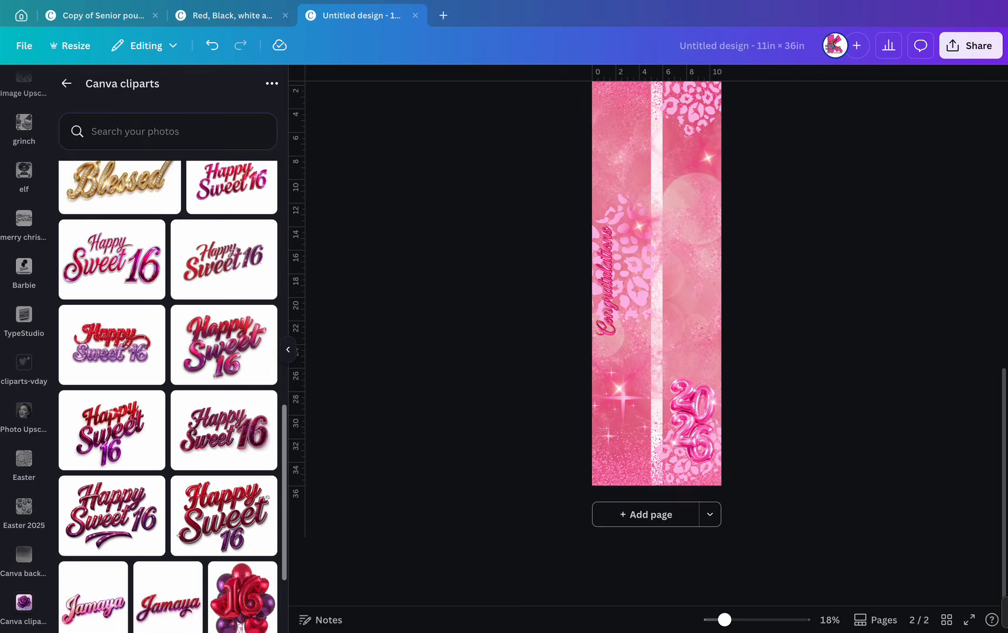
scroll(168, 393, down, 5)
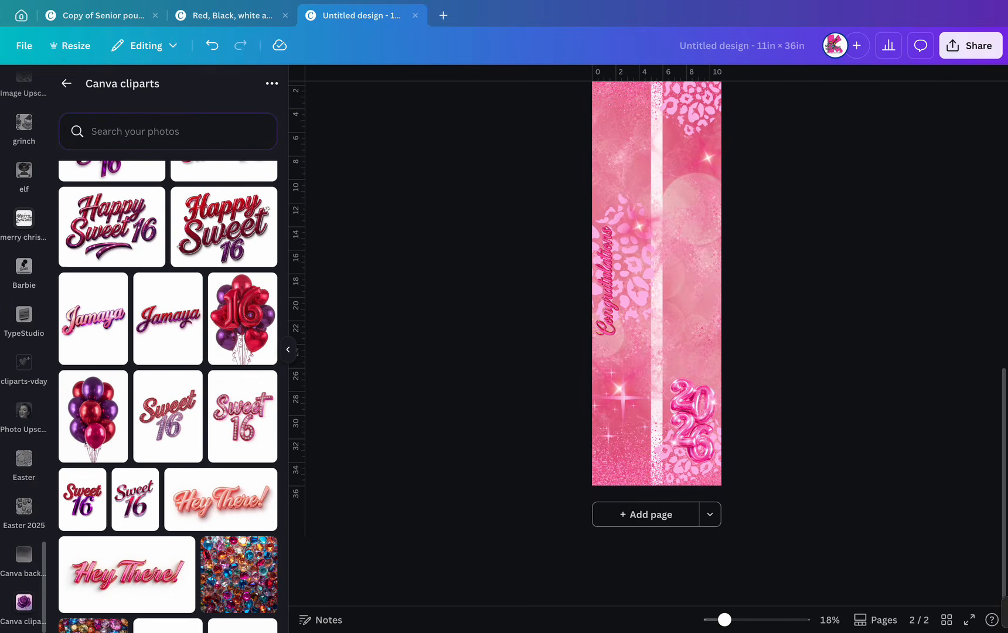
scroll(23, 352, up, 10)
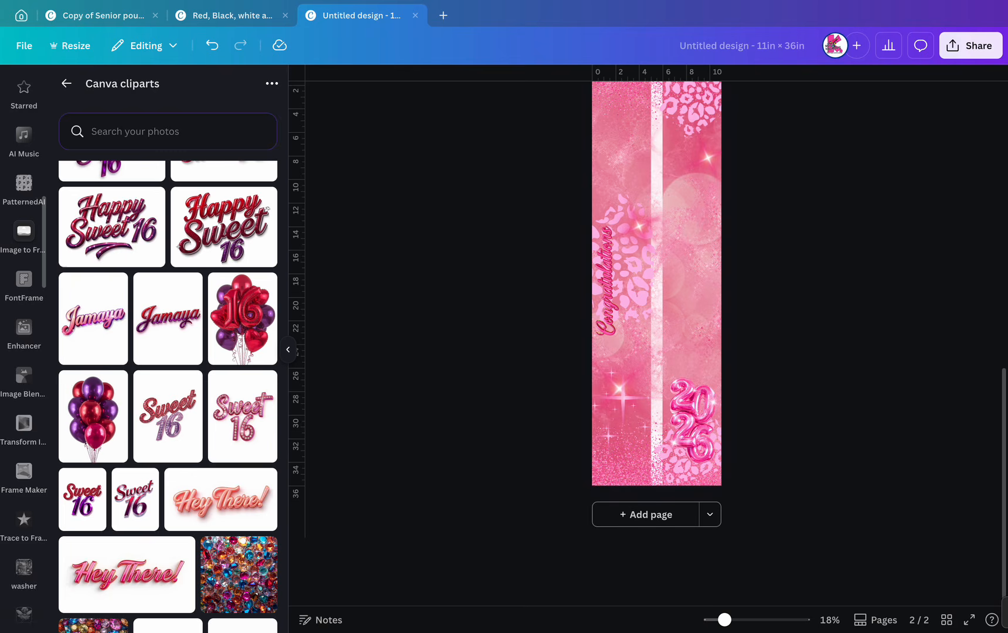
scroll(23, 352, up, 5)
click(23, 141)
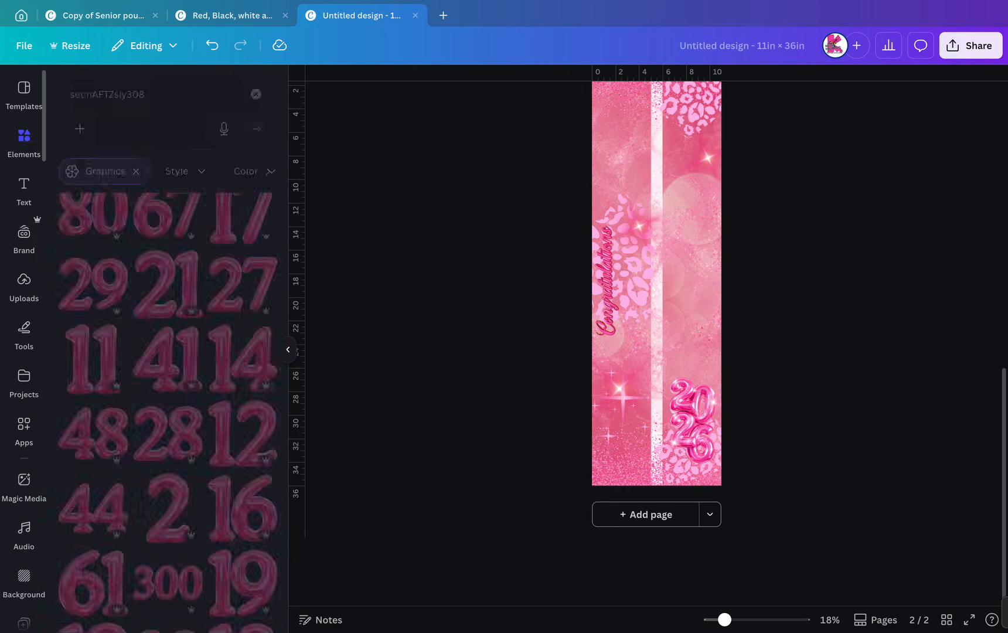
click(255, 94)
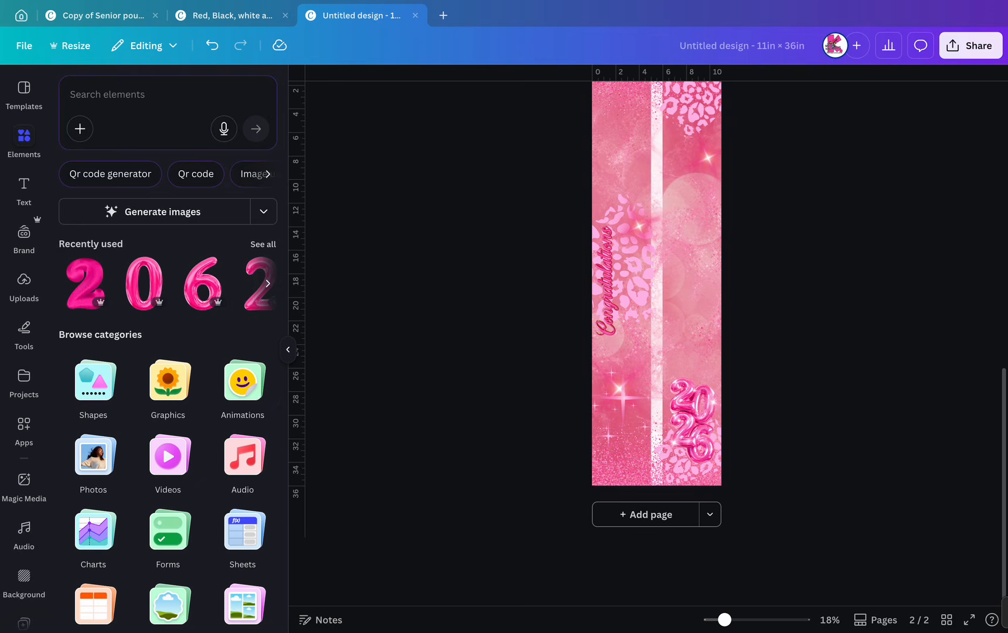
text(pink)
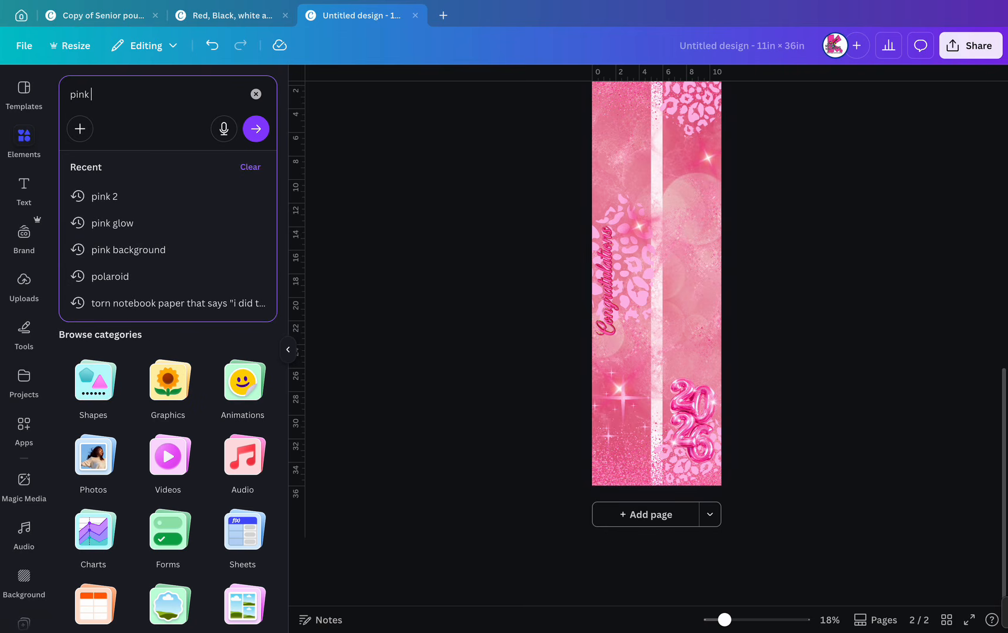
text( graduation cap)
key(Return)
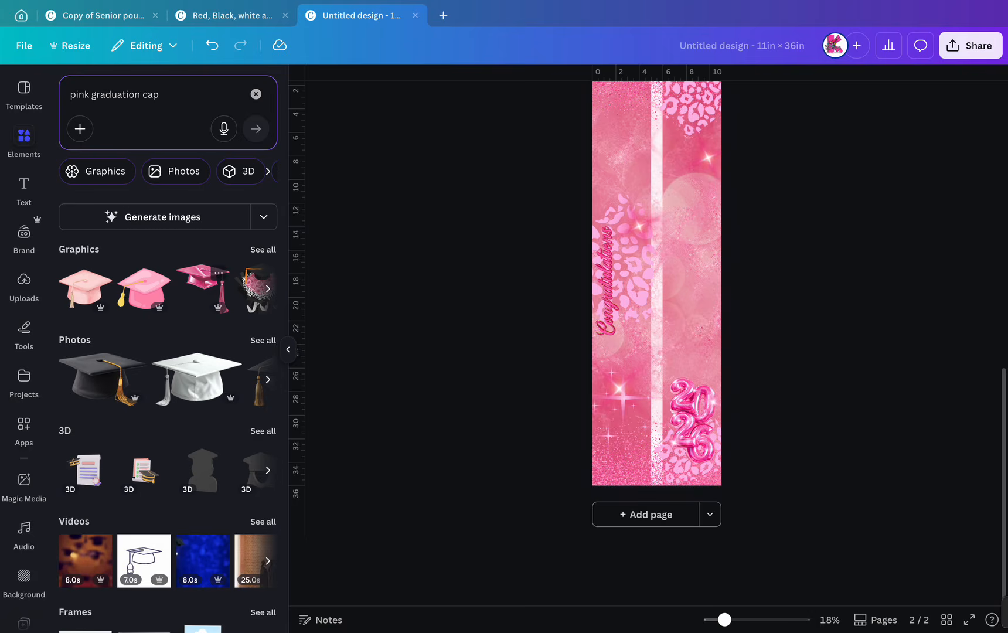
Add the glossy pink graduation cap graphic with the long tassel and place it over the top of the "2026" numbers.
click(202, 289)
drag(604, 294, 635, 323)
scroll(635, 323, up, 5)
scroll(657, 352, down, 4)
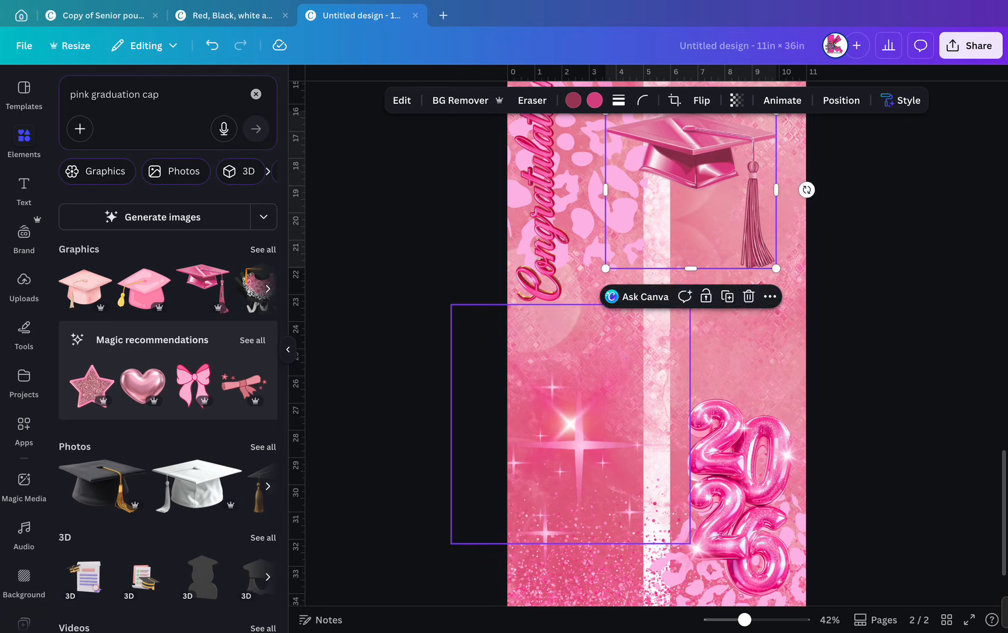
drag(691, 191, 724, 423)
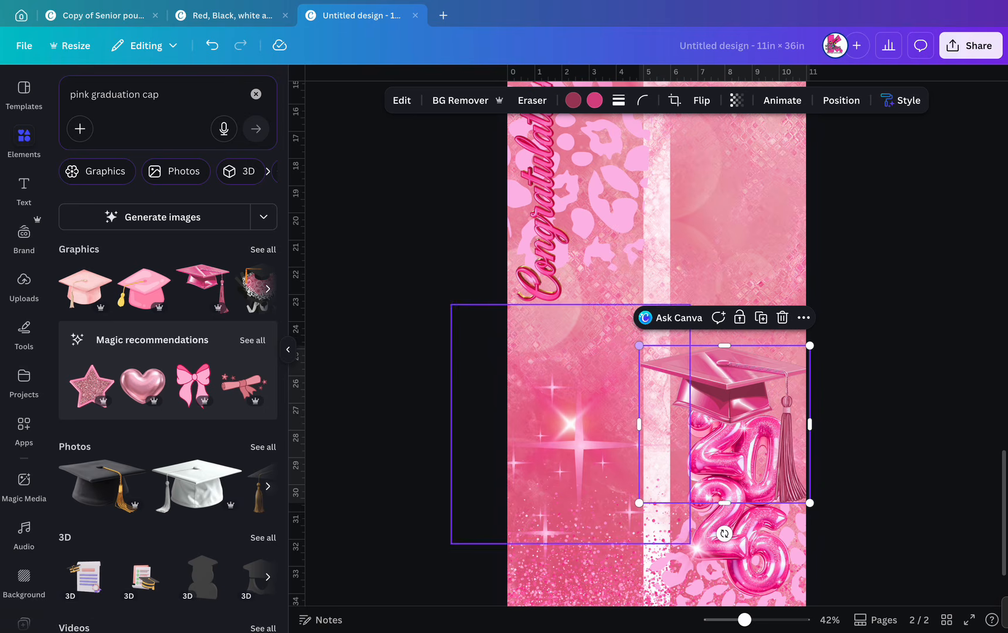
Shrink the graduation cap over the upper "20" of the "2026" clipart and flip it horizontally.
drag(639, 345, 702, 405)
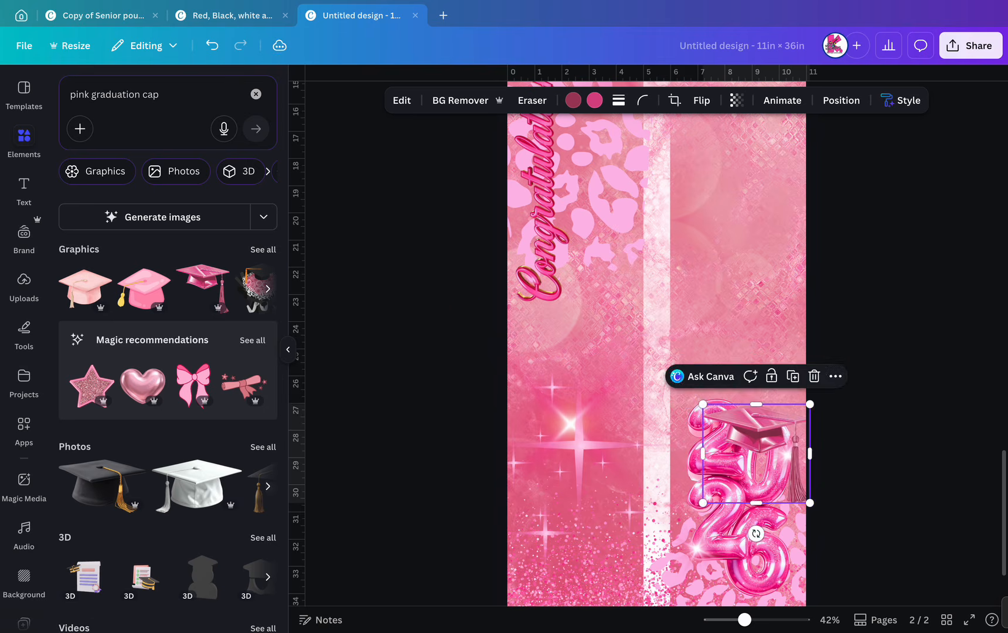
mouse_move(755, 455)
mouse_down()
mouse_move(773, 414)
mouse_move(765, 440)
mouse_up()
click(702, 100)
click(711, 135)
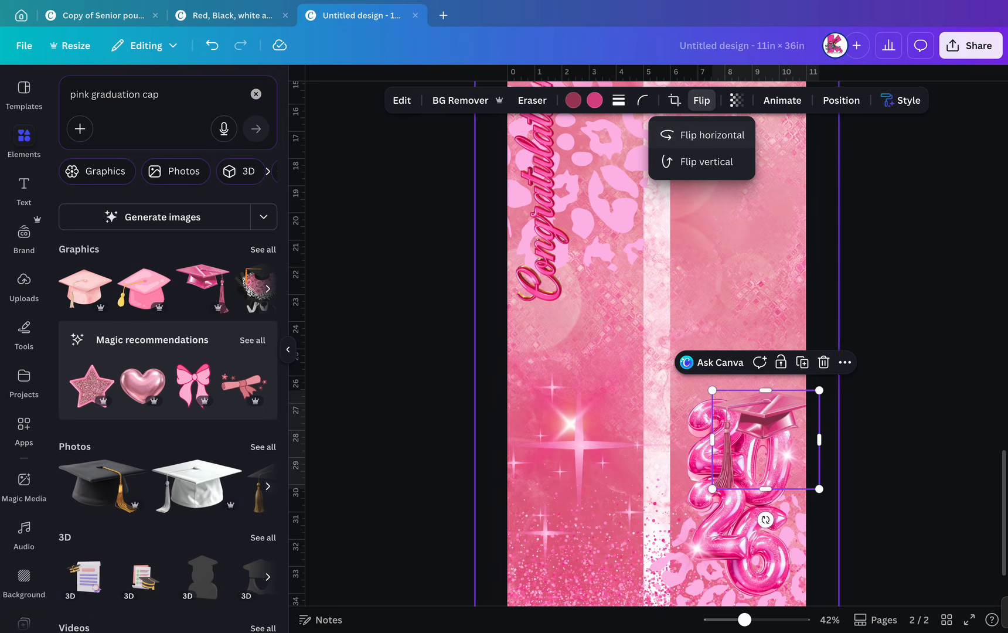
Tilt the graduation cap slightly clockwise, shrink it further and seat it on top of the "0" with the tassel hanging between the numbers.
drag(765, 519, 751, 518)
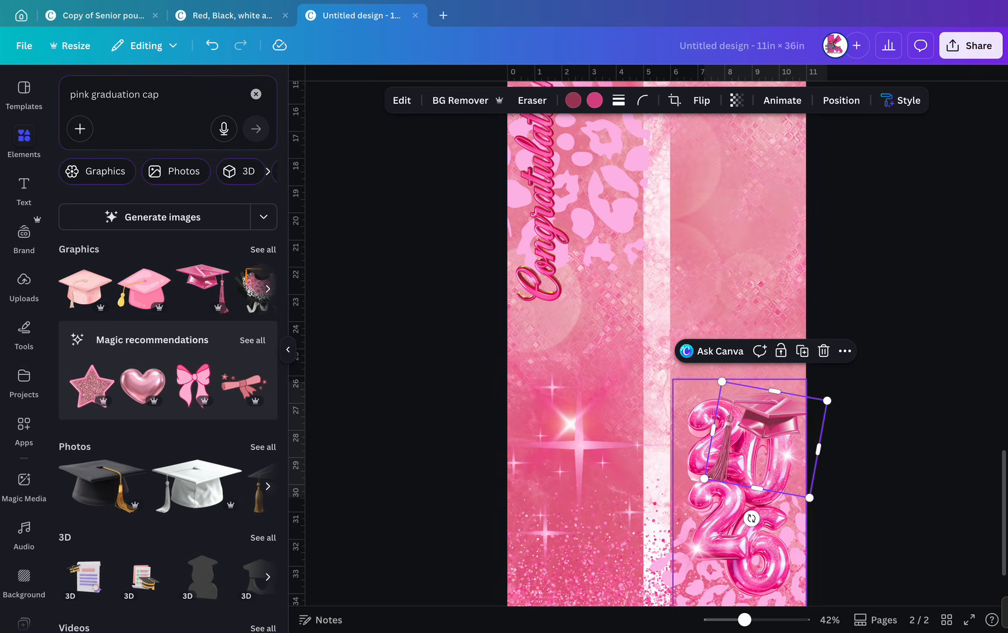
drag(826, 400, 810, 414)
scroll(656, 406, up, 5)
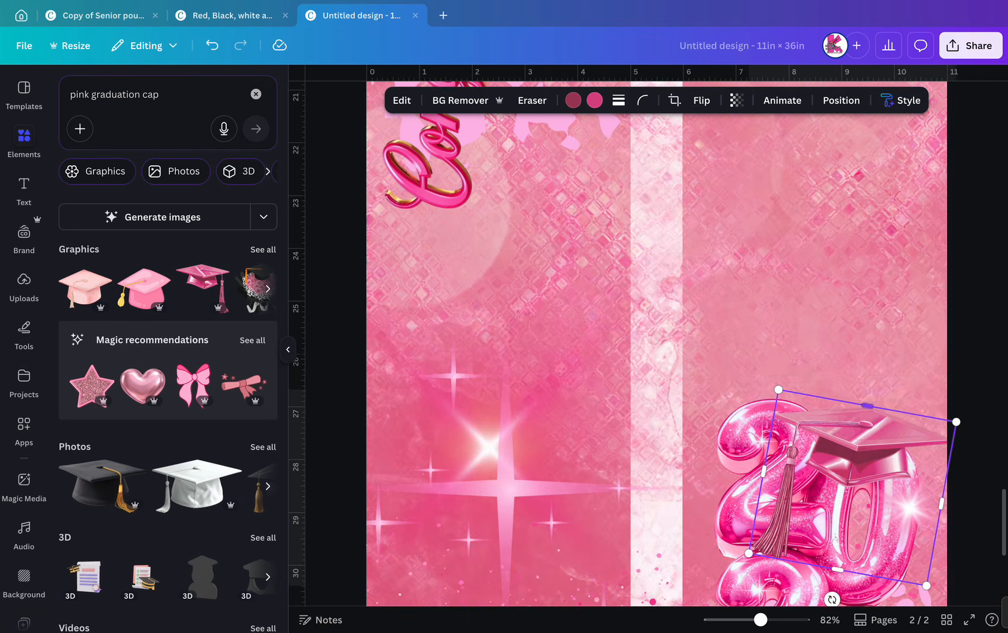
drag(855, 446, 872, 429)
drag(971, 405, 926, 434)
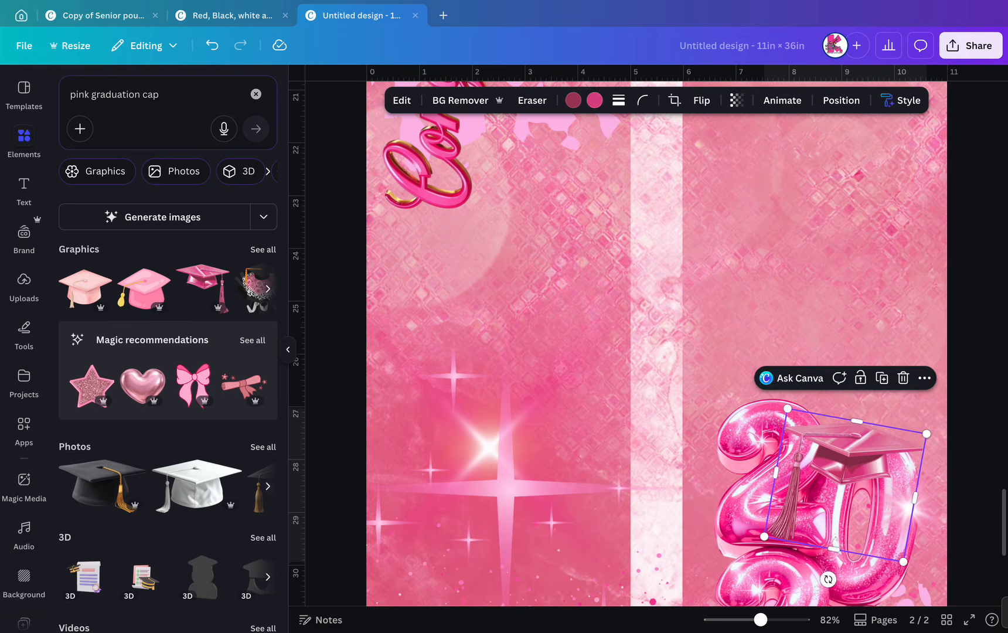
drag(873, 457, 893, 434)
click(896, 542)
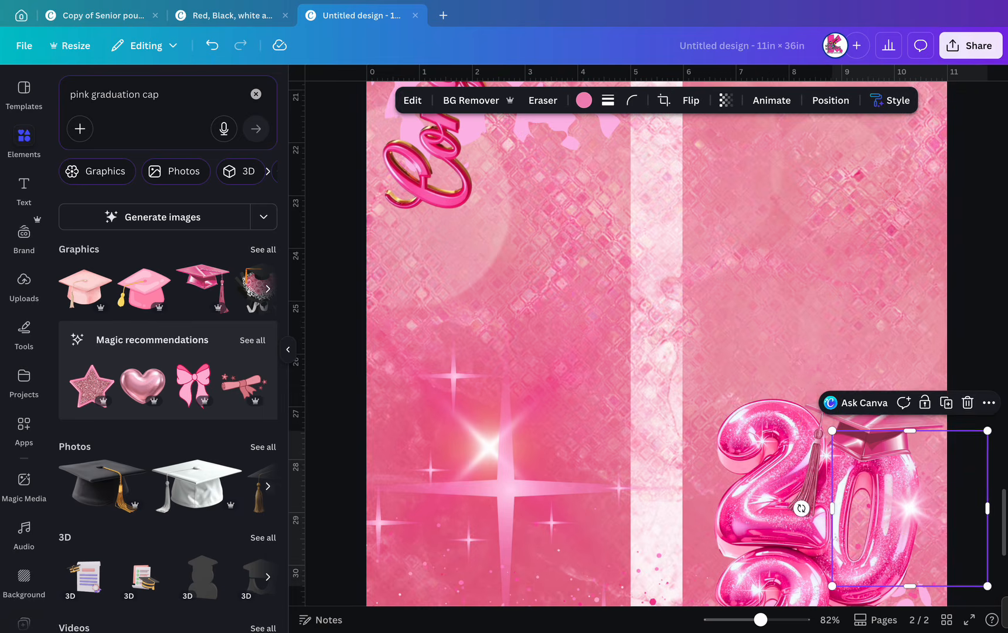
scroll(897, 539, down, 2)
key(Escape)
scroll(656, 343, down, 2)
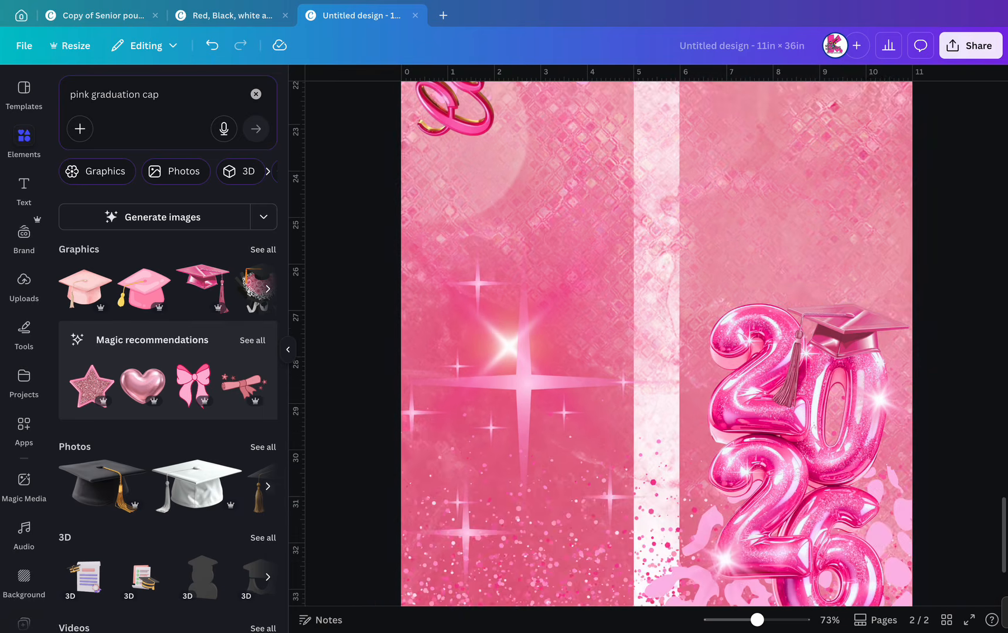
scroll(656, 343, down, 3)
scroll(656, 343, down, 1)
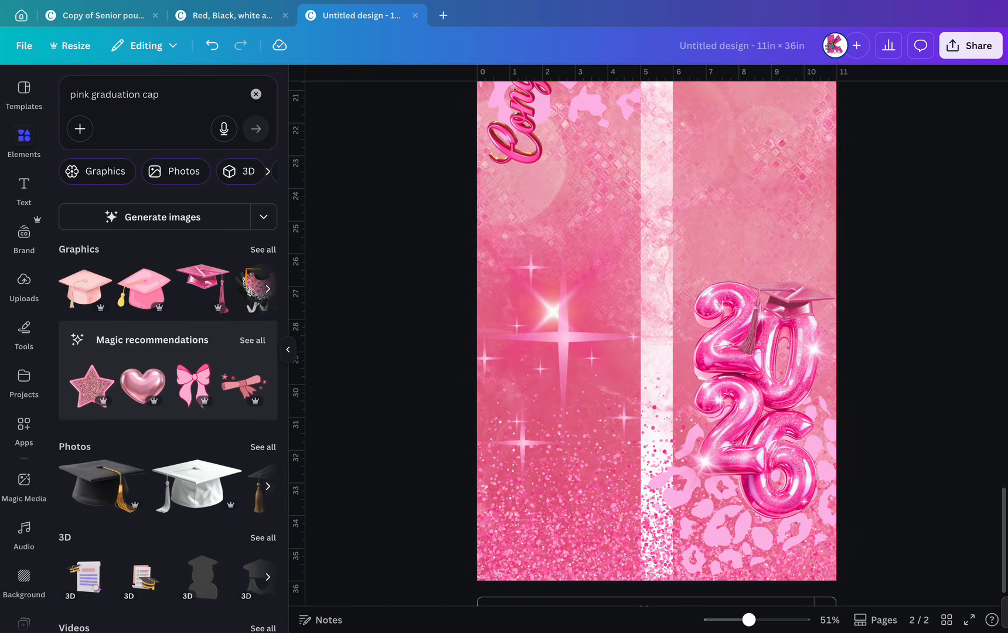
Add a heading text box to the banner reading "class of".
click(24, 188)
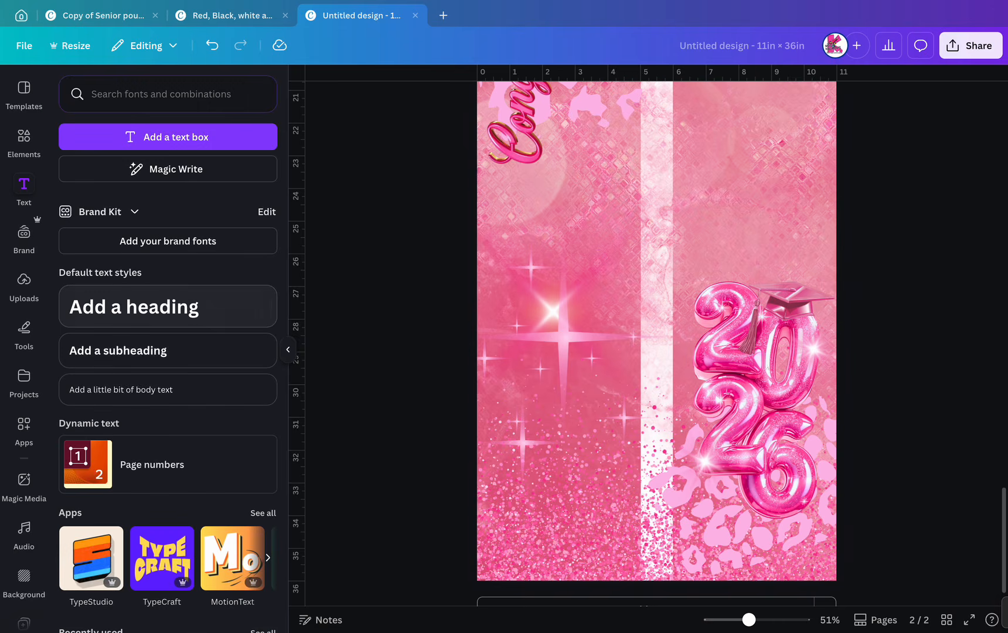
click(168, 306)
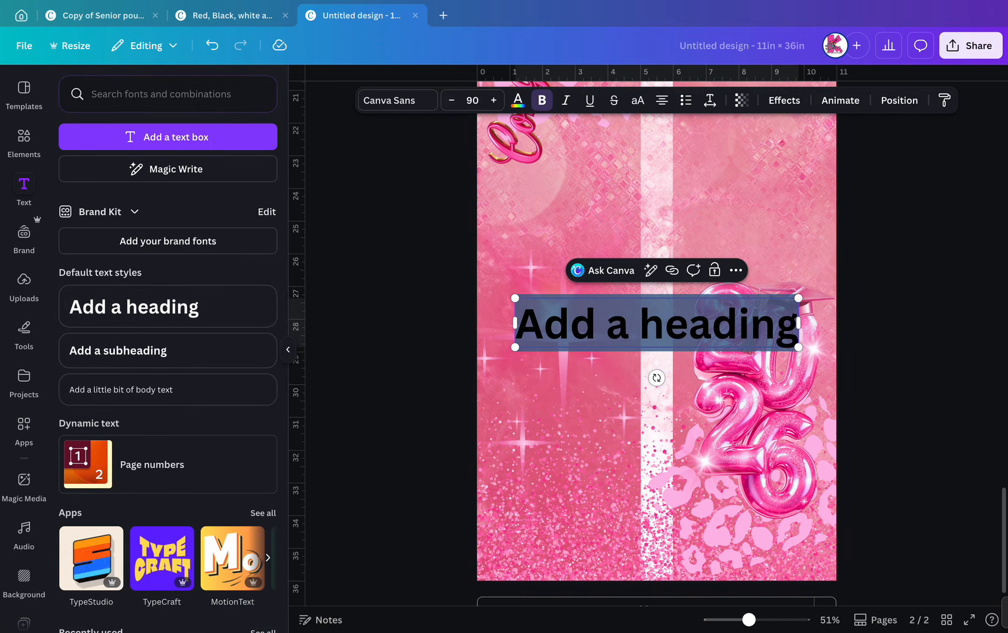
text(class of)
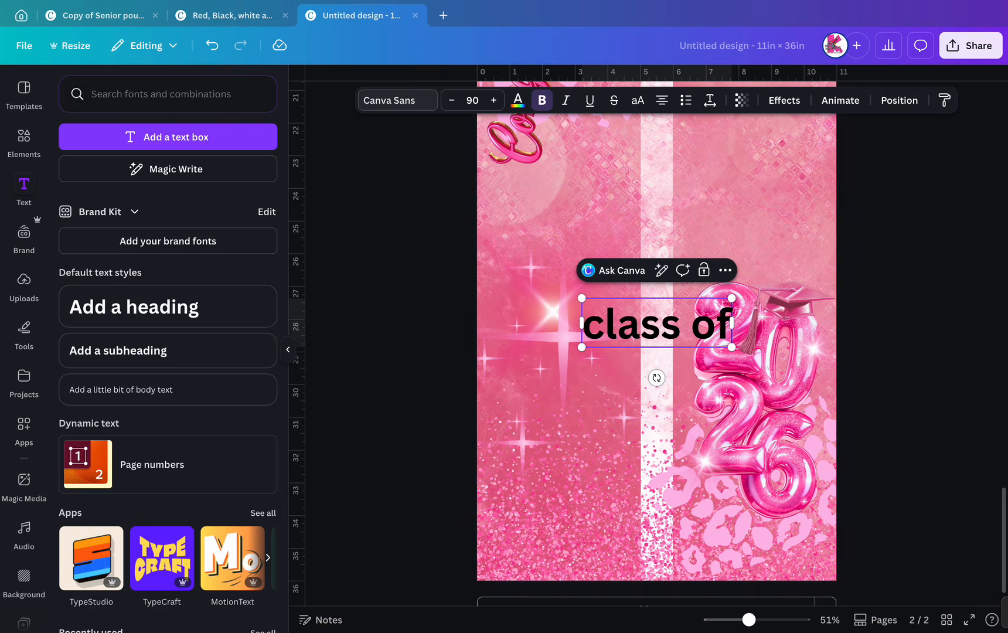
Browse the uploaded and standard fonts and try Moontime on the "class of" heading.
click(398, 100)
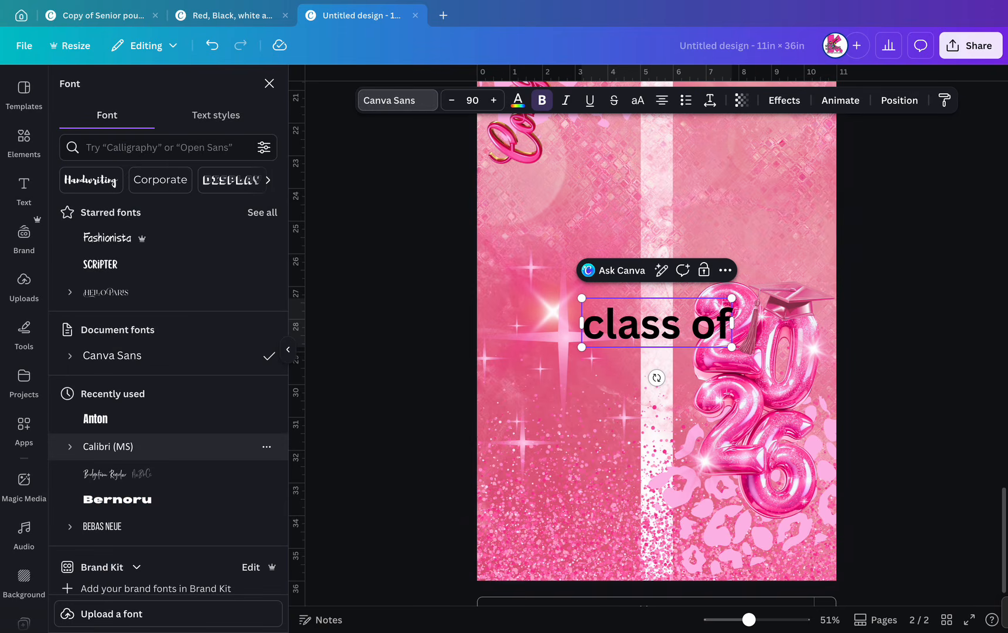
scroll(170, 416, down, 5)
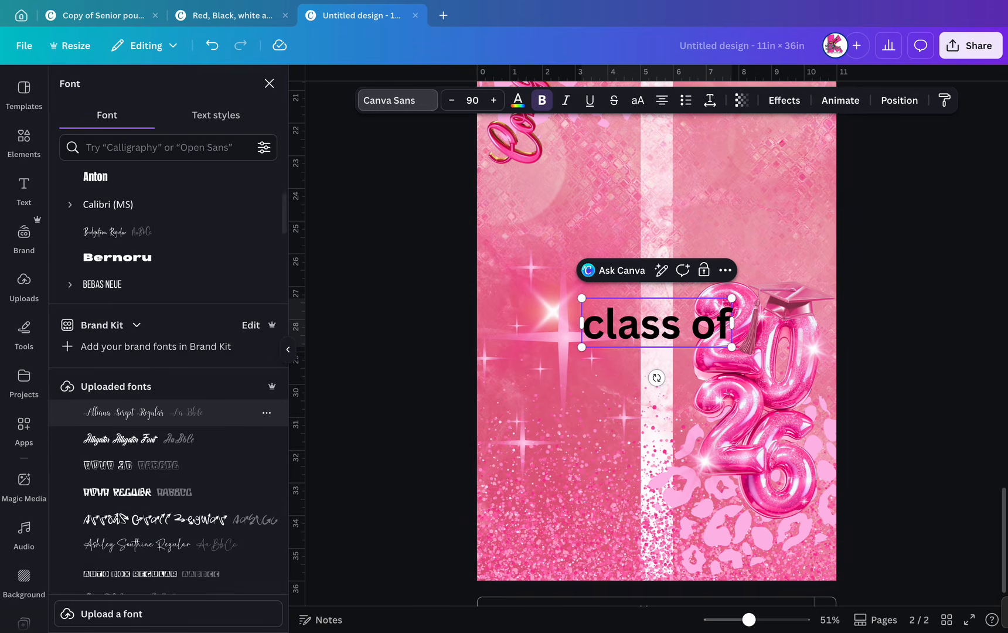
scroll(170, 410, down, 15)
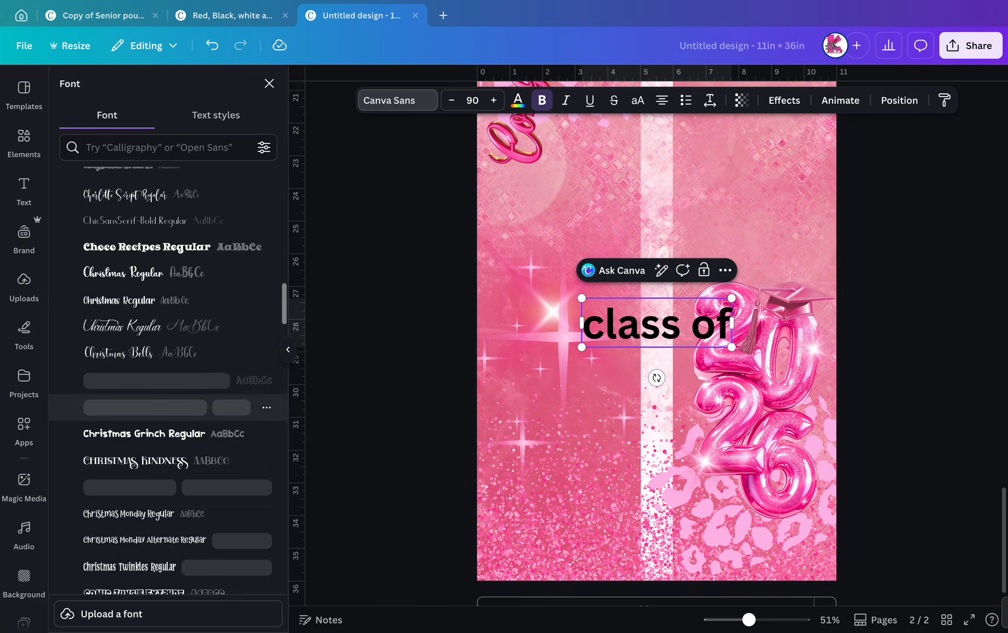
scroll(170, 421, down, 6)
scroll(170, 422, down, 6)
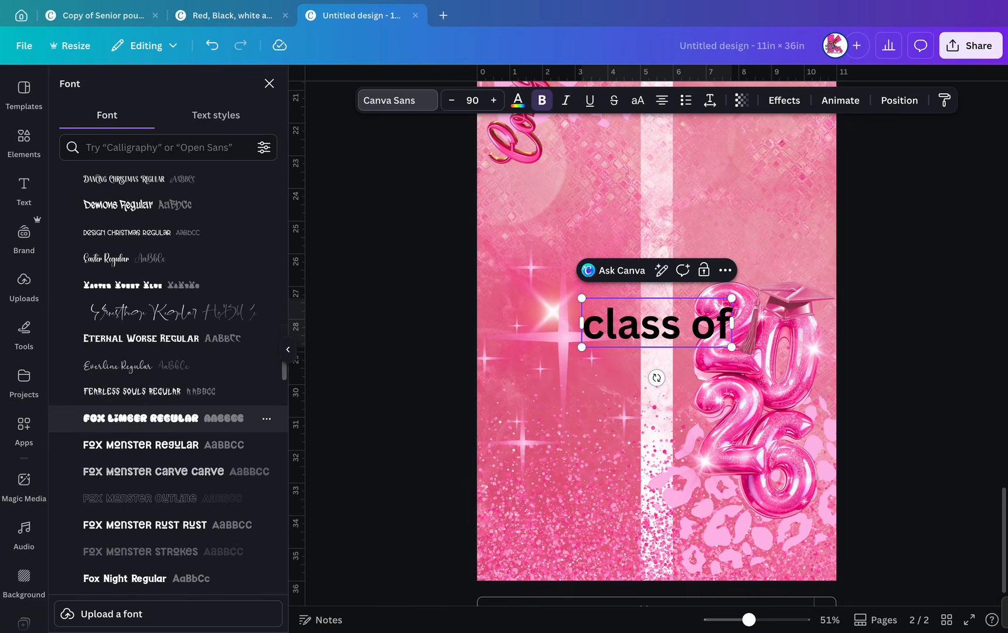
scroll(170, 416, down, 9)
scroll(170, 414, down, 9)
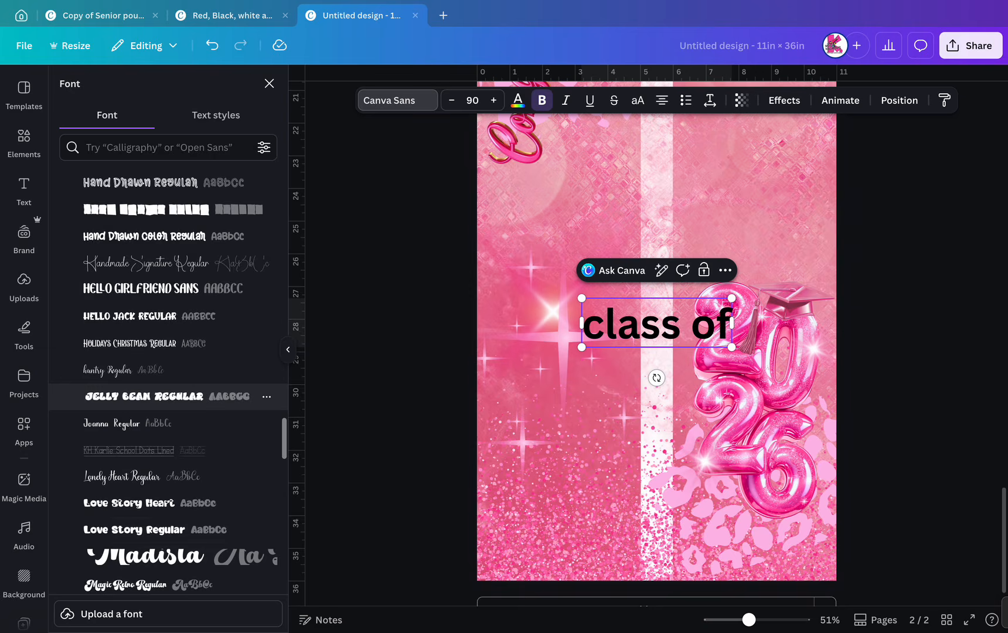
scroll(170, 416, down, 15)
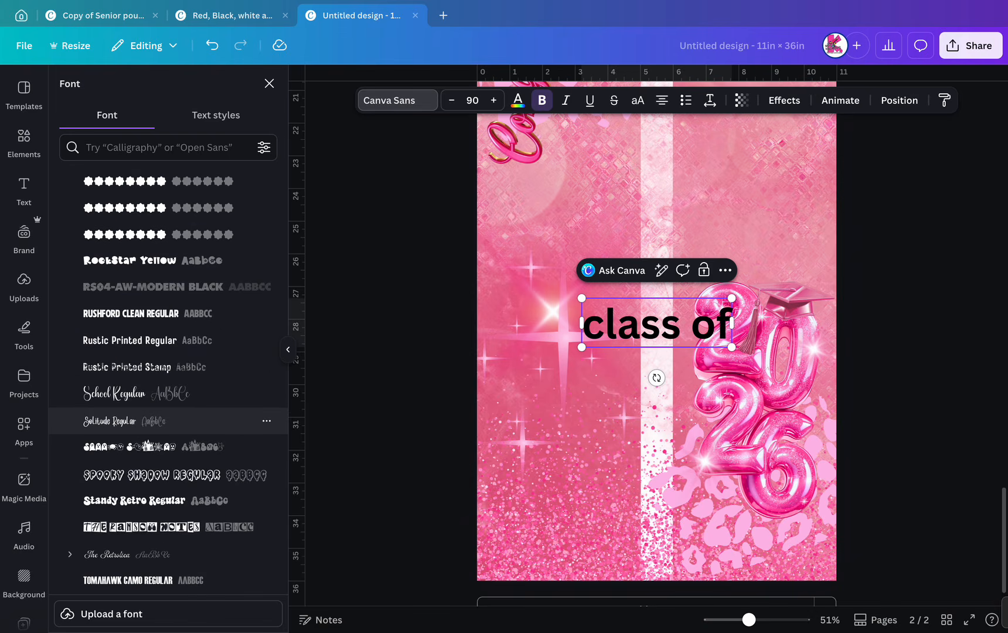
scroll(170, 416, down, 10)
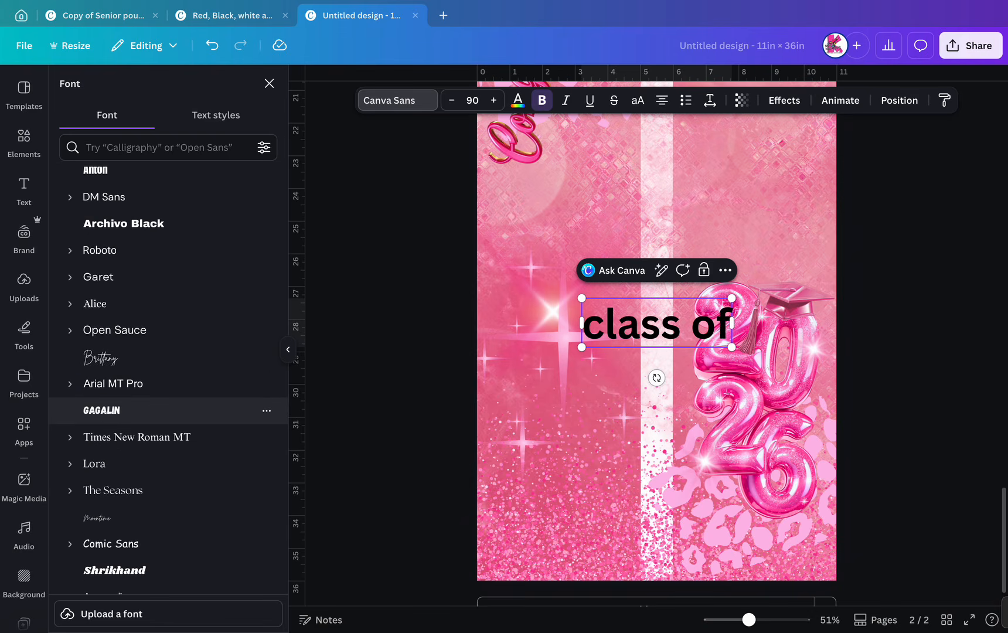
scroll(170, 416, down, 3)
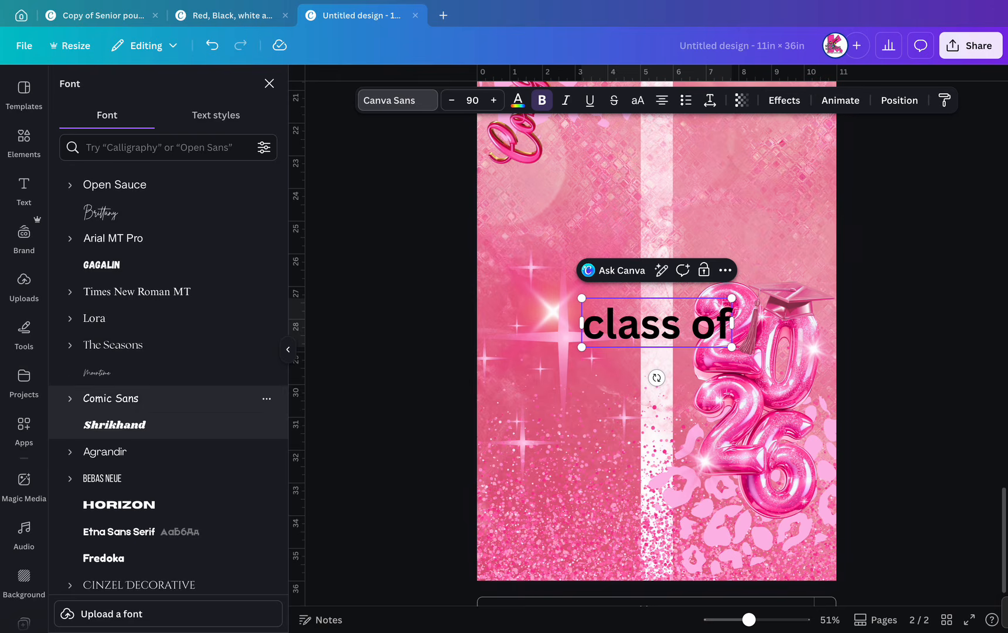
click(97, 372)
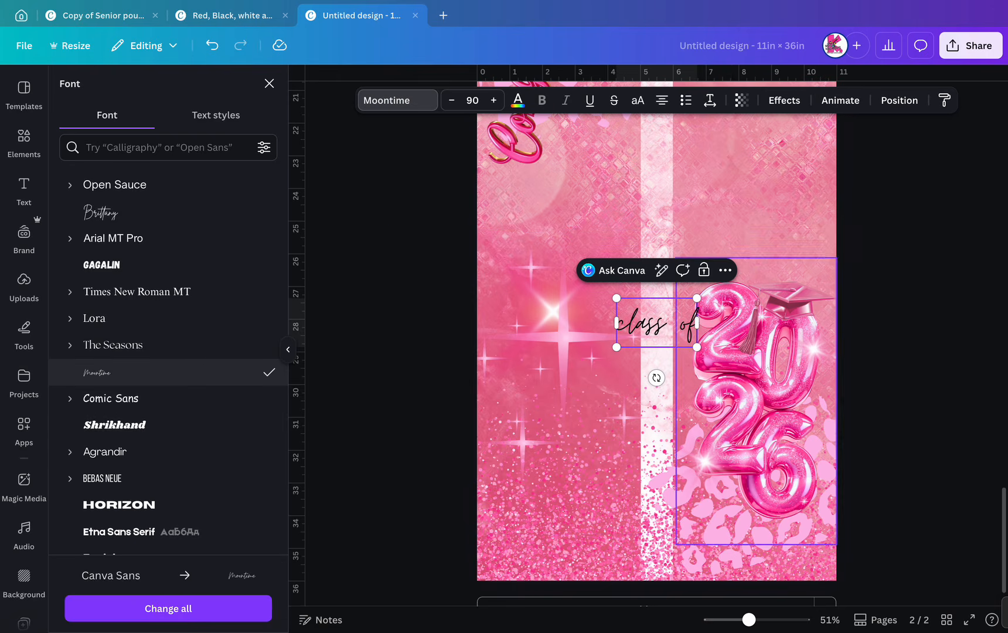
Move the "class of" text over the middle of the "2026" numbers and enlarge it to font size 118.
click(586, 364)
click(657, 322)
drag(656, 322, 759, 393)
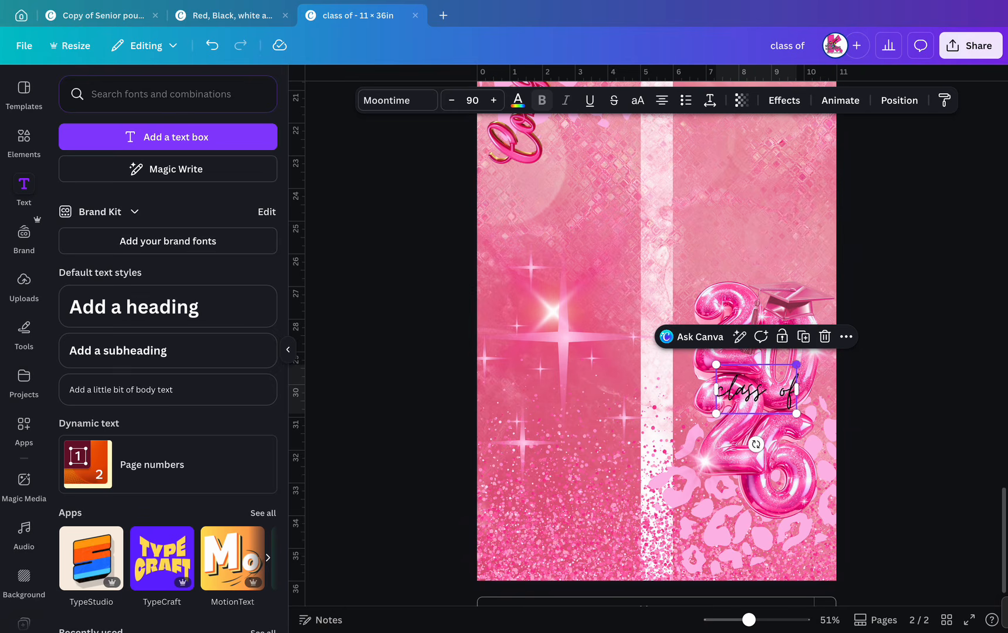
drag(797, 364, 814, 350)
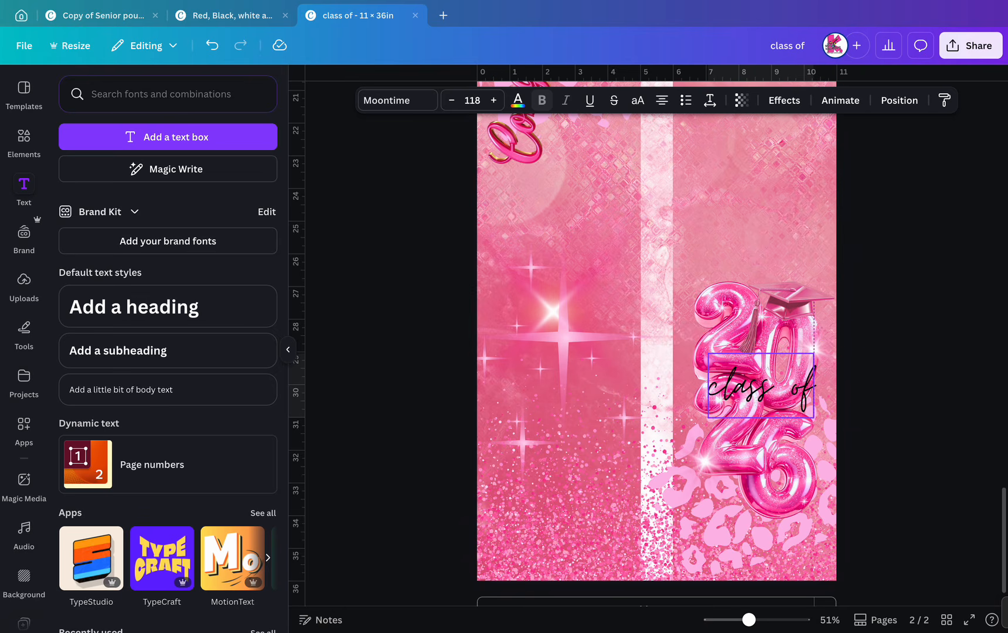
drag(761, 381, 753, 381)
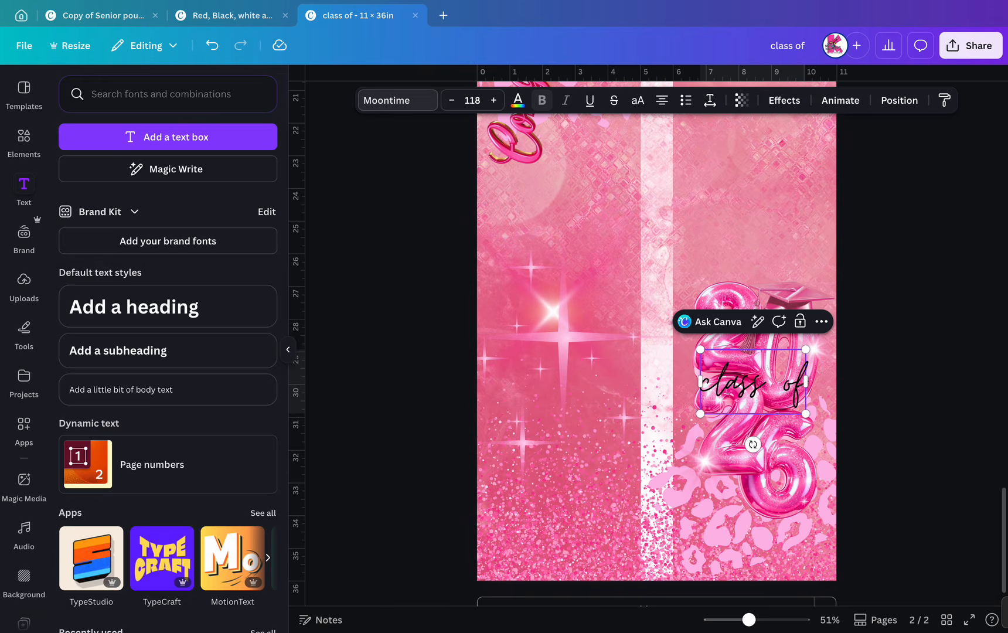
Browse further through the font list and change the "class of" text to the Bright font.
click(397, 100)
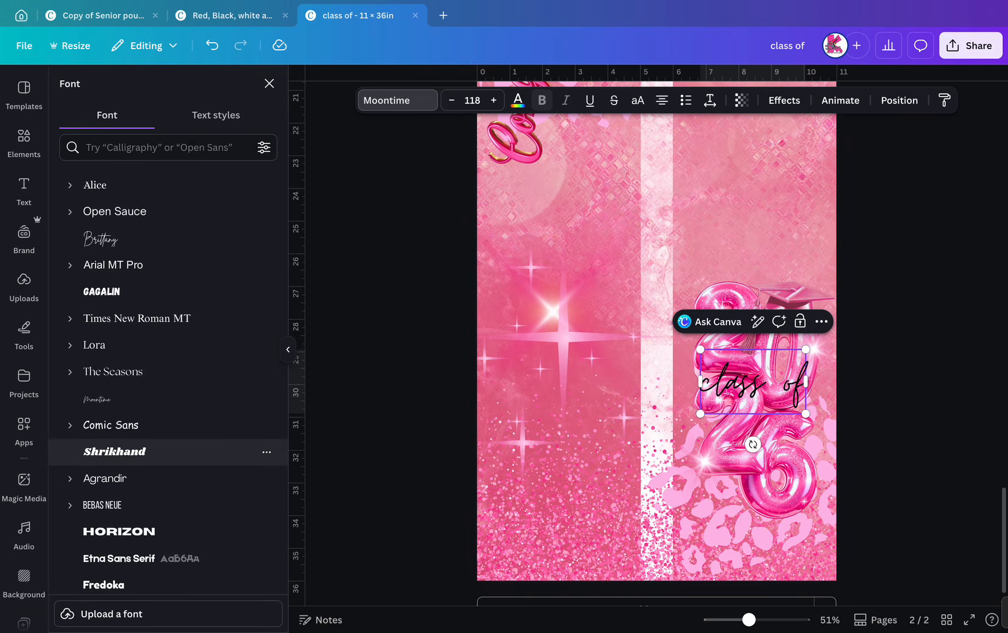
scroll(170, 457, down, 8)
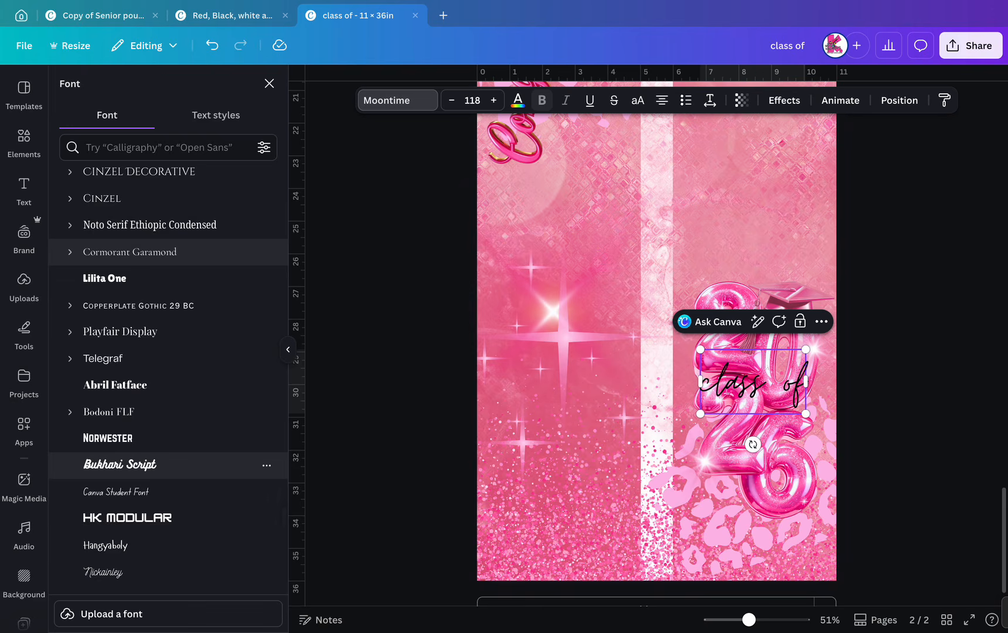
scroll(170, 445, down, 3)
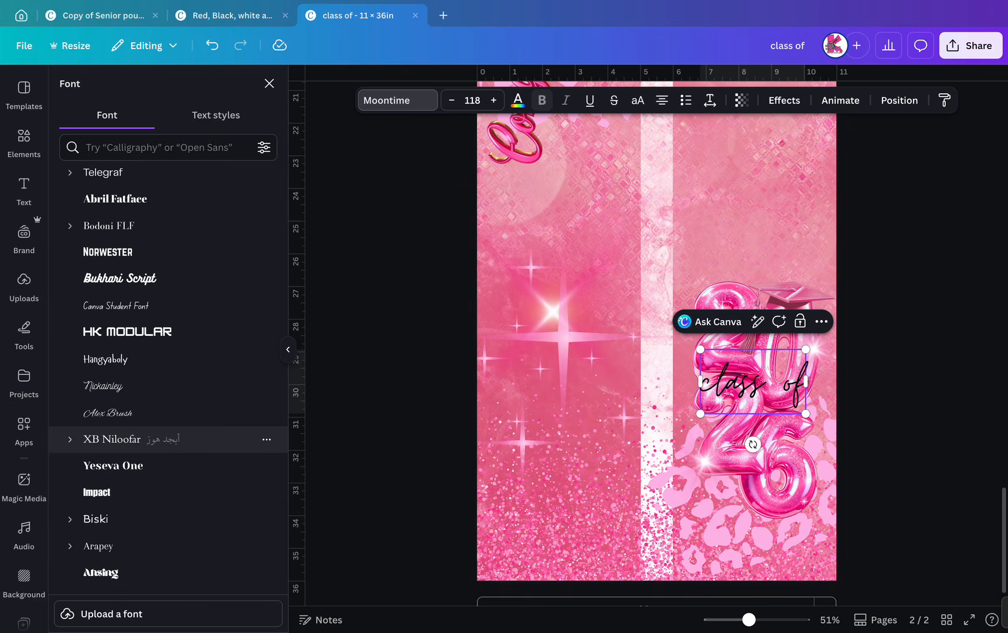
scroll(170, 440, down, 3)
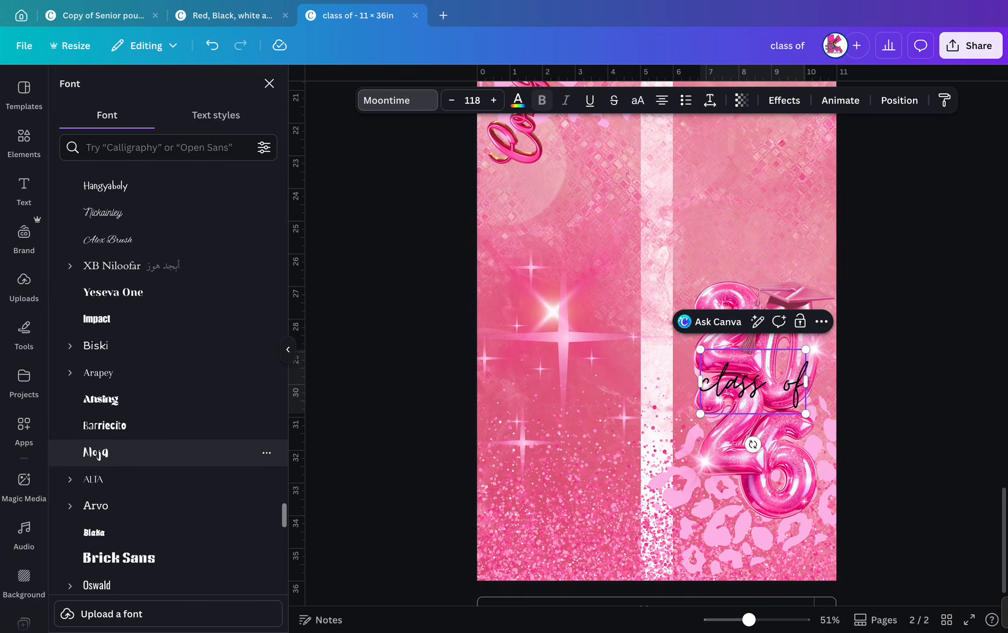
scroll(170, 439, down, 4)
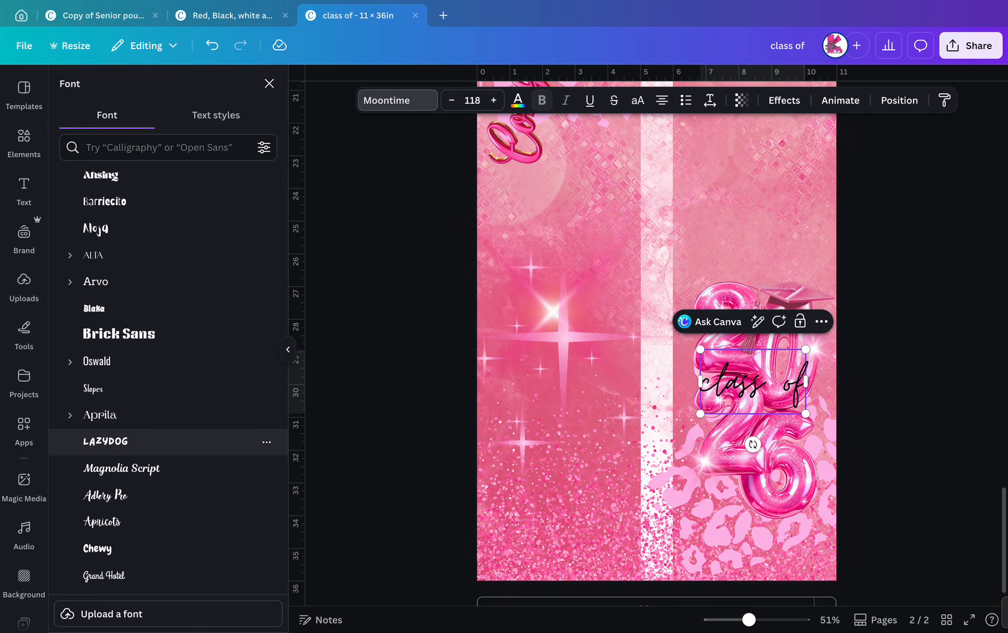
scroll(170, 451, down, 3)
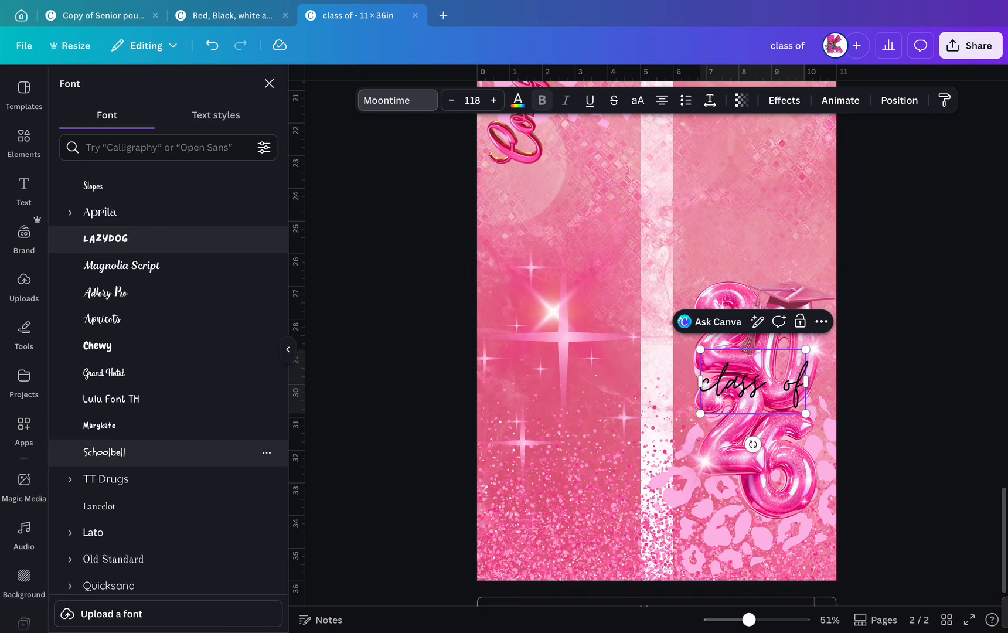
scroll(170, 451, down, 4)
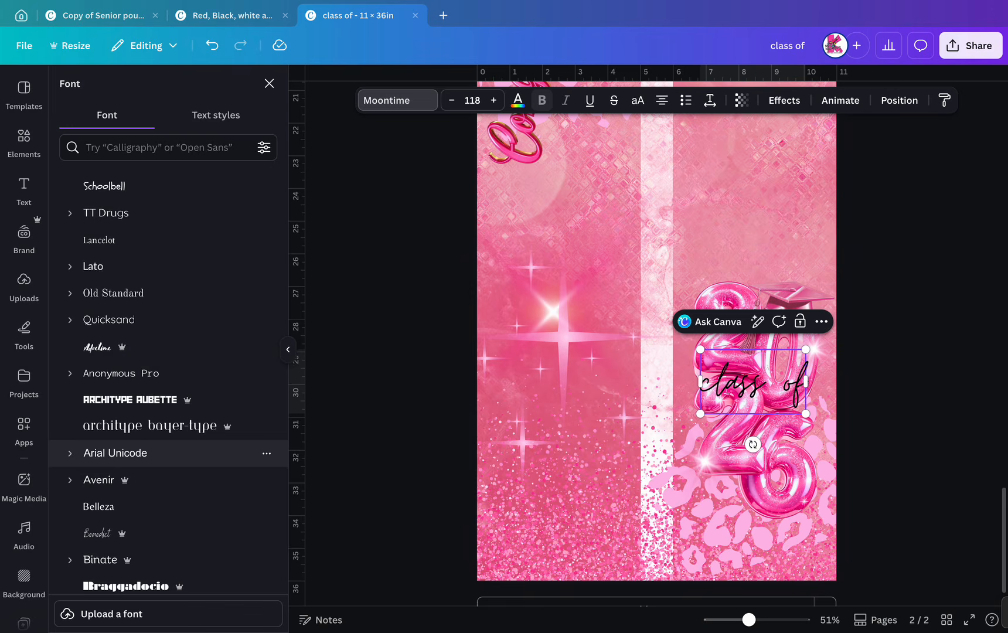
scroll(170, 448, down, 3)
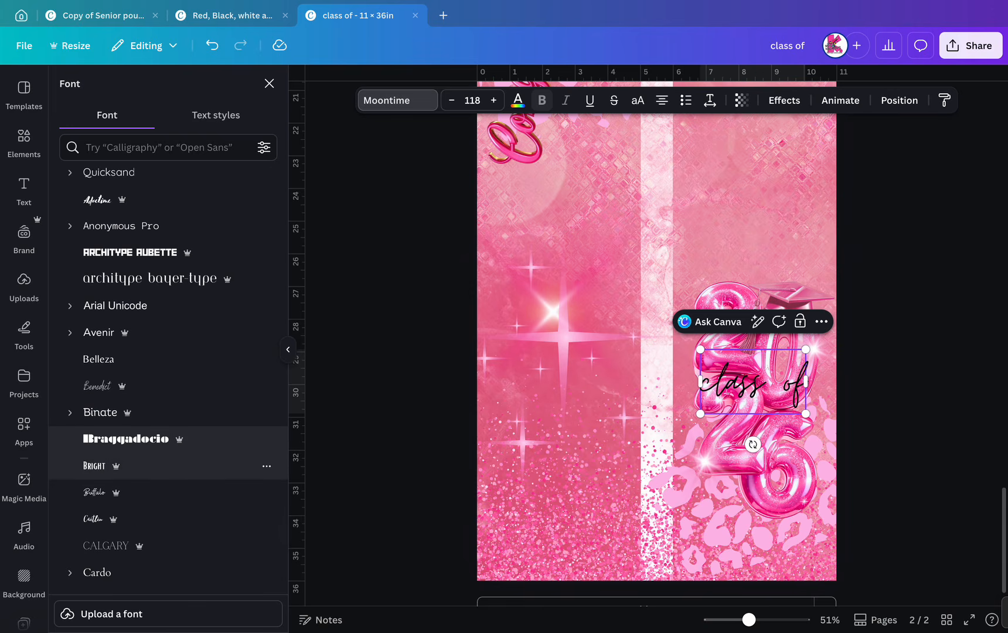
click(94, 466)
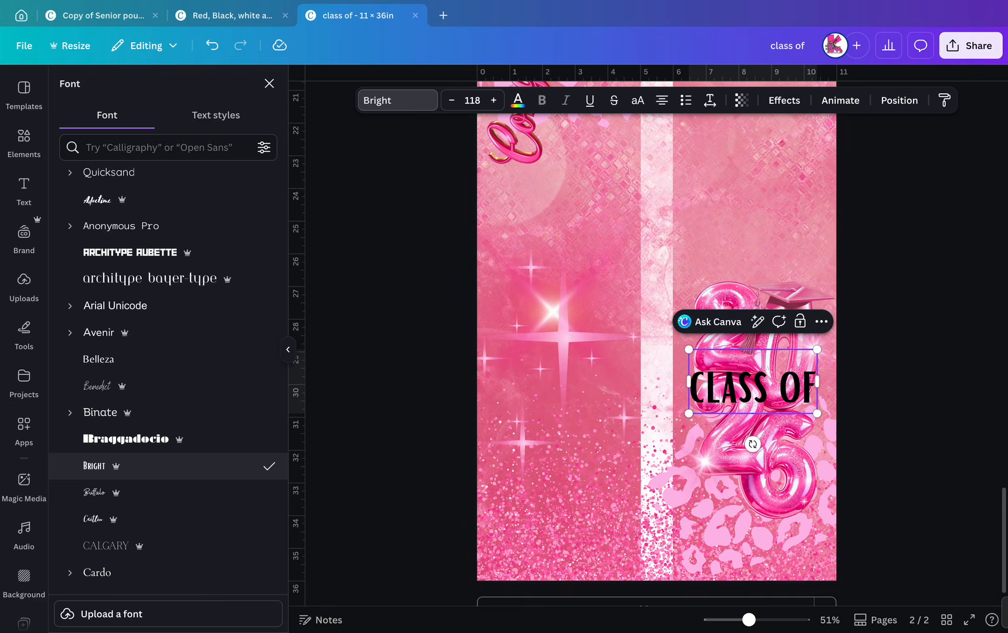
Reduce the "class of" text to font size 74.4 and center it between the upper "20" and the lower "26".
drag(689, 413, 736, 390)
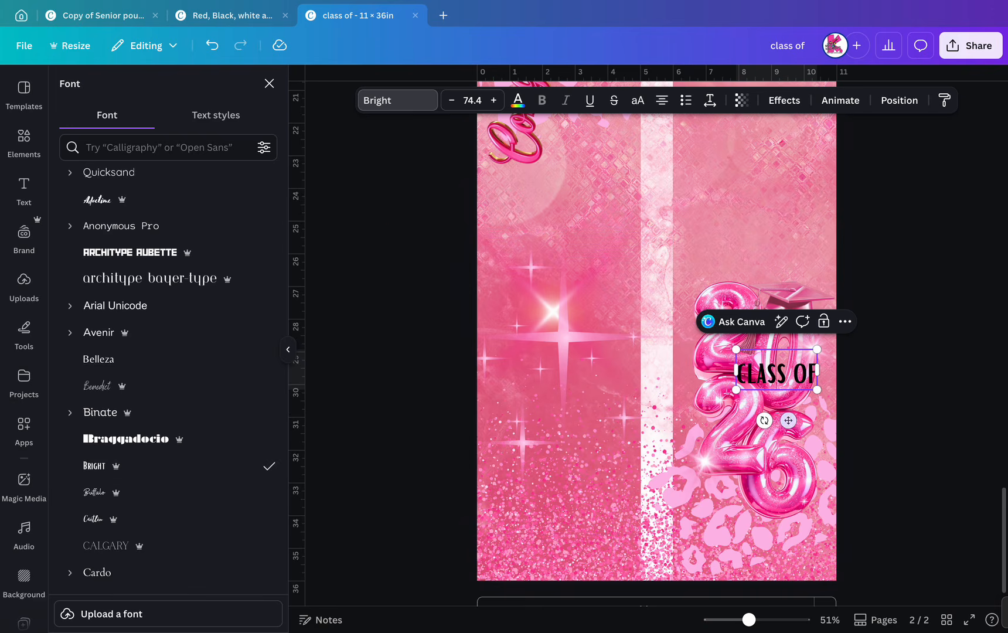
drag(788, 420, 772, 439)
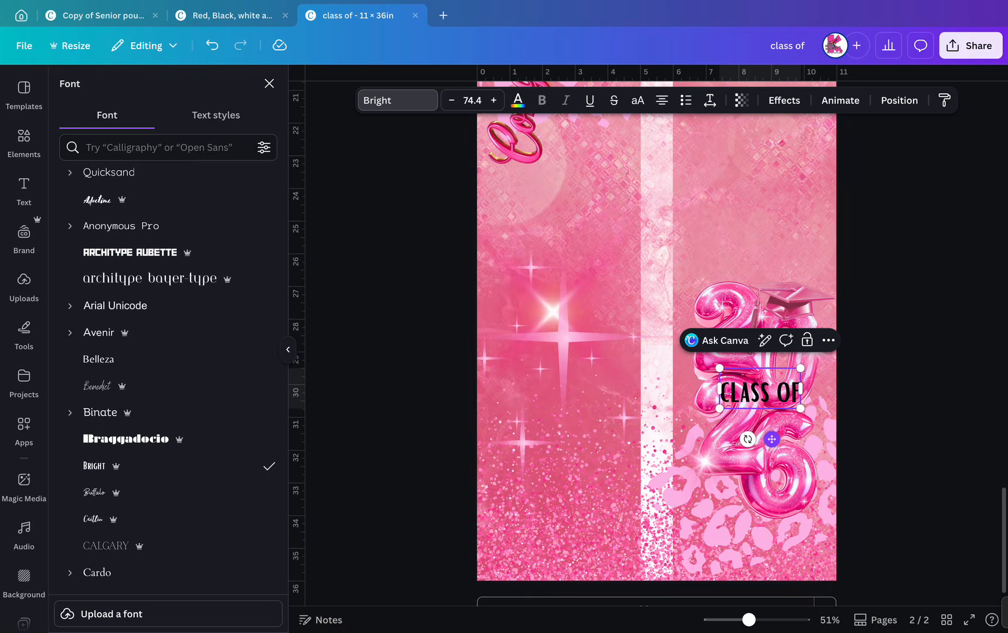
key(Escape)
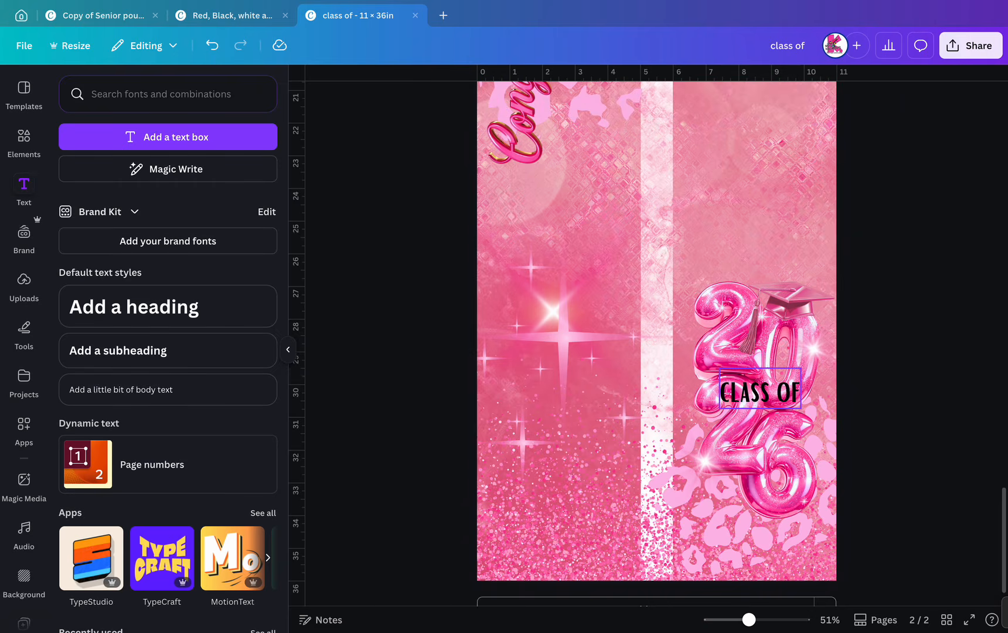
Move the "class of" text directly above the "2026" numbers and reduce it to font size 70.7.
drag(759, 388, 759, 277)
scroll(663, 284, up, 5)
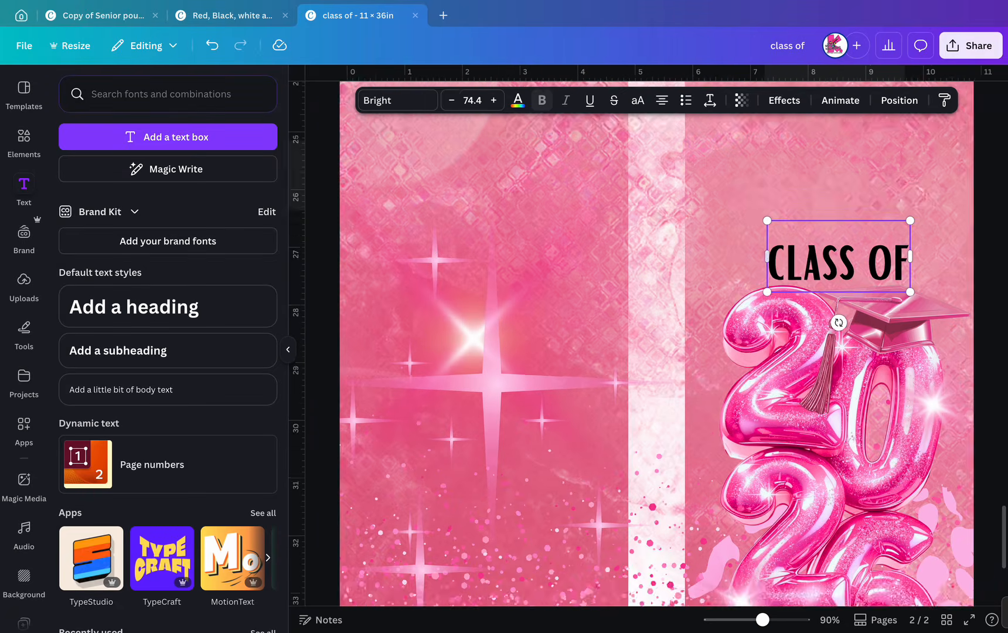
drag(773, 217, 774, 230)
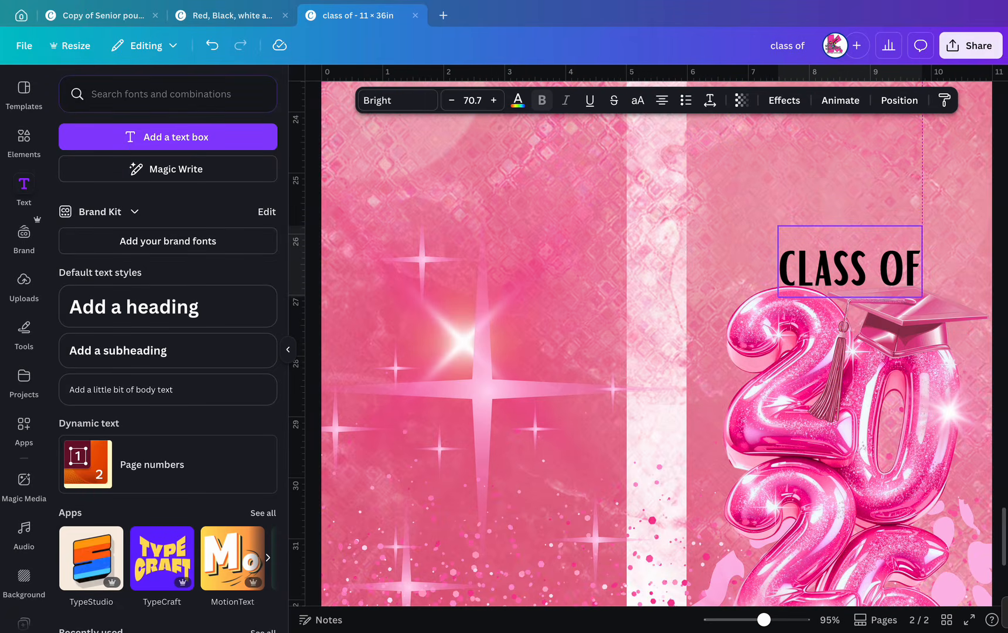
scroll(664, 260, down, 5)
scroll(656, 336, down, 3)
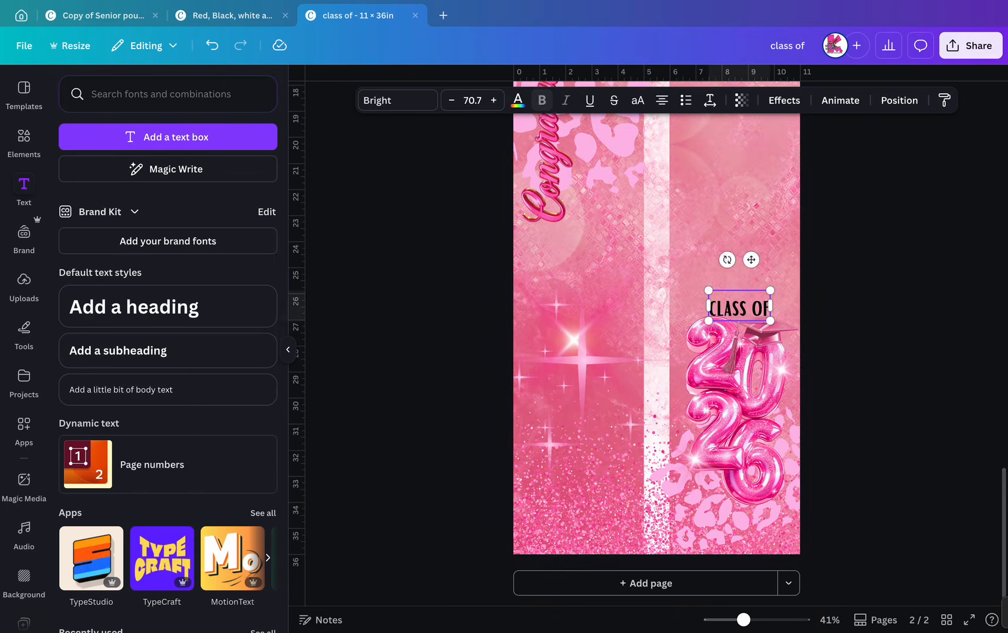
key(Escape)
Change the "class of" text color to the document's vivid pink, #f33593.
click(739, 307)
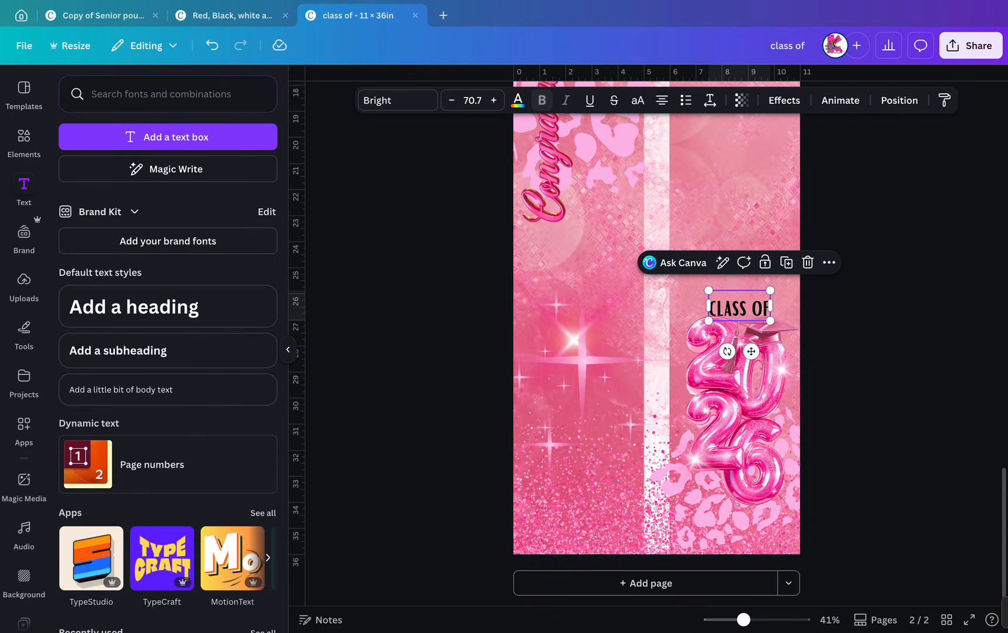
click(518, 100)
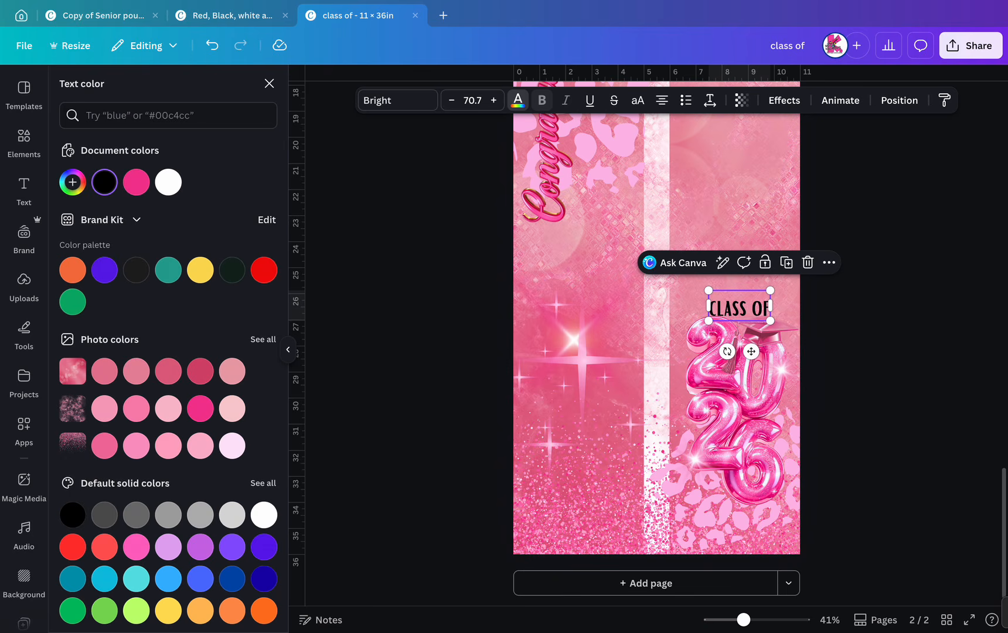
click(136, 182)
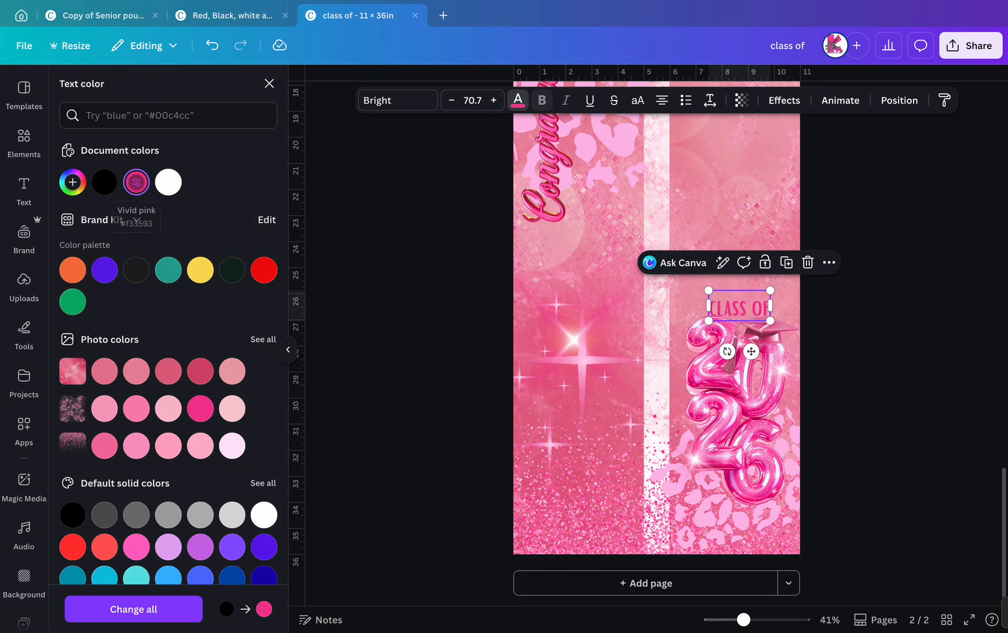
Apply a black Shadow effect to the "class of" text with transparency 32 and offset 51.
click(784, 100)
click(169, 160)
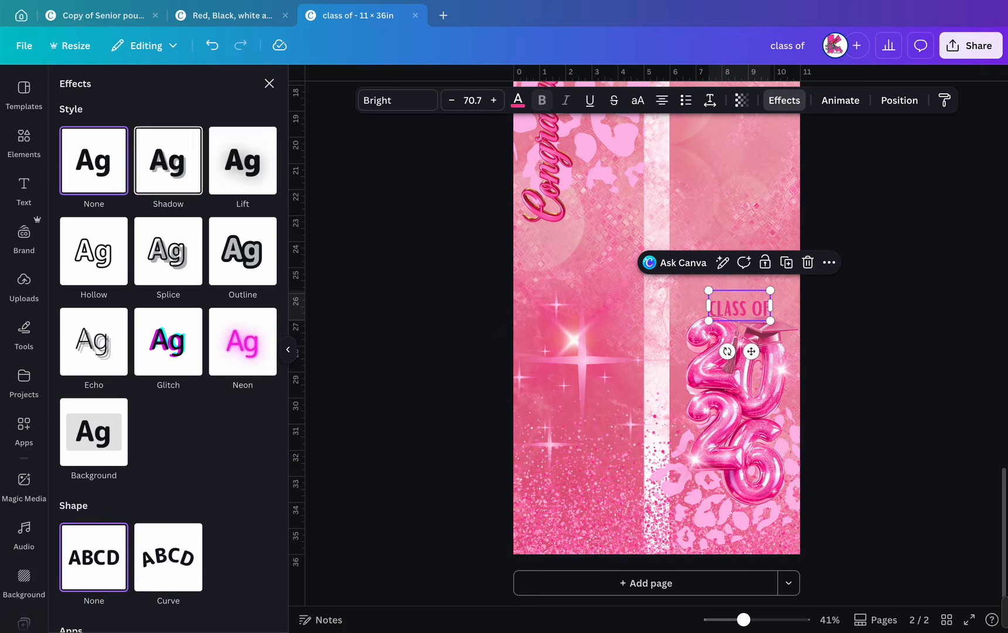
click(266, 419)
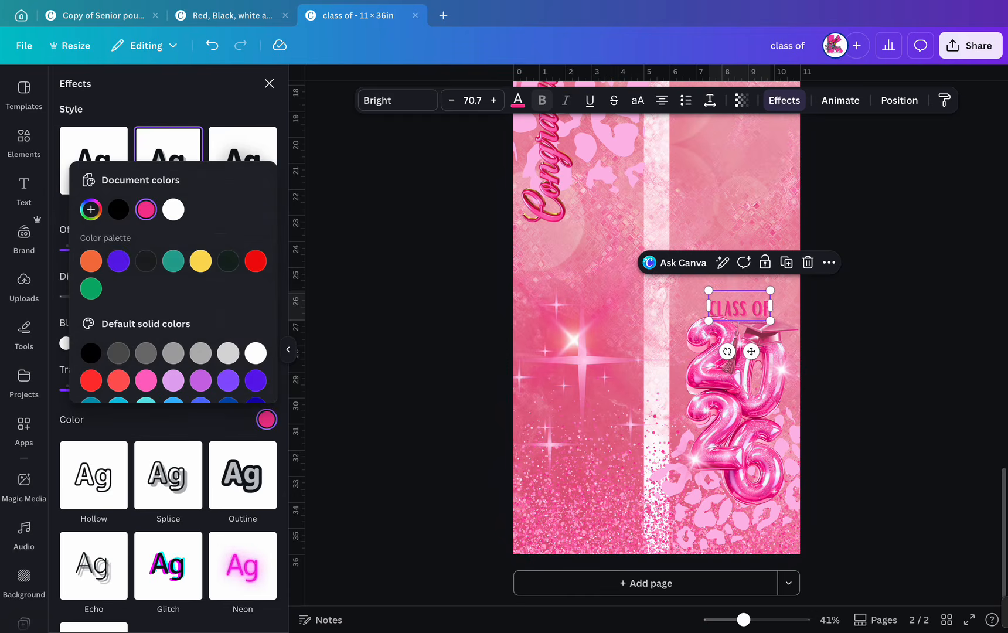
click(118, 209)
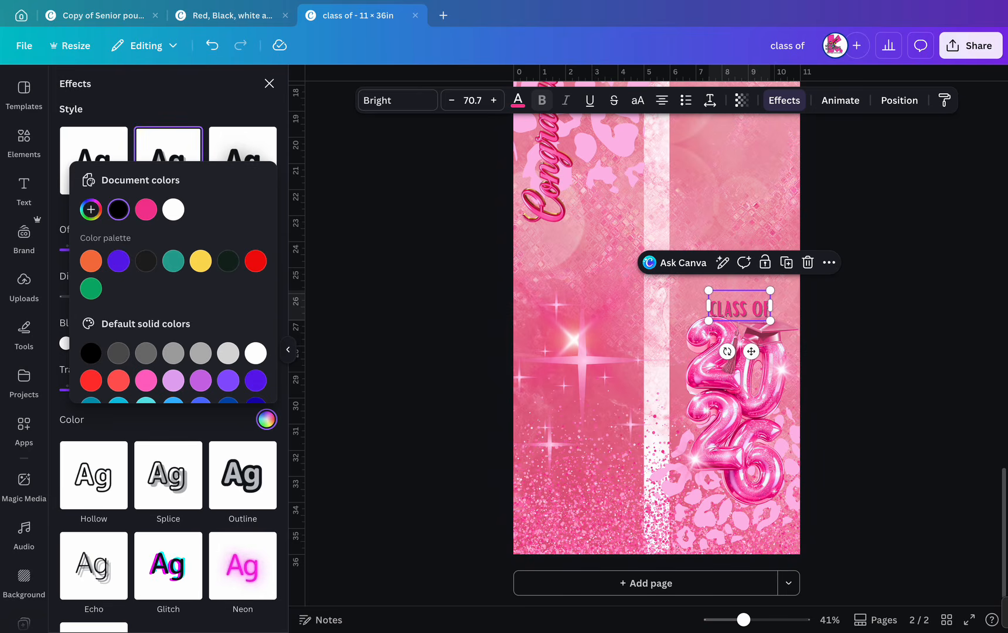
key(Escape)
drag(113, 389, 104, 390)
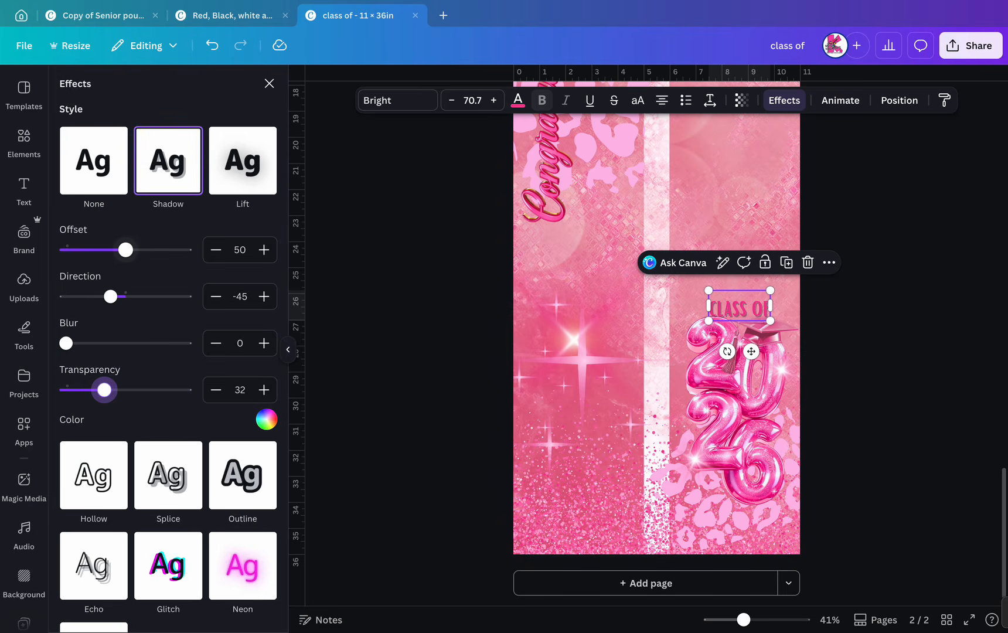
drag(125, 250, 127, 250)
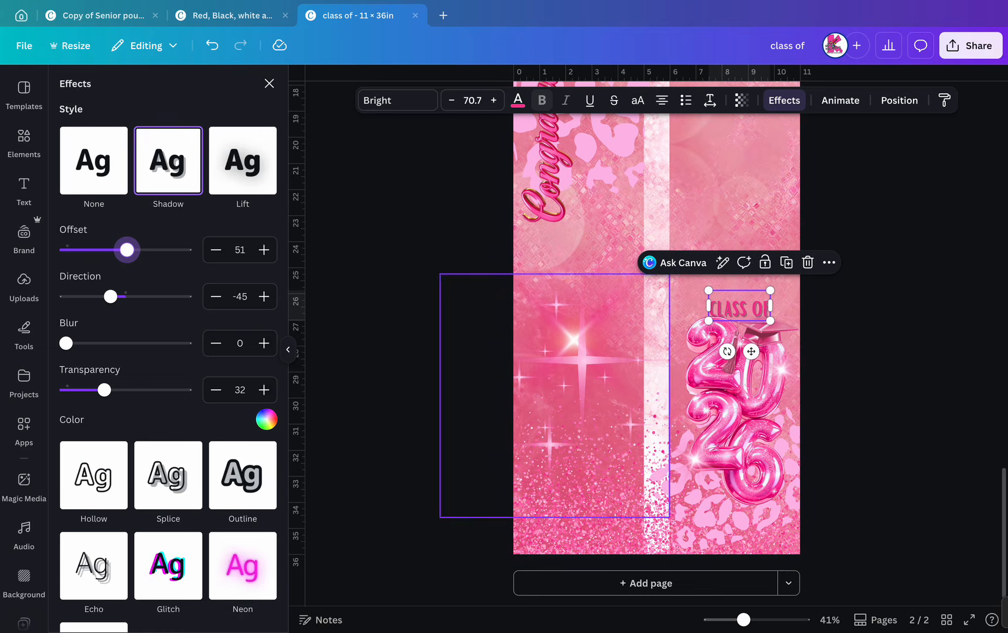
key(Escape)
Duplicate the "class of" text, give the upper copy a Hollow effect and increase its outline thickness.
scroll(806, 308, up, 5)
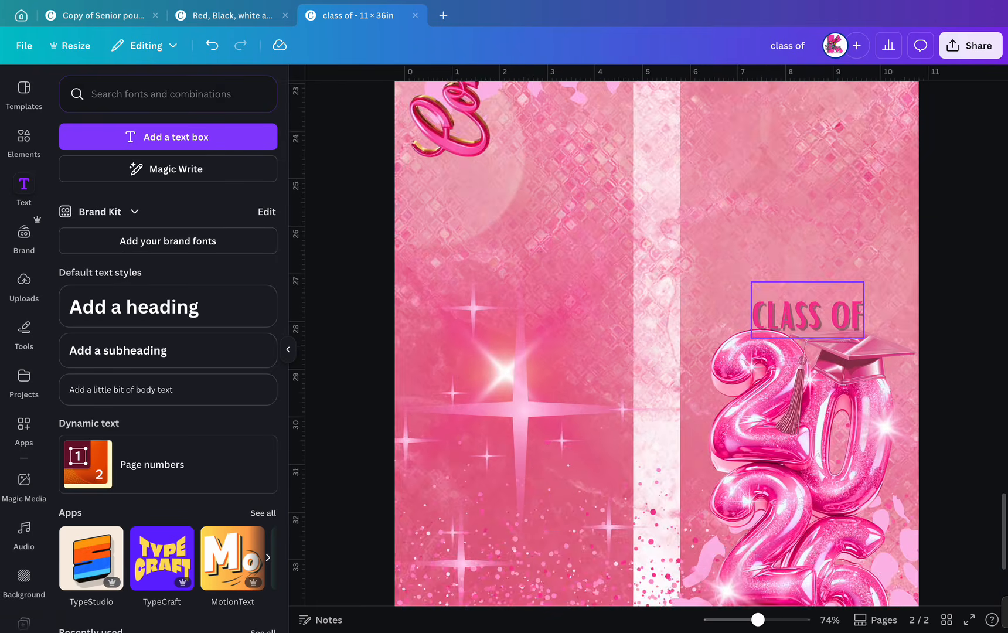
click(832, 322)
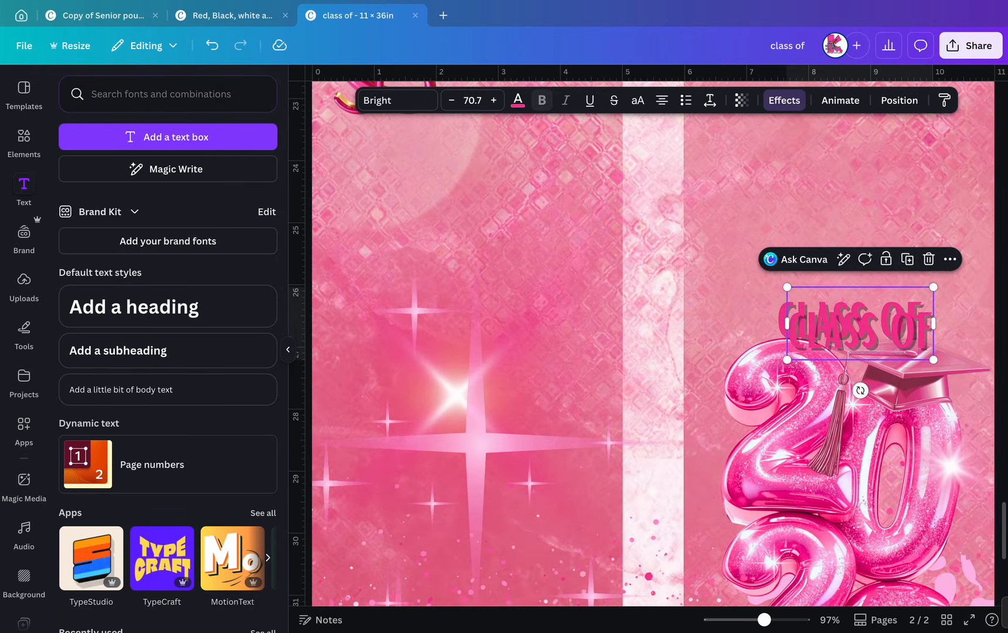
click(906, 258)
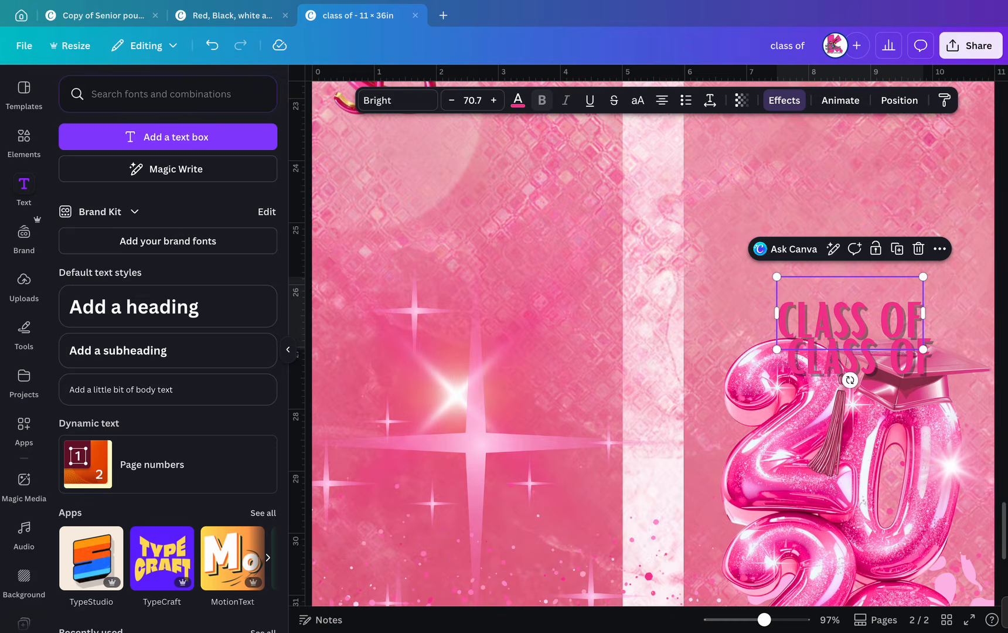
click(783, 100)
click(93, 413)
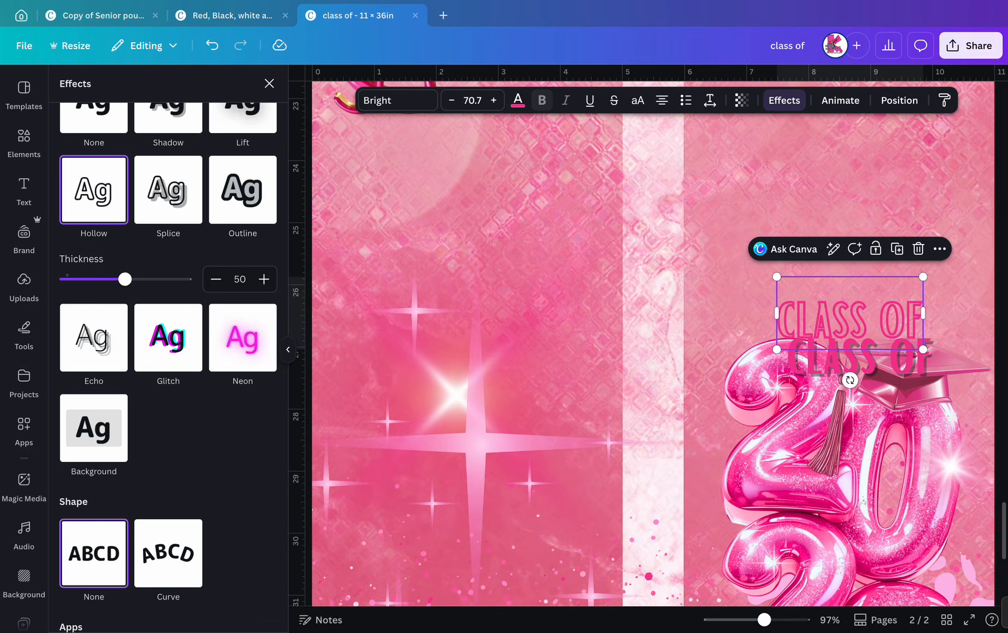
drag(124, 279, 146, 279)
Darken the hollow "class of" copy to #CD136F and align the shadowed copy exactly with it.
click(517, 100)
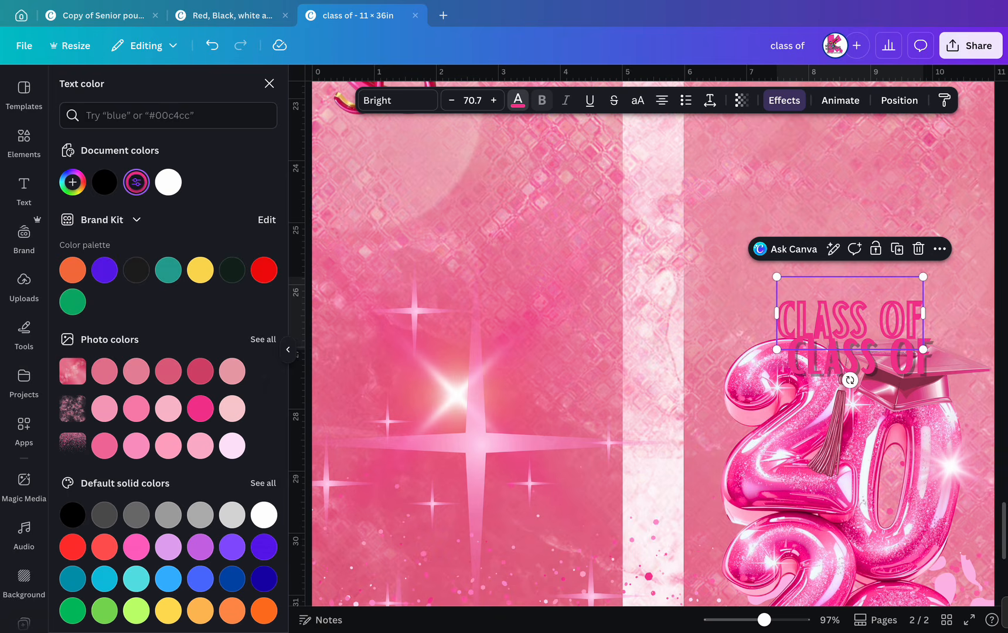
click(136, 182)
drag(213, 251, 234, 261)
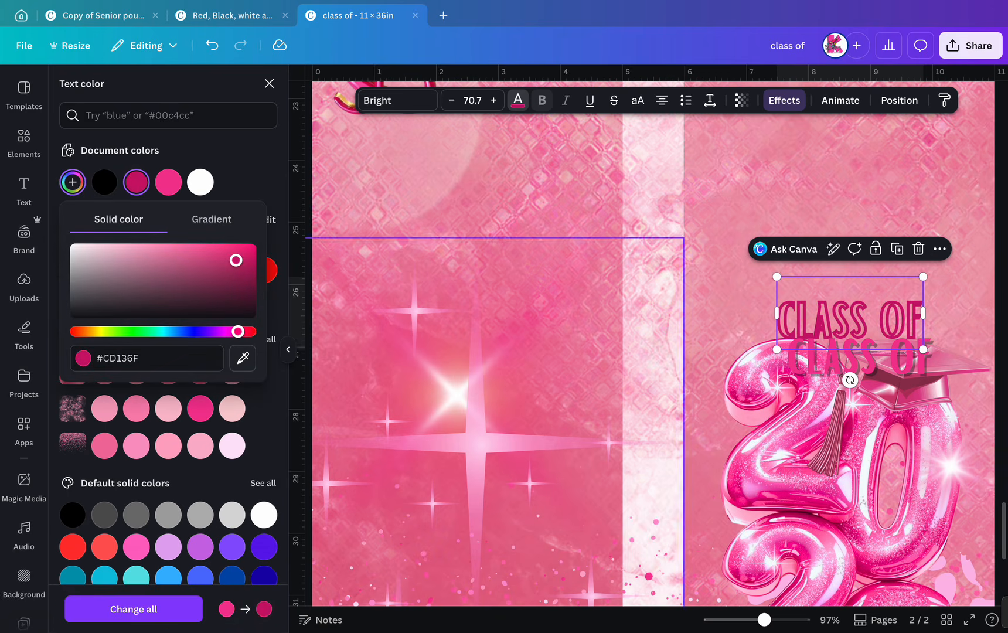
click(858, 357)
drag(858, 358, 848, 321)
click(621, 340)
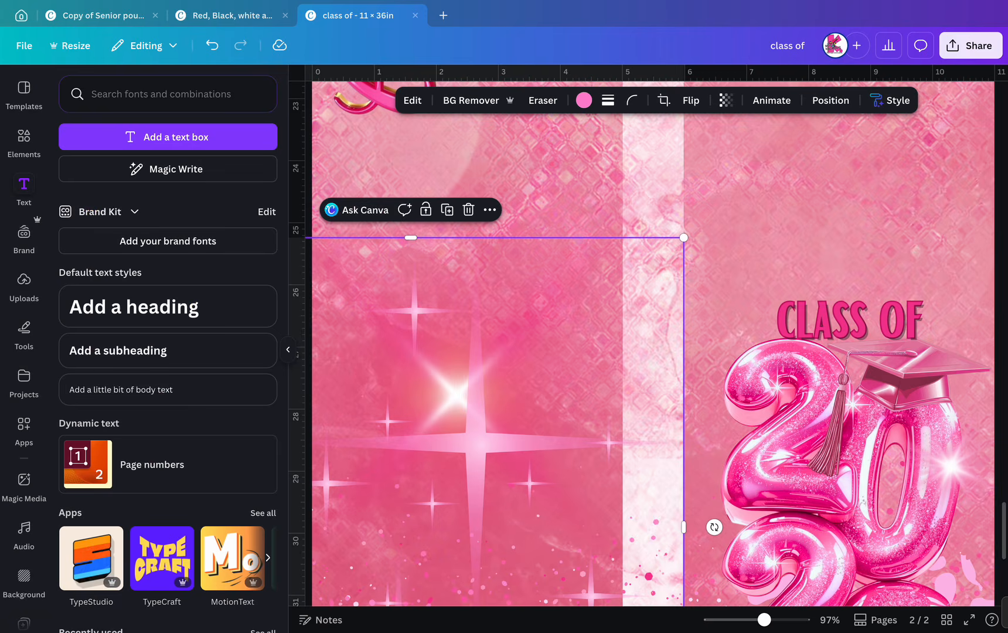
Examine the outlined "class of" text up close and the layout of the whole banner.
scroll(660, 314, up, 3)
scroll(661, 314, down, 6)
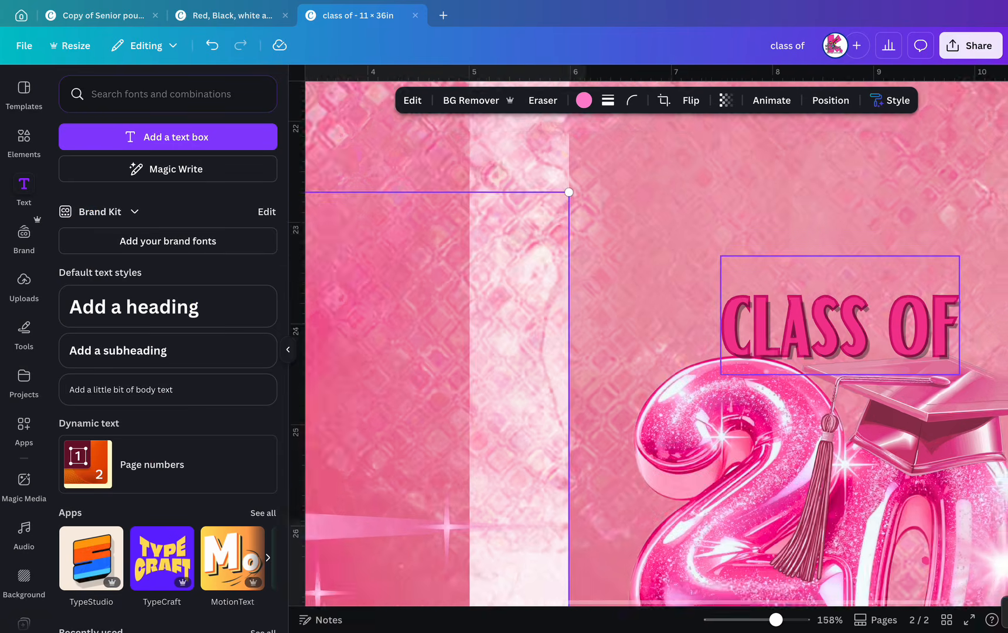
scroll(656, 314, down, 1)
key(Escape)
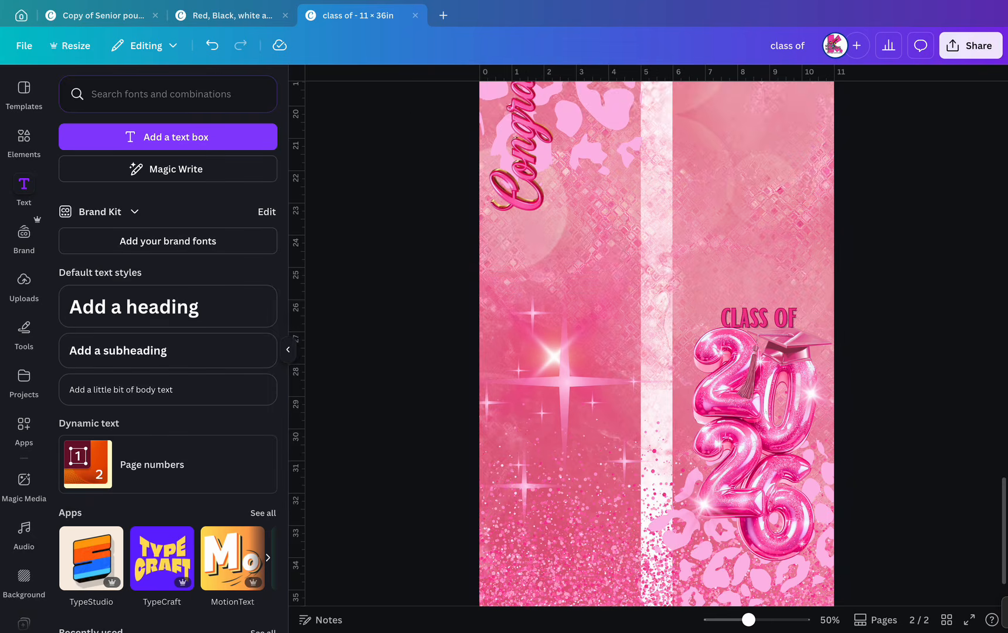
scroll(656, 314, down, 2)
scroll(656, 317, down, 2)
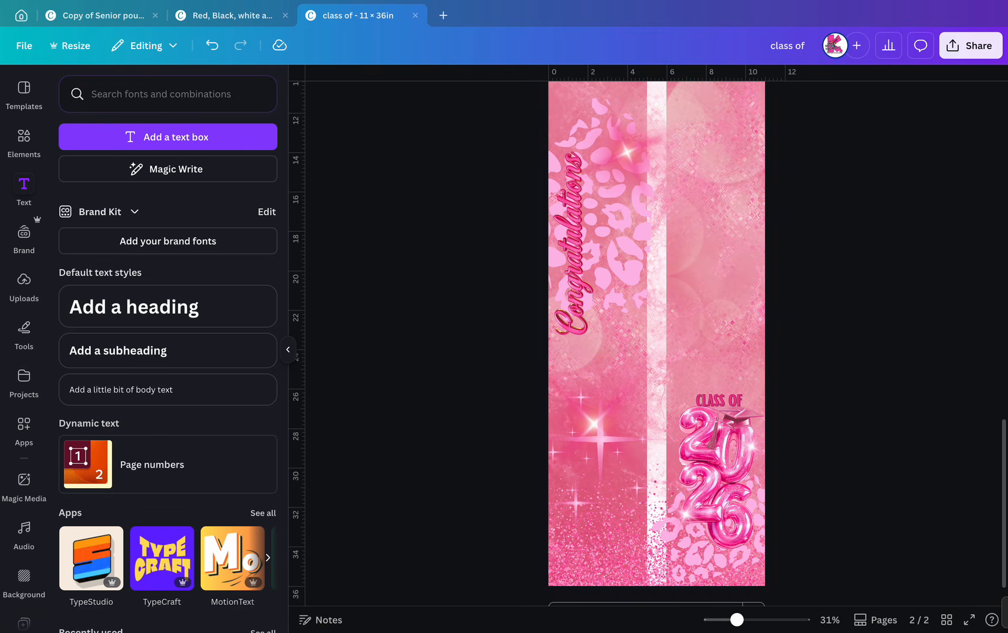
scroll(656, 344, down, 1)
scroll(656, 343, up, 3)
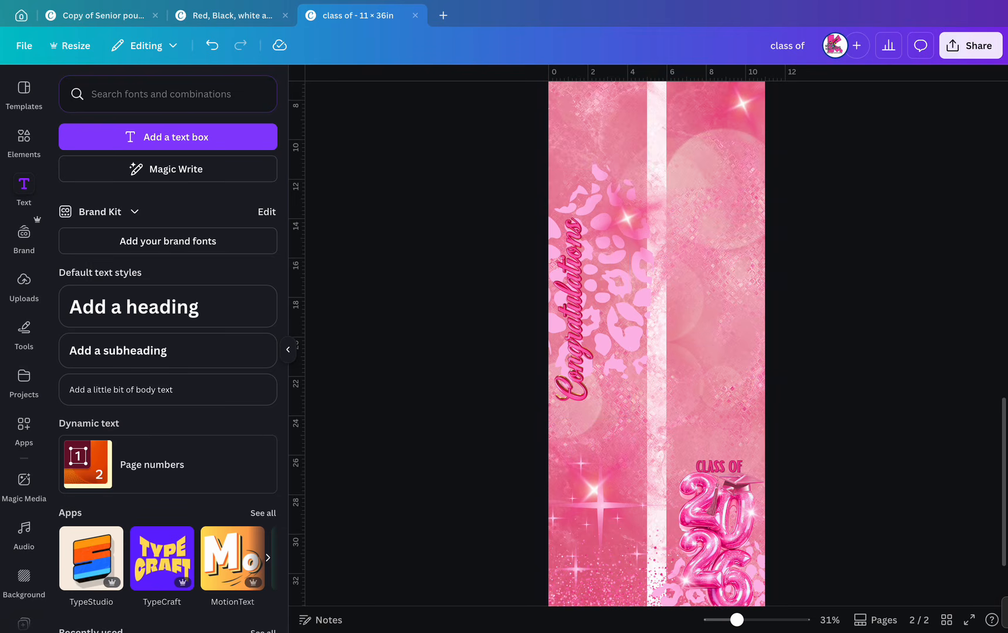
scroll(656, 343, down, 5)
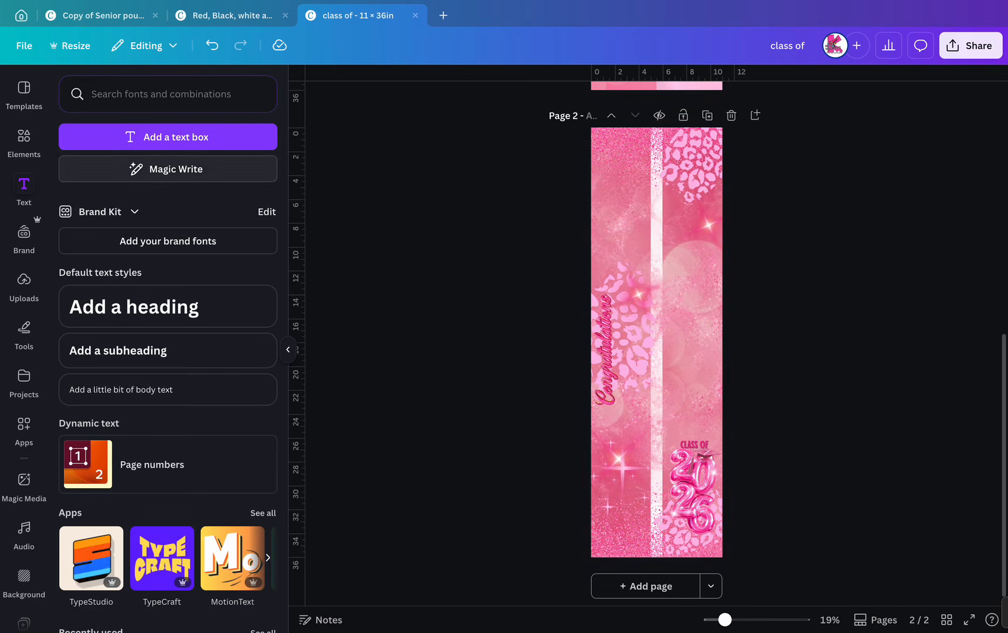
Search the elements for "mascot" and show only graphics.
click(24, 140)
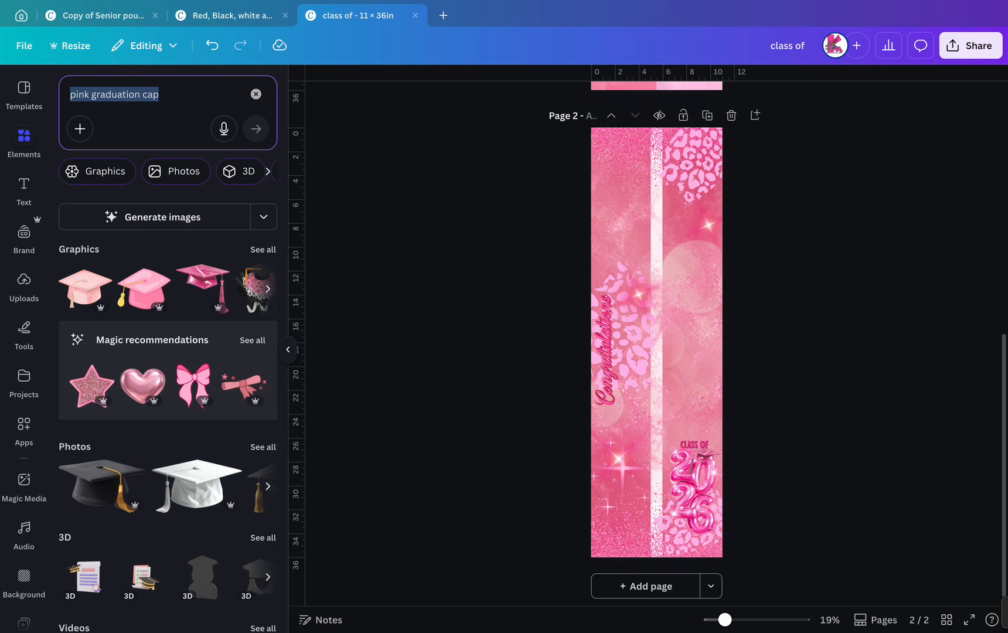
text(mascot)
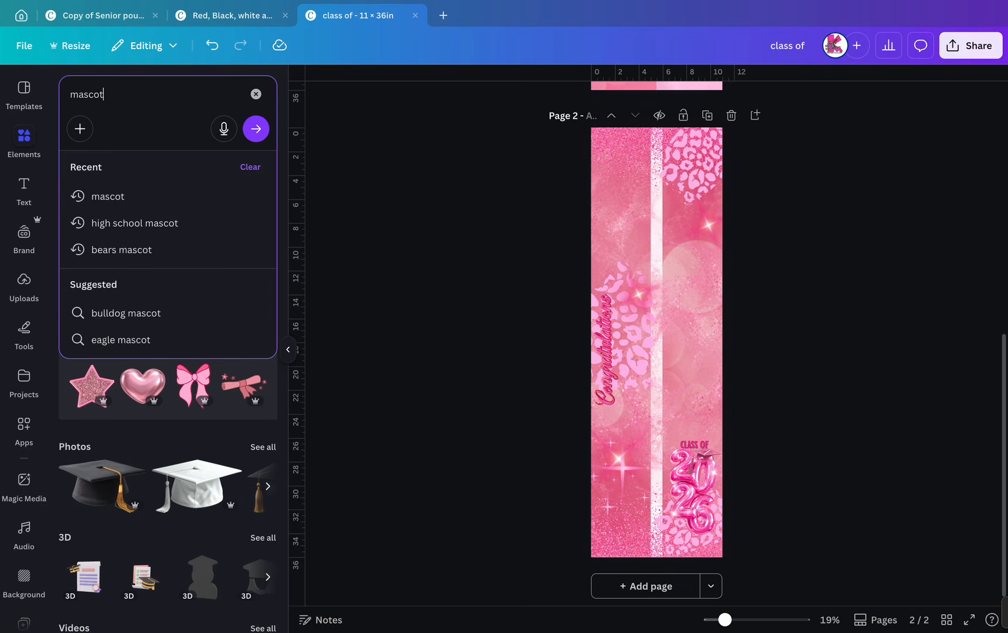
key(Return)
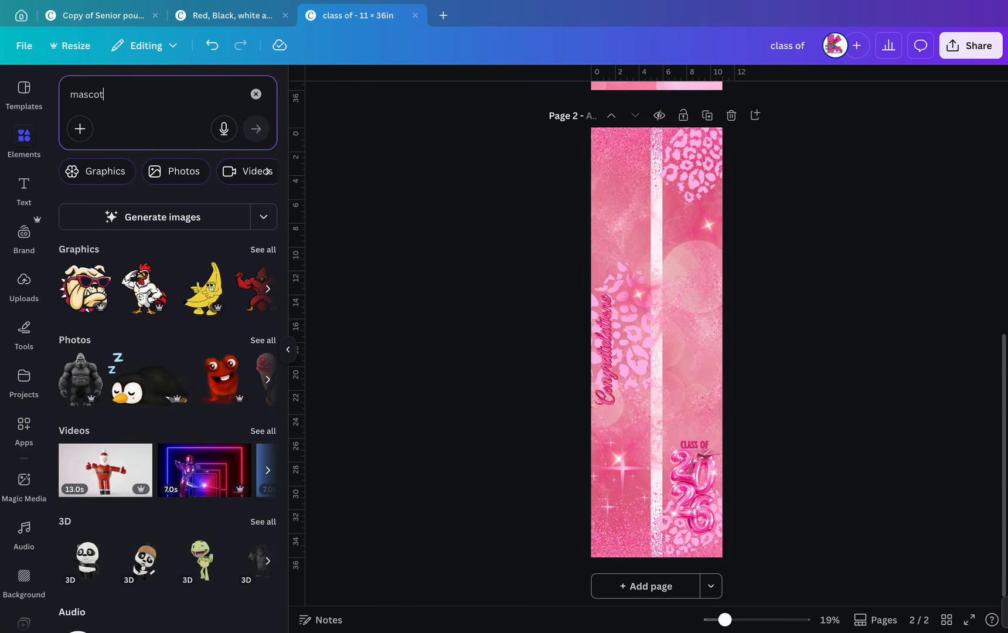
click(97, 171)
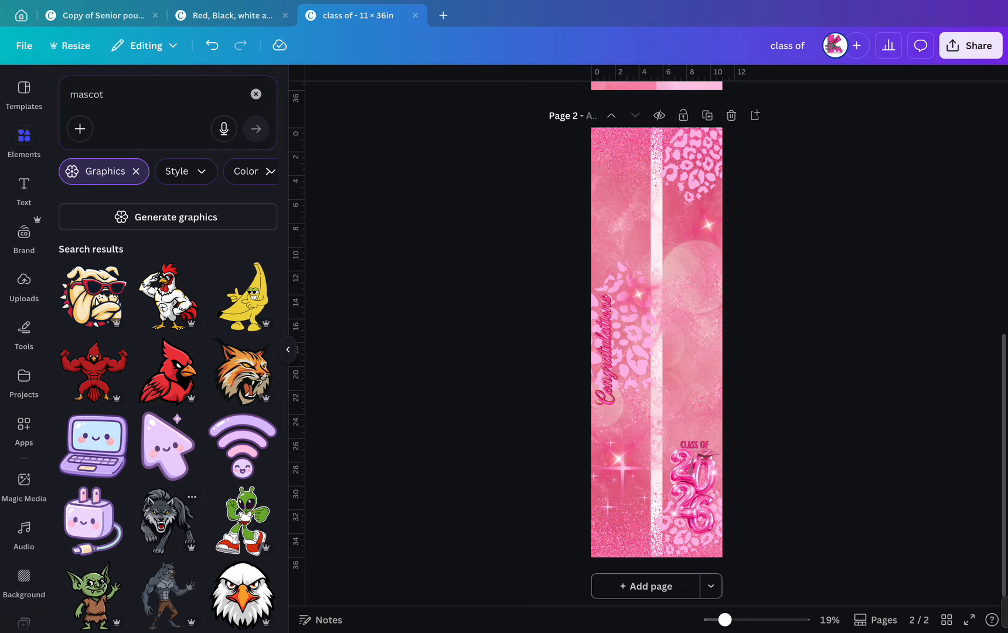
scroll(167, 410, down, 1)
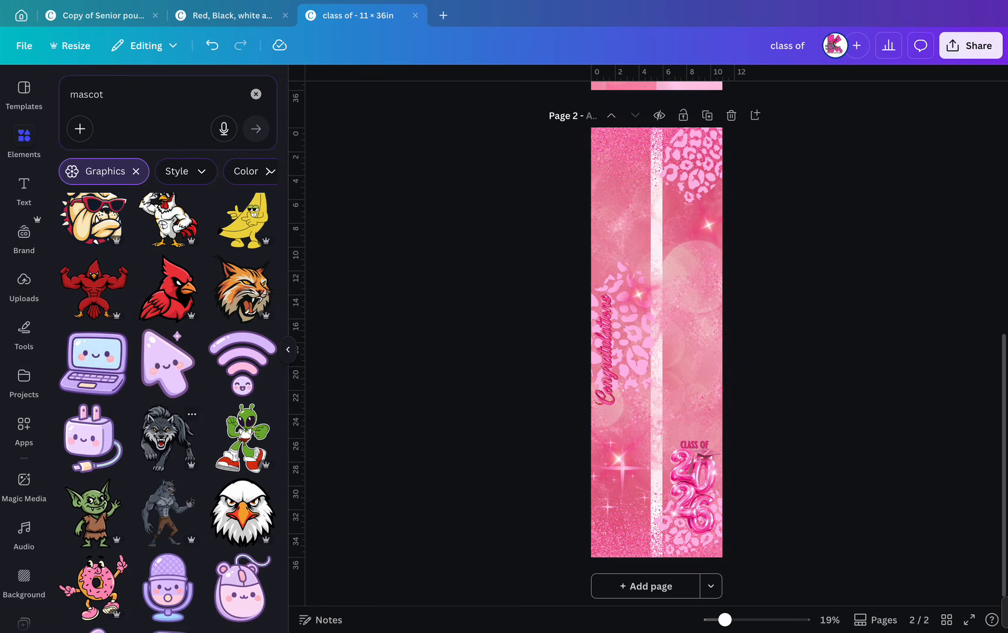
Try the prowling black wolf mascot in the banner's lower left corner and delete it.
click(167, 436)
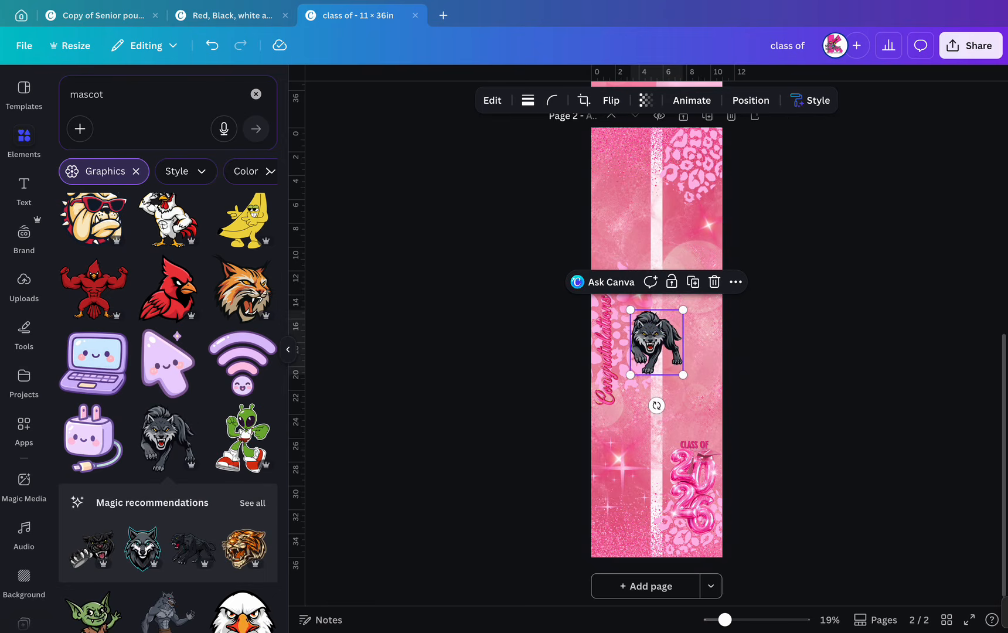
drag(657, 343, 623, 517)
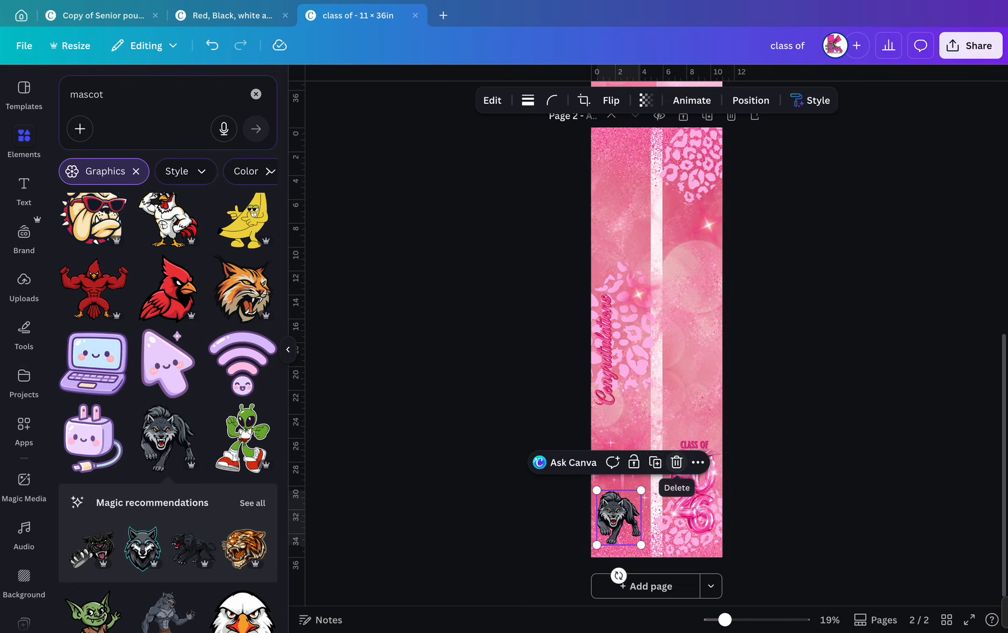
click(673, 461)
Add the gray wolf head with the teal outline and place it in the banner's lower left corner.
click(142, 548)
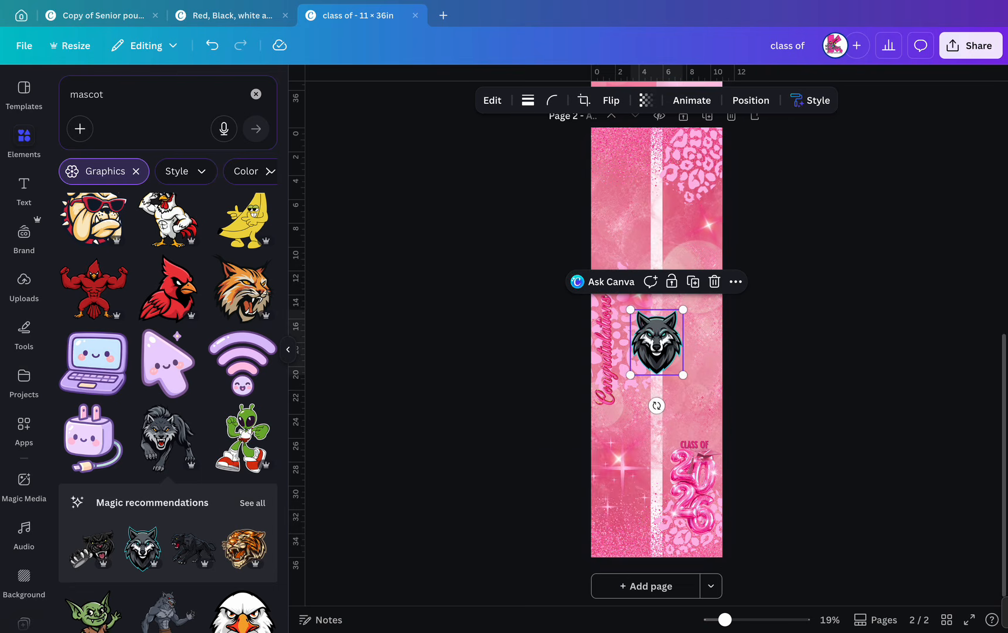
drag(657, 342, 619, 515)
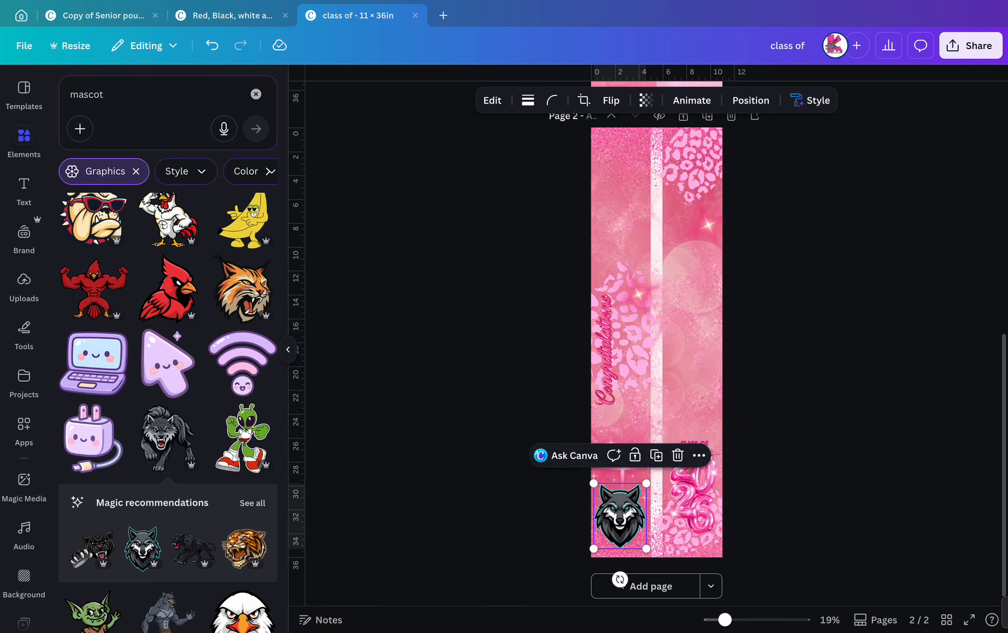
key(Escape)
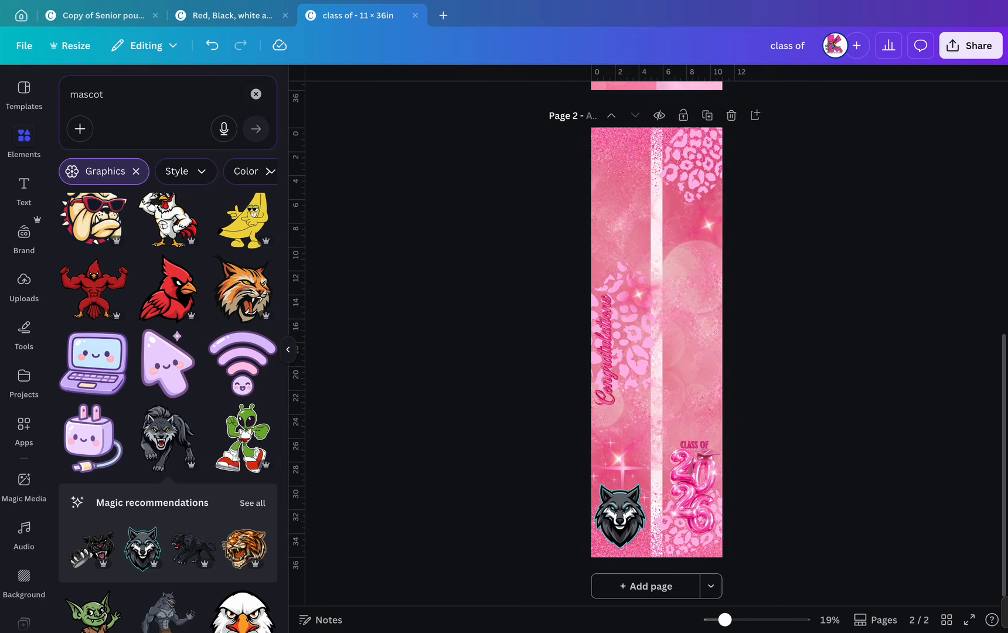
Add the heading "MSTHS" at size 84 and place it directly above the wolf head.
click(24, 187)
click(133, 307)
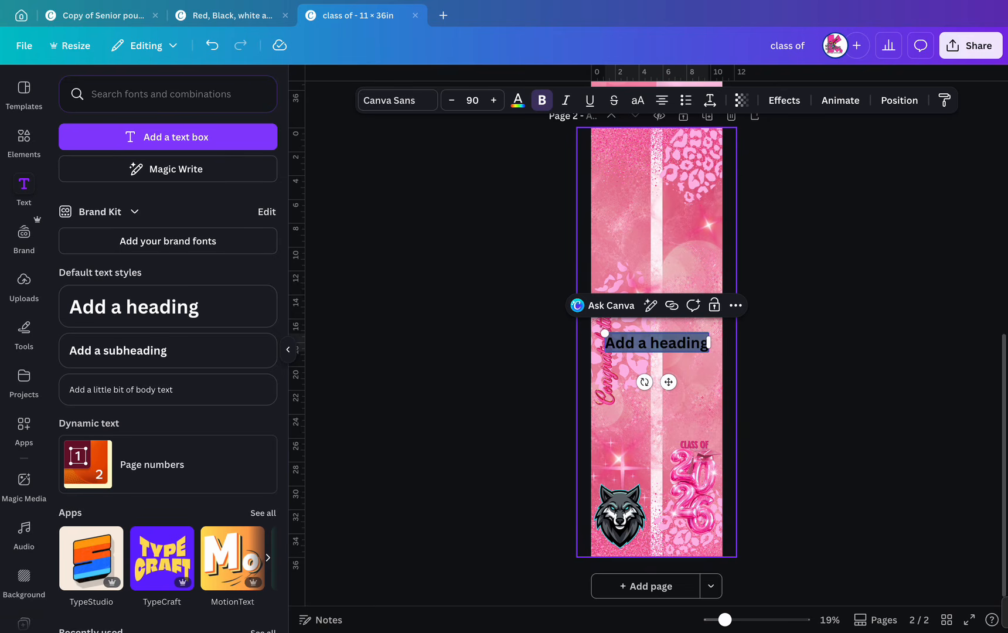
key(Caps_Lock)
text(MS)
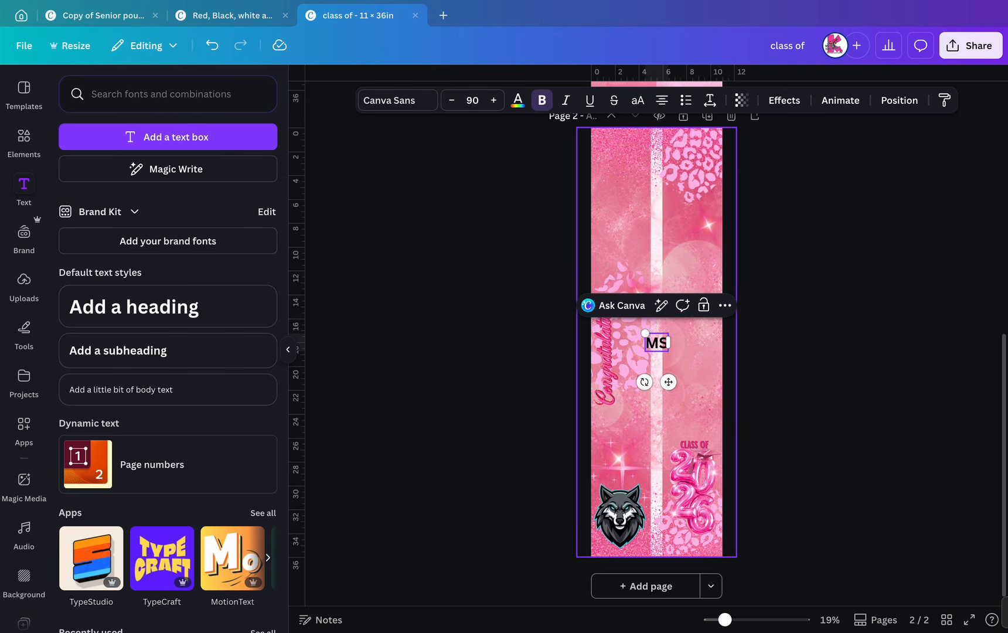
text(THS)
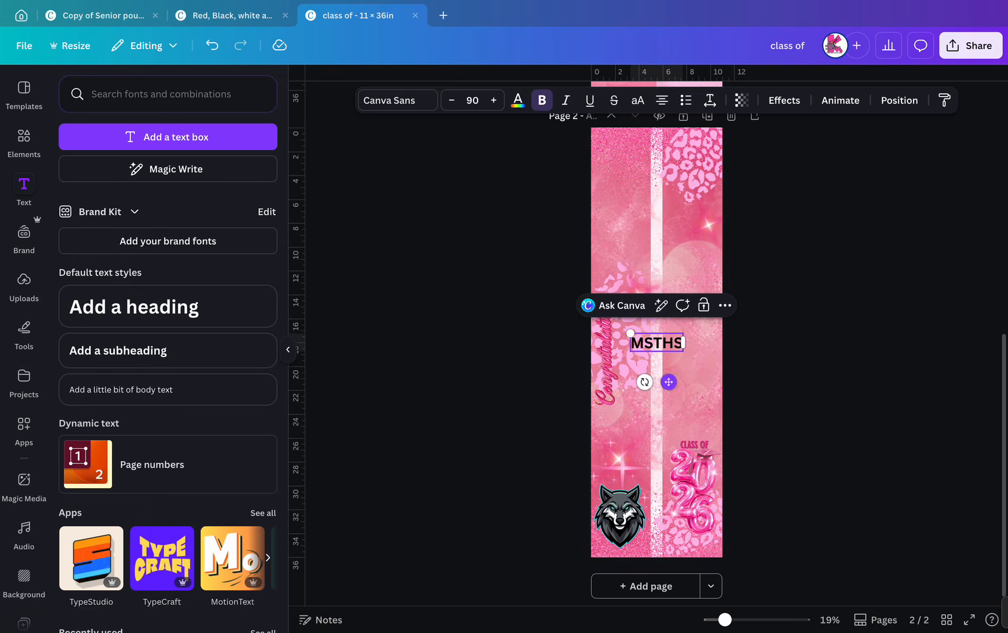
drag(656, 342, 620, 475)
scroll(620, 474, up, 5)
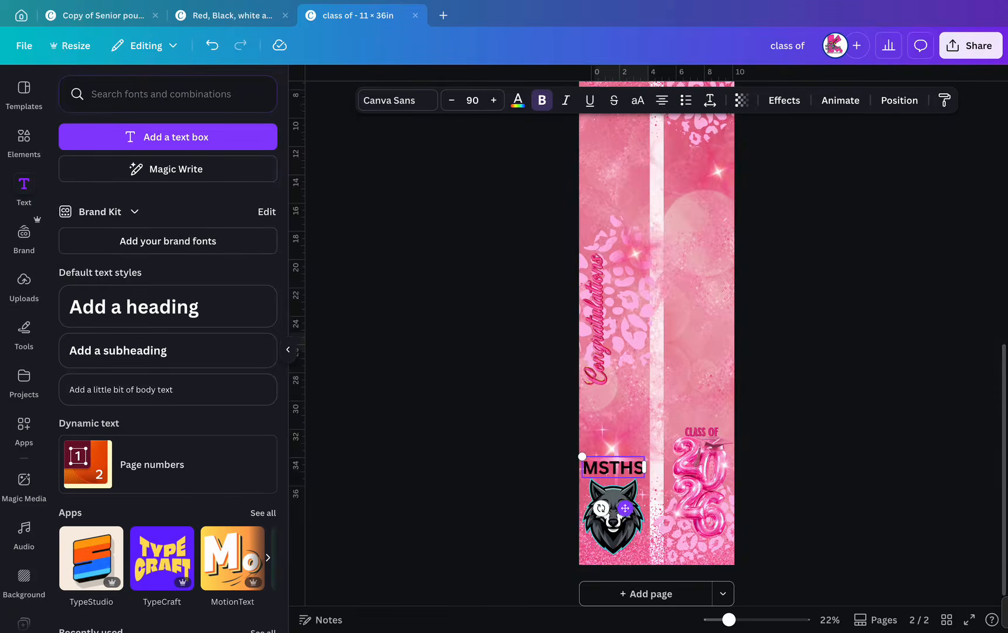
drag(539, 421, 587, 442)
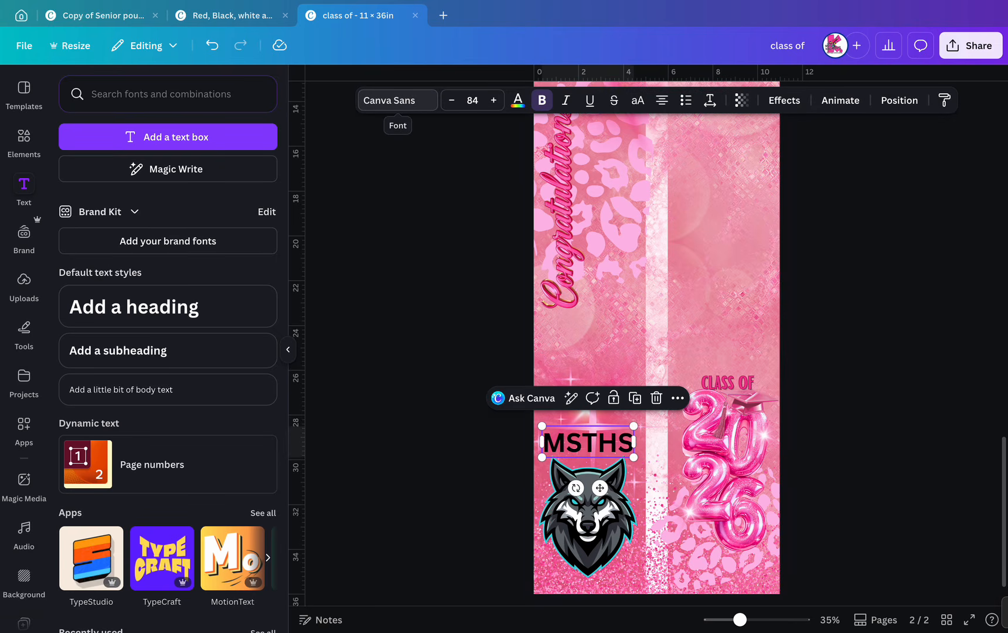
Search the fonts for "year" and set the "MSTHS" heading in Yearbook Solid.
click(397, 101)
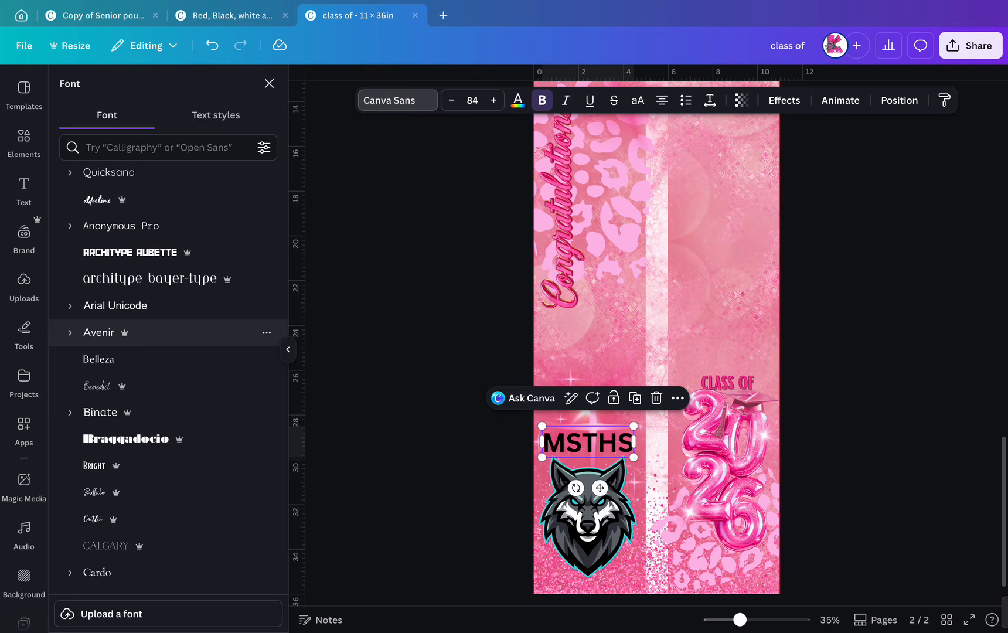
scroll(169, 332, down, 5)
scroll(170, 333, down, 15)
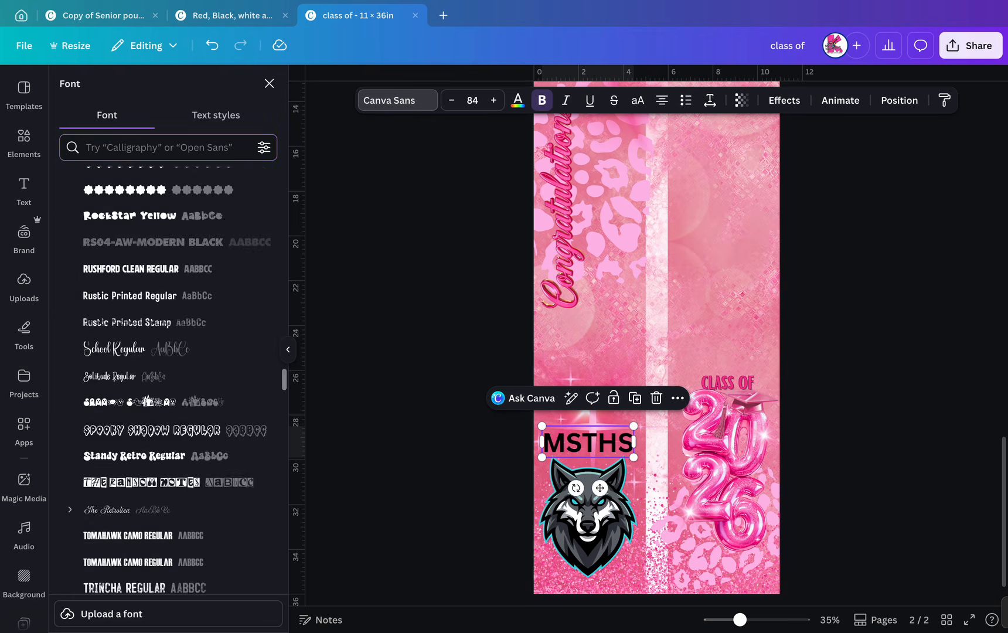
click(158, 147)
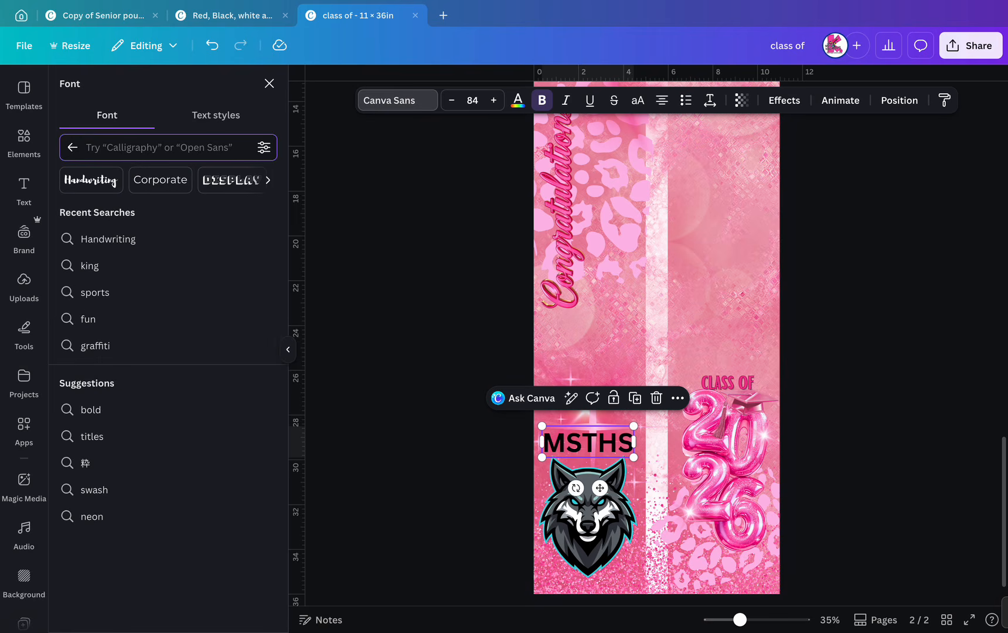
text(year)
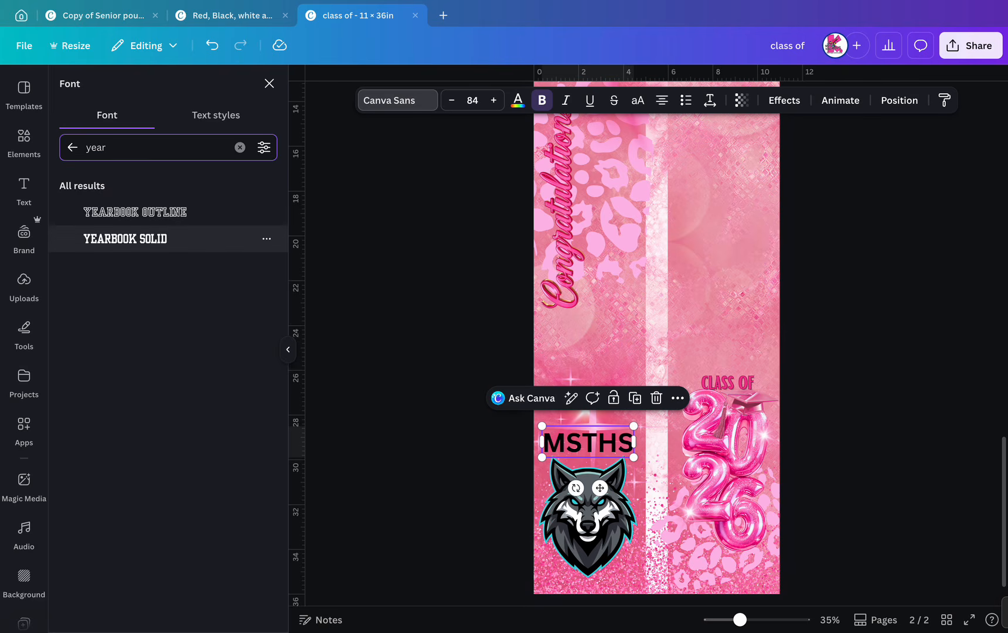
click(125, 238)
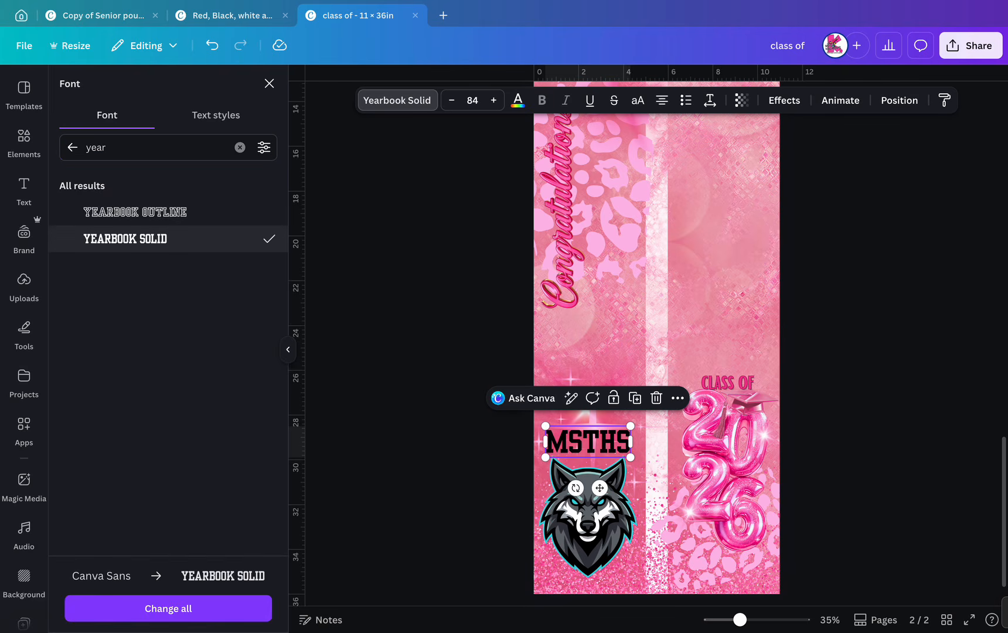
Apply an Outline effect to the "MSTHS" text with thickness 91 and the purple color #8c52ff.
click(783, 100)
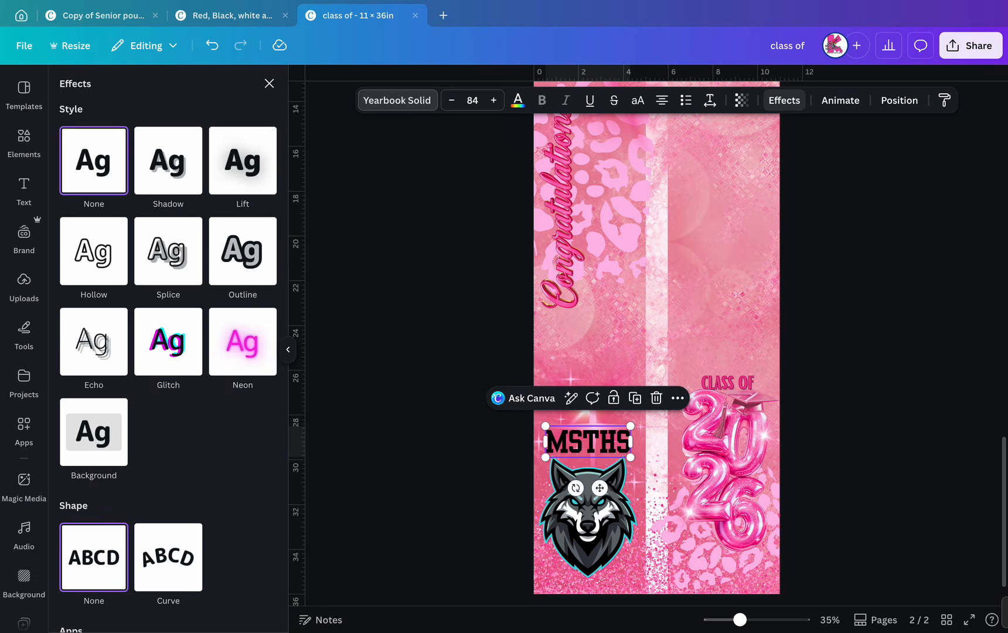
click(243, 250)
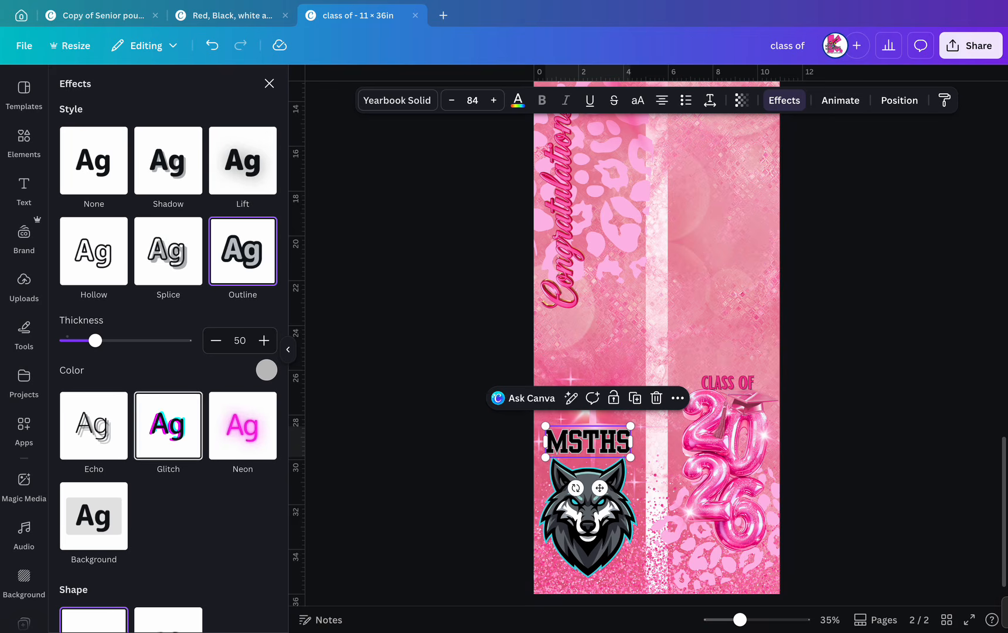
click(266, 370)
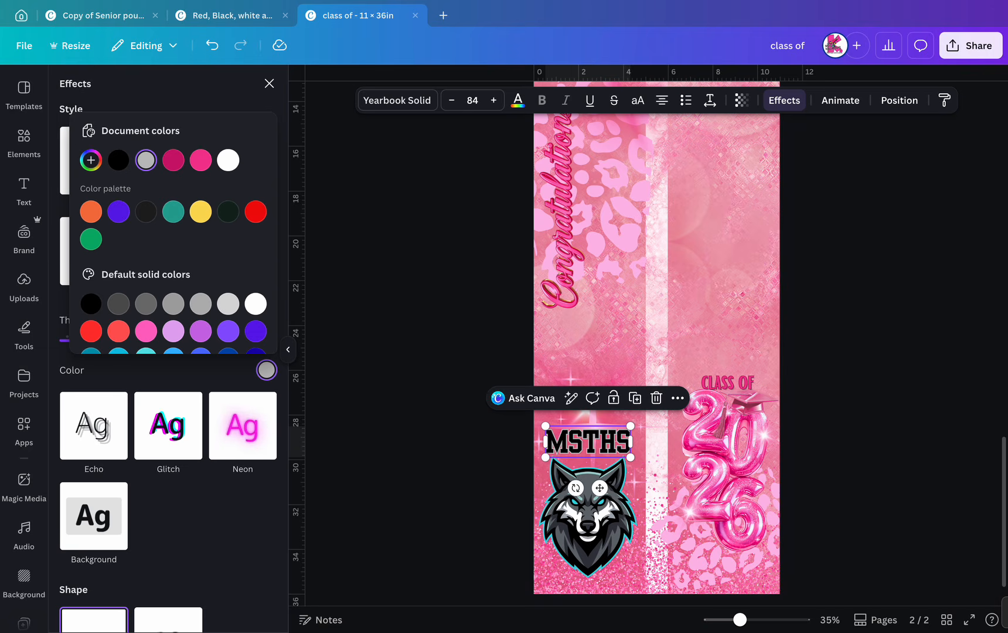
drag(95, 339, 119, 339)
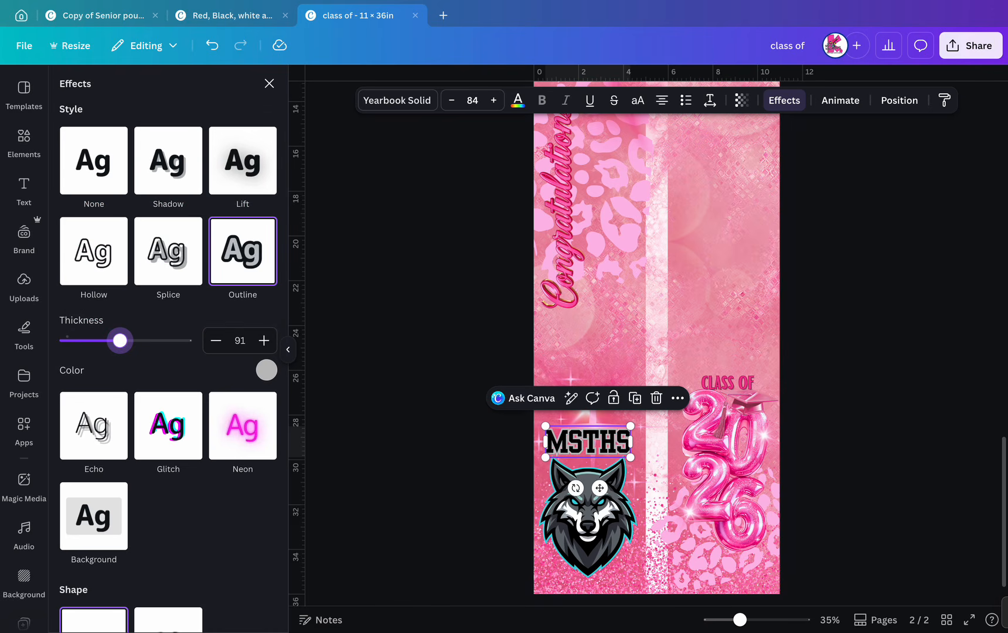
click(266, 370)
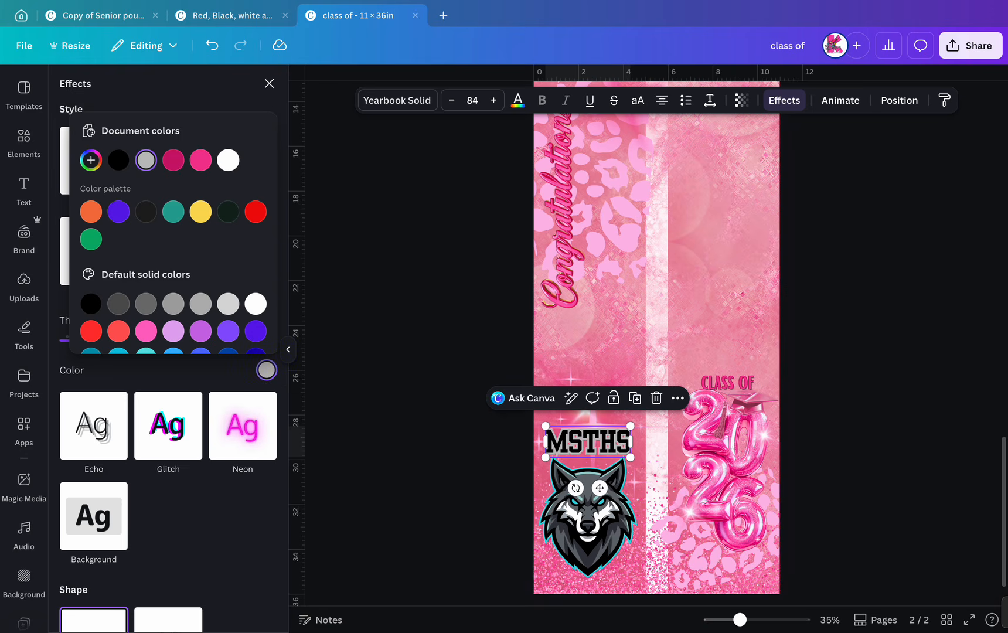
scroll(175, 234, down, 1)
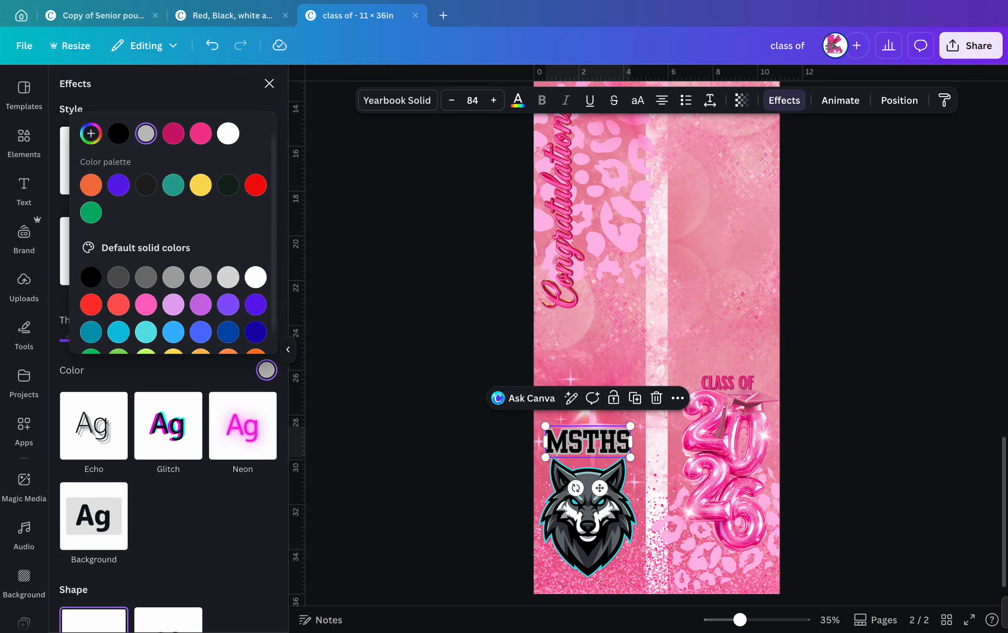
click(228, 304)
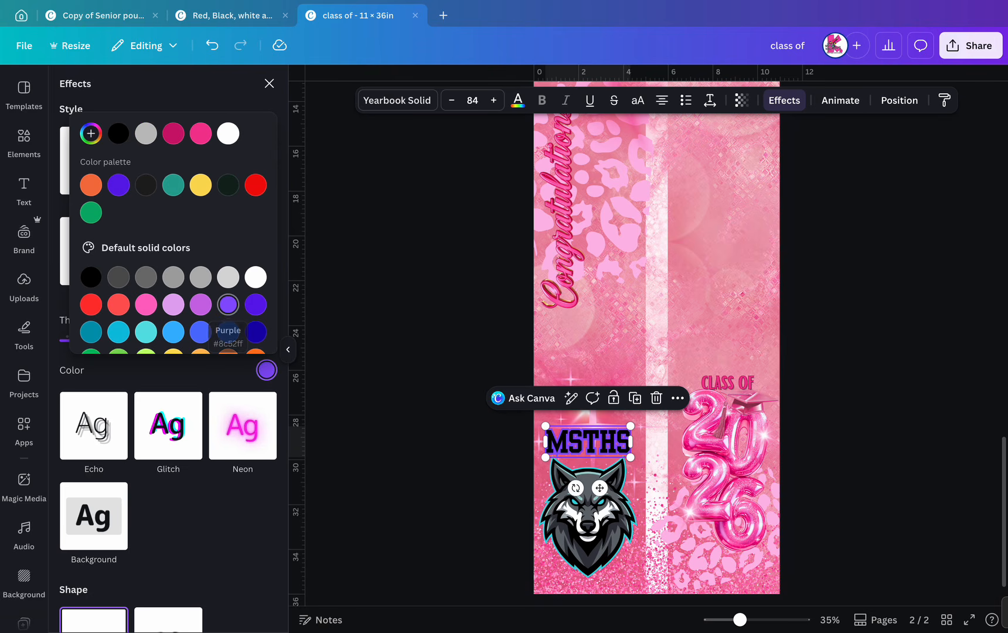
Make a copy of the "MSTHS" text over the original and give it a black outline with thickness 60.
mouse_move(597, 441)
mouse_down()
mouse_move(597, 449)
mouse_move(599, 440)
mouse_up()
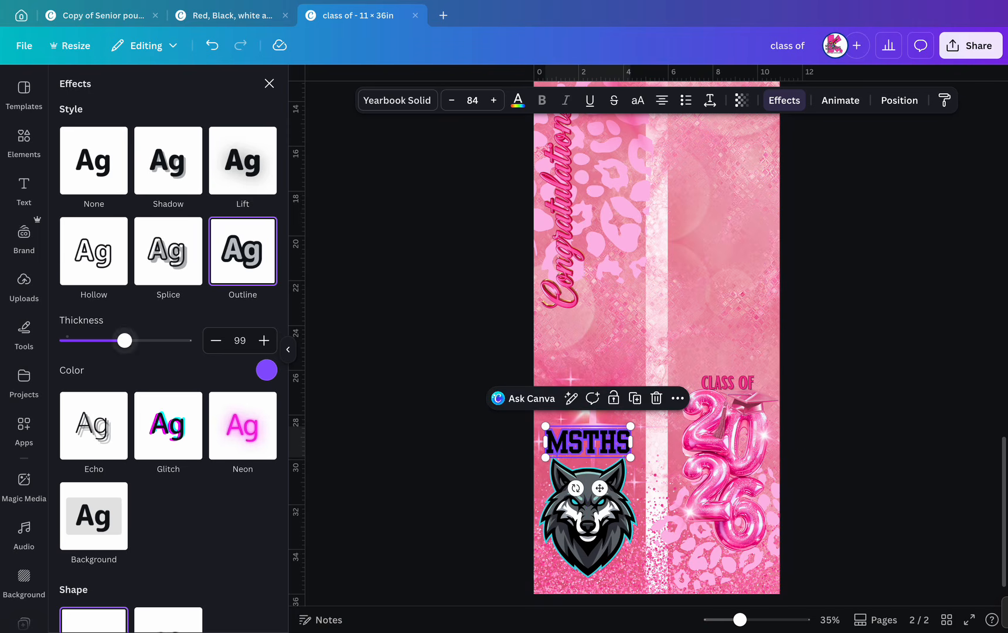
drag(124, 340, 103, 340)
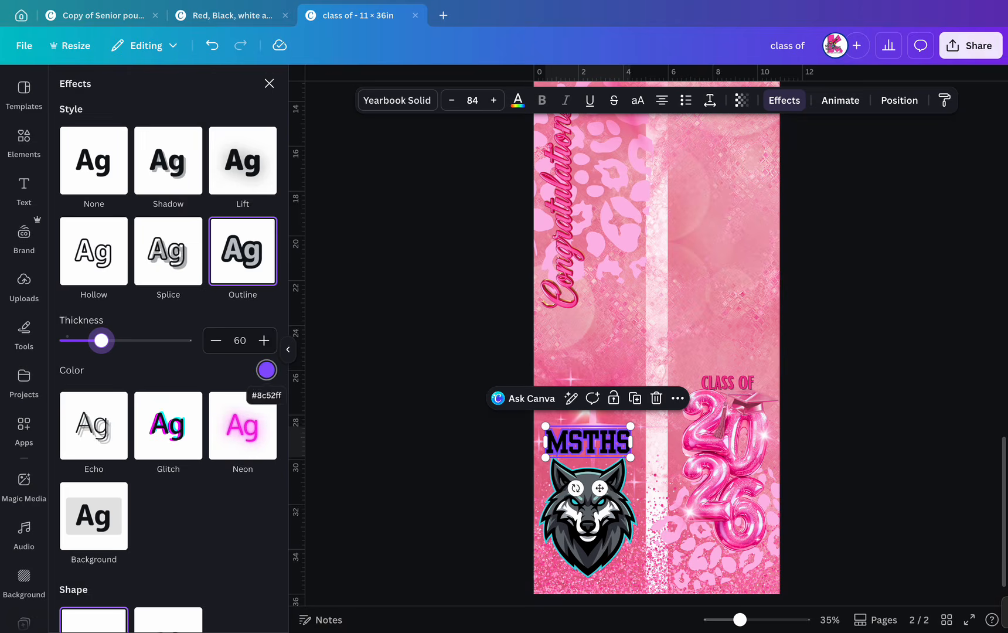
click(267, 370)
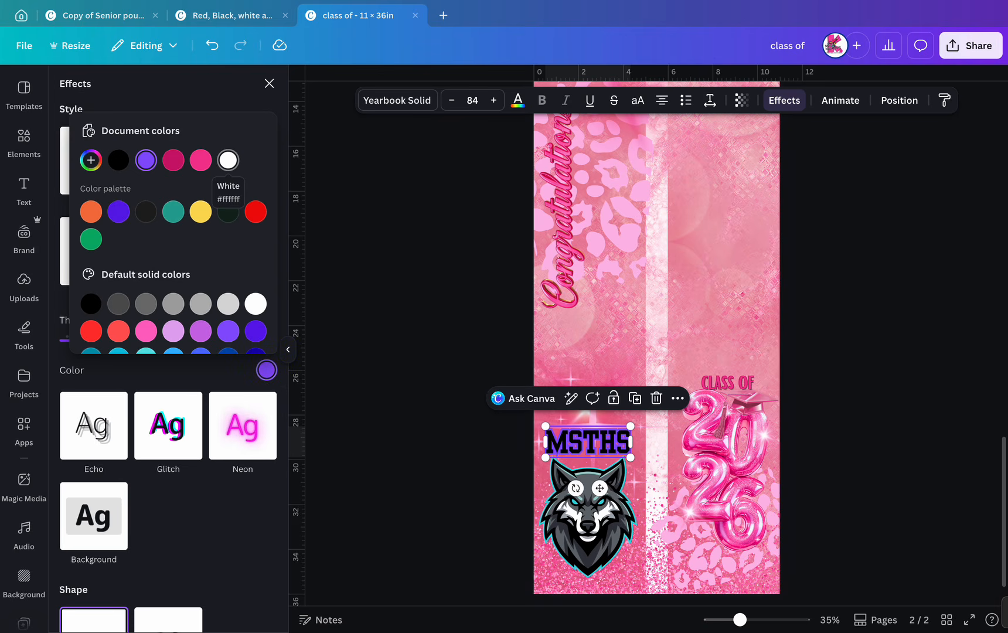
click(118, 159)
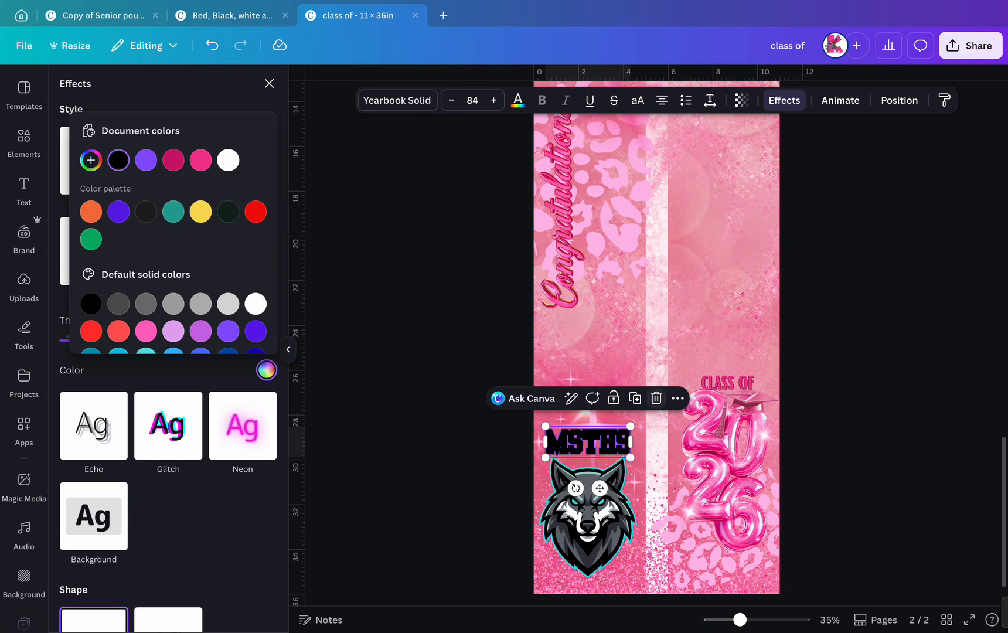
Duplicate the black "MSTHS" layer in place, give the copy a Shadow effect and color its text white.
click(635, 398)
click(168, 160)
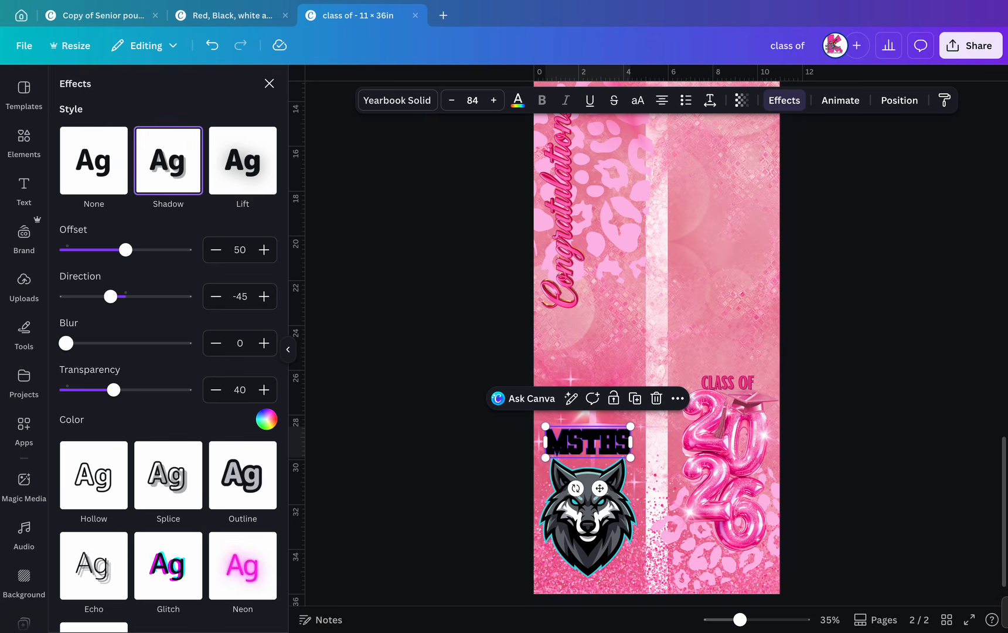
click(266, 419)
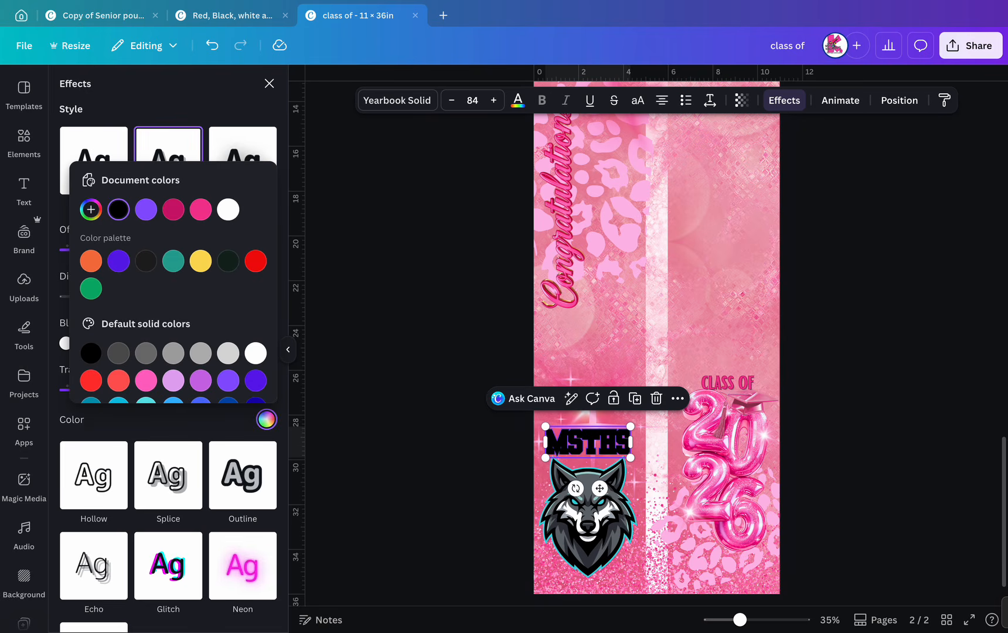
click(517, 100)
click(232, 182)
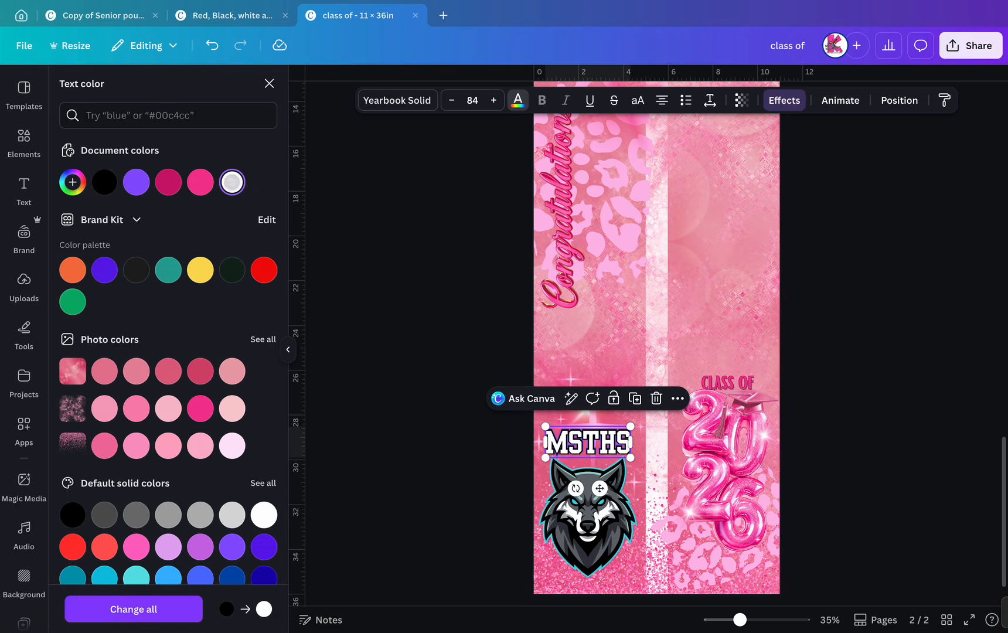
Move the white and black "MSTHS" layers up off the purple one and set the purple outline thickness to 140.
scroll(588, 479, up, 5)
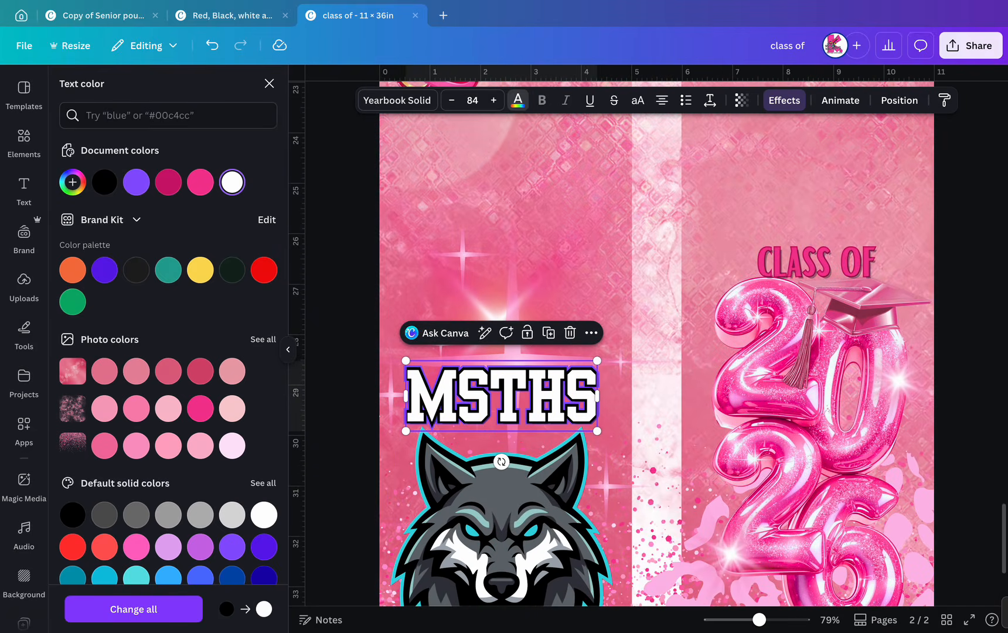
click(501, 396)
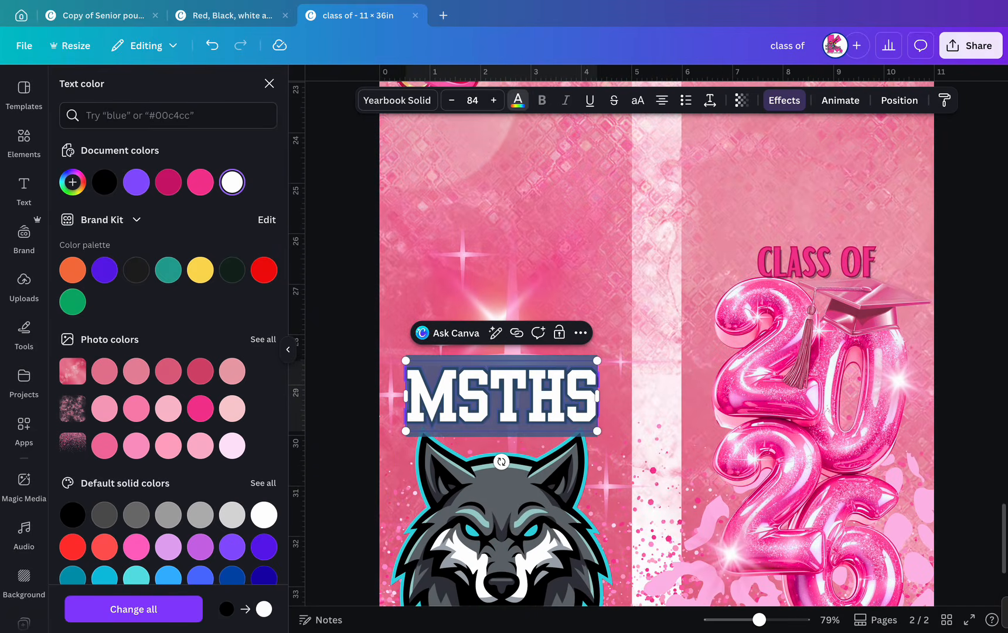
key(Escape)
drag(501, 396, 501, 322)
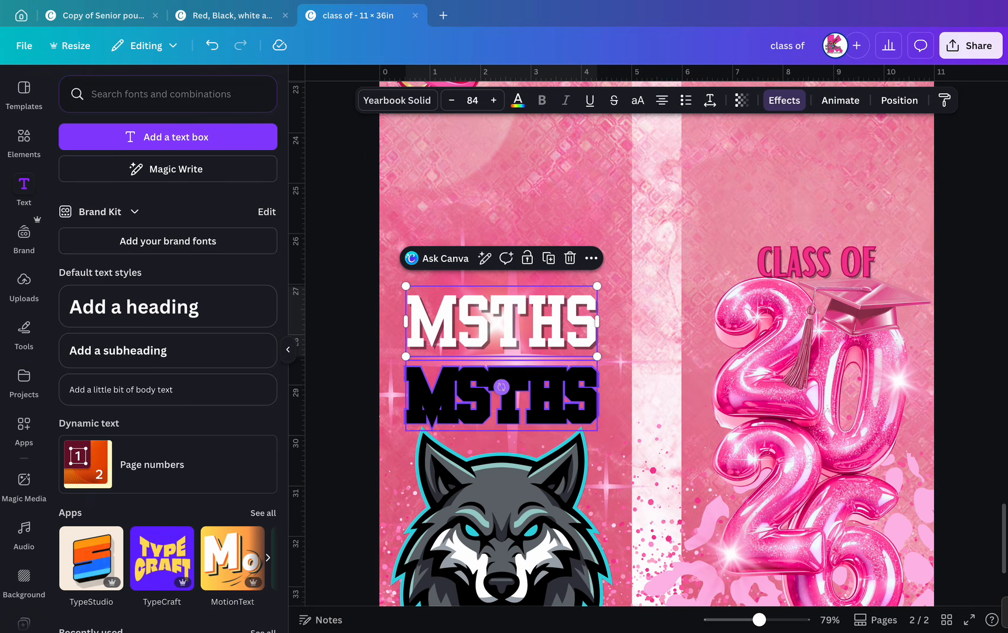
drag(501, 396, 497, 337)
click(501, 396)
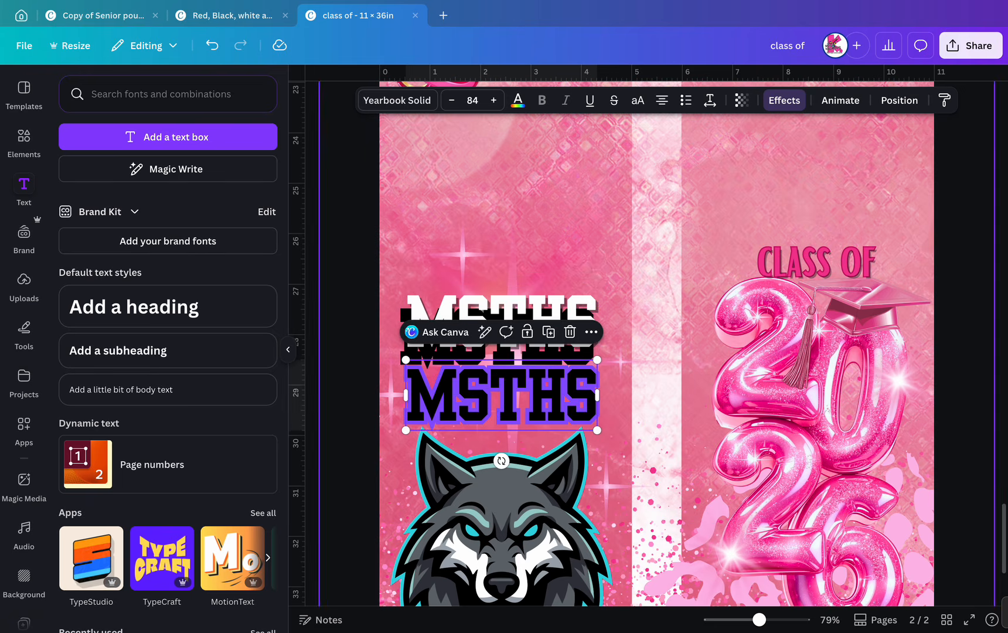
click(784, 100)
drag(123, 188, 148, 188)
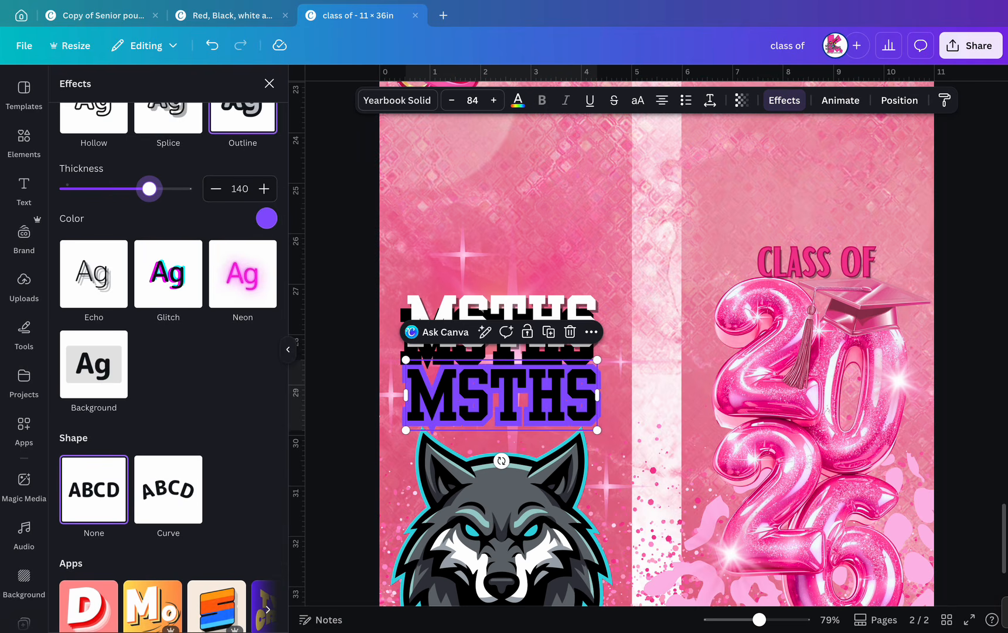
Stack the black "MSTHS" layer and then the white one back exactly over the purple-outlined layer.
click(457, 310)
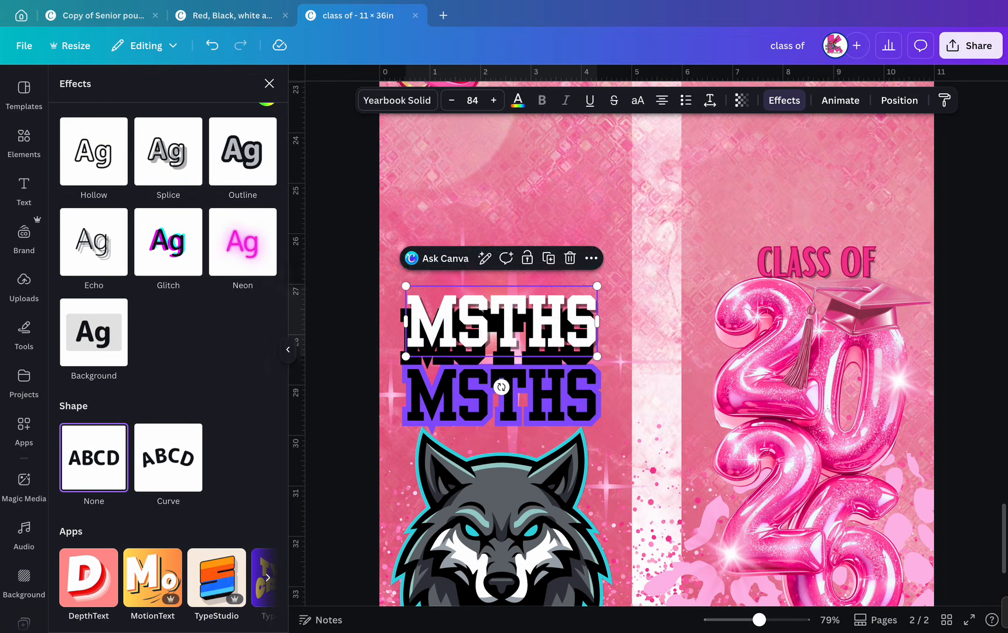
drag(501, 321, 500, 281)
click(496, 337)
drag(496, 338, 502, 395)
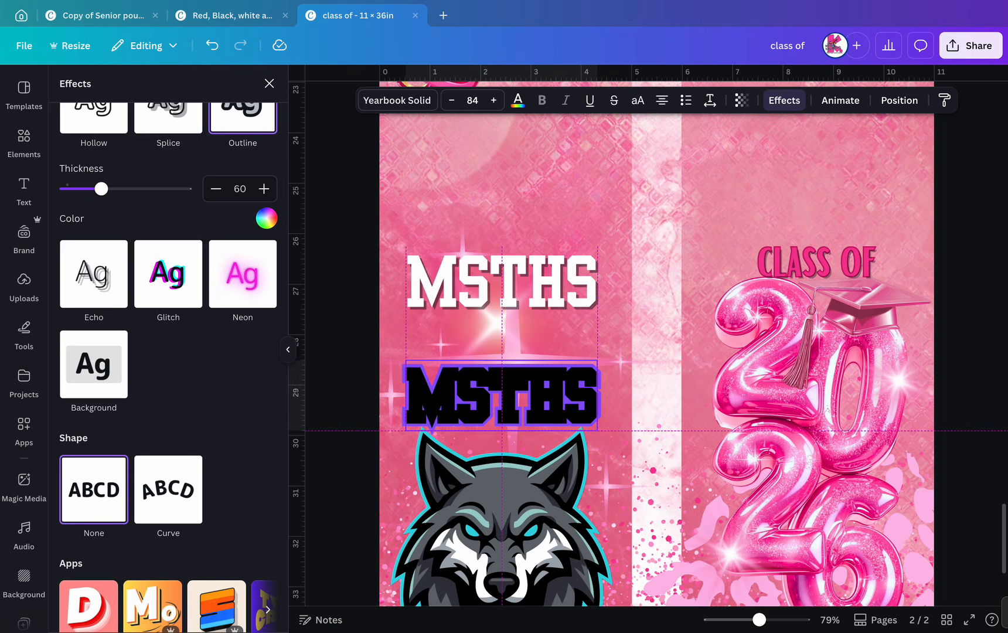
click(501, 282)
drag(501, 281, 501, 396)
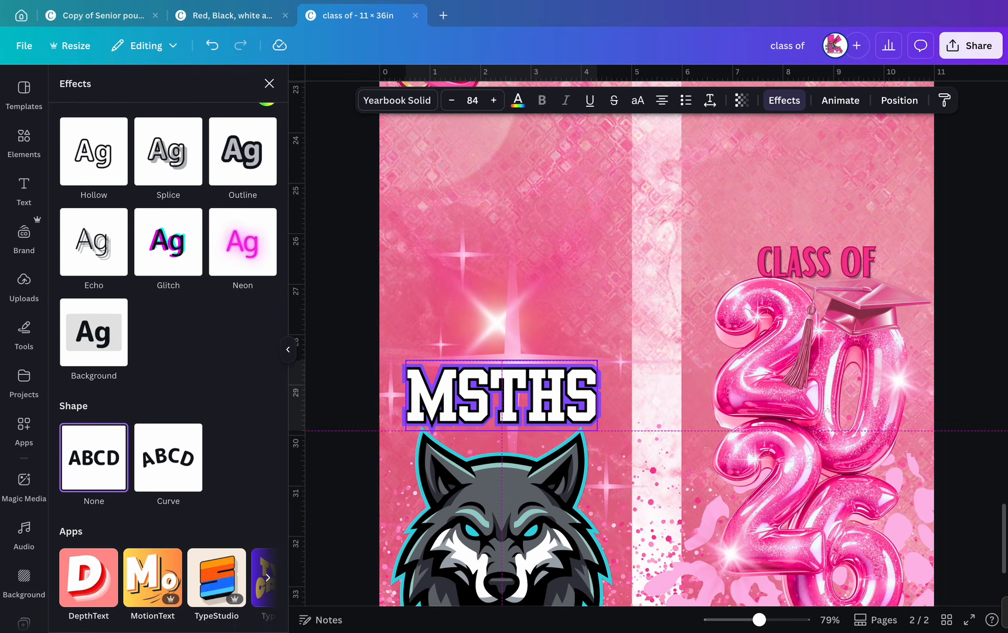
scroll(501, 400, down, 3)
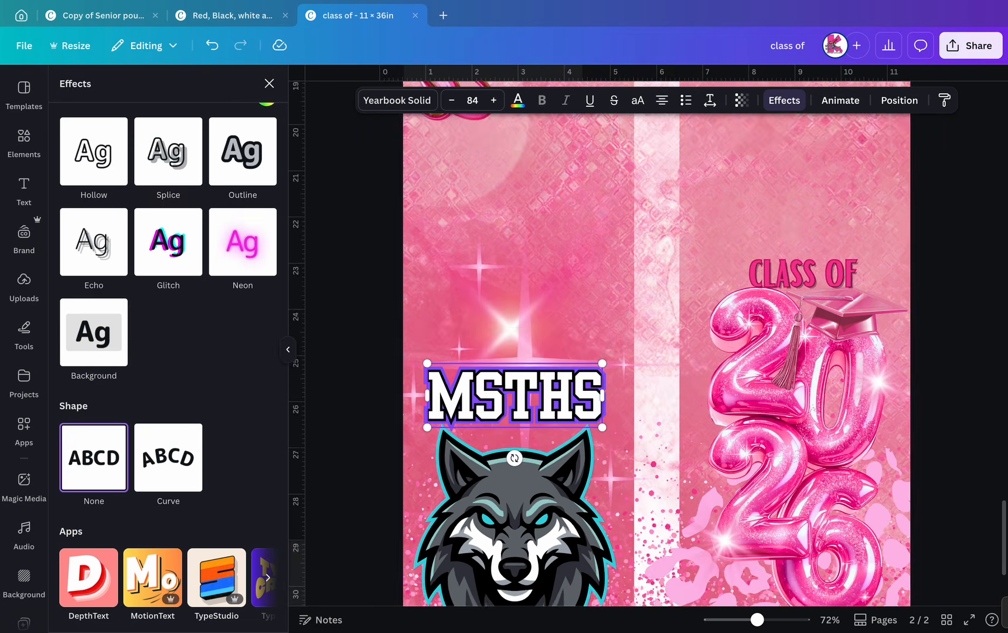
key(Escape)
Move the two sparkle overlays from above the "MSTHS" lettering to the right half of the banner, above "class of".
scroll(663, 484, down, 3)
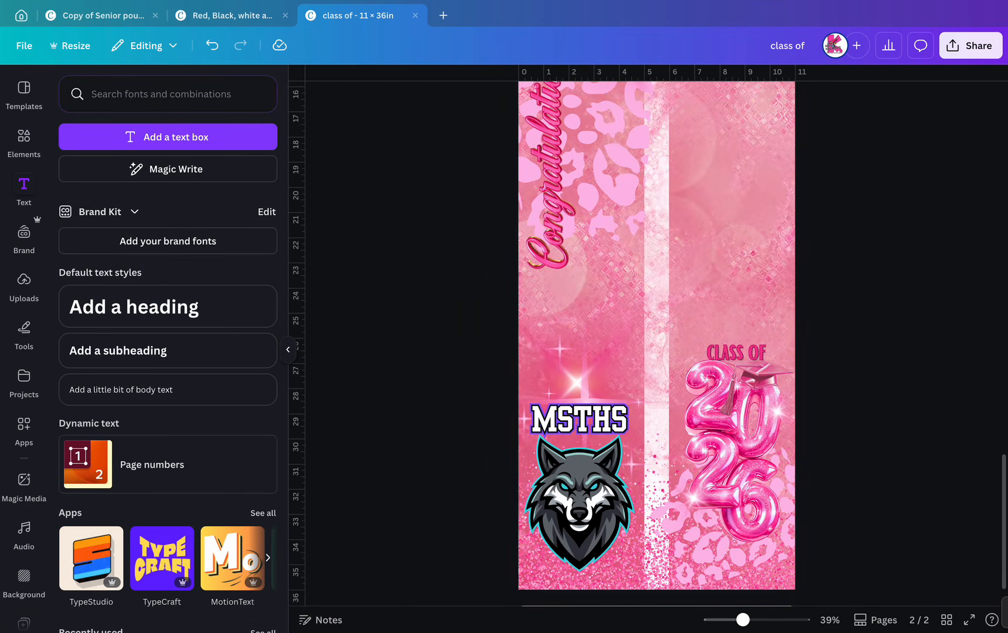
click(579, 502)
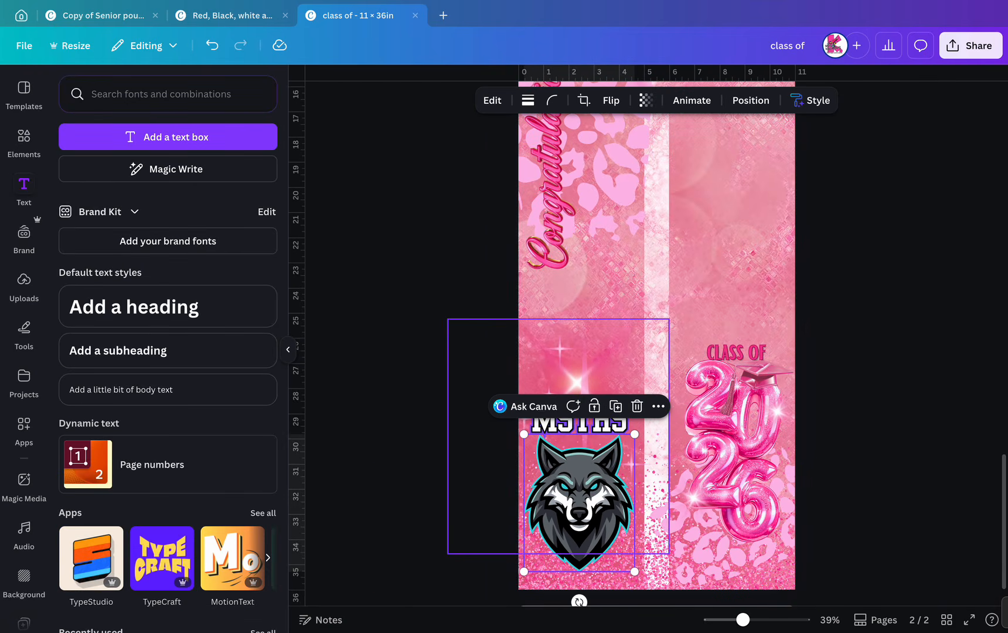
key(Escape)
scroll(657, 509, down, 2)
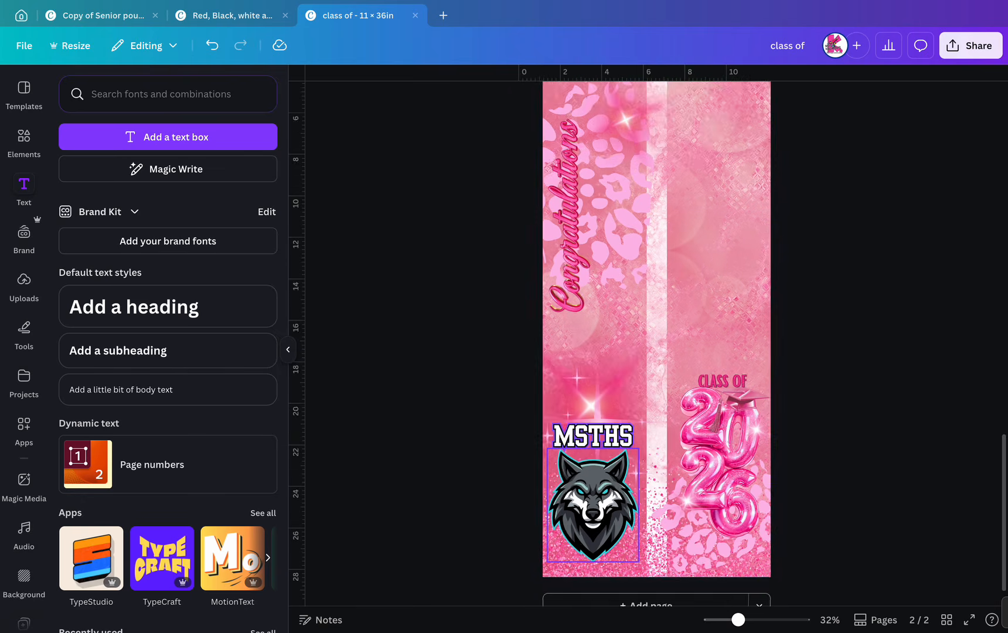
scroll(656, 343, up, 1)
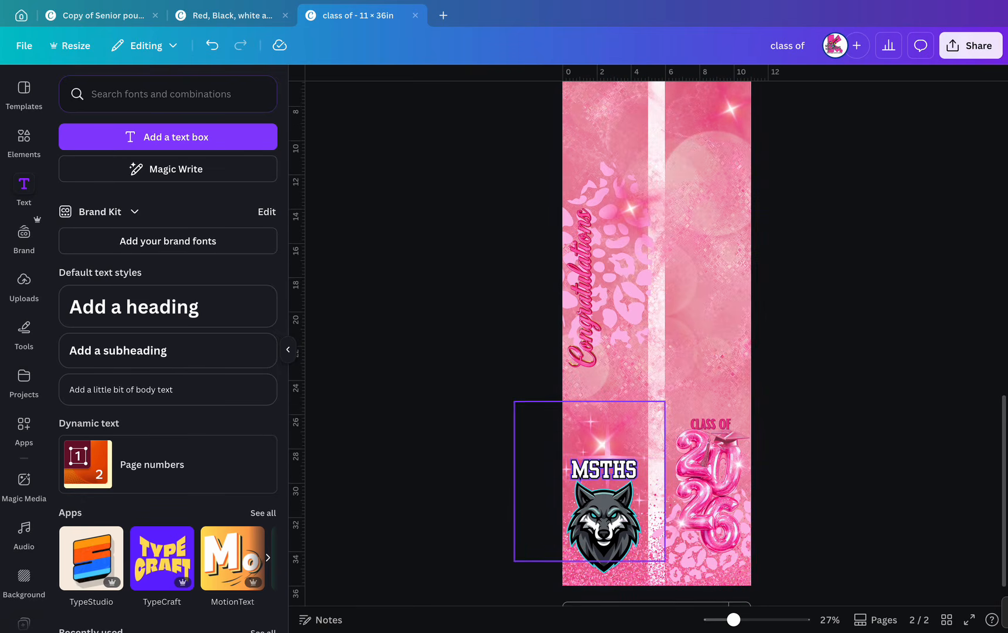
click(589, 410)
drag(590, 434, 707, 302)
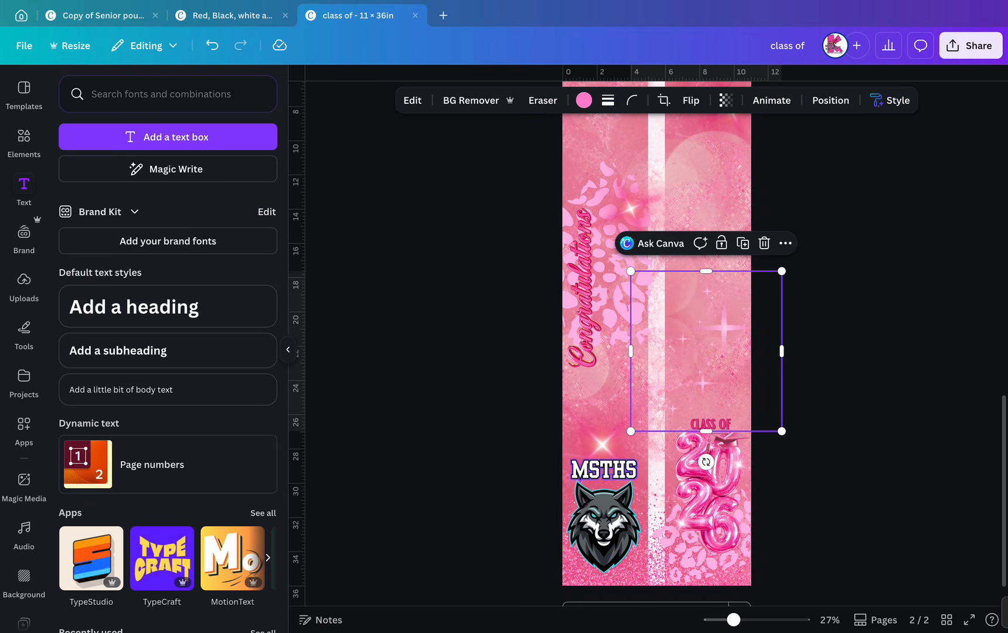
click(602, 410)
drag(602, 410, 689, 312)
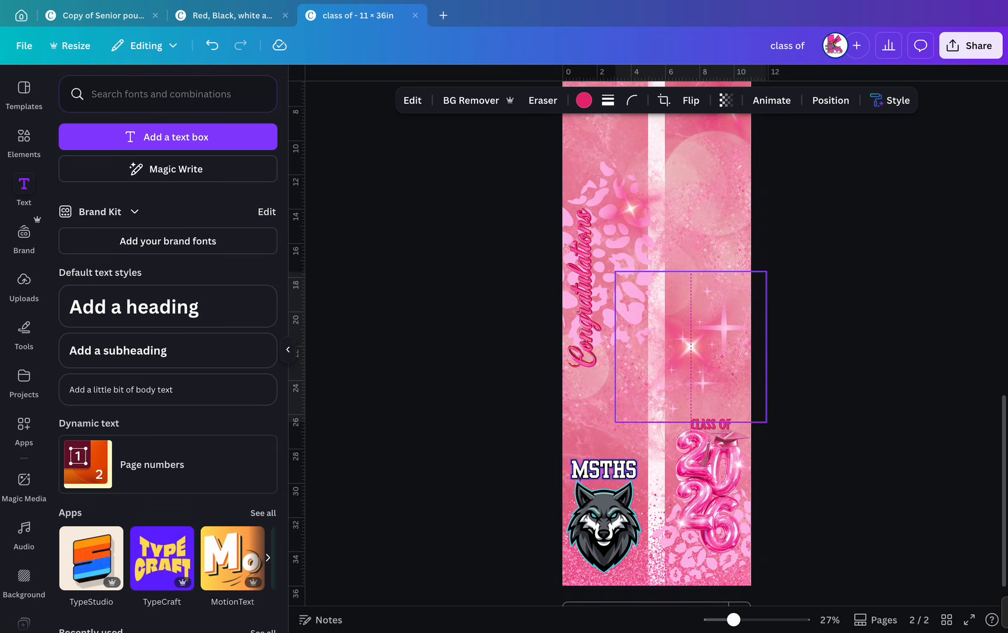
Lock the glitter overlay that spans the bottom of the banner.
click(603, 469)
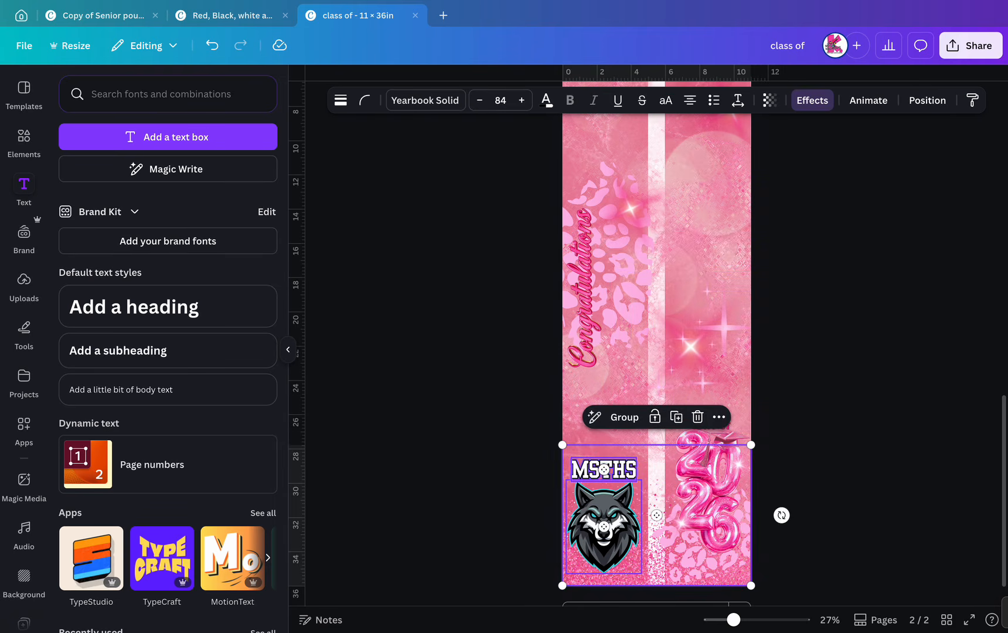
key(Escape)
click(656, 515)
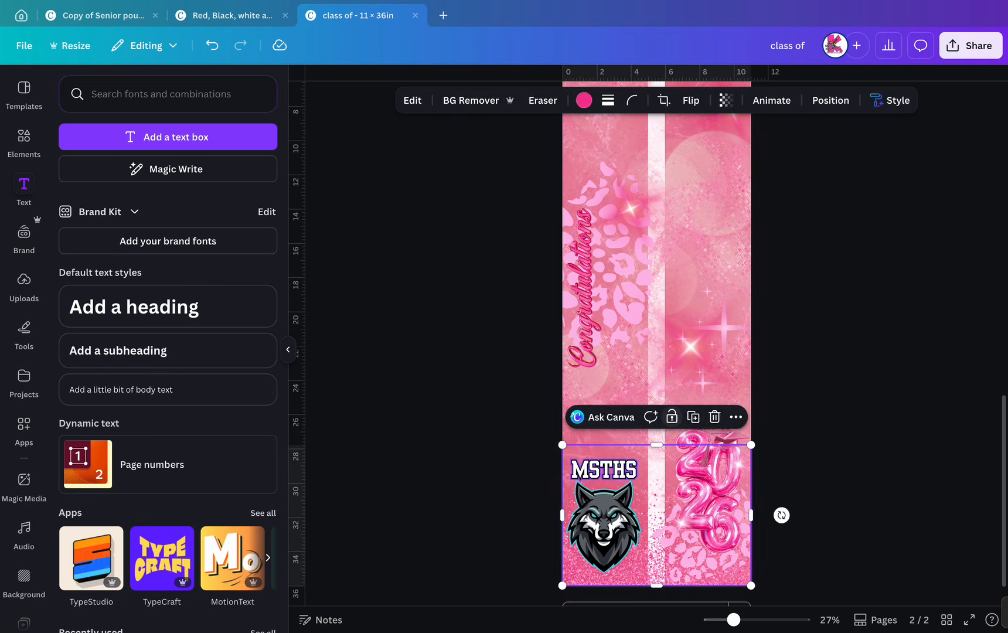
click(671, 416)
Group the "MSTHS" lettering layers with the wolf mascot and move the group up into the right half of the banner.
drag(509, 455, 644, 578)
click(568, 428)
drag(604, 516, 708, 274)
scroll(709, 346, up, 5)
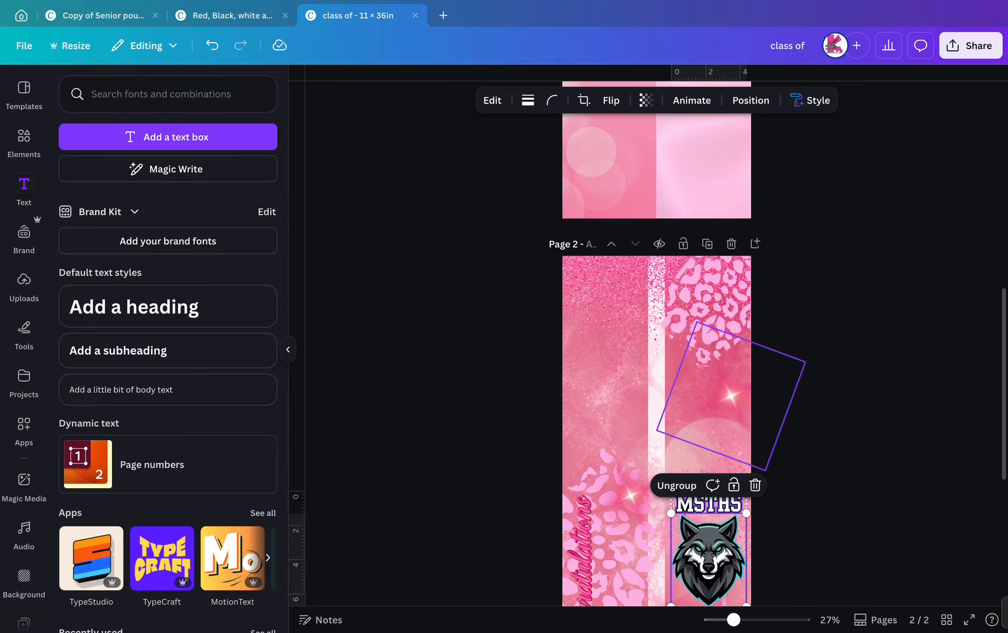
drag(708, 557, 713, 425)
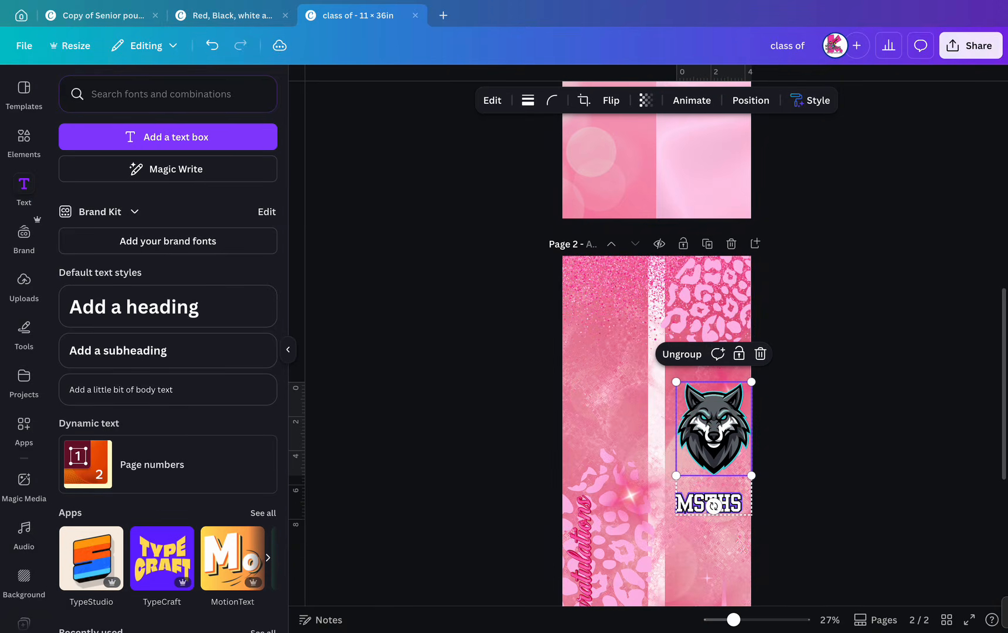
mouse_move(712, 504)
mouse_down()
mouse_move(703, 515)
mouse_move(706, 485)
mouse_up()
click(212, 45)
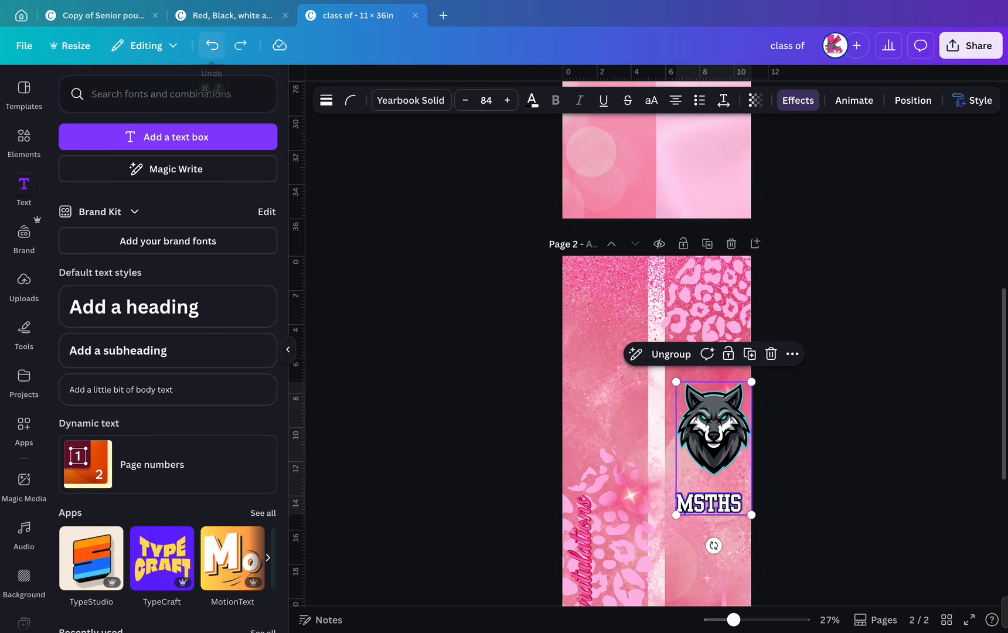
click(212, 45)
Move the whole "MSTHS" and wolf group up to just below the leopard print in the right half of the banner.
drag(708, 545, 708, 423)
key(Escape)
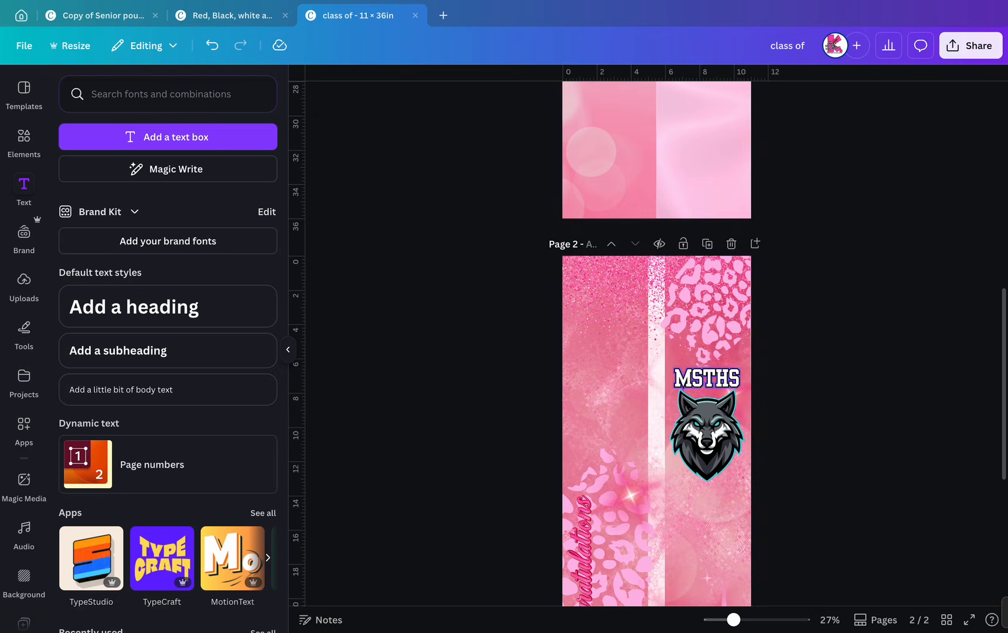
Move the bright pink sparkle to the left half below "Congratulations" and shrink it to fit the width of that half.
scroll(656, 343, down, 5)
drag(711, 319, 615, 368)
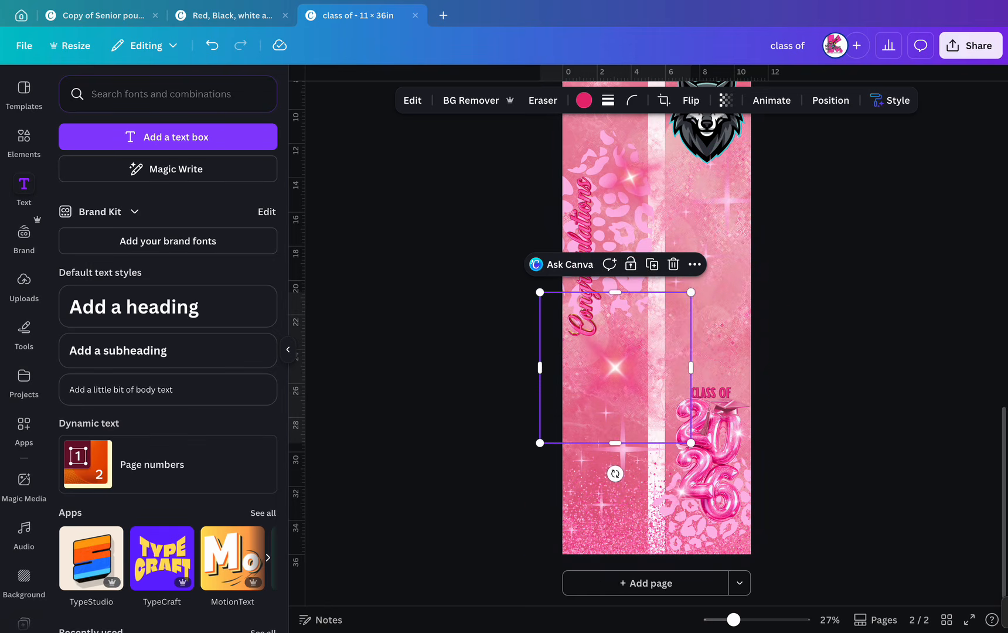
drag(690, 292, 649, 331)
drag(595, 387, 598, 405)
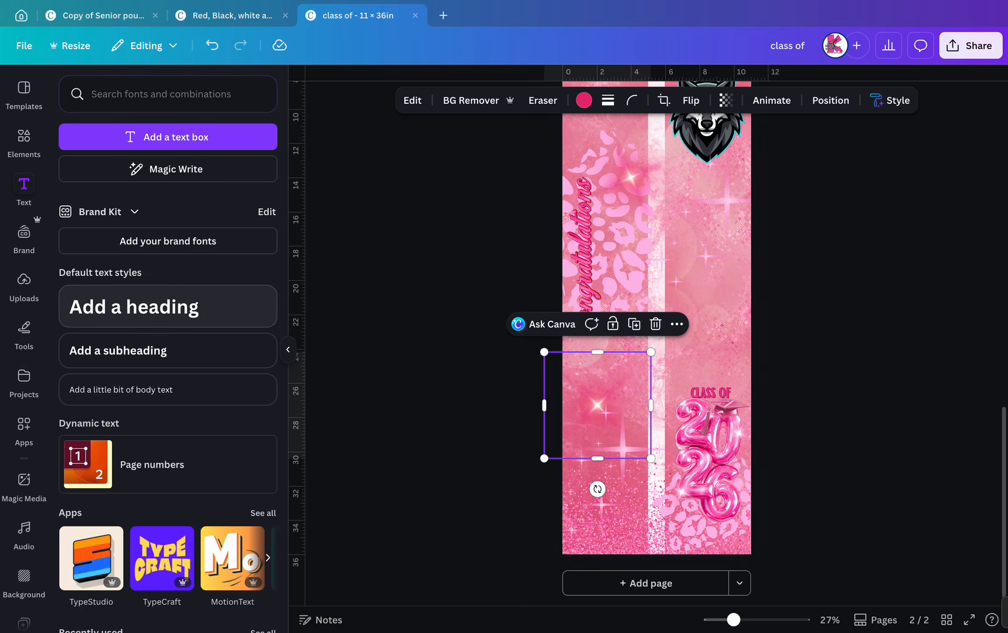
Add a heading with the graduate's first name and rotate it to -90° so it runs vertically.
click(133, 306)
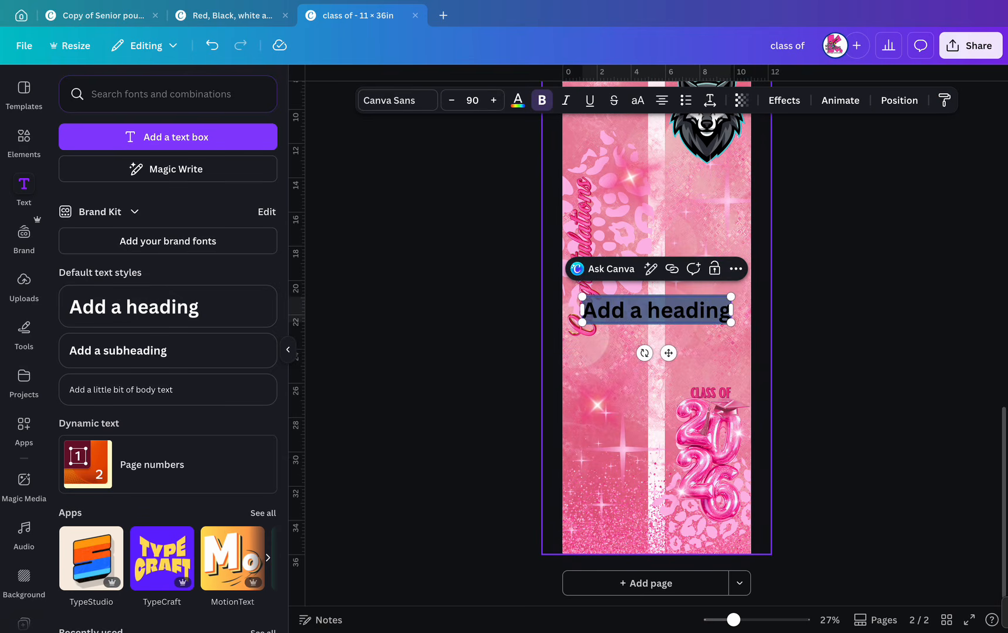
text(Clas)
key(BackSpace)
text(r)
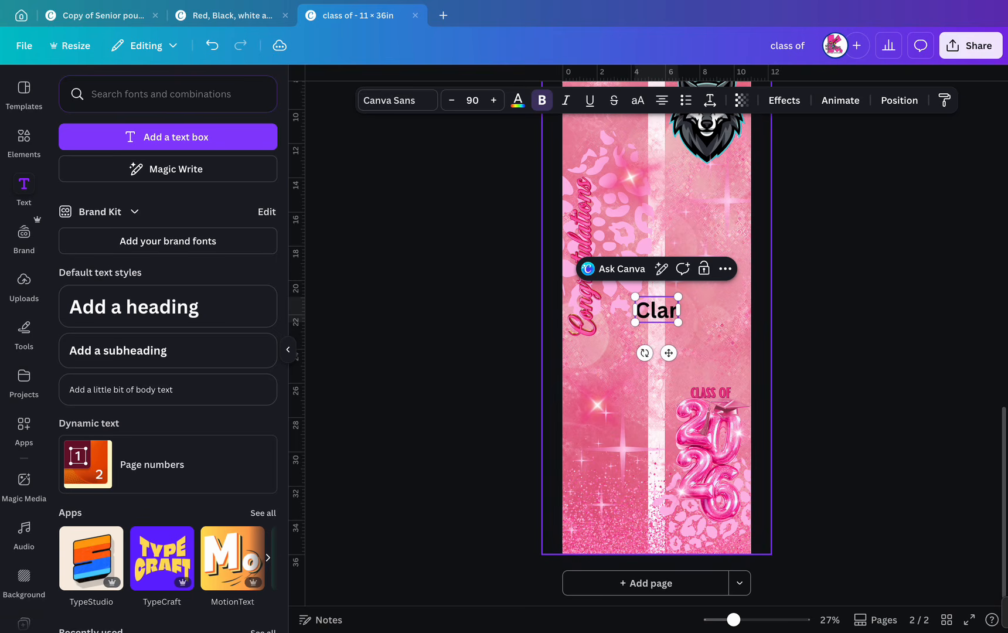
text(issa)
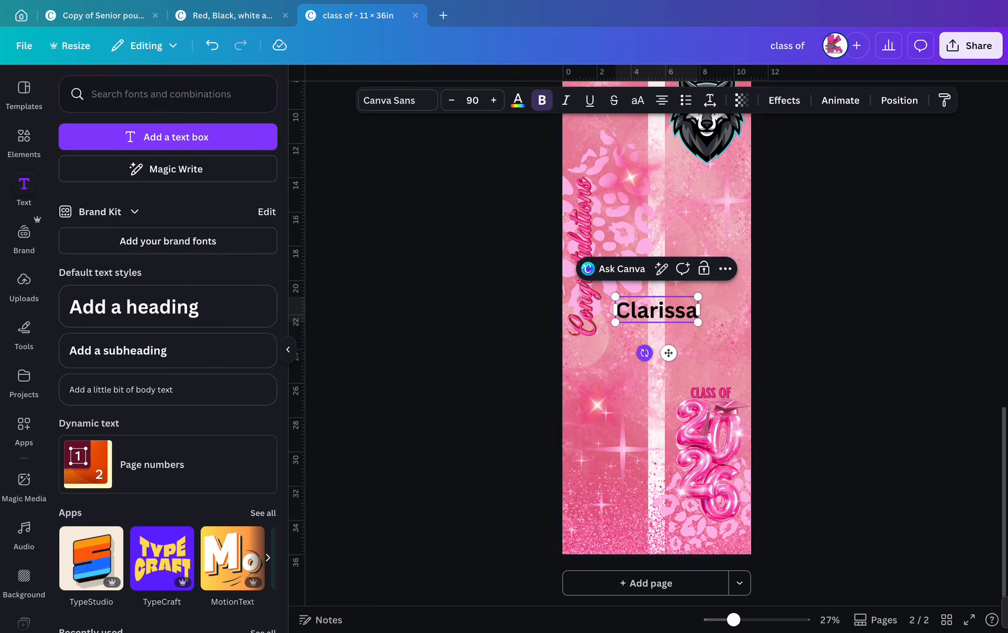
drag(643, 353, 735, 347)
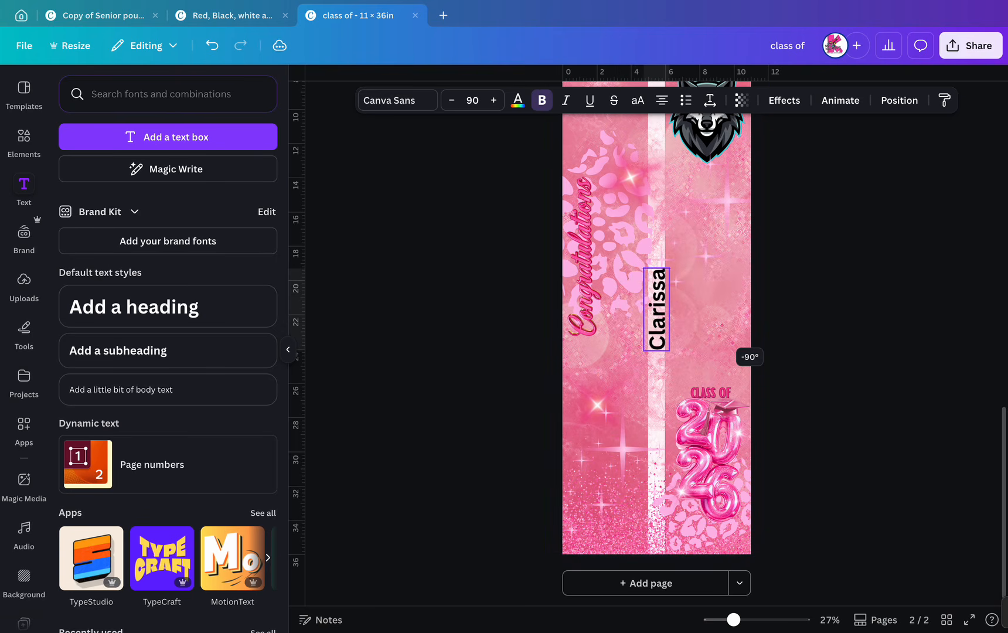
Set the font of the vertical name to Bright and enlarge it to size 267.
click(398, 100)
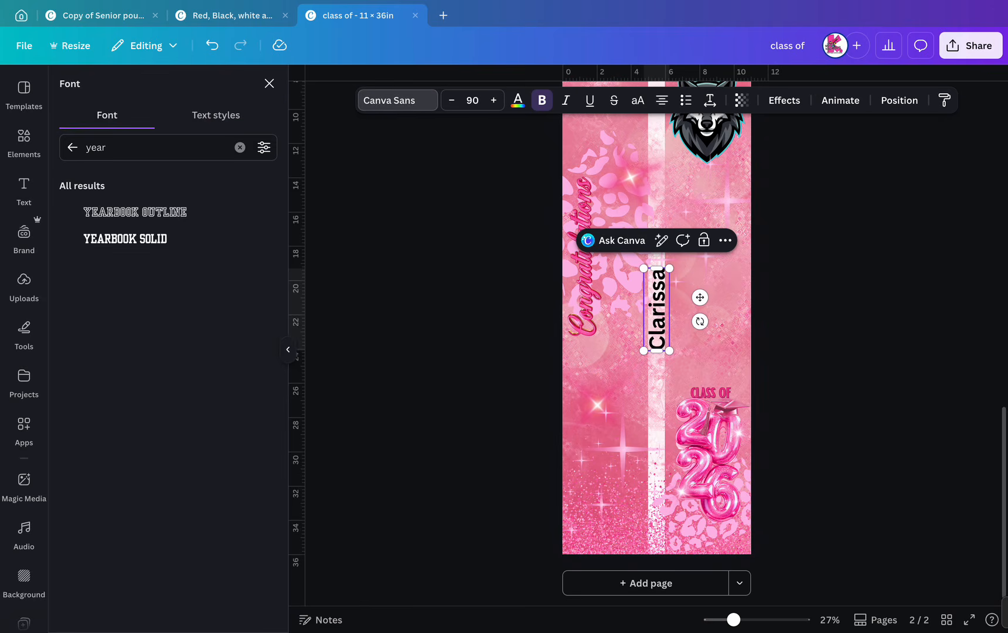
click(72, 147)
scroll(164, 270, down, 10)
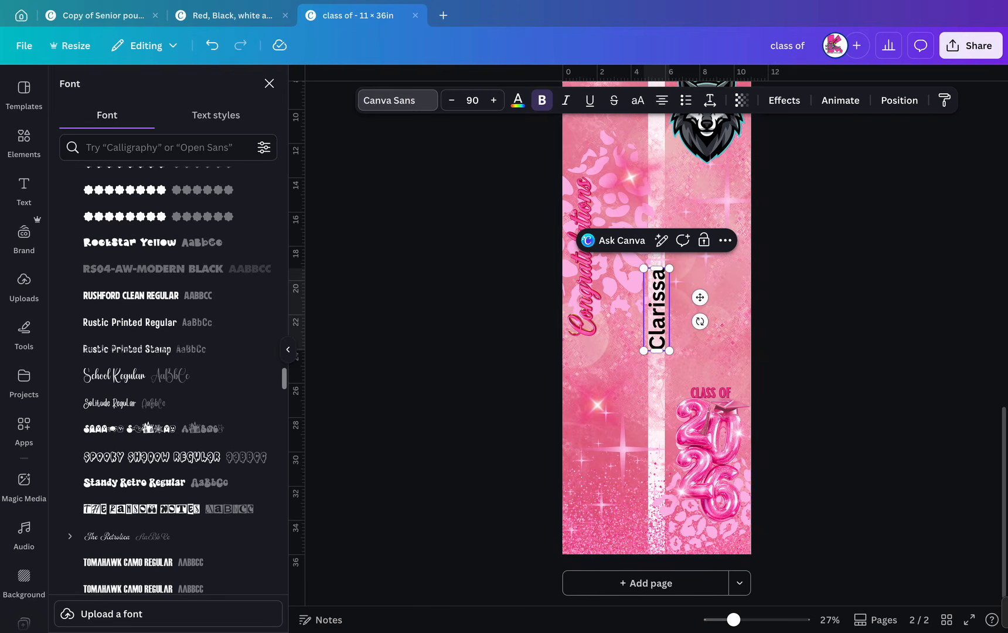
scroll(164, 243, up, 15)
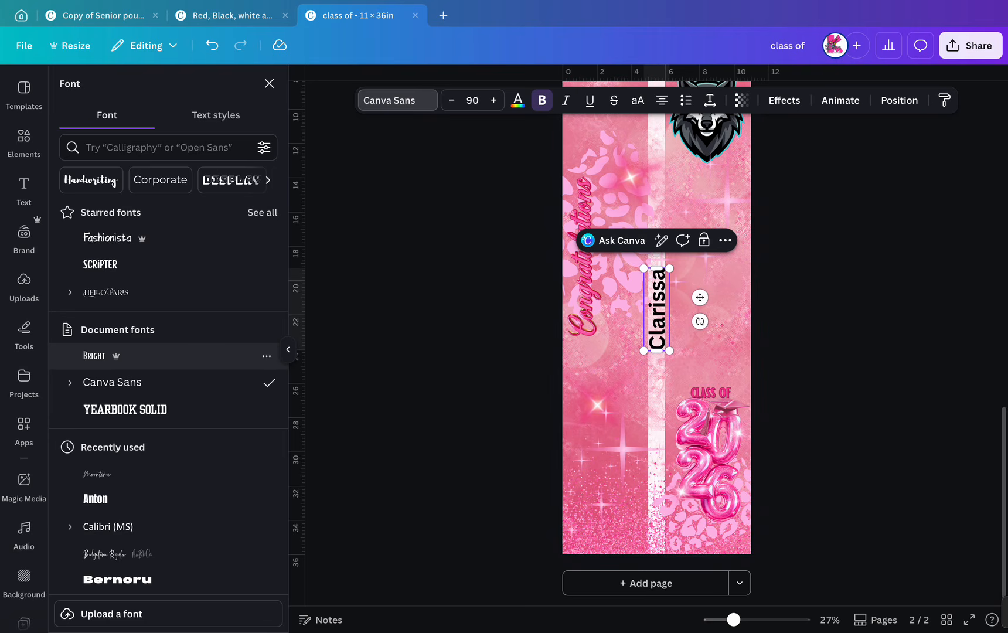
click(168, 355)
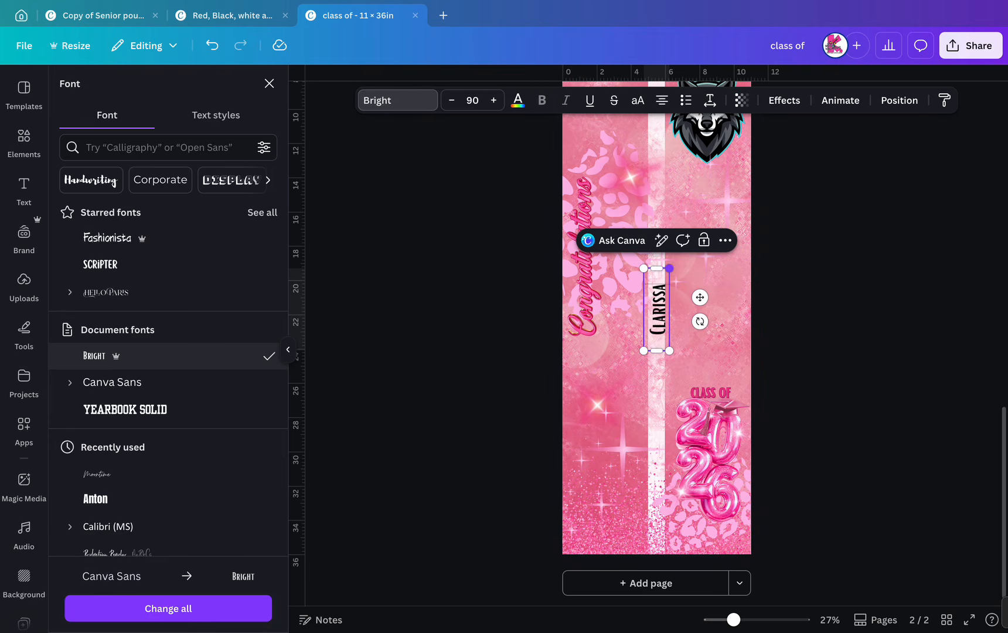
drag(669, 267, 764, 130)
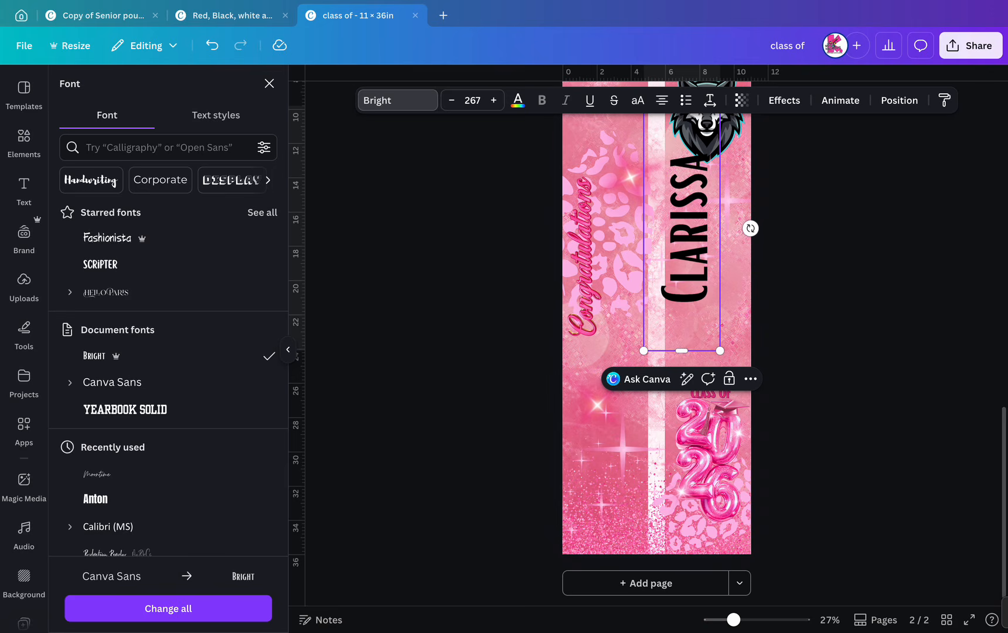
drag(835, 279, 734, 286)
key(Escape)
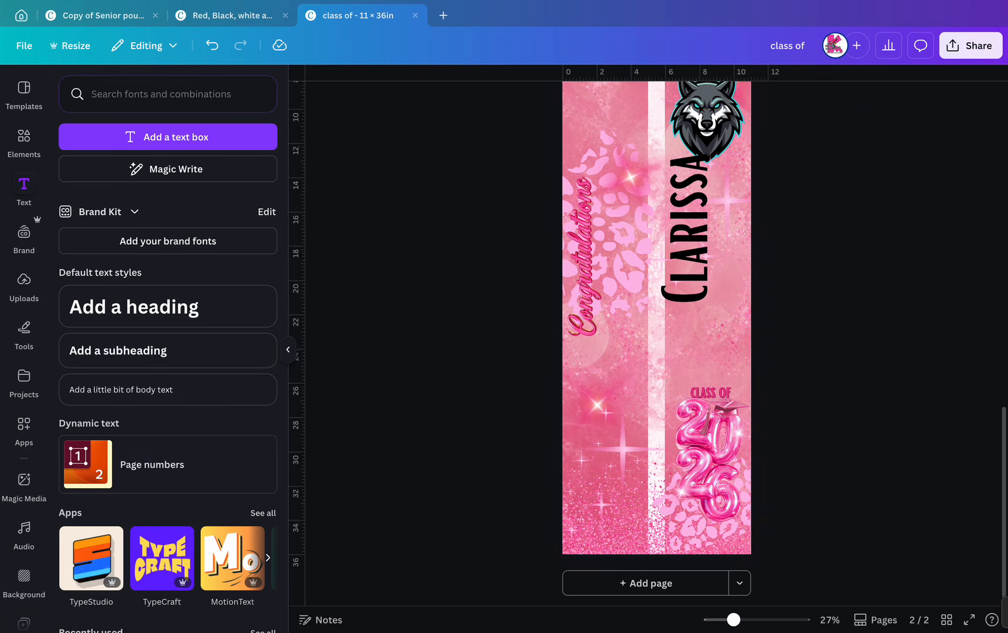
Shrink the "Congratulations" clipart and move it down the left half of the banner, clear of the leopard print.
drag(684, 252, 609, 193)
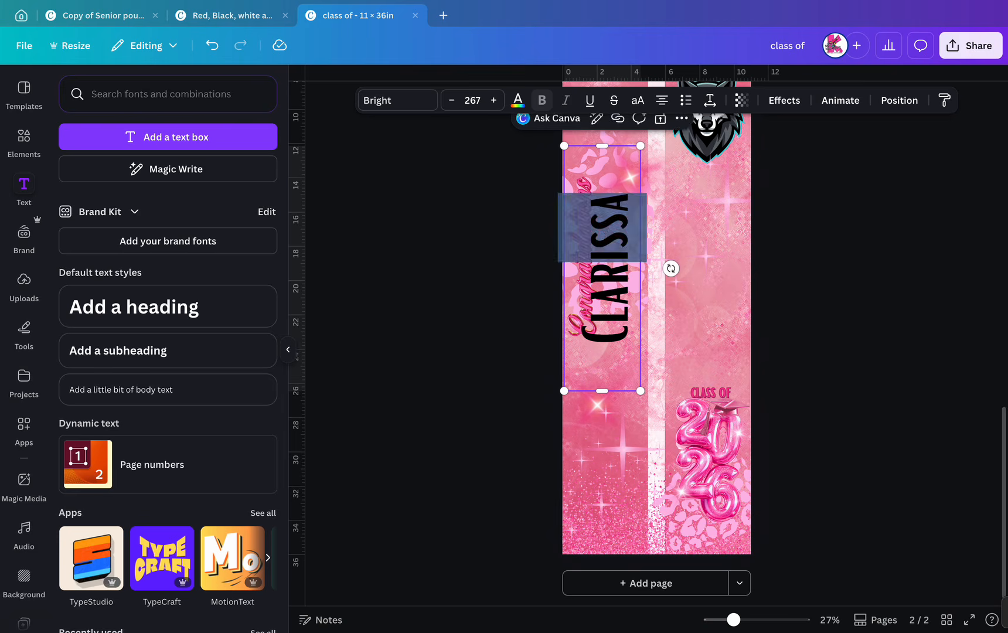
key(Escape)
drag(605, 276, 664, 292)
click(580, 264)
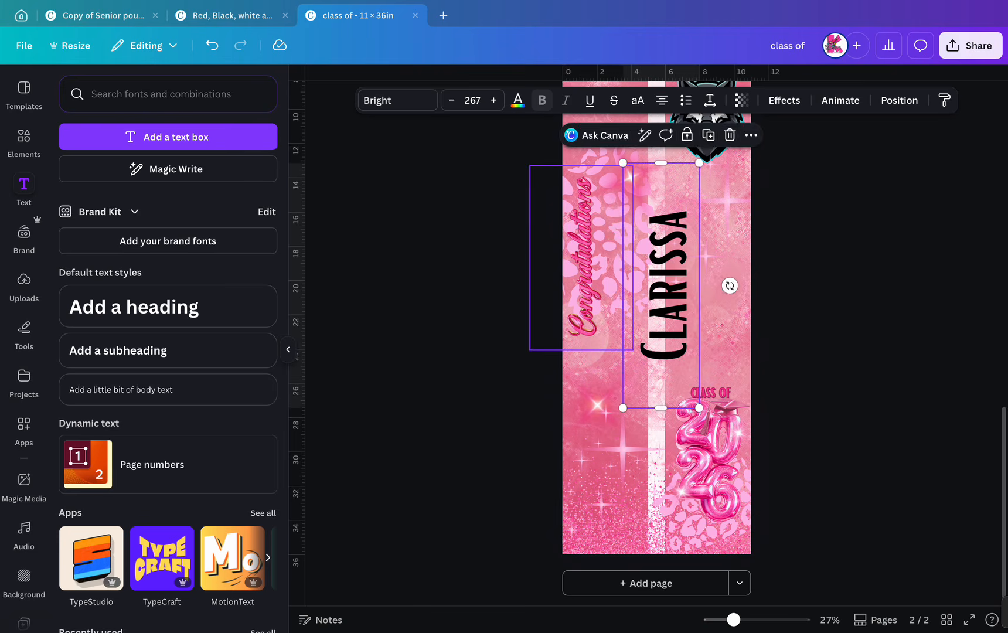
drag(630, 164, 601, 219)
drag(567, 285, 588, 437)
Place the vertical name over the leopard print in the left half and color its text dark pink.
drag(664, 275, 598, 236)
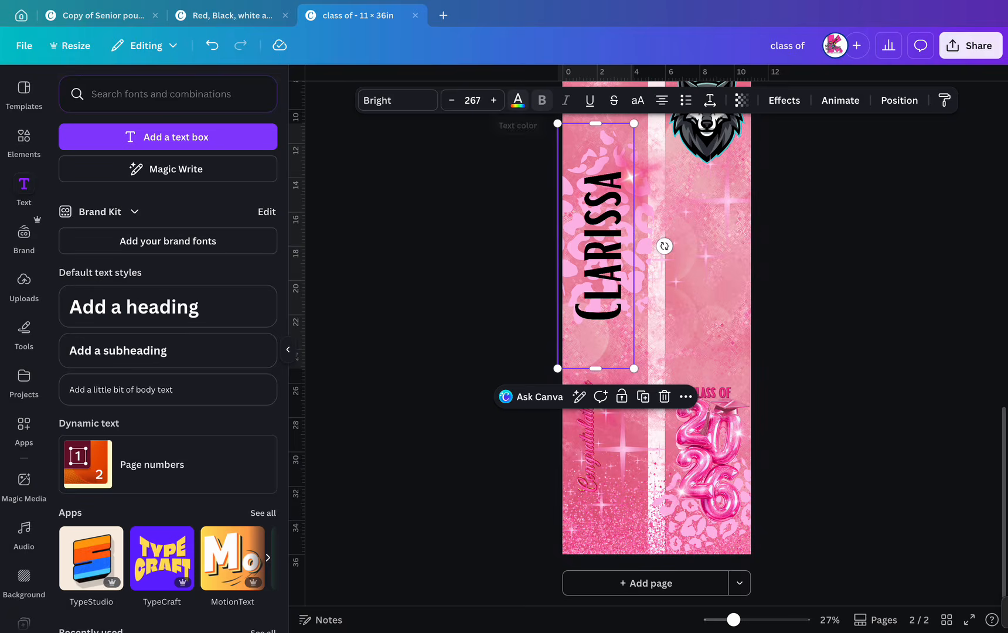
click(517, 100)
click(168, 182)
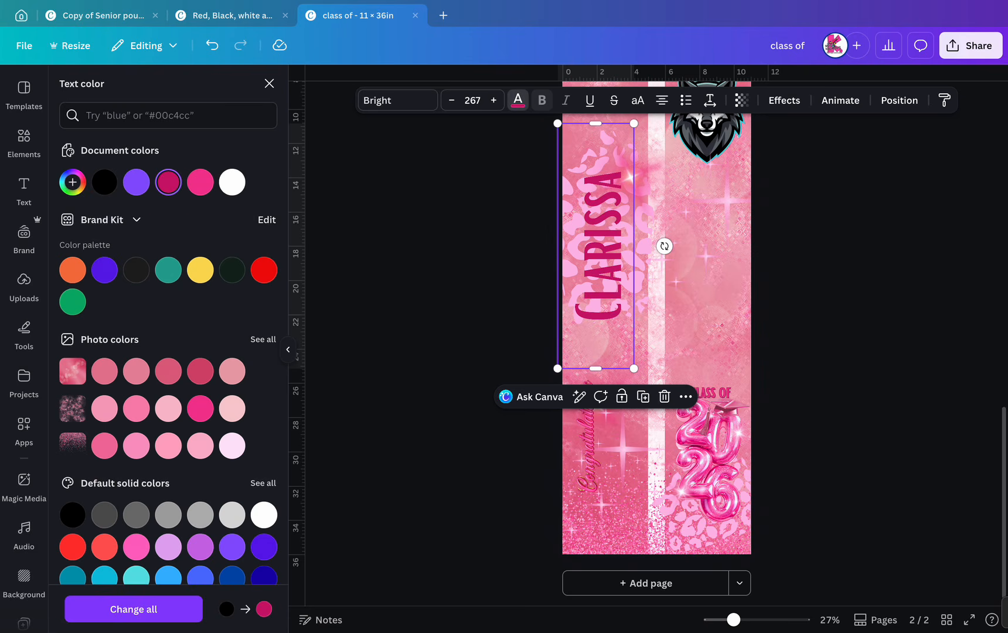
Apply an Outline effect with thickness 50 to the name, colored the same dark pink as the text.
click(784, 100)
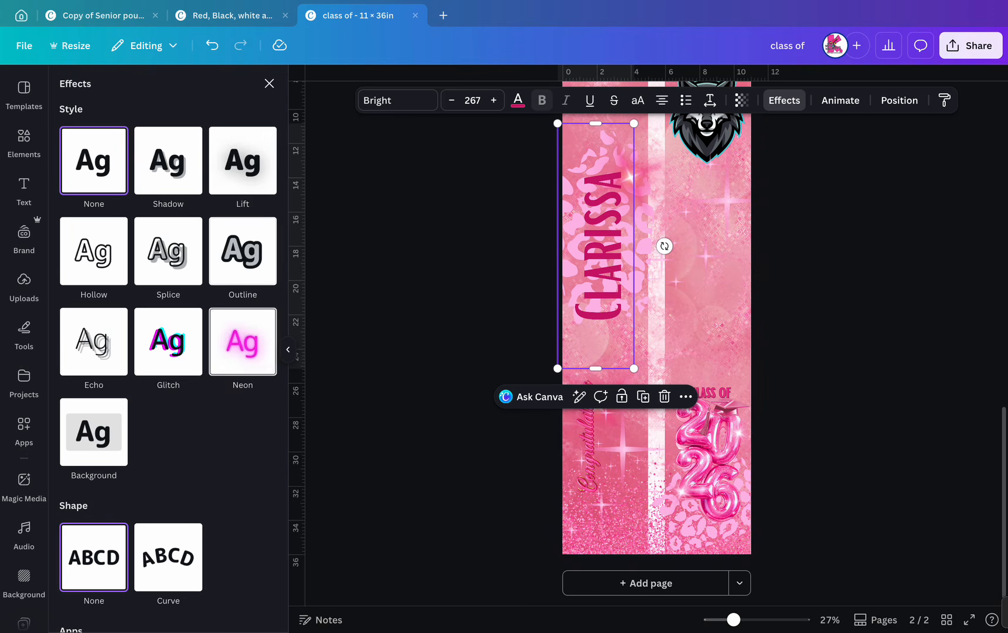
click(242, 251)
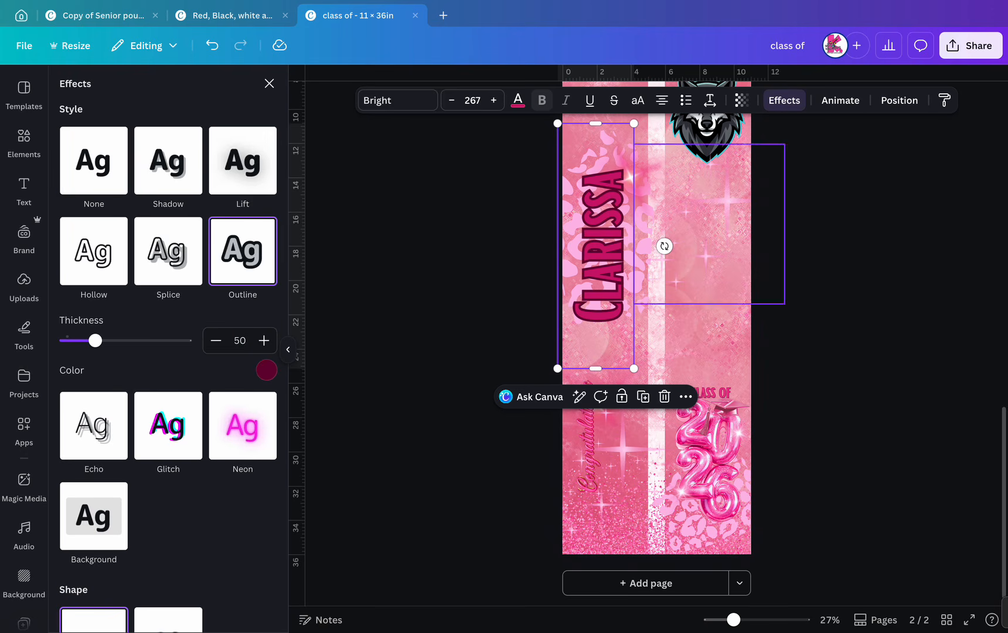
click(266, 369)
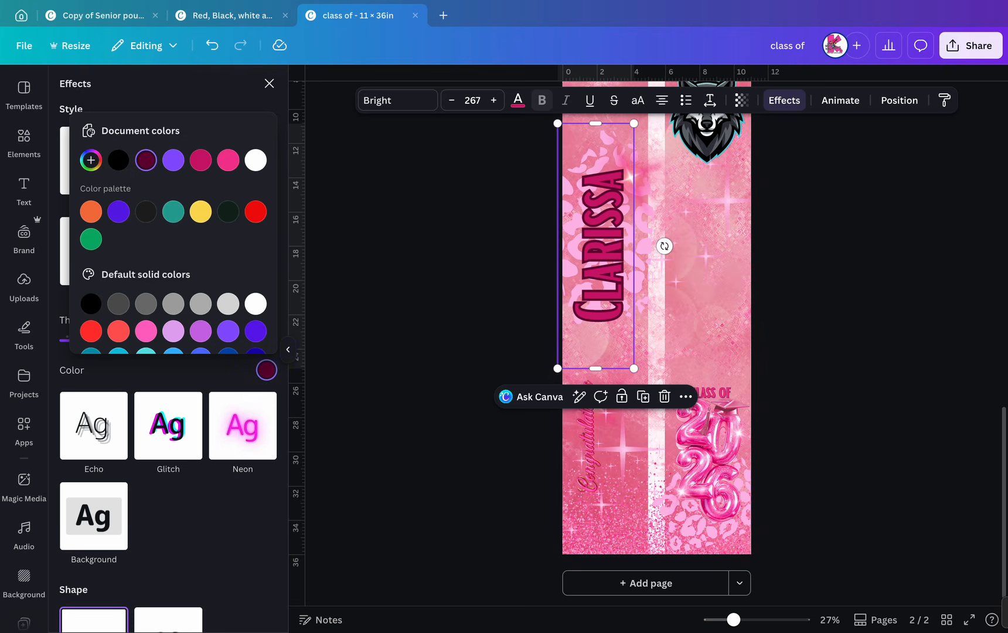
click(201, 160)
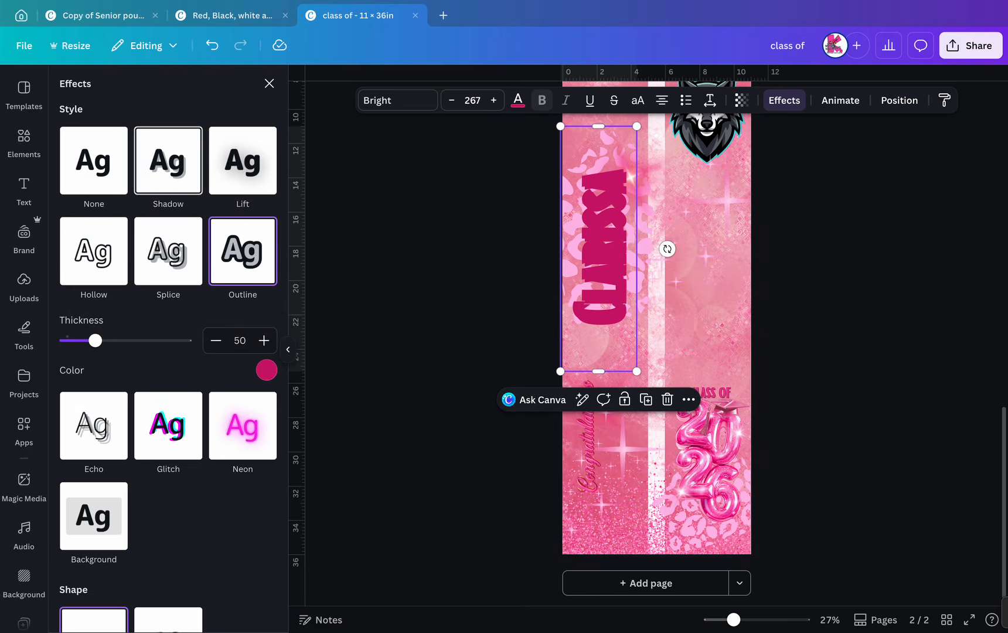
Give the duplicated name a Shadow effect, color its text bright pink, and align it over the dark pink outlined name.
click(168, 160)
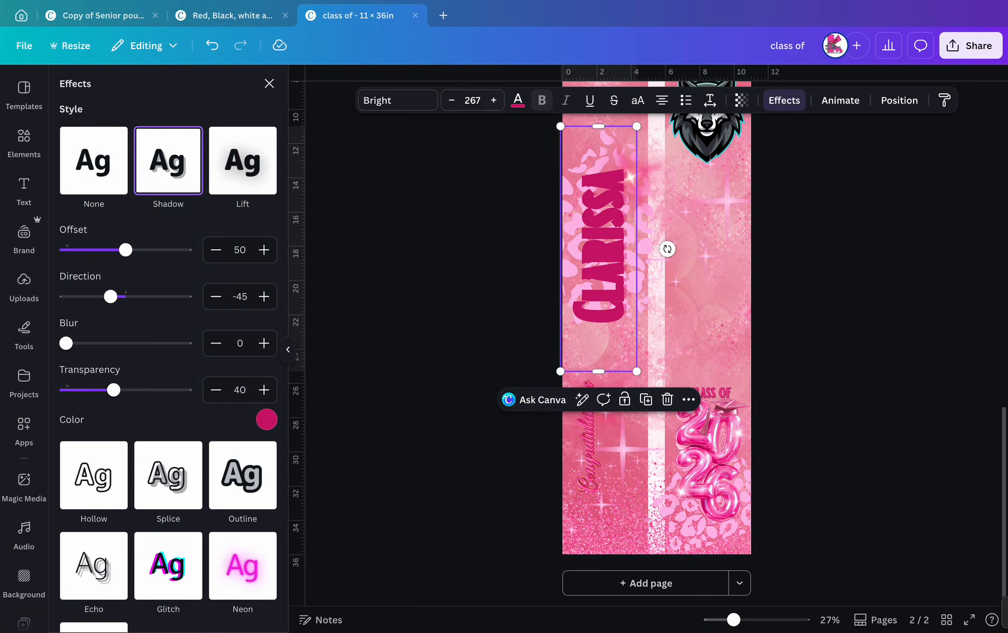
click(518, 100)
click(200, 182)
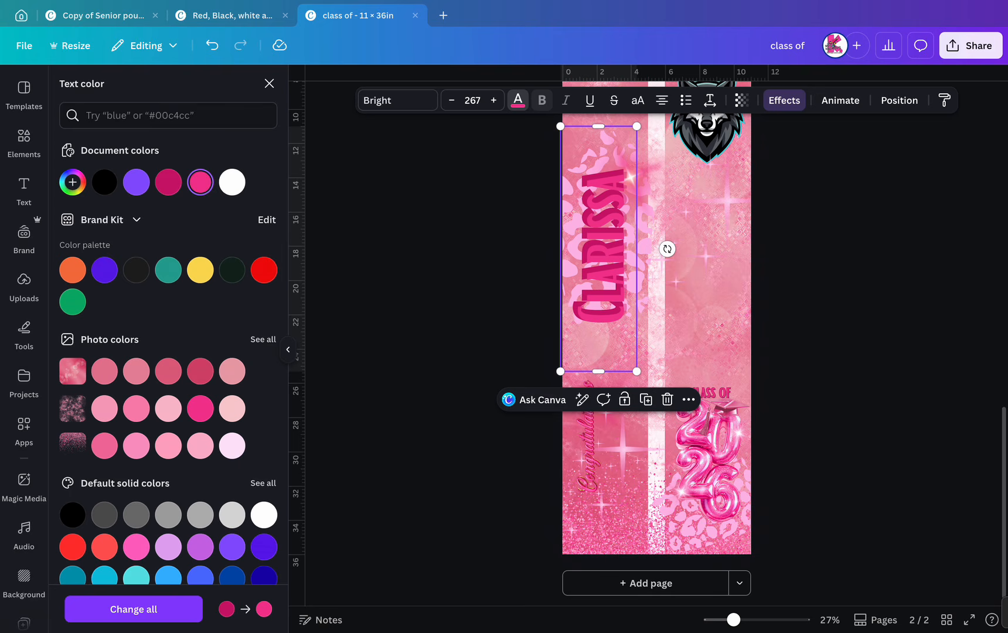
drag(598, 249, 595, 246)
Color the bright pink name's shadow black, with its offset set to 36 and its transparency to 30.
click(783, 101)
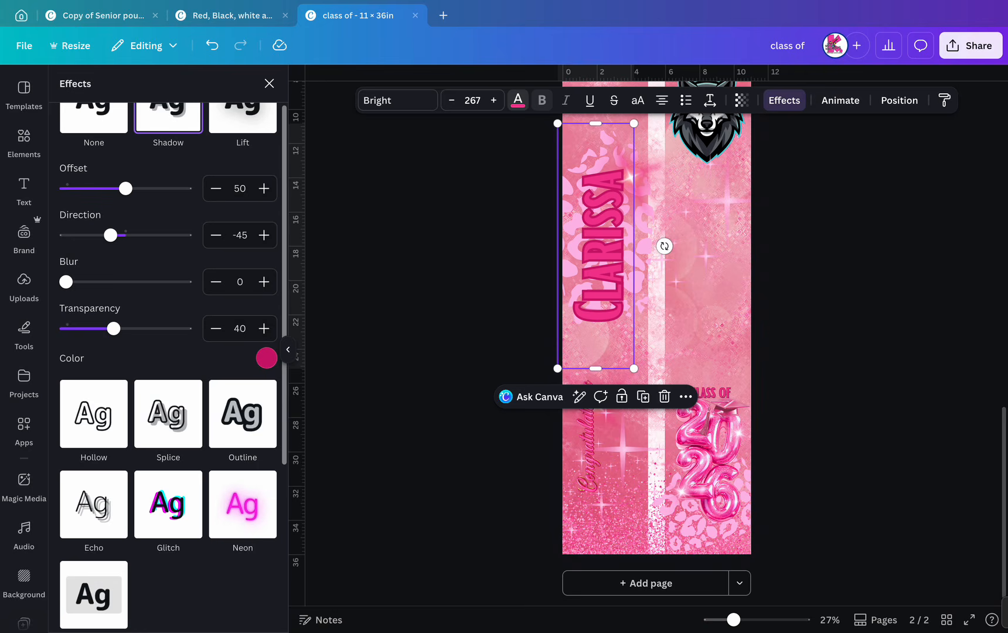
click(266, 357)
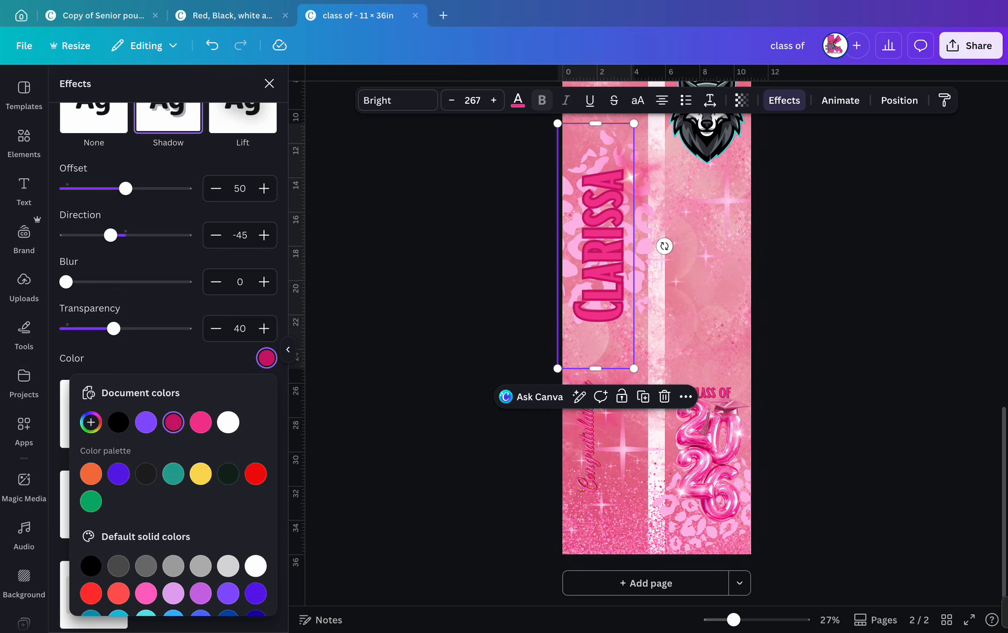
click(118, 422)
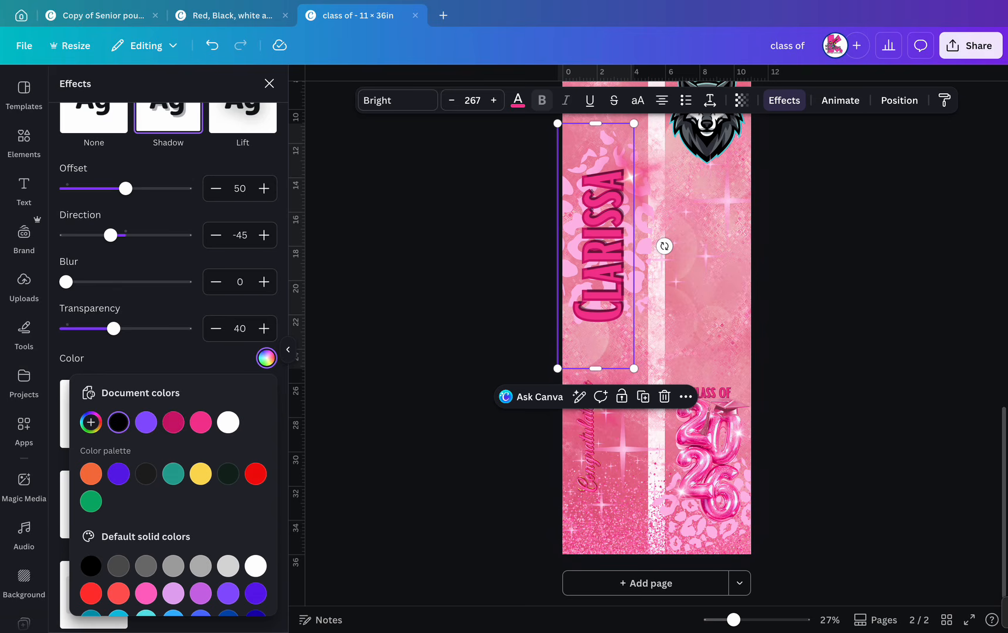
key(Escape)
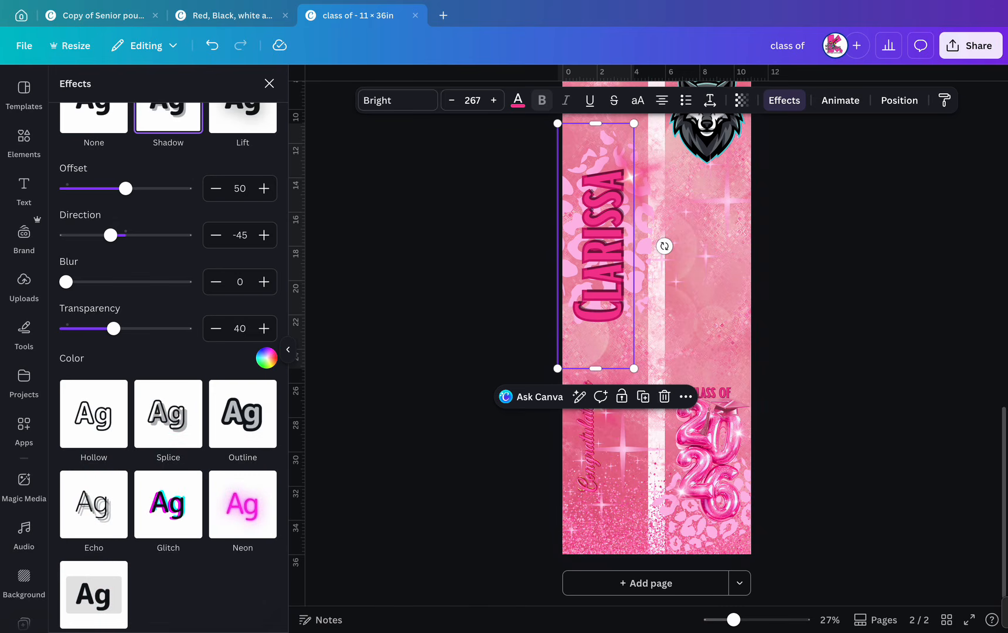
drag(121, 188, 109, 188)
drag(114, 328, 102, 329)
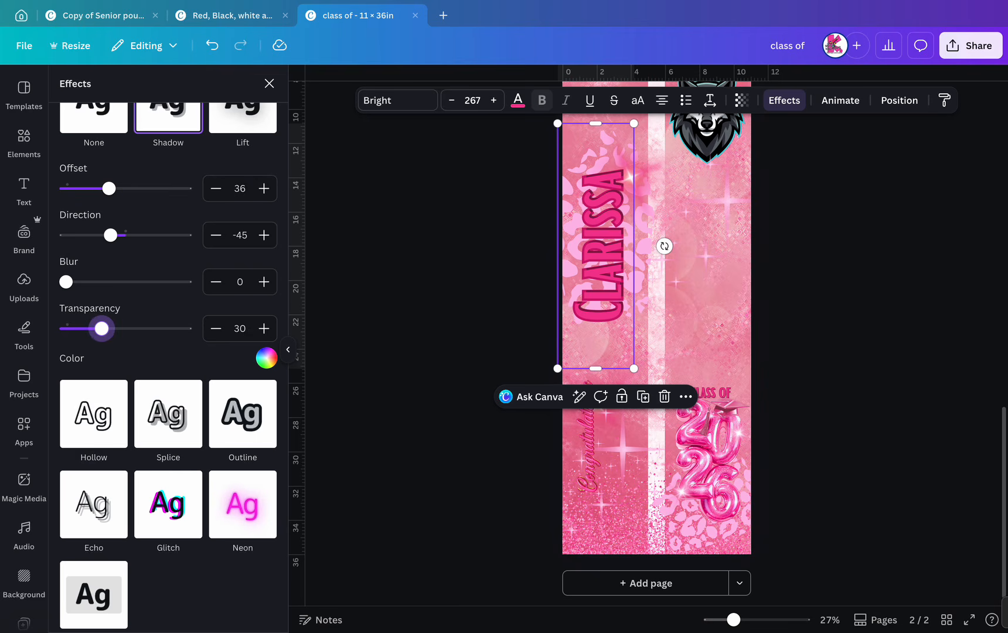
click(797, 399)
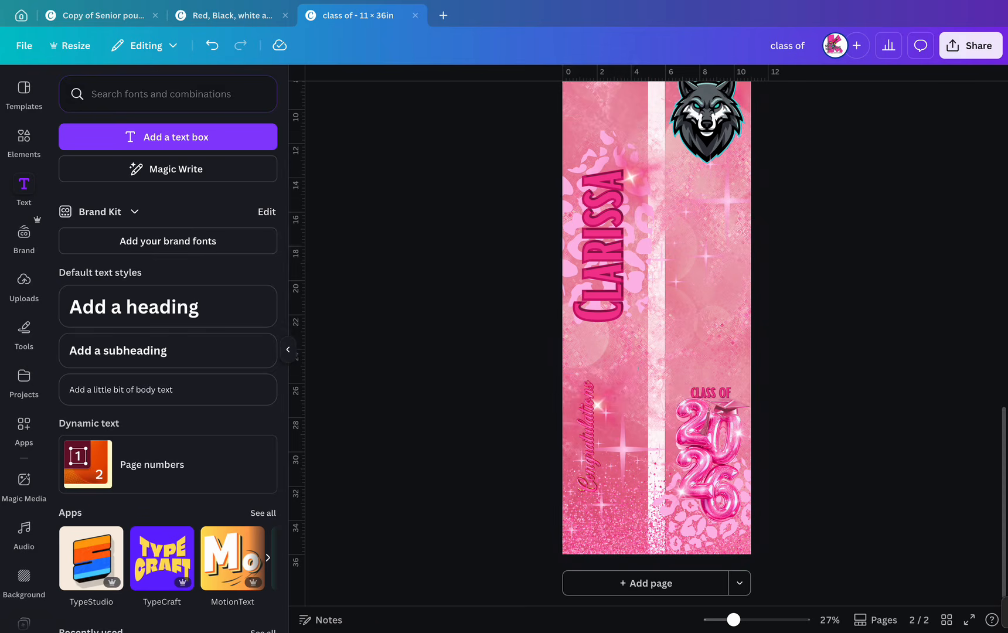
Duplicate the bright pink name and give the copy a Hollow effect with thickness 22.
click(597, 246)
click(645, 399)
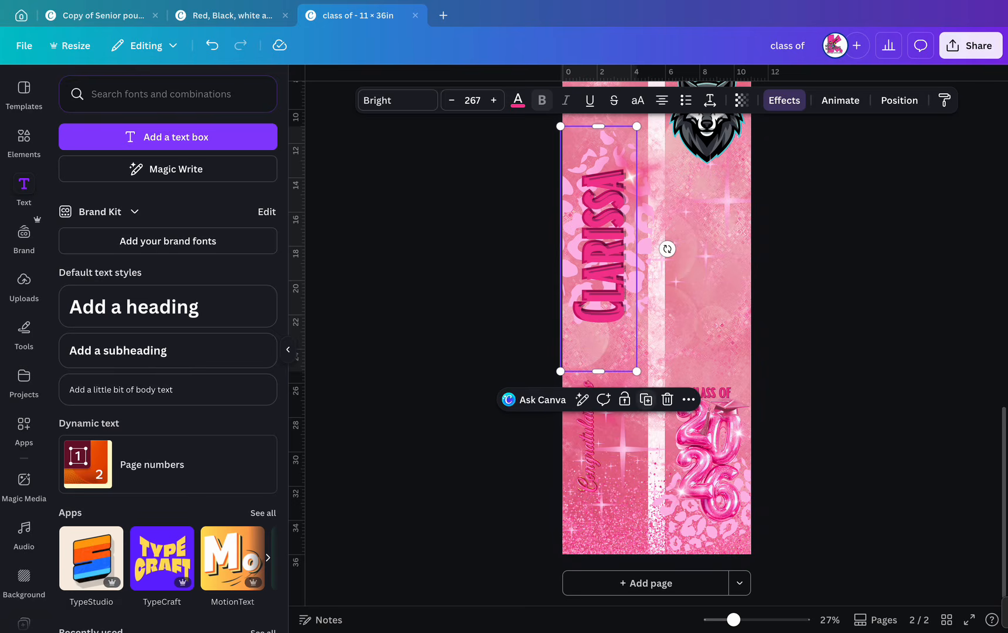
click(783, 100)
click(94, 413)
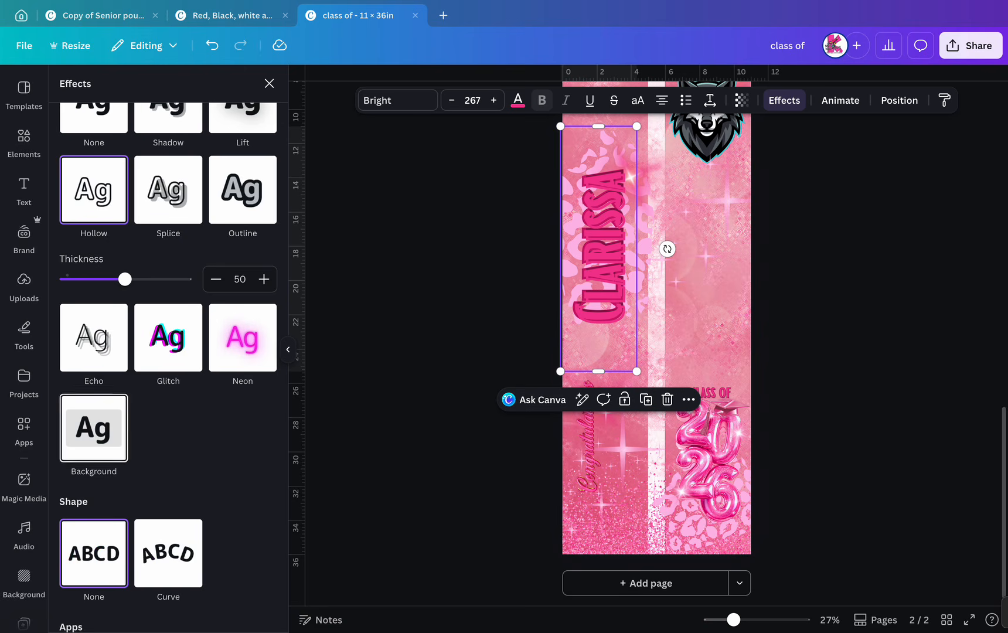
drag(125, 279, 90, 279)
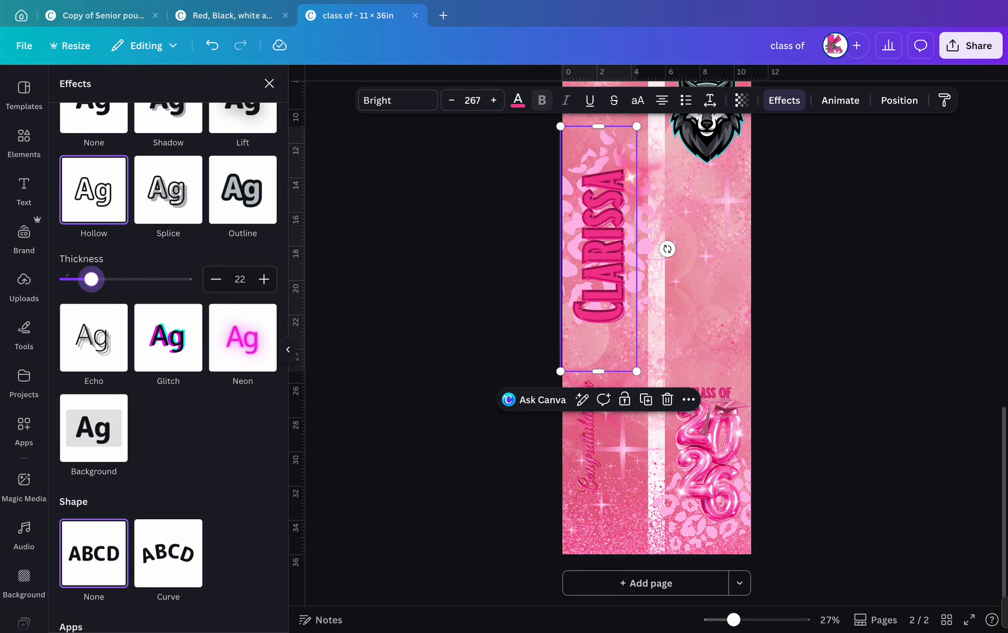
Color the hollow name light pink from the photo colors and align it exactly over the bright pink name.
click(518, 100)
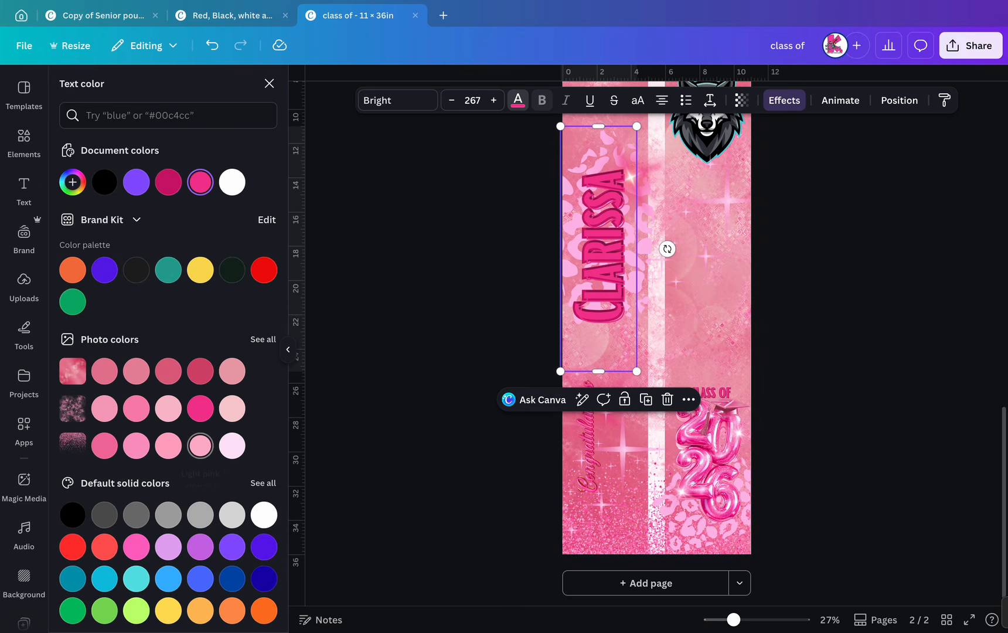
click(199, 445)
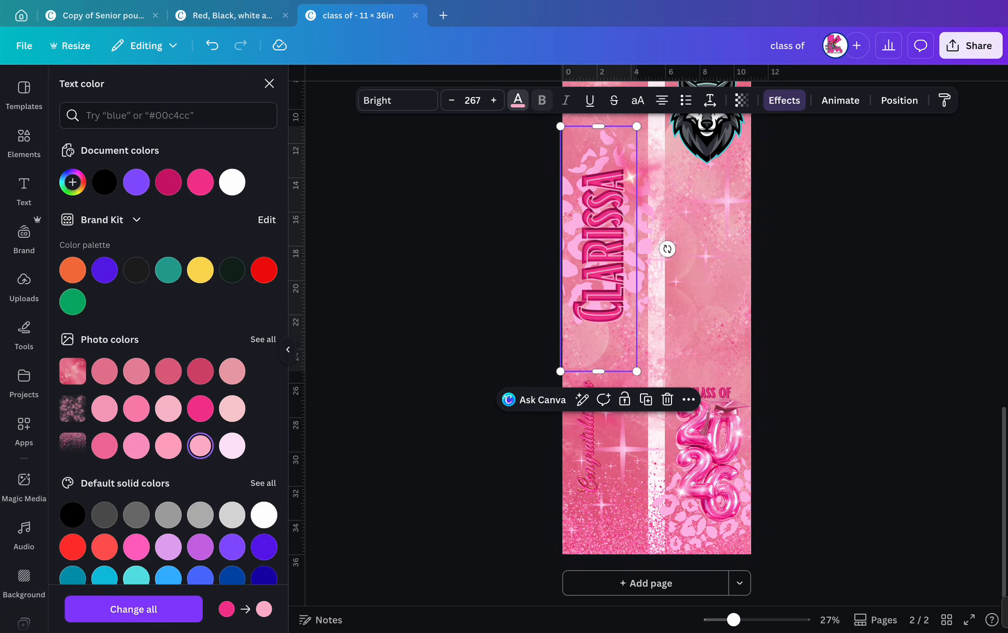
drag(598, 249, 596, 246)
key(Escape)
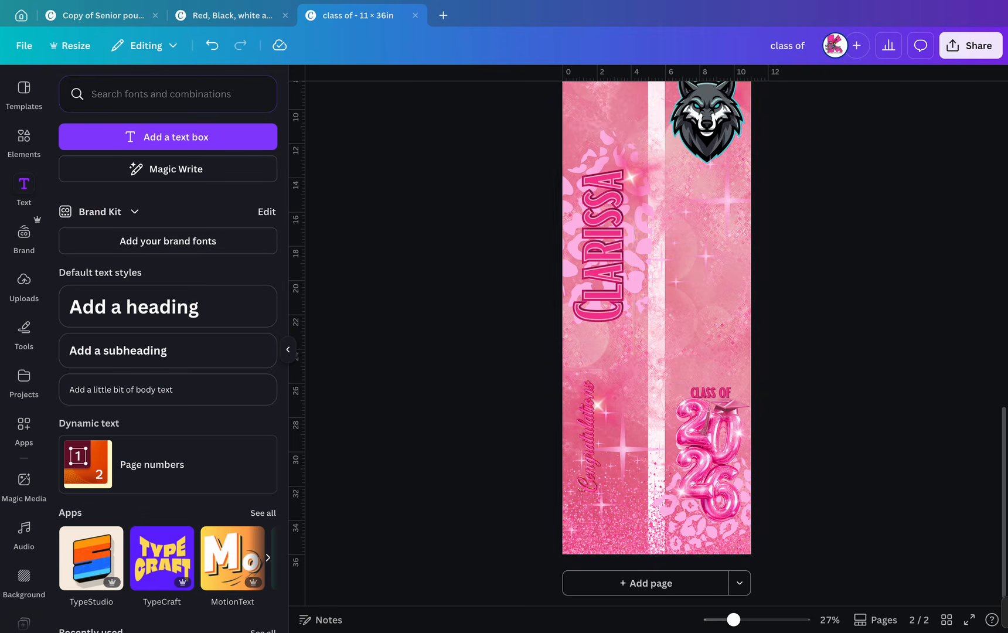
Recolor the hollow name with the light pink #FFBAE9 sampled from the leopard print.
click(596, 246)
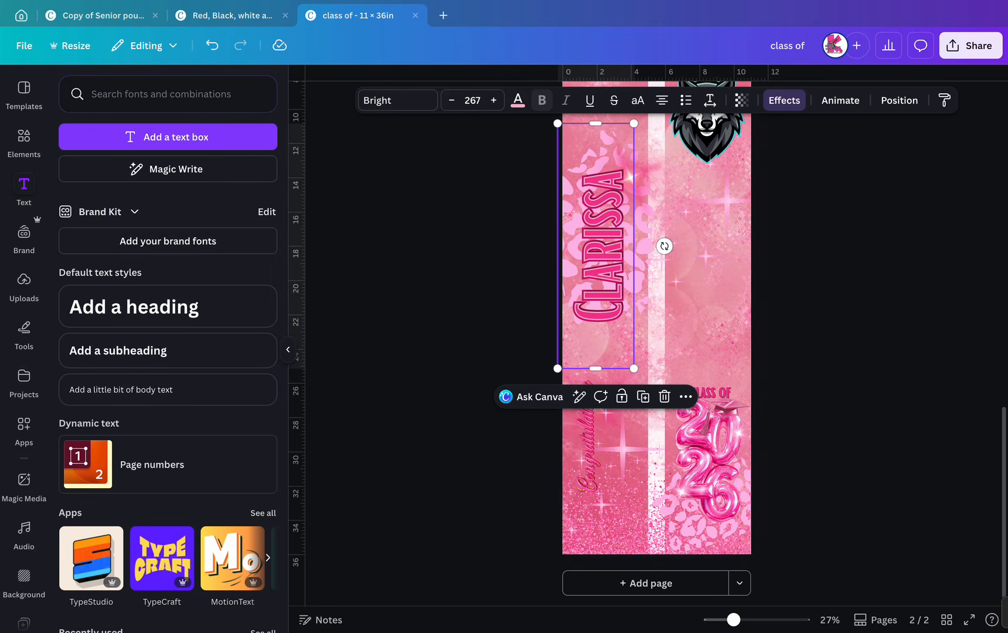
click(517, 100)
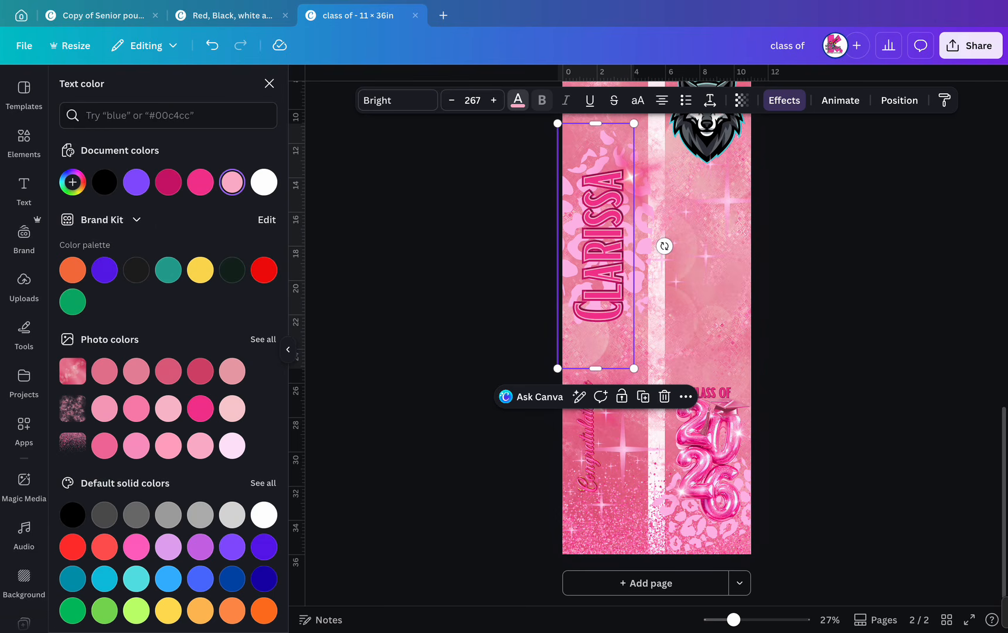
click(72, 182)
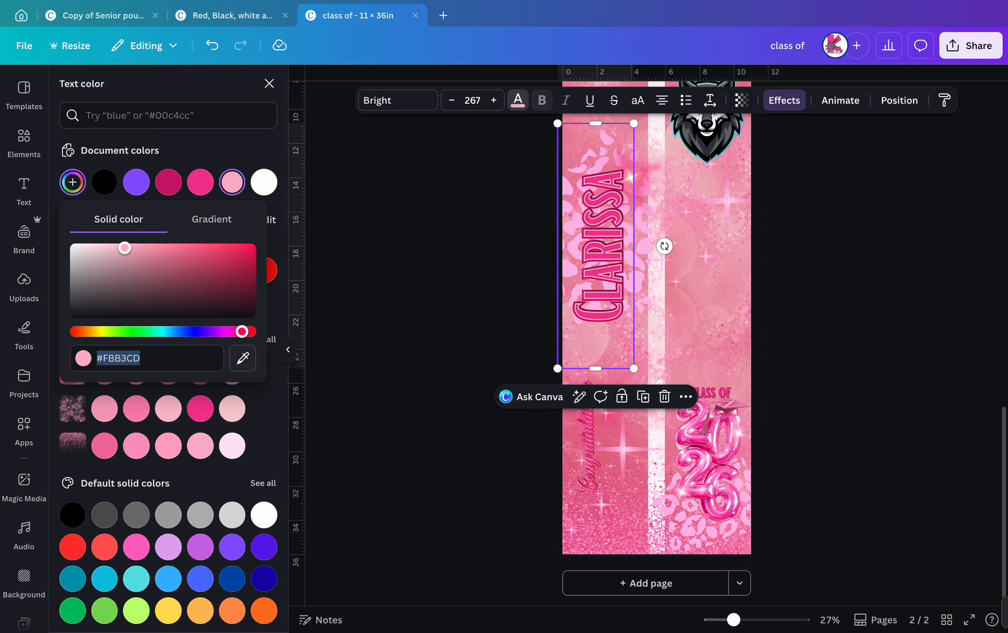
click(243, 358)
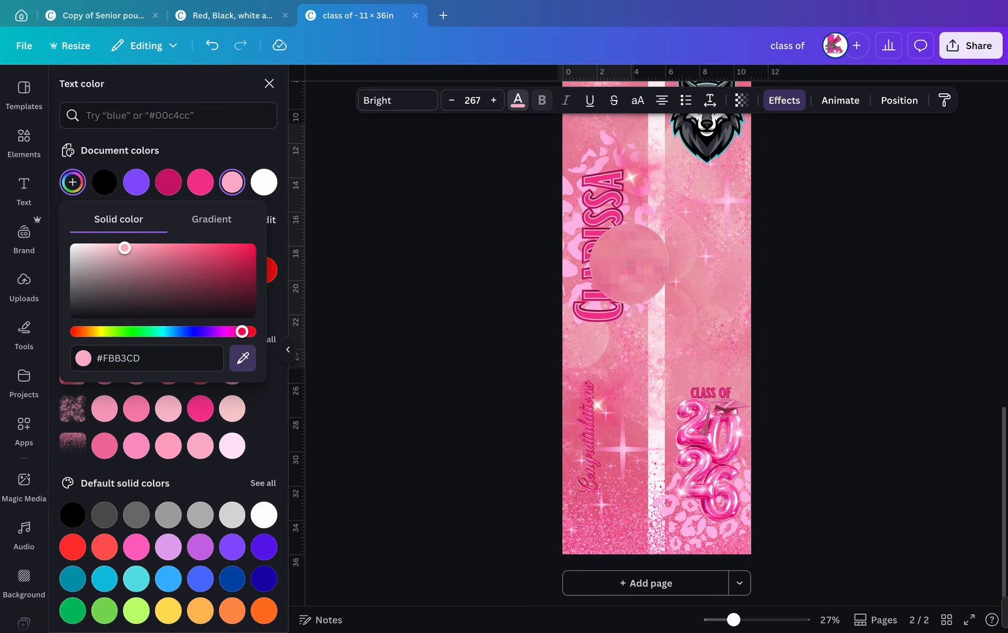
click(632, 258)
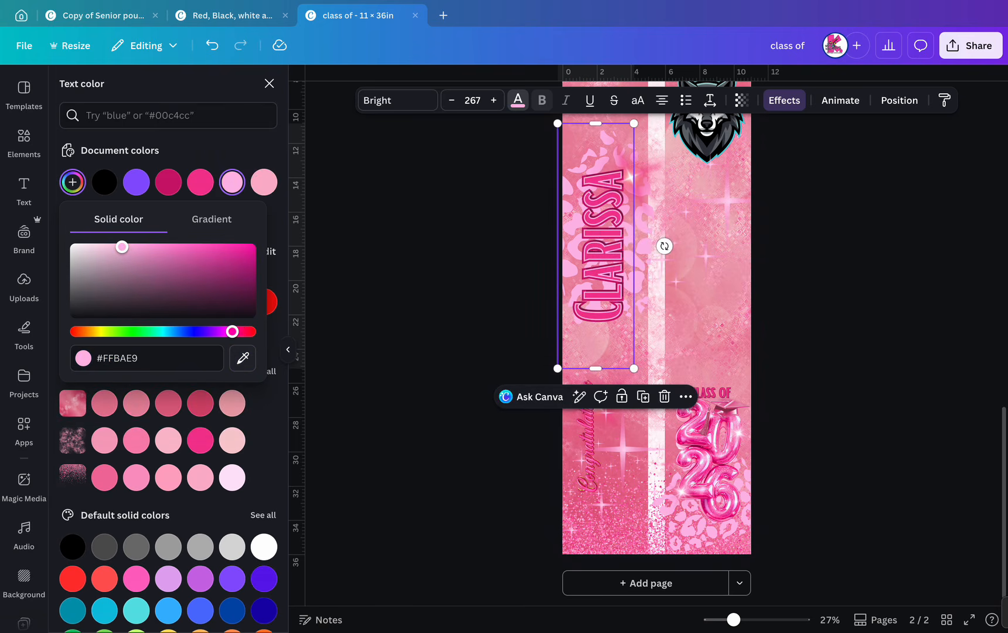
key(Escape)
click(517, 100)
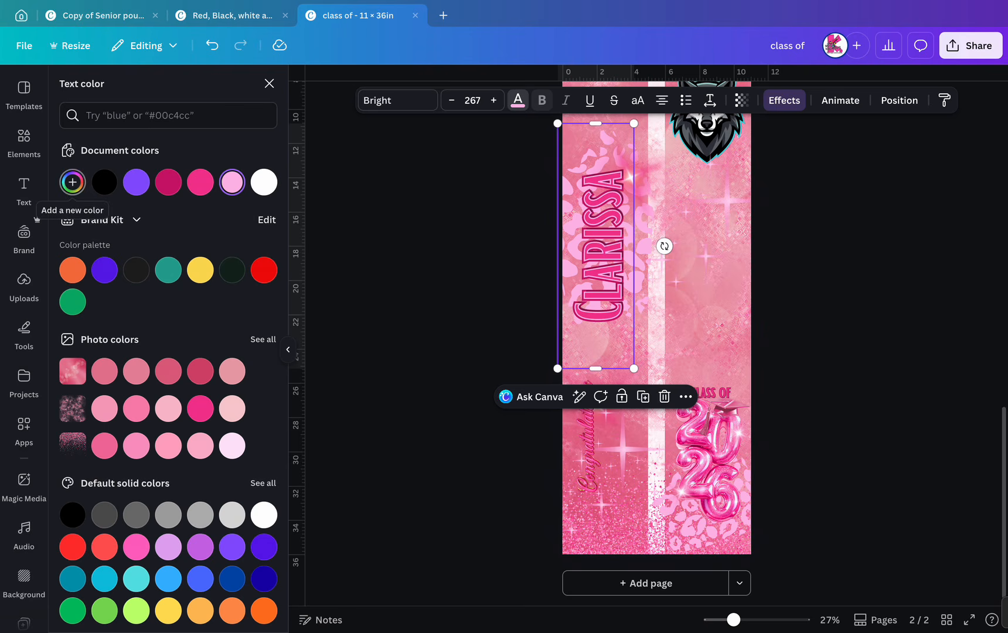
click(72, 181)
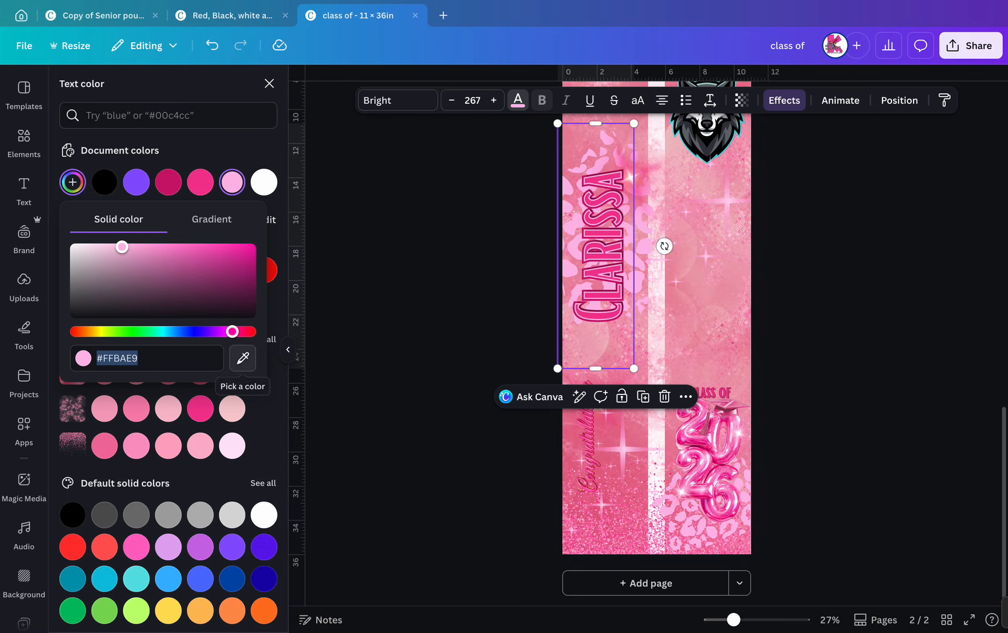
key(Escape)
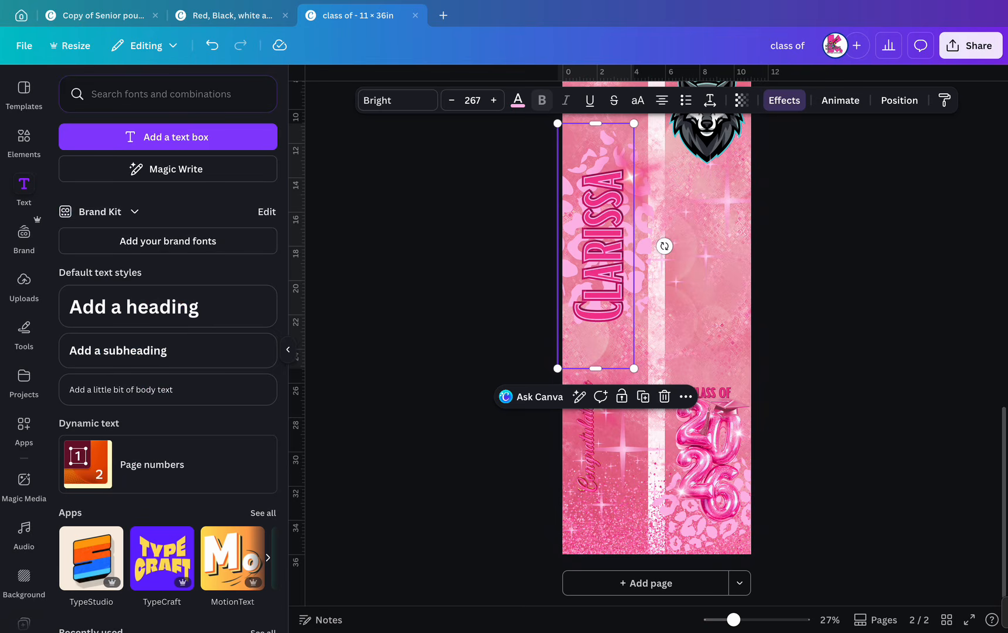
double_click(603, 246)
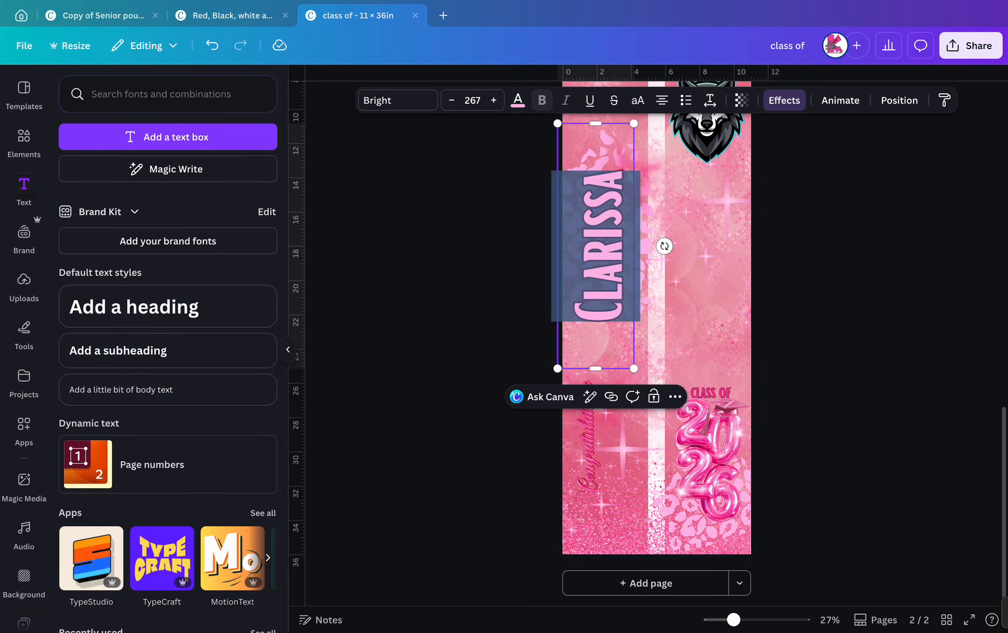
key(Escape)
Reduce the Hollow effect thickness of the light pink name outline to 7.
click(598, 246)
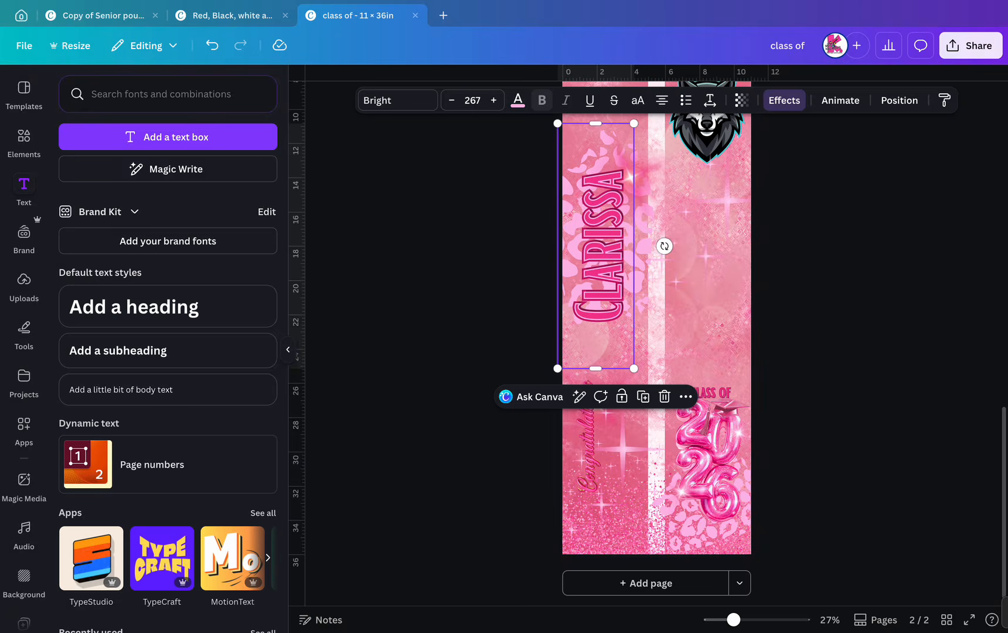
click(784, 100)
drag(91, 189, 73, 188)
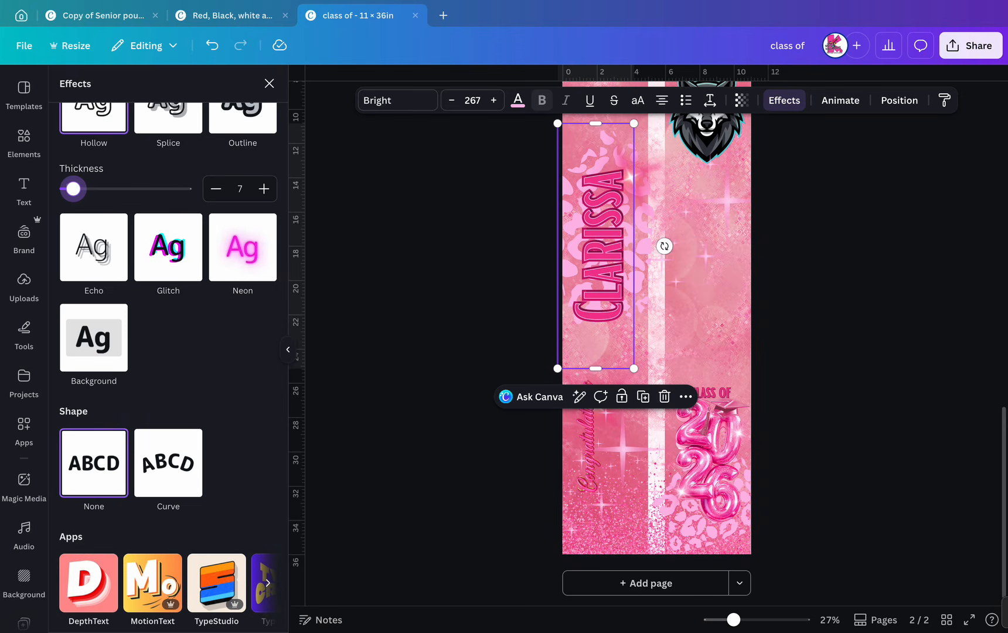
key(Escape)
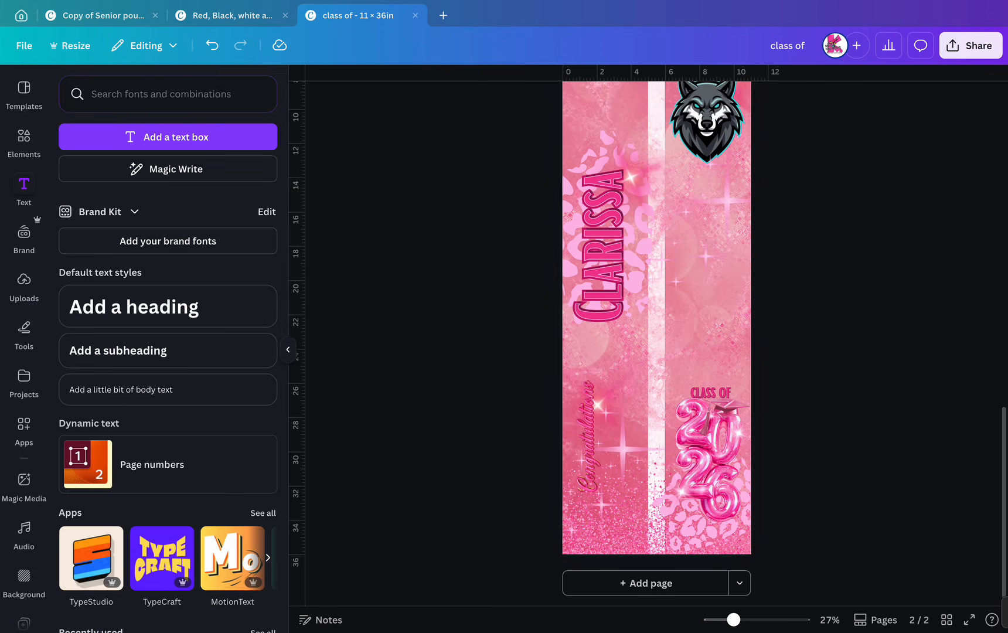
Move the "Congratulations" clipart up over the edge of the name and bring it to the top of the layer stack.
click(586, 437)
drag(587, 436, 578, 238)
scroll(659, 250, up, 5)
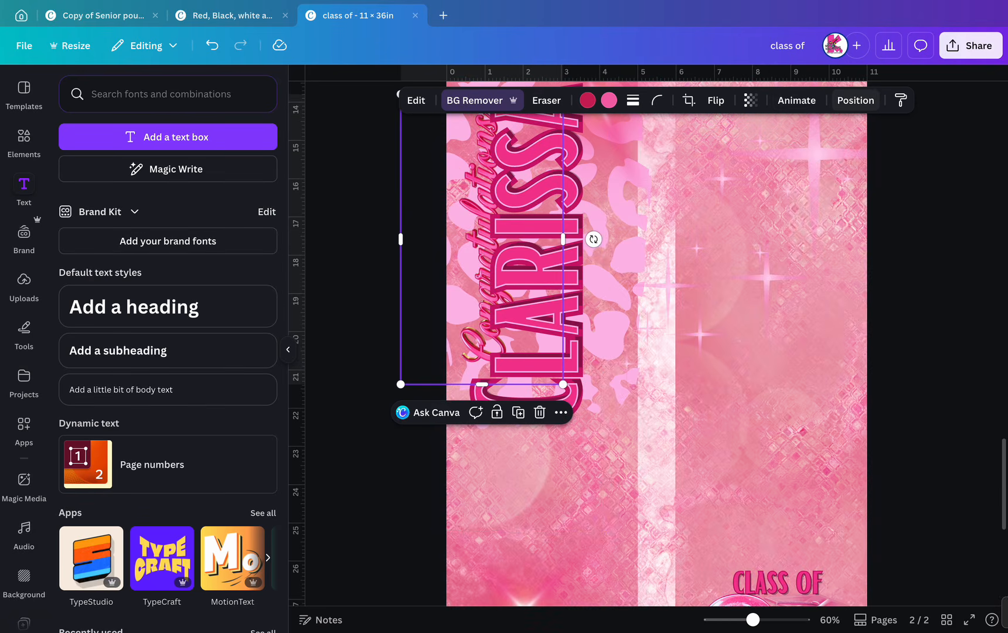
click(855, 100)
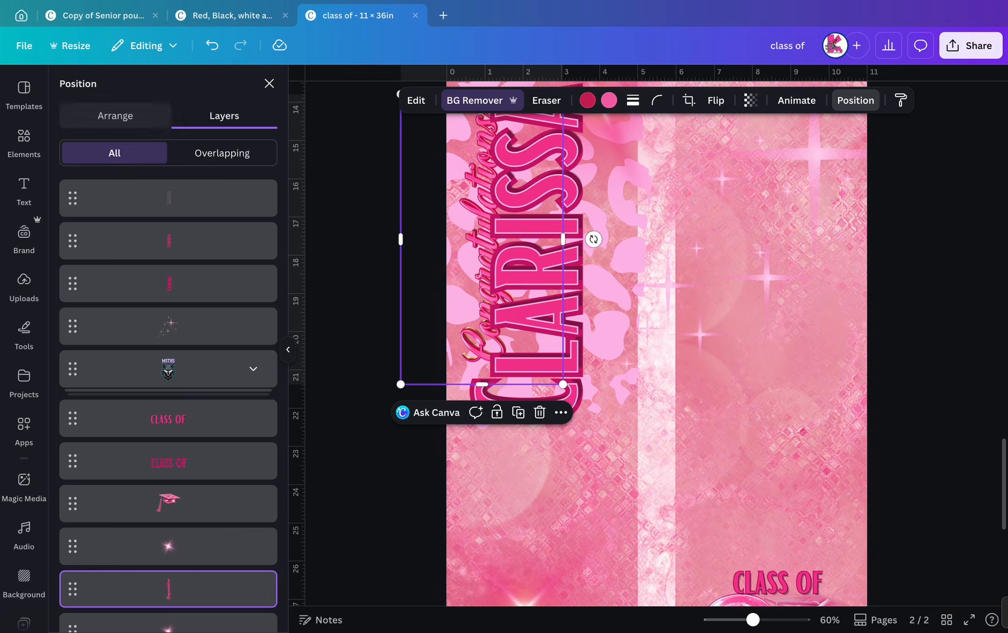
drag(168, 588, 145, 230)
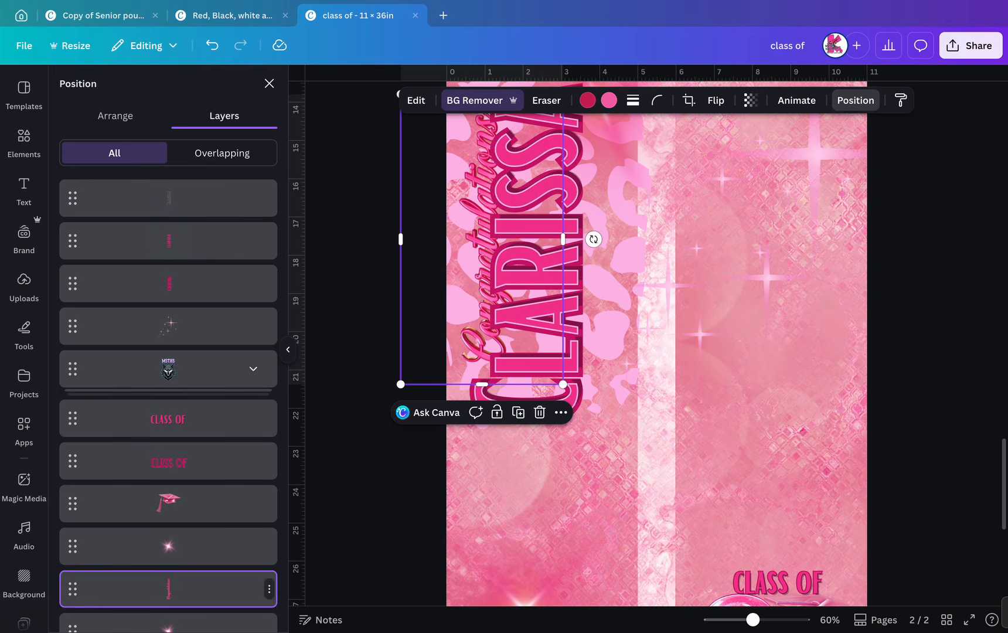
drag(168, 589, 169, 223)
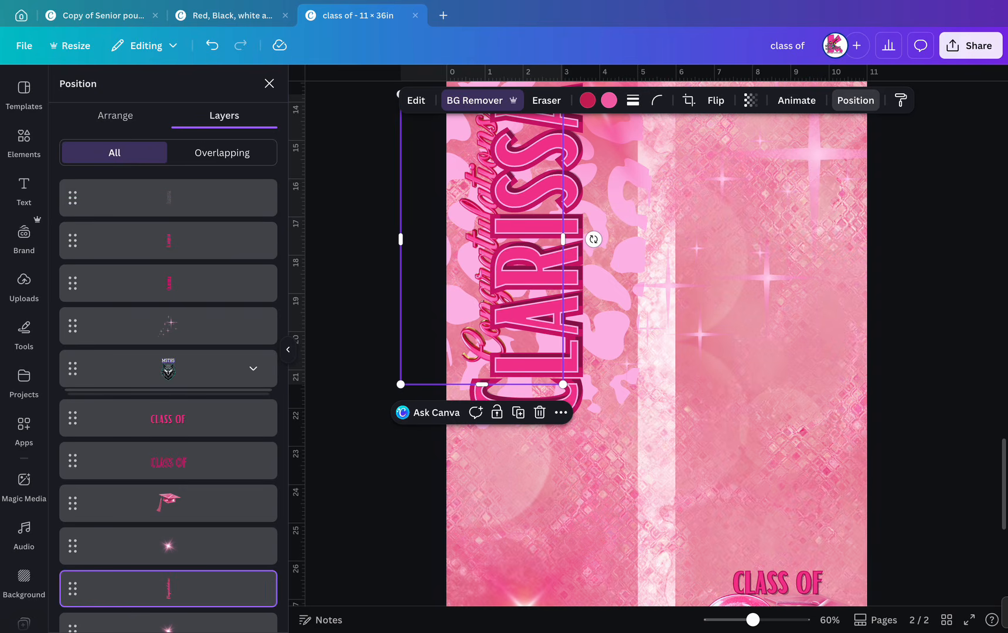
drag(168, 588, 168, 193)
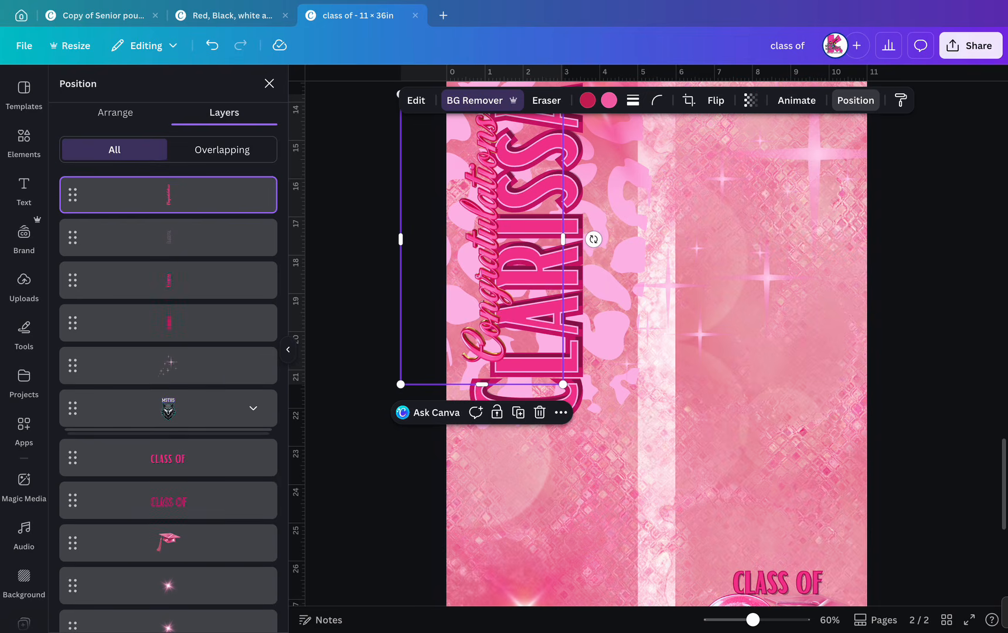
Shrink the "Congratulations" clipart and position it along the left edge of the vertical name, overlapping the letters.
scroll(661, 310, up, 3)
scroll(661, 310, down, 2)
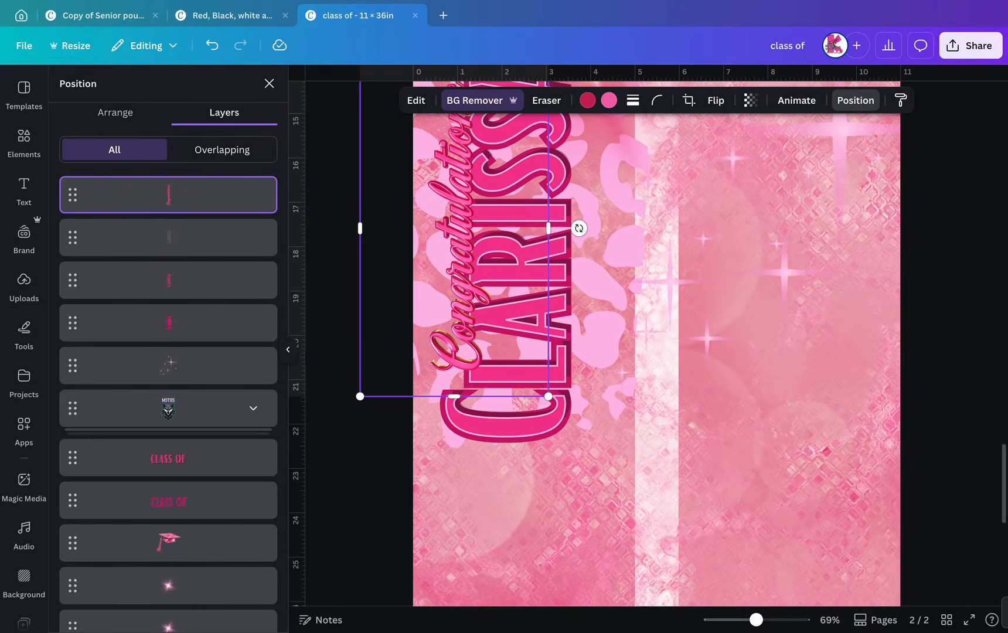
scroll(661, 310, up, 2)
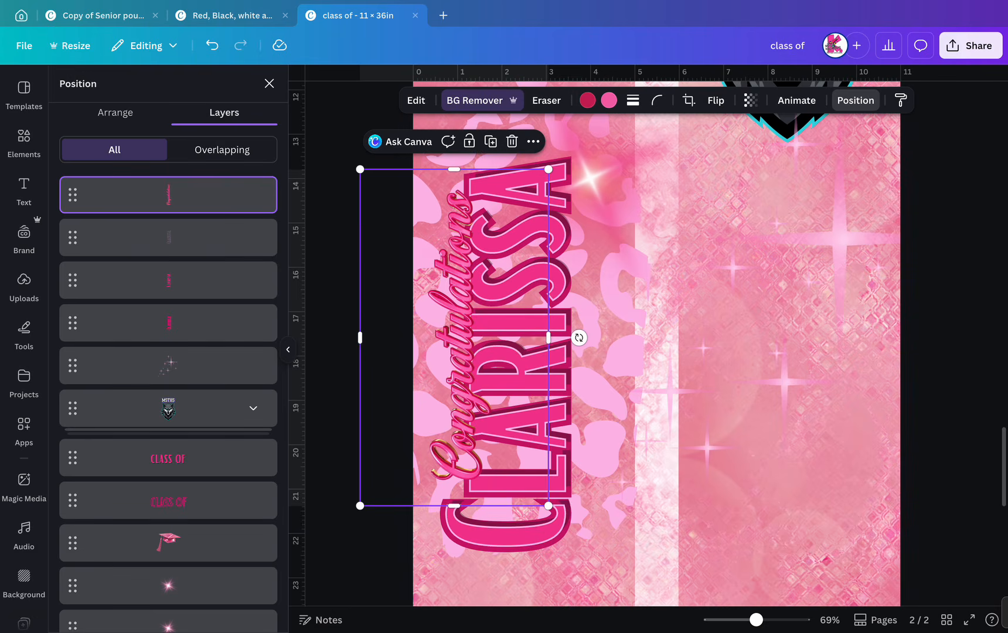
drag(548, 169, 516, 226)
drag(438, 366, 455, 340)
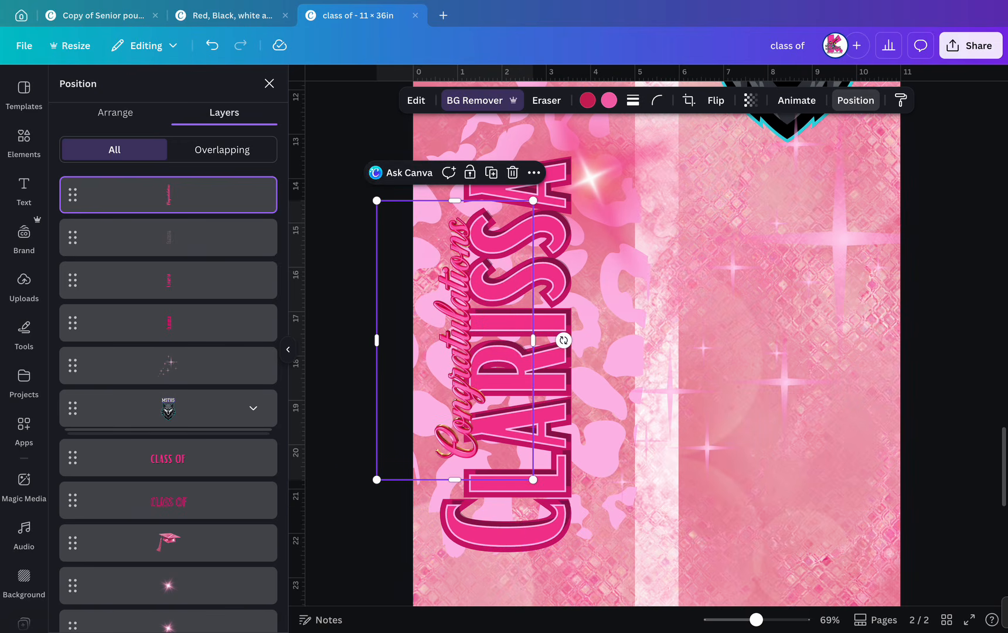
scroll(656, 246, down, 5)
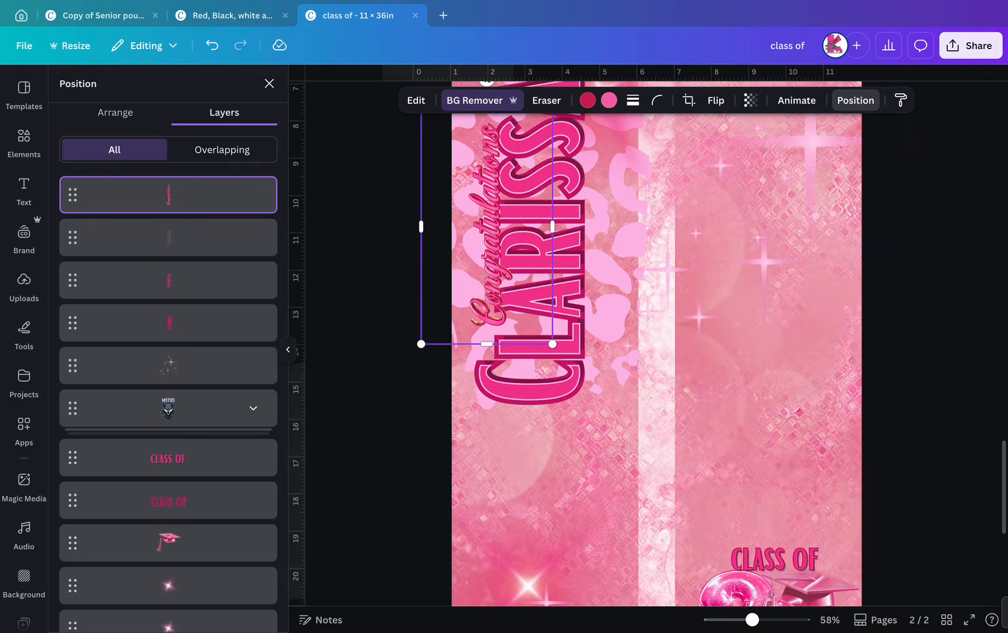
Review the vertical name and "Congratulations" clipart against the full banner layout.
scroll(656, 433, down, 2)
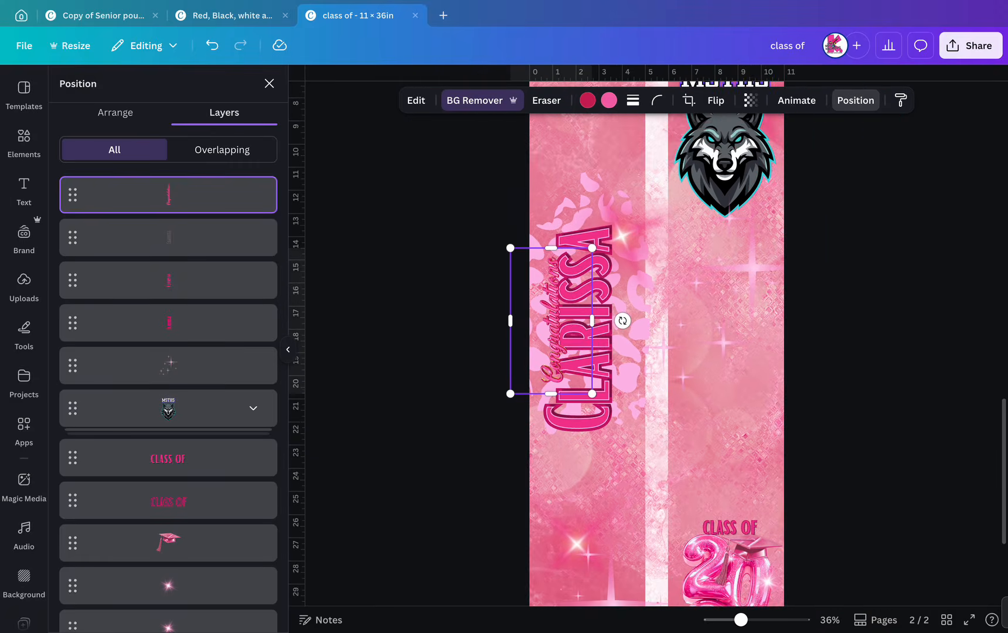
key(t)
key(Escape)
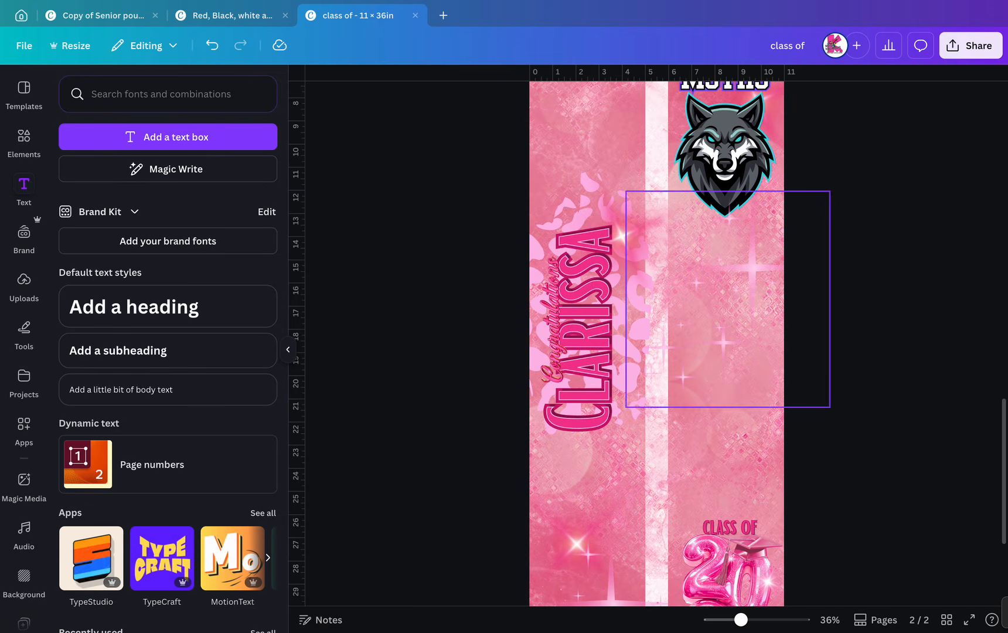
scroll(656, 343, down, 2)
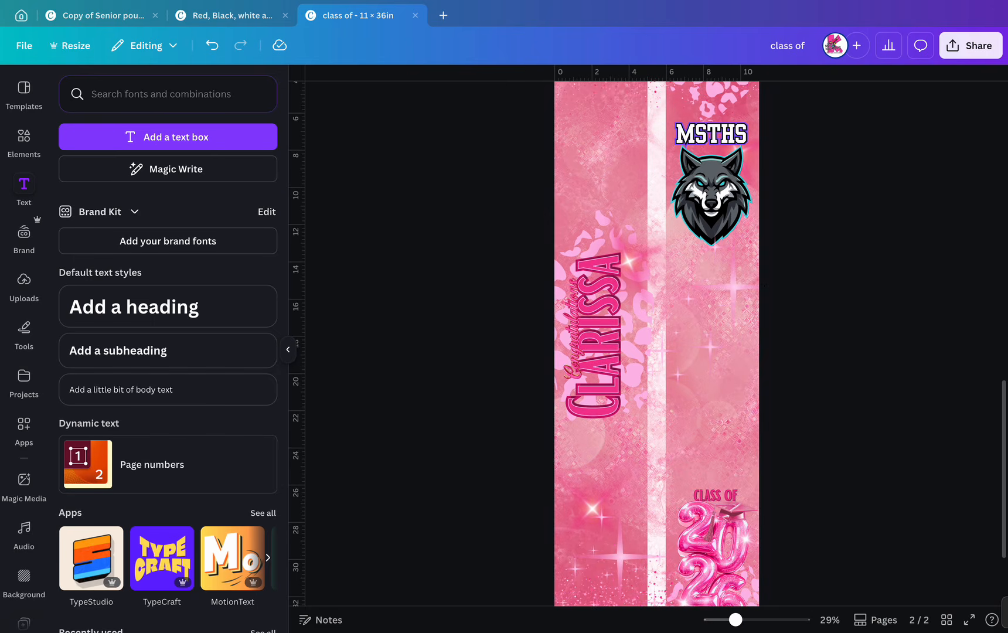
scroll(656, 342, down, 1)
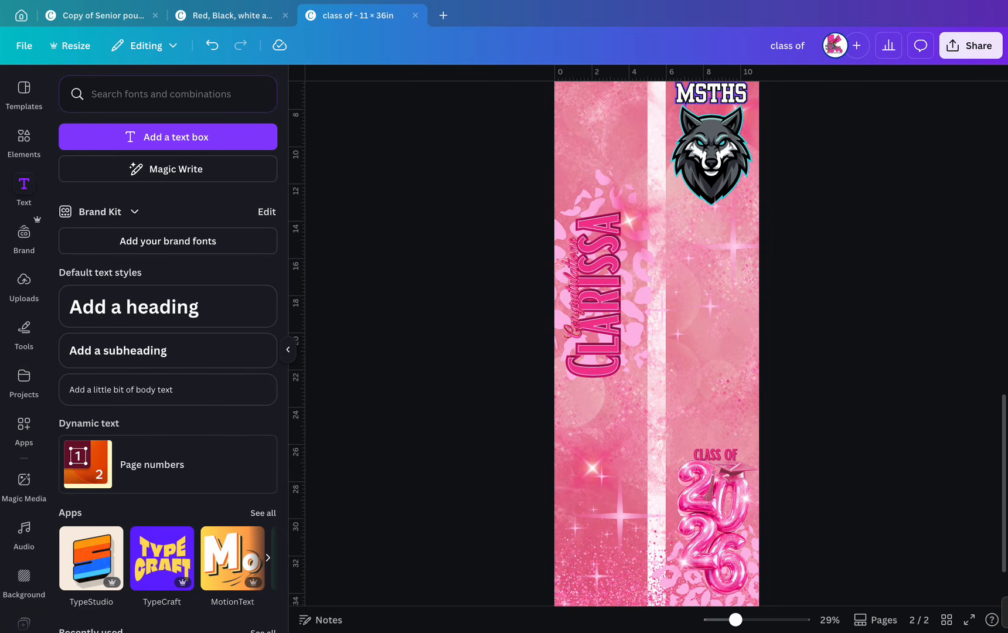
scroll(656, 343, down, 1)
scroll(656, 343, down, 2)
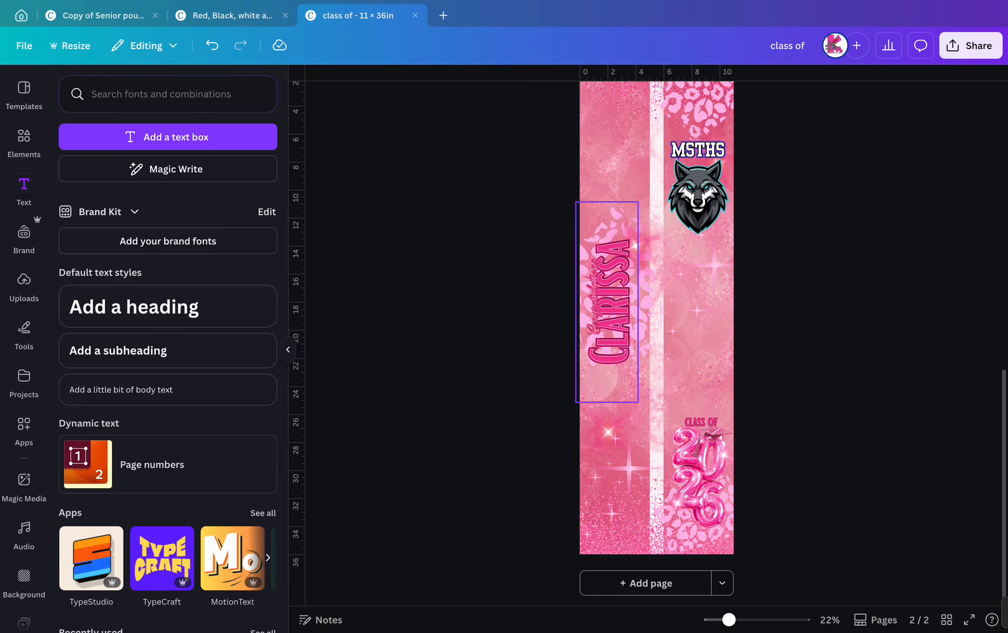
scroll(663, 260, up, 3)
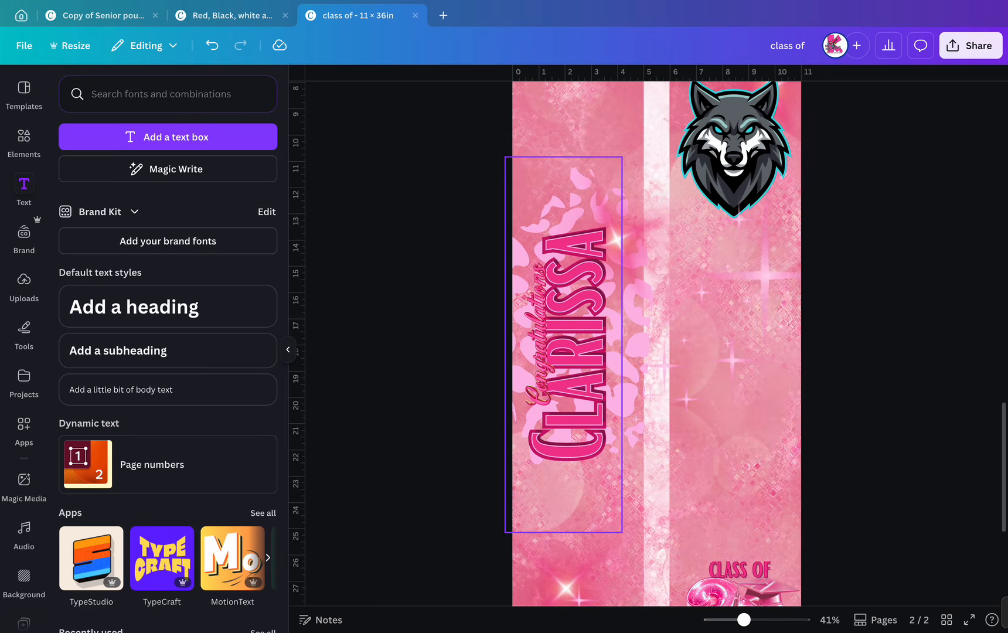
Select the pink sparkle in the layer list and shrink it to about 4.47 in over the upper end of the name.
click(737, 310)
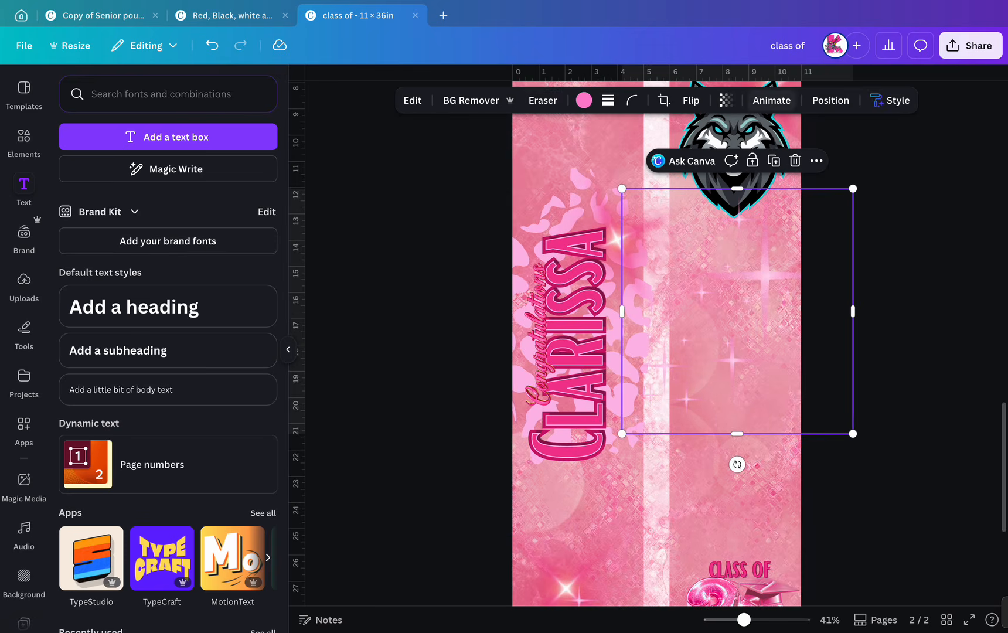
click(830, 101)
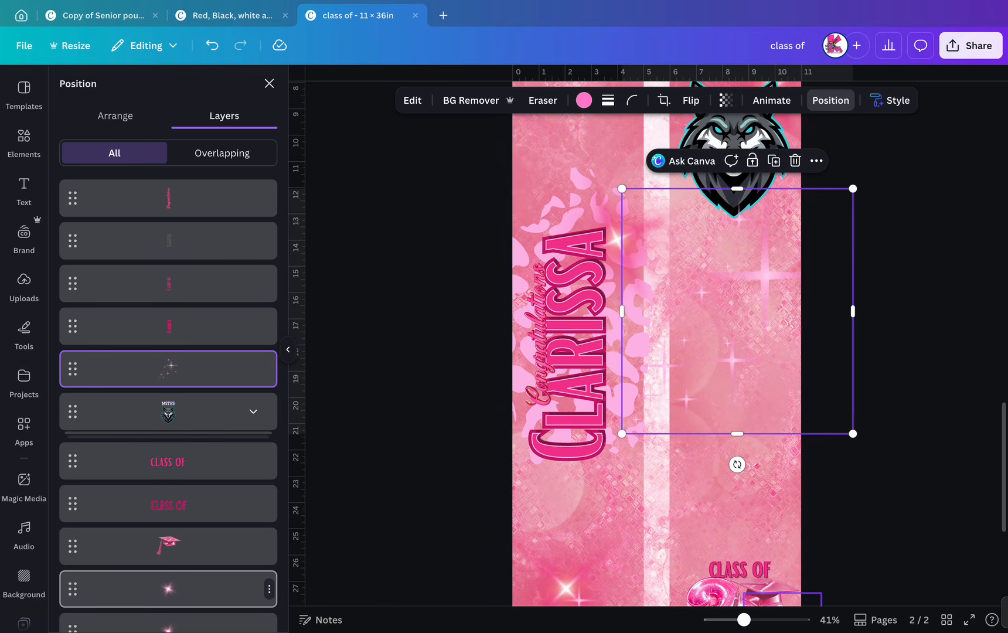
scroll(168, 588, down, 3)
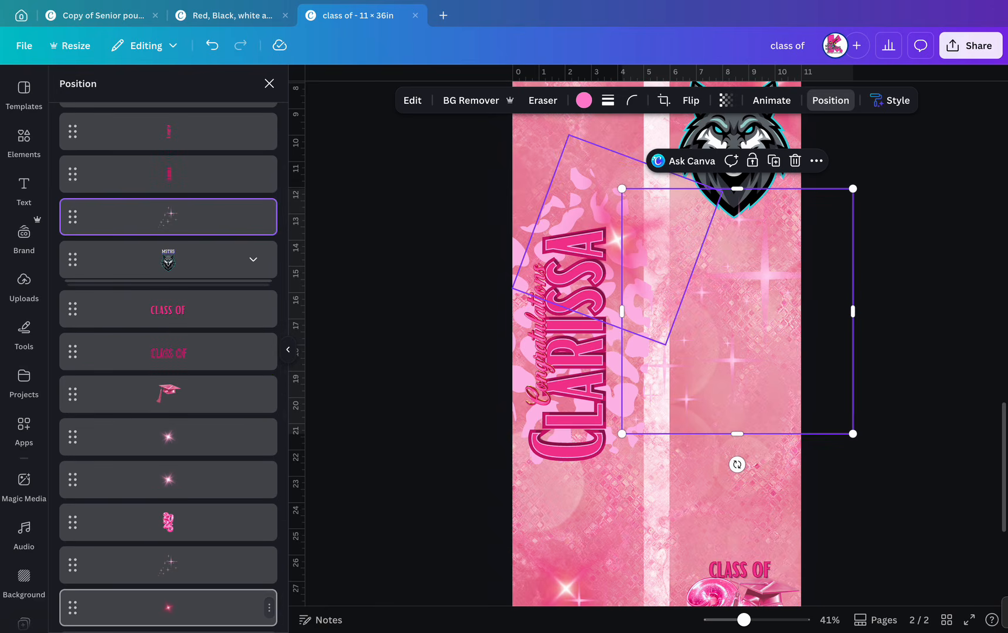
click(168, 607)
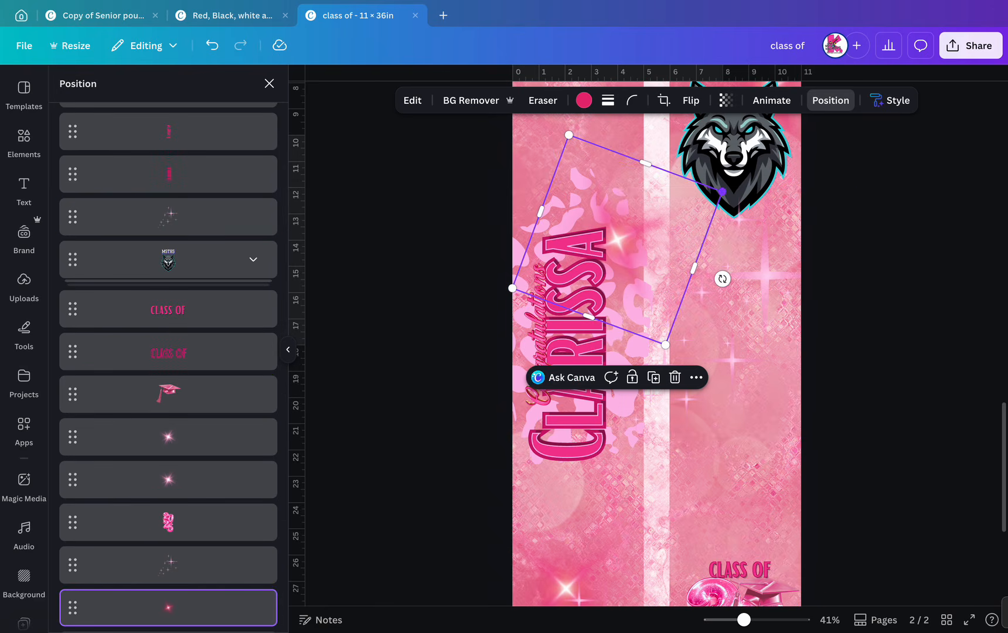
drag(720, 197, 662, 218)
drag(598, 234, 612, 216)
scroll(168, 284, up, 3)
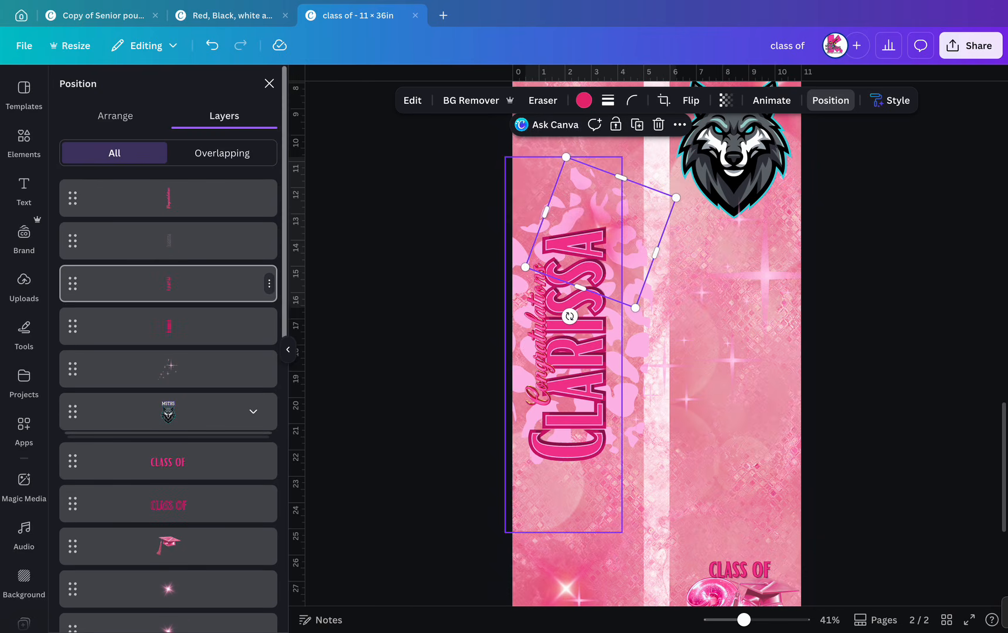
Bring the pink sparkle to the front and shrink it to about 2.91 in over the name's last letters.
click(115, 115)
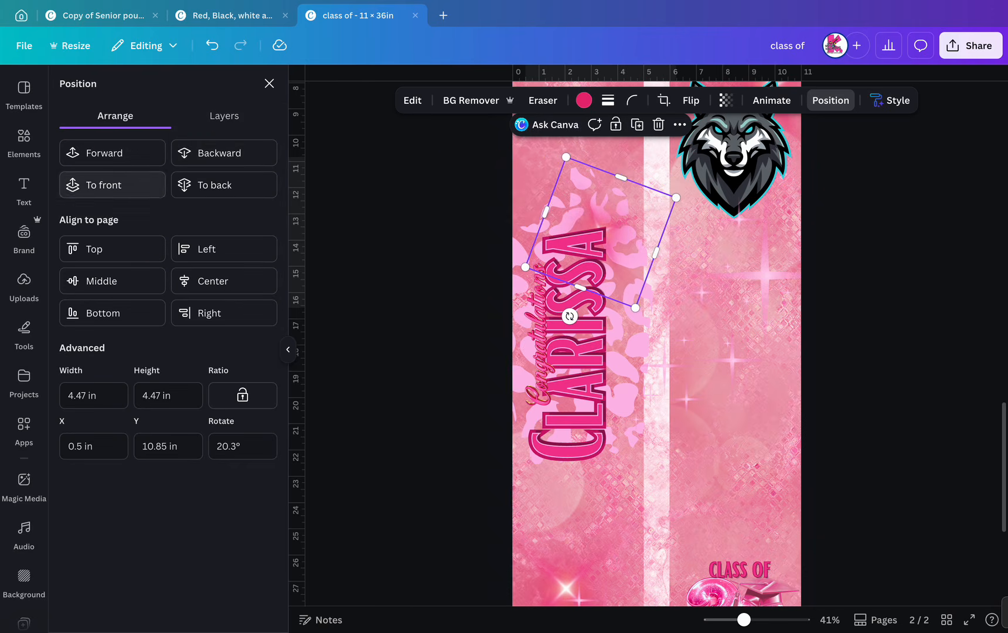
click(104, 185)
drag(600, 232, 596, 224)
drag(562, 148, 589, 198)
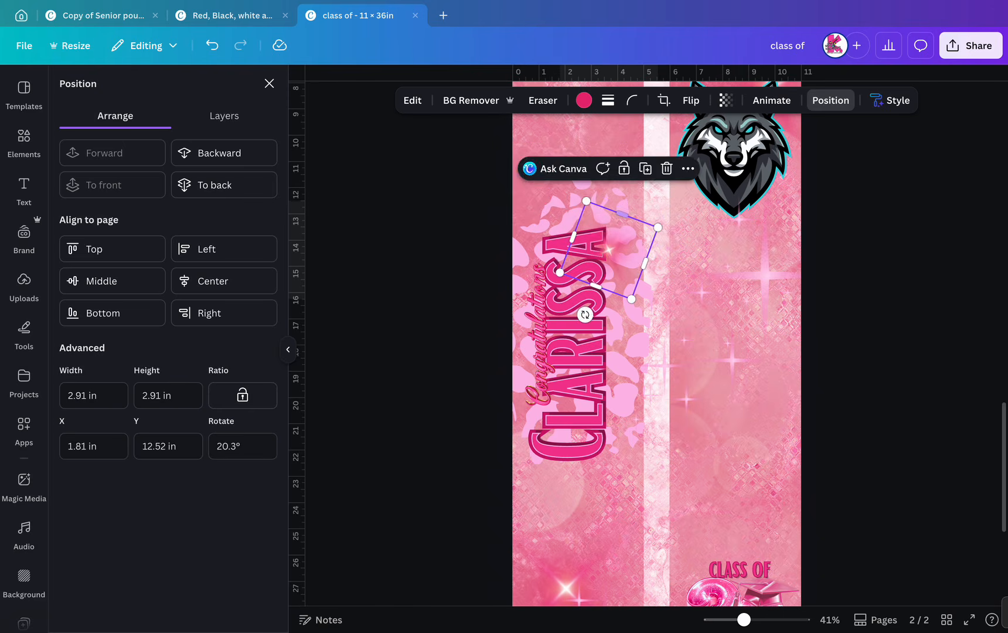
Duplicate the small pink sparkle and place the copy over the first letter at the lower end of the name.
drag(609, 245, 540, 424)
scroll(656, 346, down, 5)
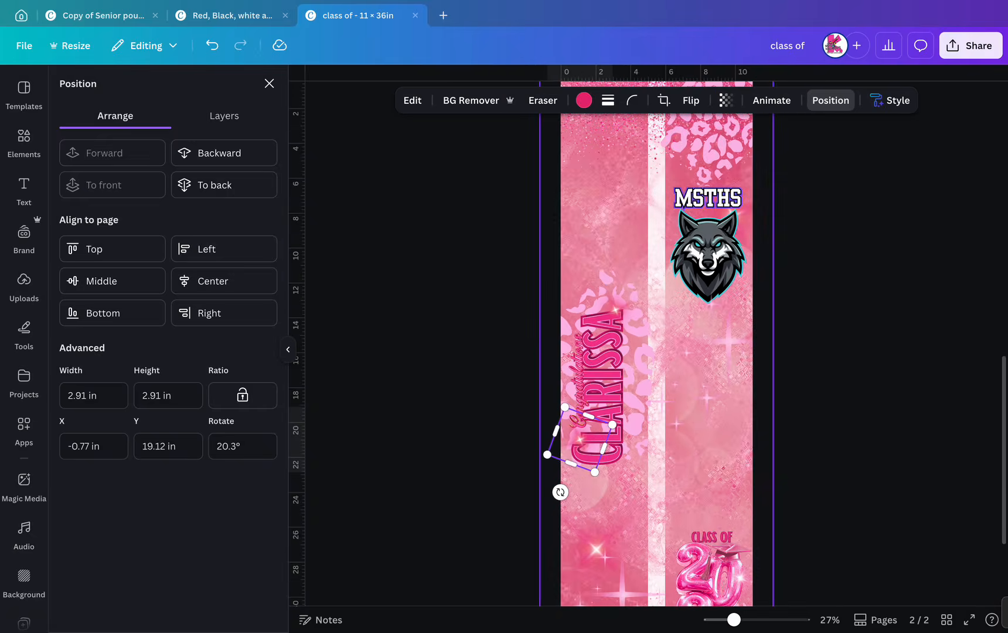
scroll(656, 346, down, 2)
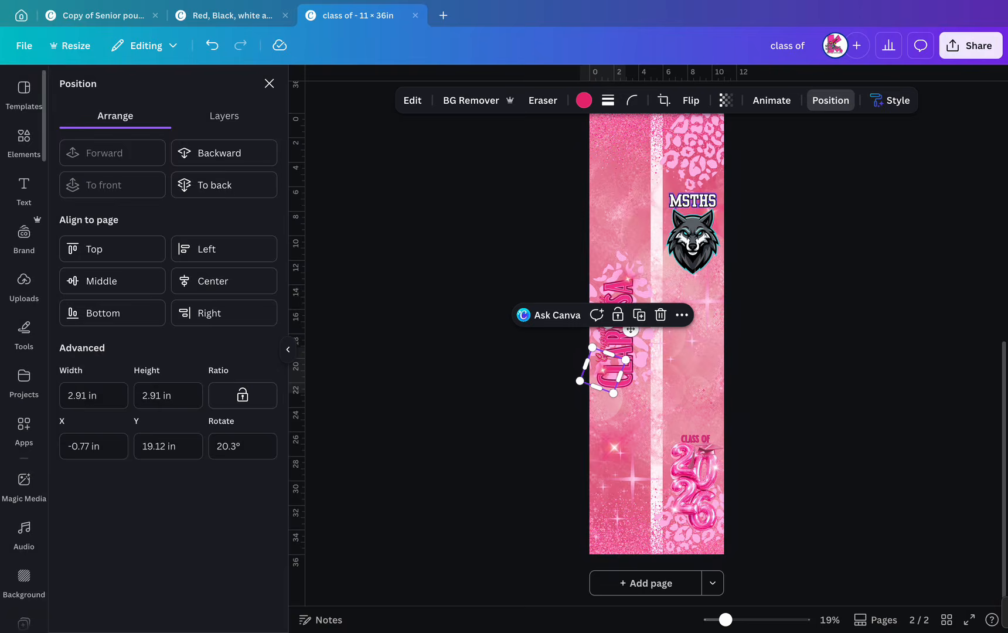
Search the elements for "high school gradation female model" and browse the matching graphics.
click(24, 142)
drag(105, 94, 27, 90)
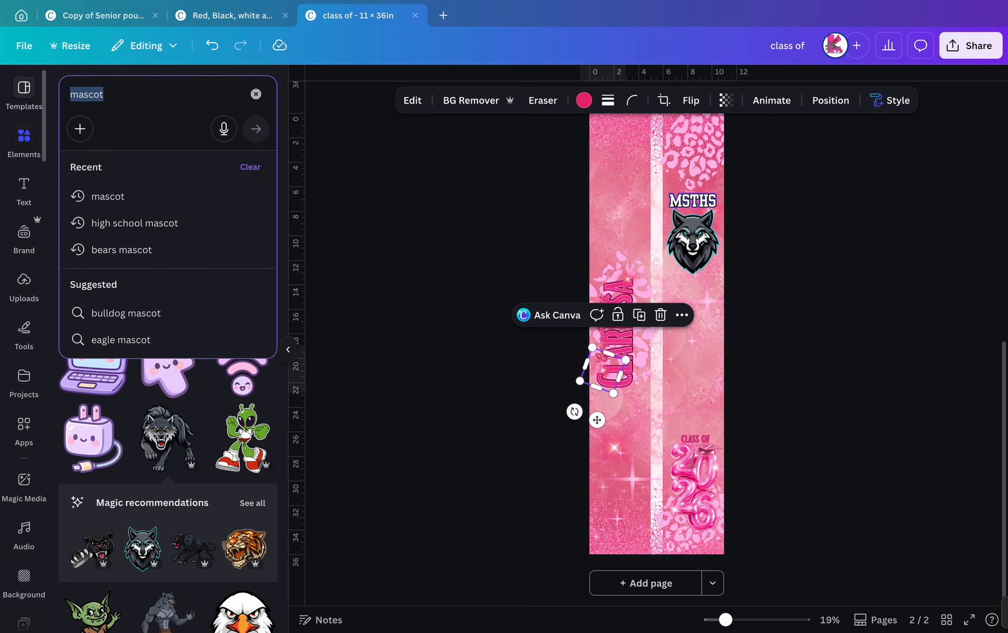
text(model)
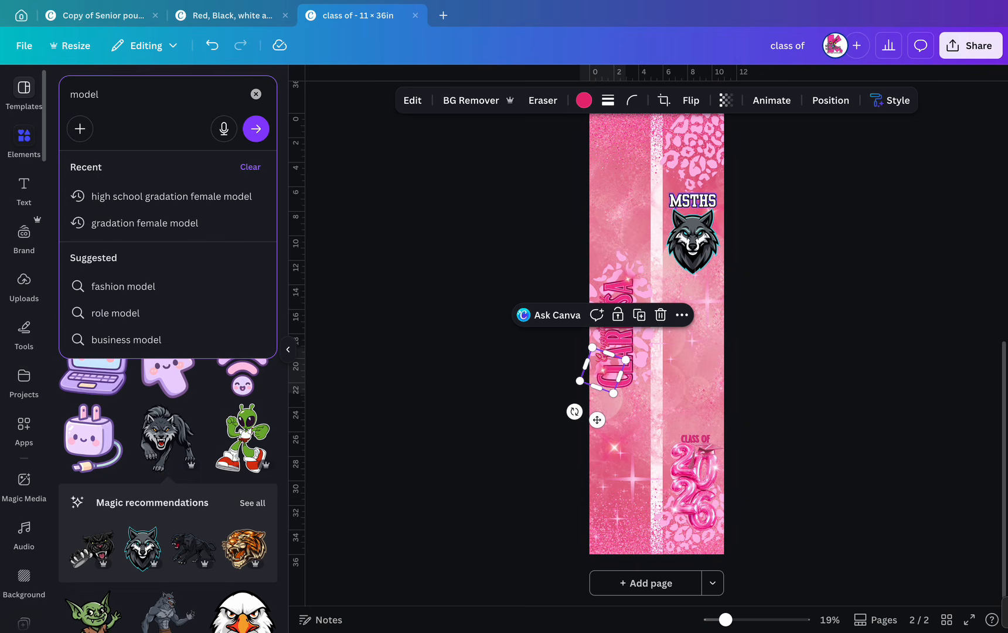
click(171, 195)
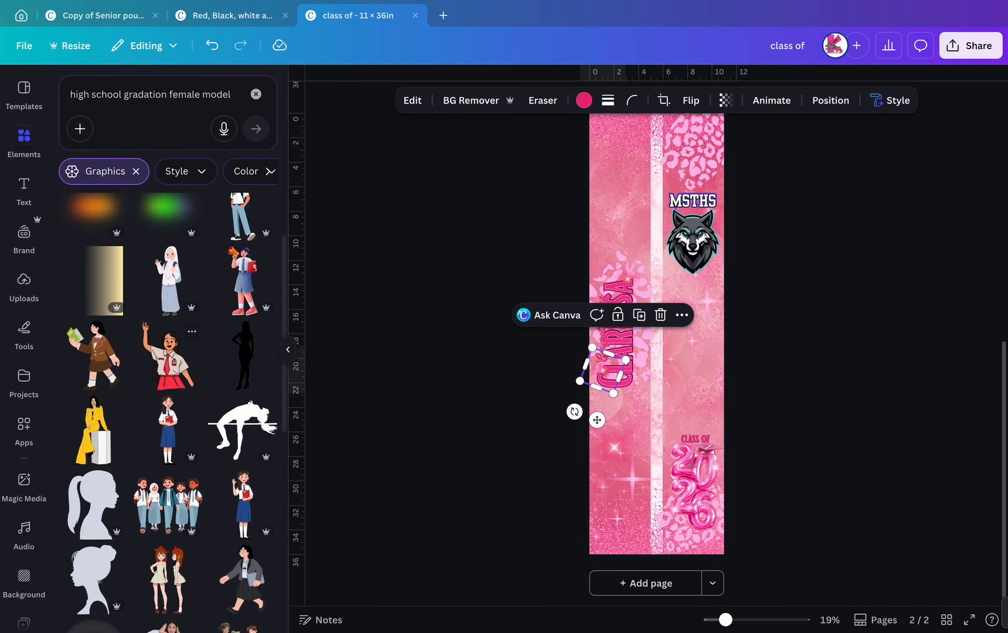
scroll(168, 410, down, 5)
scroll(168, 352, down, 3)
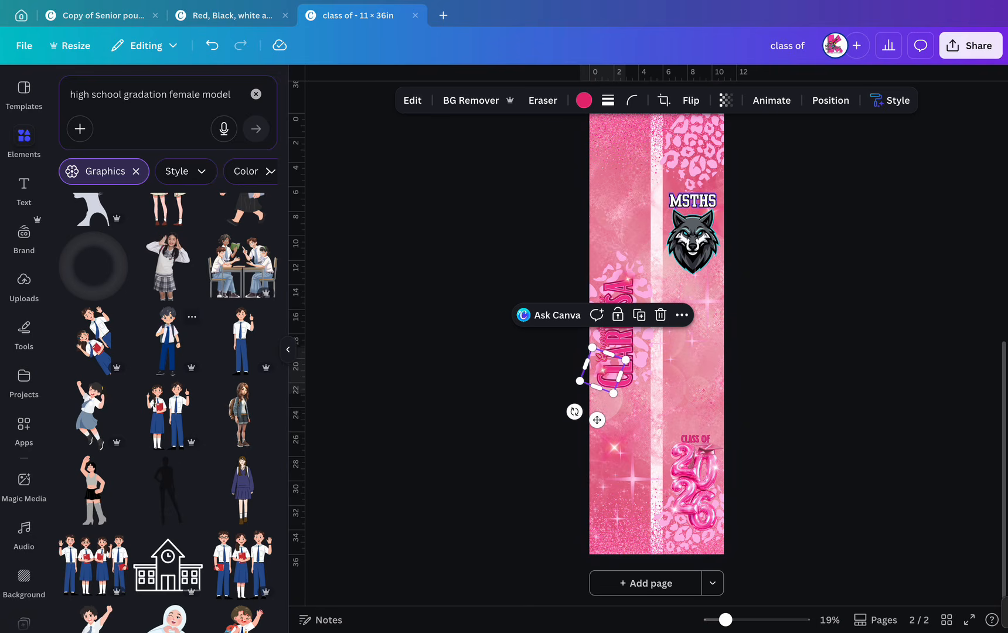
scroll(168, 316, down, 3)
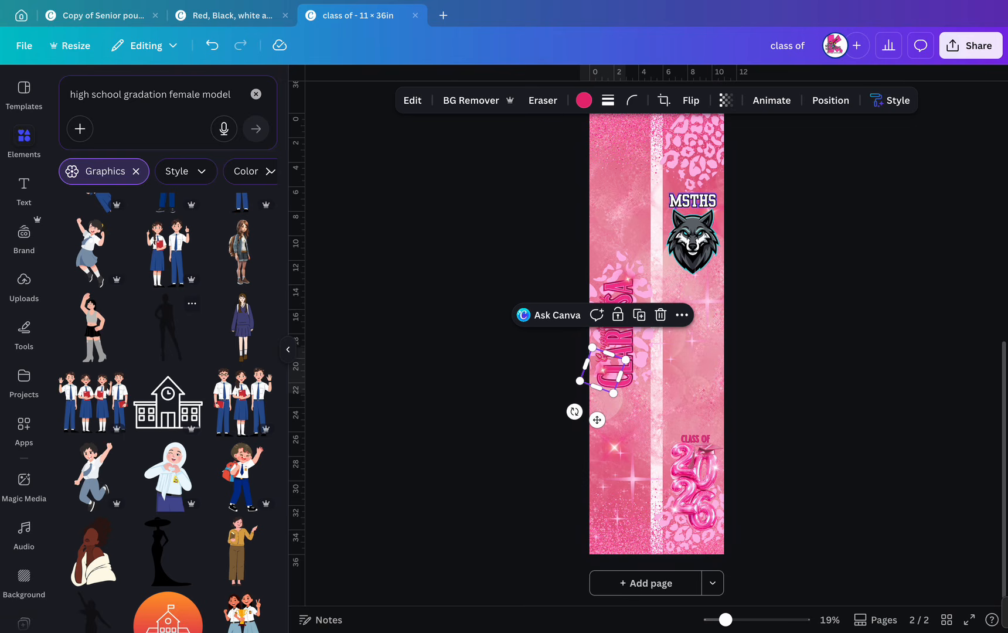
Limit the search results to photos and look through them for a picture of a female graduate.
click(135, 171)
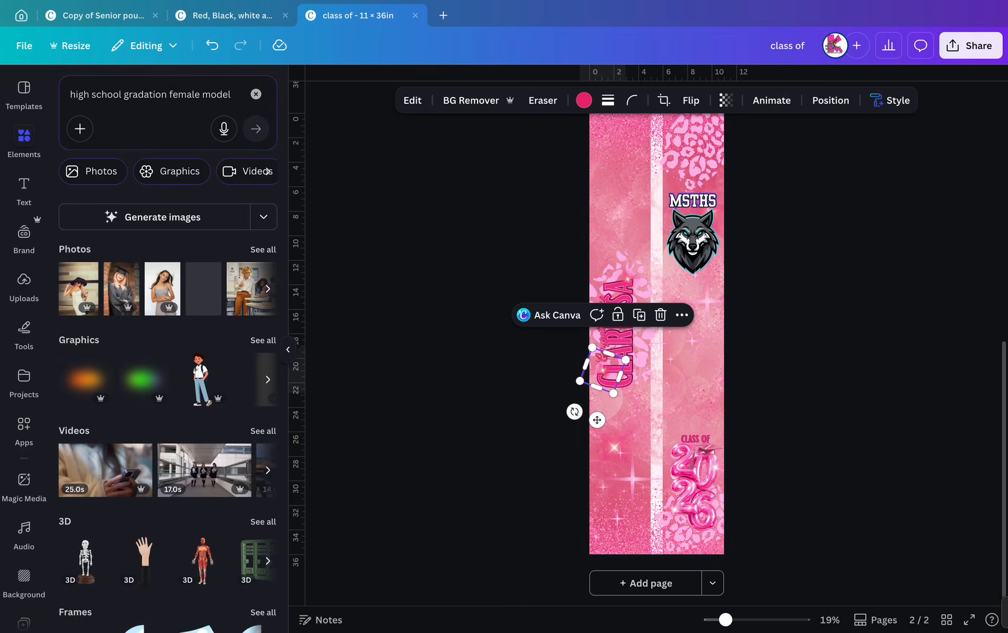
click(93, 171)
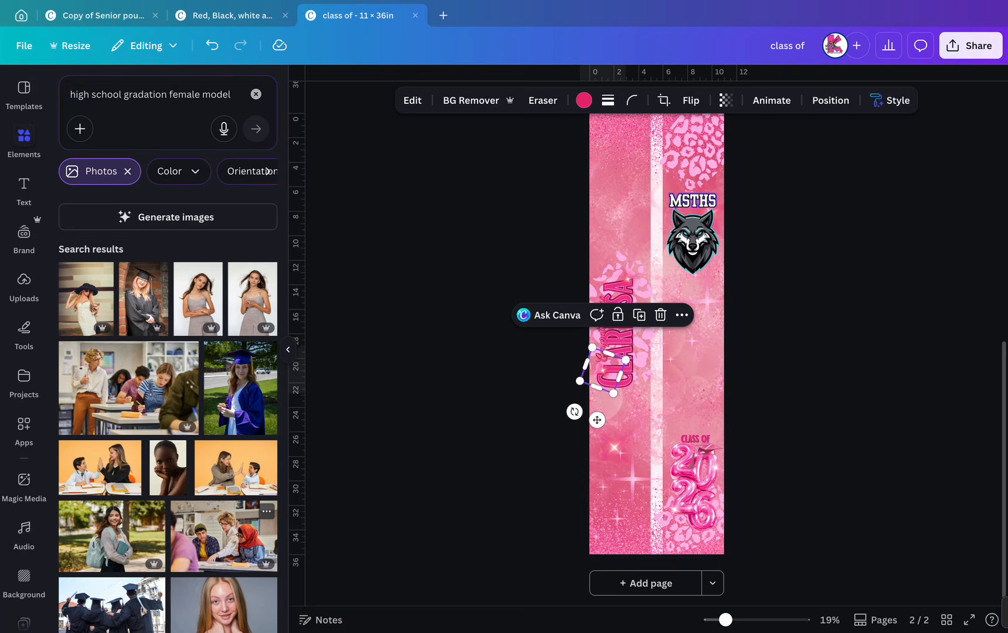
scroll(217, 515, down, 3)
scroll(193, 527, down, 3)
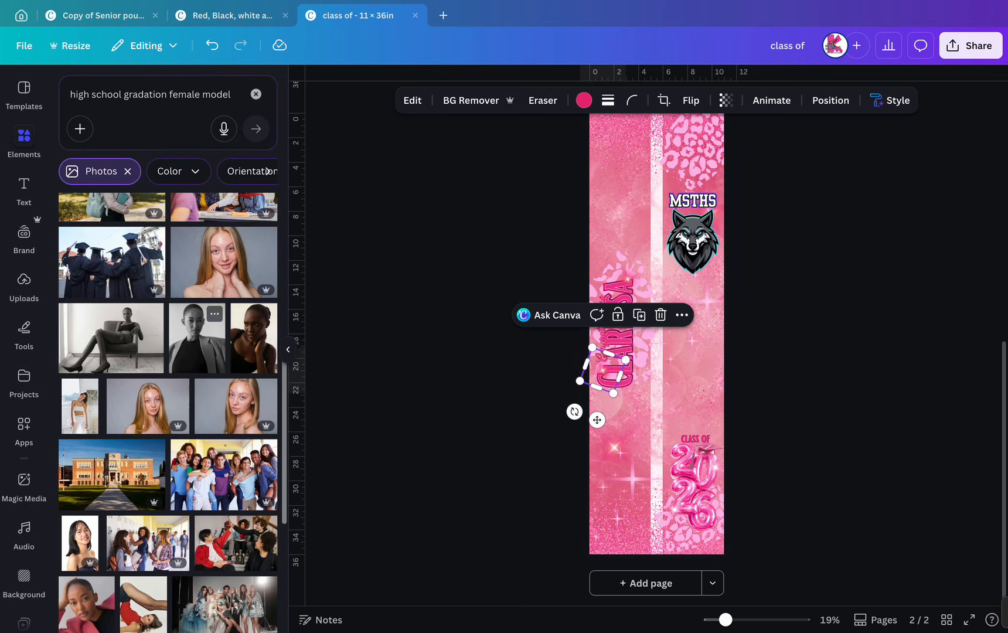
scroll(176, 527, down, 3)
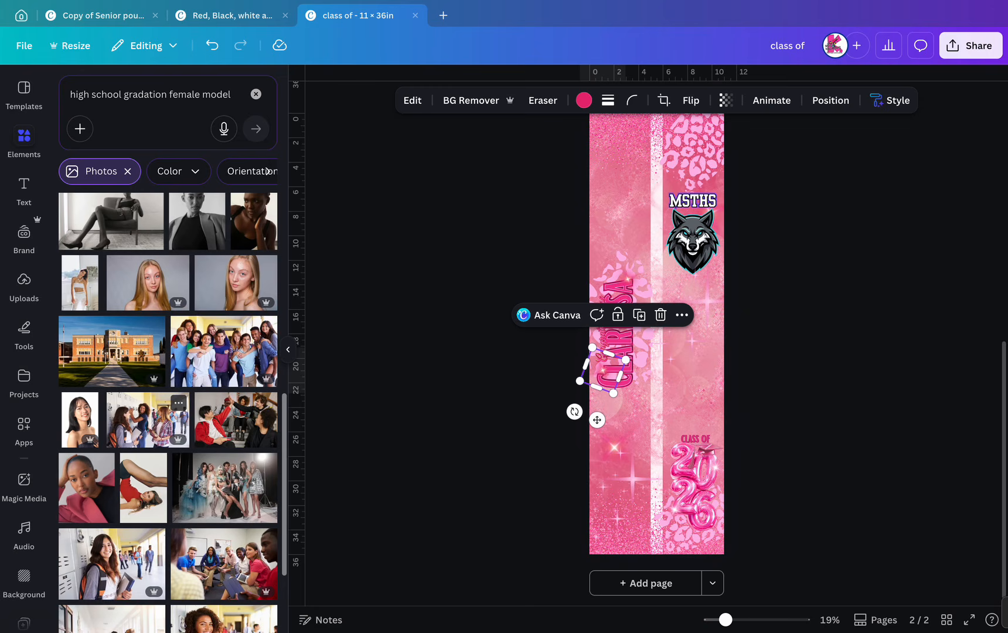
scroll(168, 410, down, 2)
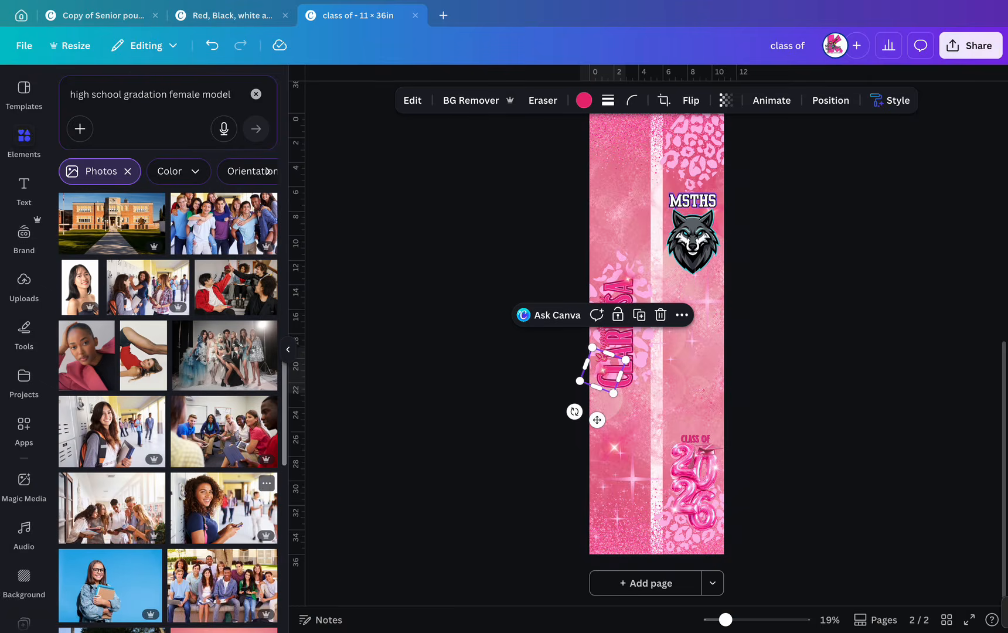
scroll(168, 410, down, 5)
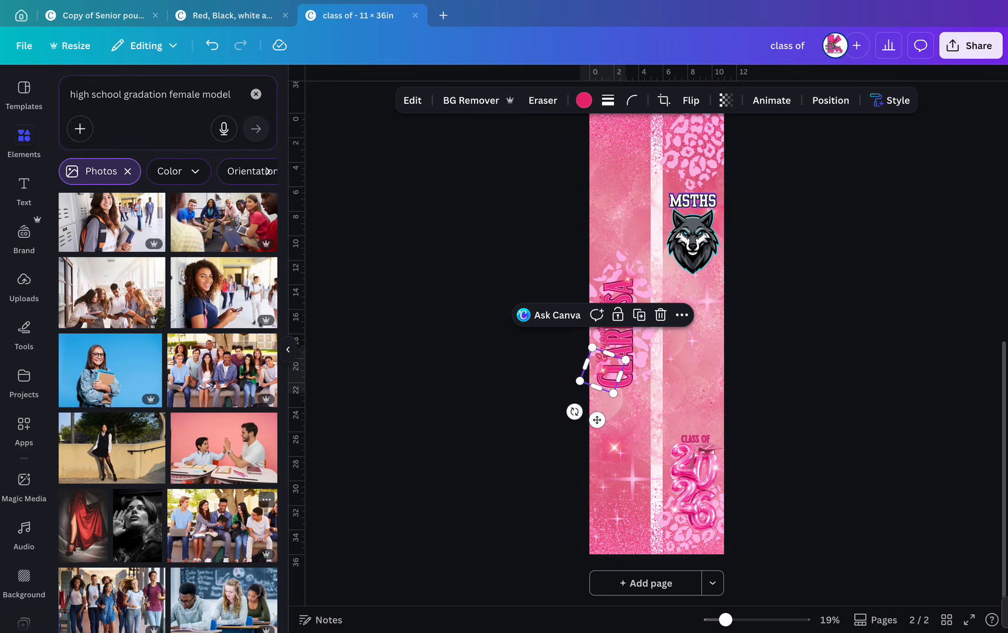
scroll(223, 516, down, 3)
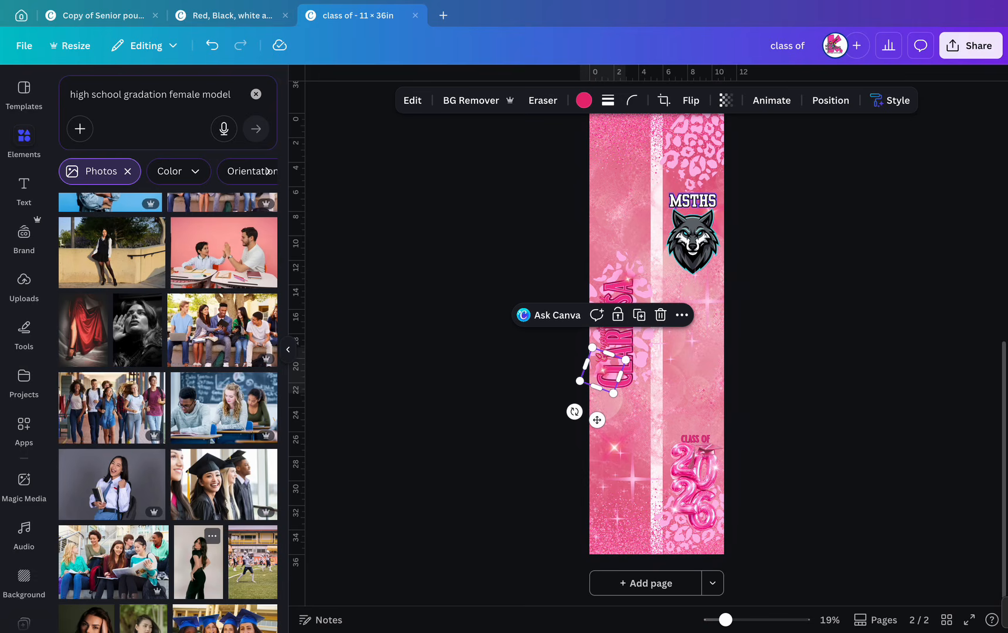
scroll(199, 545, down, 3)
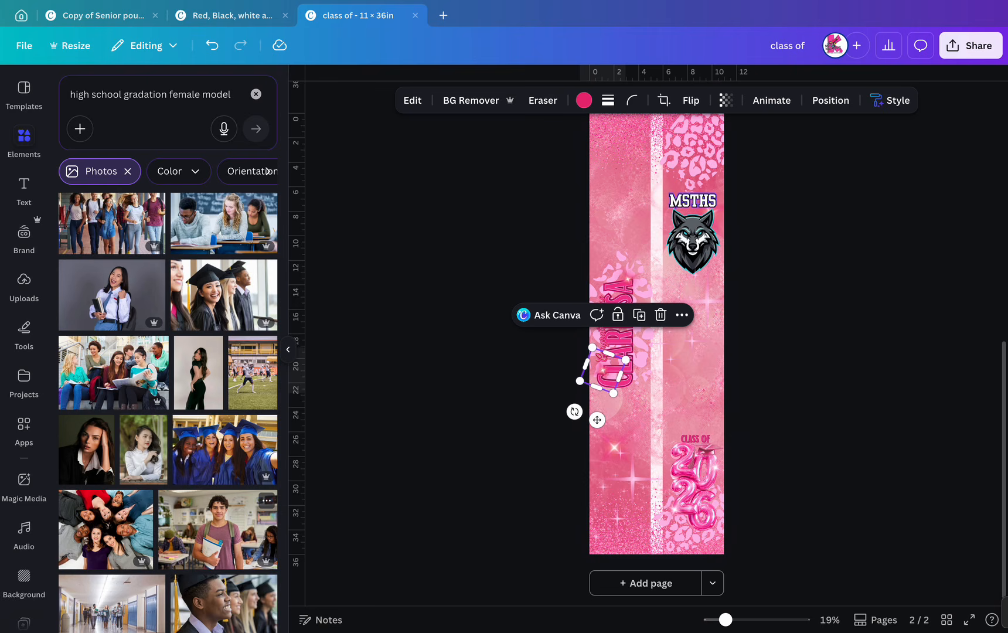
scroll(234, 545, down, 2)
scroll(246, 528, down, 3)
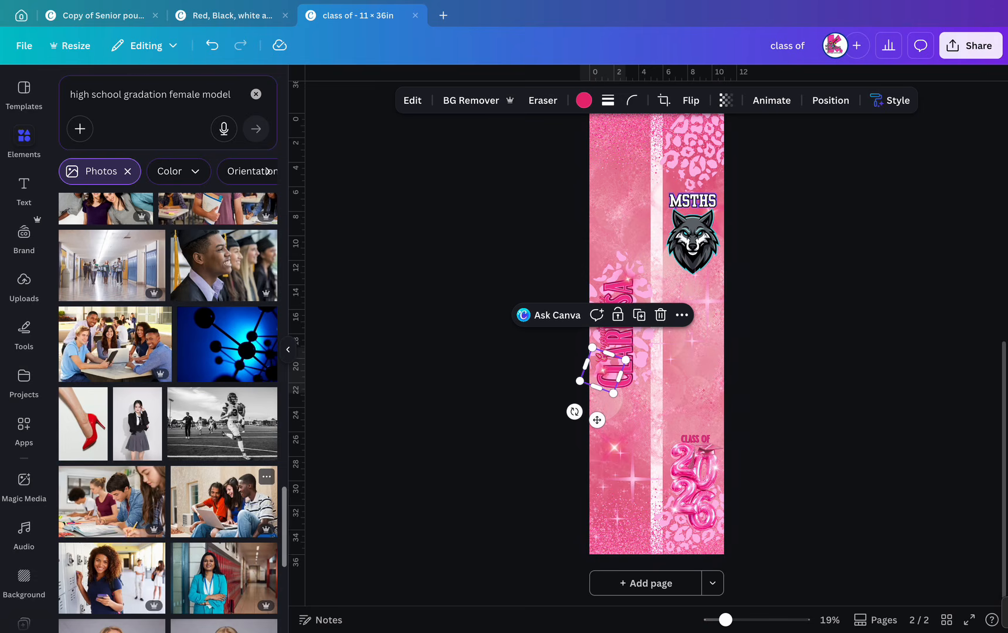
scroll(222, 498, down, 3)
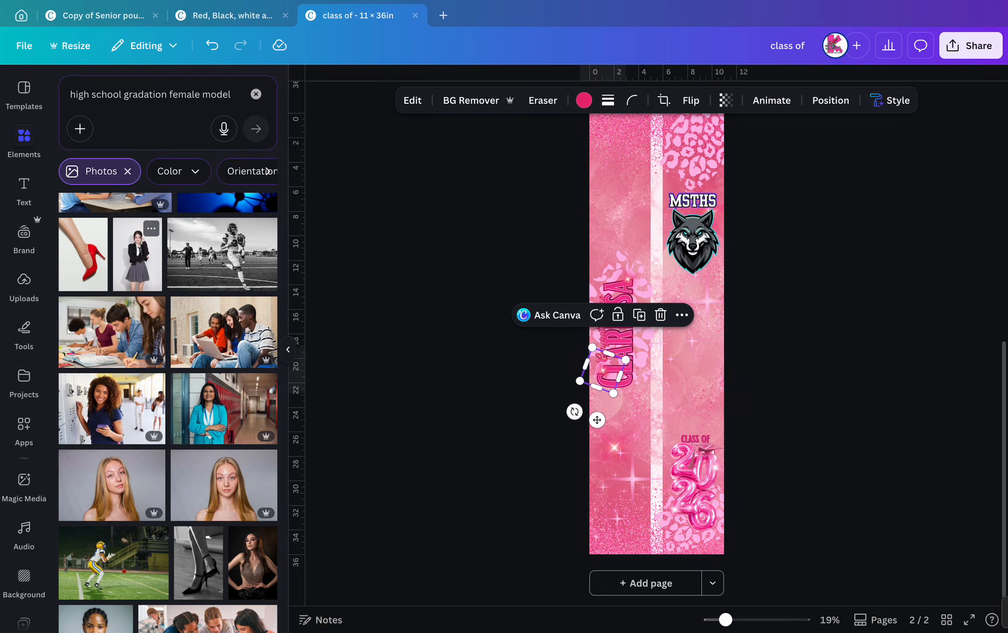
scroll(176, 410, down, 4)
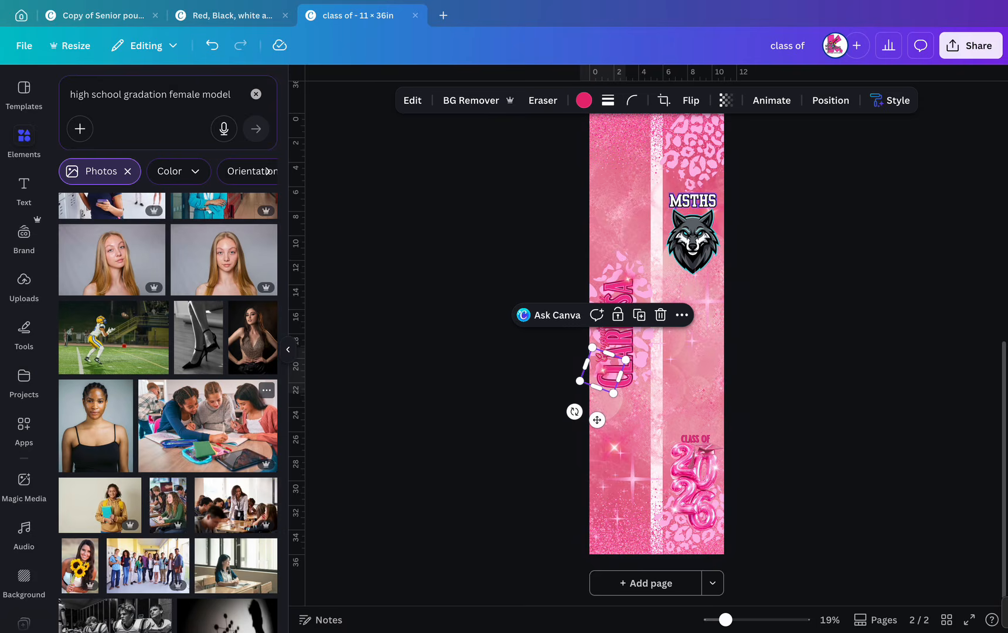
scroll(168, 410, down, 12)
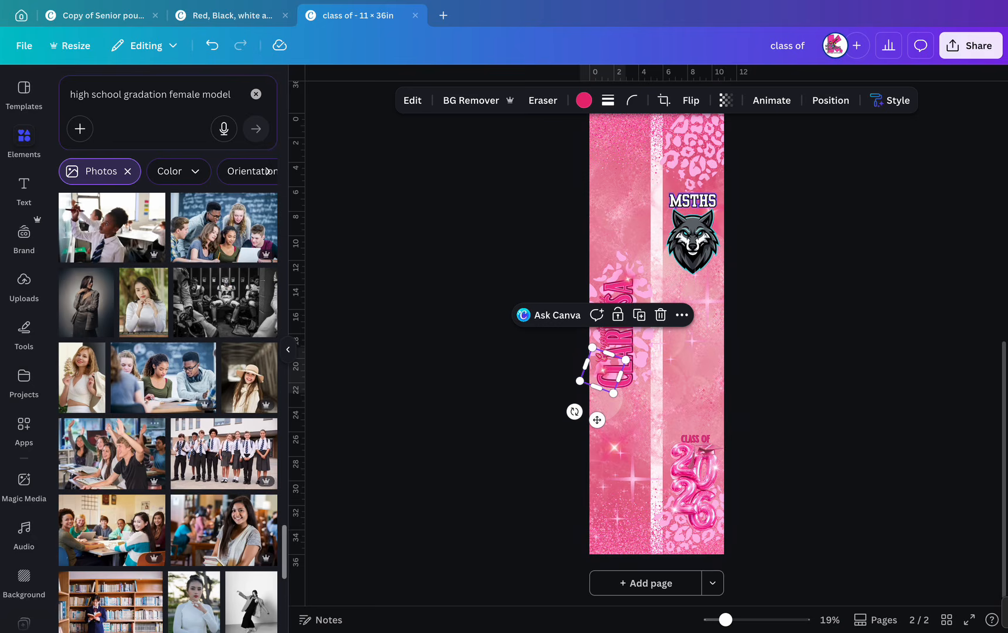
scroll(152, 381, down, 4)
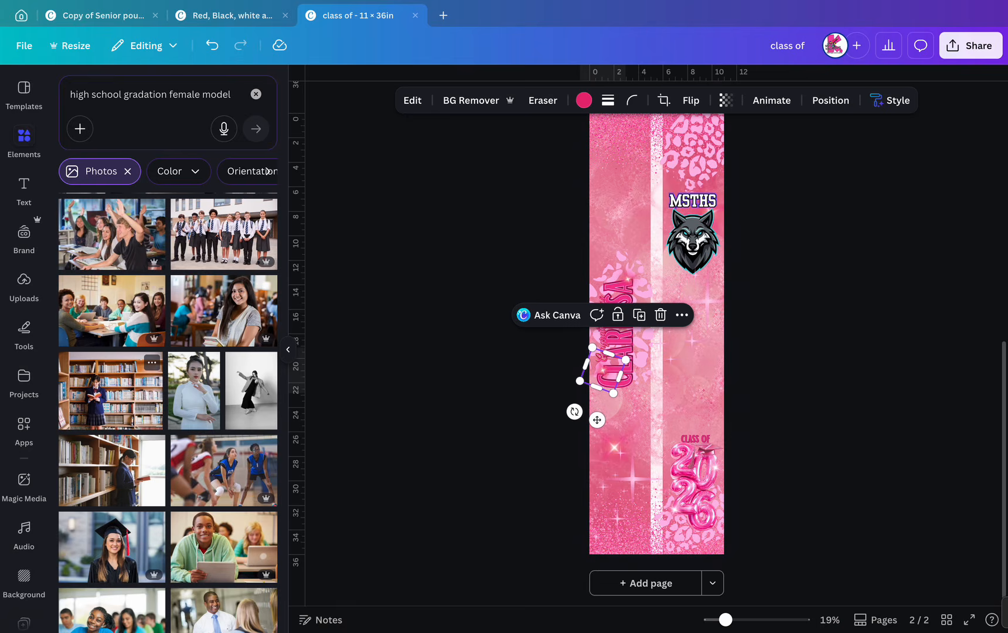
scroll(118, 404, down, 3)
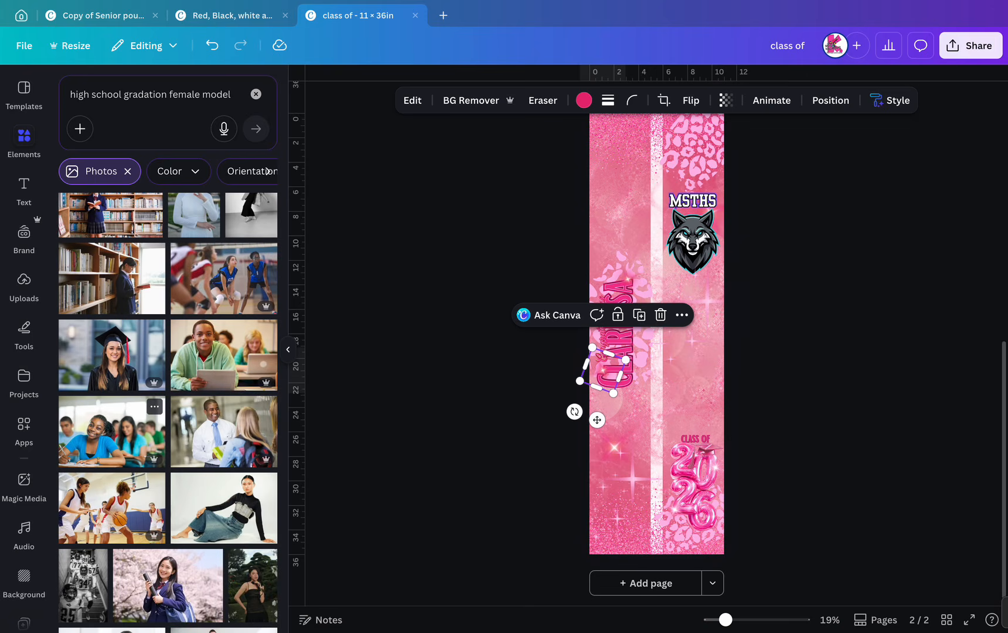
scroll(117, 421, down, 3)
scroll(172, 410, down, 3)
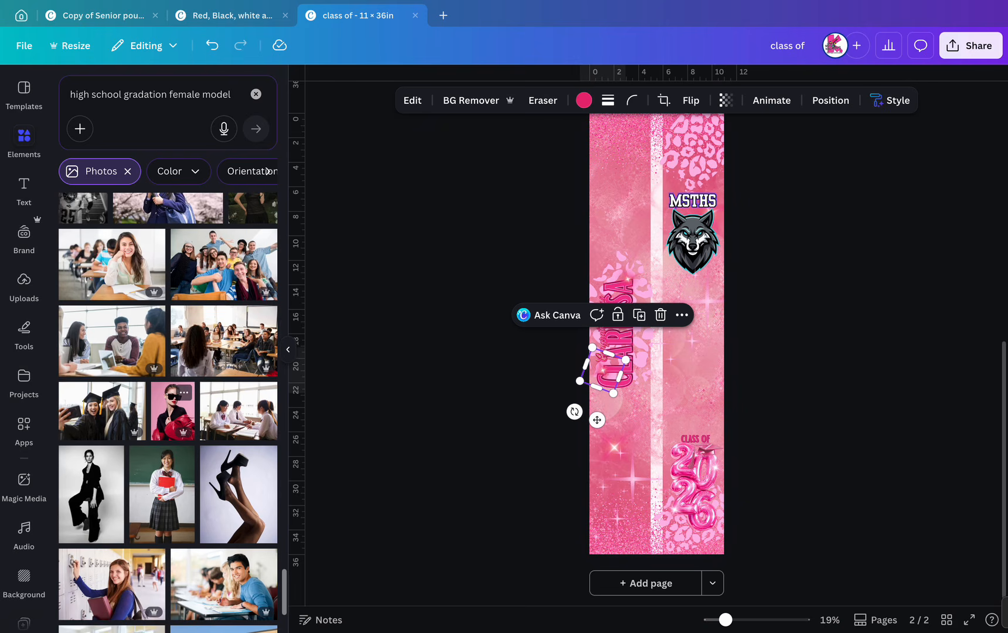
scroll(168, 410, down, 3)
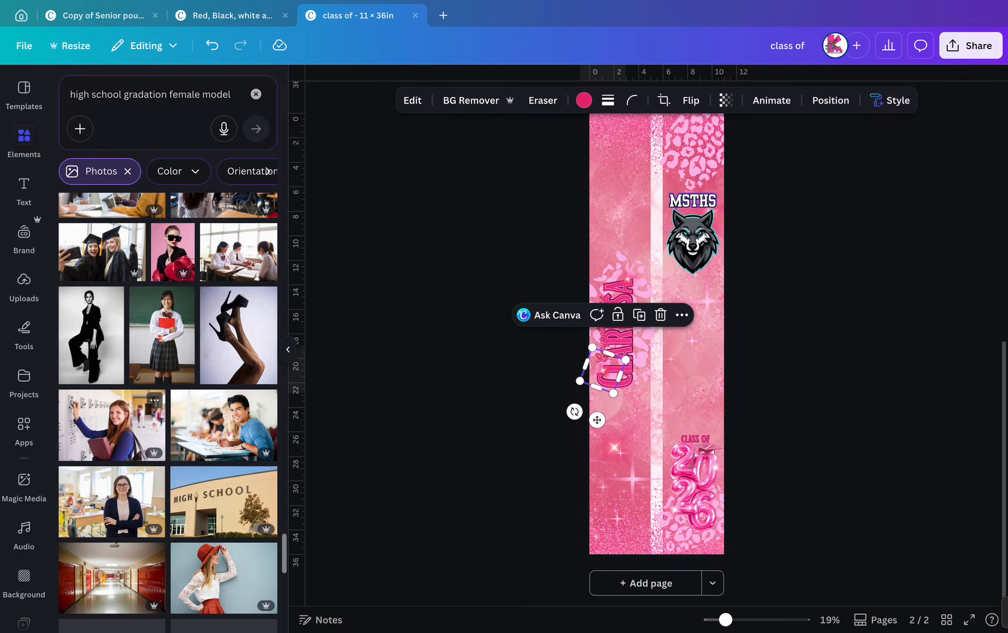
scroll(168, 410, down, 3)
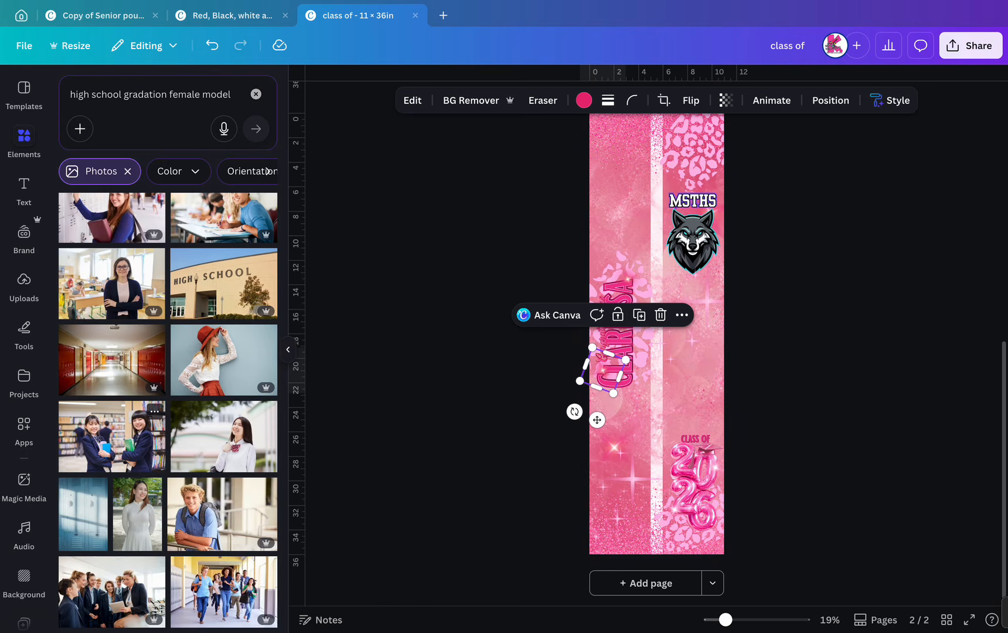
scroll(153, 411, down, 3)
scroll(153, 410, down, 3)
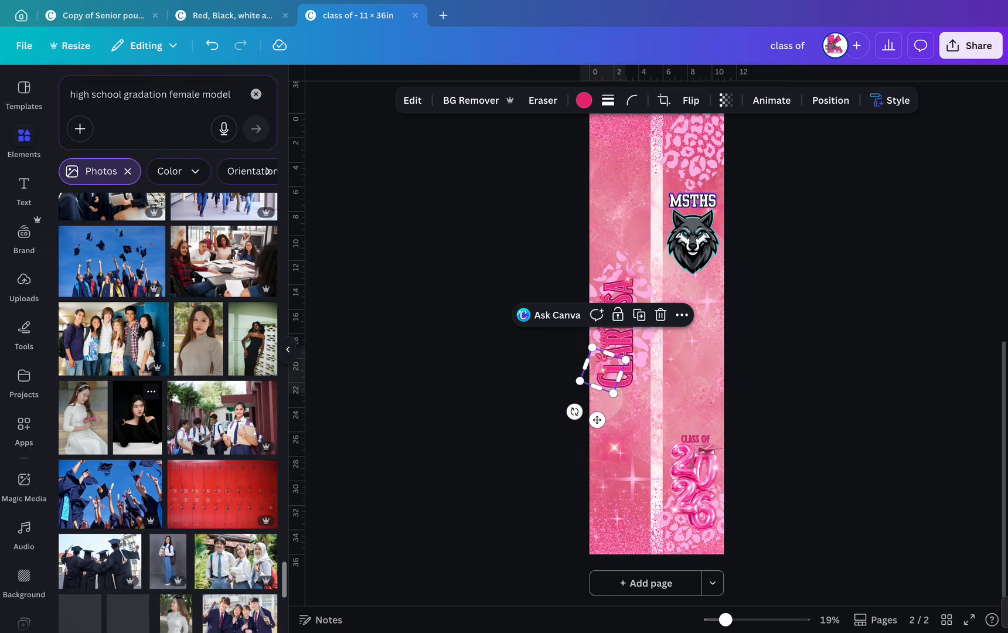
Look through the "high school gradation female model" photo results for a suitable senior portrait for the stole design.
scroll(168, 410, down, 3)
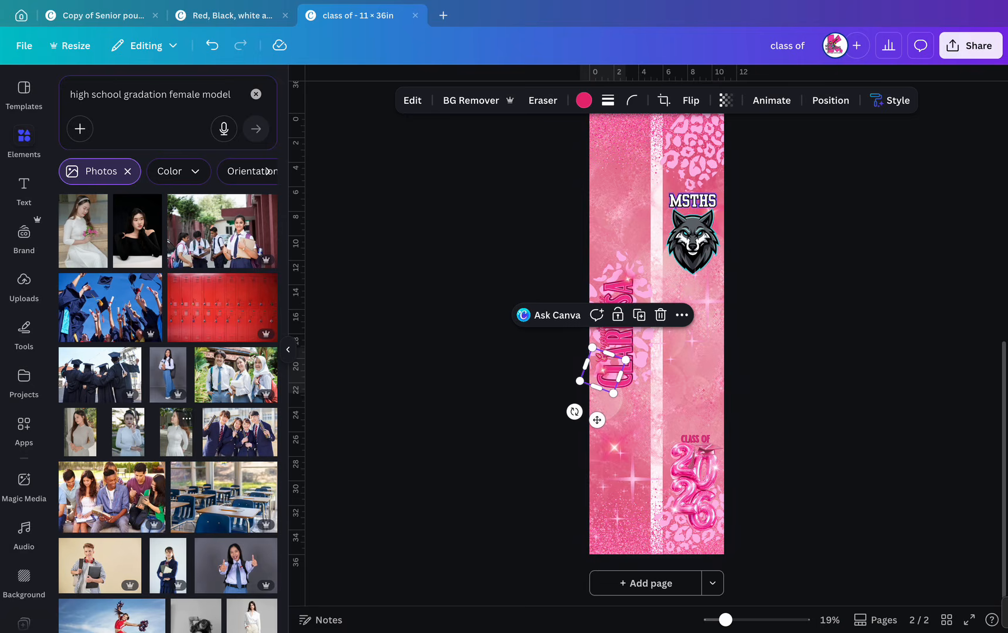
scroll(154, 410, down, 3)
scroll(153, 410, down, 3)
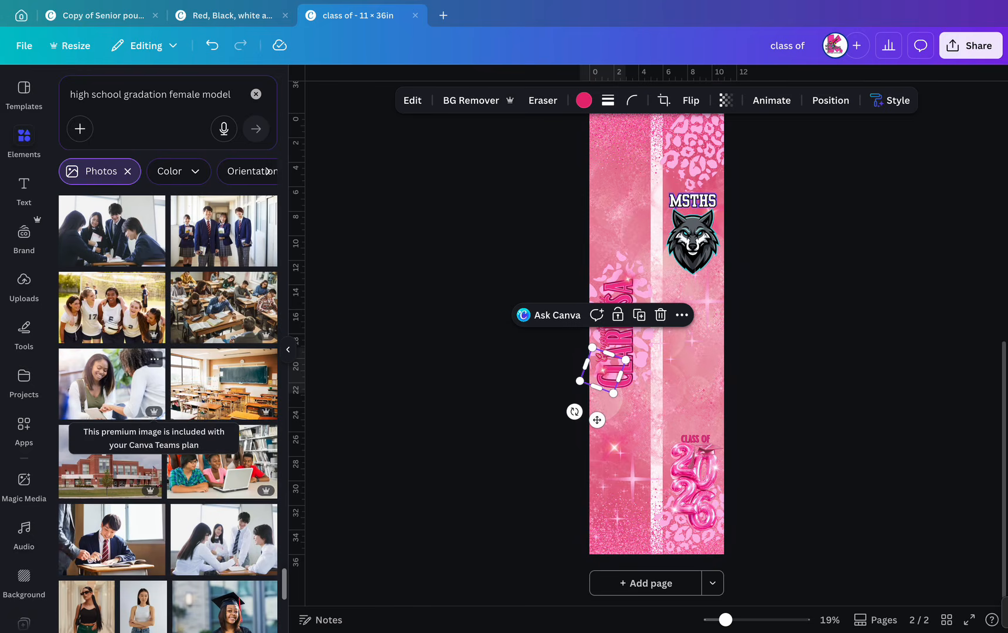
scroll(153, 410, up, 3)
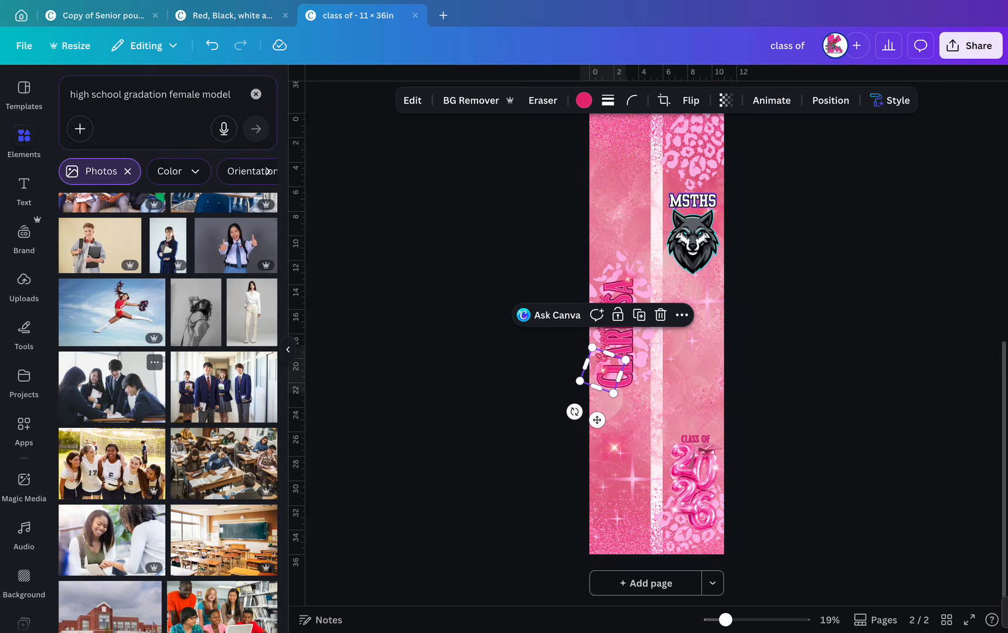
scroll(154, 410, down, 5)
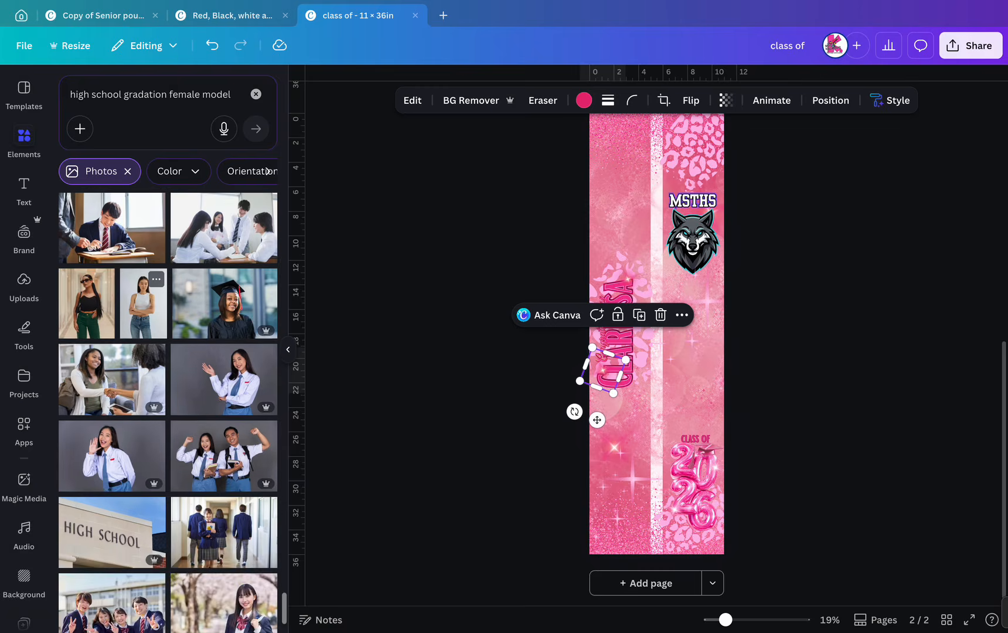
scroll(168, 410, down, 2)
scroll(168, 410, down, 3)
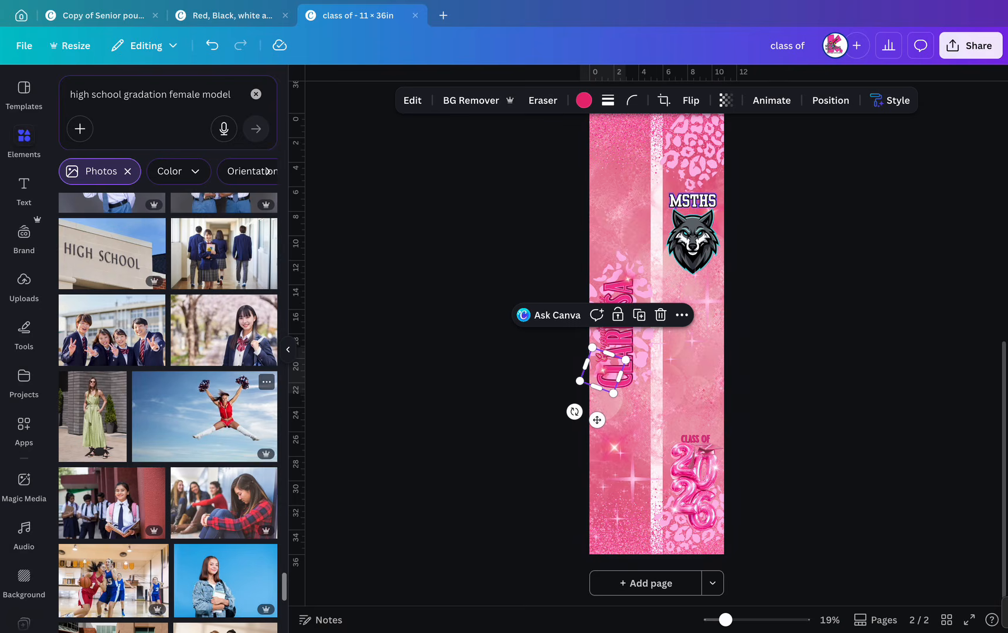
scroll(153, 422, down, 3)
scroll(154, 421, down, 4)
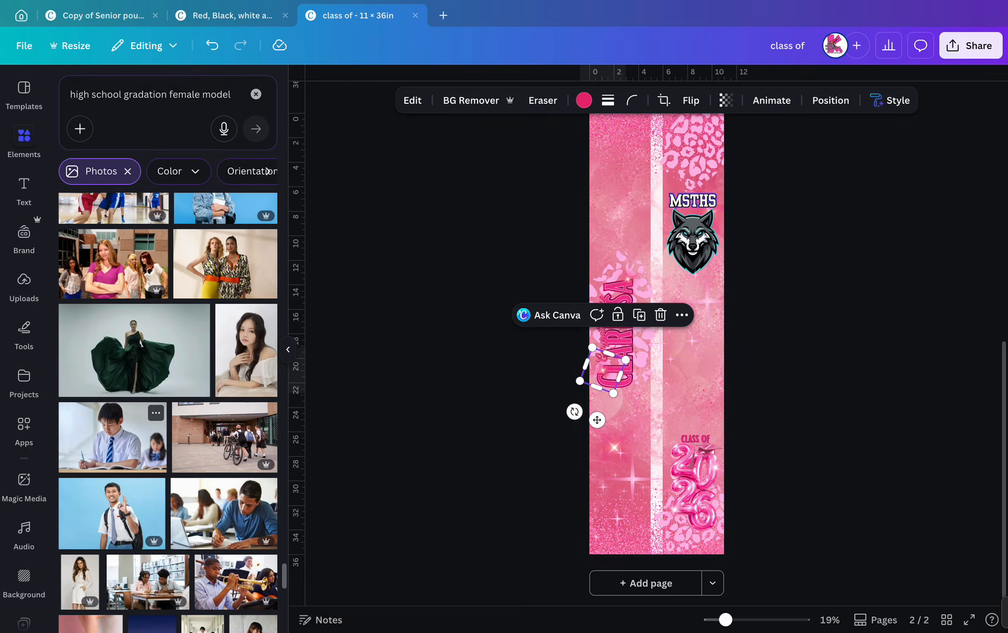
scroll(153, 410, down, 4)
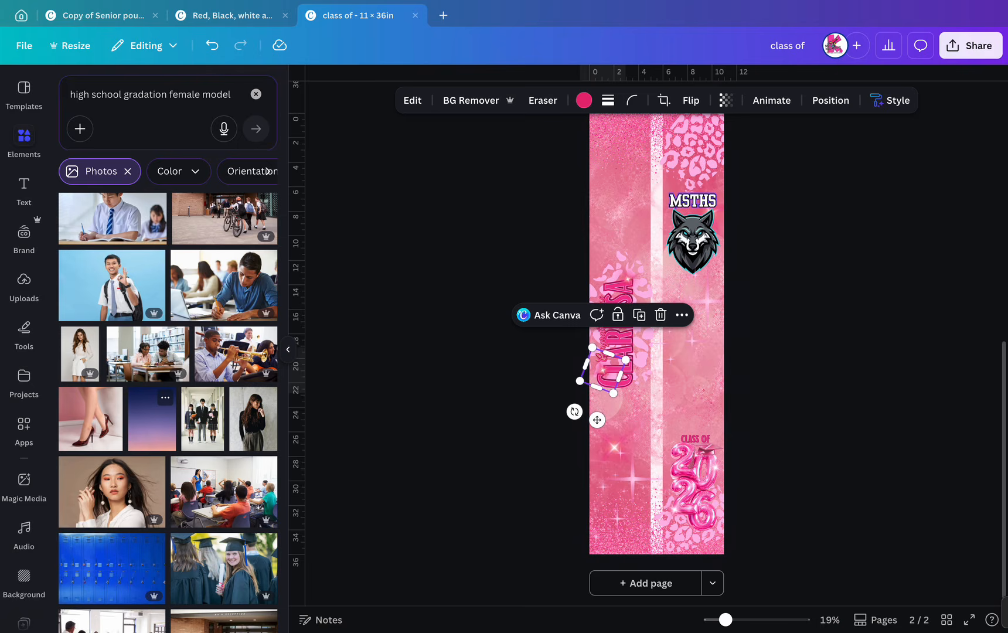
scroll(153, 410, down, 4)
scroll(153, 410, down, 4)
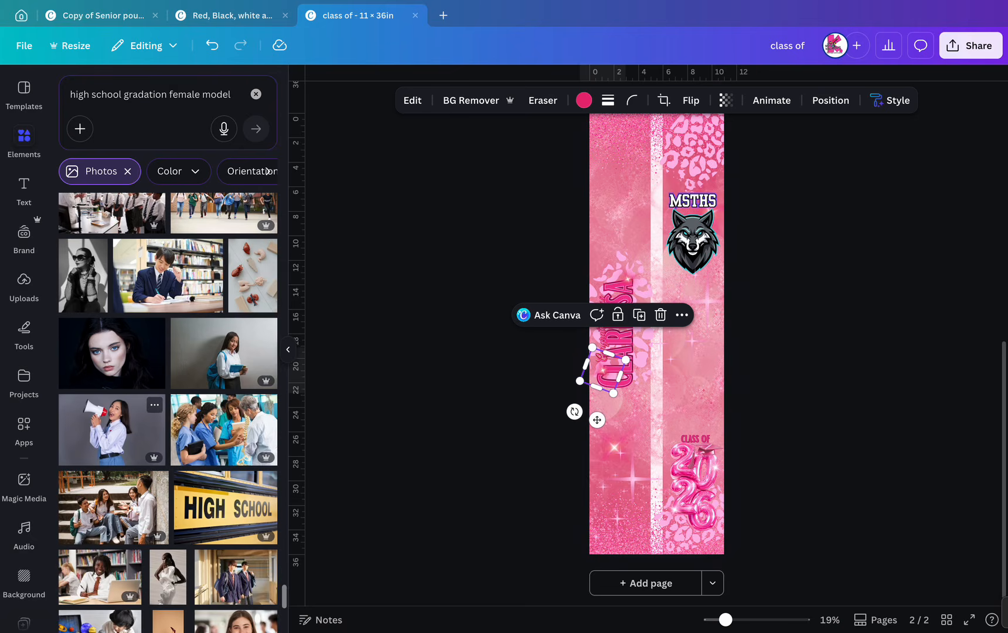
scroll(153, 410, down, 4)
scroll(154, 410, down, 4)
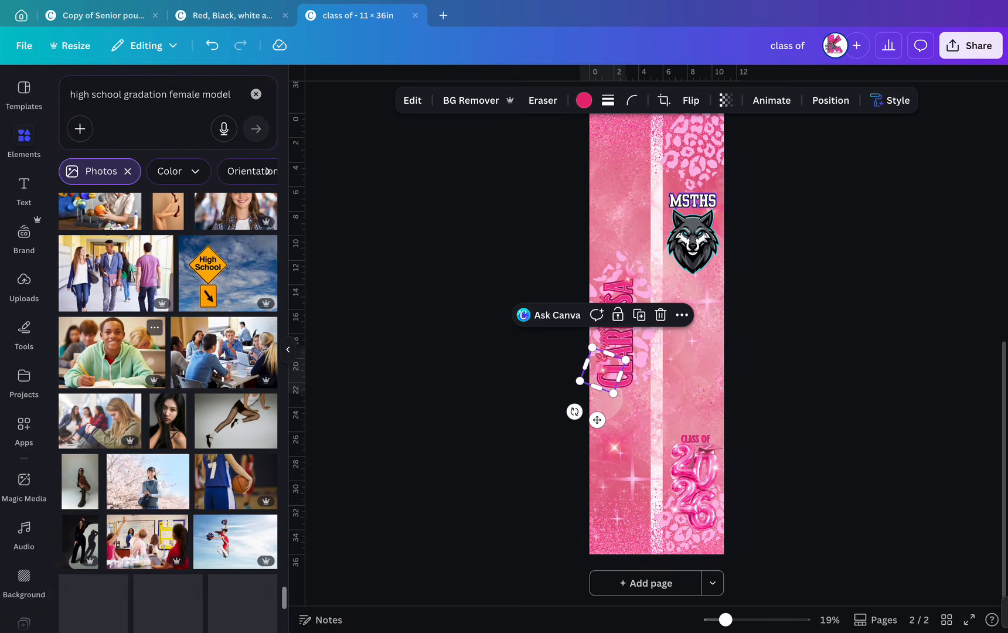
scroll(153, 410, down, 4)
scroll(154, 410, down, 12)
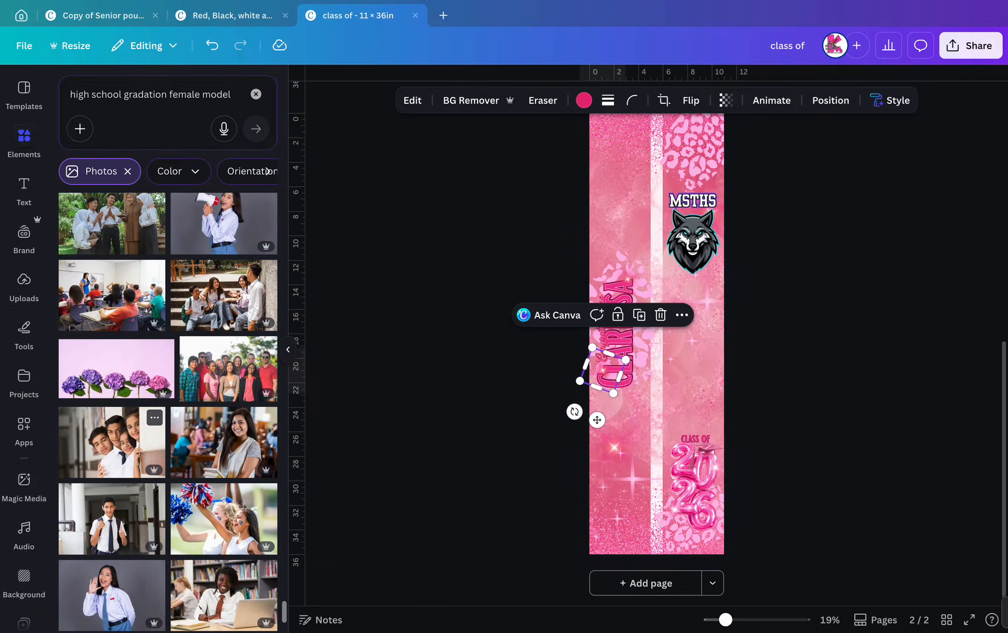
scroll(153, 410, down, 4)
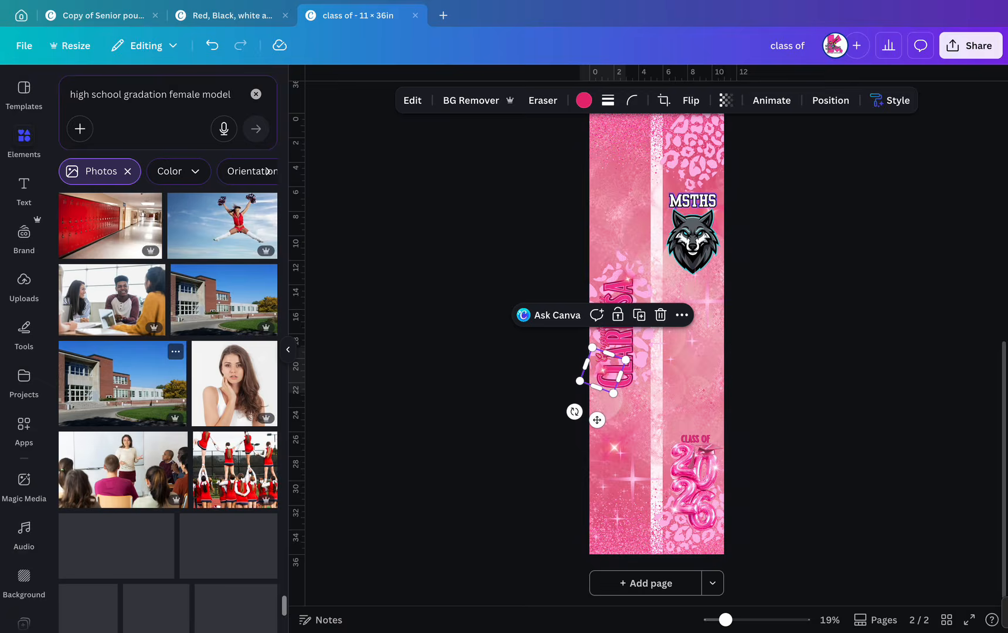
scroll(154, 410, down, 5)
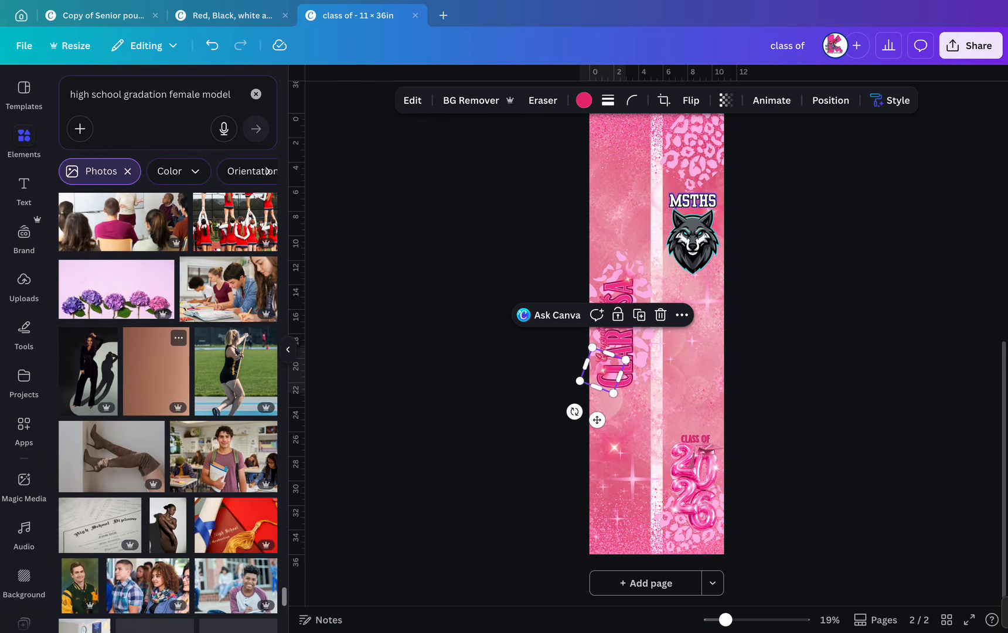
scroll(153, 410, down, 5)
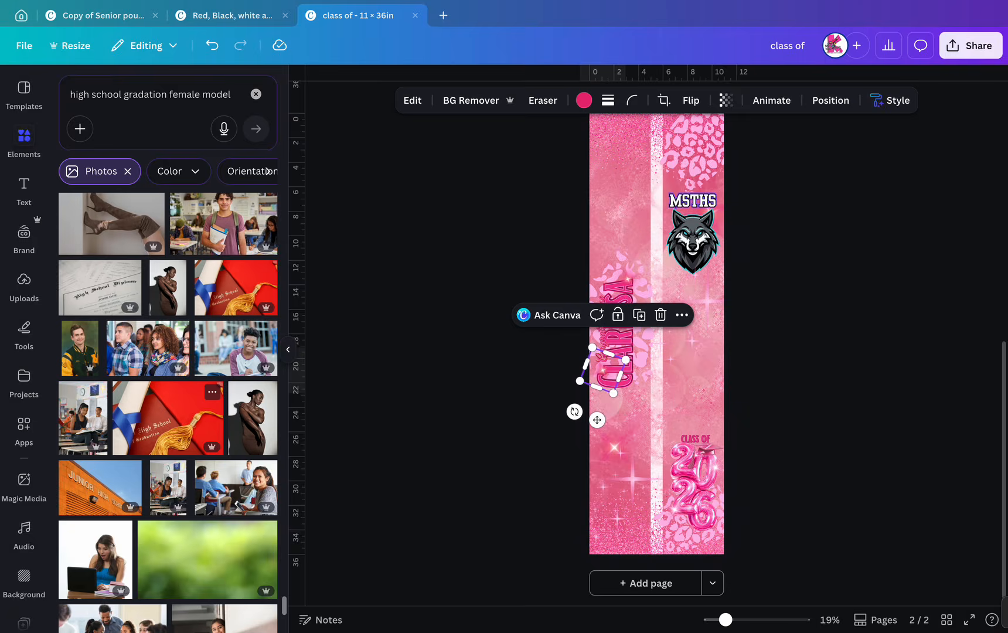
scroll(153, 410, down, 5)
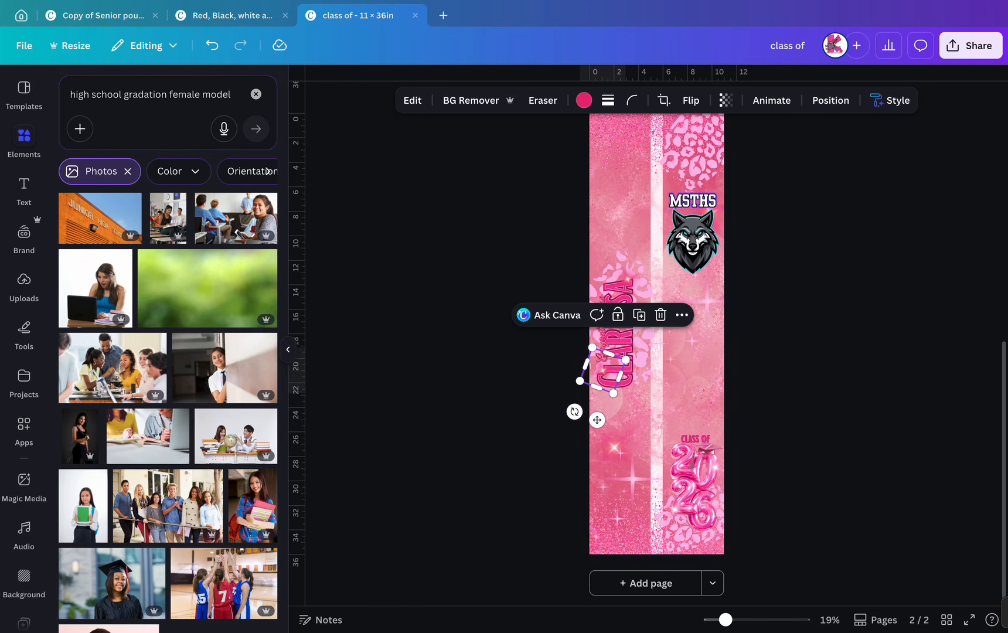
Switch to the Safari browser and open midjourney.com in place of the YouTube channel page.
mouse_move(237, 631)
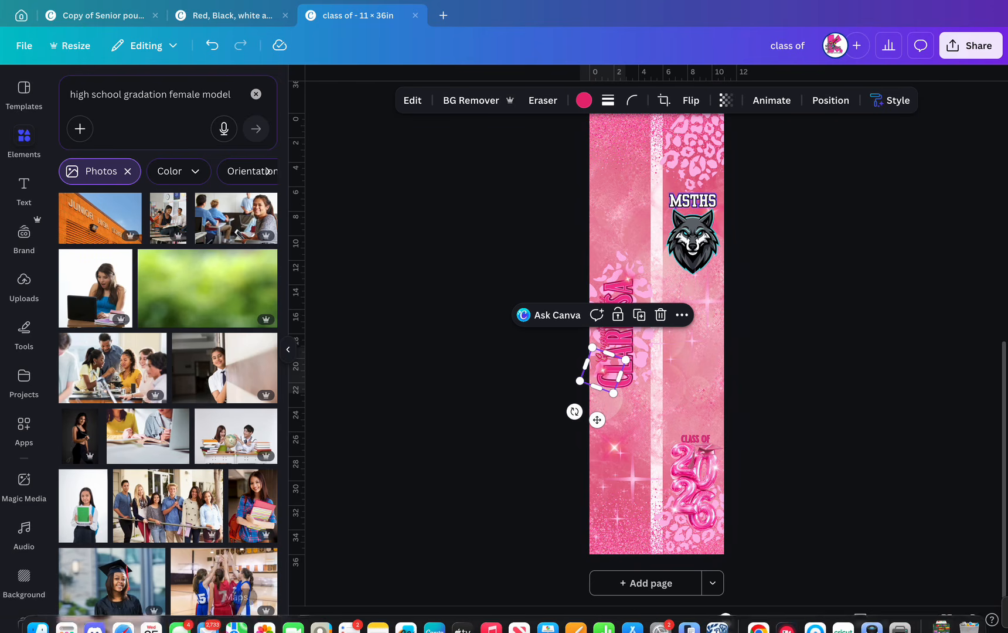
click(123, 611)
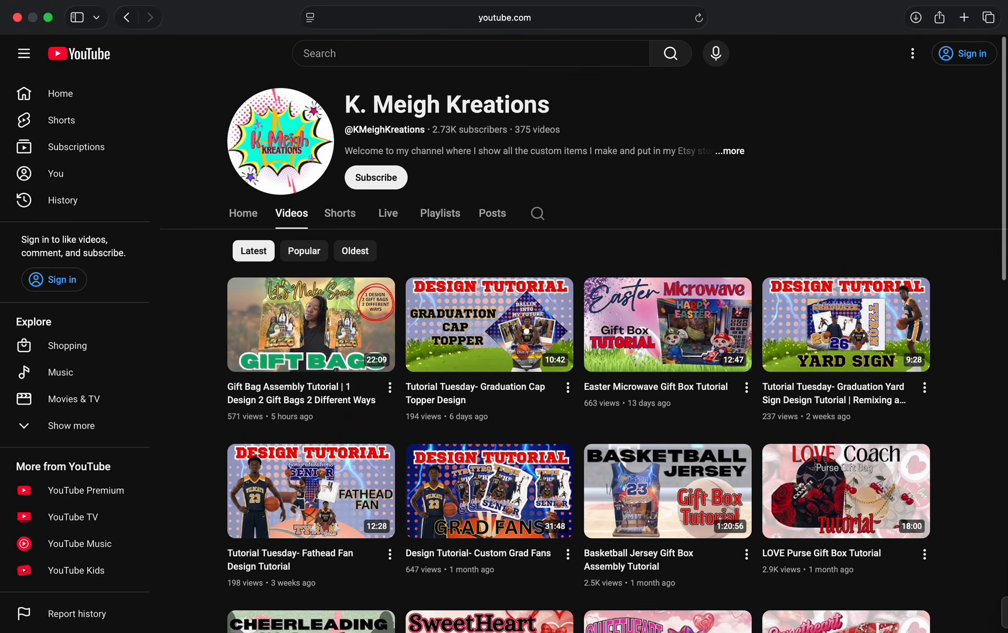
key(super+l)
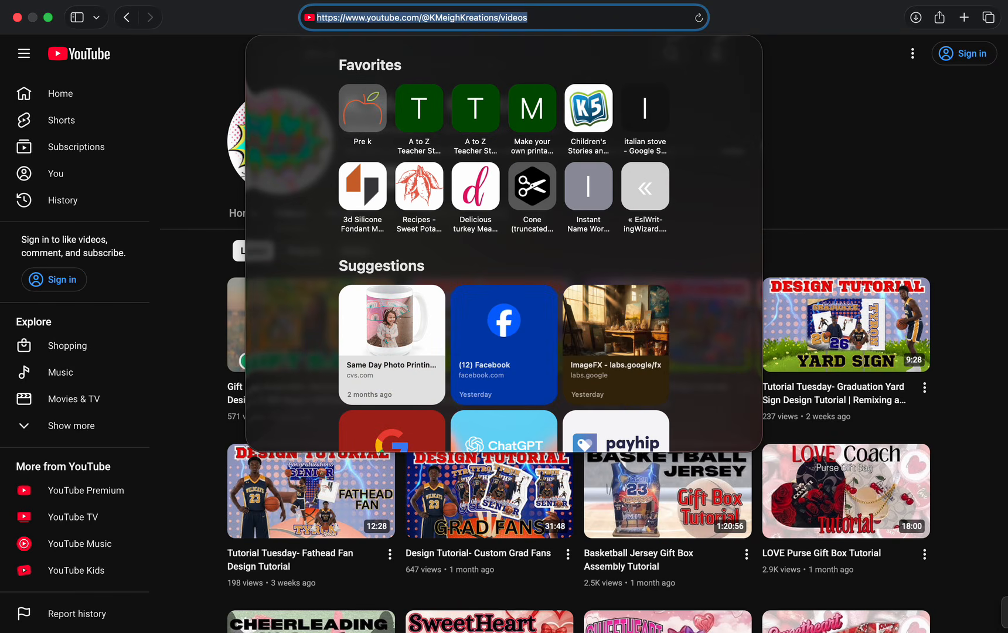
scroll(503, 243, down, 10)
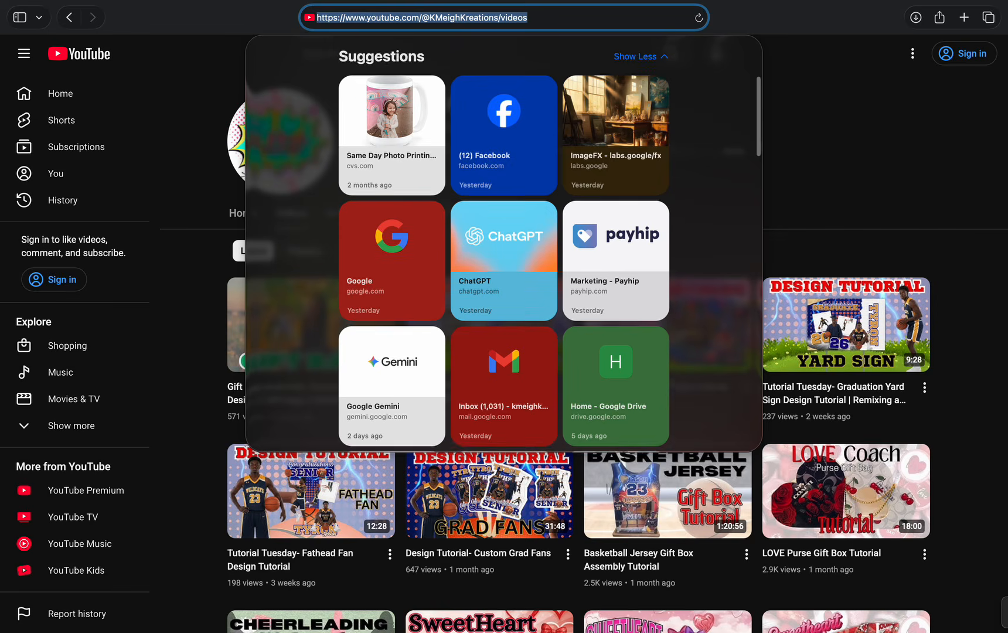
scroll(504, 243, down, 3)
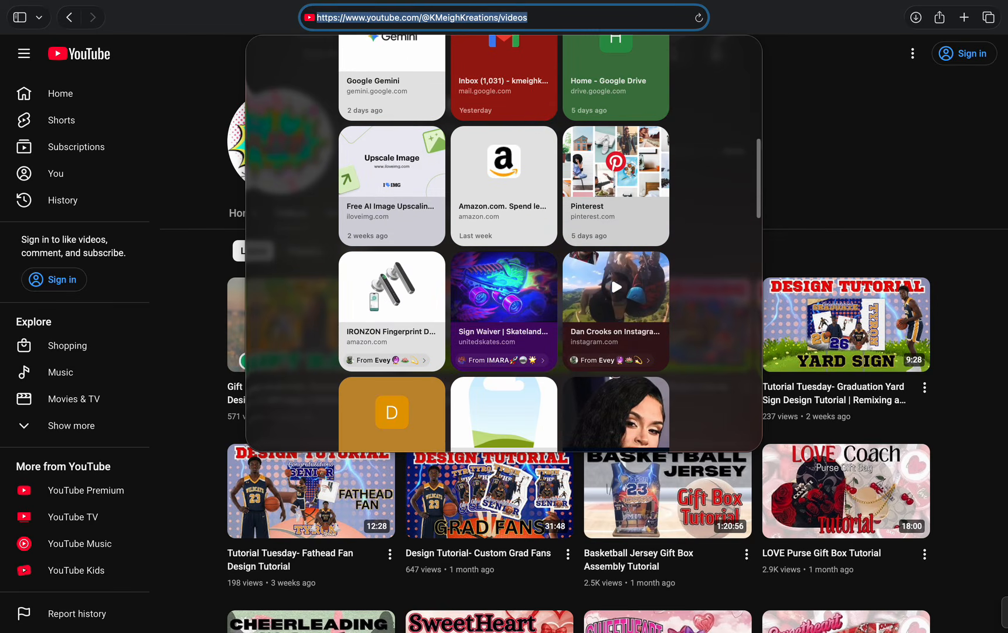
scroll(504, 244, up, 12)
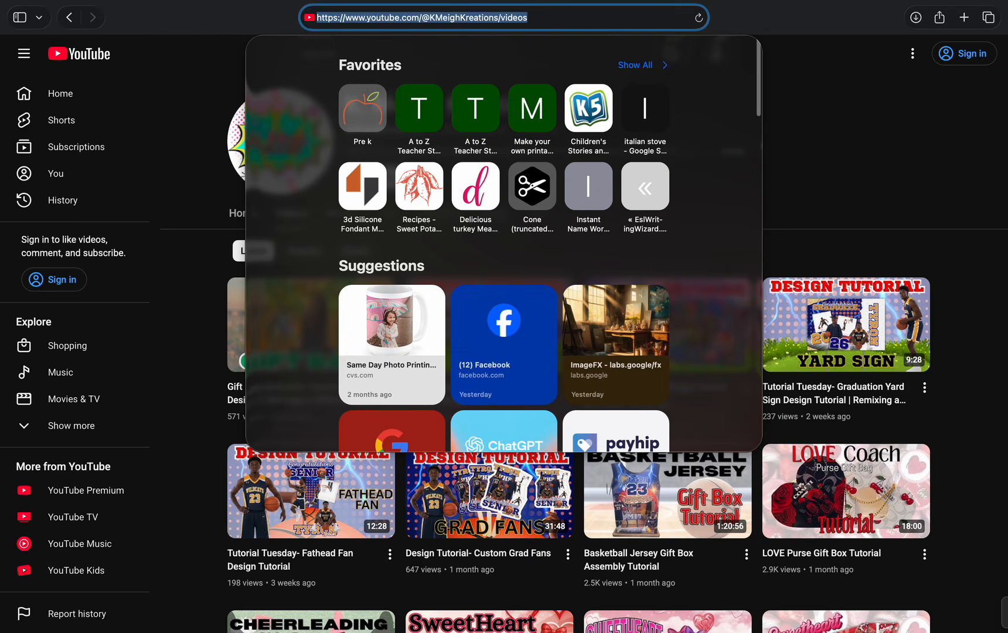
text(midjourney.com)
key(Return)
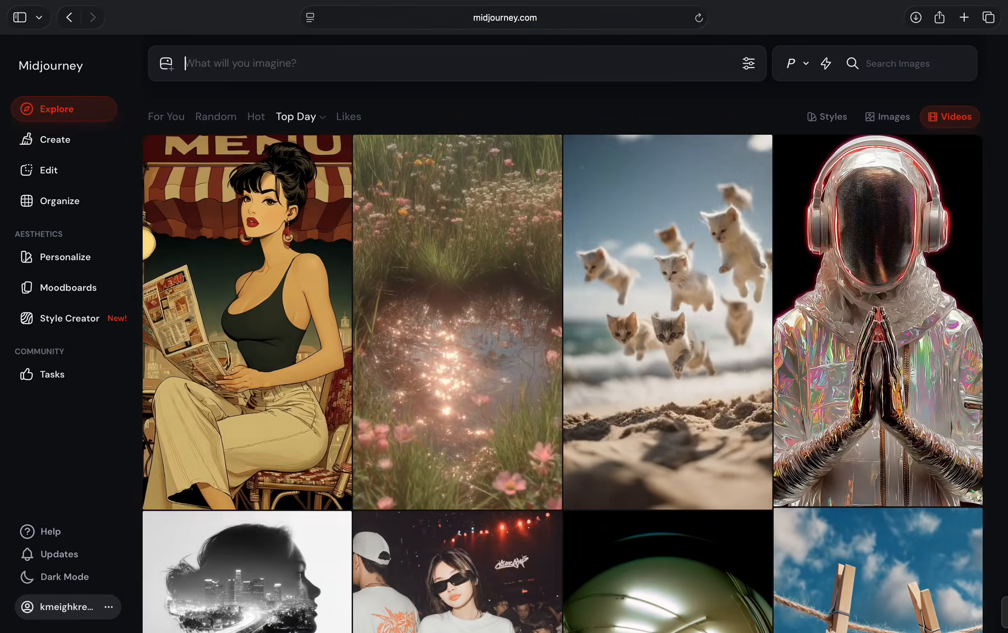
Find the Feb 18, 2026 red-jacket hiphop dancer variation among the past creations and reuse its prompt.
click(55, 140)
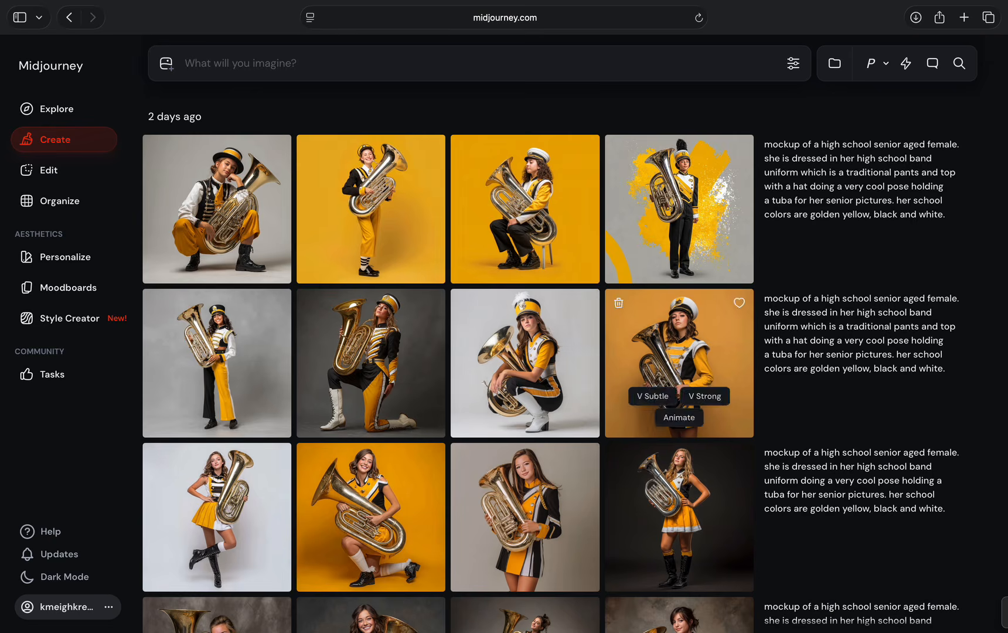
scroll(679, 352, down, 15)
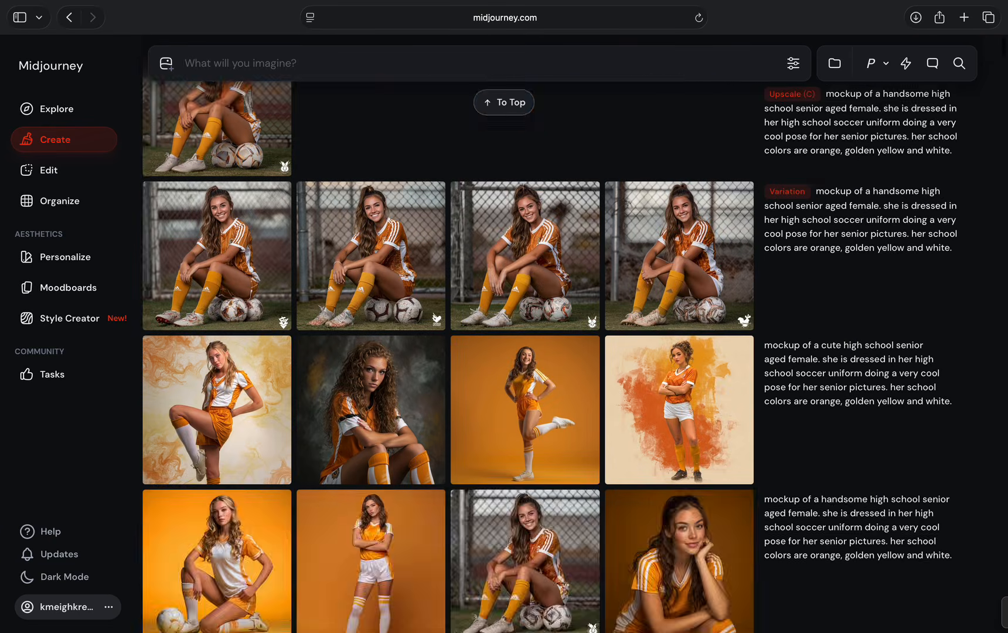
scroll(562, 355, down, 20)
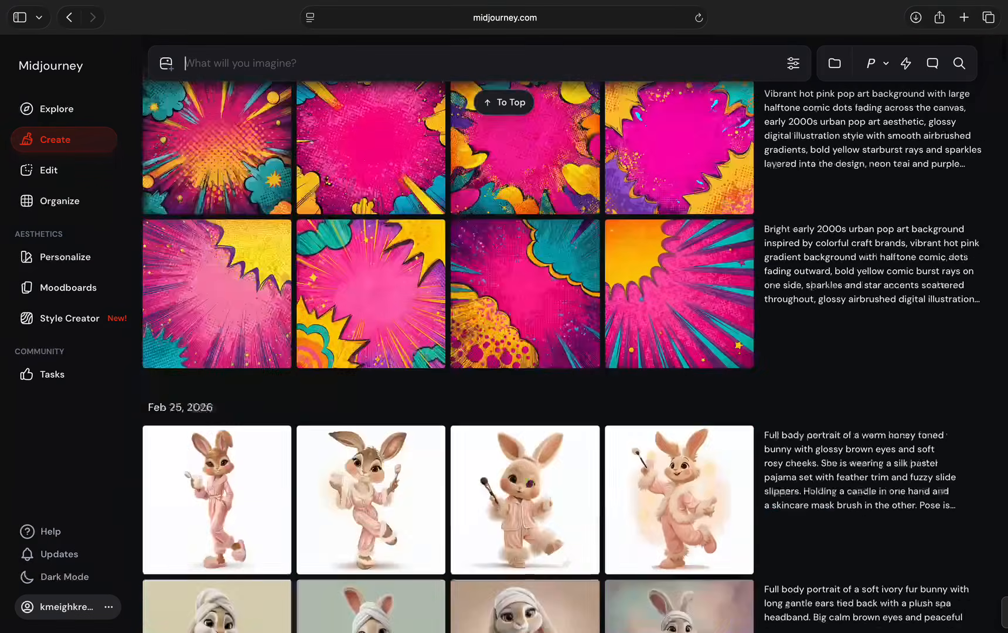
scroll(561, 354, down, 20)
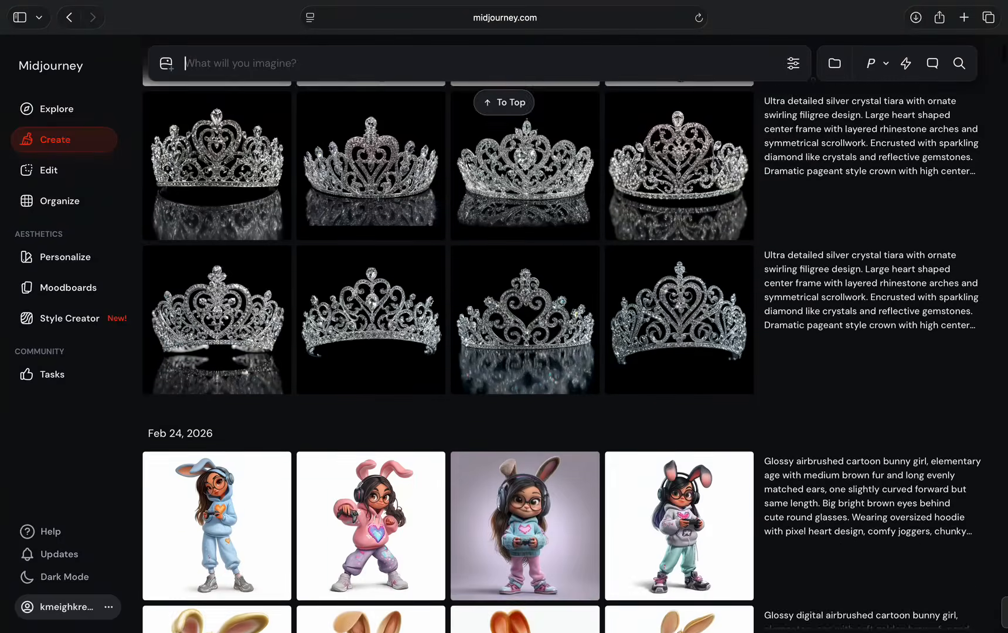
scroll(448, 358, down, 20)
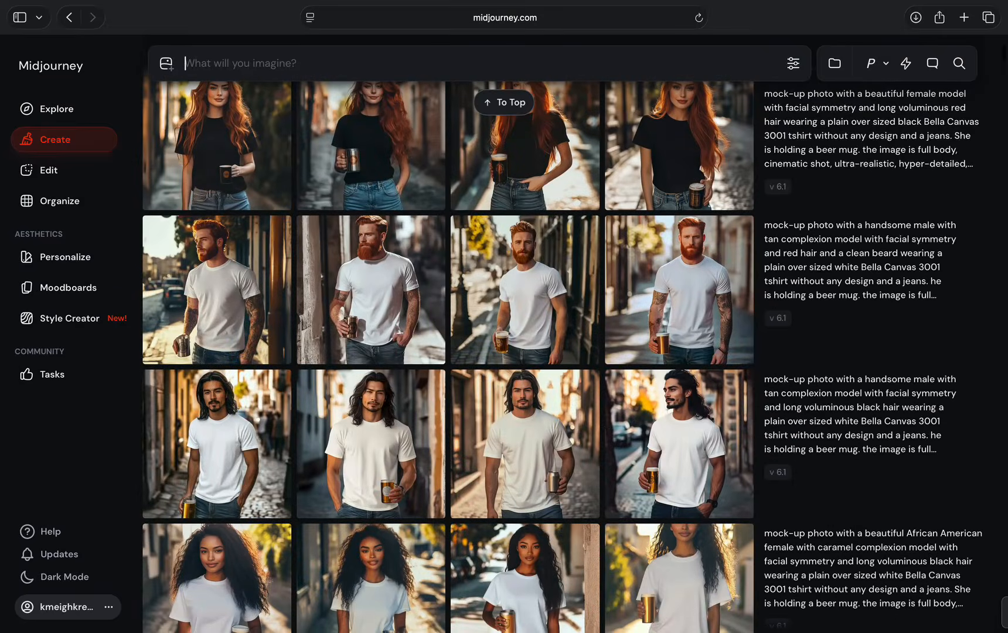
scroll(562, 355, down, 20)
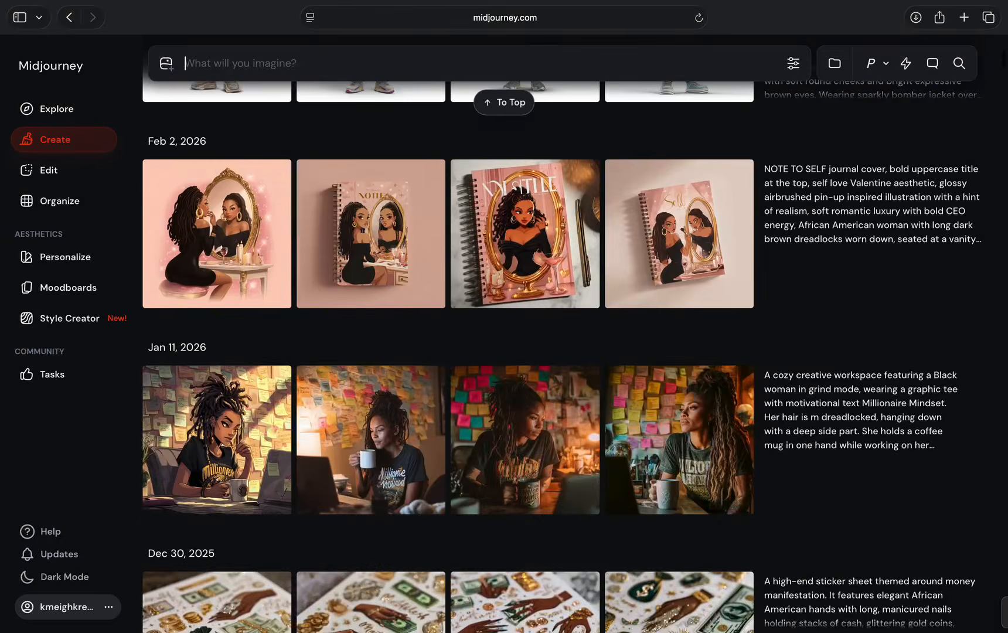
scroll(867, 389, up, 20)
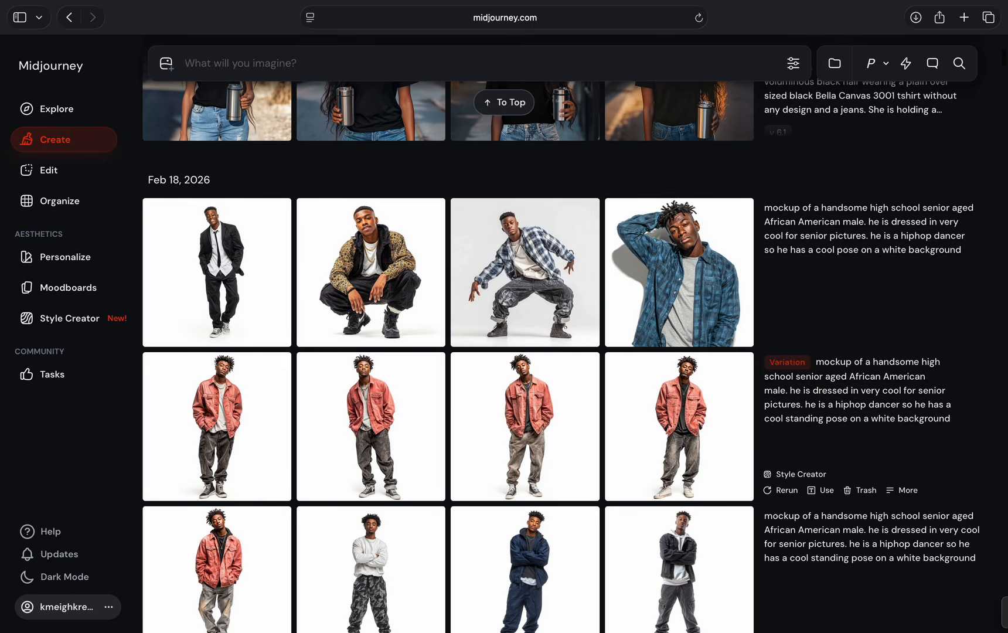
click(820, 490)
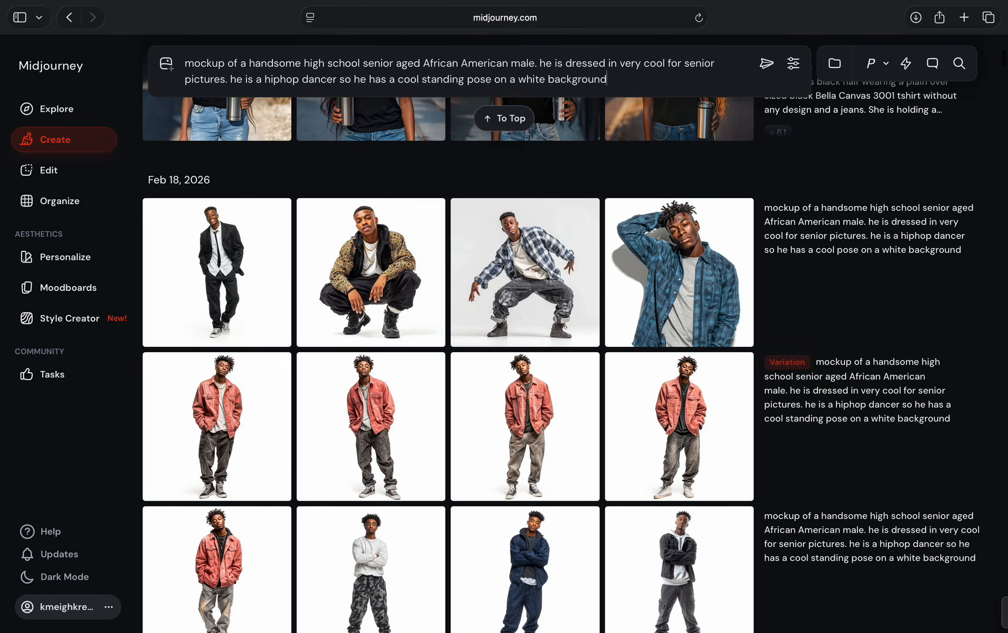
Change the prompt's subject from a handsome male to a "beautiful" high school senior aged African American "female".
double_click(275, 63)
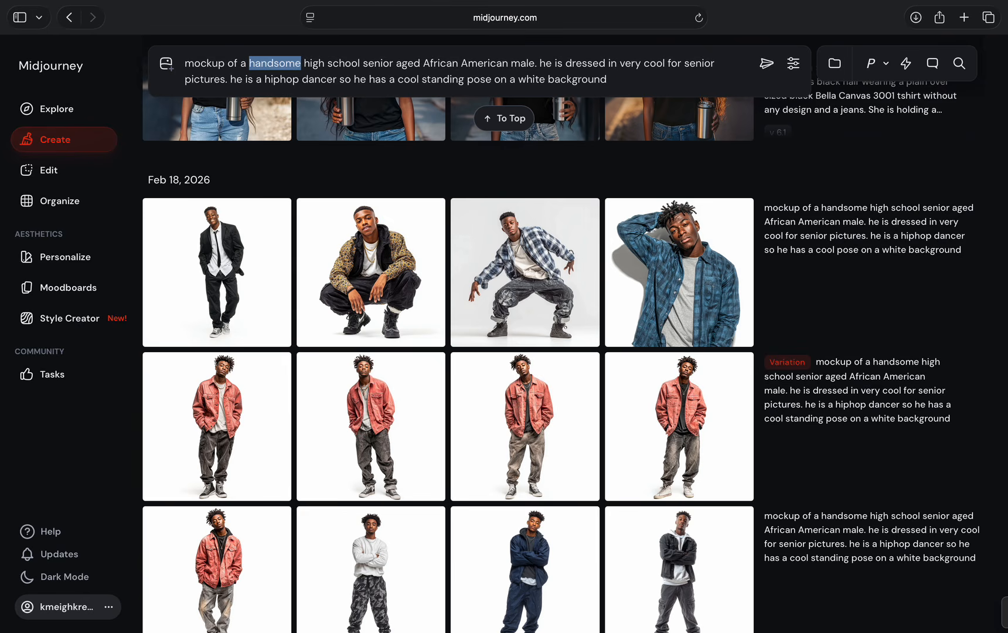
text(beautiful)
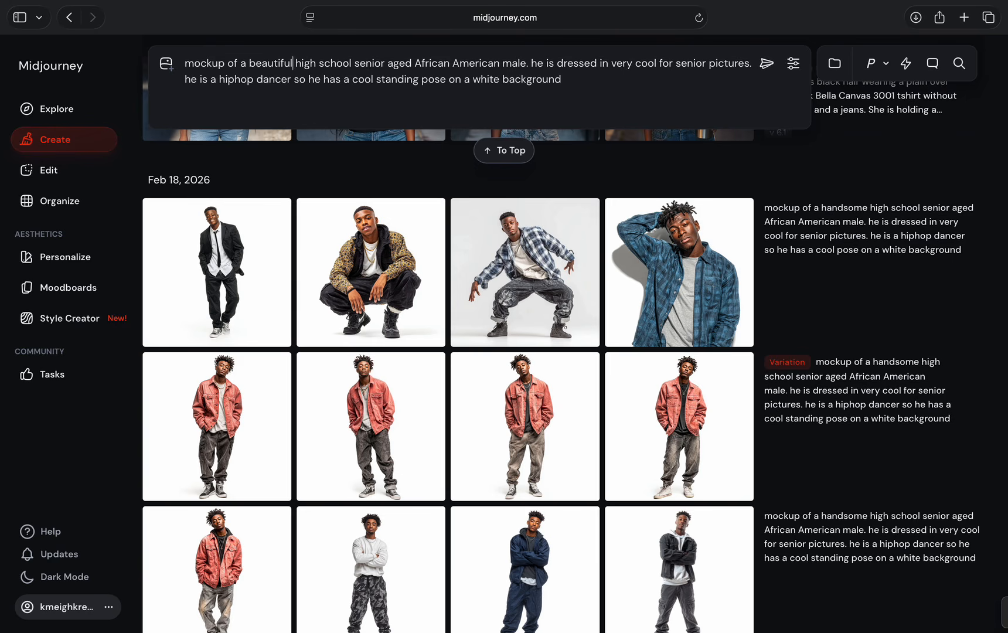
double_click(515, 62)
text(fema)
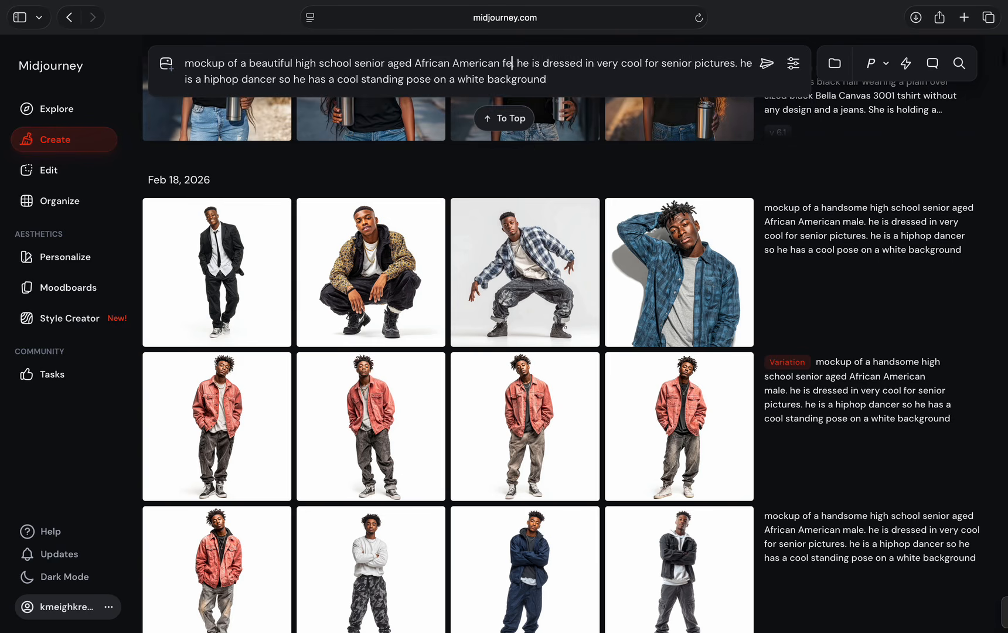
text(le.)
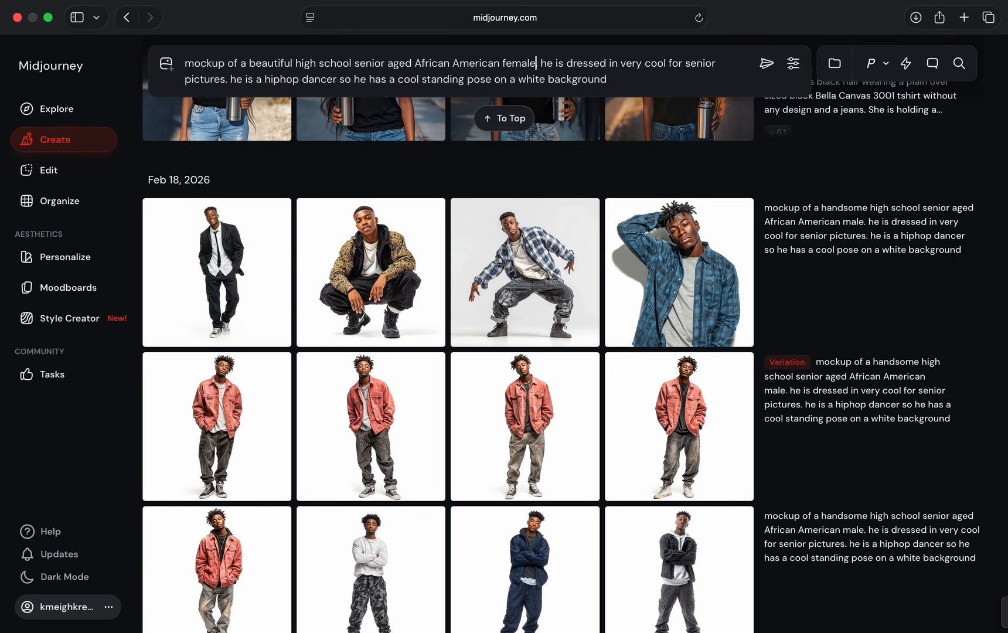
Change the pronoun opening the prompt's clothing sentence to "she" and add "posh attire" after "very cool".
double_click(547, 79)
double_click(545, 62)
text(she)
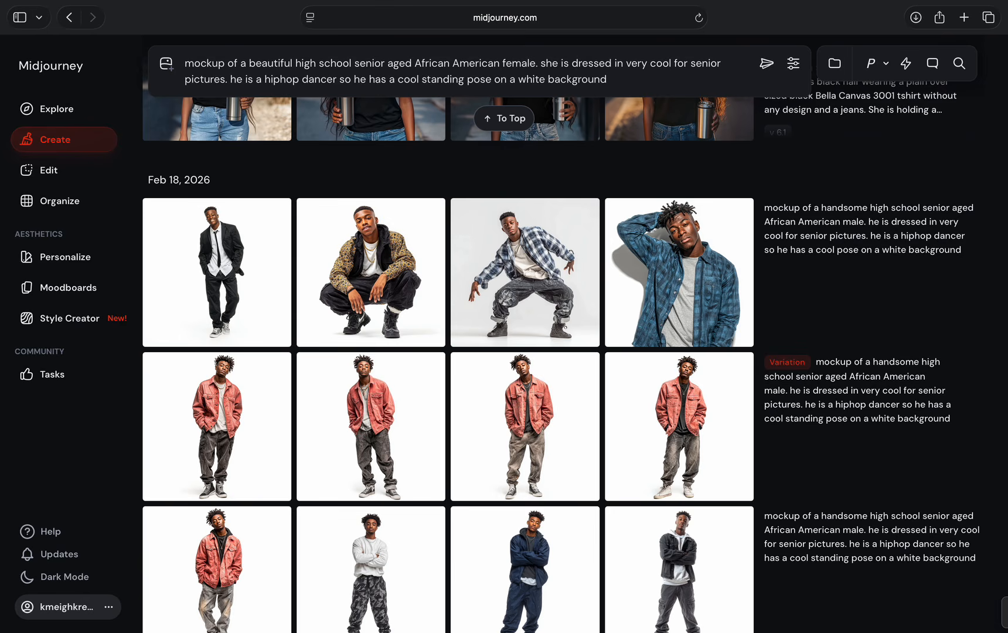
click(671, 62)
text(posh attire)
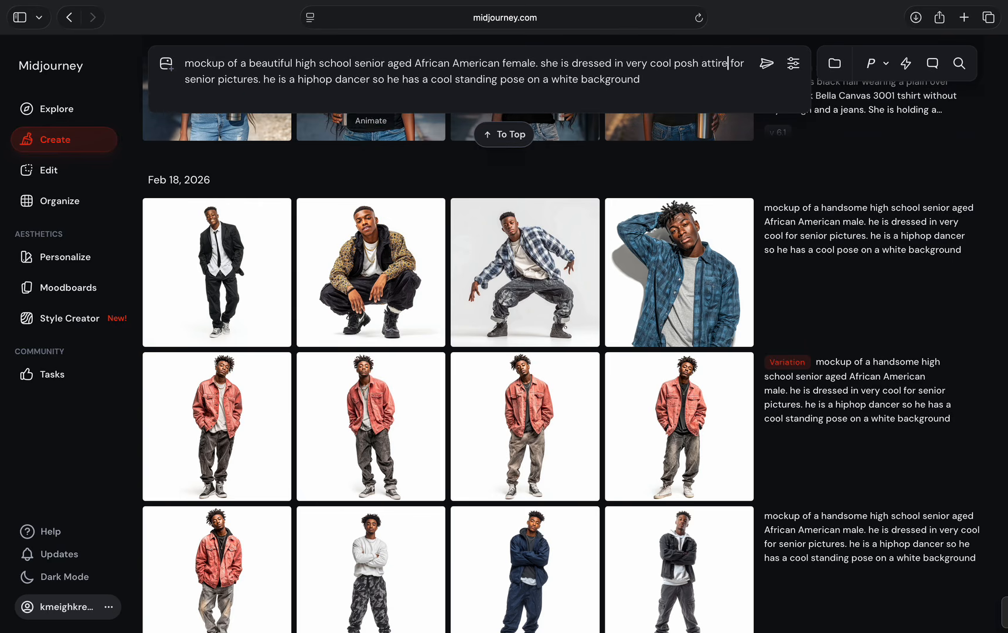
Change the prompt's last sentence to begin with "she" and remove the hiphop dancer wording so it reads "she has a cool standing pose".
double_click(269, 78)
text(she)
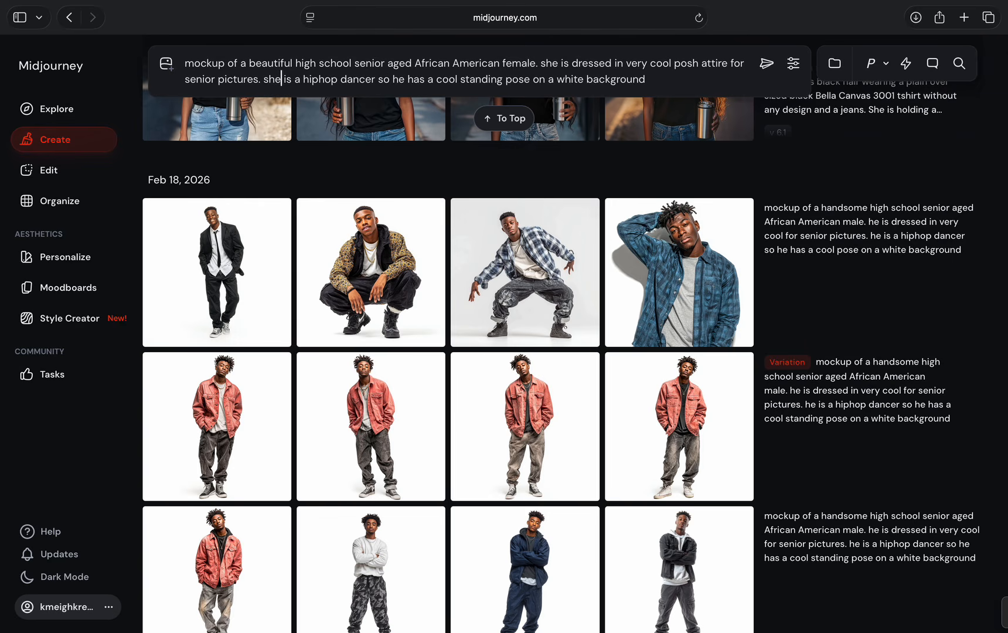
drag(302, 79, 404, 79)
key(BackSpace)
key(BackSpace)
key(BackSpace)
key(BackSpace)
key(BackSpace)
key(BackSpace)
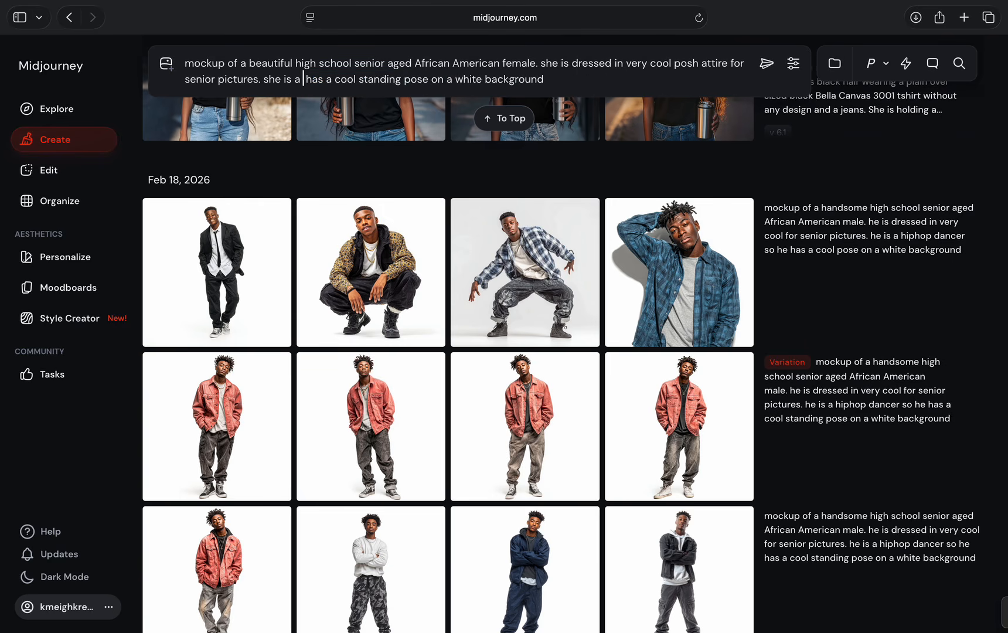
key(BackSpace)
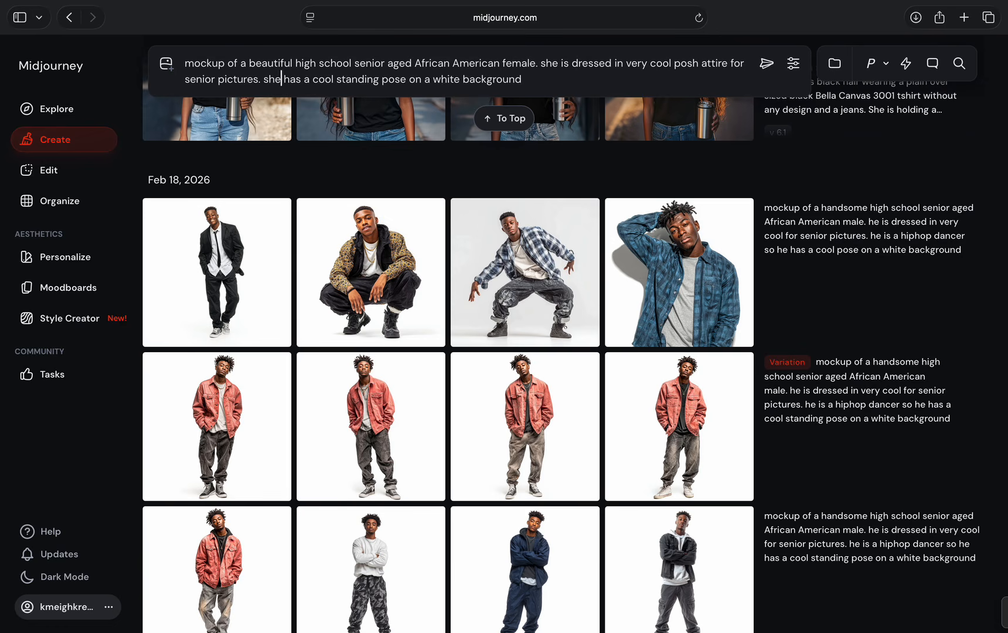
Describe the standing pose as "cute yet sassy" instead of cool, submit the prompt, and go to the newest creations.
double_click(323, 78)
text(cute yet)
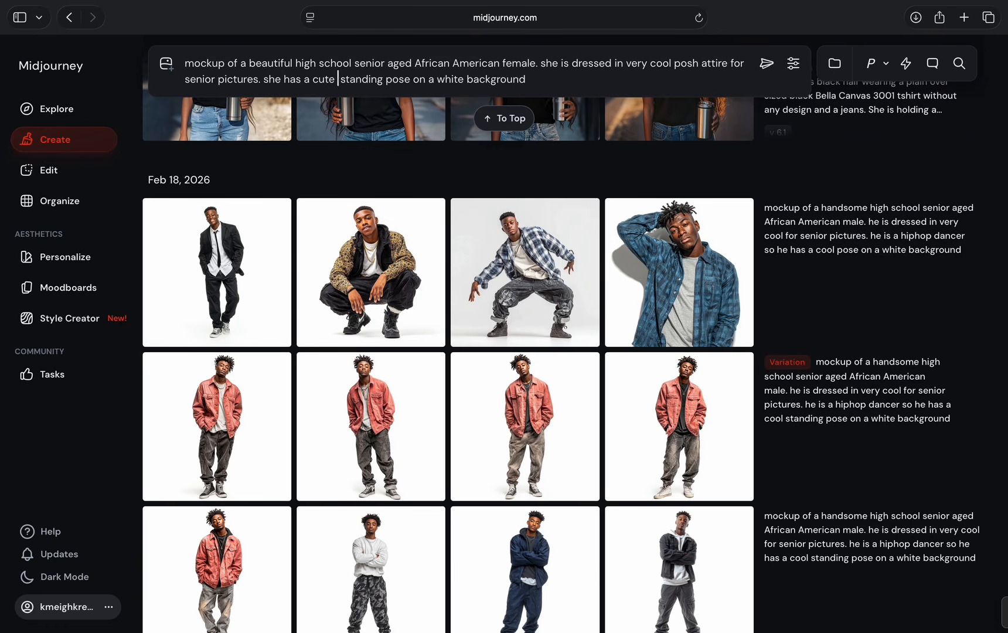
text( sassy)
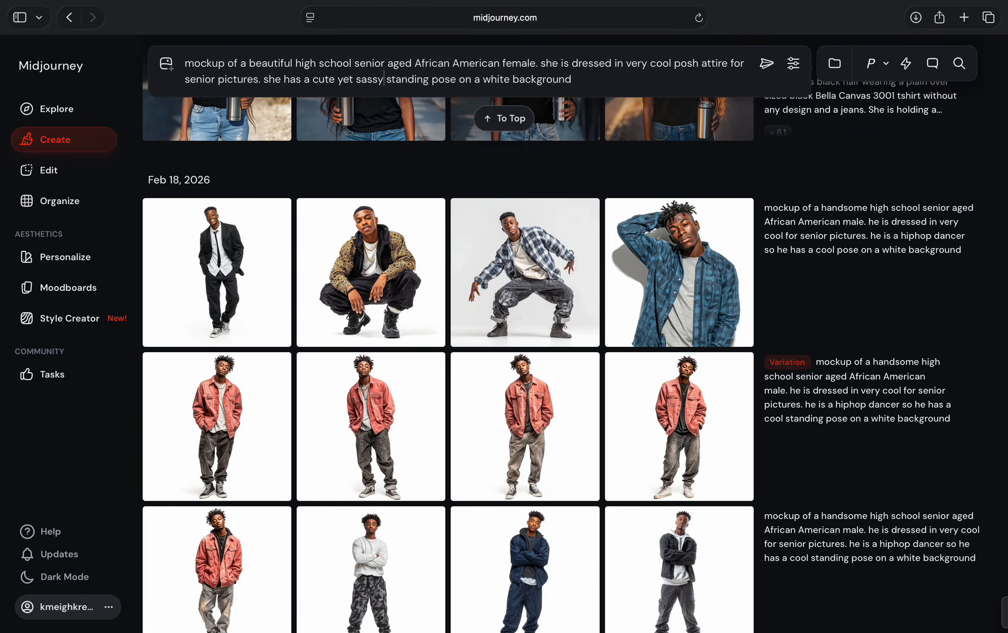
click(766, 62)
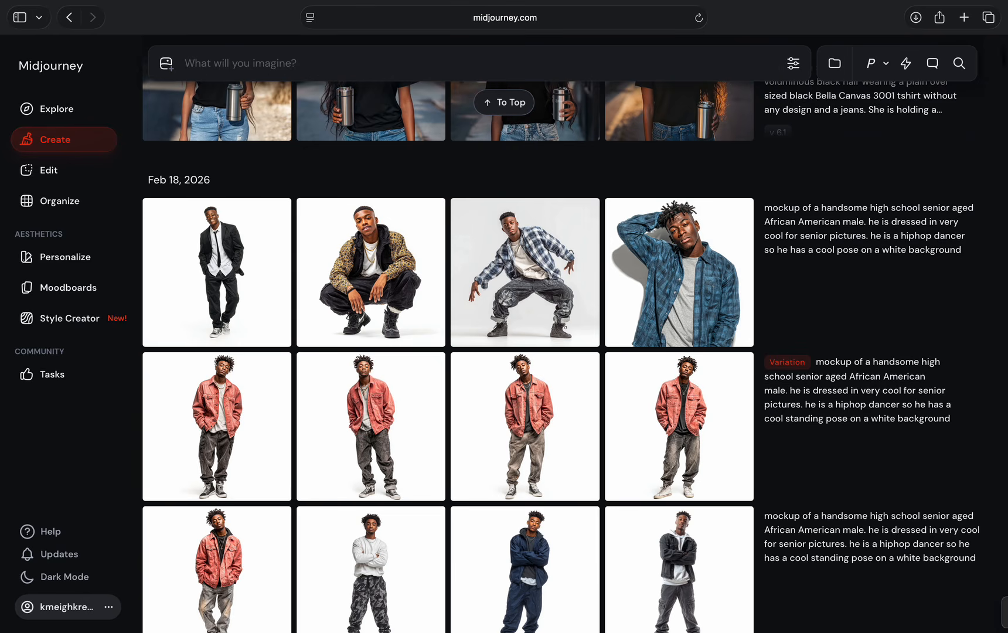
click(503, 102)
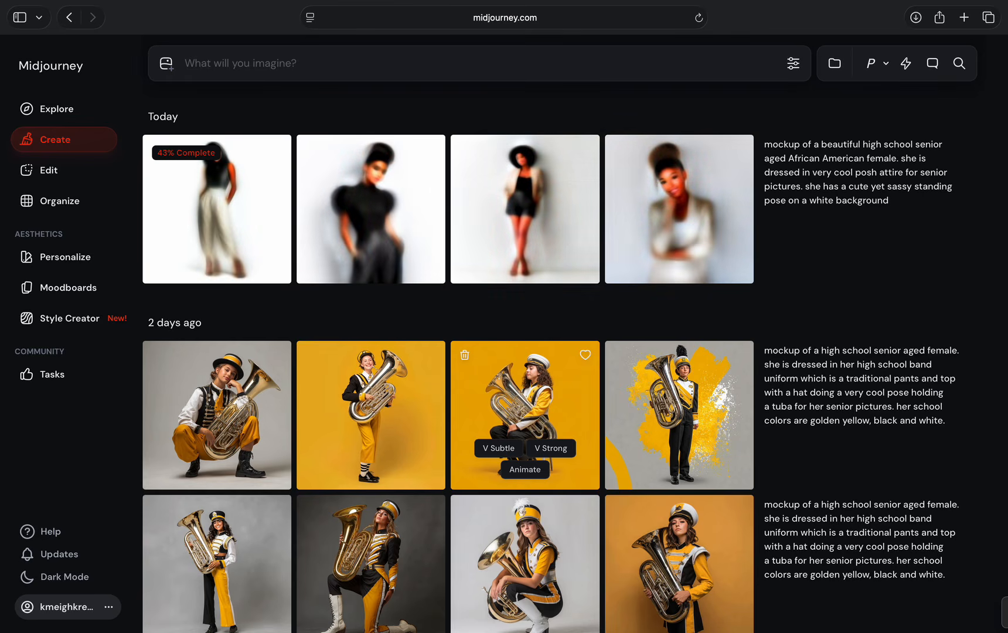
Reuse the new female senior prompt, insert "she loves the color pink." before the pose sentence, and generate images.
click(821, 273)
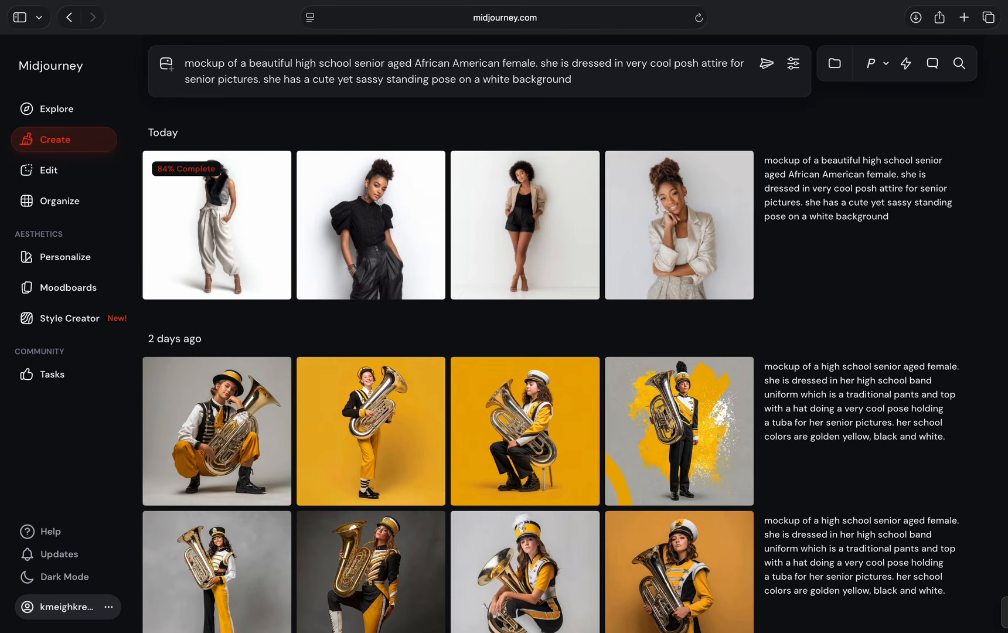
click(263, 79)
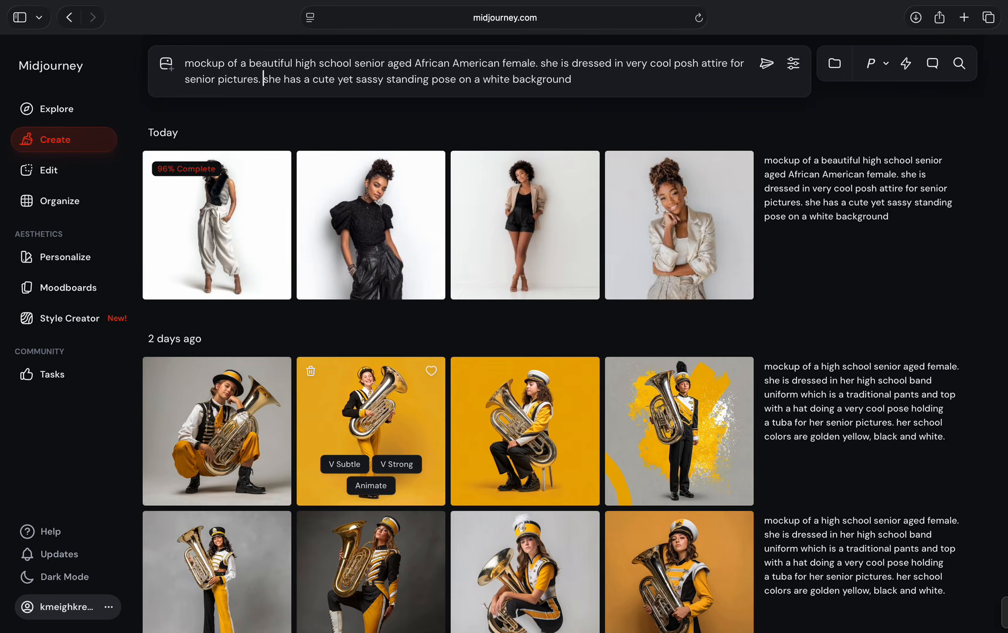
text(she loves )
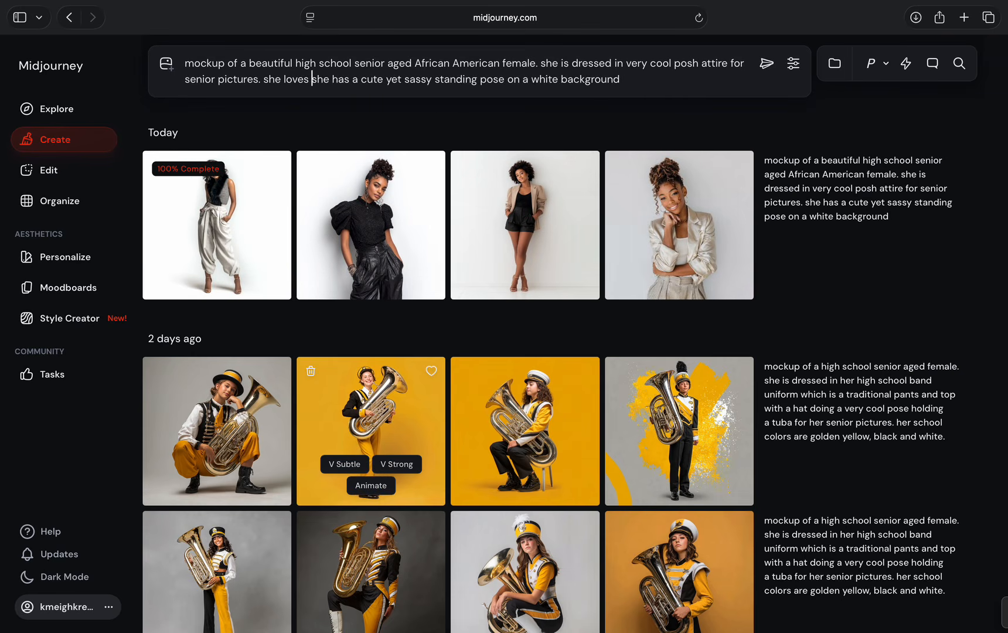
text(the color p)
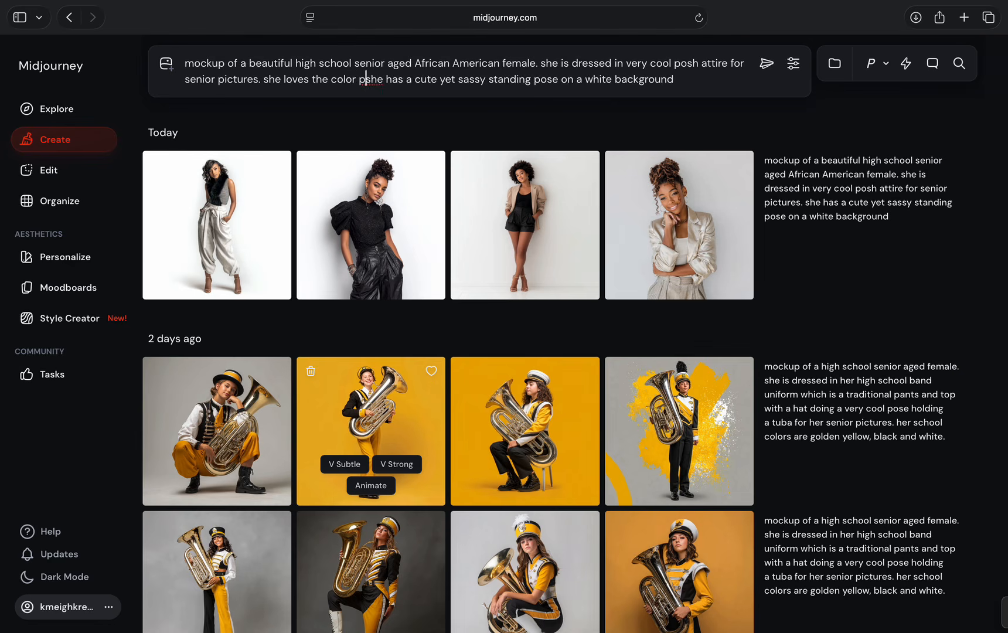
text(ink)
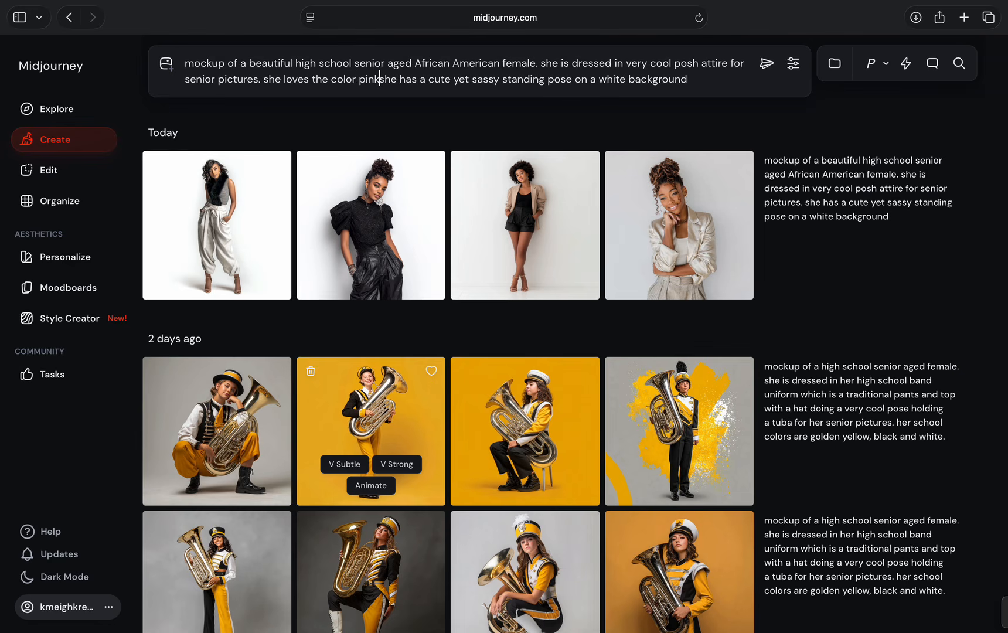
text(.)
key(Return)
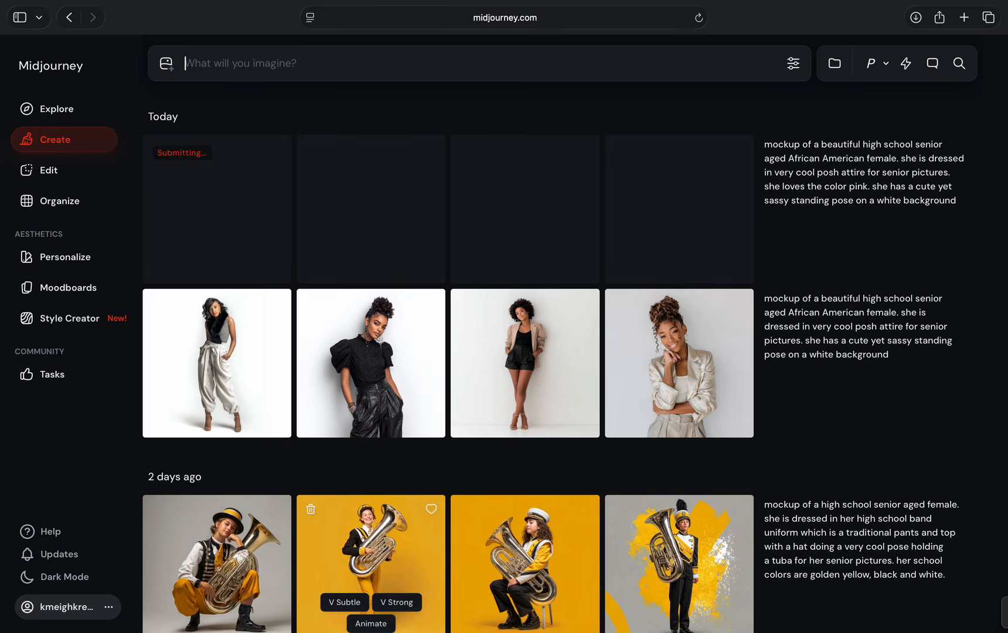
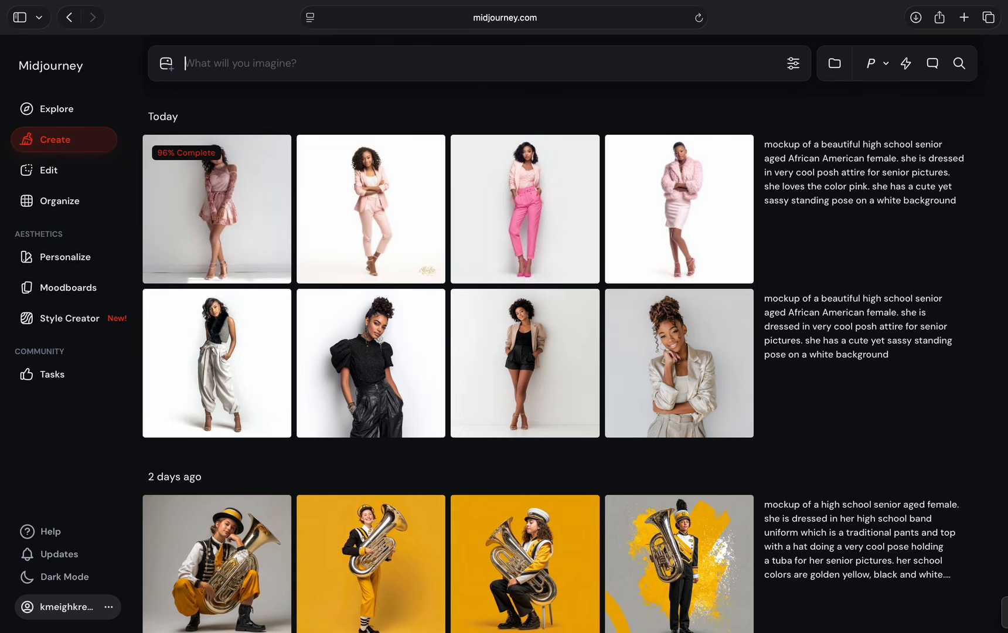
Open the first pink result, the model in the lace-sleeved dress, and download it, allowing downloads from midjourney.com.
click(217, 209)
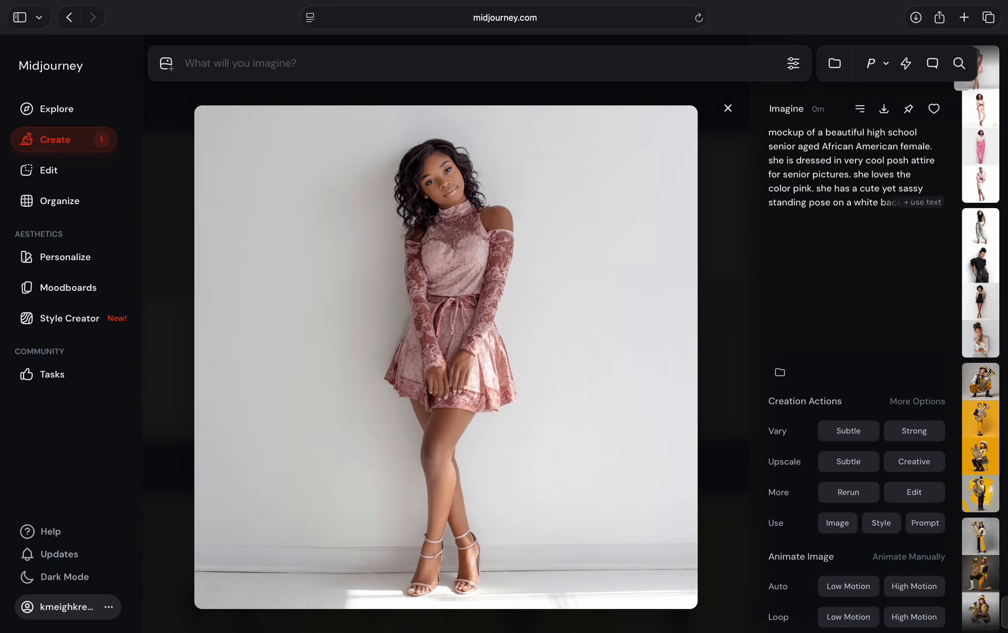
click(884, 108)
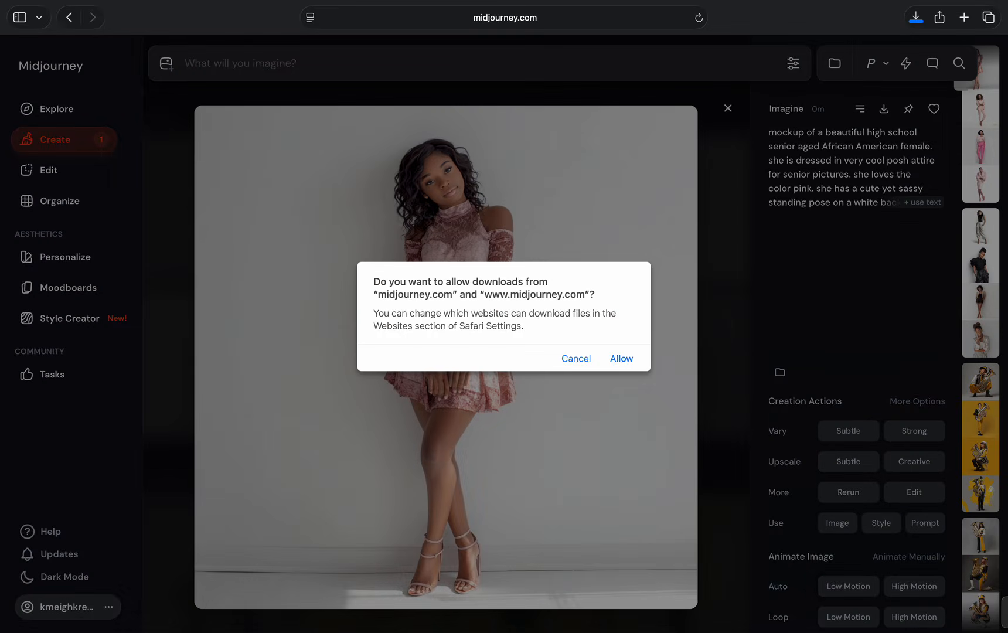
click(621, 358)
Download the light pink pantsuit image and view the remaining two images of the pink set.
key(Right)
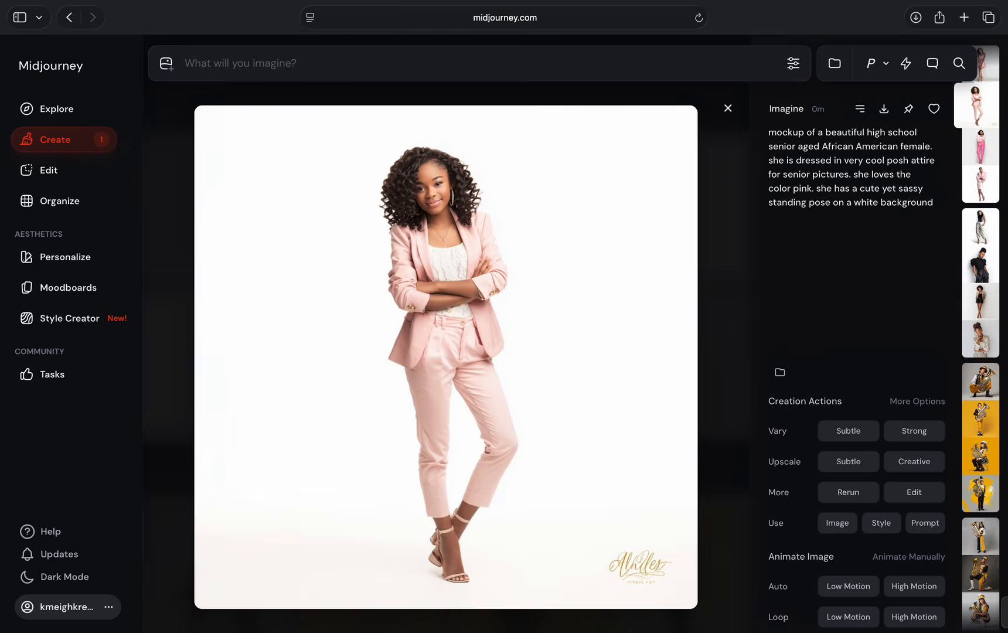
key(Left)
key(Right)
click(884, 108)
key(Return)
key(Right)
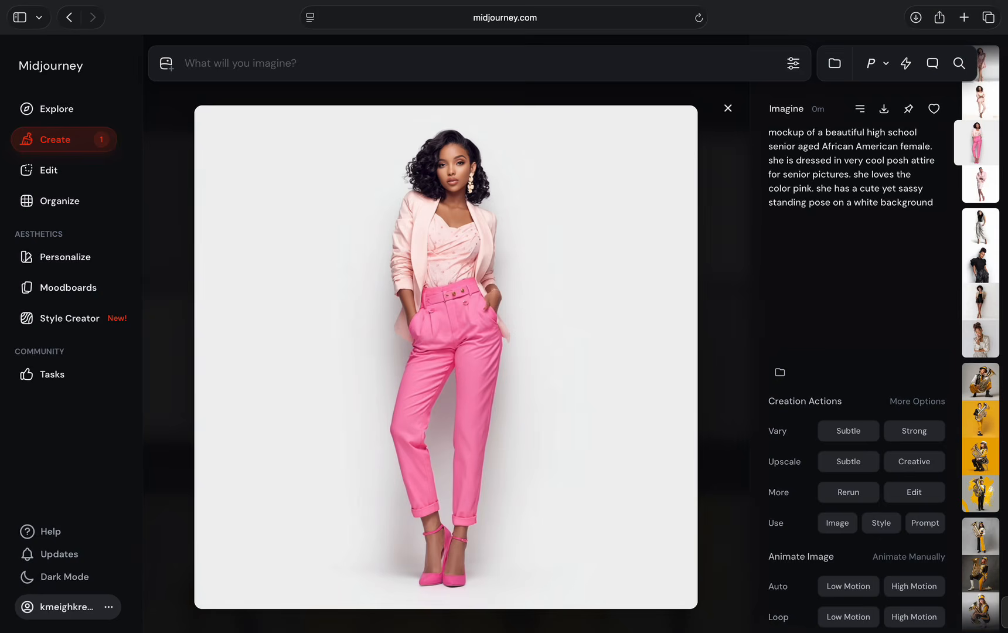
key(Right)
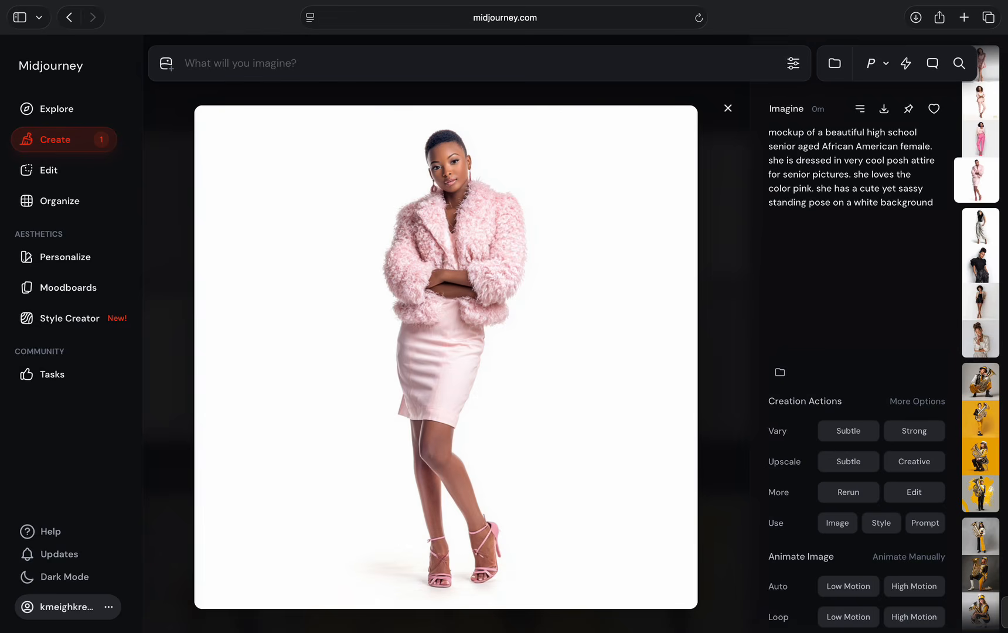
Open Google Gemini from the browser's suggested sites in place of the Midjourney page.
click(536, 18)
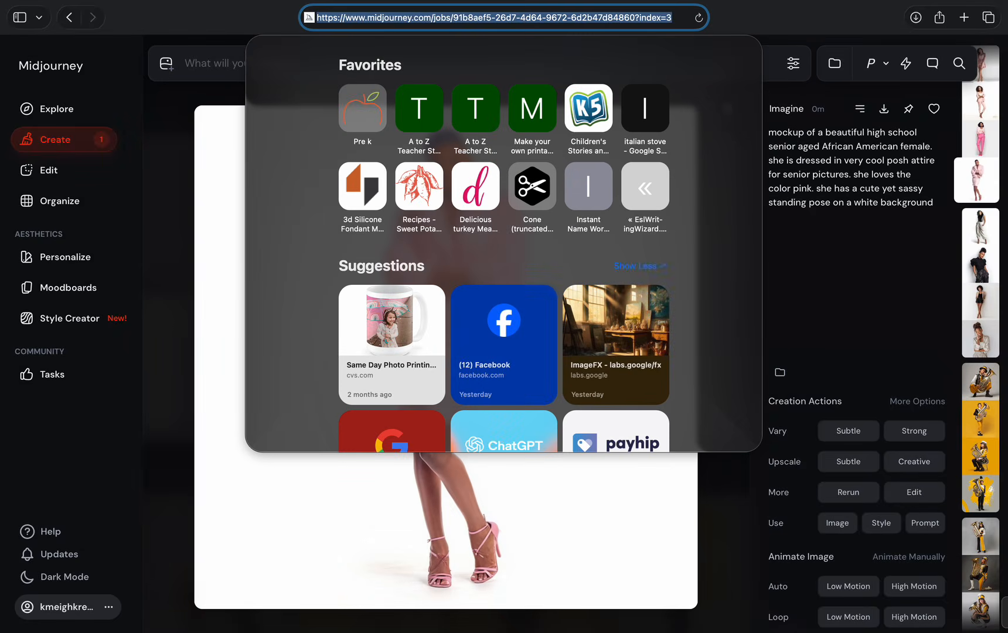
click(624, 266)
scroll(503, 246, down, 3)
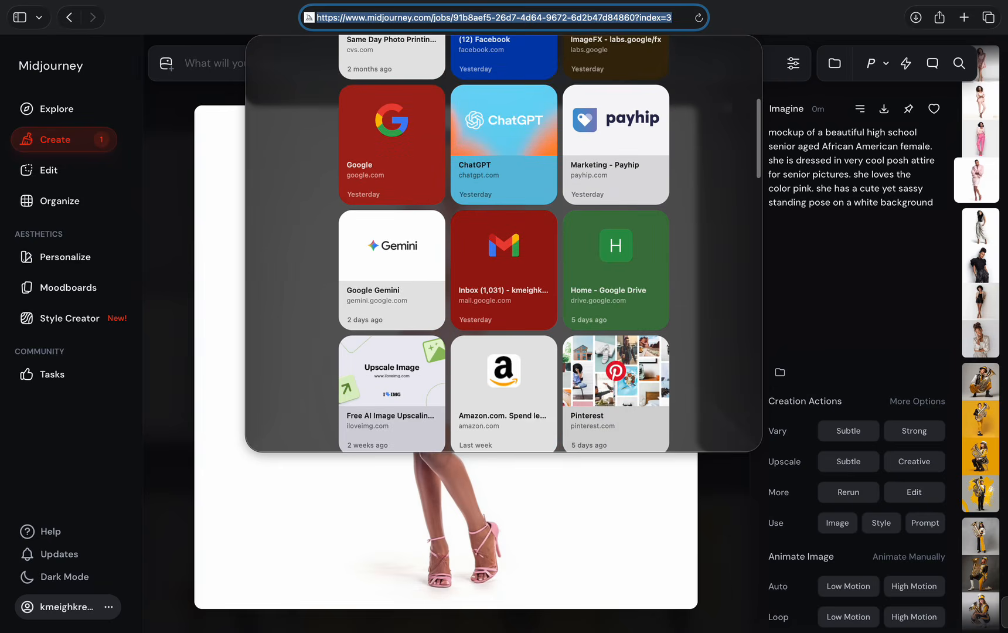
click(392, 267)
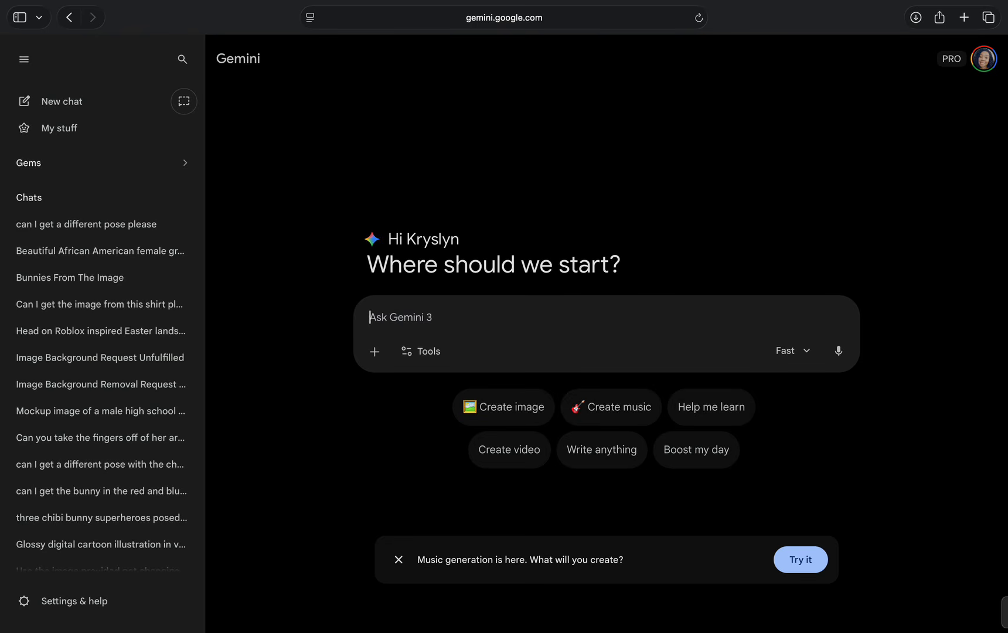
Upload the downloaded pink dress image to Gemini and send the request "can you give me a different pose please".
text(can you g)
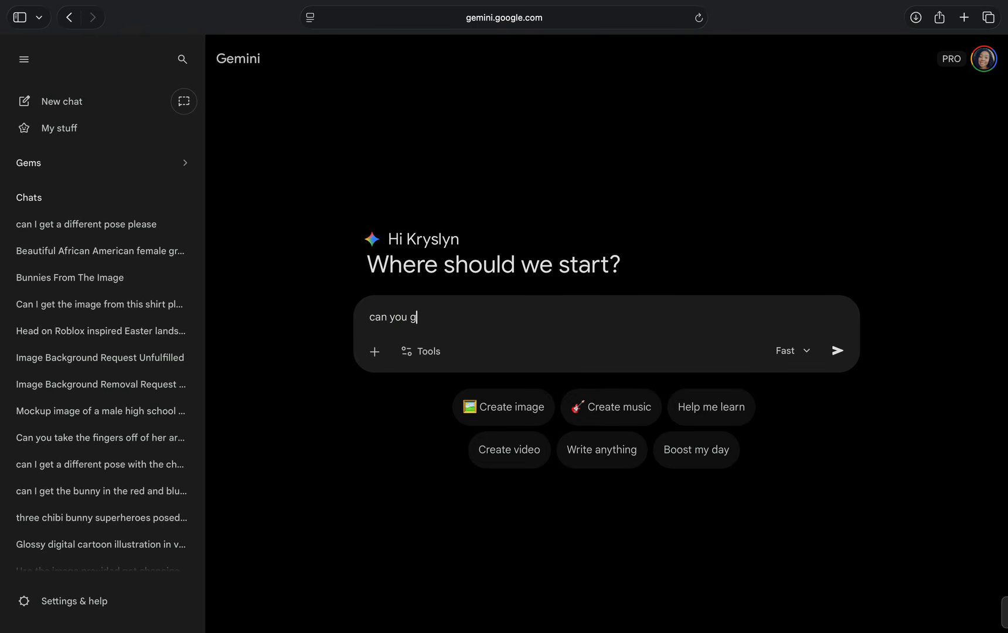
text(ive me a different pose please)
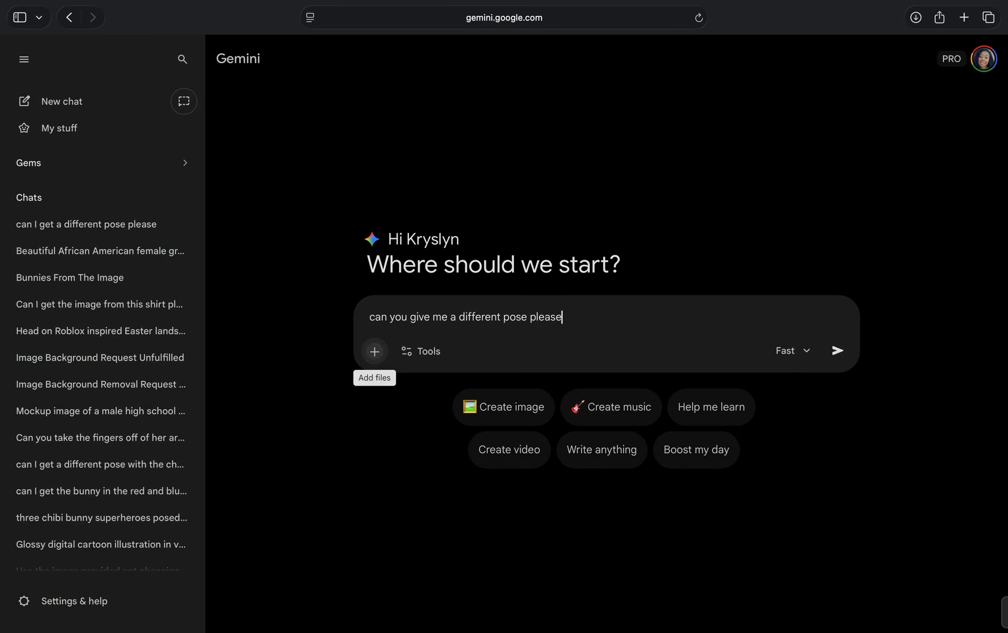
click(375, 351)
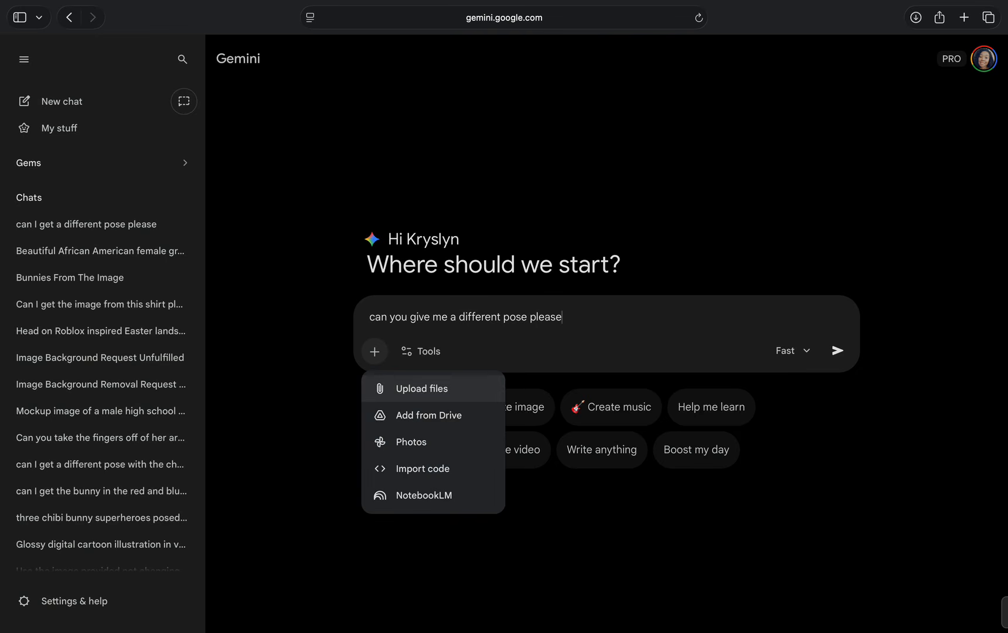
click(422, 388)
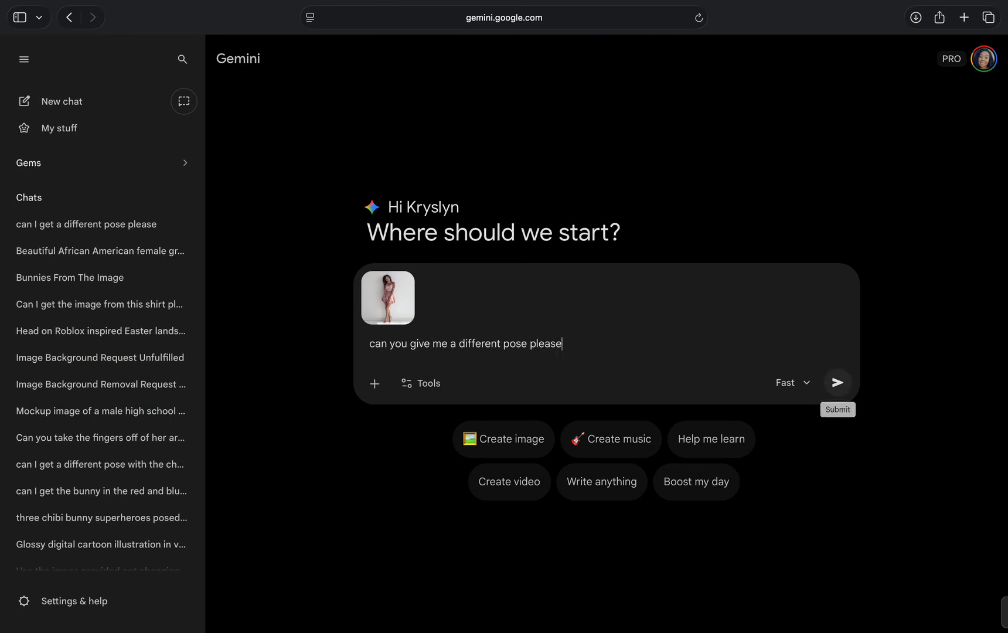
click(838, 382)
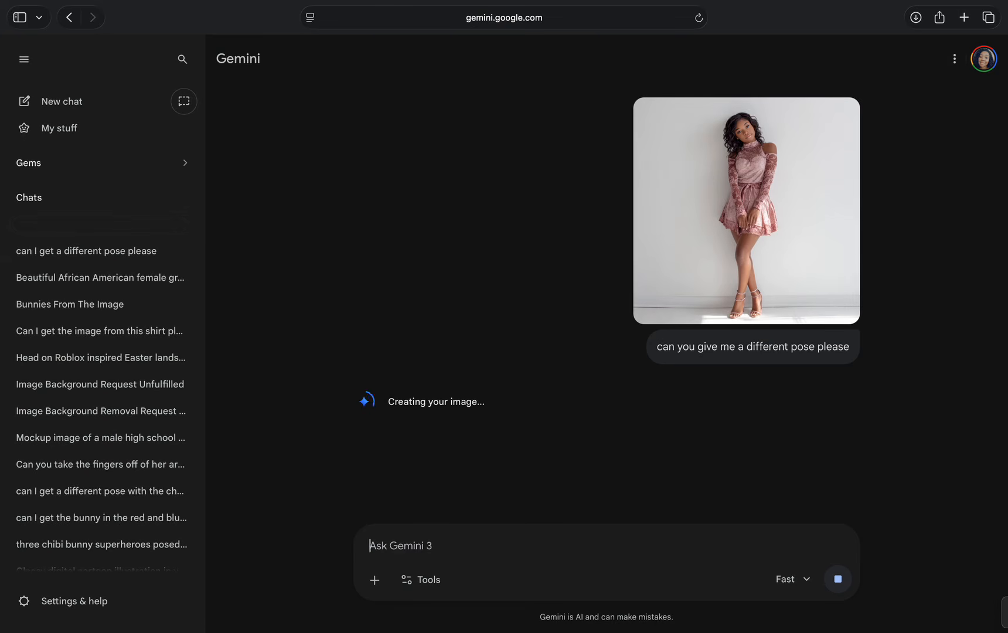
Send Gemini the follow-up request "can you place her in a pink cap and gown".
text(can)
key(BackSpace)
text(n you pla)
text(ceher)
key(BackSpace)
key(BackSpace)
text(her in a)
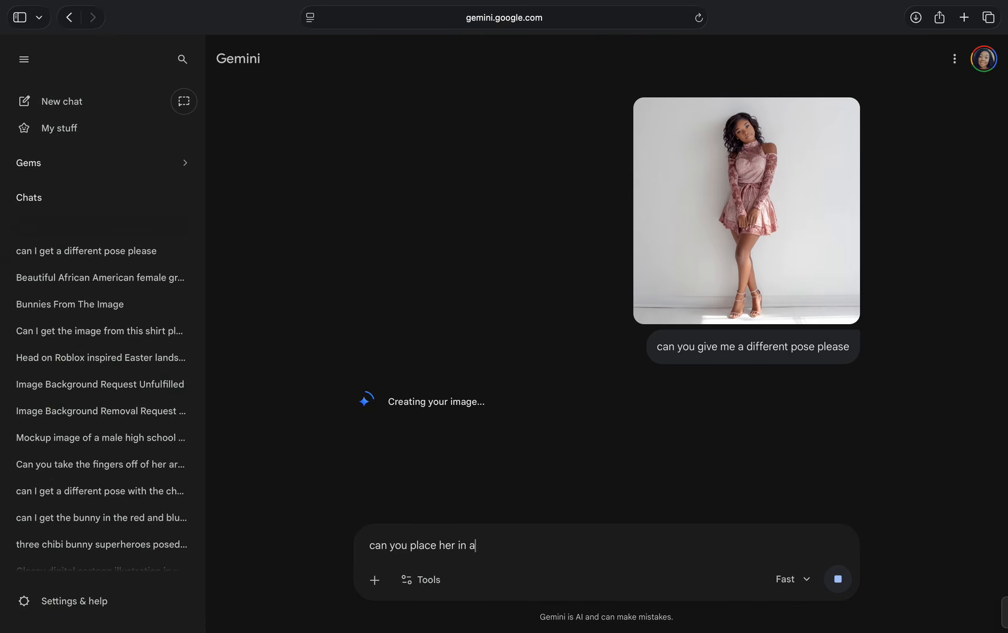
text( cap and gown)
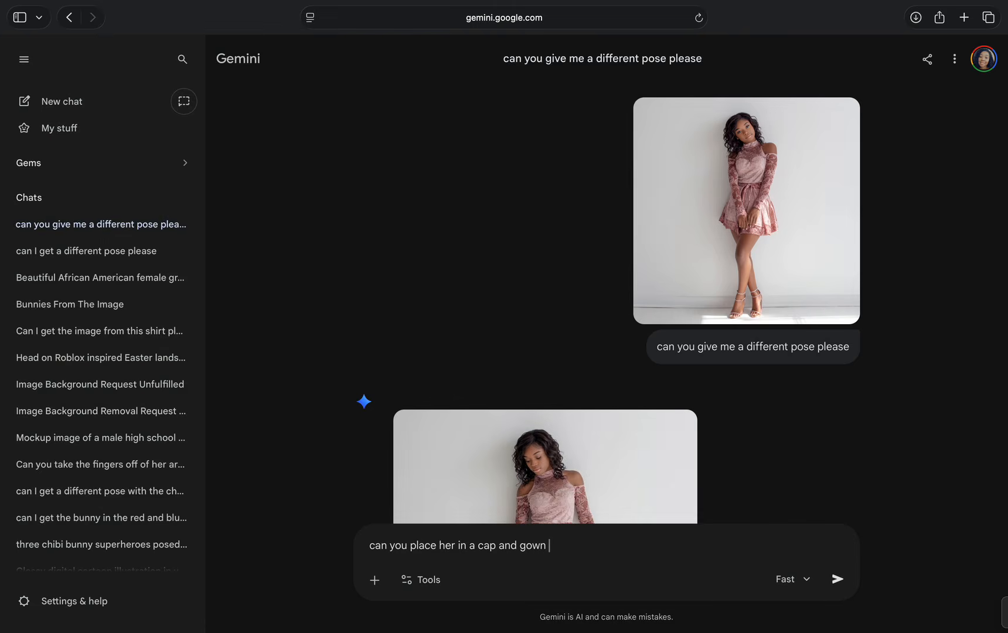
mouse_move(547, 611)
text(ink)
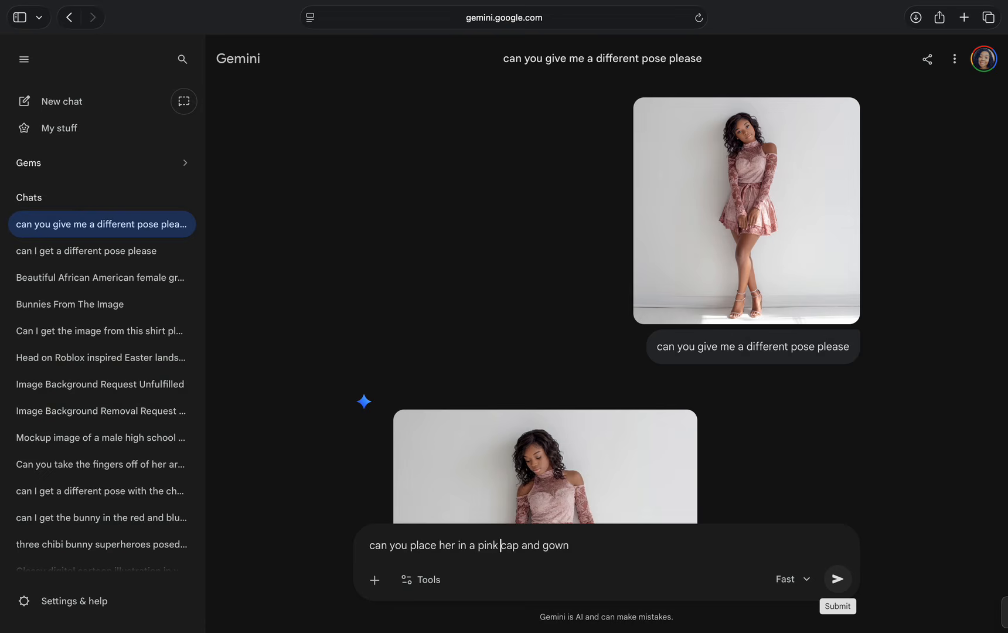
click(838, 578)
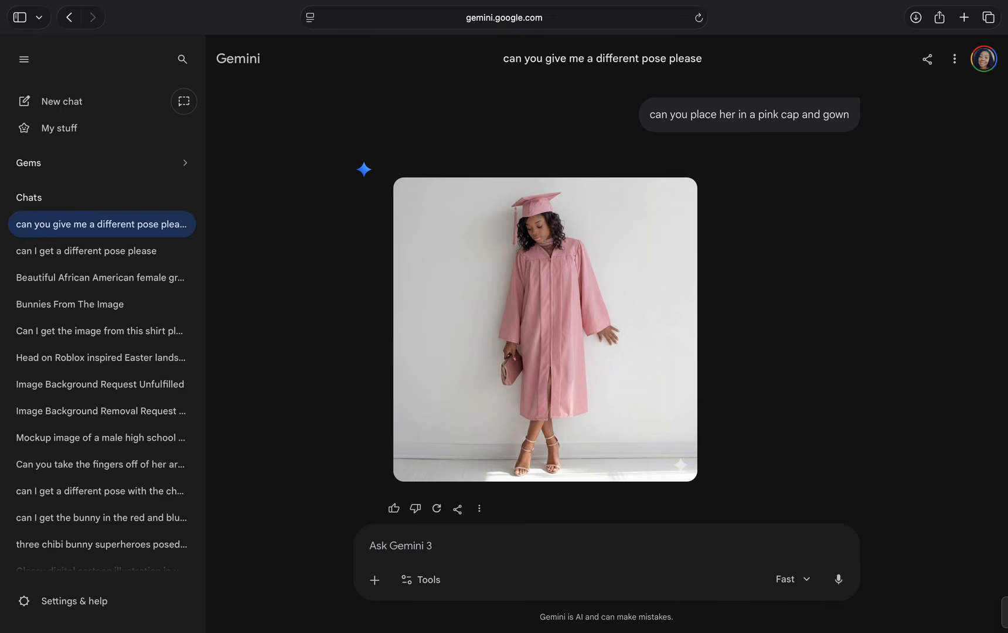
Send the request "can you make the cap and gown a little more satin and give her a different pose".
text(can you make the ca)
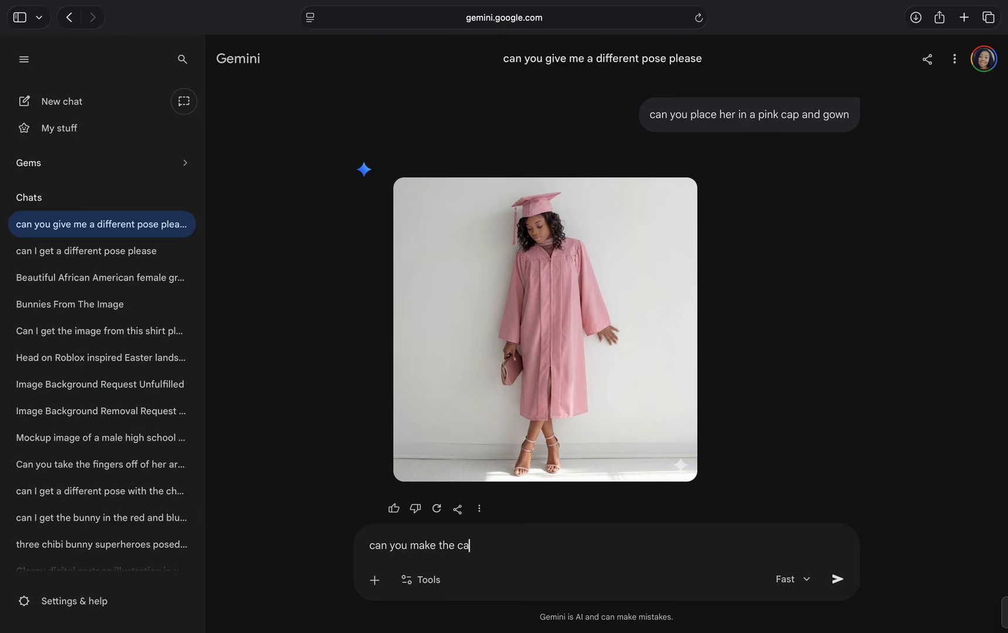
text(p and gown a little more sati)
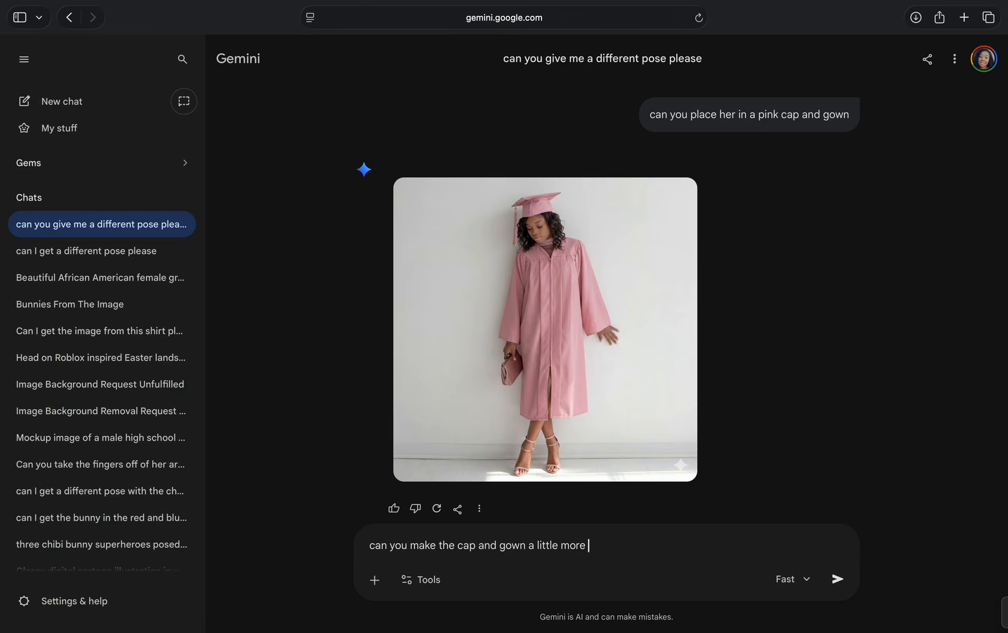
text(n and give her a diff)
key(BackSpace)
key(BackSpace)
text(fferent pos)
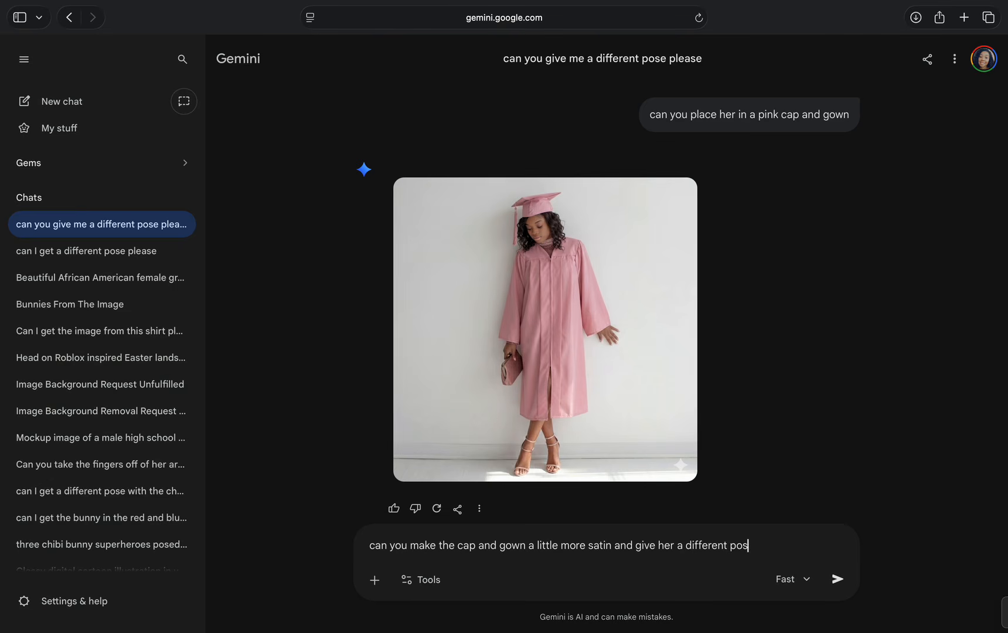
text(e)
key(Return)
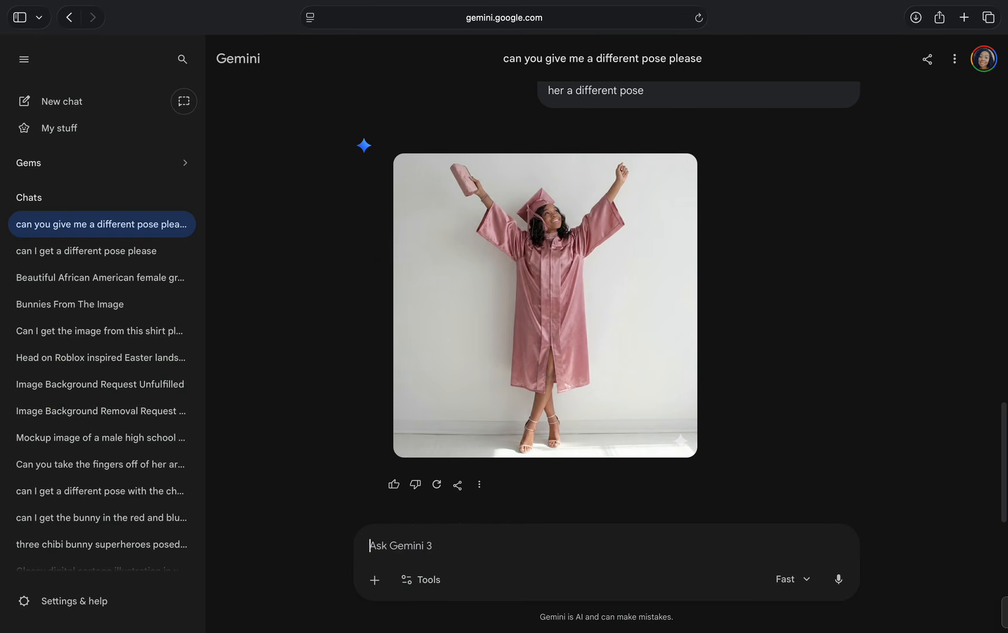
Ask Gemini to make the cap and gown a little more pink, remove the purse, and give her a different pose perfect for senior pictures.
text(c)
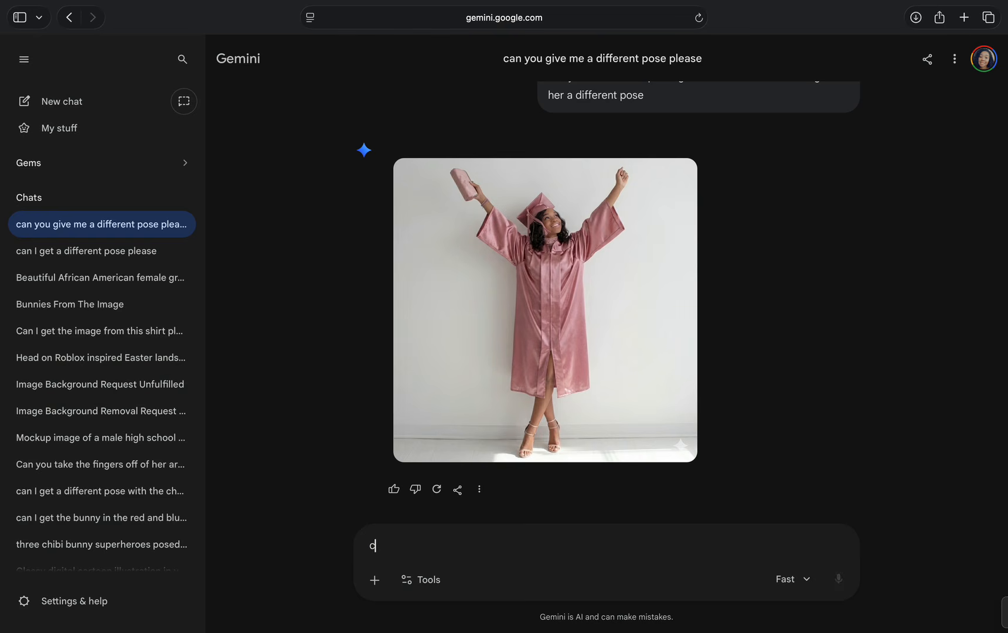
text(an I get the cap and go)
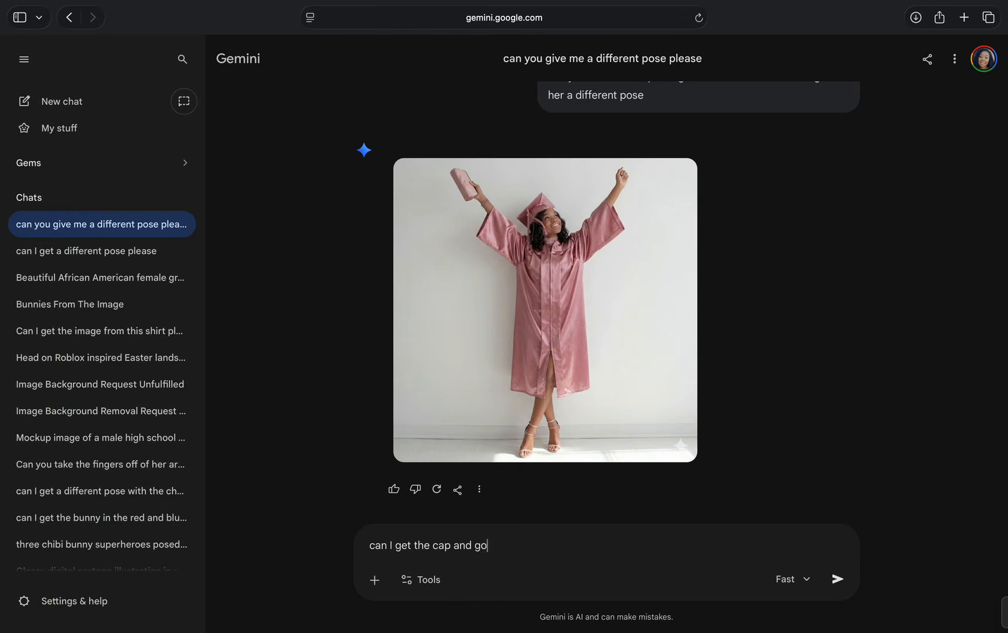
text(wn to be a little more pink)
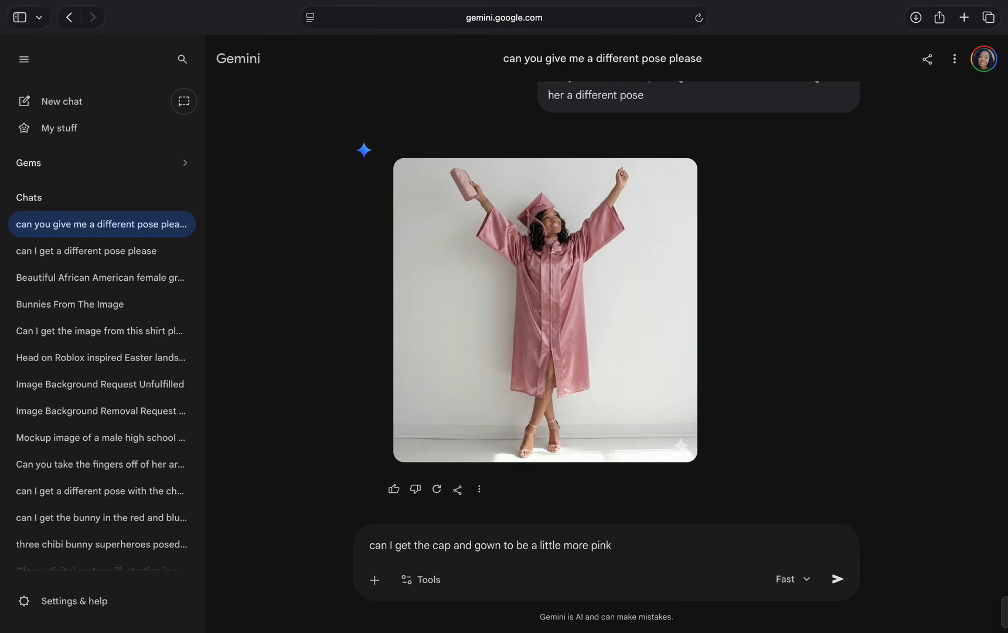
text(. remove the purse and)
key(BackSpace)
key(BackSpace)
key(BackSpace)
text(nd give)
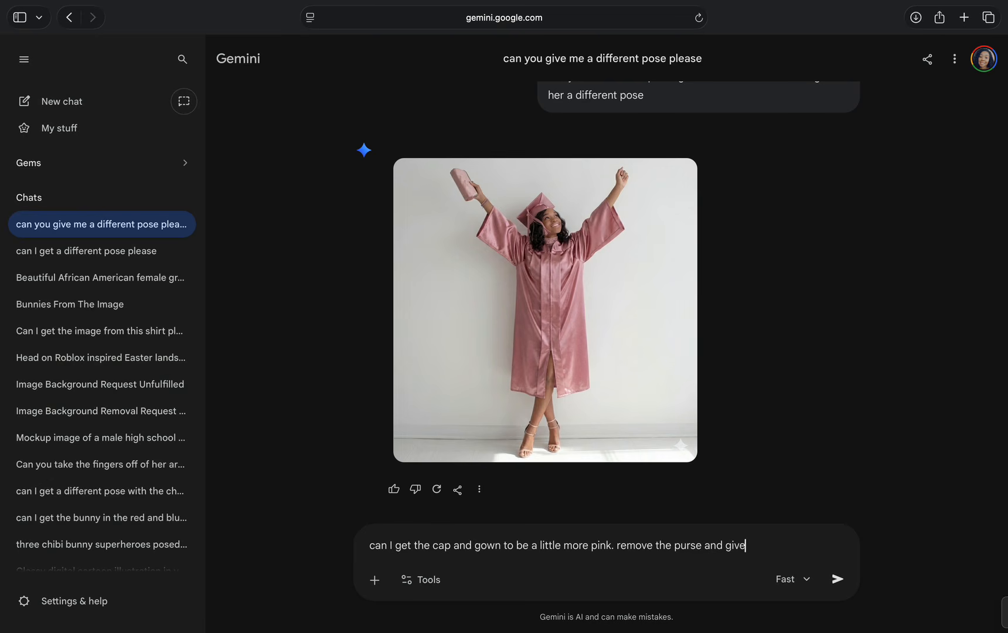
text( her a different pose that)
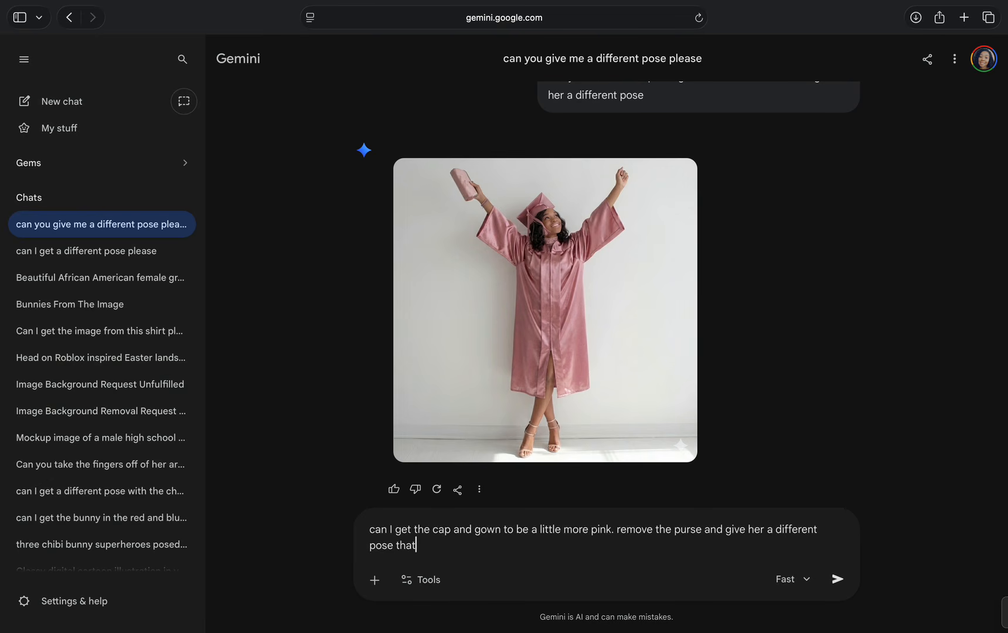
text( is perfect for senior pic)
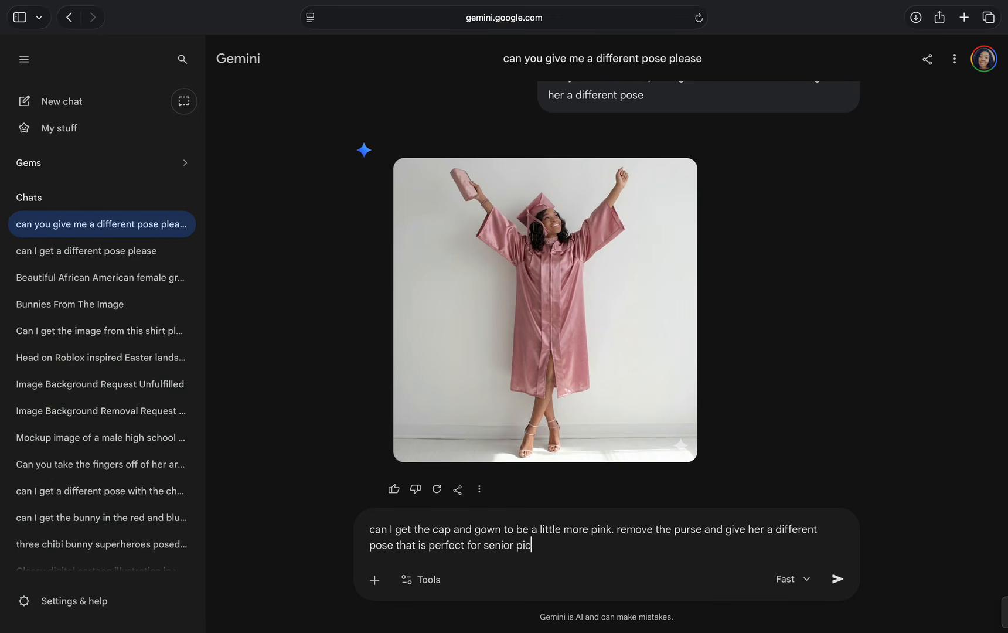
text(tures)
key(Return)
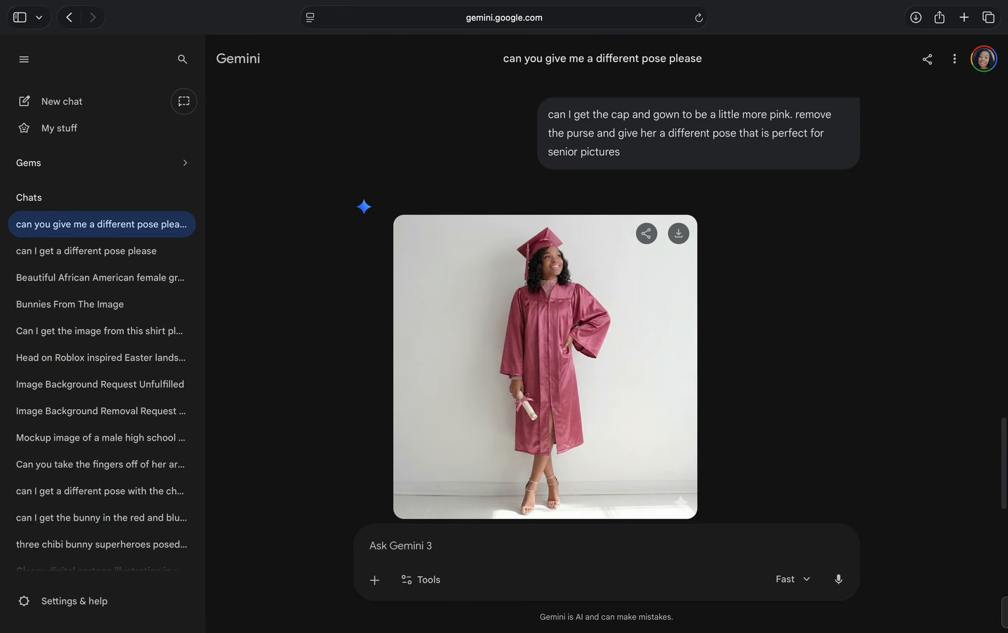
Check the new cap-and-gown image up close and send the request "can I see her with a front face pose please".
scroll(606, 301, up, 2)
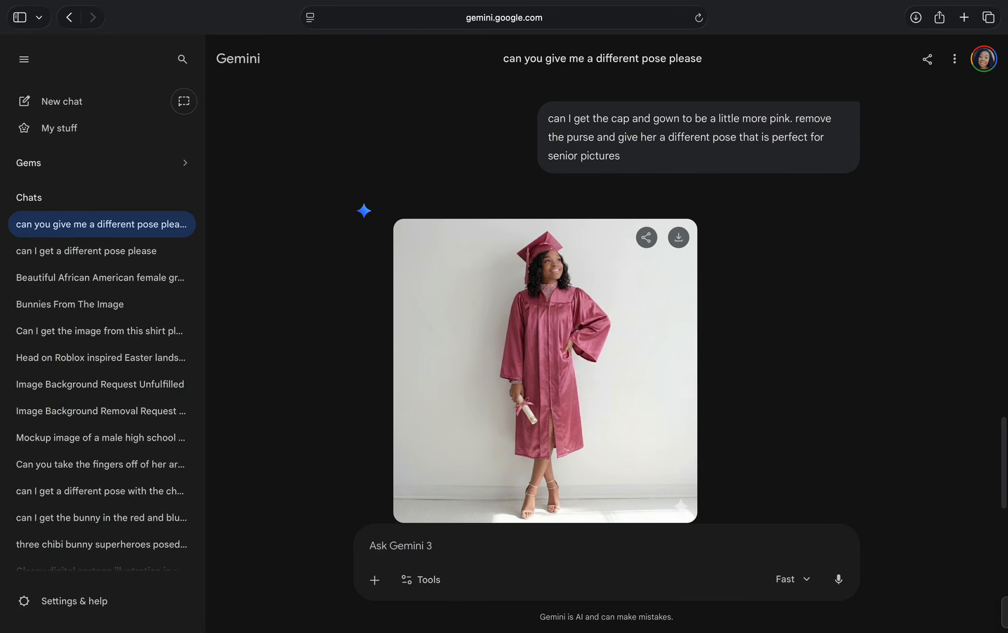
scroll(643, 357, up, 5)
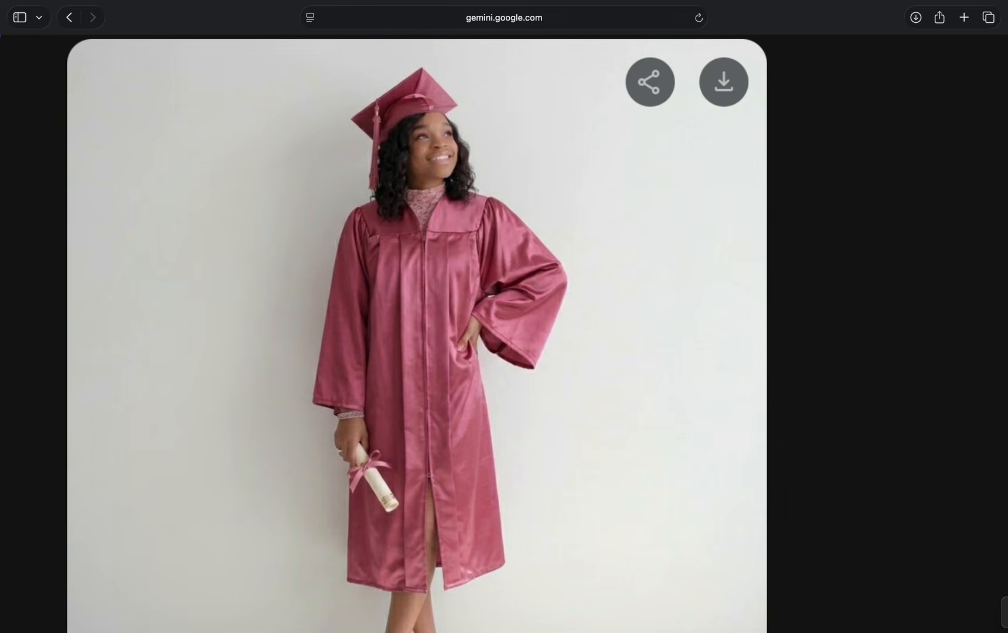
scroll(636, 344, down, 5)
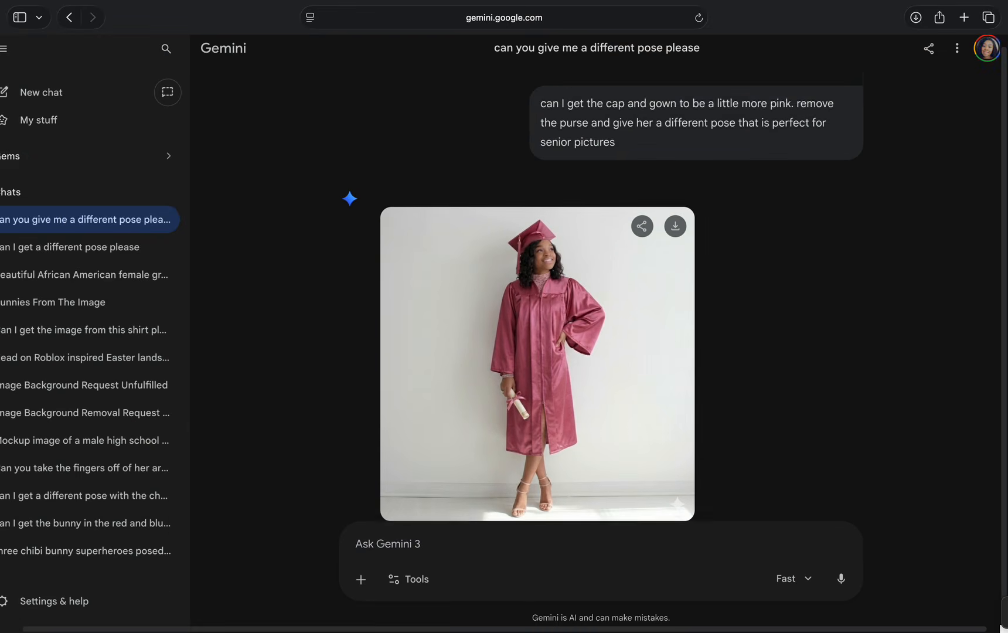
scroll(537, 351, down, 2)
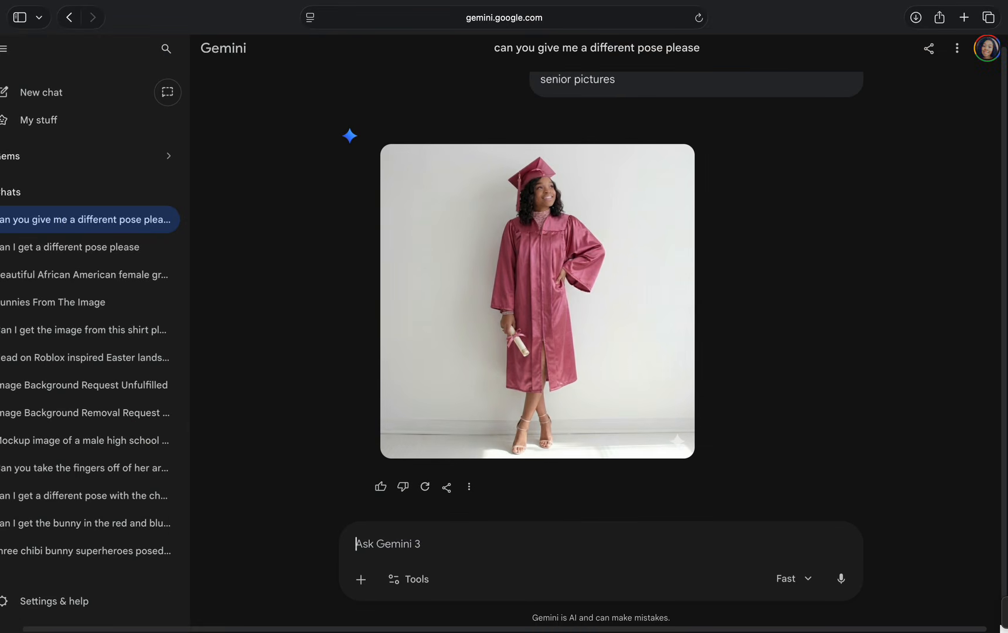
text(can I see her with)
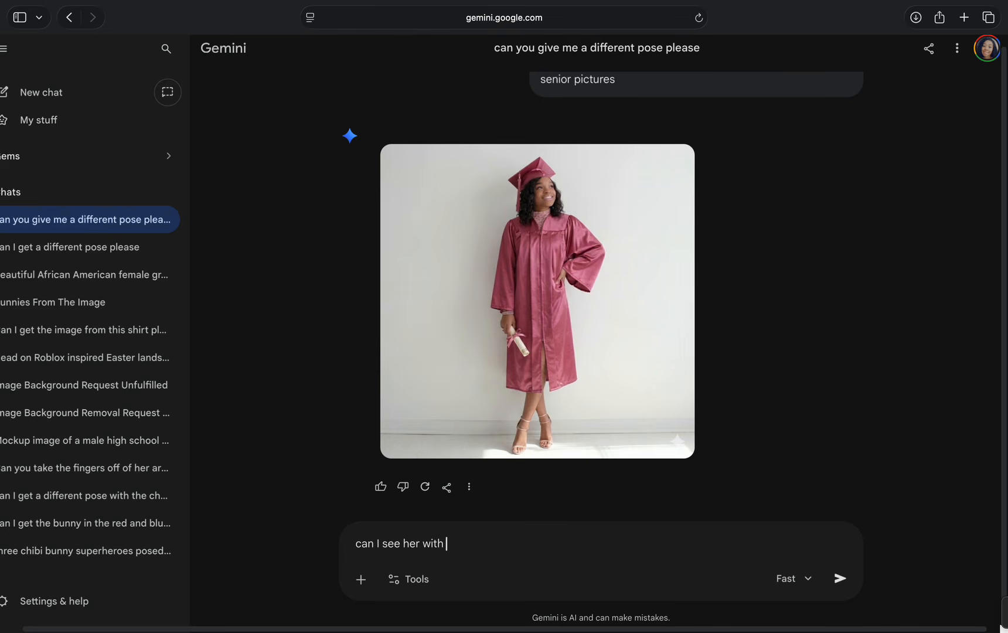
text( a front face pose please)
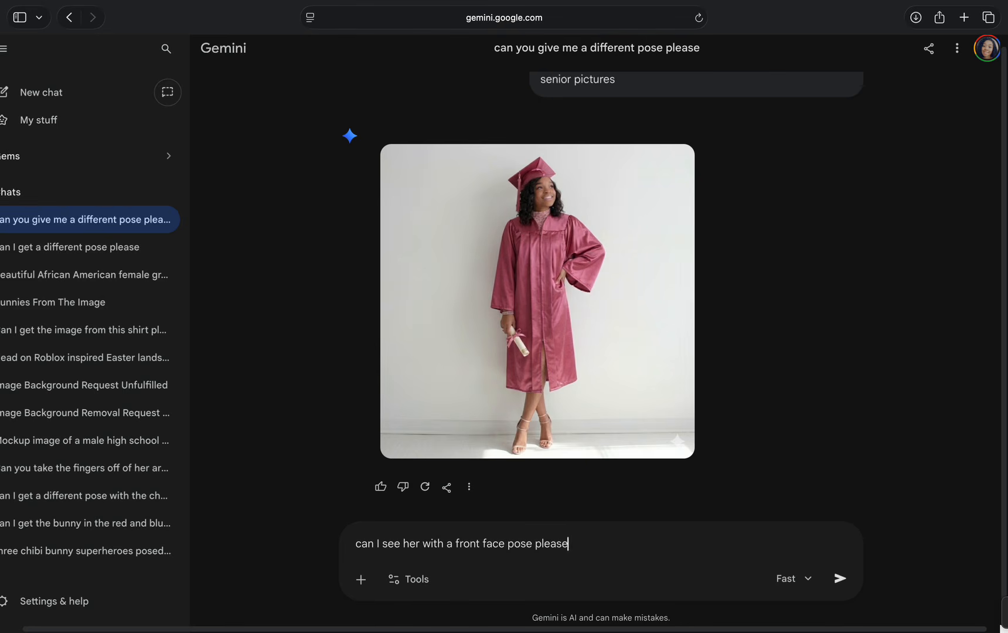
key(Return)
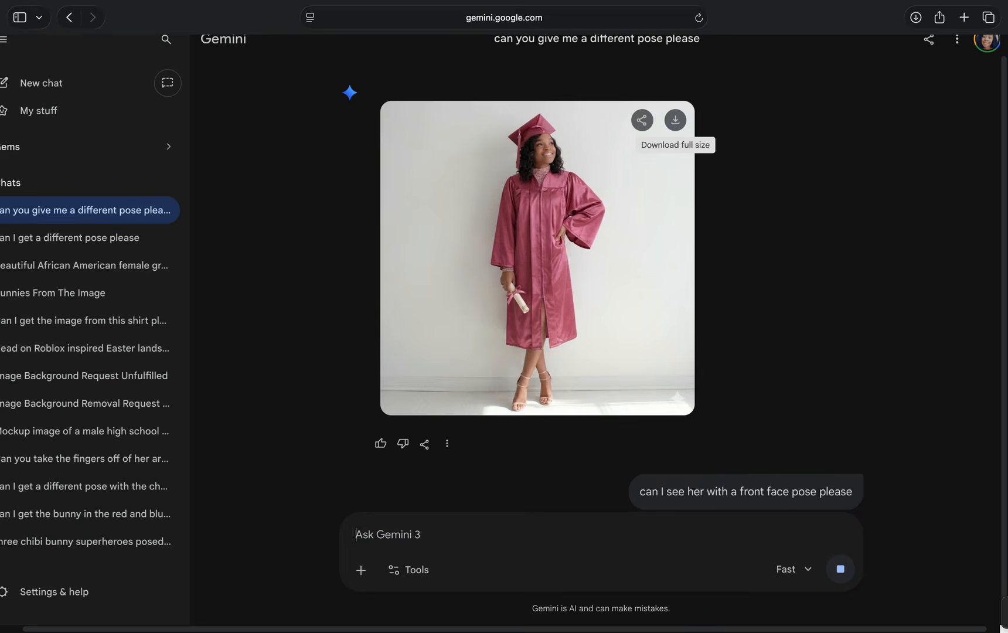
Download the full-size images of the sideways-looking senior picture pose and the front-facing pose.
click(675, 119)
scroll(675, 120, up, 4)
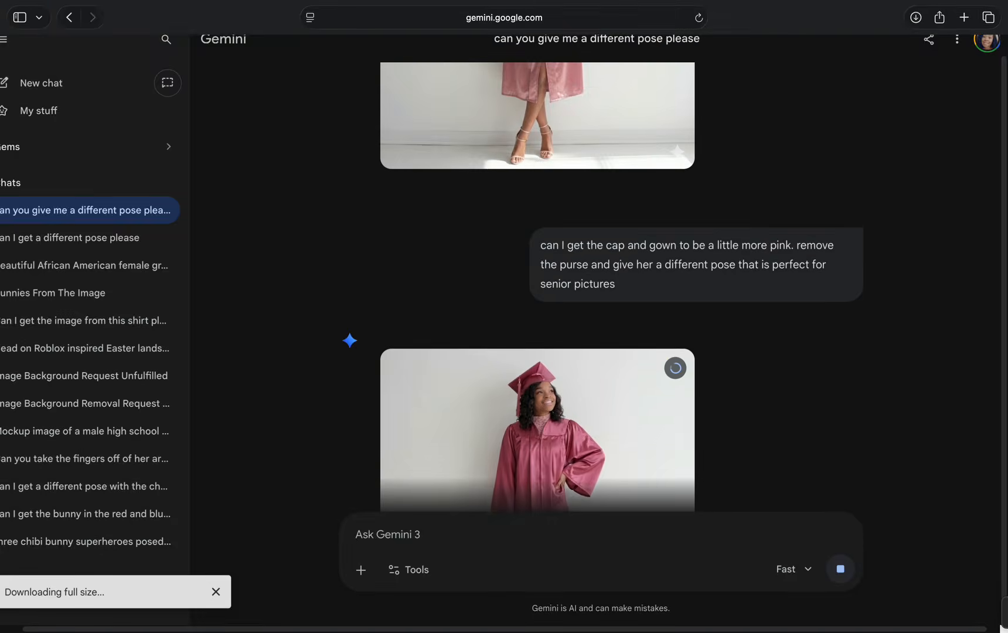
scroll(621, 282, down, 5)
scroll(621, 281, up, 10)
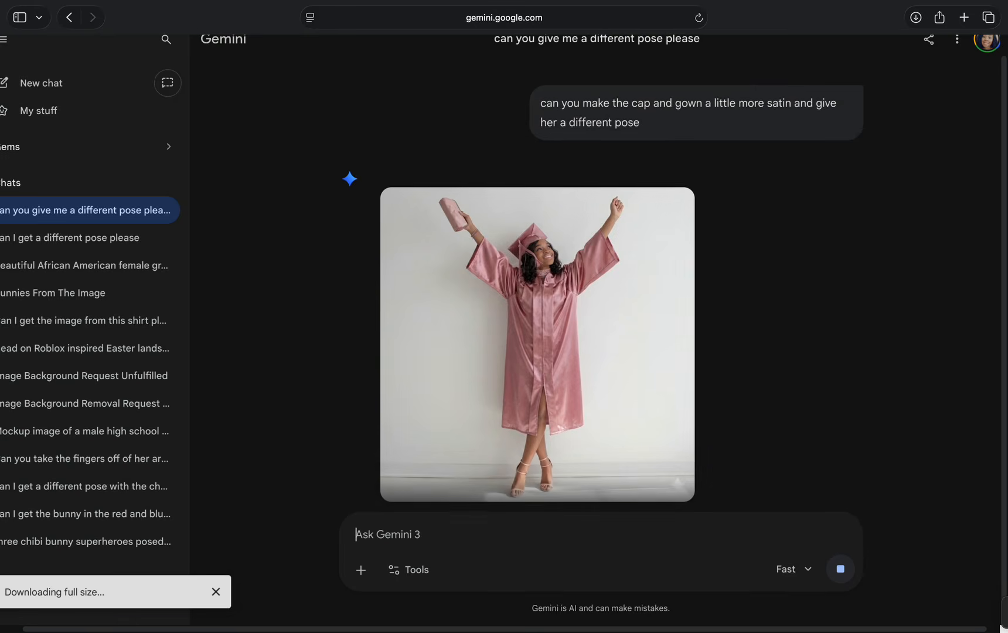
scroll(601, 282, down, 8)
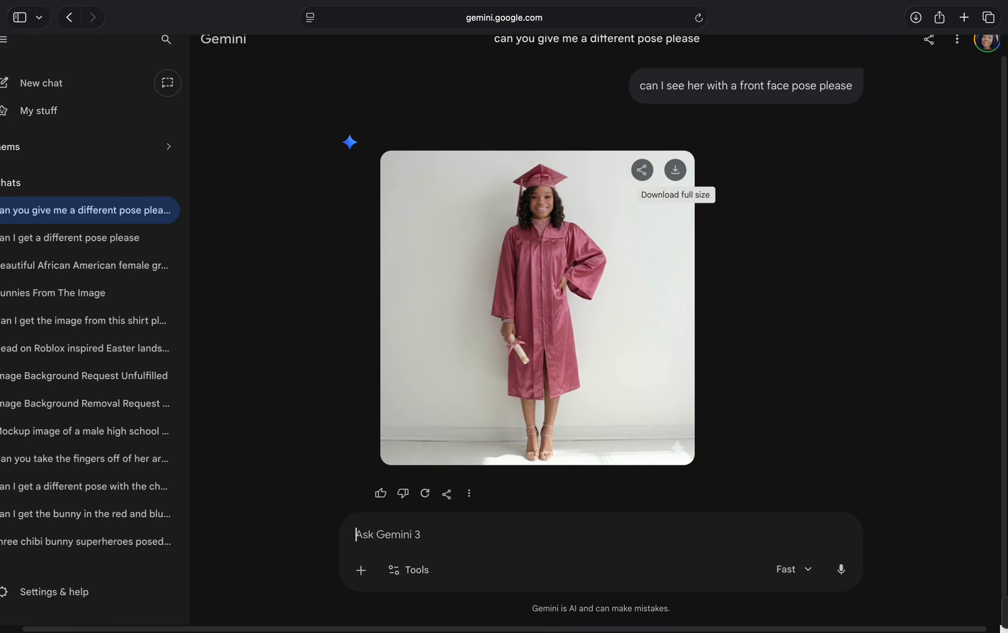
click(675, 170)
Send the request "can I see her with another pose please" and regenerate its image once.
text(can )
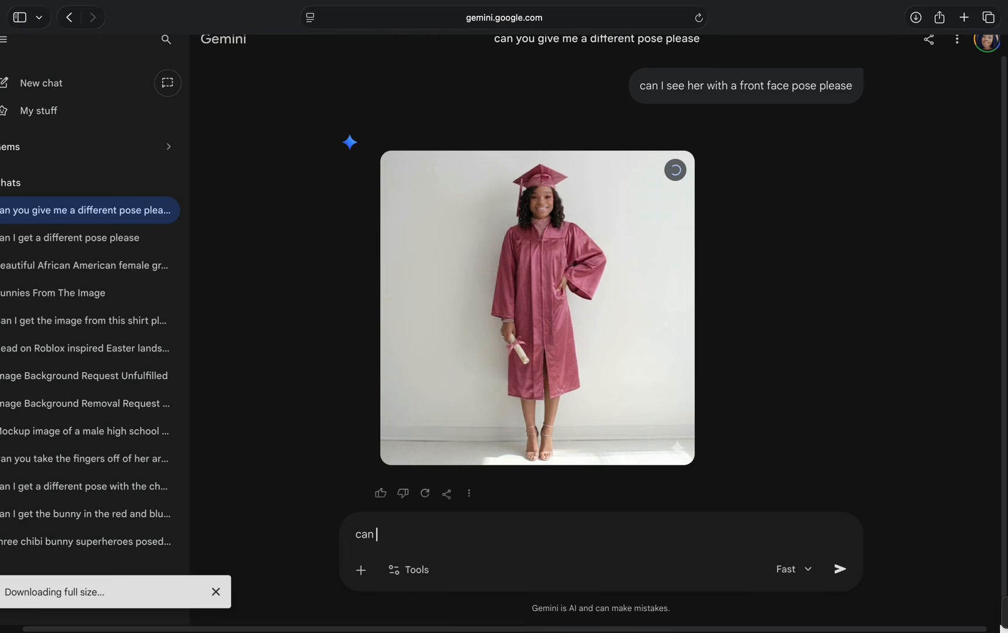
text(I see her with anothr)
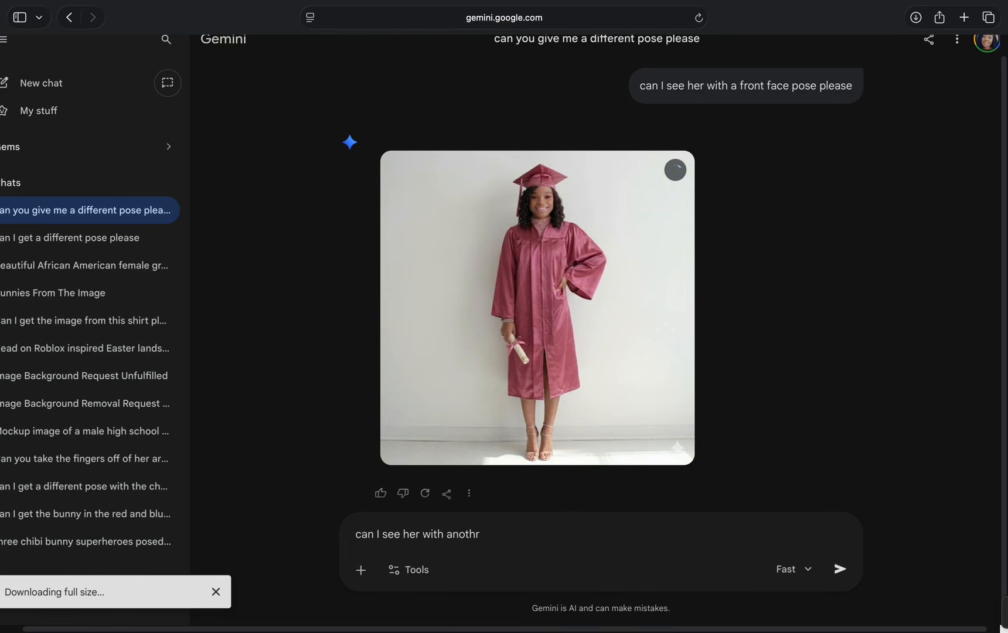
key(BackSpace)
text(er pose please)
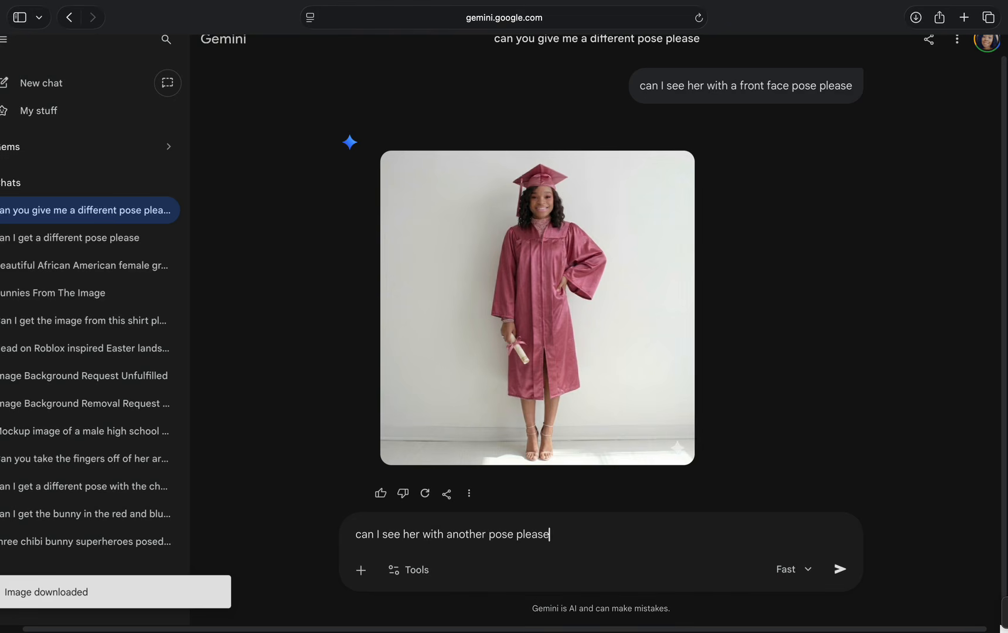
key(Return)
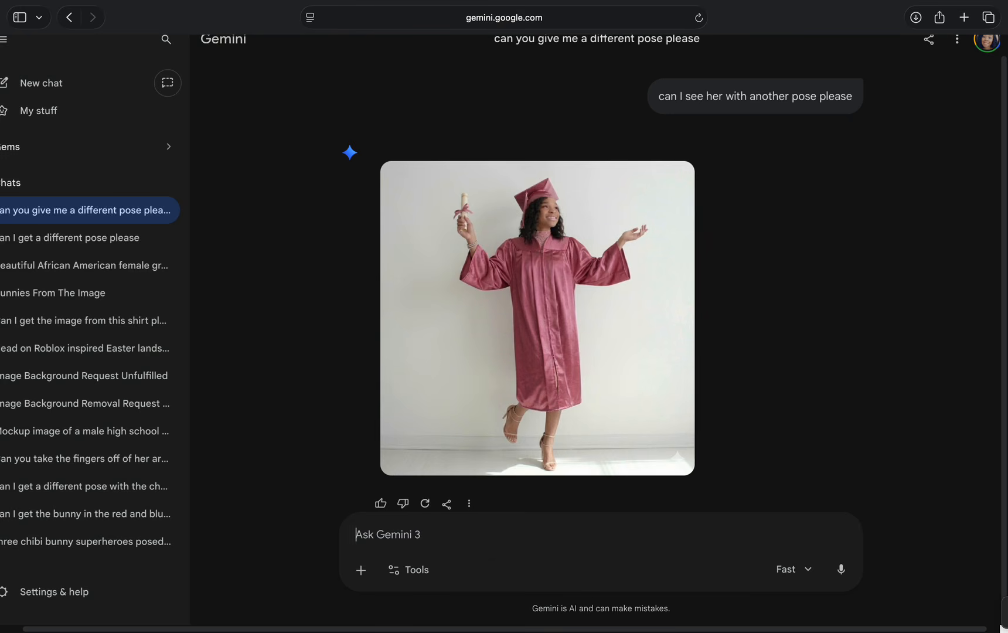
click(425, 503)
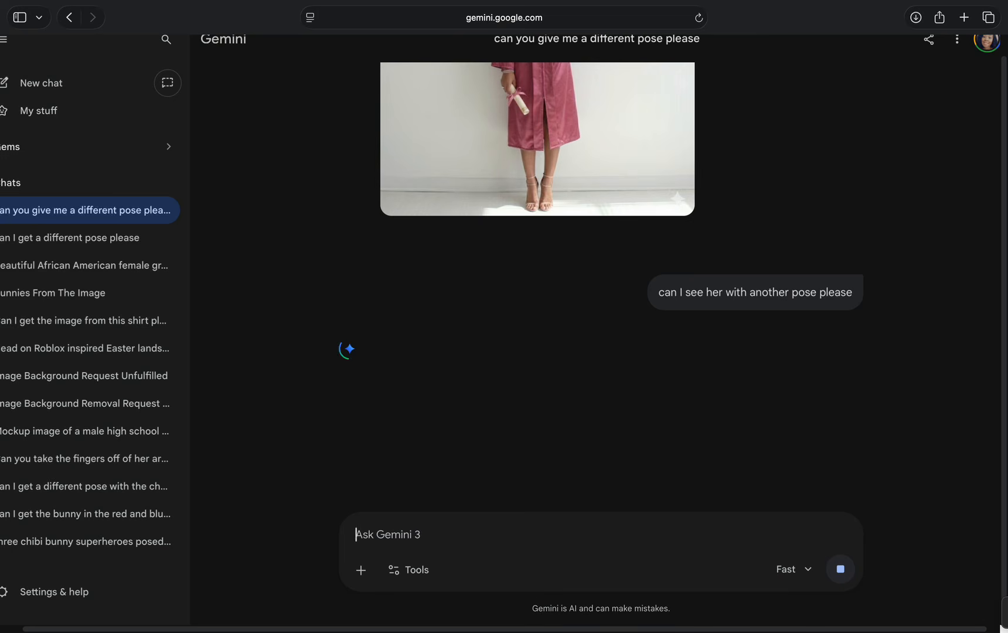
Download the regenerated image of her holding up the cap and send the request "can I get a cute over the shoulder pose".
text(c)
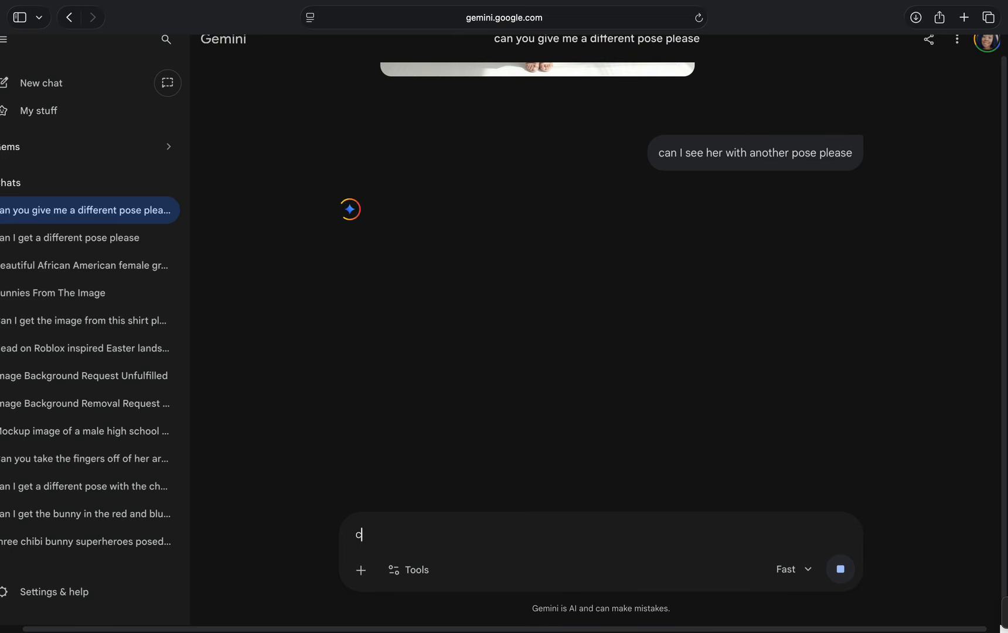
text(an I get a )
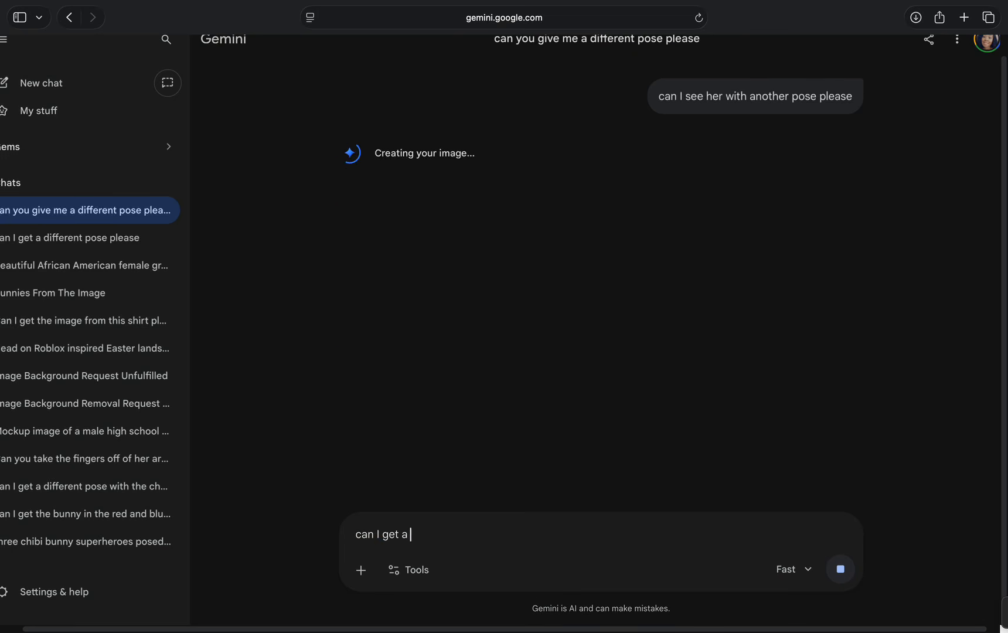
text(cute over the should)
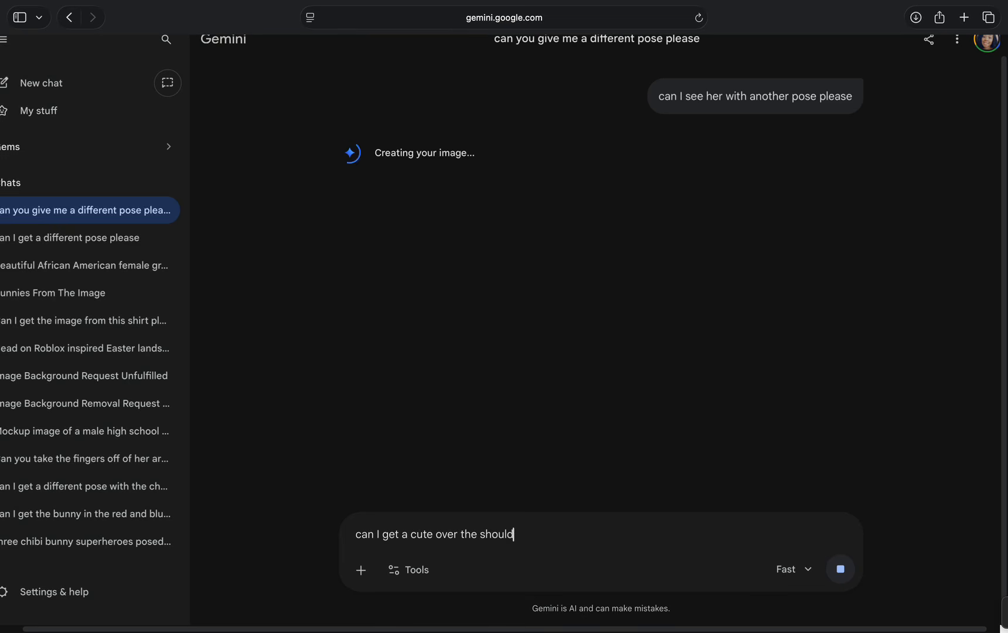
text(er pose)
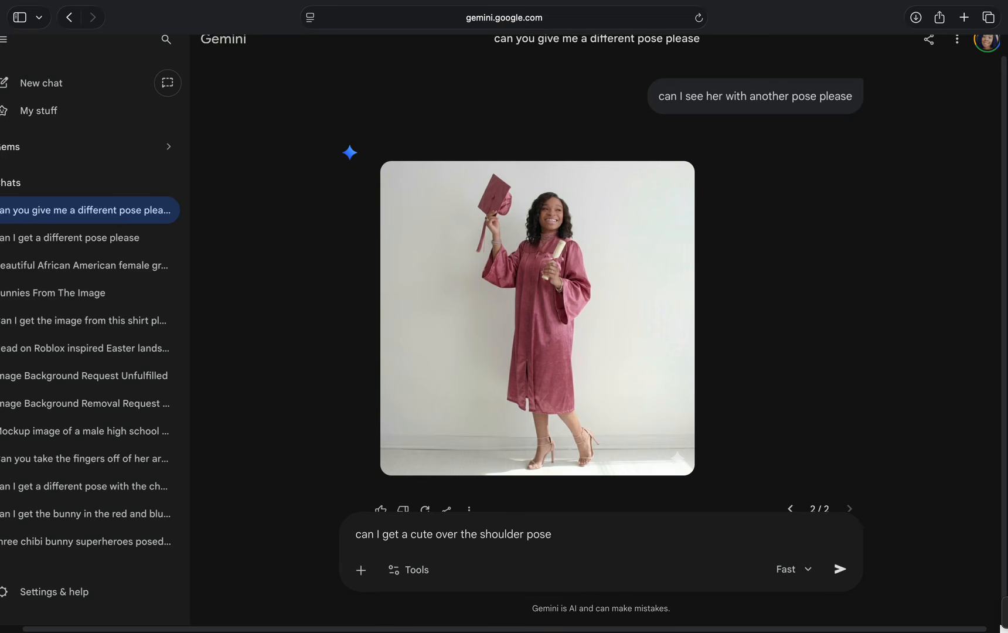
click(675, 180)
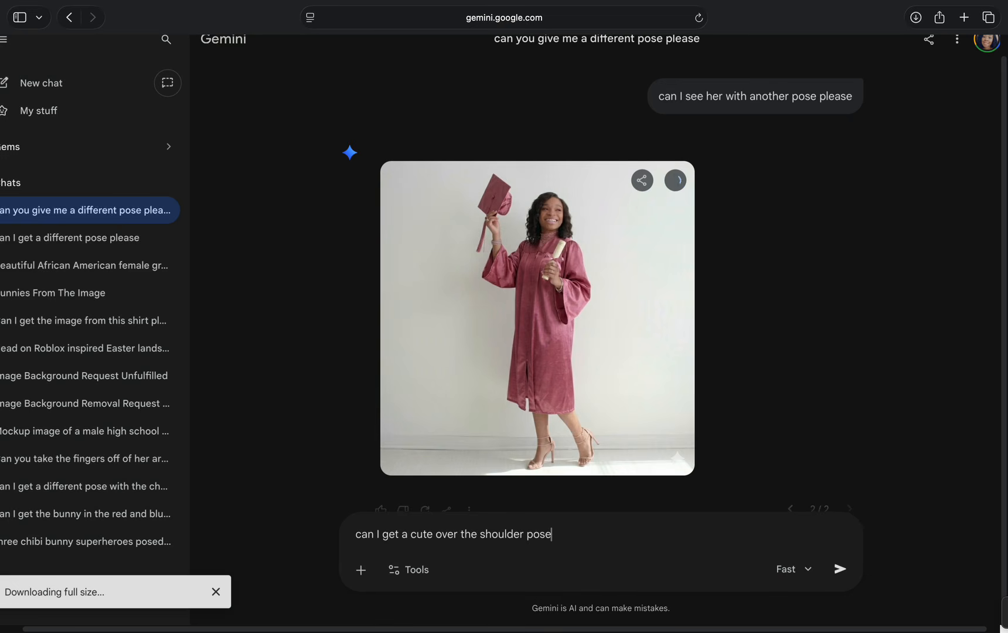
click(840, 568)
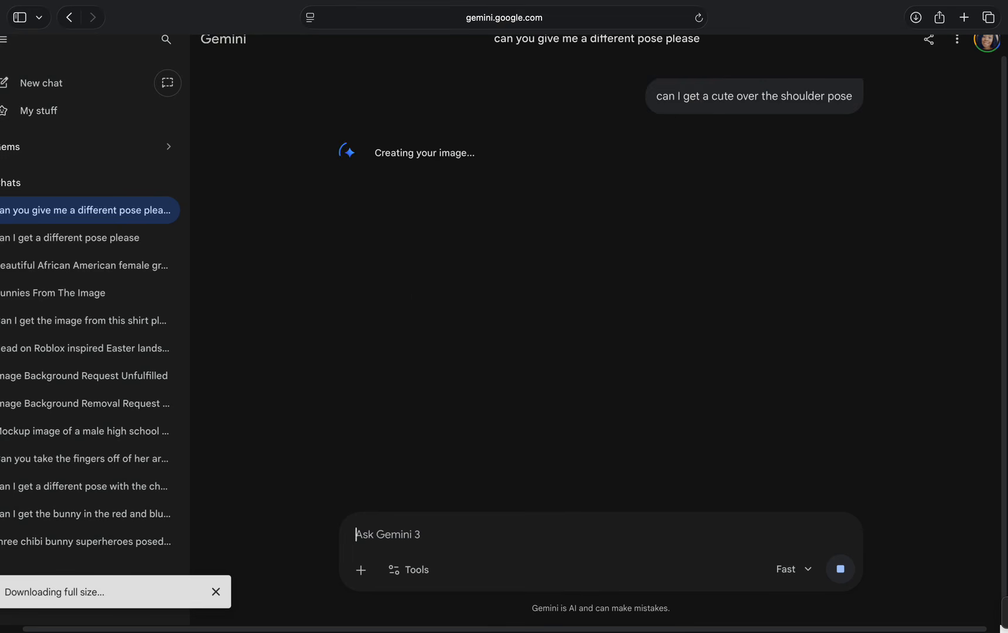
Download the over-the-shoulder image and send the request "can I see her in a more casual/ stylish attire with a different pose".
text(can I)
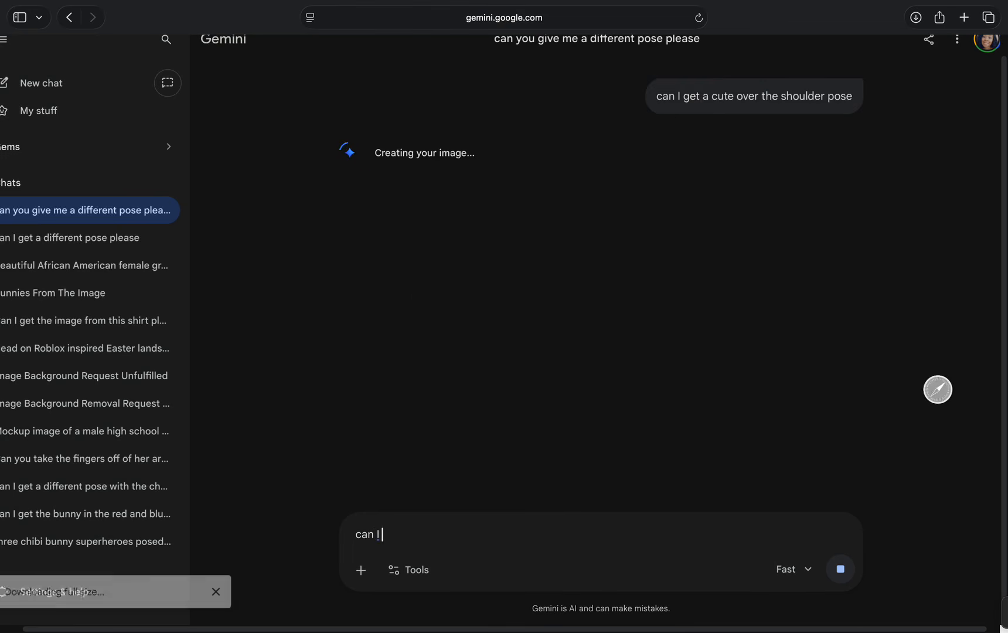
text( see her )
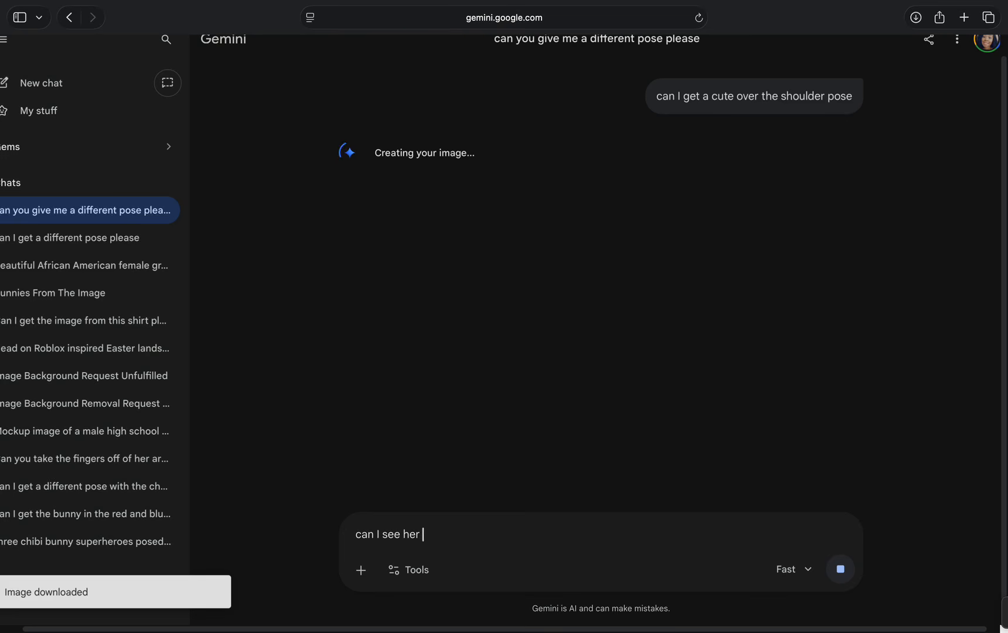
text(in a)
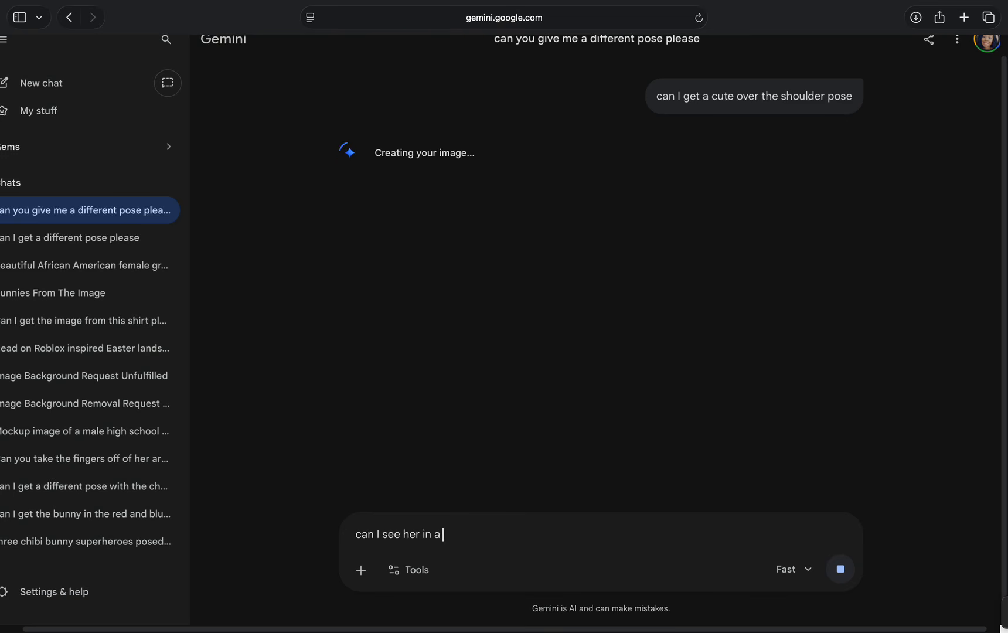
text( more casual attire)
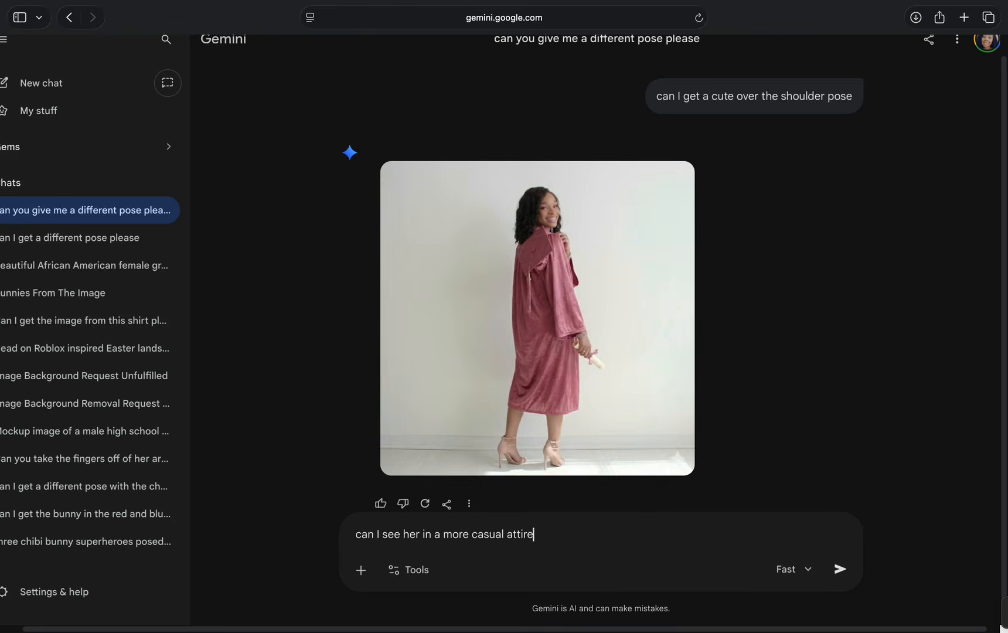
click(503, 534)
text(/)
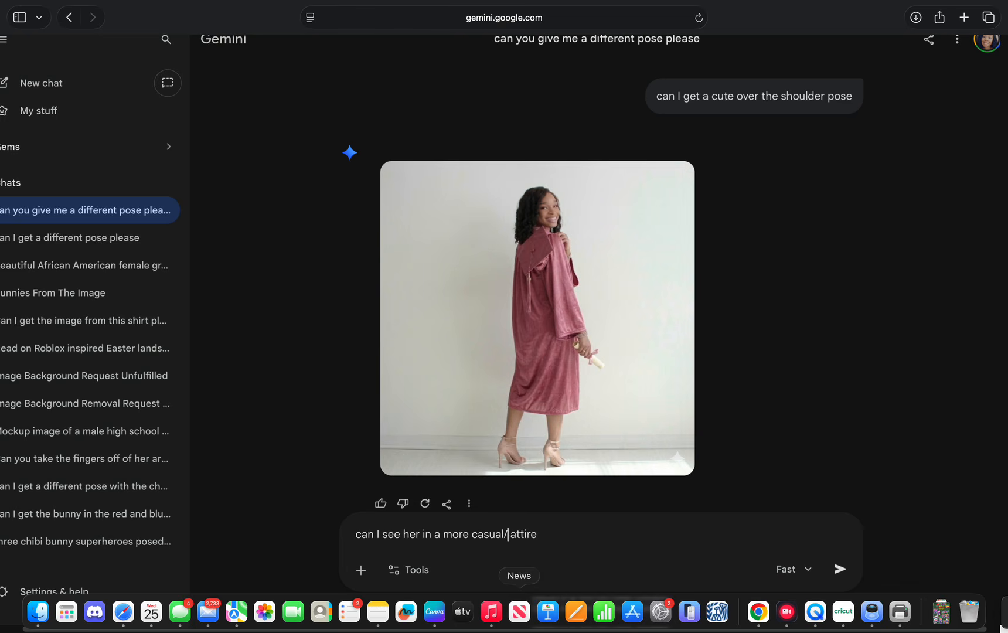
text( stylish)
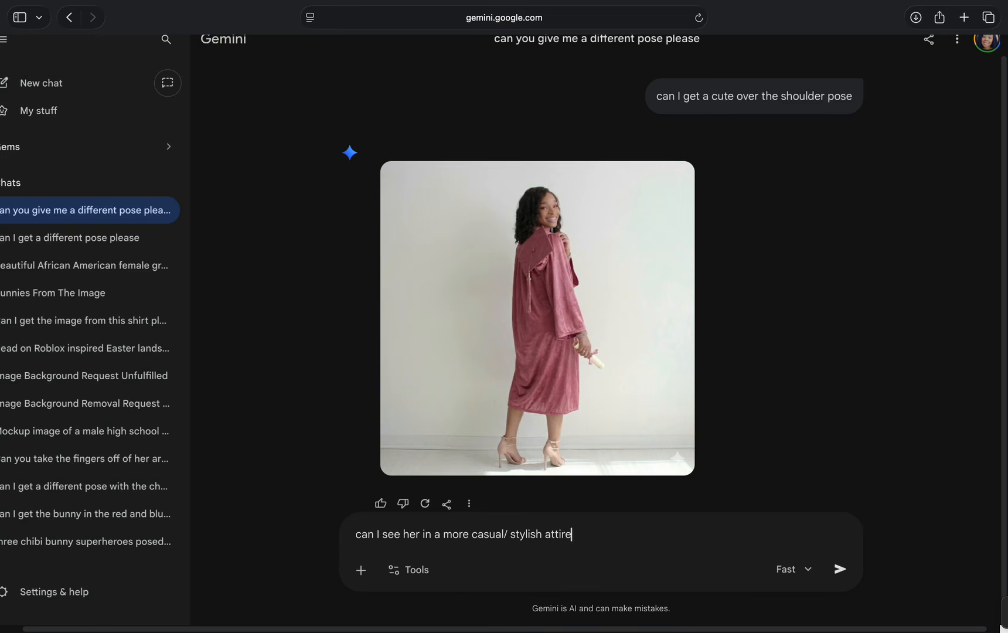
text(with a different pose)
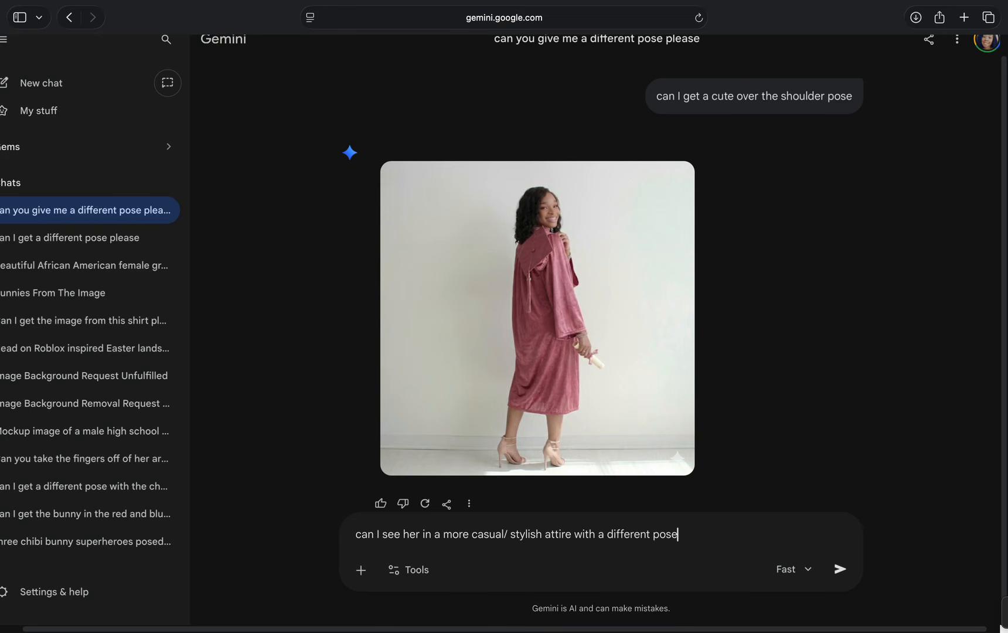
click(675, 181)
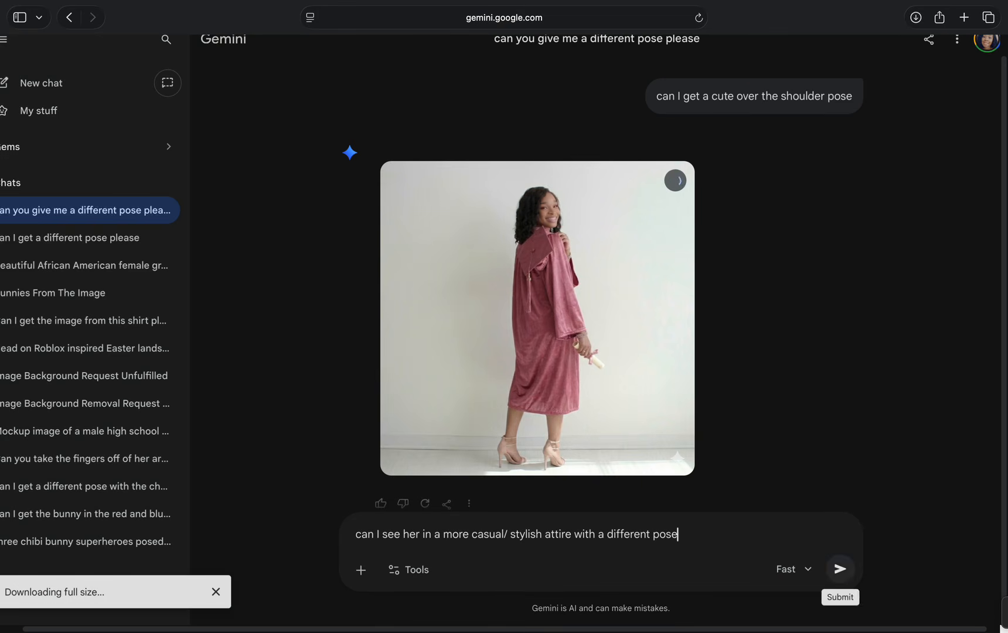
click(840, 569)
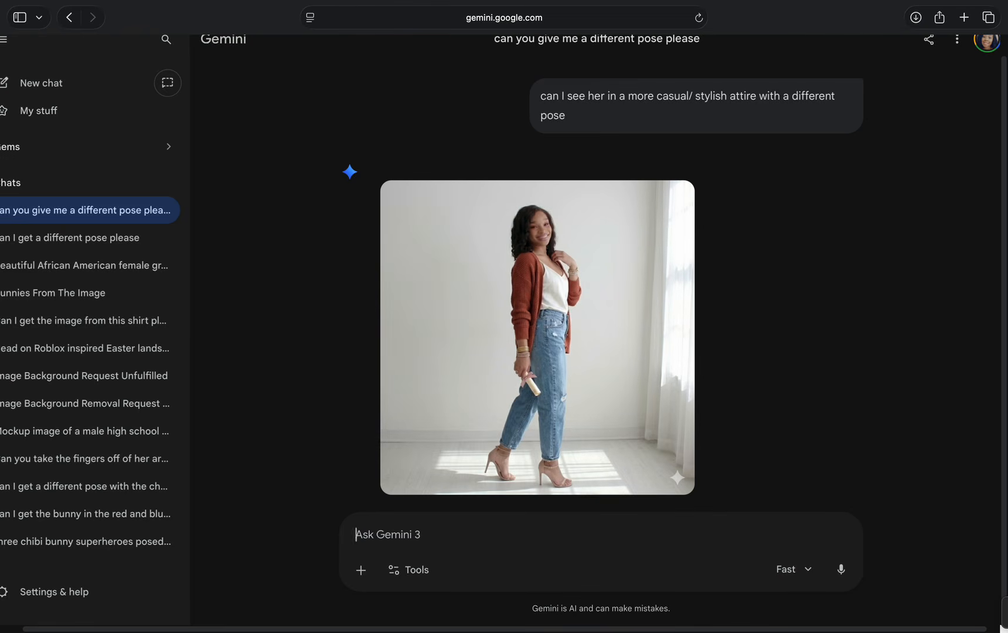
Send the request "can you put her in something pink please" for the casual outfit image.
mouse_move(674, 199)
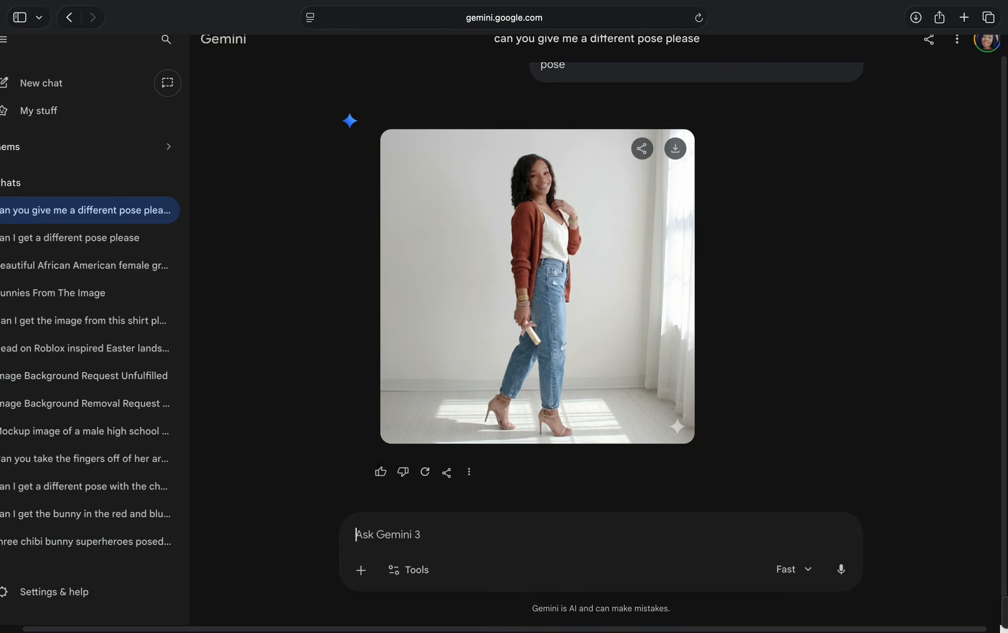
text(can you)
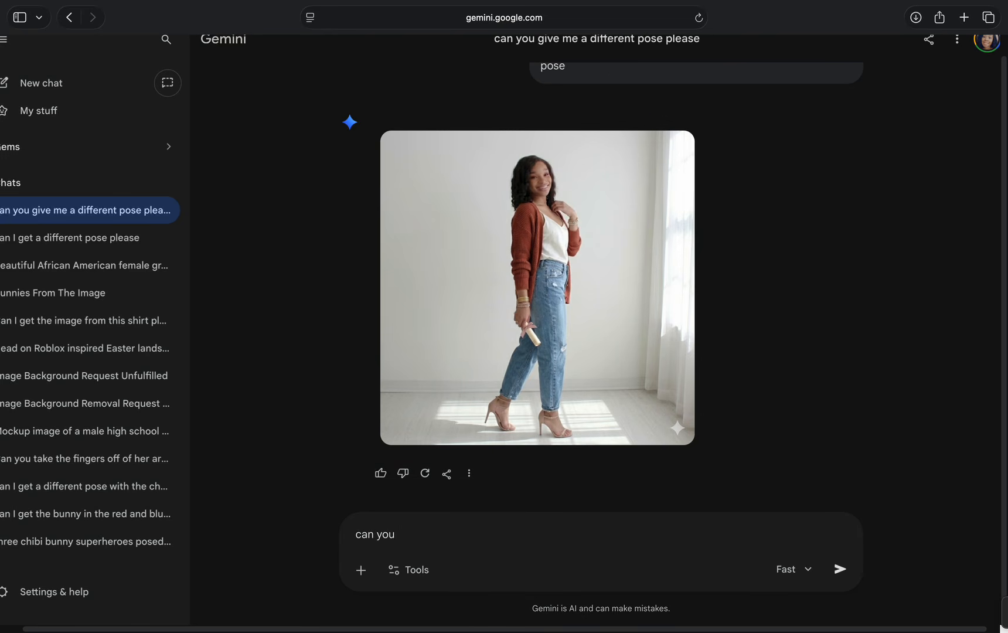
text( put her in something pink )
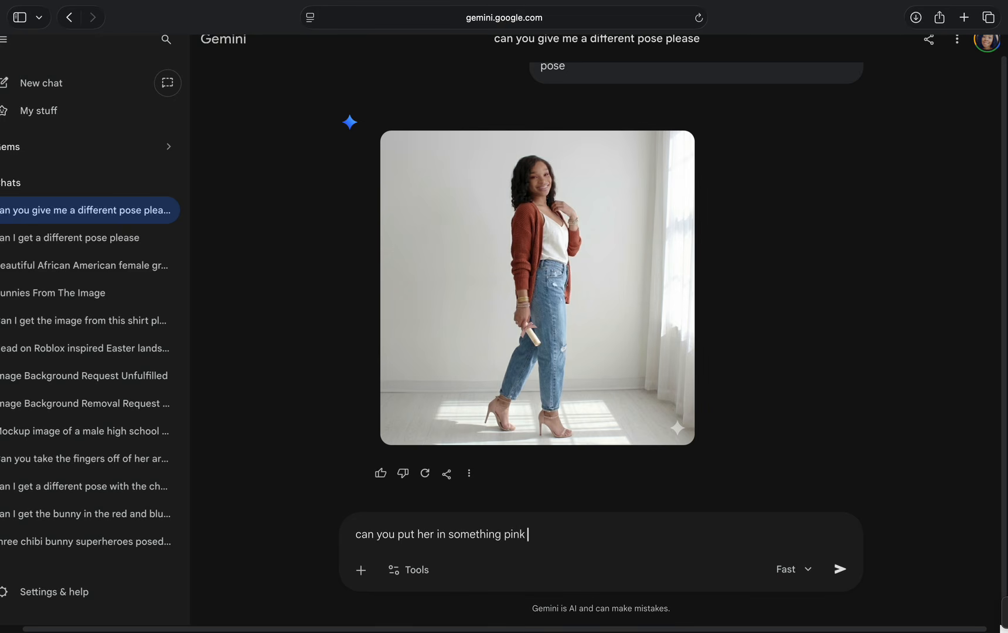
text(please)
key(Return)
Download the full-size images of the jeans-and-cardigan outfit and the all-pink casual outfit.
scroll(643, 176, up, 5)
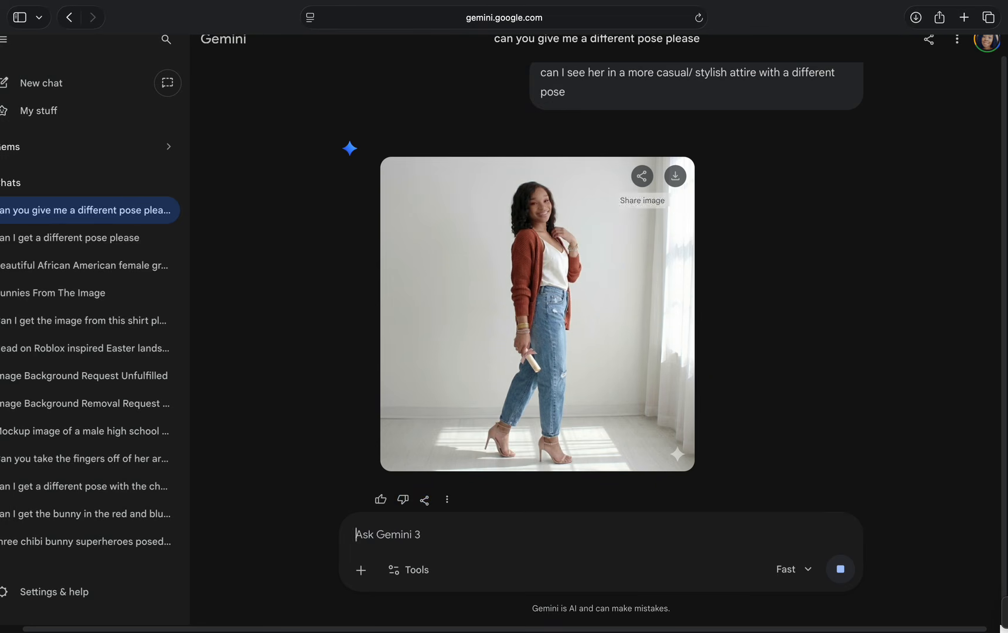
click(675, 176)
scroll(675, 175, down, 3)
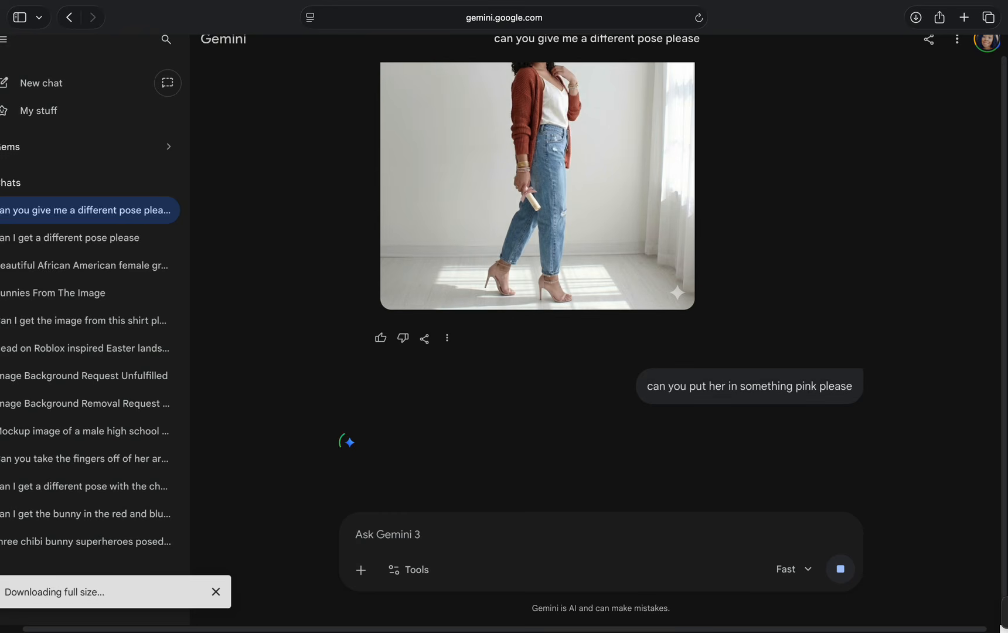
scroll(596, 275, down, 2)
scroll(595, 275, down, 2)
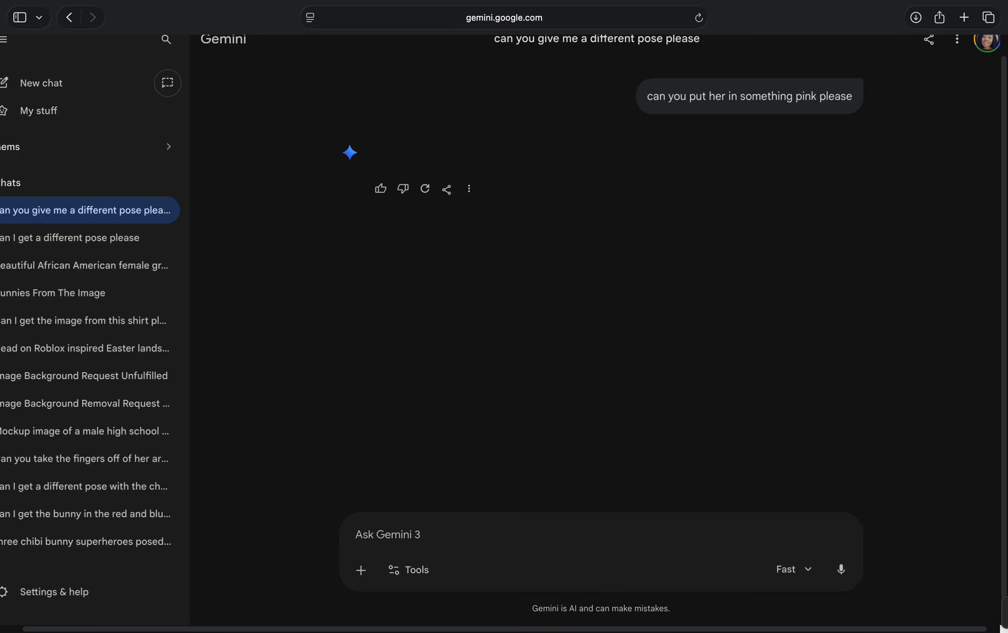
mouse_move(641, 179)
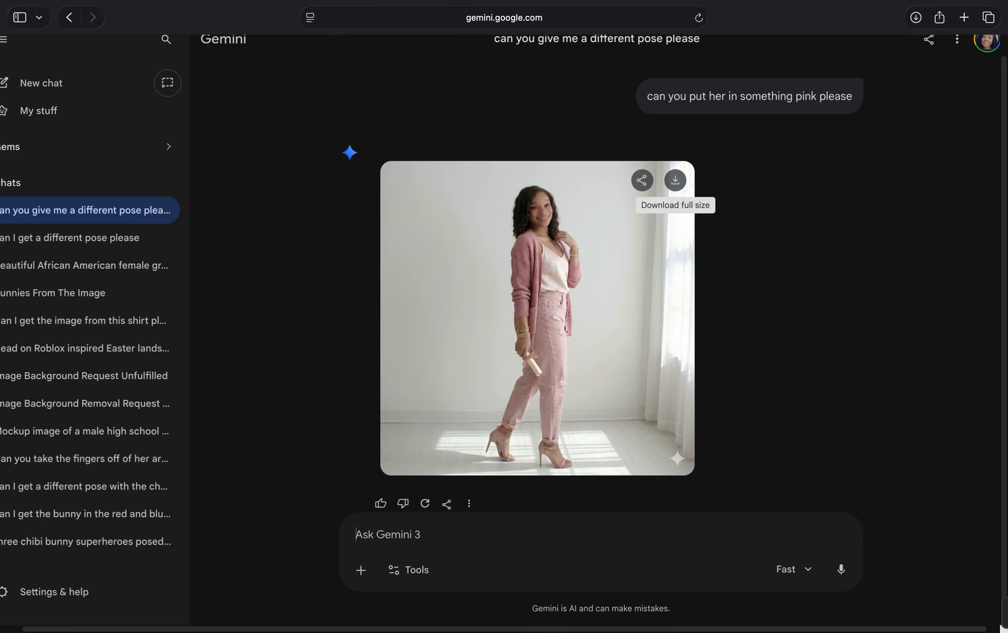
click(675, 180)
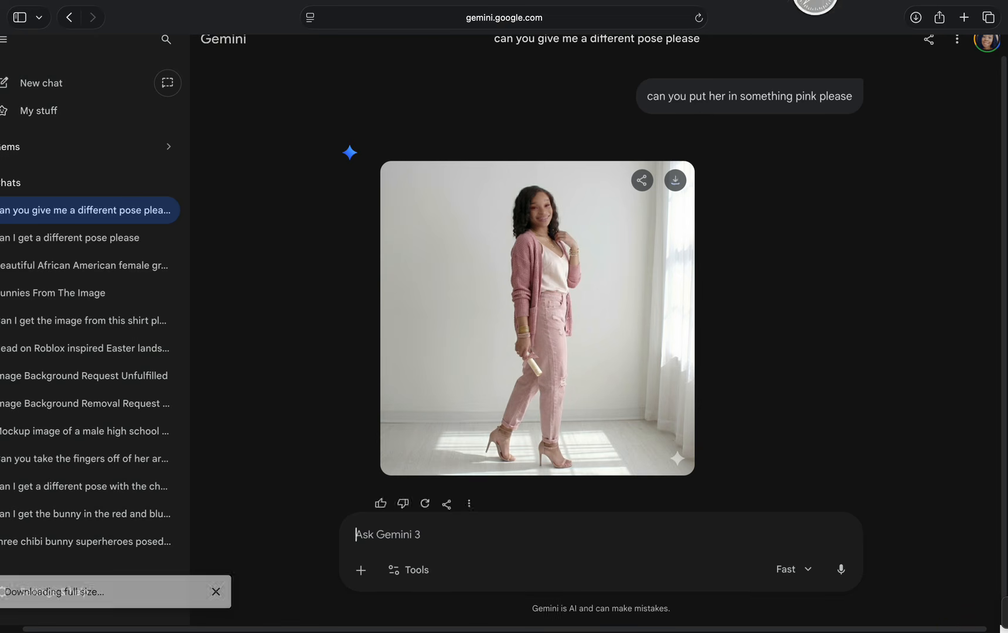
Switch to the Canva "class of" design and upload today's eight model images from the Downloads folder.
key(ctrl+Left)
key(ctrl+Right)
key(ctrl+Right)
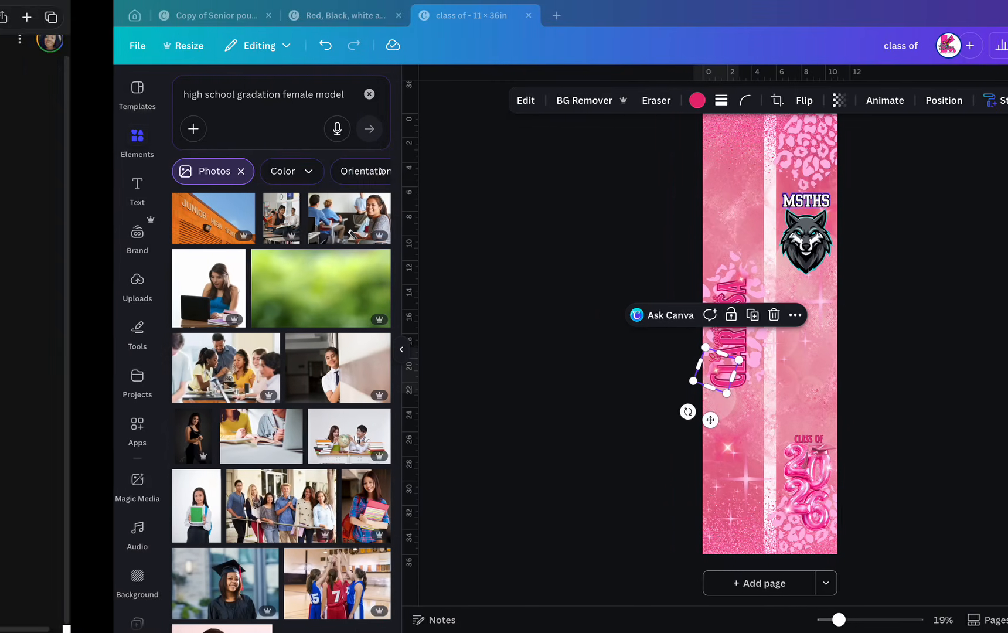
scroll(656, 333, up, 1)
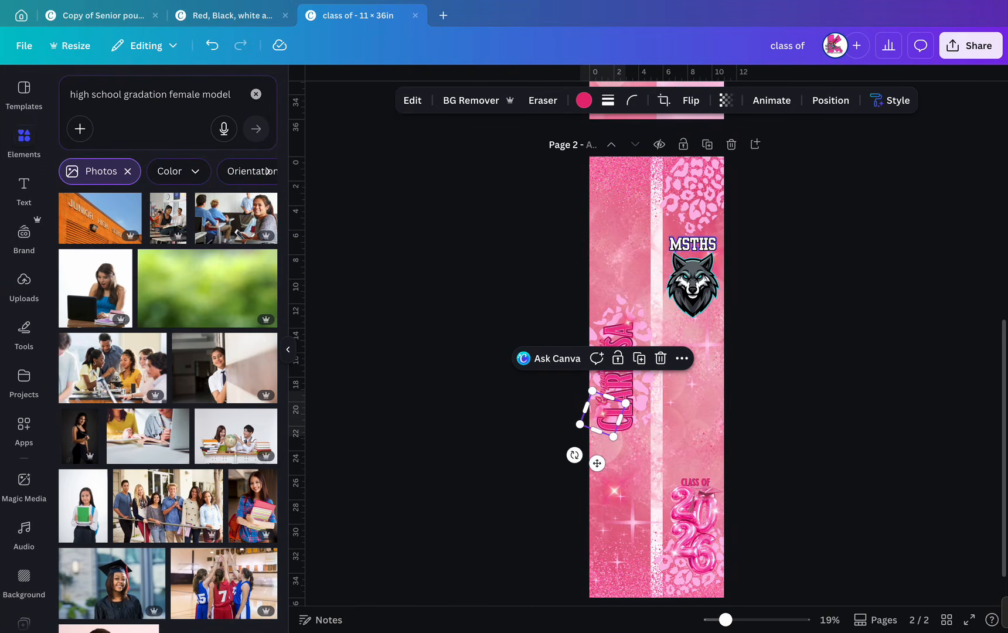
click(24, 286)
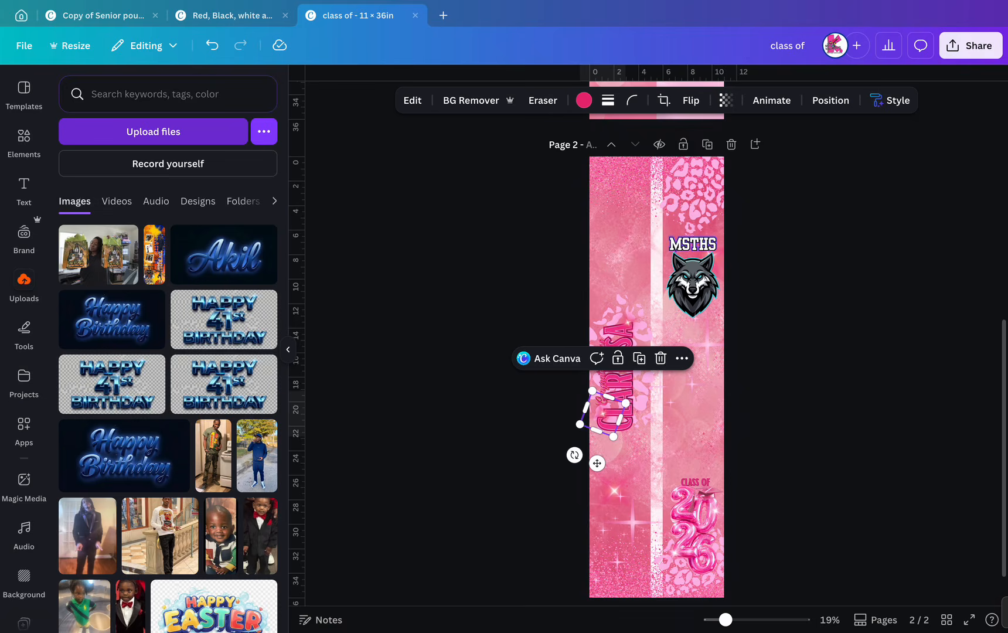
click(153, 131)
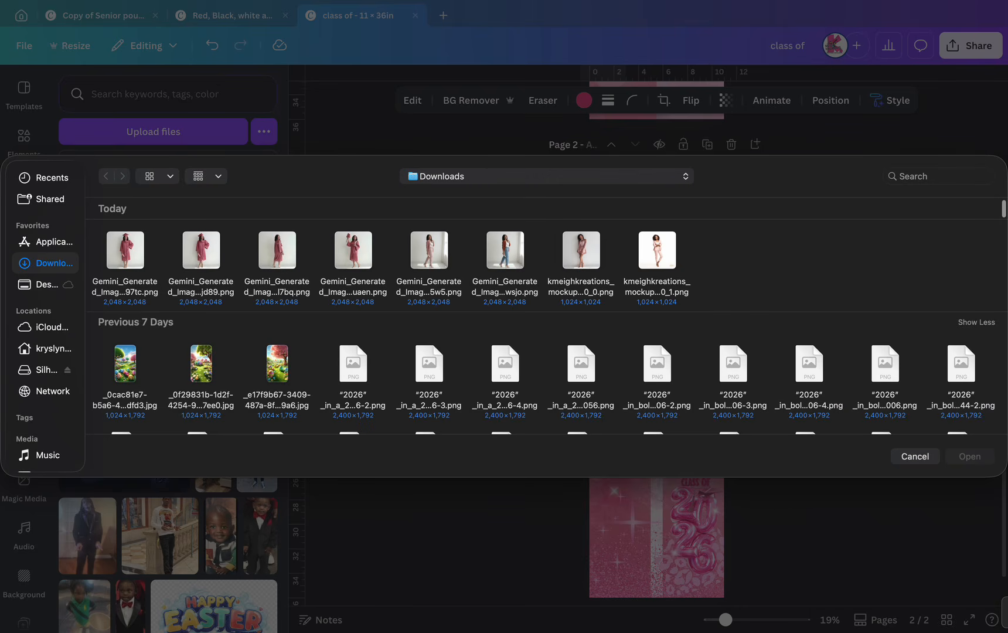
drag(101, 229, 708, 250)
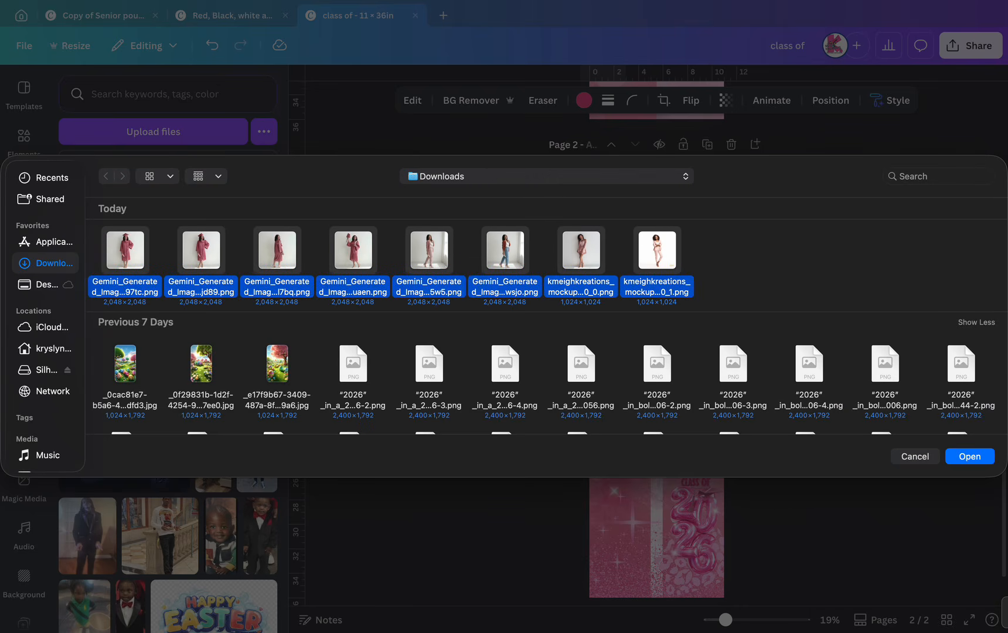
key(Return)
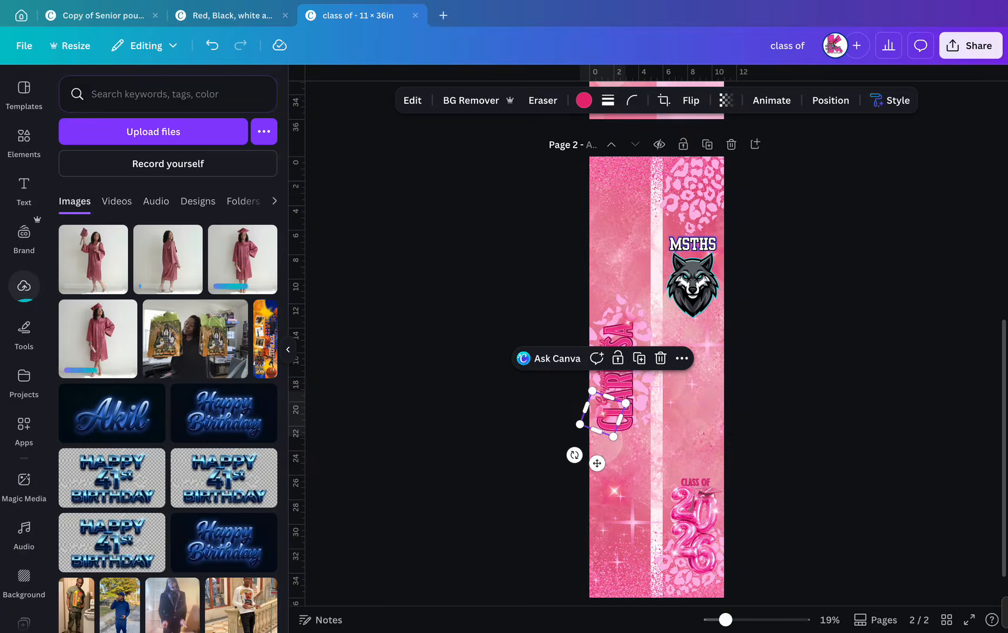
Place the uploaded photo of her in the short lace dress on page 2 and crop both empty sides.
scroll(691, 316, down, 1)
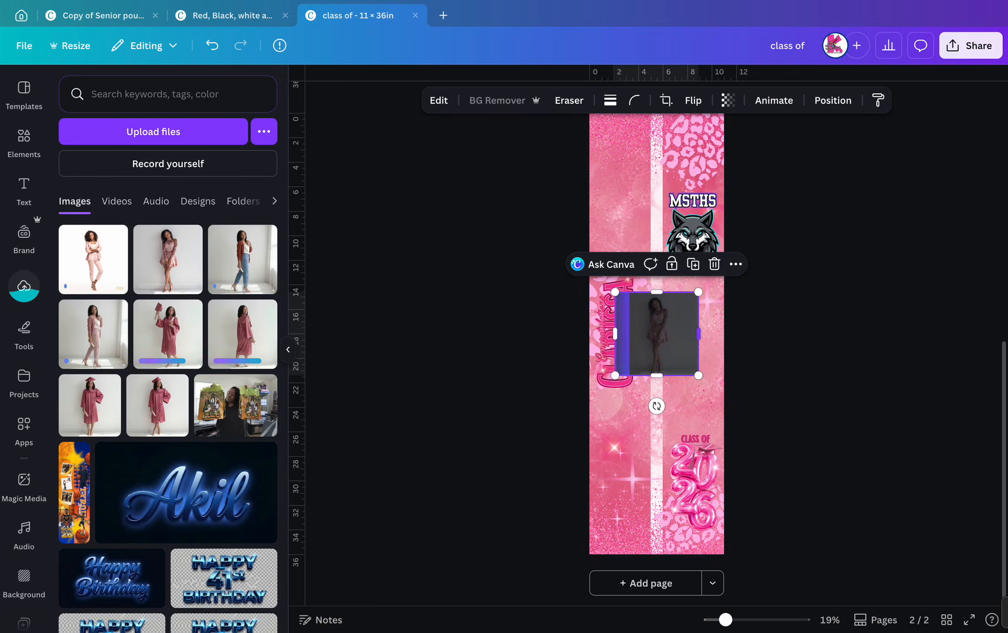
drag(698, 334, 680, 334)
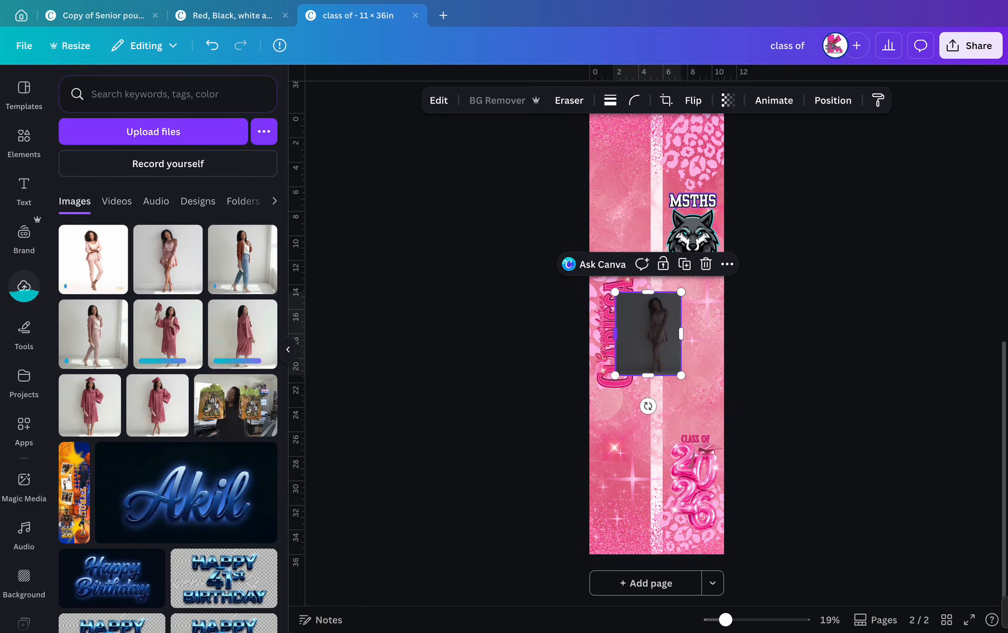
drag(614, 333, 636, 333)
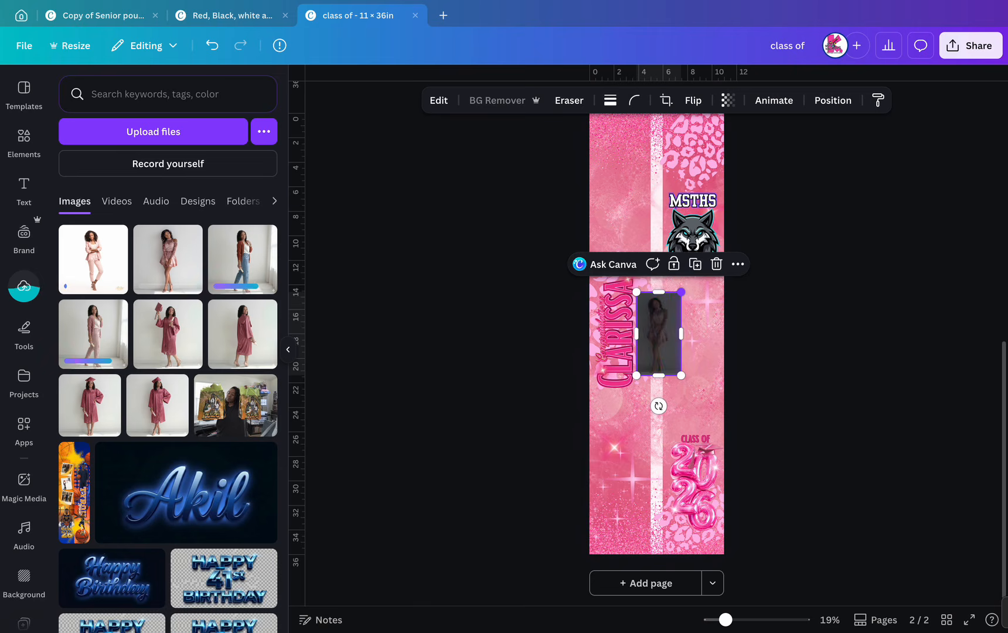
Enlarge the dress photo in the lower-left corner of the page 2 banner and remove its background.
drag(680, 292, 720, 220)
drag(678, 298, 621, 479)
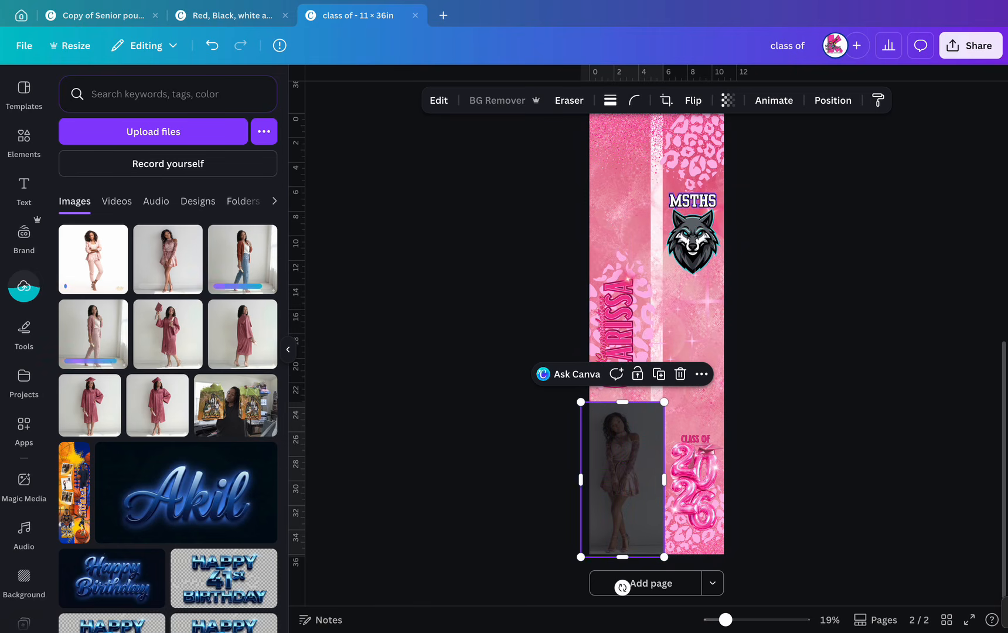
drag(581, 556, 591, 537)
drag(628, 469, 628, 475)
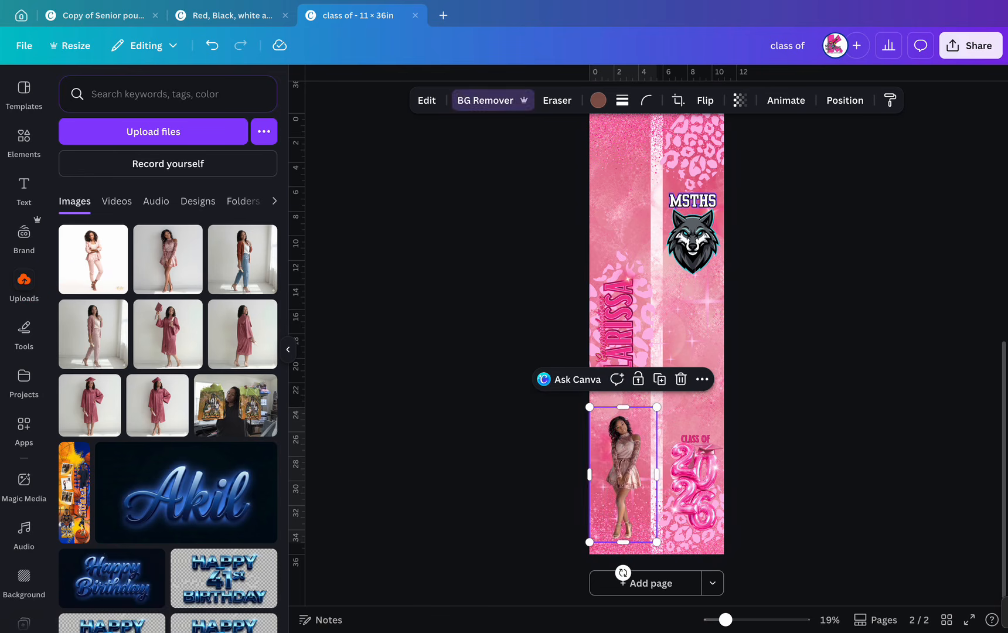
Enlarge the dress cutout further and position it directly below the vertical name, with her feet near the banner's bottom edge.
key(Escape)
scroll(657, 440, up, 3)
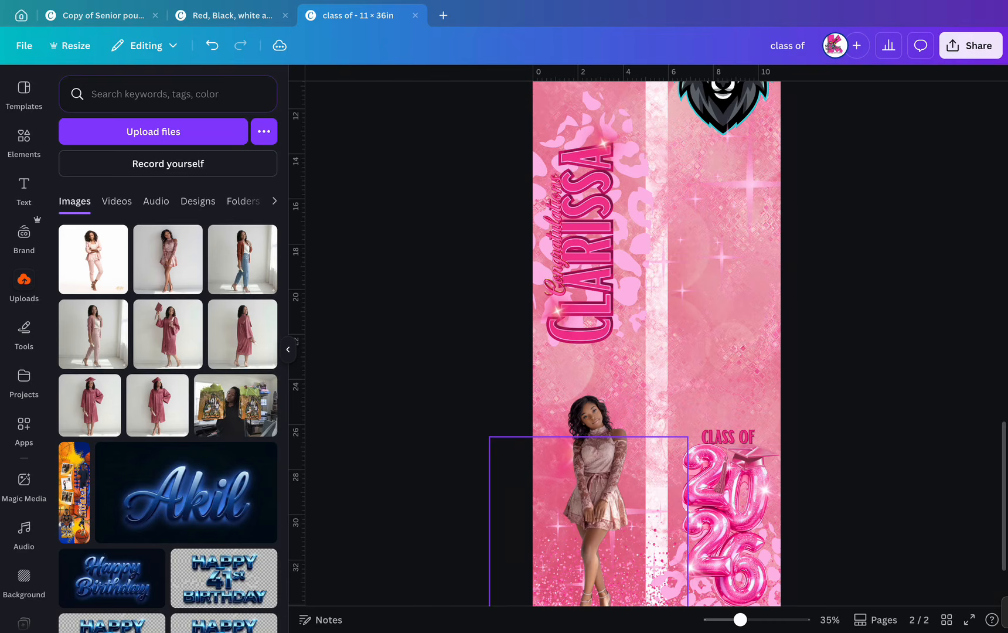
scroll(621, 457, down, 3)
click(600, 405)
drag(656, 282, 695, 204)
drag(615, 366, 596, 374)
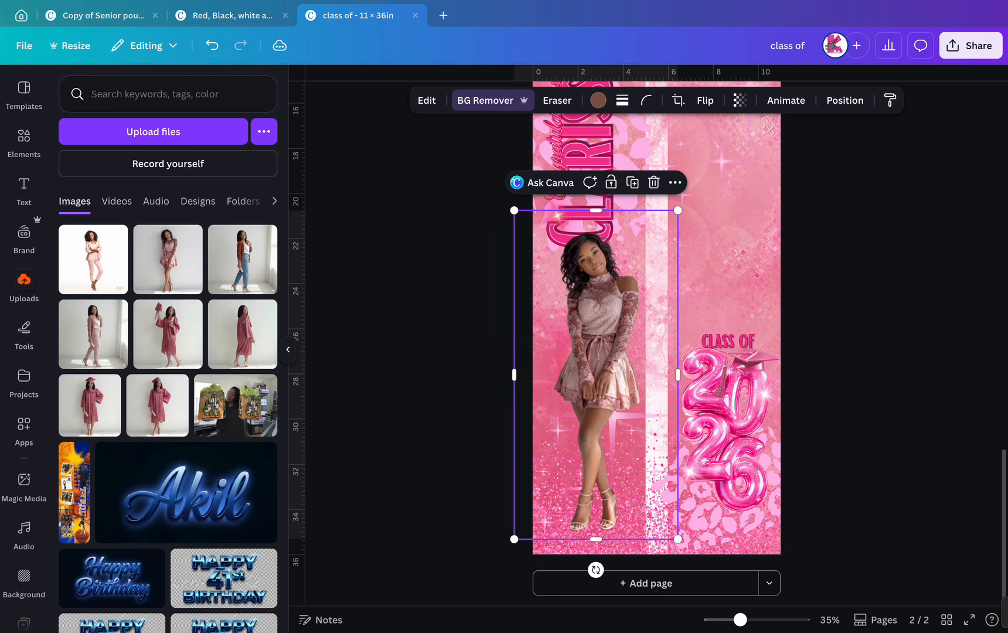
Crop the dress cutout's frame on both sides, aligning one side with the banner's left edge and trimming the empty space beside her.
scroll(674, 375, down, 3)
scroll(674, 375, up, 2)
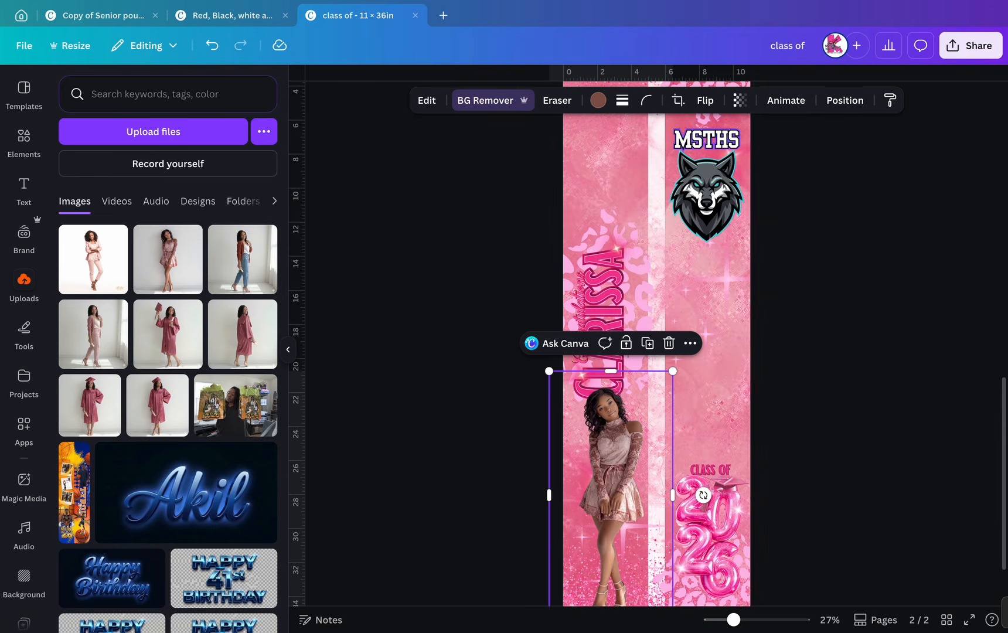
scroll(679, 492, down, 2)
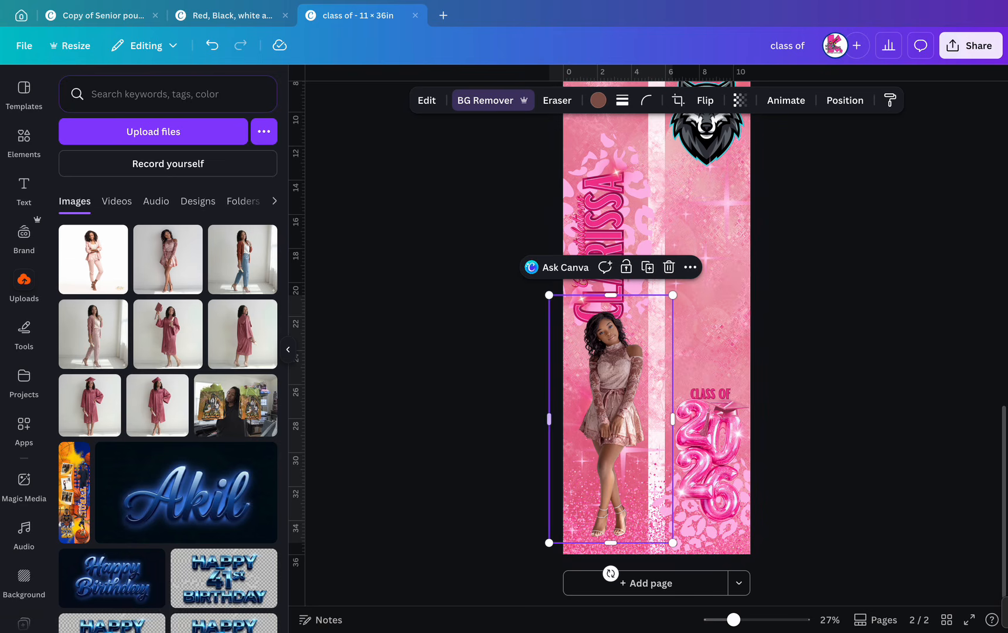
drag(549, 418, 563, 419)
drag(672, 418, 657, 418)
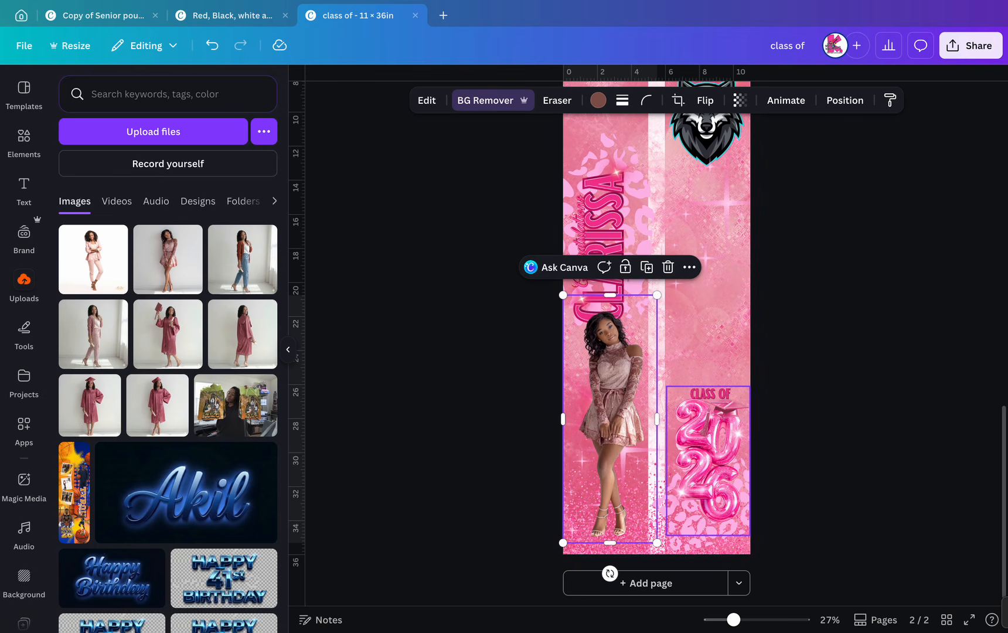
scroll(656, 360, up, 2)
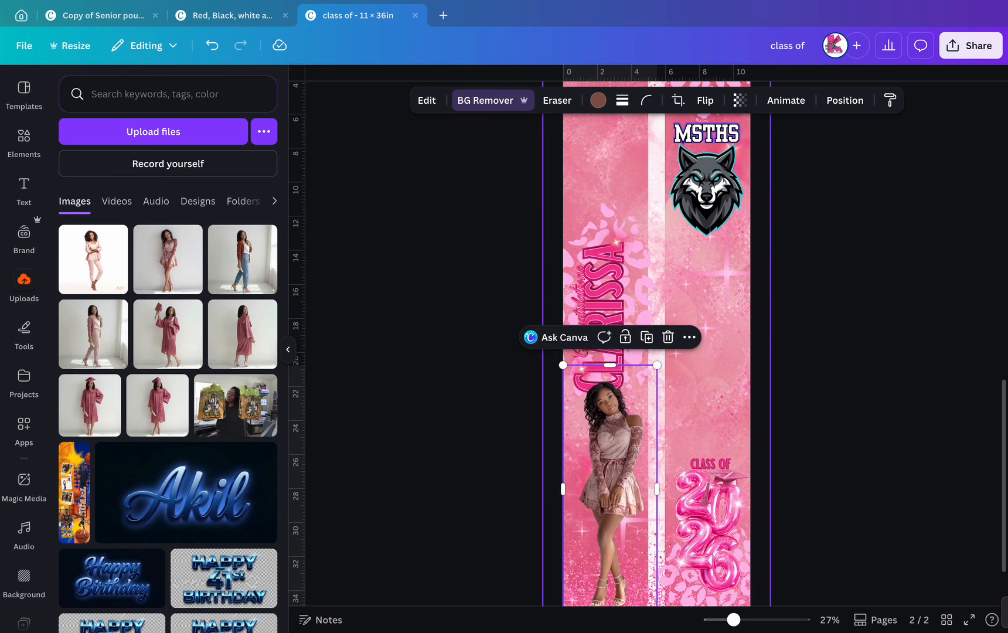
scroll(656, 360, down, 2)
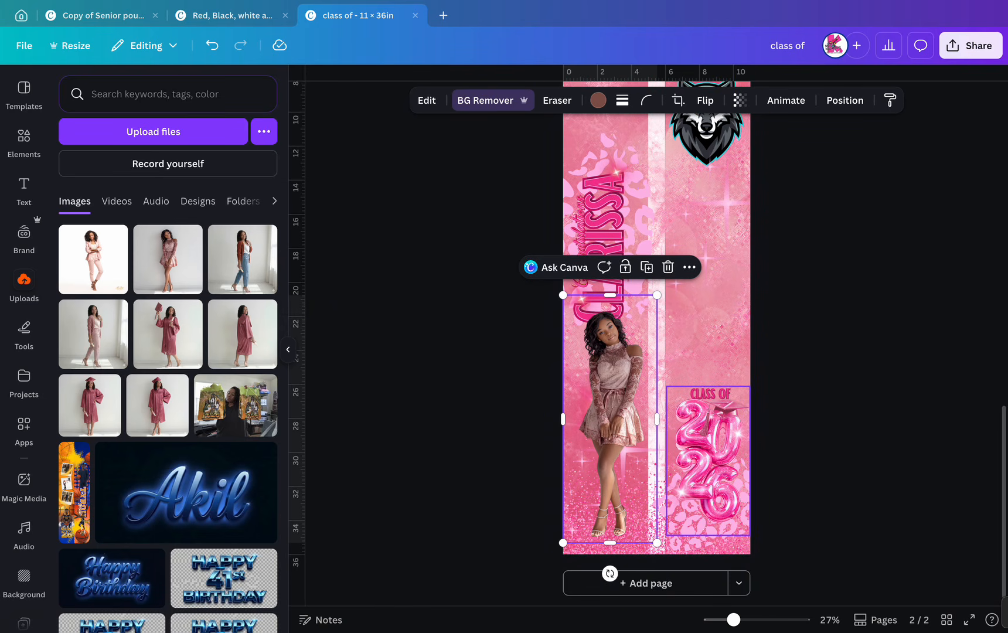
Place the uploaded gown photo of her raising the cap on page 2, remove its background and enlarge it.
scroll(656, 360, up, 3)
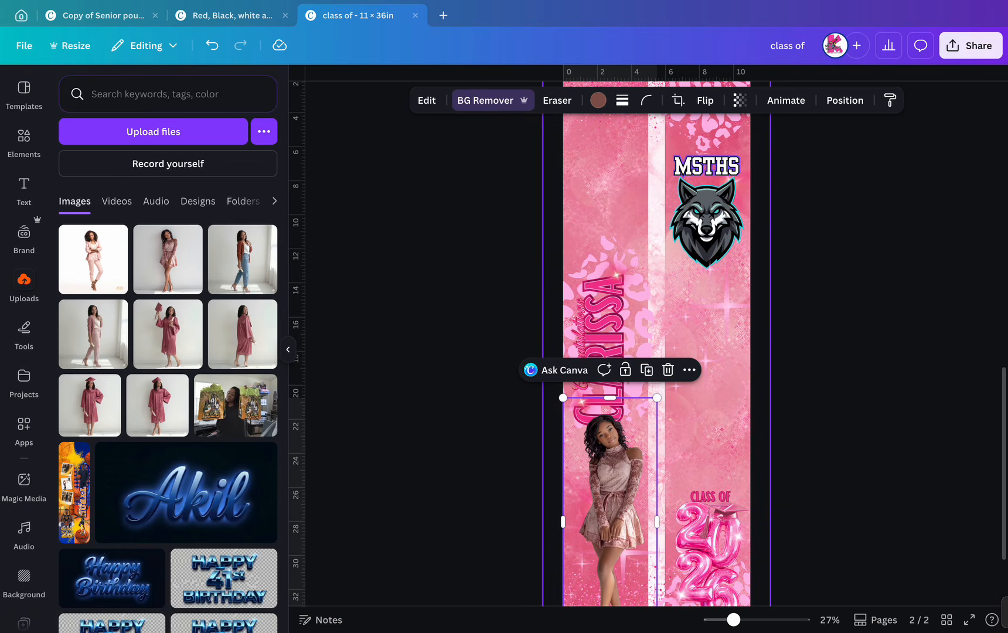
scroll(656, 361, up, 1)
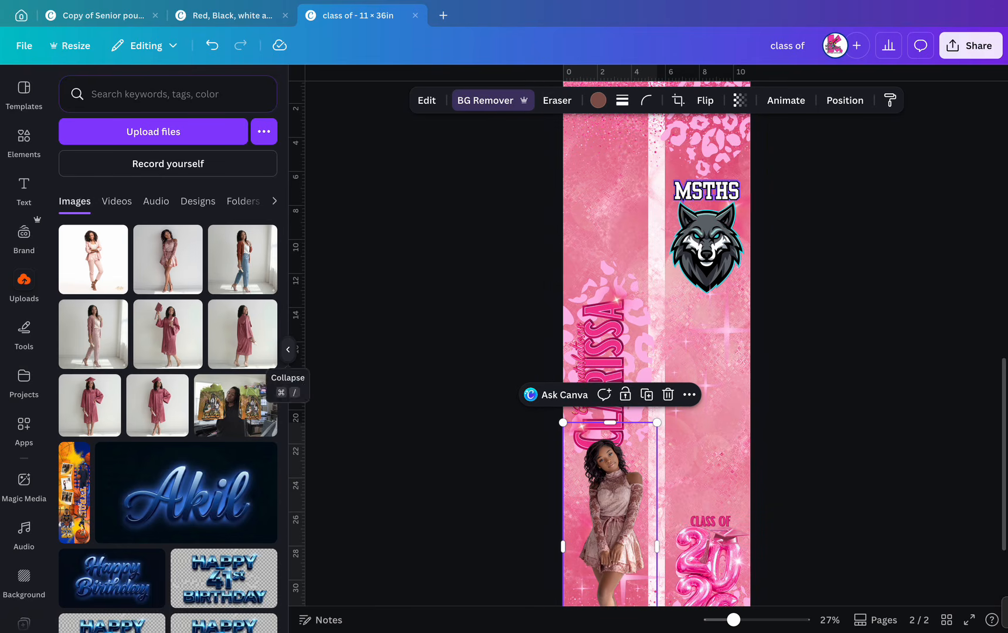
click(167, 334)
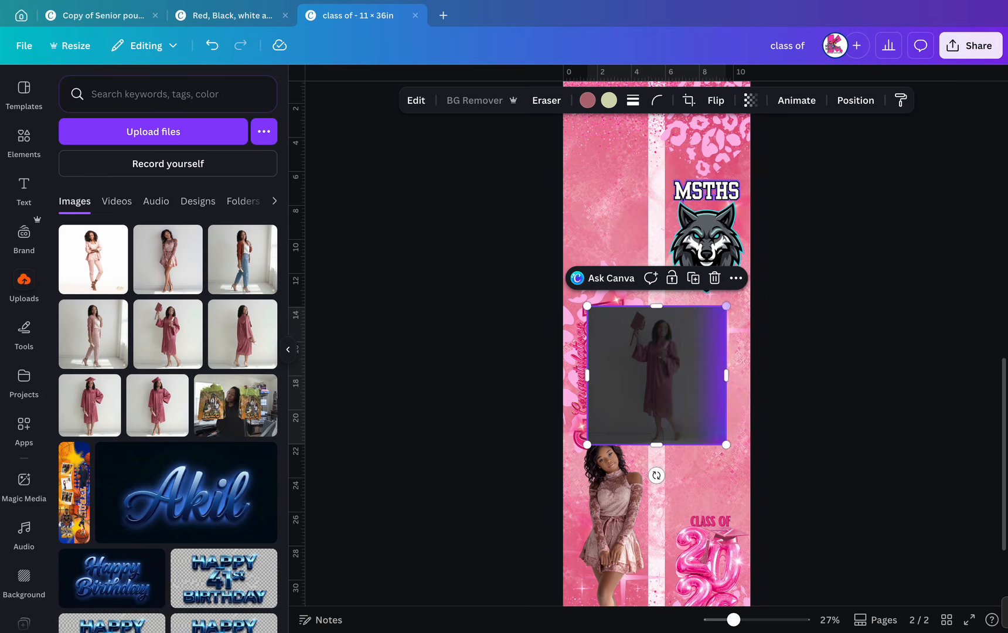
drag(726, 305, 804, 227)
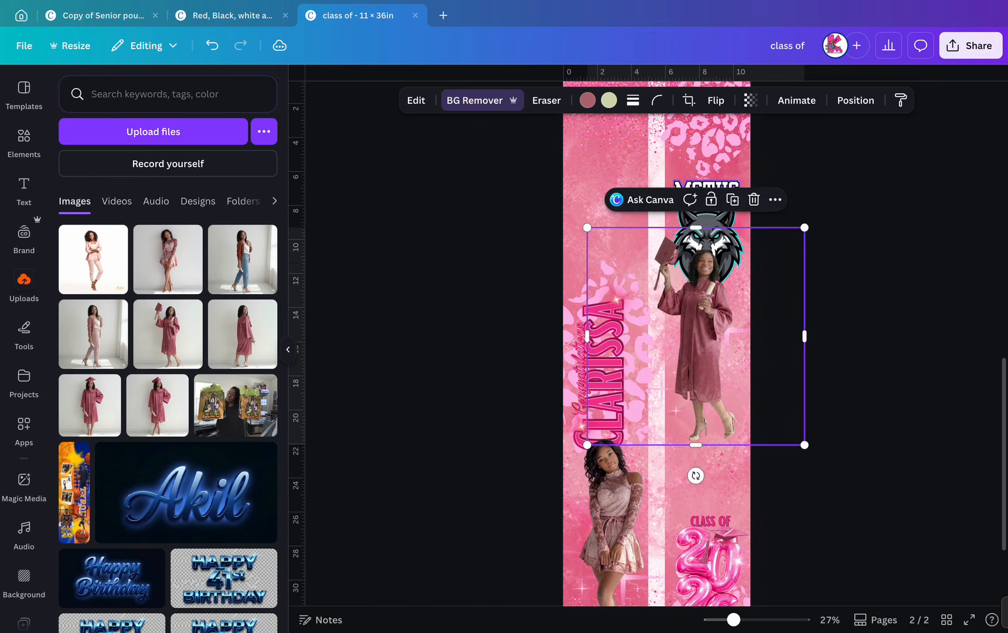
Resize the cap-raising cutout to fit the banner's narrower column and position it directly below the wolf logo.
drag(696, 335, 706, 382)
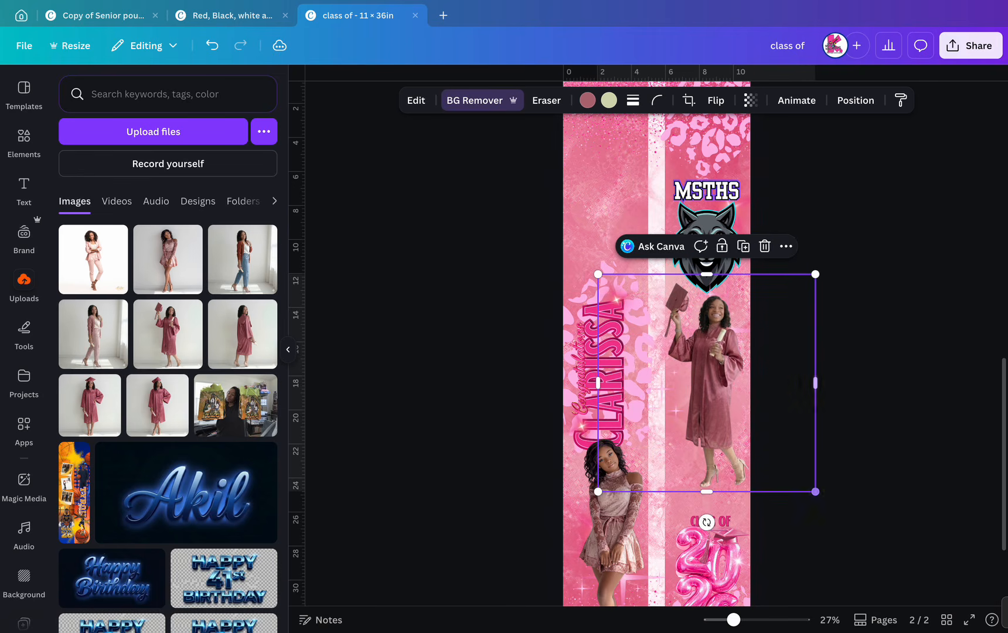
drag(815, 491, 769, 445)
drag(685, 364, 705, 370)
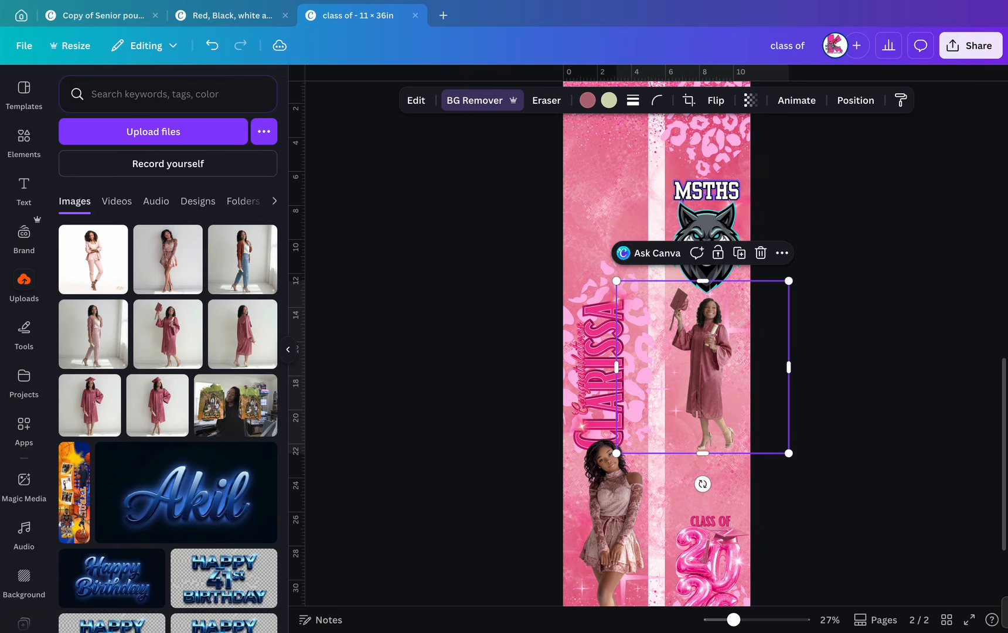
drag(789, 453, 797, 461)
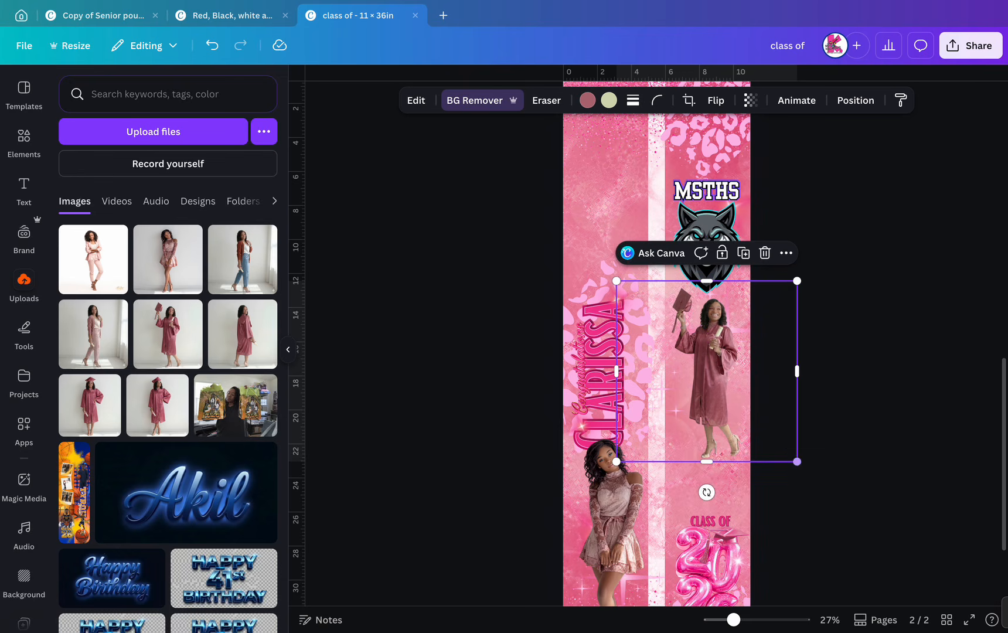
drag(706, 371, 703, 375)
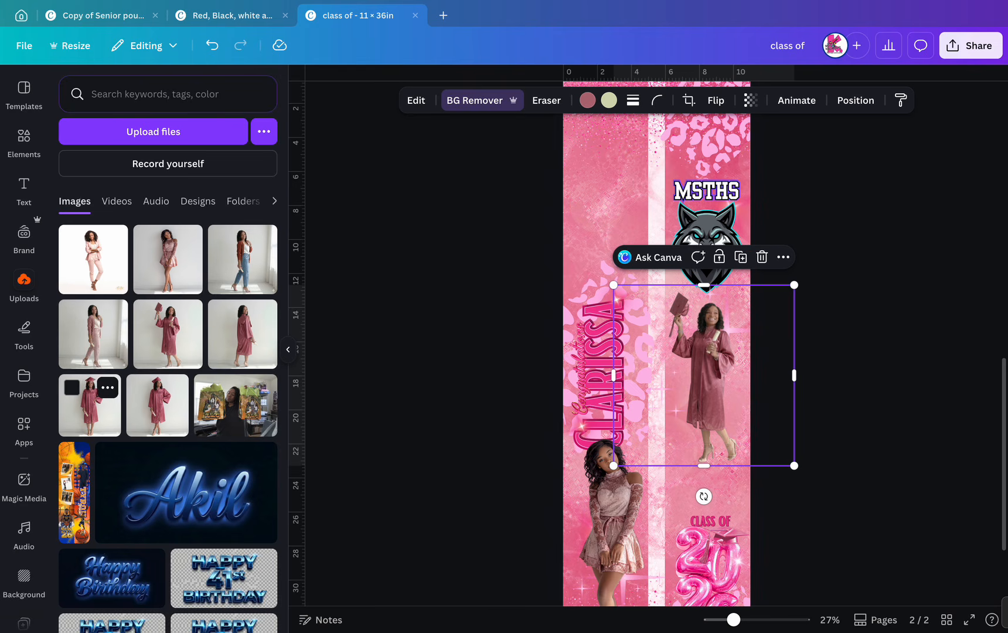
Place the hand-on-hip cap-and-gown photo just above the 2026 balloons and remove its background.
click(157, 410)
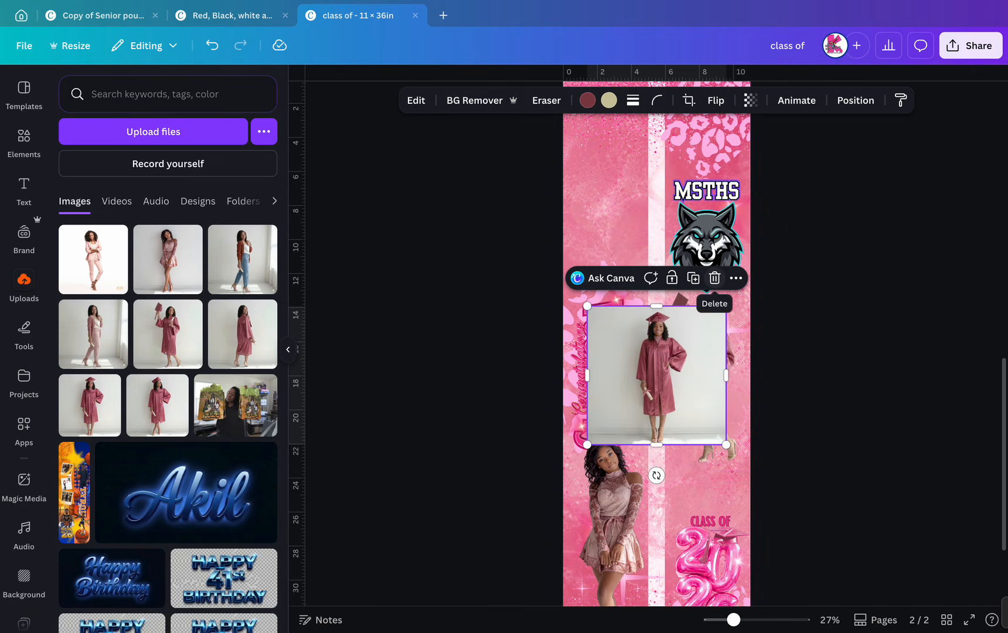
click(714, 278)
click(157, 410)
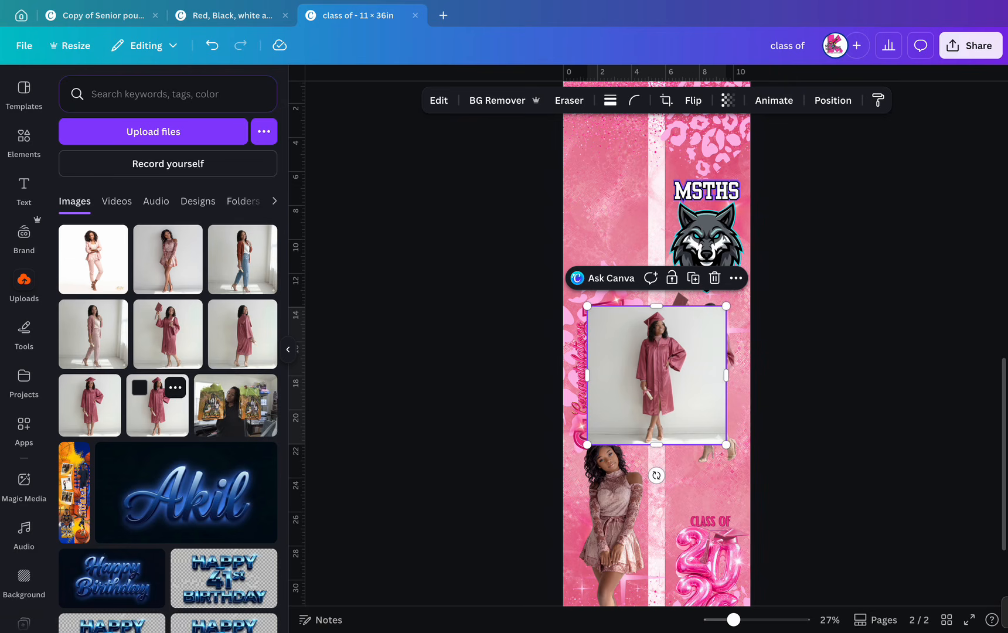
drag(656, 375, 705, 464)
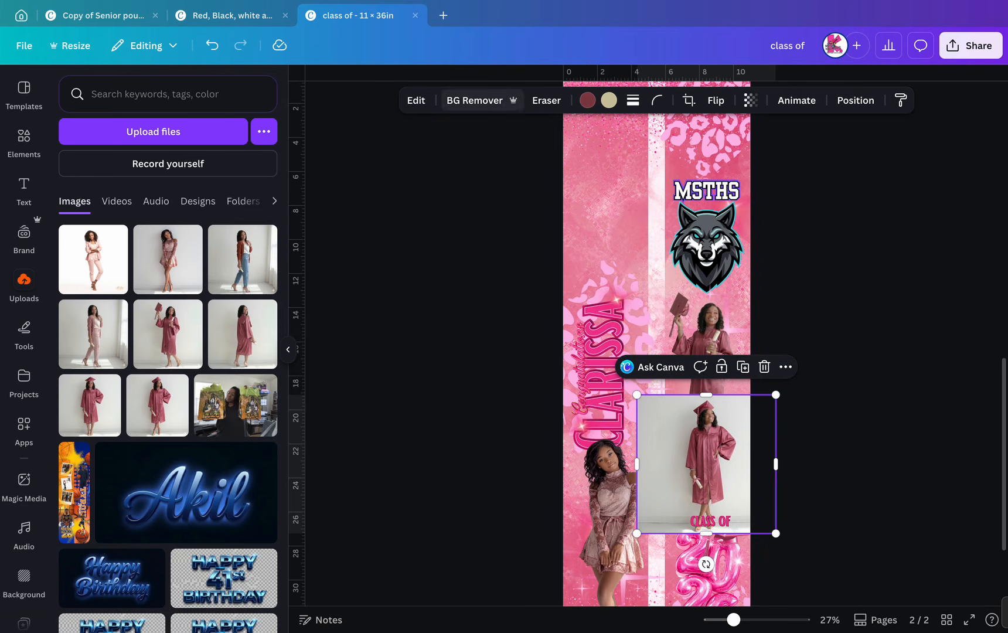
click(474, 100)
Shrink the MSTHS wolf logo group slightly and center the cap-raising cutout beneath it.
scroll(656, 344, down, 2)
scroll(656, 343, up, 3)
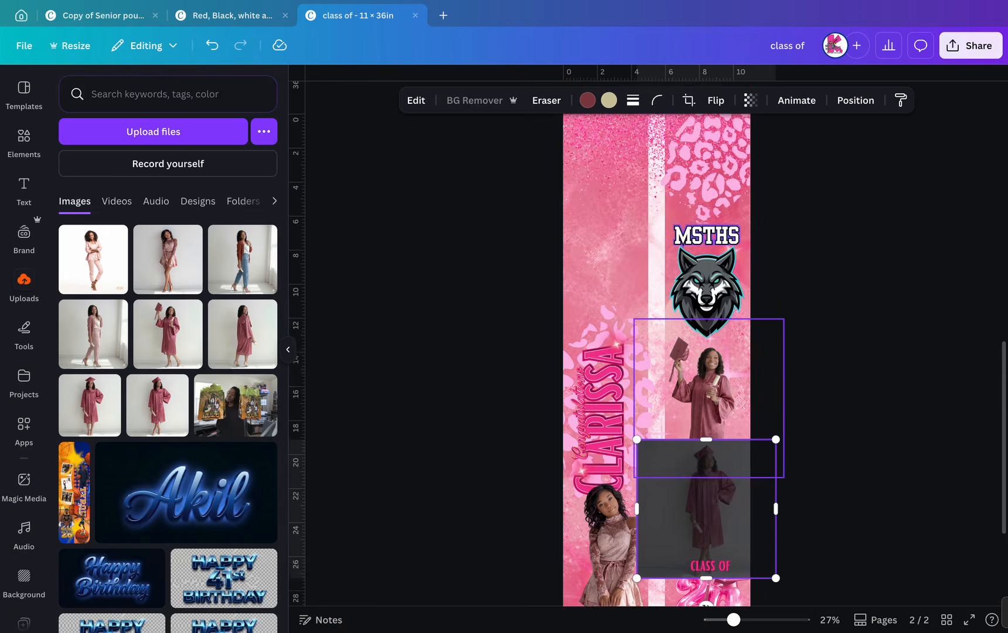
drag(784, 266, 723, 320)
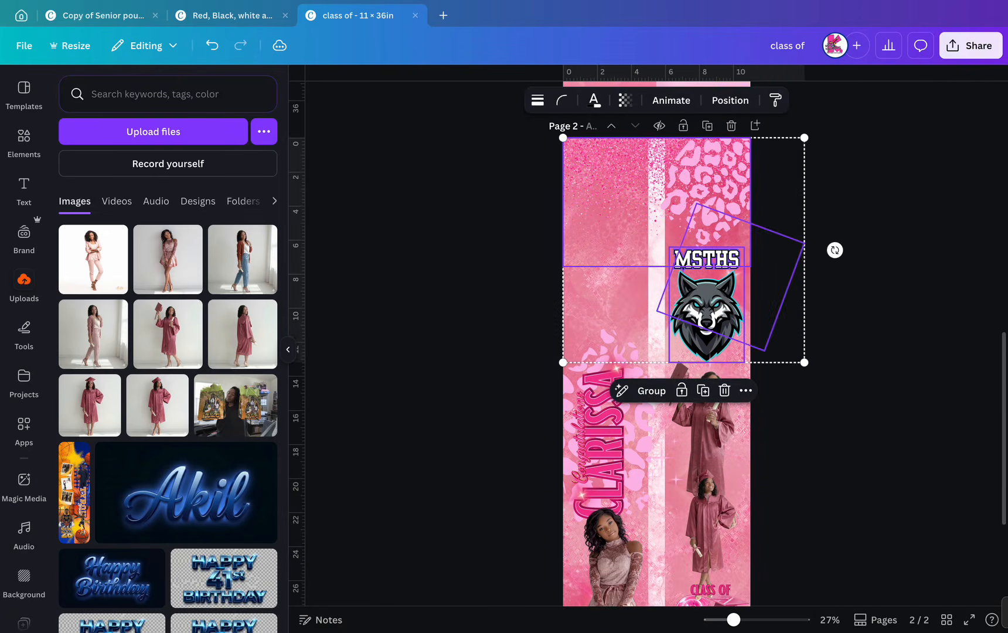
click(706, 305)
drag(744, 362, 739, 345)
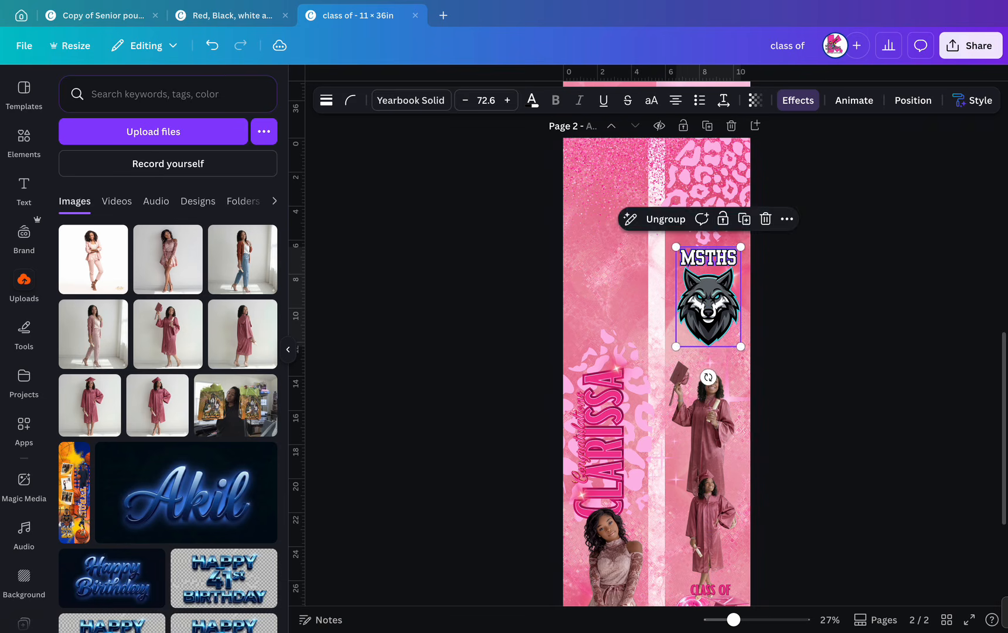
mouse_move(706, 416)
mouse_down()
mouse_move(711, 394)
mouse_move(708, 409)
mouse_up()
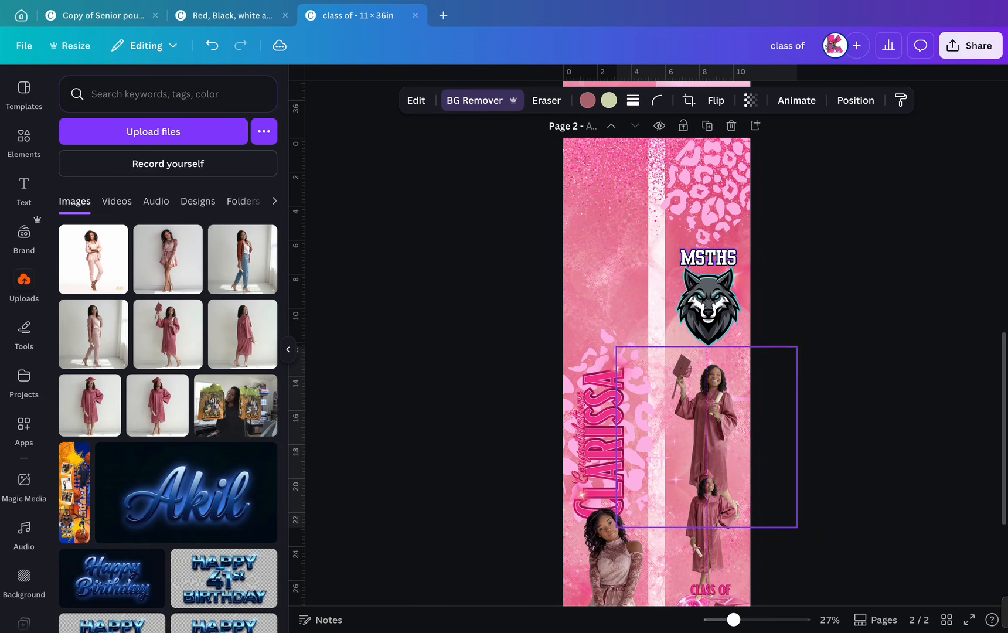
Enlarge the hand-on-hip gown cutout and center it above the "Class of" text, overlapping the cap-raising cutout's lower half.
scroll(738, 457, down, 2)
scroll(738, 457, up, 4)
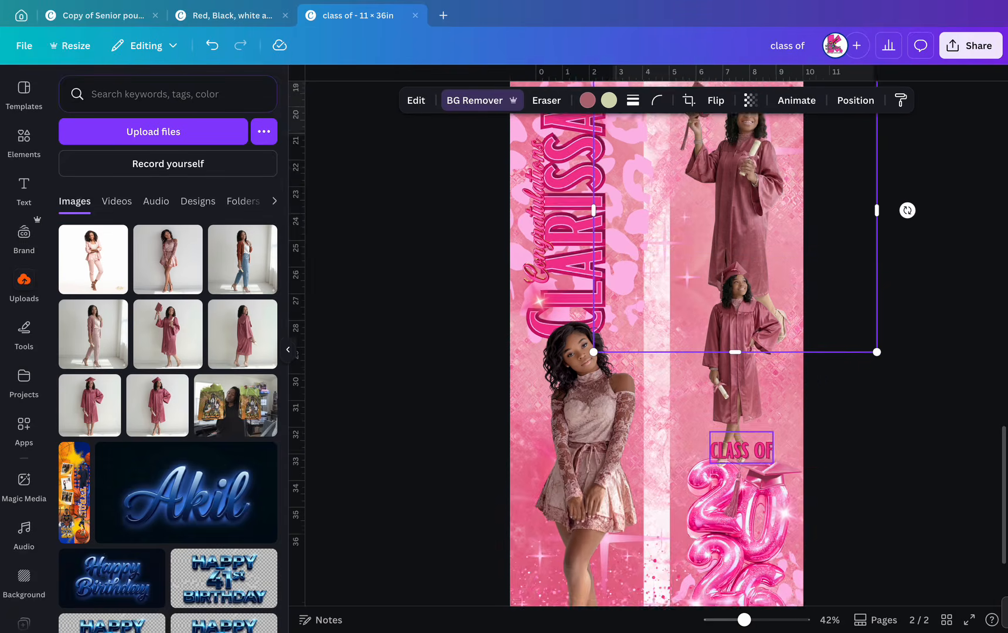
scroll(738, 457, up, 2)
click(738, 398)
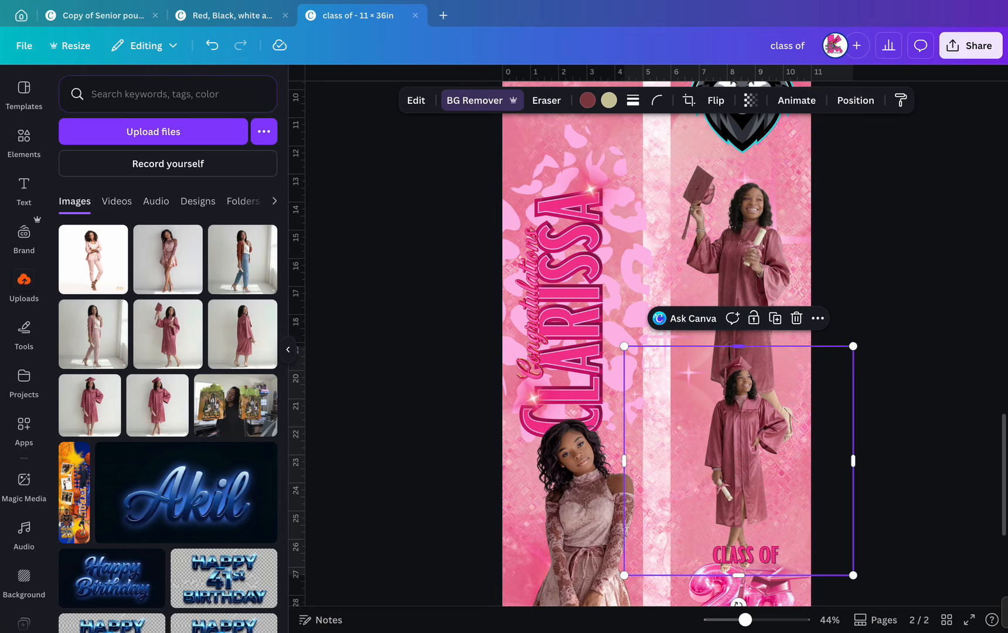
drag(853, 345, 889, 310)
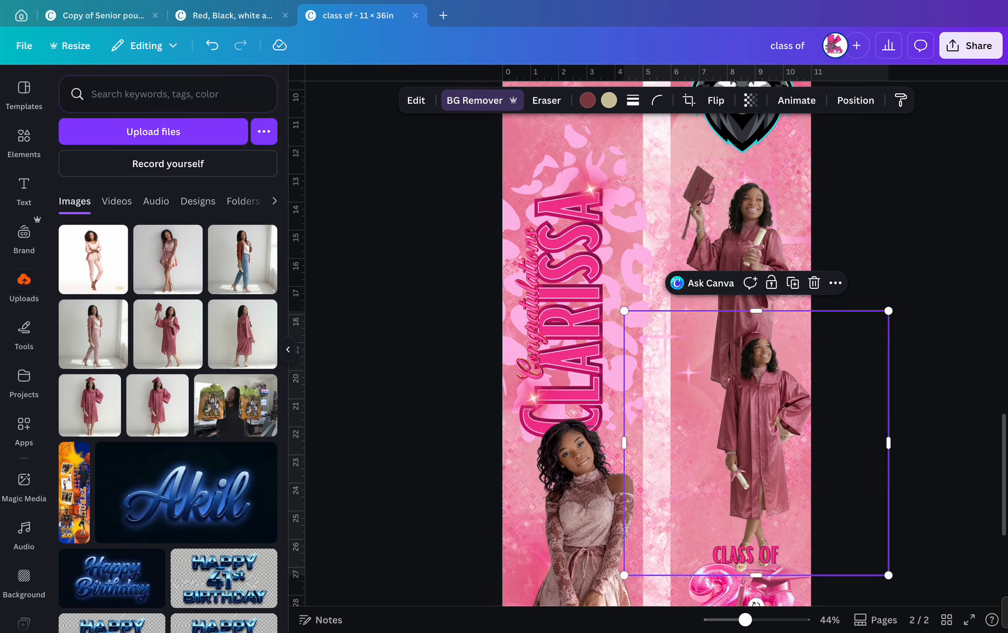
drag(756, 442, 739, 443)
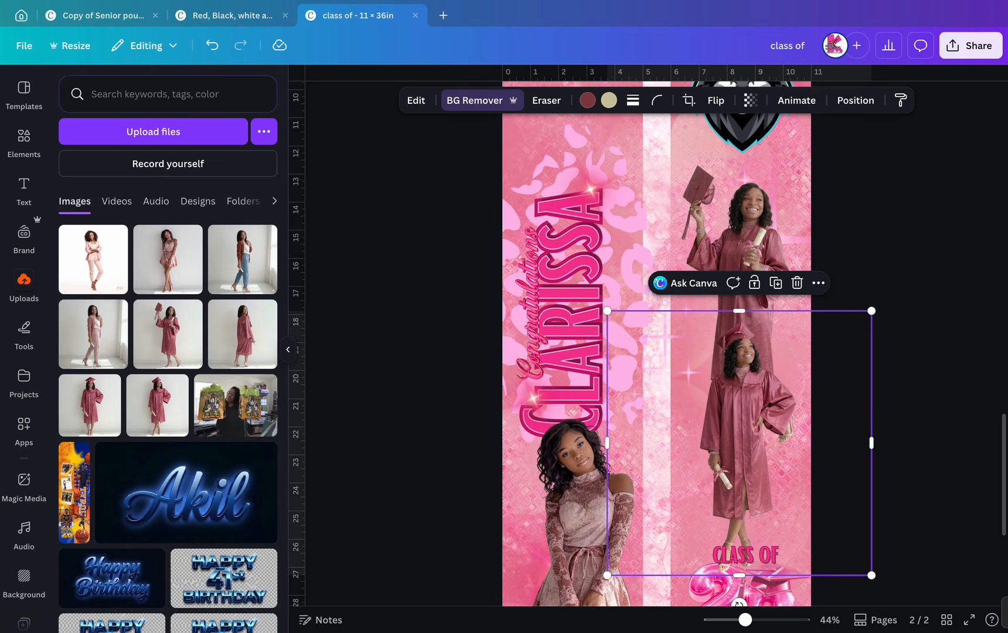
key(Escape)
click(739, 443)
drag(871, 310, 877, 304)
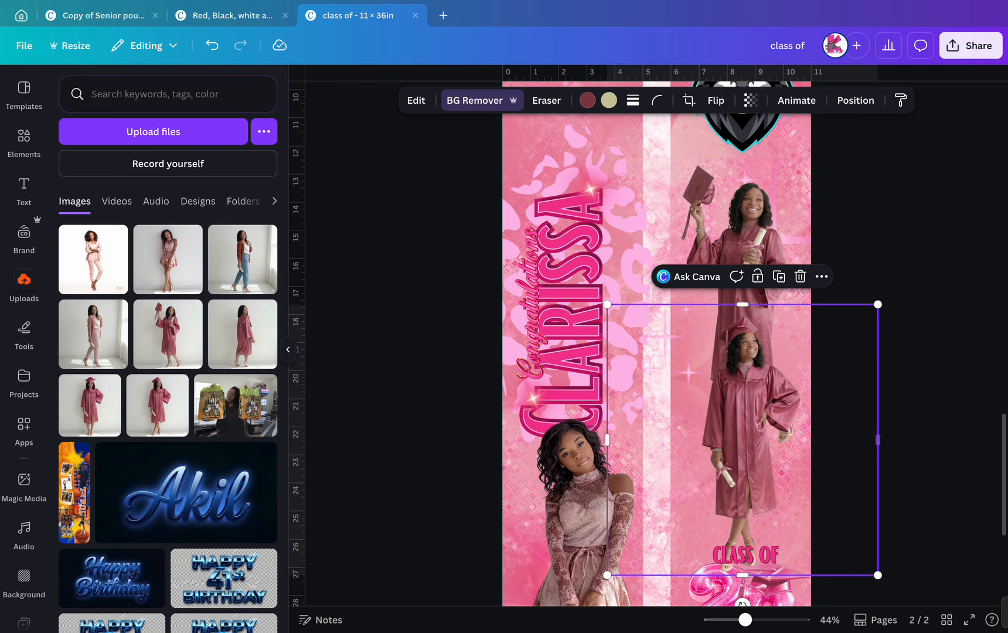
Crop the empty sides of the hand-on-hip cutout, then fine-tune the size and placement of the stacked gown cutouts.
drag(876, 439, 800, 440)
drag(607, 440, 696, 439)
drag(801, 304, 805, 292)
drag(751, 433, 746, 434)
drag(739, 228, 742, 229)
key(Escape)
scroll(655, 318, down, 3)
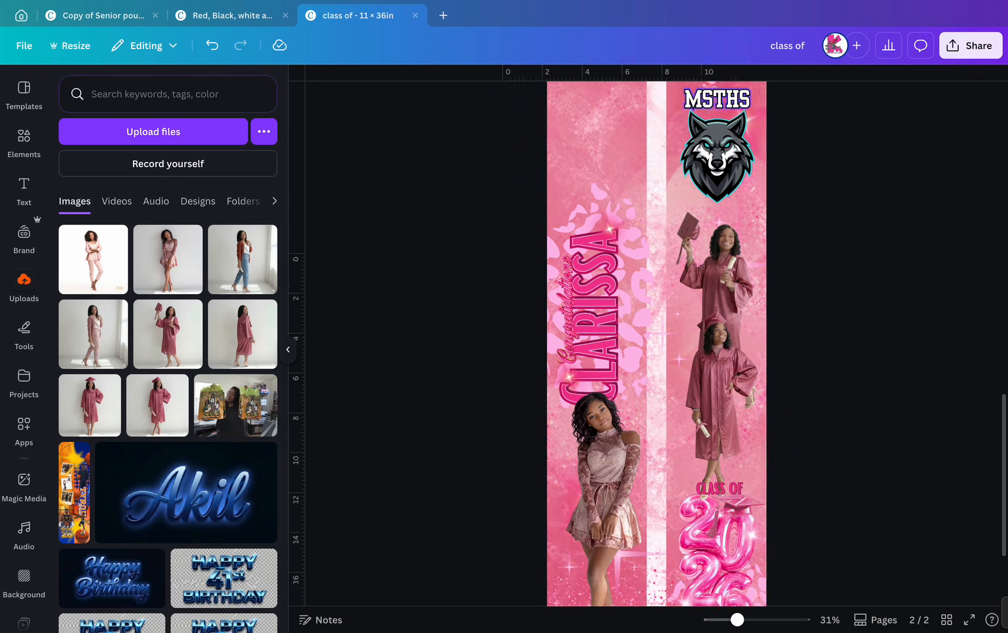
Add the uploaded photos of her looking back in the gown and standing in the pink cardigan and pants to page 2.
scroll(654, 318, up, 3)
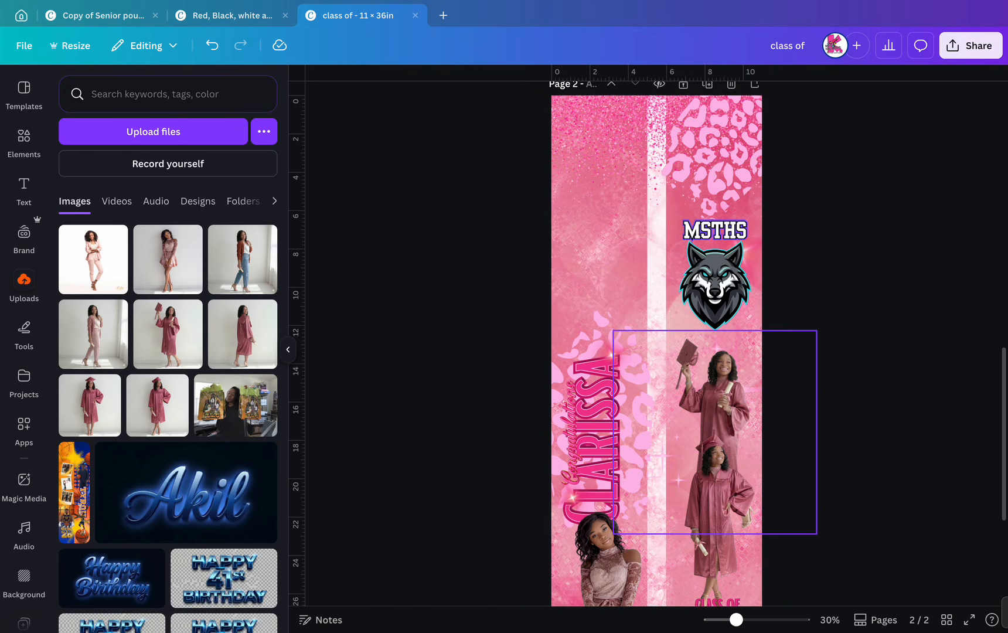
scroll(715, 433, down, 2)
click(243, 334)
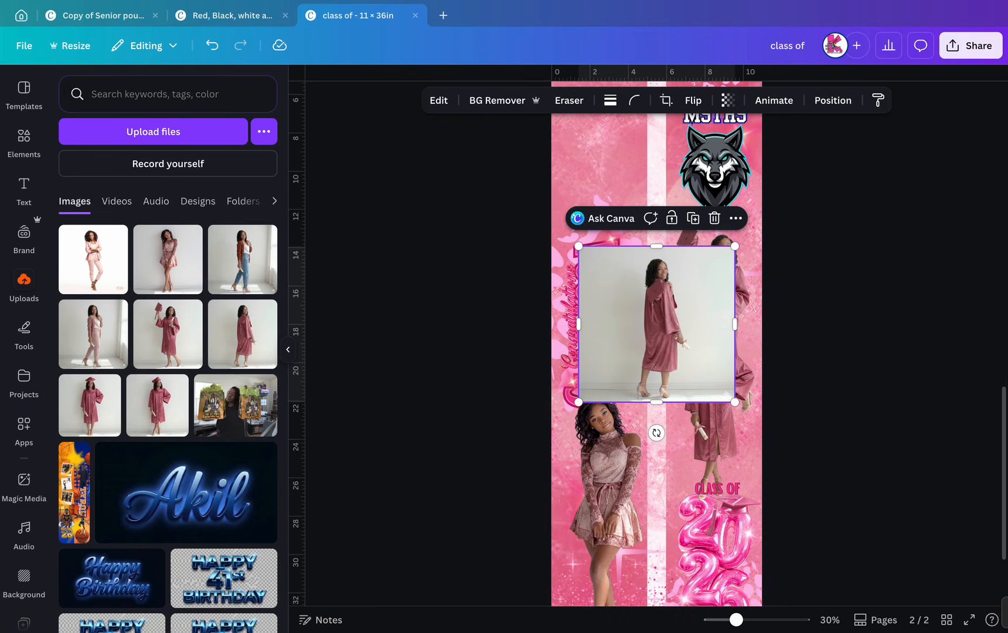
click(93, 333)
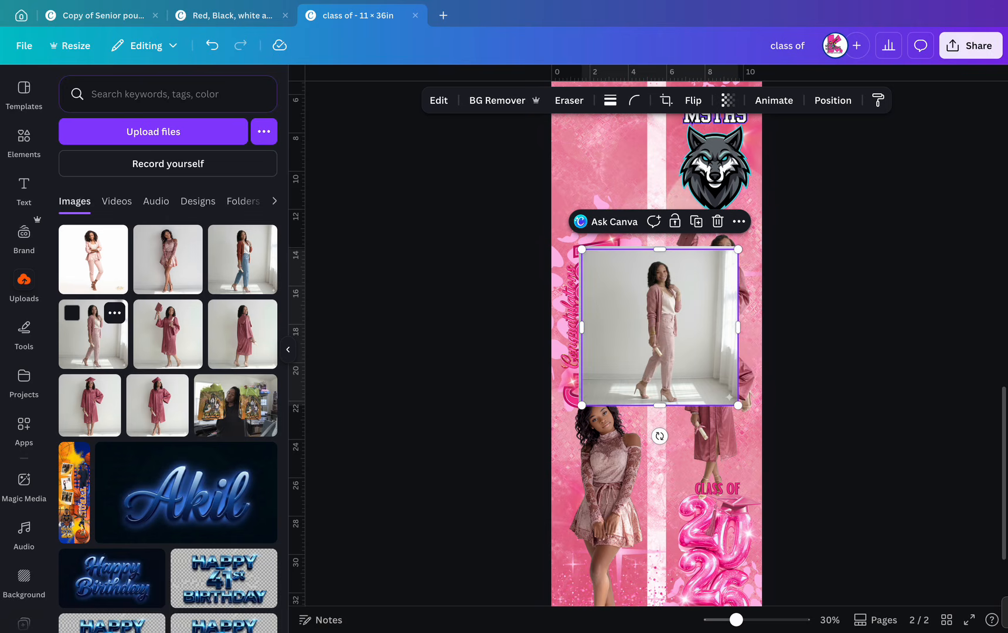
Remove the cardigan photo's background, crop its empty sides and move it to the upper part of the vertical name.
click(463, 100)
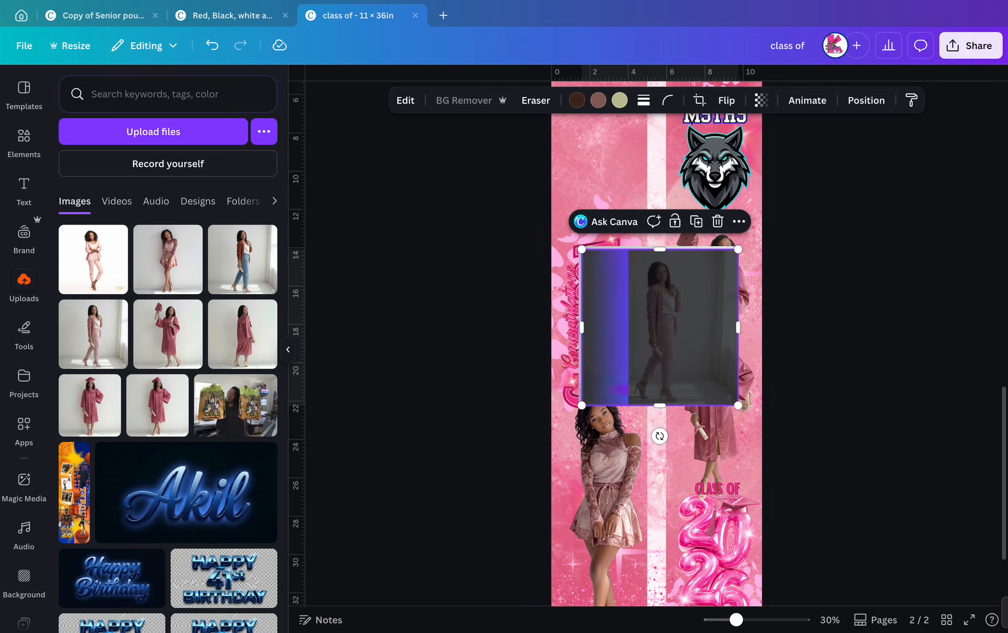
drag(582, 327, 631, 327)
drag(737, 327, 605, 235)
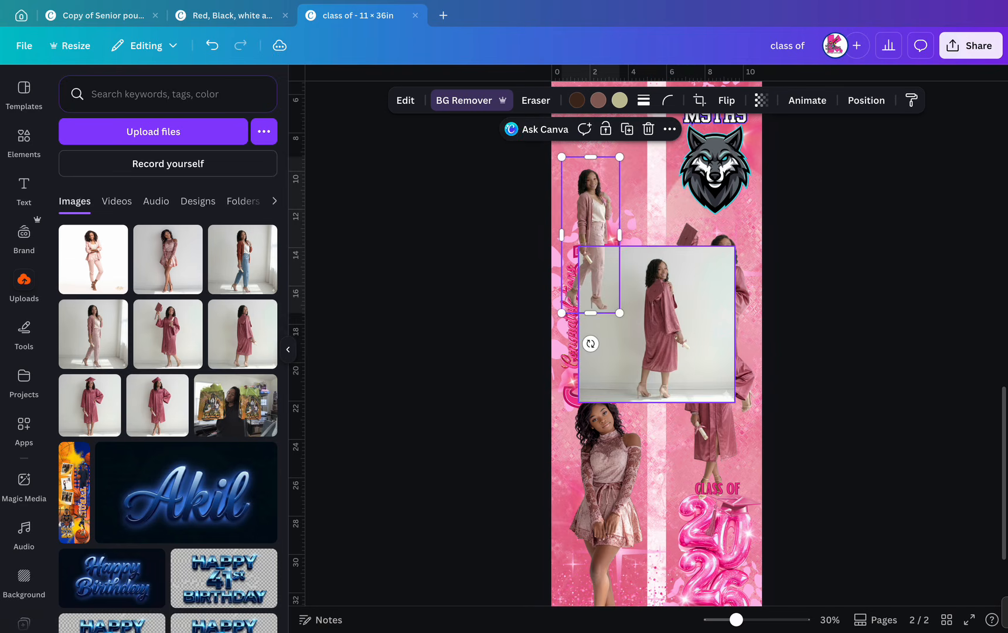
Remove the background of the looking-back gown photo, crop its empty sides and move it over the cap-raising cutout.
click(656, 324)
click(453, 101)
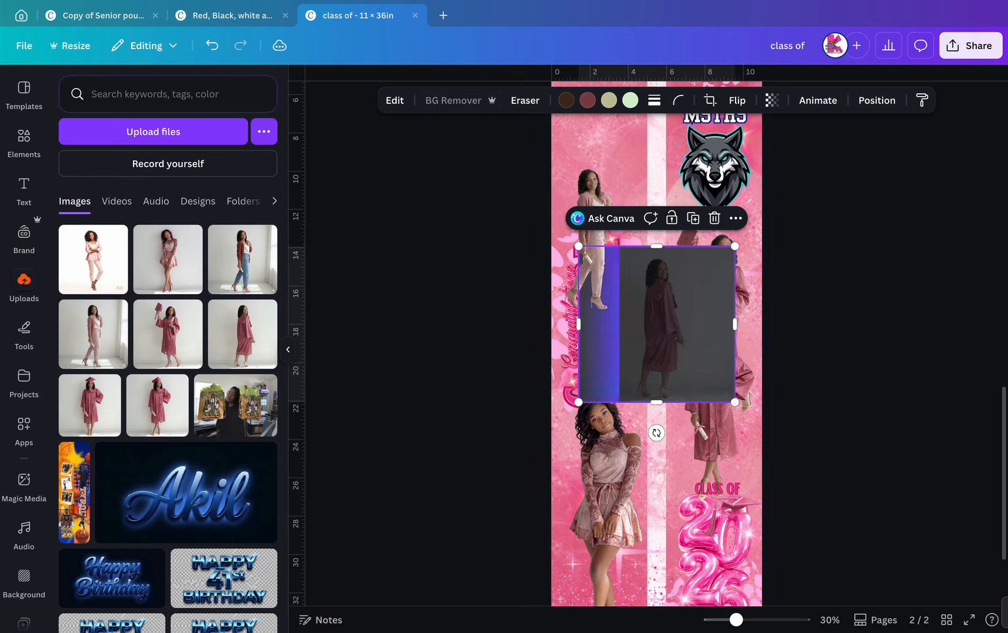
drag(578, 324, 631, 324)
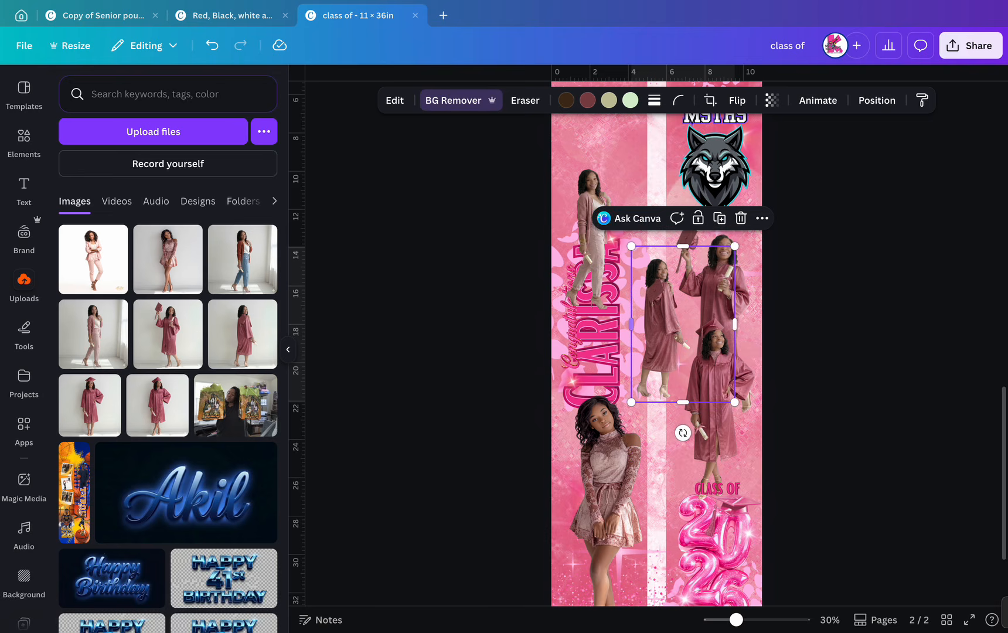
drag(734, 324, 708, 313)
scroll(708, 313, up, 2)
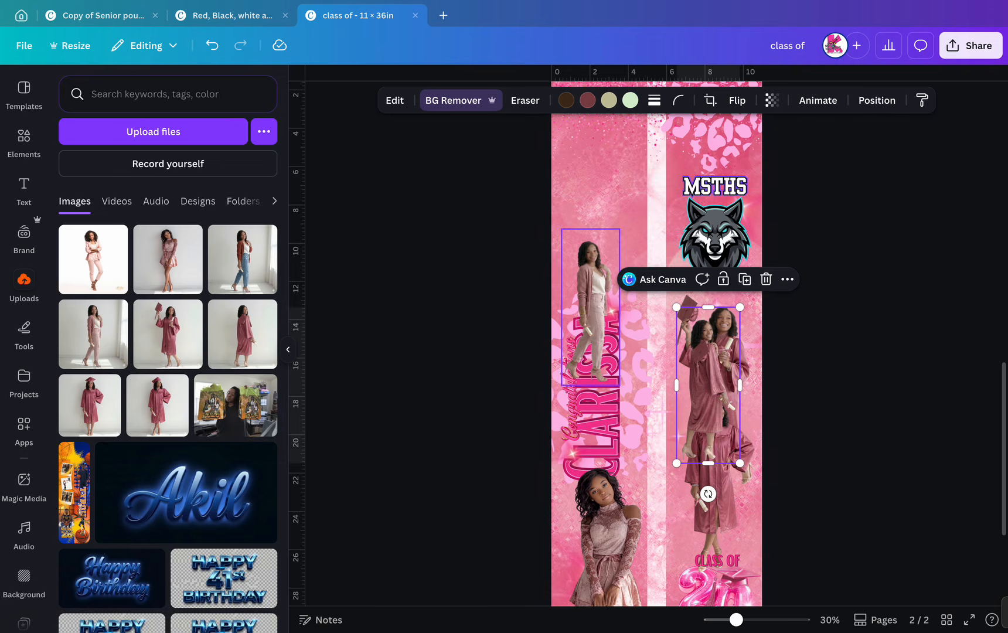
Enlarge the cardigan cutout above the vertical name and crop off its legs, leaving a frame about 5.3 by 8.5 inches.
drag(591, 305, 599, 266)
drag(628, 344, 670, 458)
drag(620, 319, 596, 275)
scroll(658, 304, down, 5)
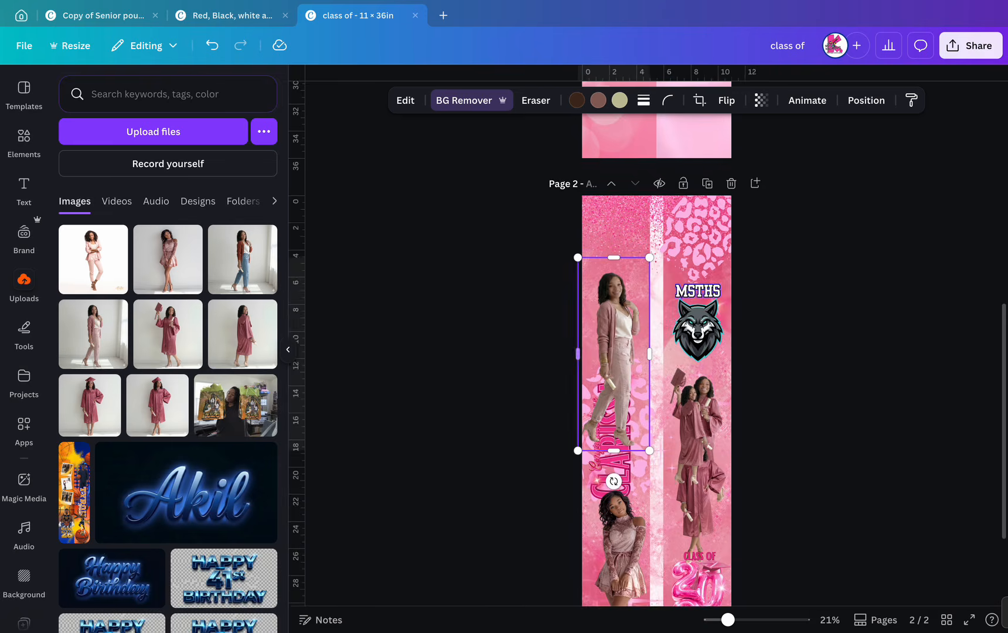
drag(622, 343, 623, 352)
drag(622, 427, 623, 368)
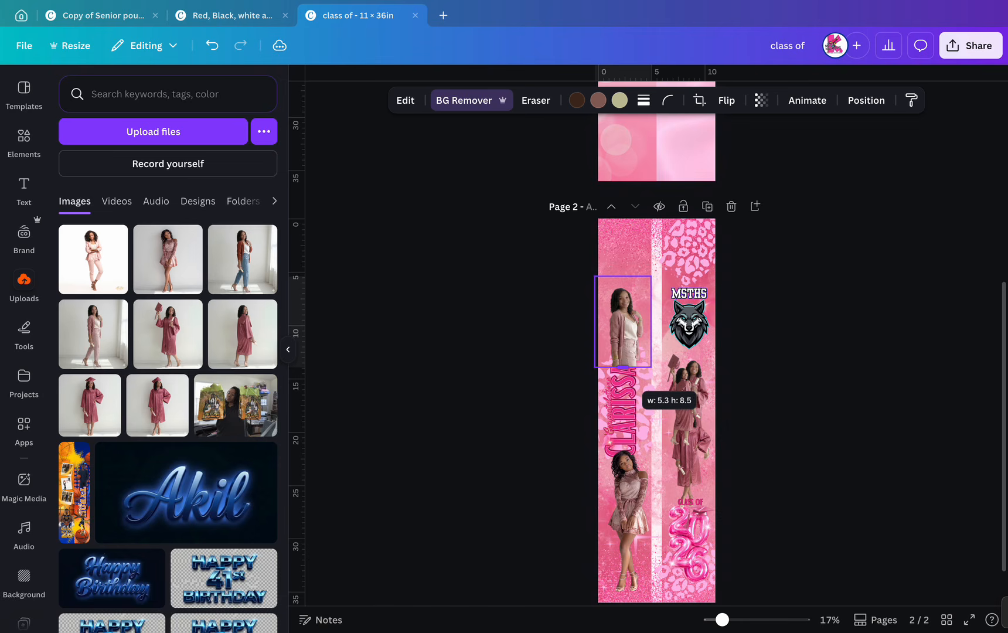
scroll(657, 367, up, 5)
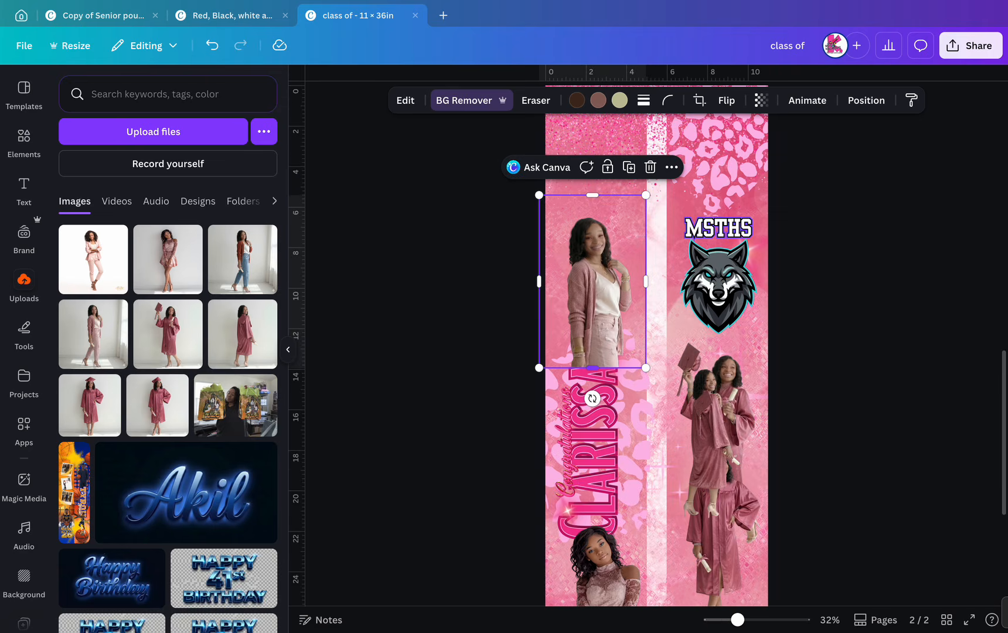
Move the looking-back gown cutout onto the white stripe between the vertical name and the other gown cutouts.
scroll(709, 410, down, 2)
scroll(708, 410, down, 3)
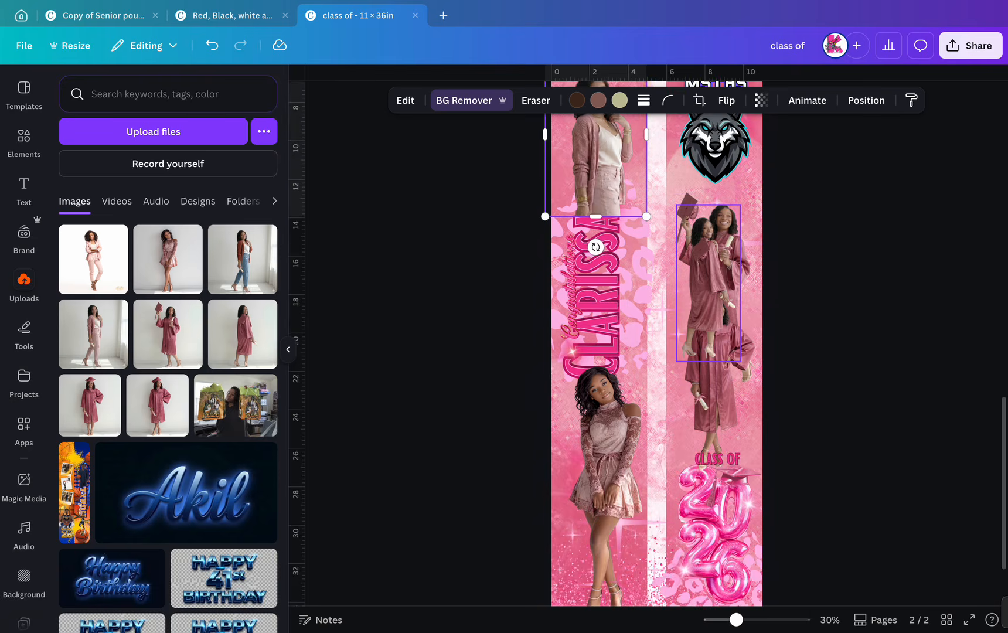
scroll(709, 410, up, 2)
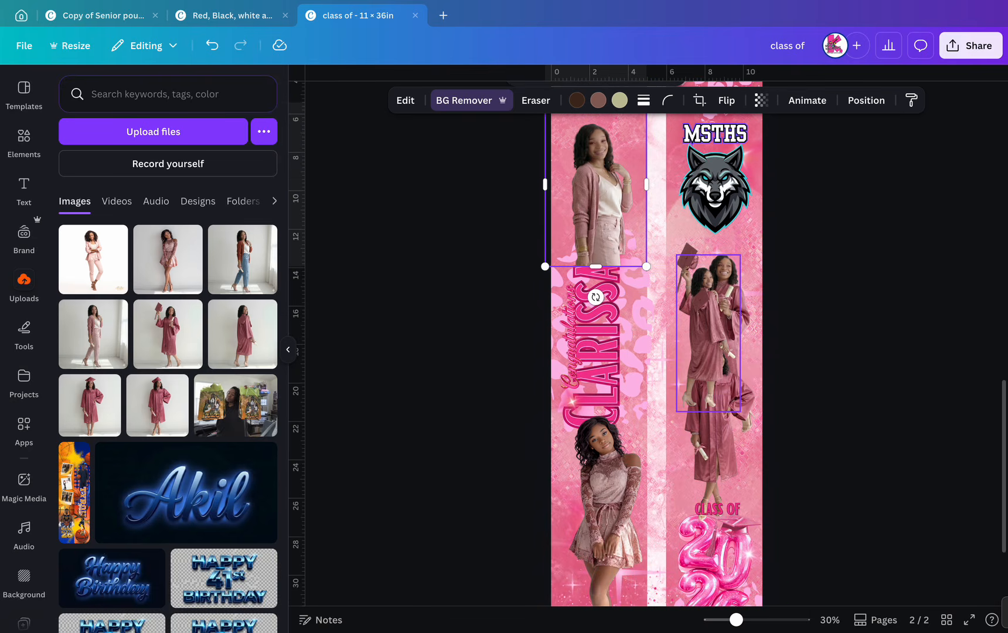
drag(709, 332, 663, 373)
scroll(661, 410, up, 5)
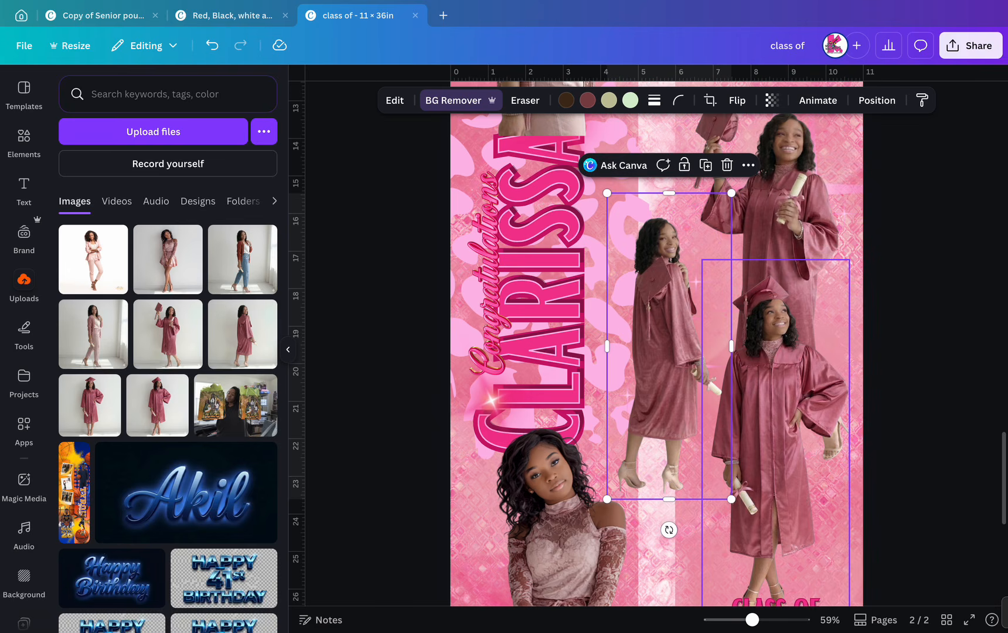
Swap the two lower gown cutouts, placing the looking-back one above "CLASS OF" and the cap-wearing one over the white stripe.
click(774, 410)
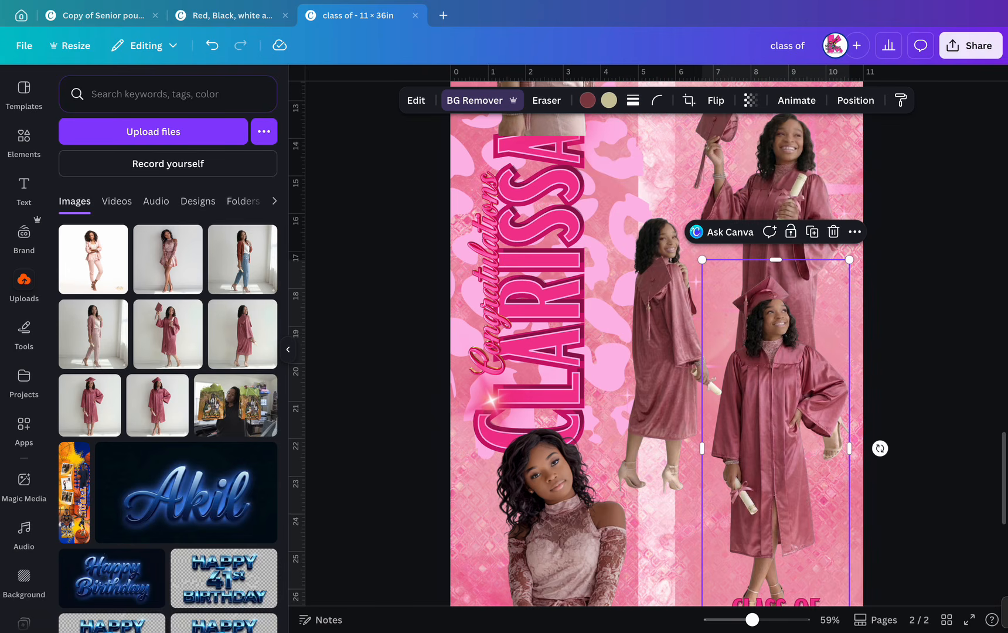
drag(773, 410, 582, 385)
click(668, 346)
drag(668, 345, 779, 458)
scroll(657, 361, down, 2)
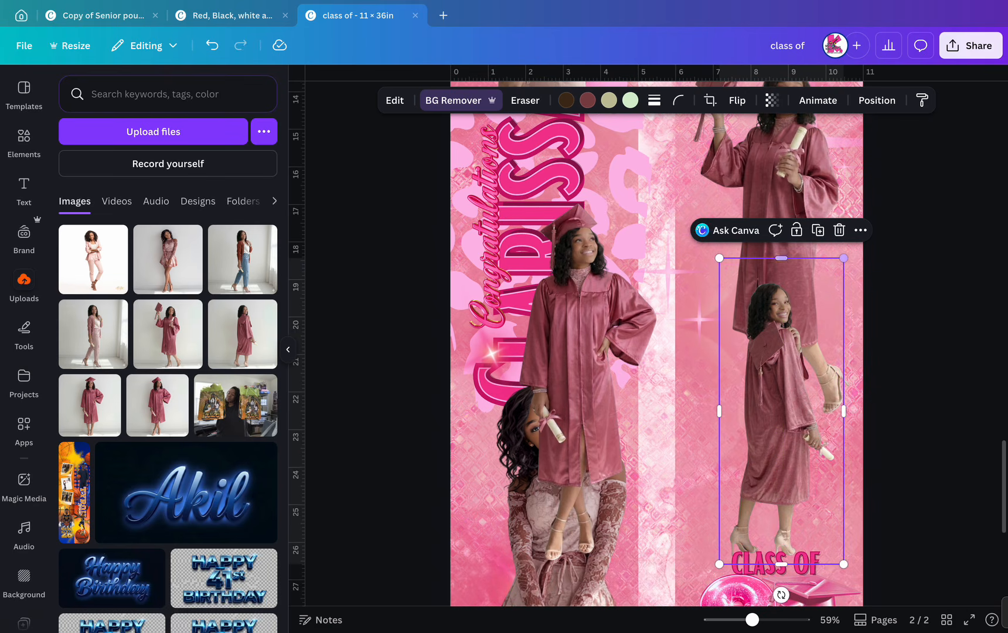
drag(585, 363, 689, 368)
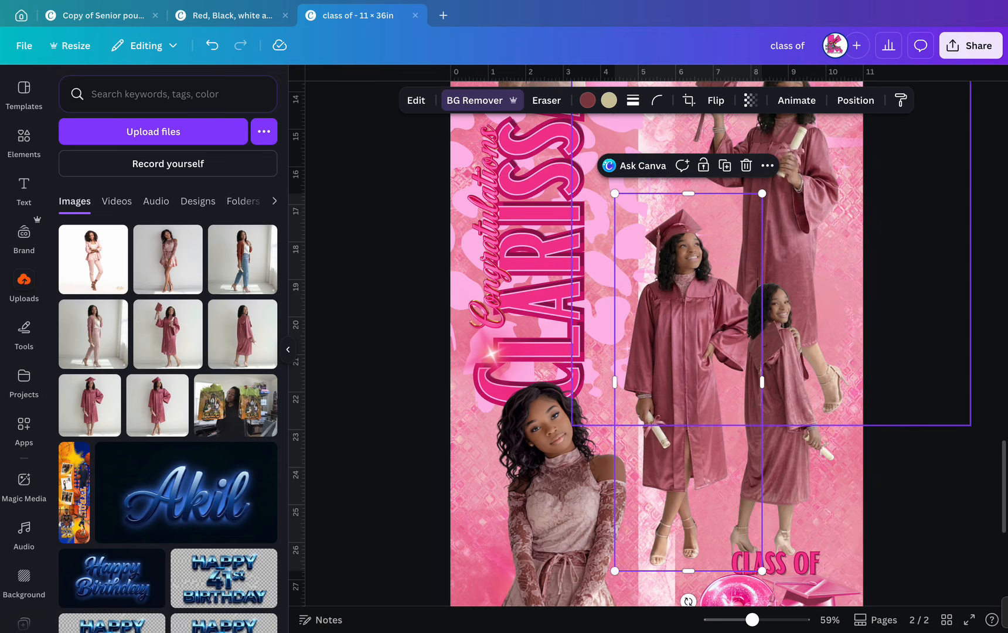
Enlarge the looking-back gown cutout above "CLASS OF" and shift it slightly toward the cap-wearing cutout.
click(785, 386)
drag(843, 257, 878, 174)
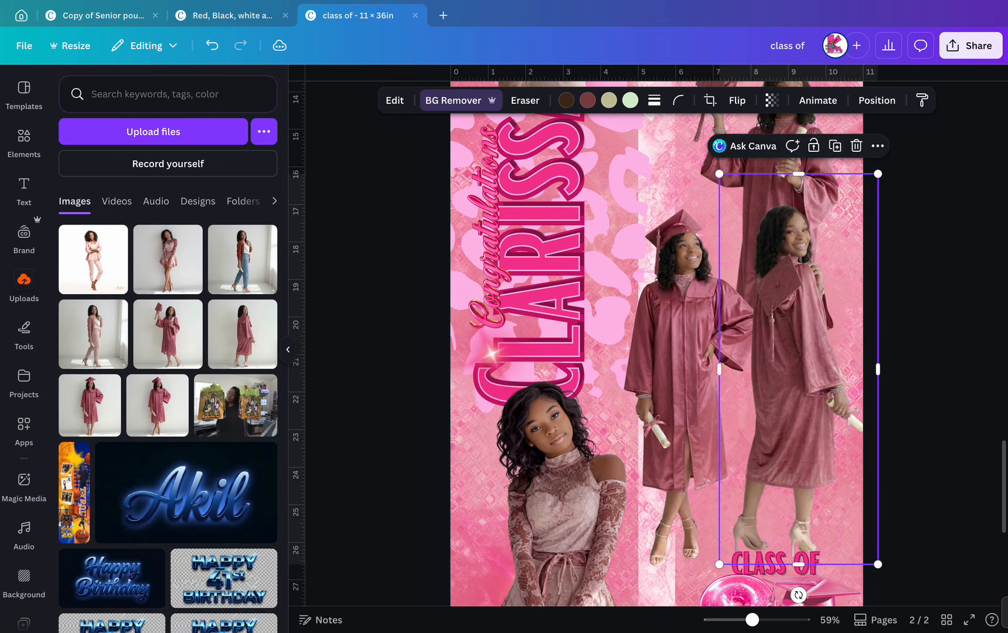
drag(798, 369, 787, 370)
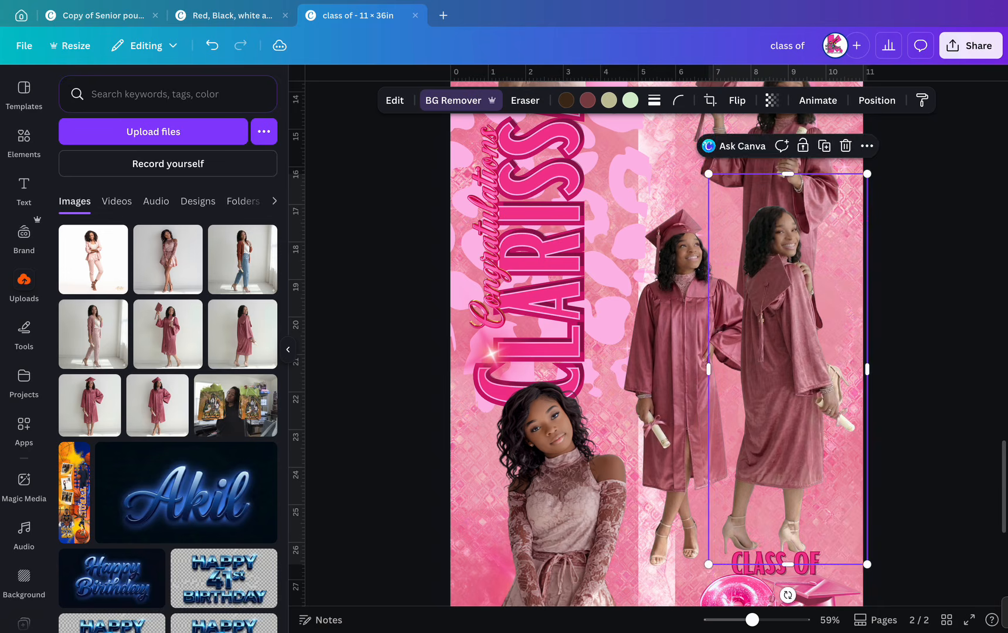
Delete the cap-wearing gown cutout that overlaps the white stripe.
click(680, 340)
scroll(721, 299, down, 3)
scroll(656, 357, up, 2)
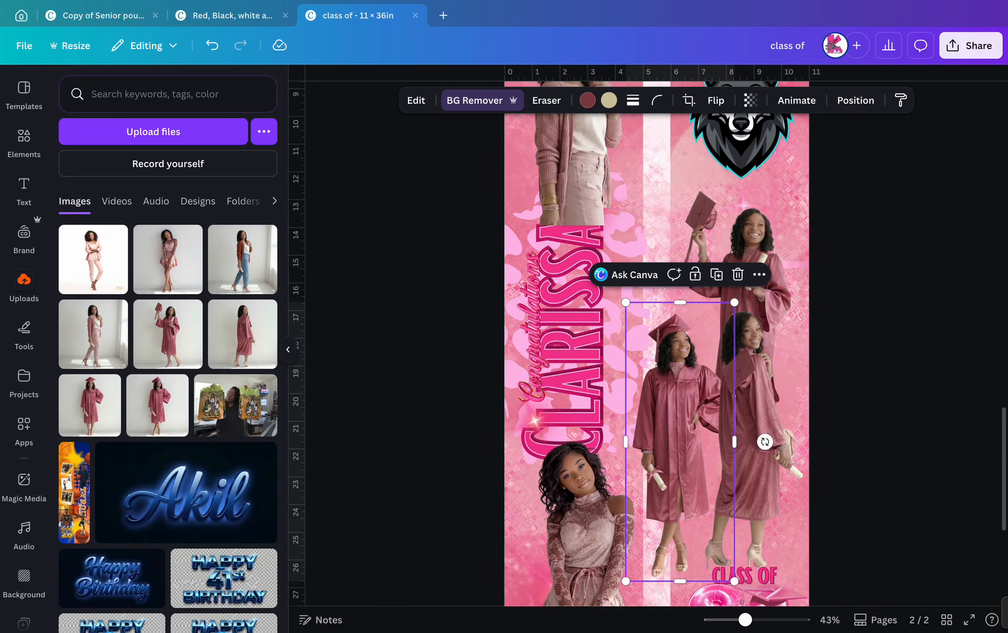
scroll(656, 406, down, 2)
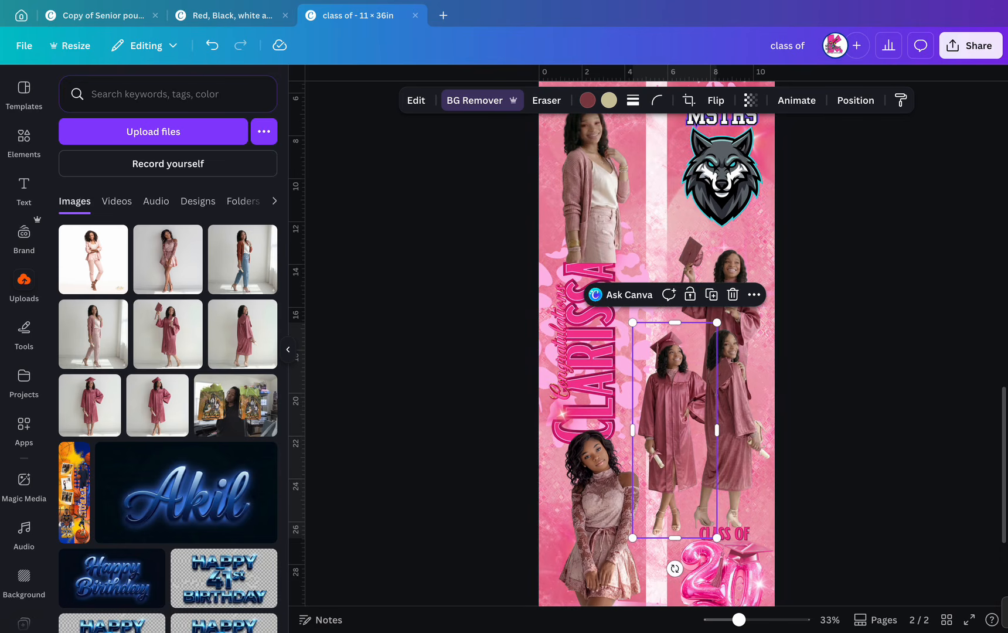
click(732, 294)
Restore the cropped legs of the cardigan cutout and find and open the Image Blender app.
click(591, 205)
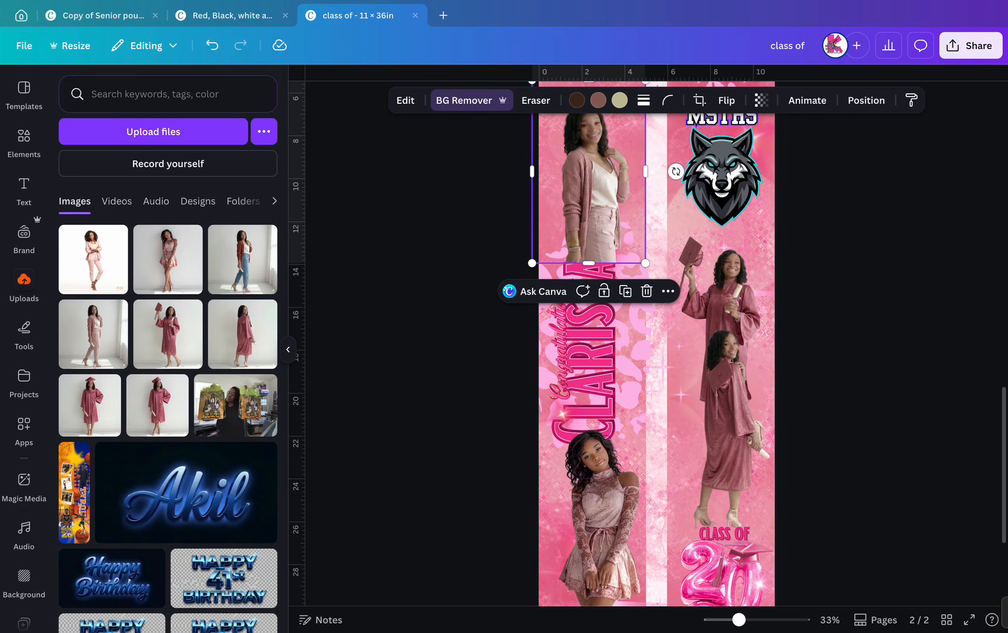
click(23, 431)
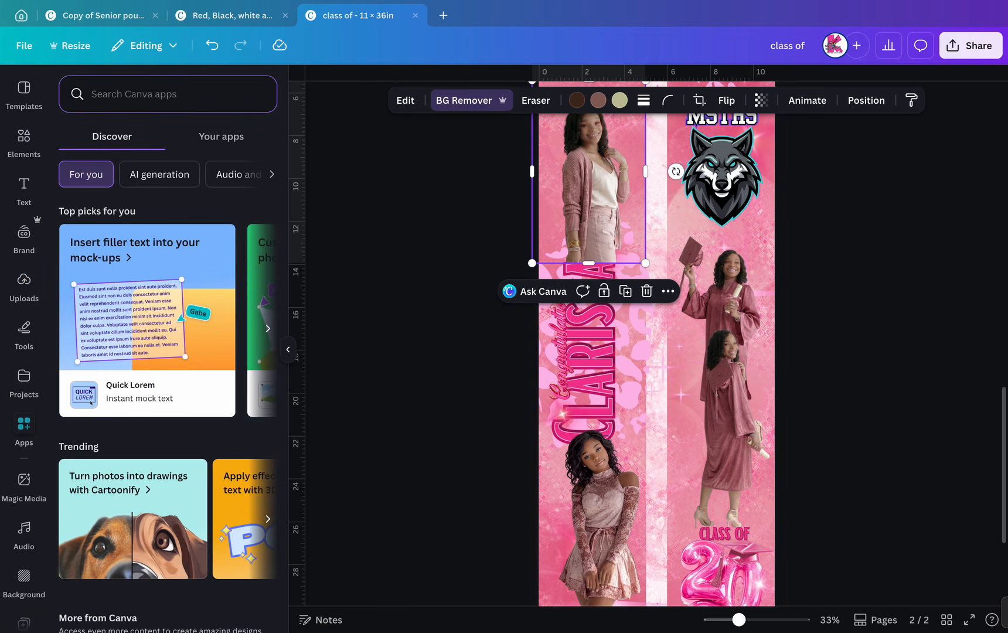
text(imag)
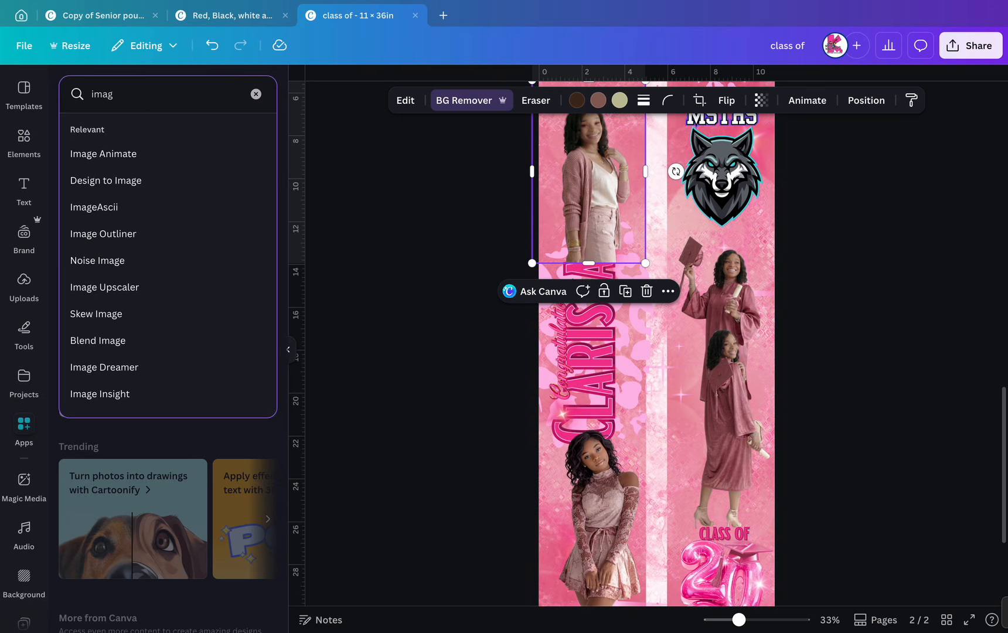
drag(588, 263, 588, 386)
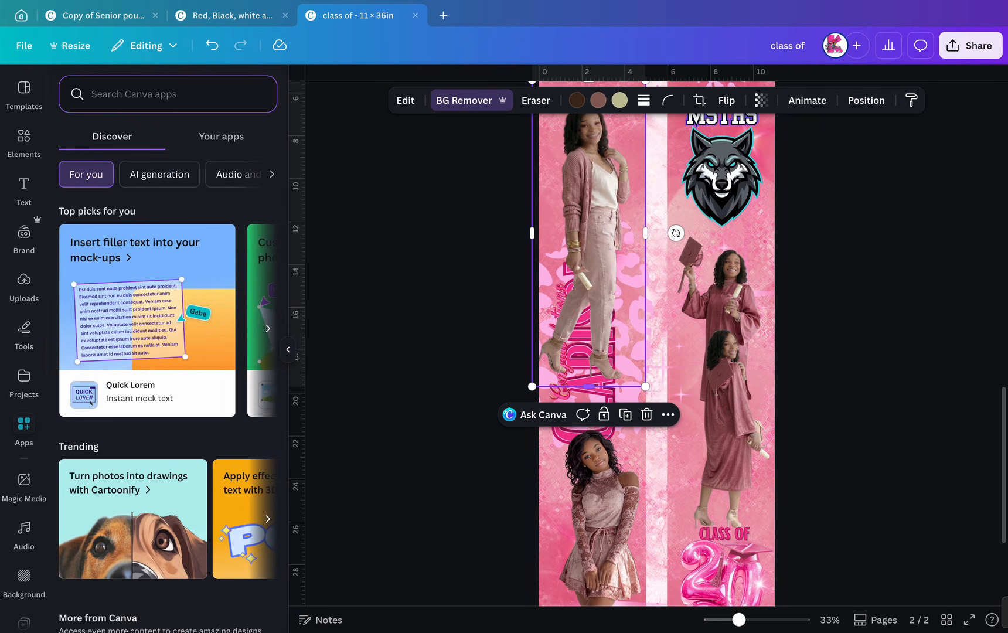
text(image bla)
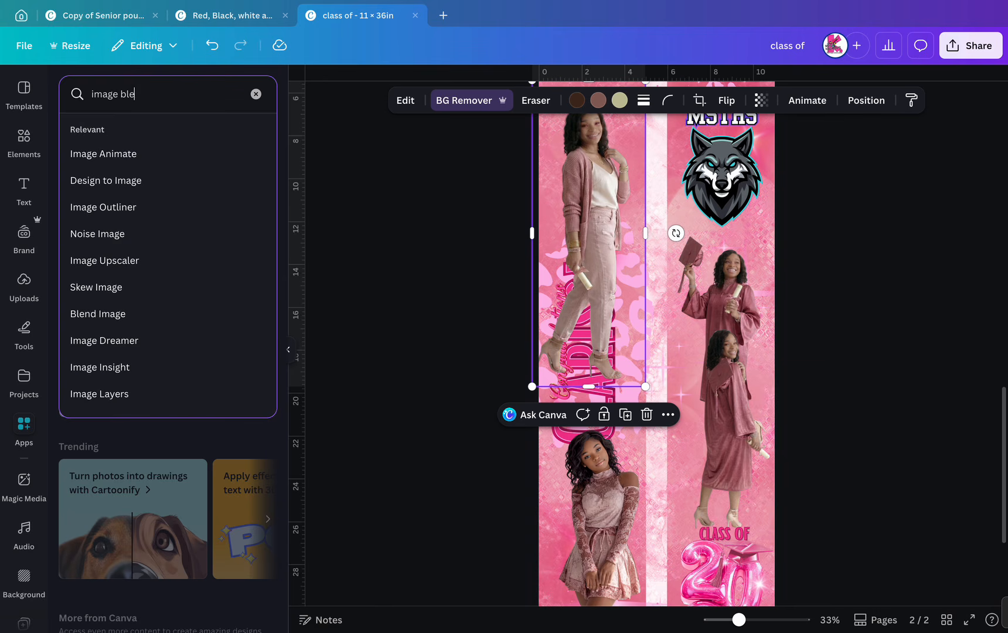
text(nder)
key(Return)
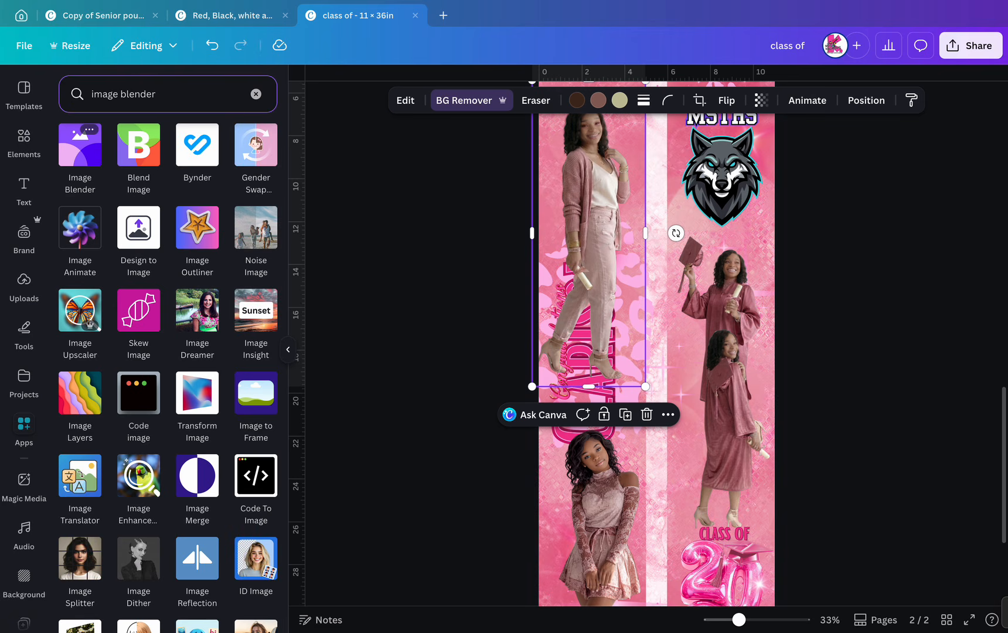
click(79, 146)
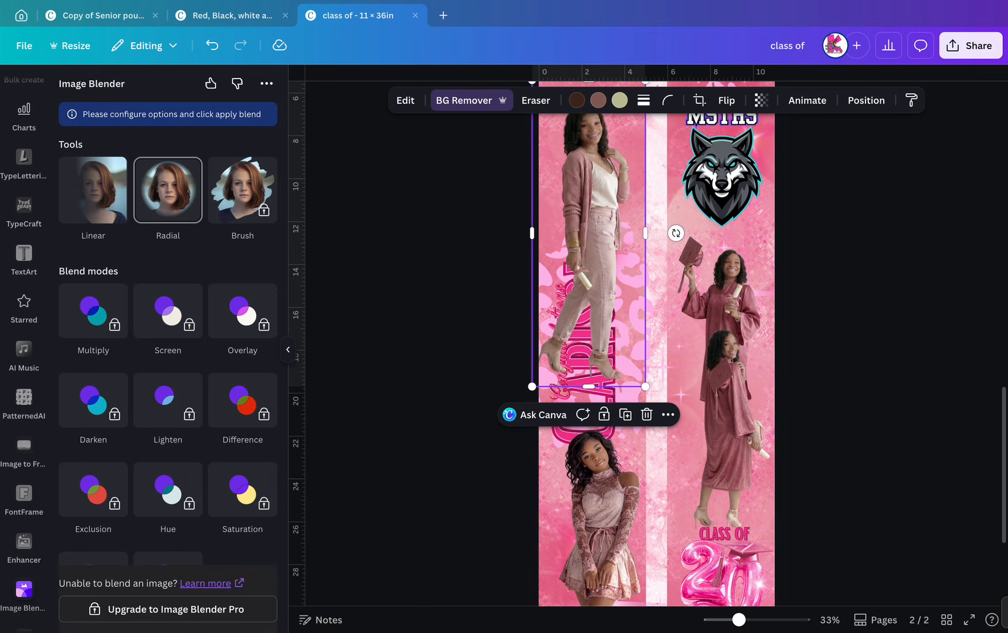
click(92, 190)
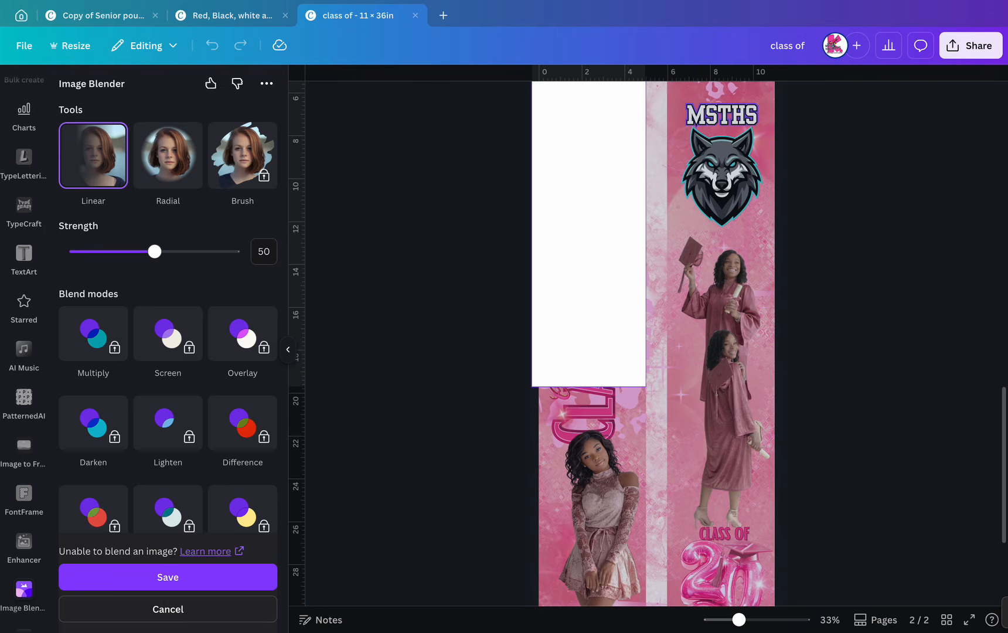
scroll(652, 344, up, 3)
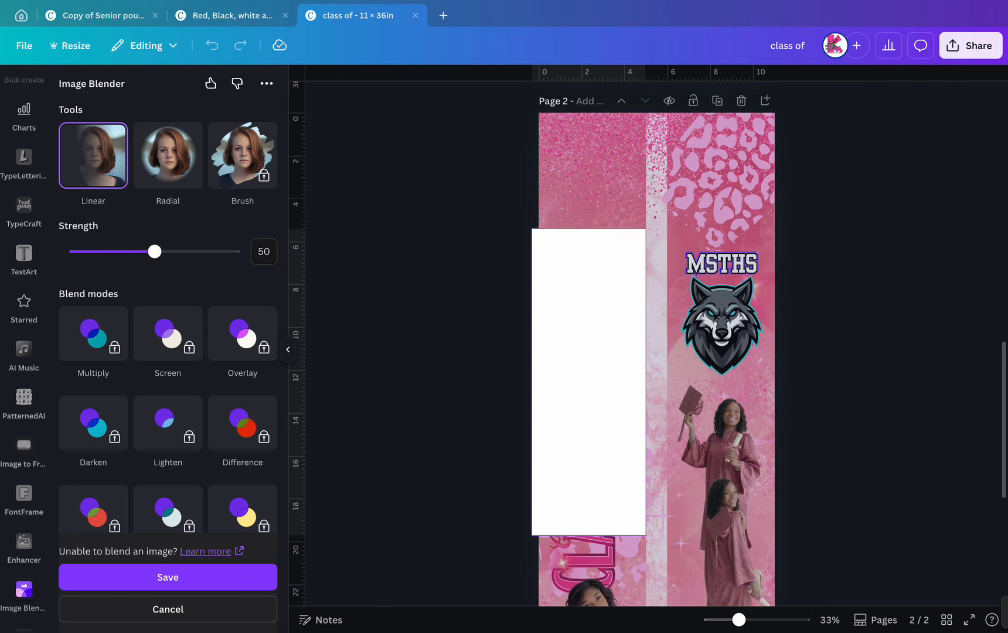
click(168, 608)
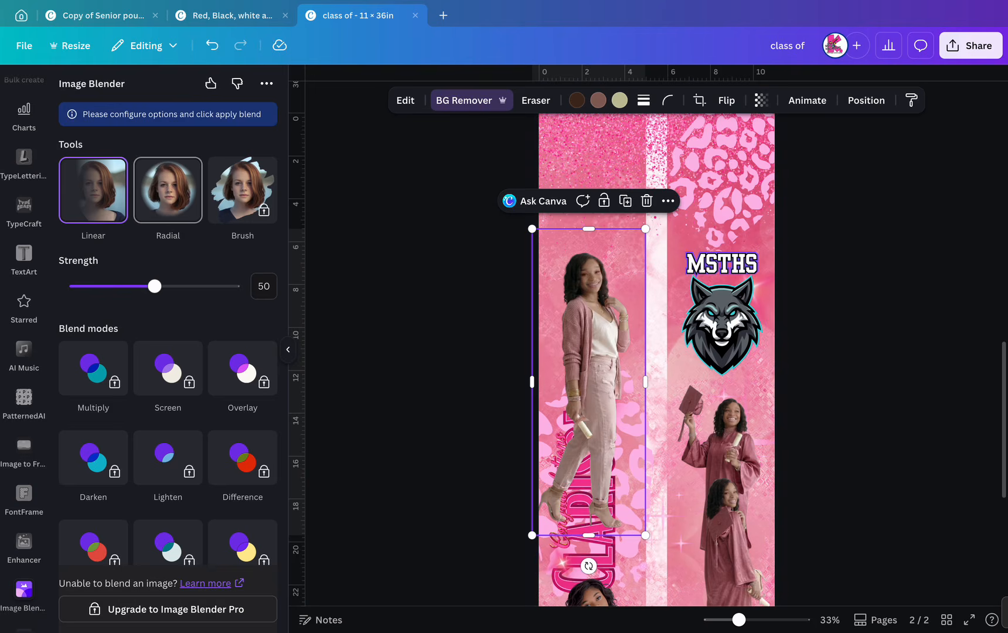
Apply a linear blend at strength 50 to the cardigan cutout, fading it out below the hips, and save it.
click(167, 190)
click(93, 156)
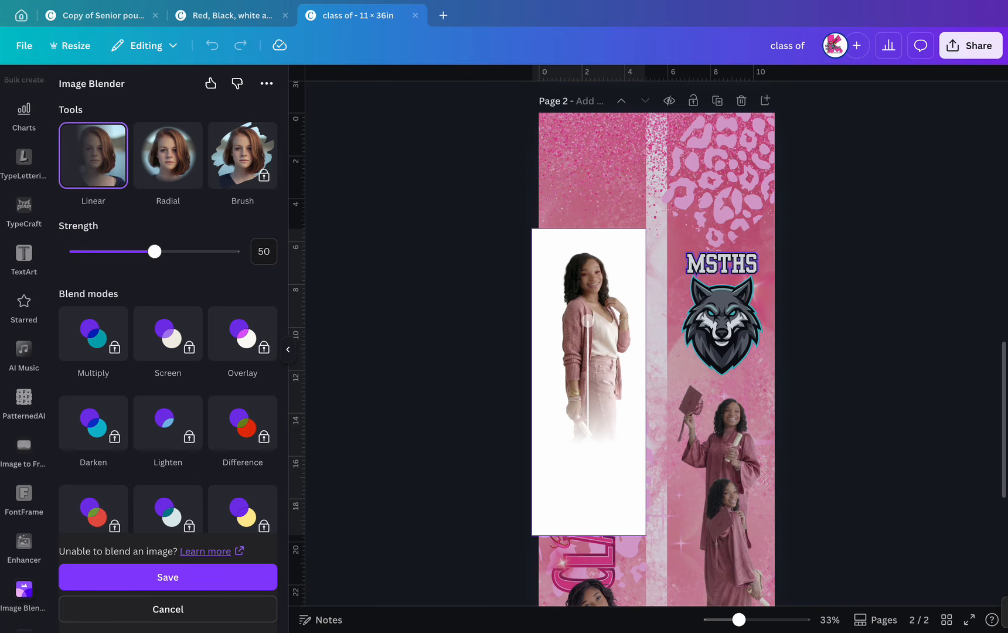
drag(588, 442, 589, 431)
click(168, 577)
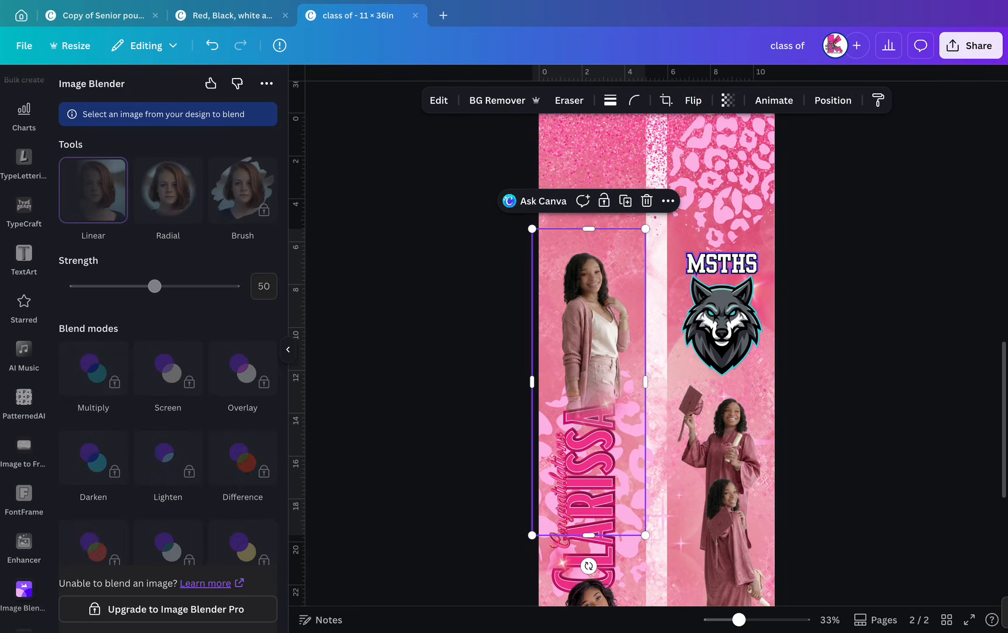
Enlarge the faded cardigan cutout to about 5.65 by 15.3 inches and raise it above the vertical name.
drag(588, 328, 588, 310)
drag(645, 210, 653, 188)
drag(592, 309, 587, 321)
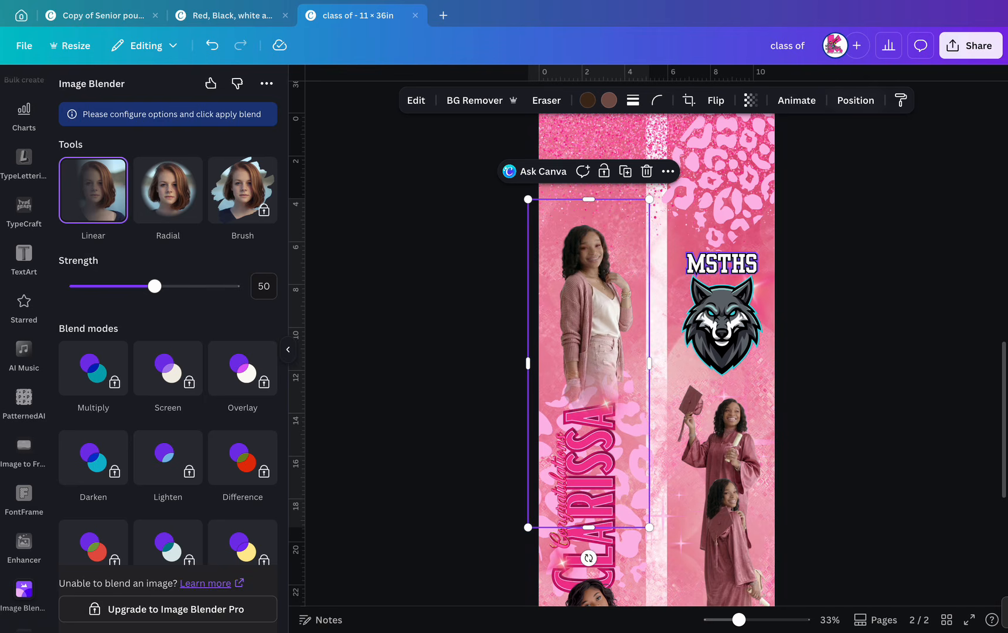
Move the faded cardigan cutout's layer beneath the vertical name's layers and directly above the sparkle layer.
click(856, 100)
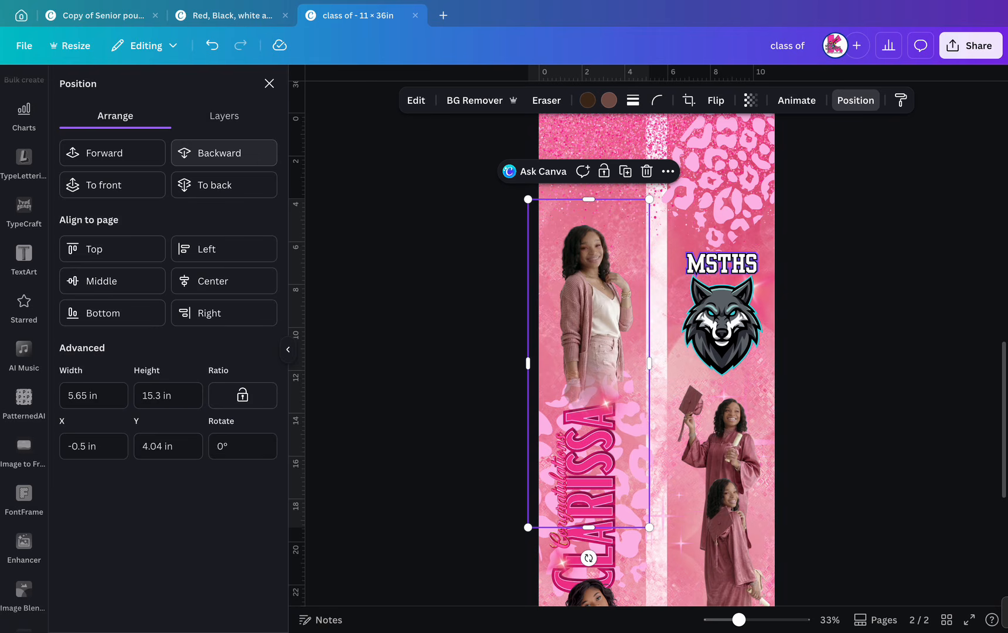
click(224, 115)
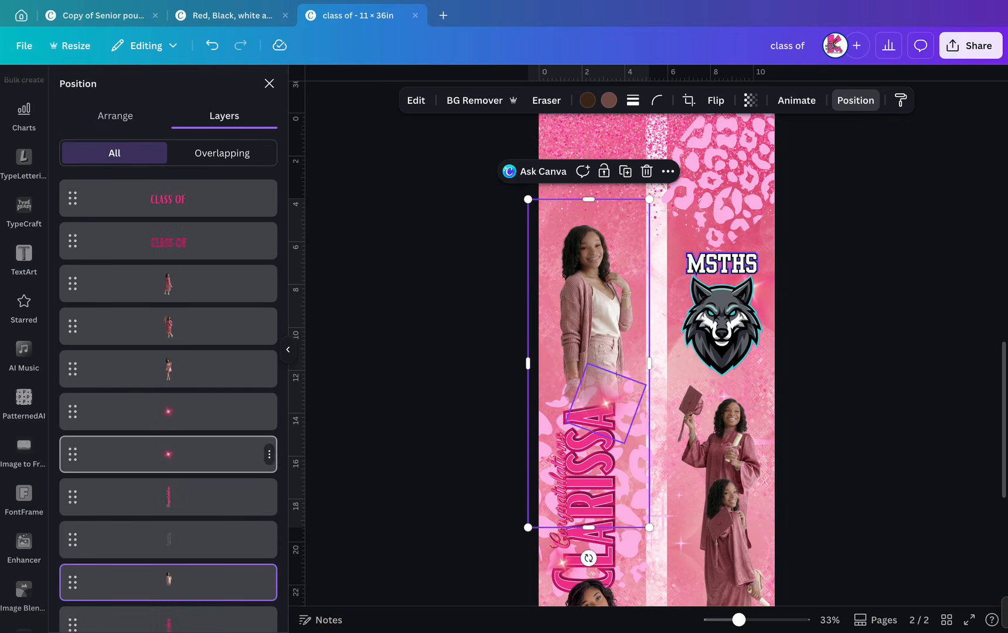
scroll(169, 436, down, 3)
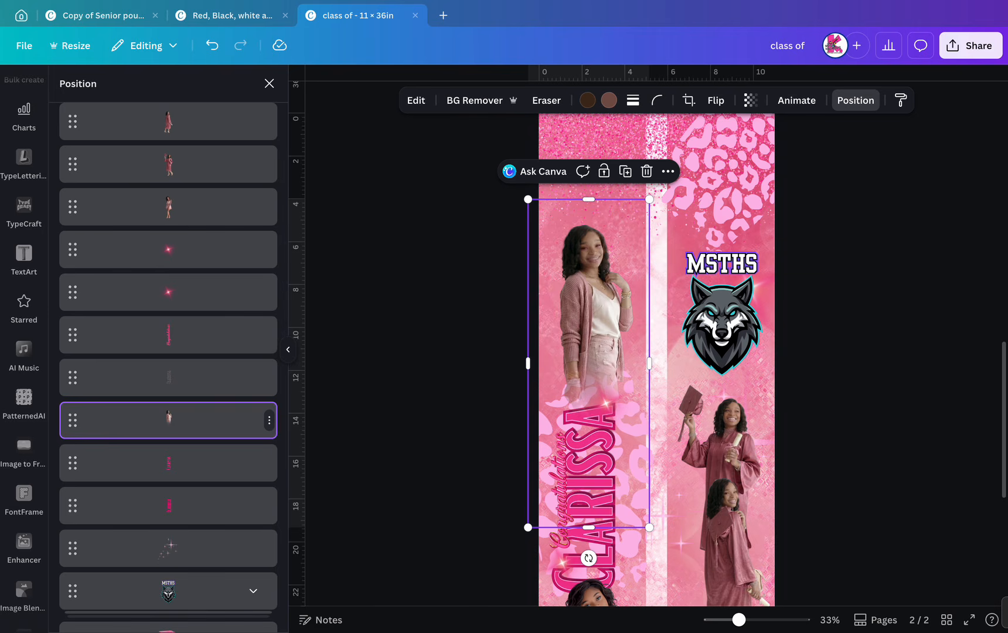
drag(168, 420, 168, 510)
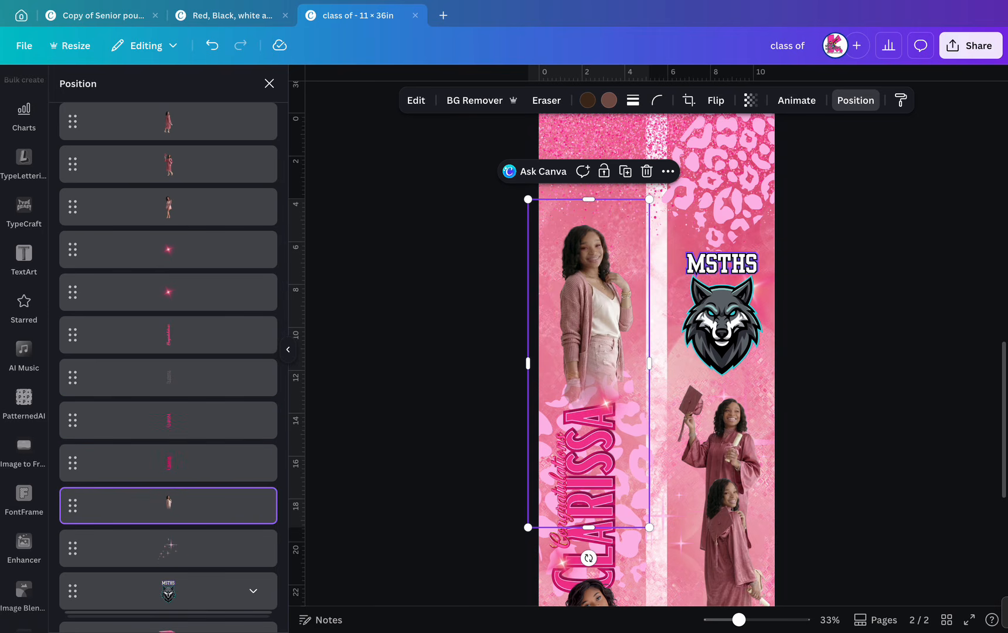
Examine the whole banner's layout, checking the spacing of the cutouts, vertical name, wolf logo and 2026 lettering.
click(607, 404)
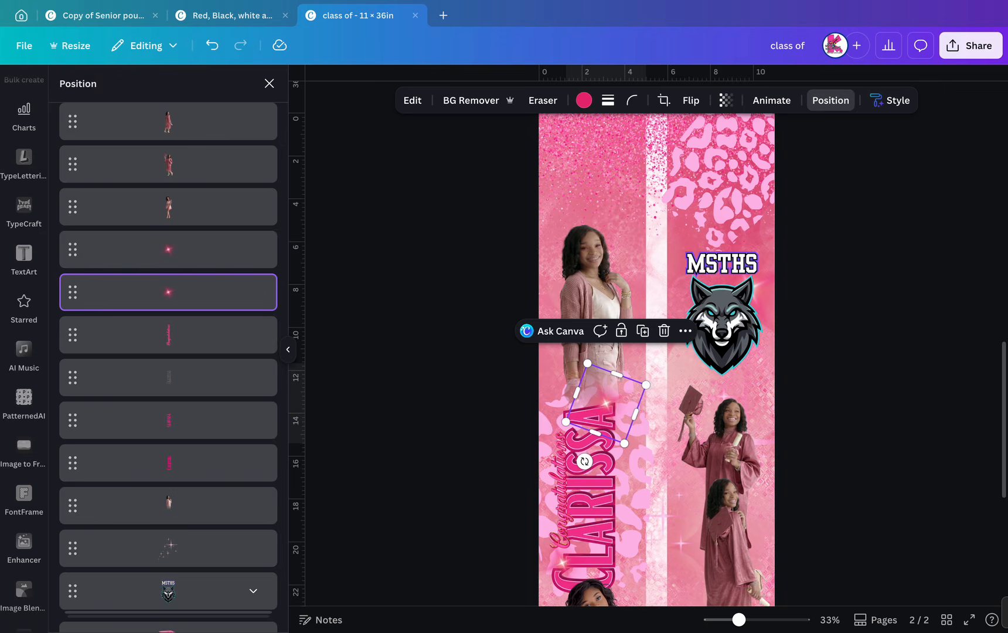
key(Escape)
scroll(656, 388, down, 3)
scroll(656, 388, down, 1)
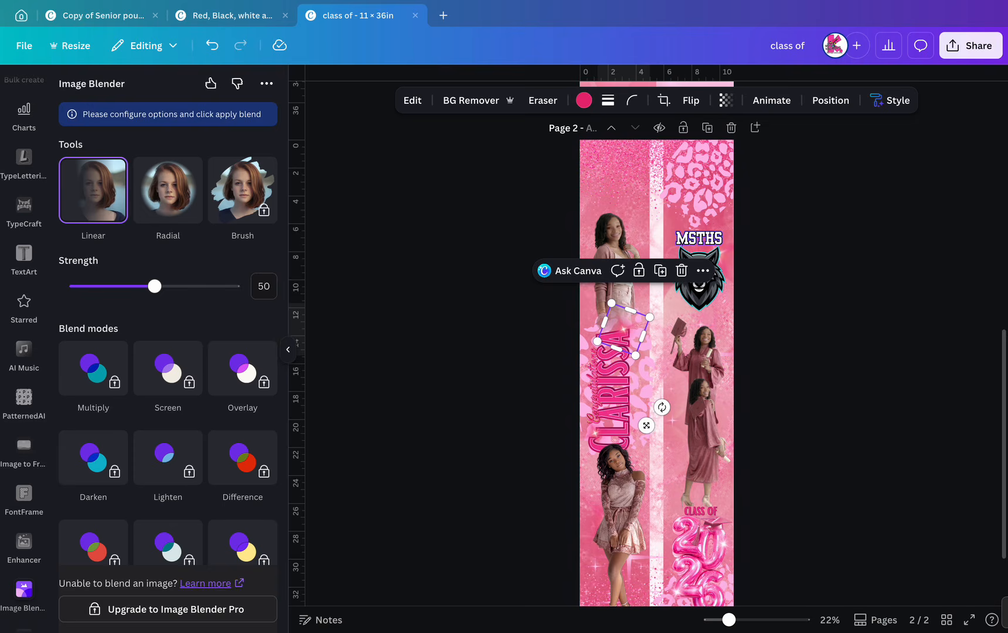
scroll(656, 372, down, 2)
scroll(656, 372, up, 1)
scroll(656, 373, down, 2)
scroll(656, 373, up, 2)
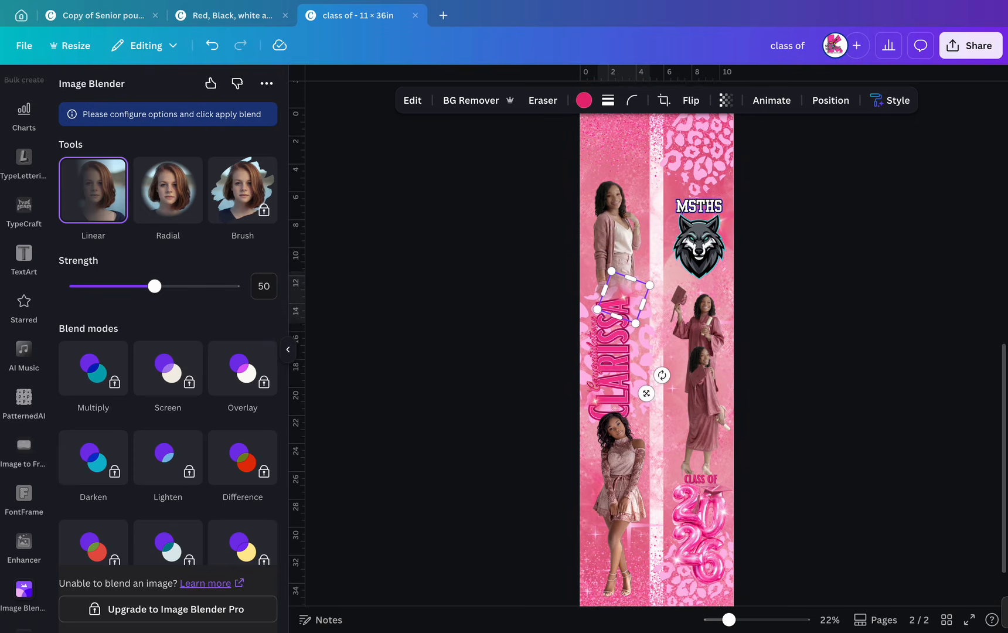
scroll(656, 358, up, 1)
scroll(656, 359, down, 2)
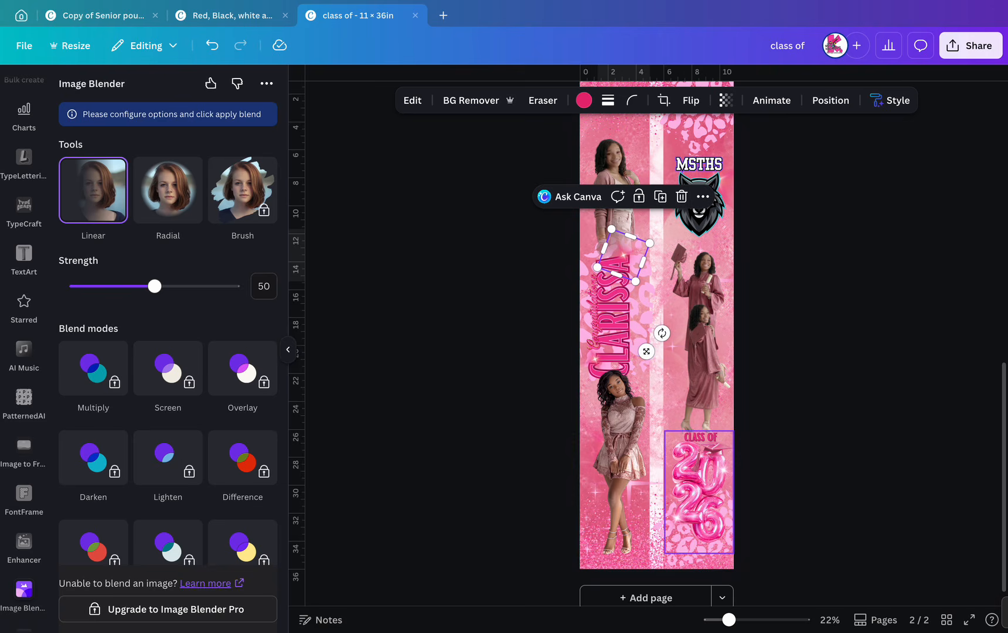
scroll(657, 358, up, 1)
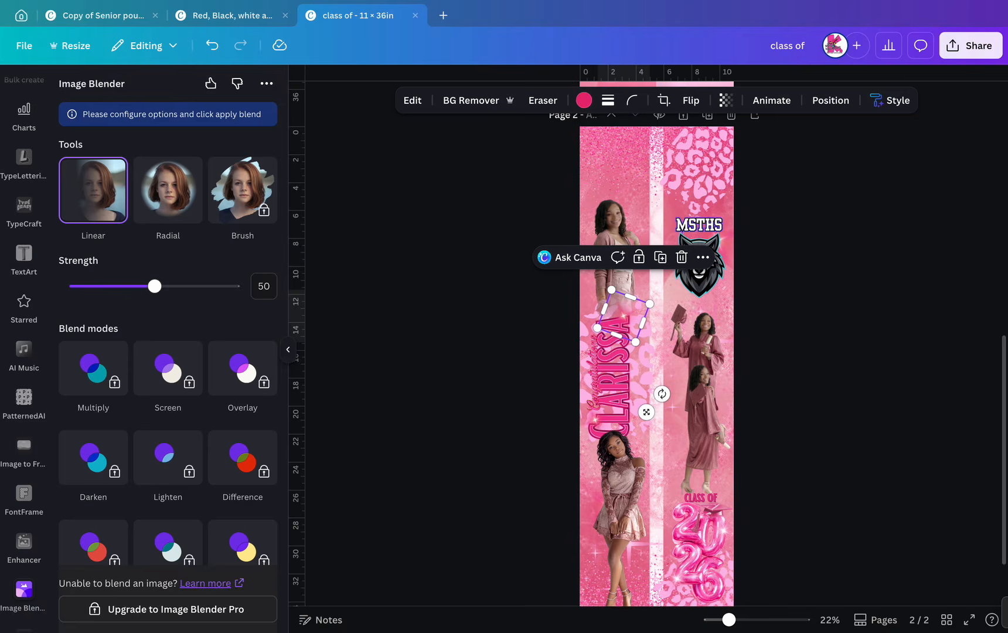
scroll(656, 359, down, 3)
key(Escape)
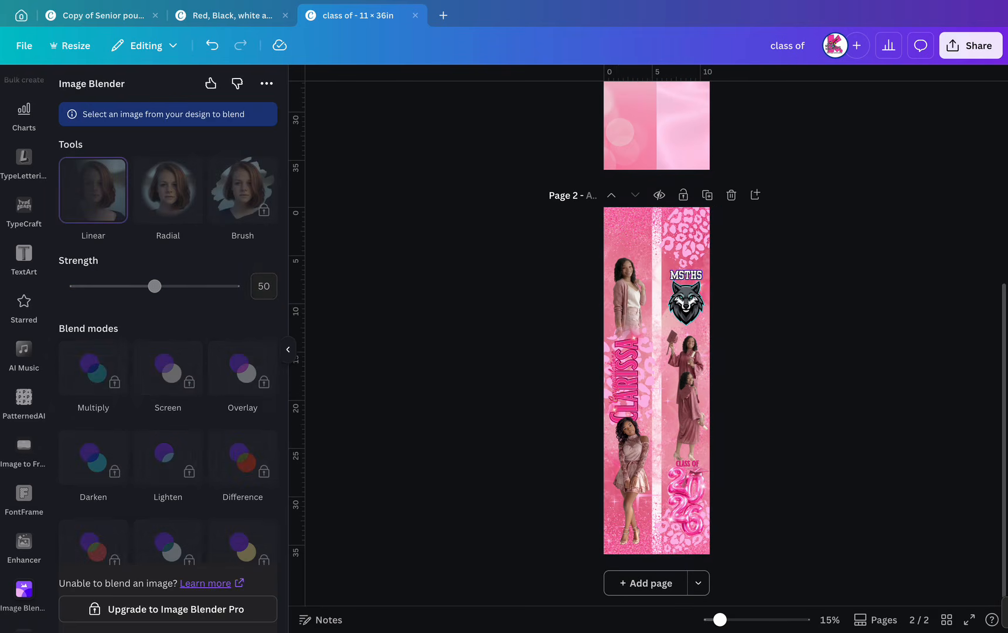
scroll(885, 317, right, 3)
scroll(884, 316, left, 3)
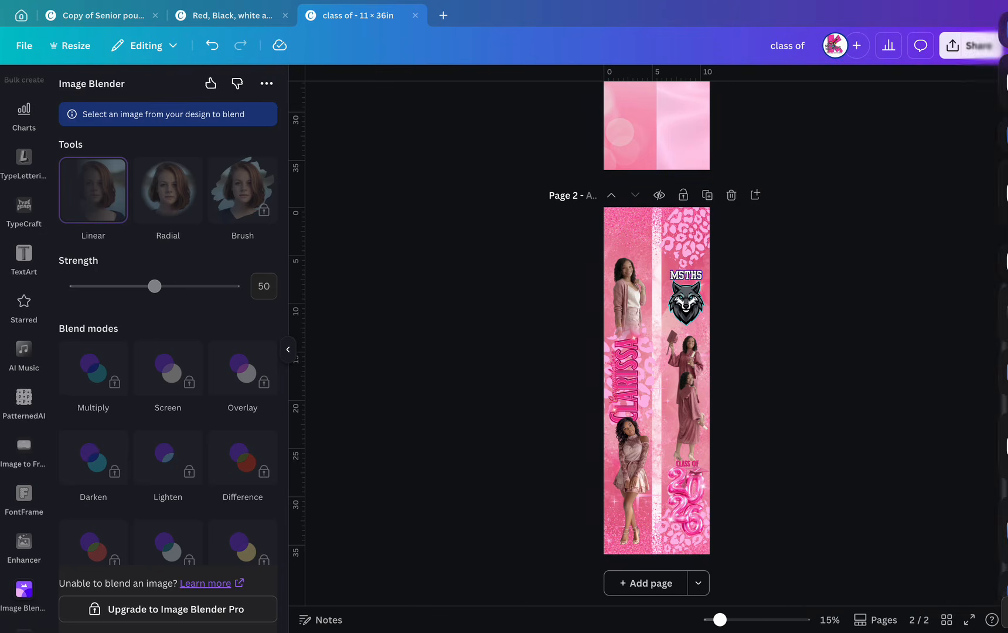
Move the cap-raising gown cutout slightly up toward the wolf logo.
scroll(703, 343, up, 4)
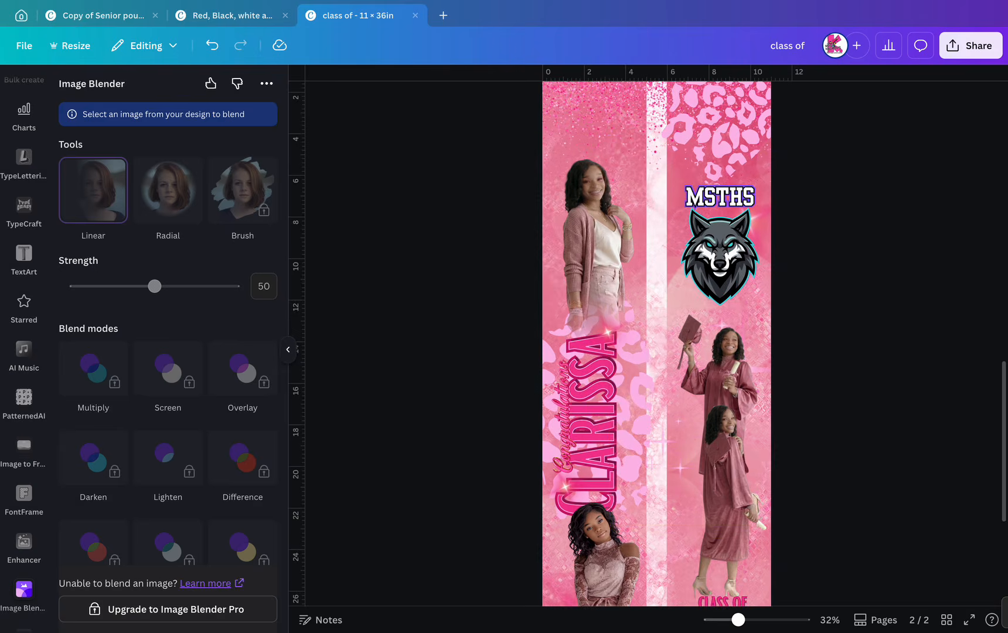
click(720, 363)
drag(720, 363, 719, 353)
key(Escape)
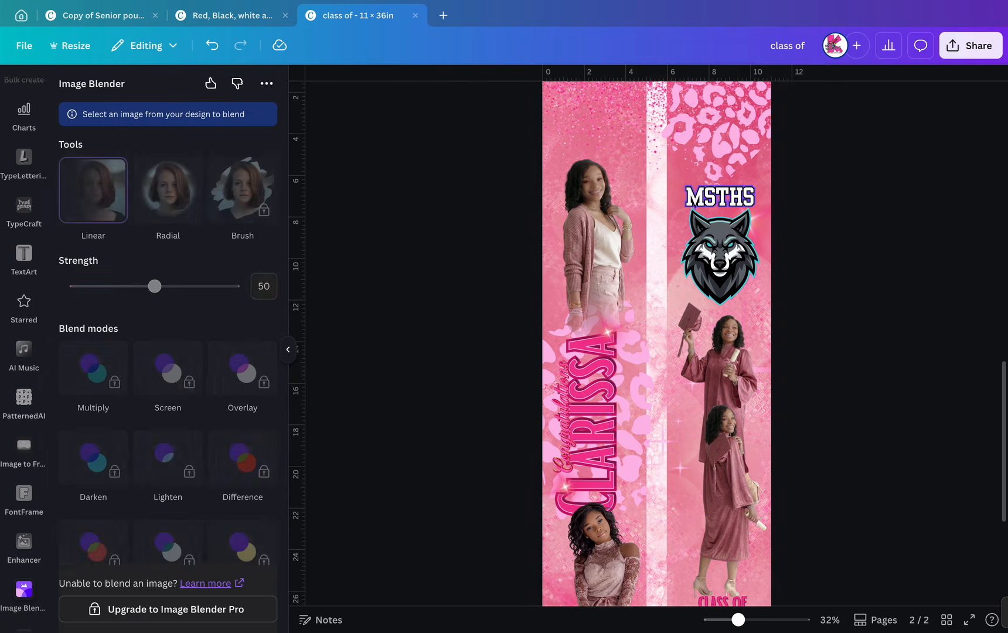
Apply a Glow shadow to the lower gown cutout and enlarge it to about 4.7 by 11.6 inches, with its feet at the "CLASS OF" lettering.
click(729, 494)
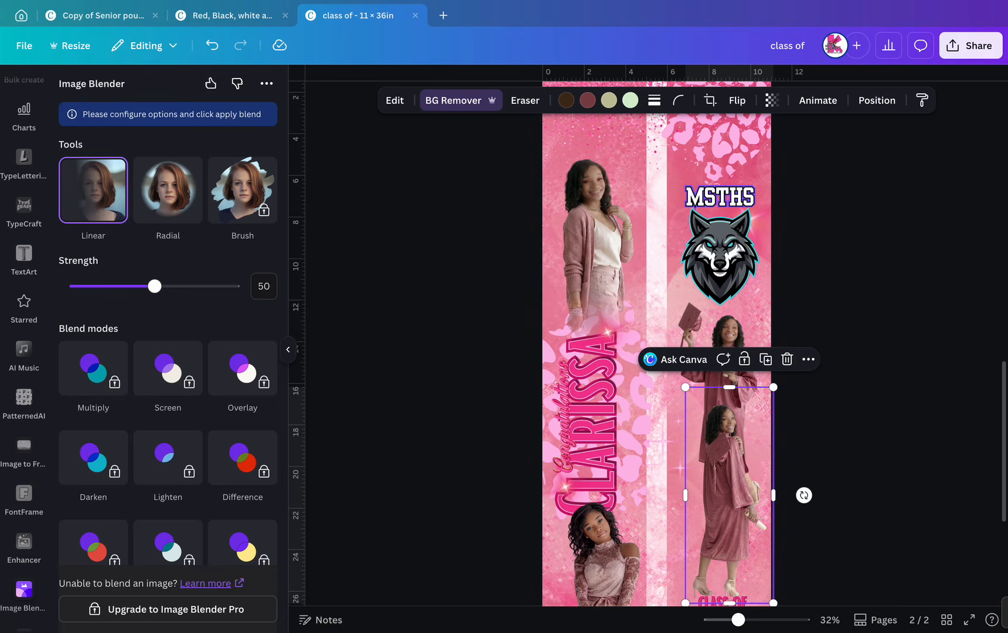
click(394, 100)
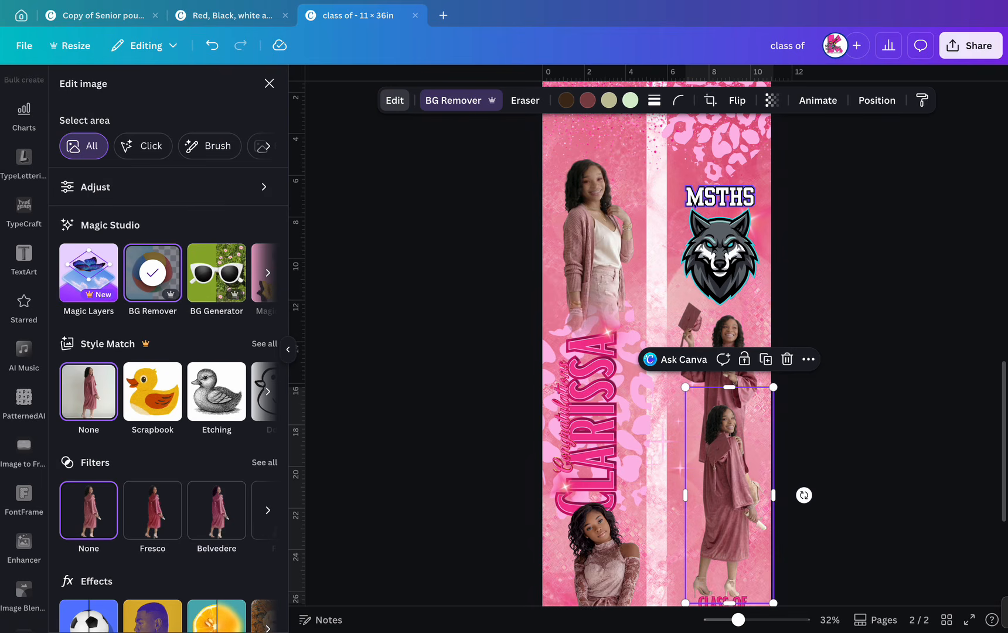
click(88, 615)
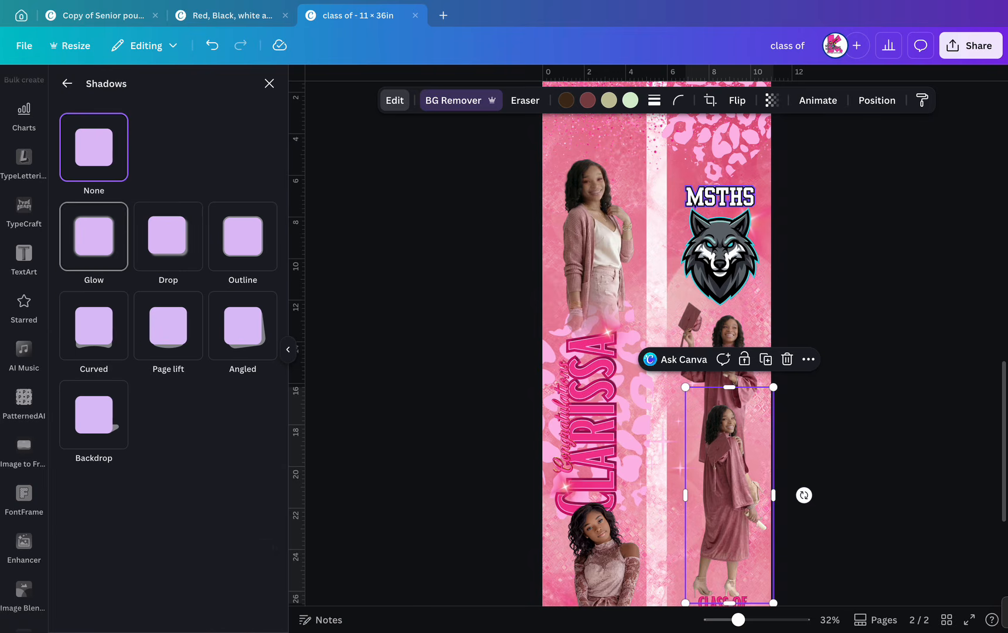
click(94, 236)
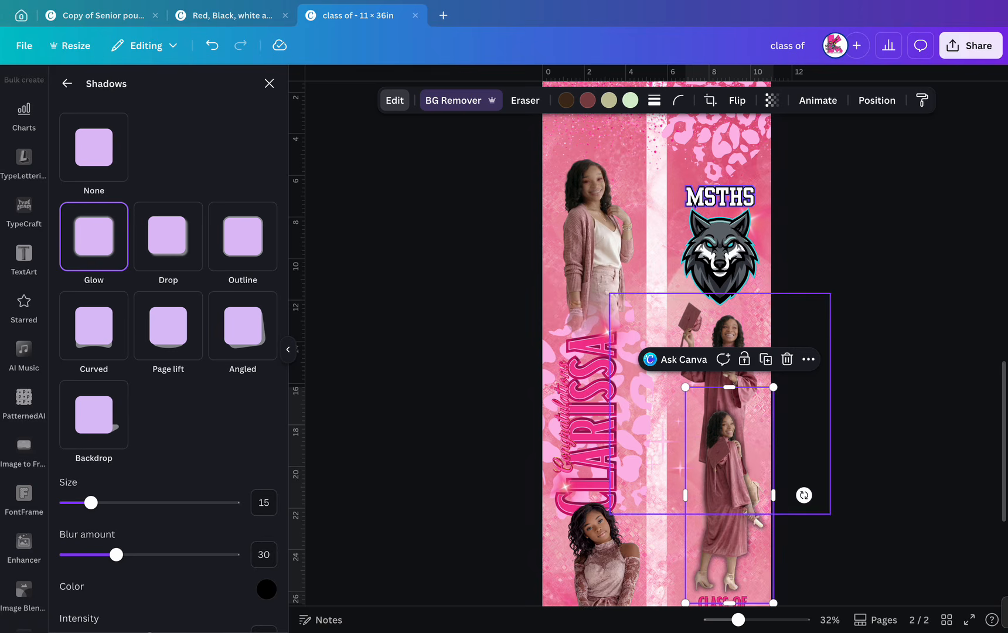
scroll(658, 562, up, 2)
scroll(657, 562, down, 3)
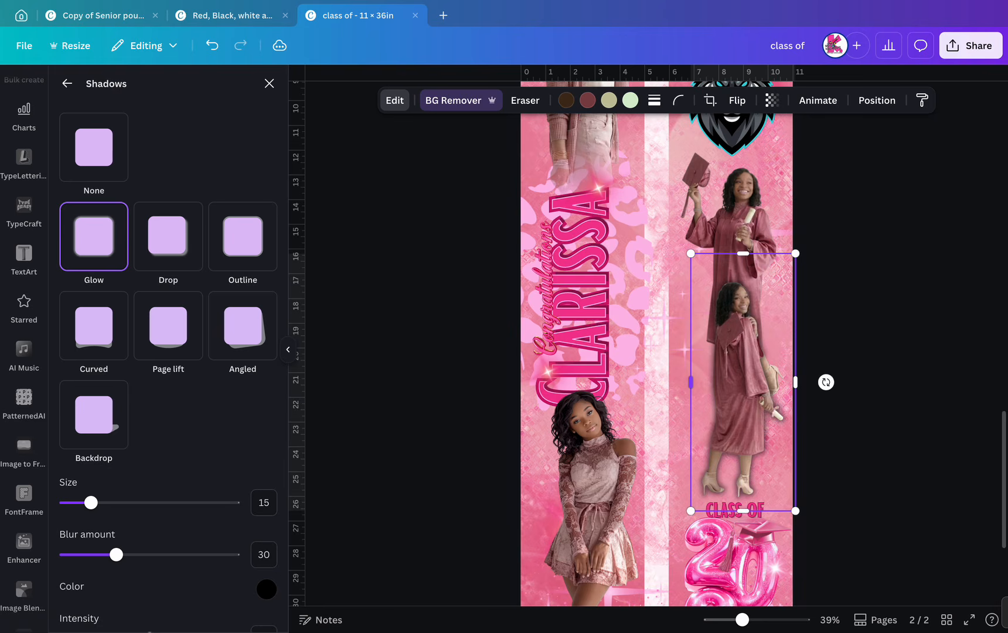
drag(690, 506, 678, 535)
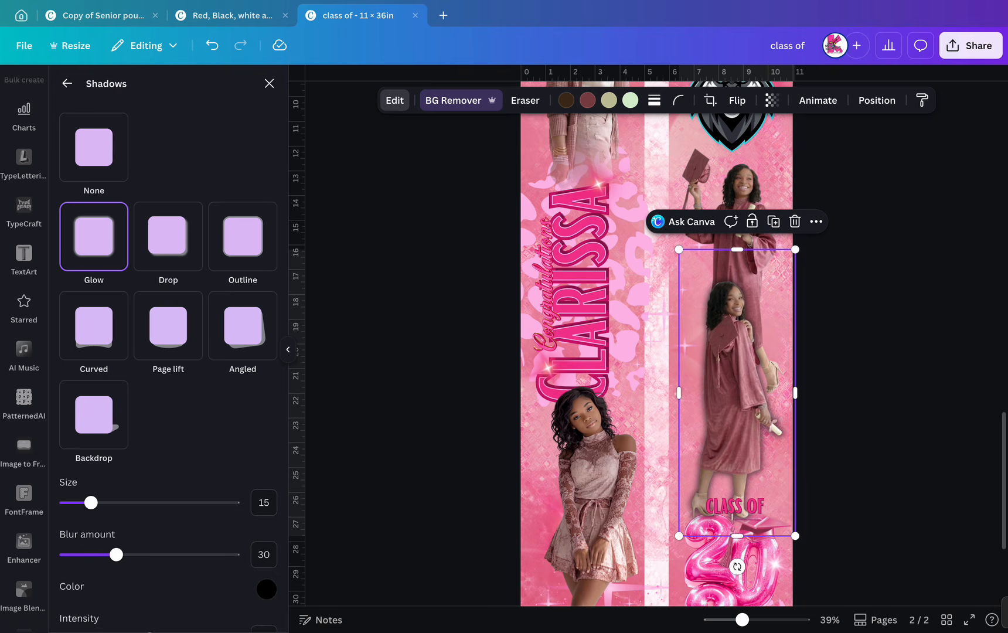
Set the lower gown cutout's glow blur to 41 and reduce the glow's intensity.
mouse_move(116, 554)
mouse_down()
mouse_move(97, 554)
mouse_move(135, 554)
mouse_up()
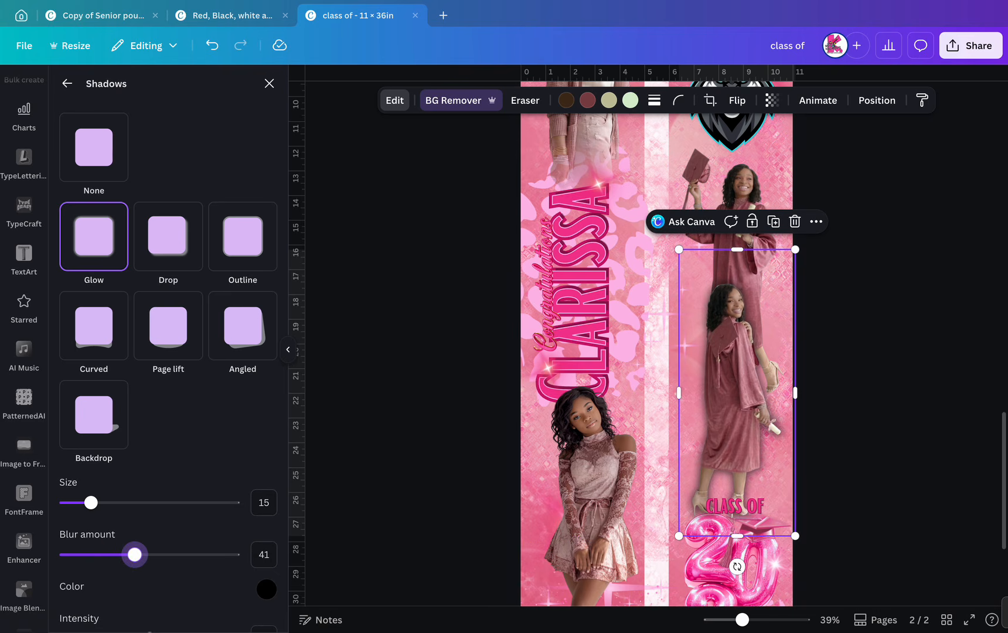
scroll(135, 554, down, 1)
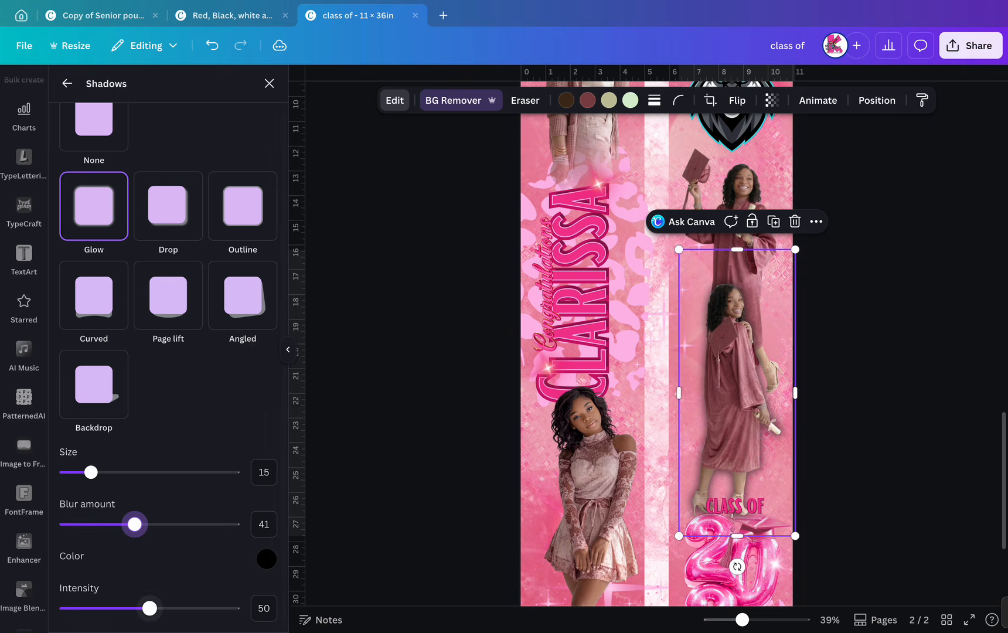
drag(148, 608, 113, 608)
click(23, 593)
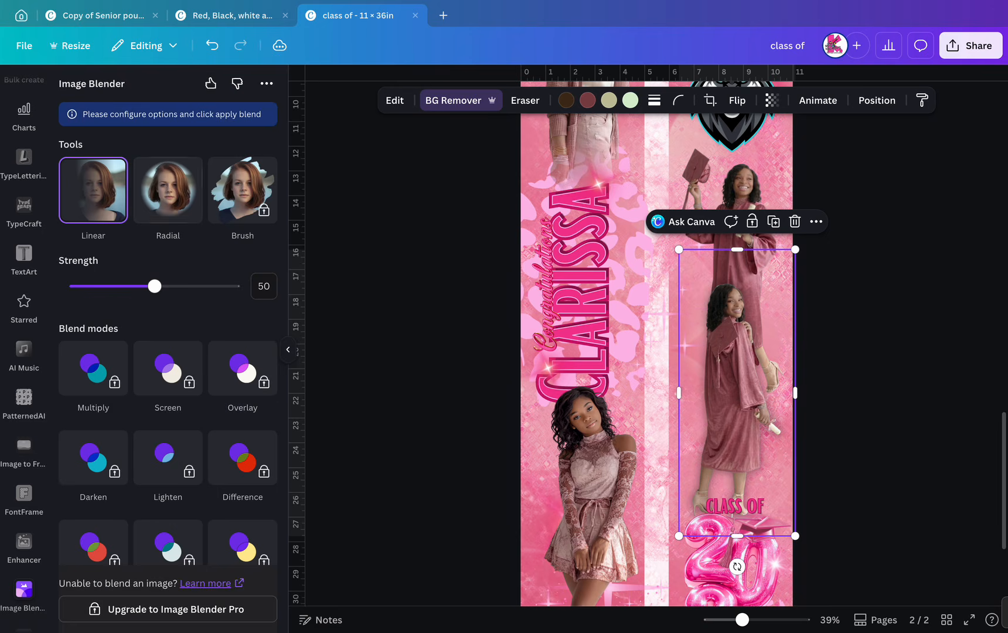
key(Escape)
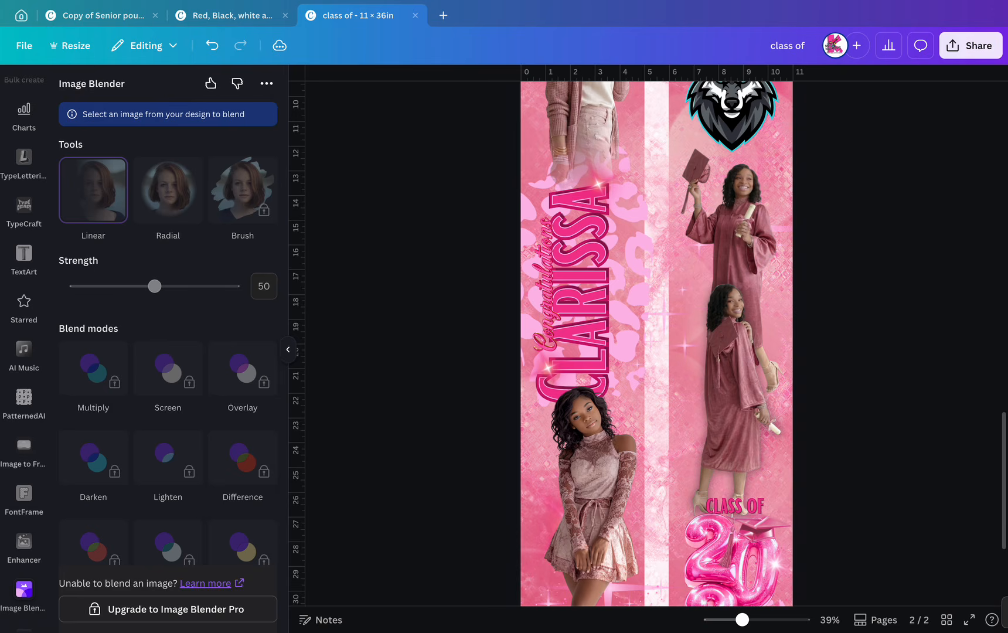
Set the brightness of the lower gown cutout to 20 and of the cap-raising gown cutout to 16.
click(736, 392)
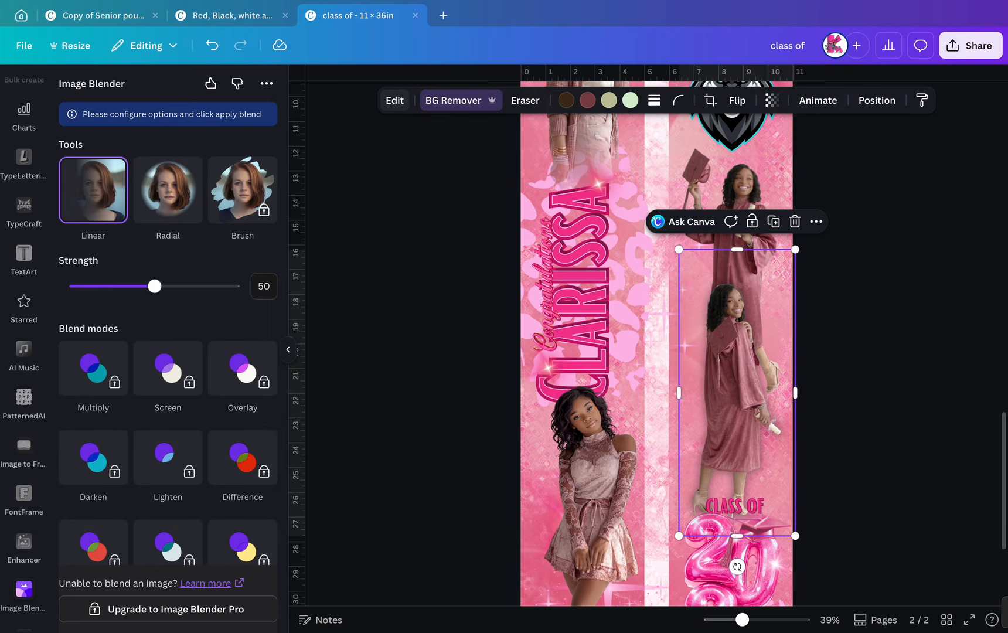
click(394, 100)
click(161, 187)
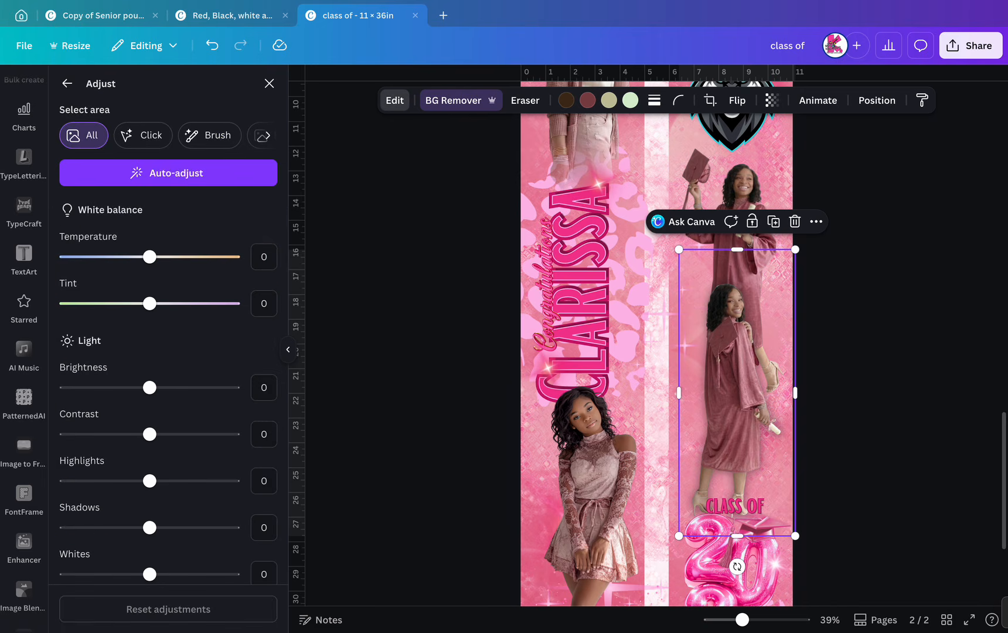
drag(149, 387, 166, 387)
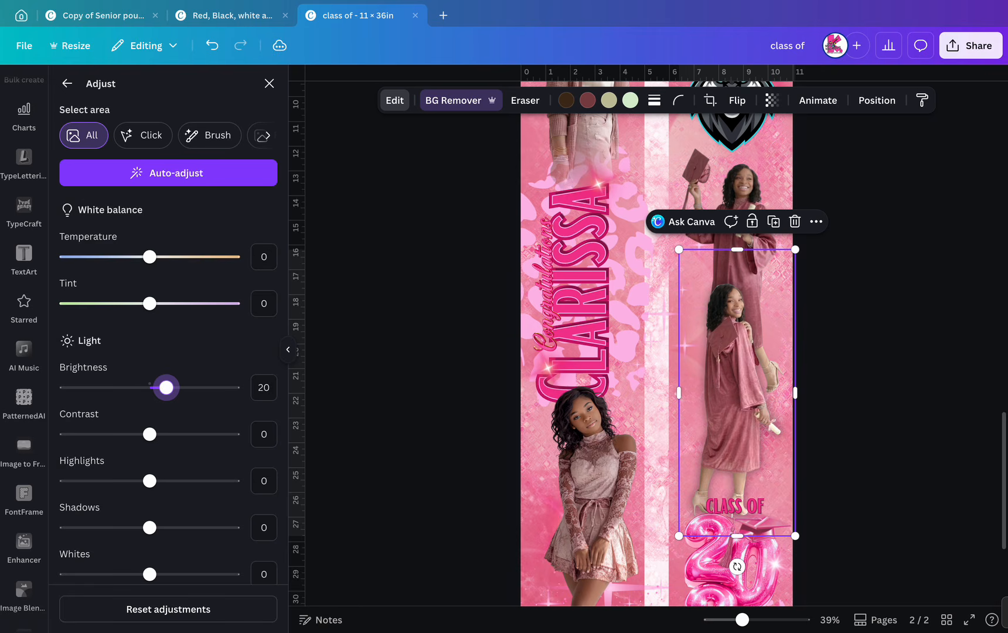
click(739, 193)
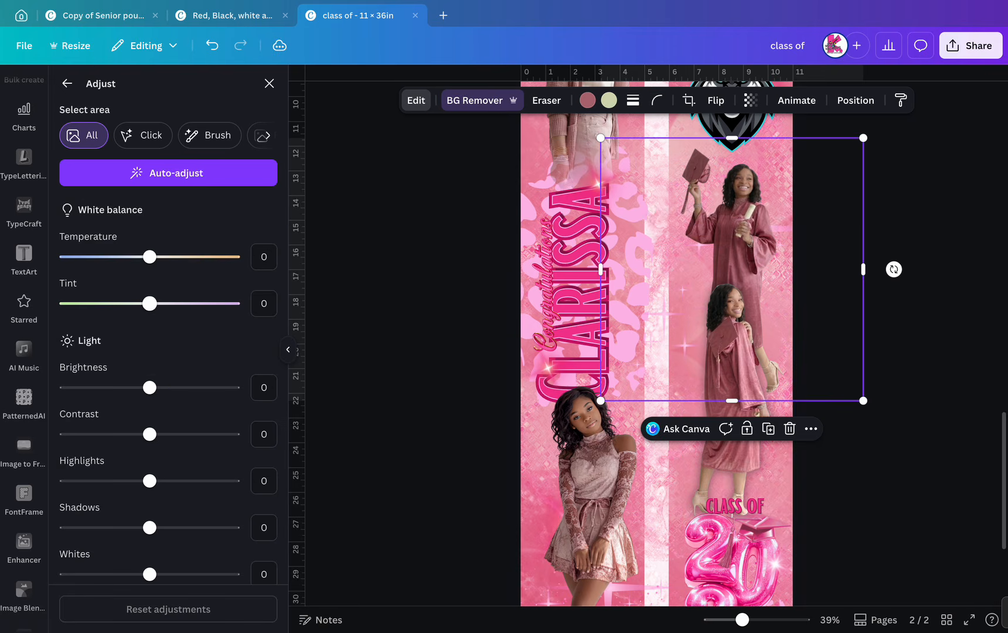
drag(150, 387, 163, 388)
Set the faded cardigan cutout's brightness to 19.
click(589, 469)
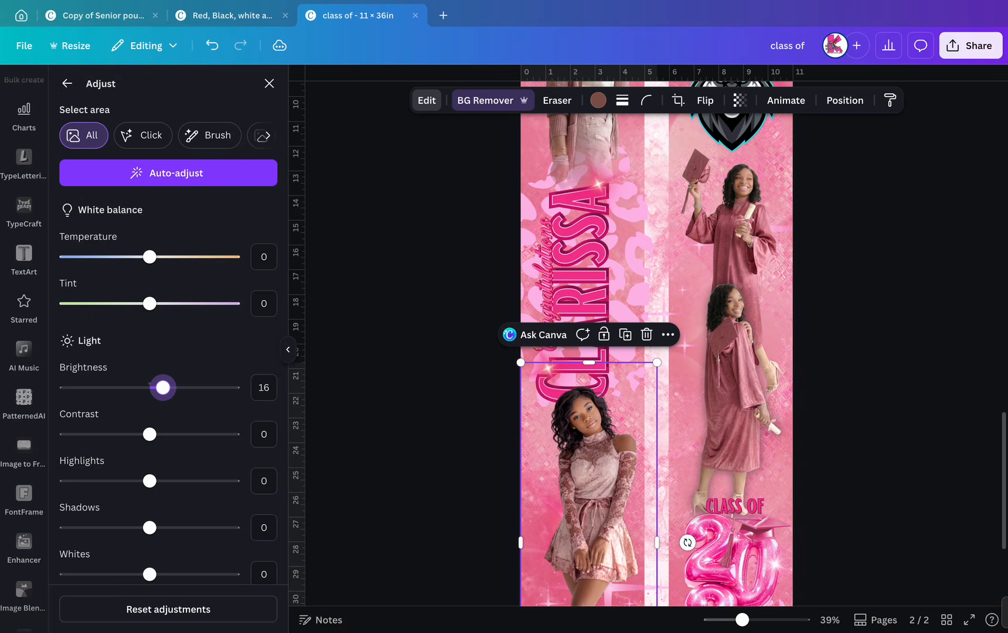
scroll(657, 344, up, 3)
click(580, 205)
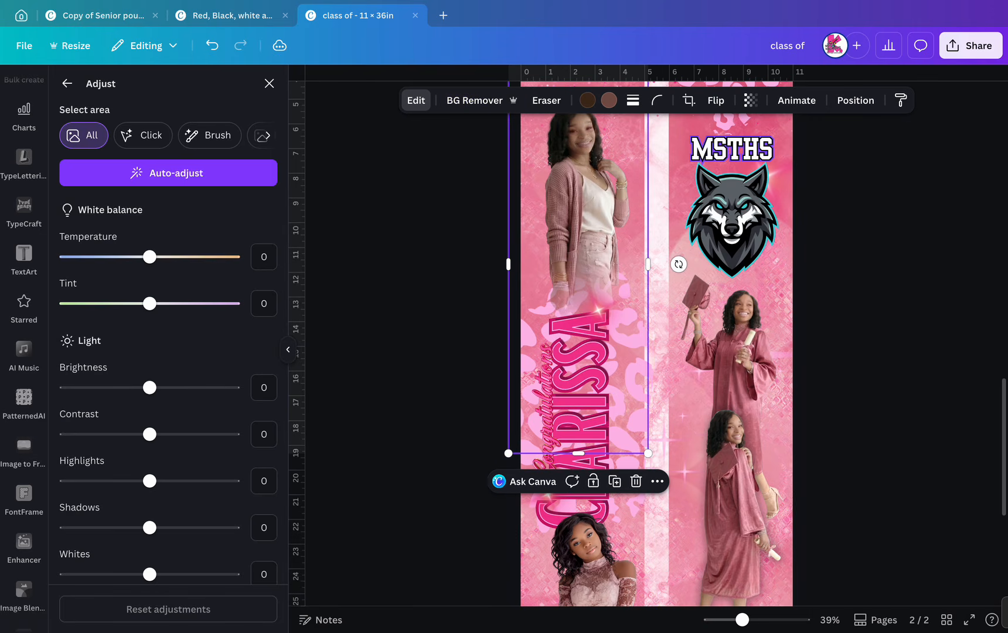
drag(149, 387, 166, 387)
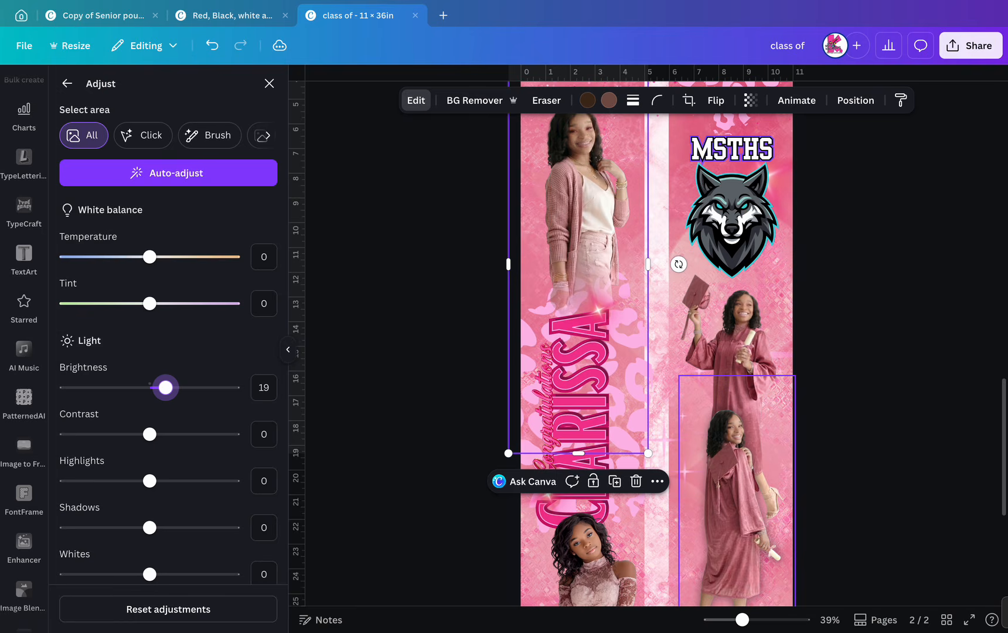
Try recolouring the lower gown cutout's robe in several pink shades, and undo the colour changes.
click(732, 445)
click(587, 101)
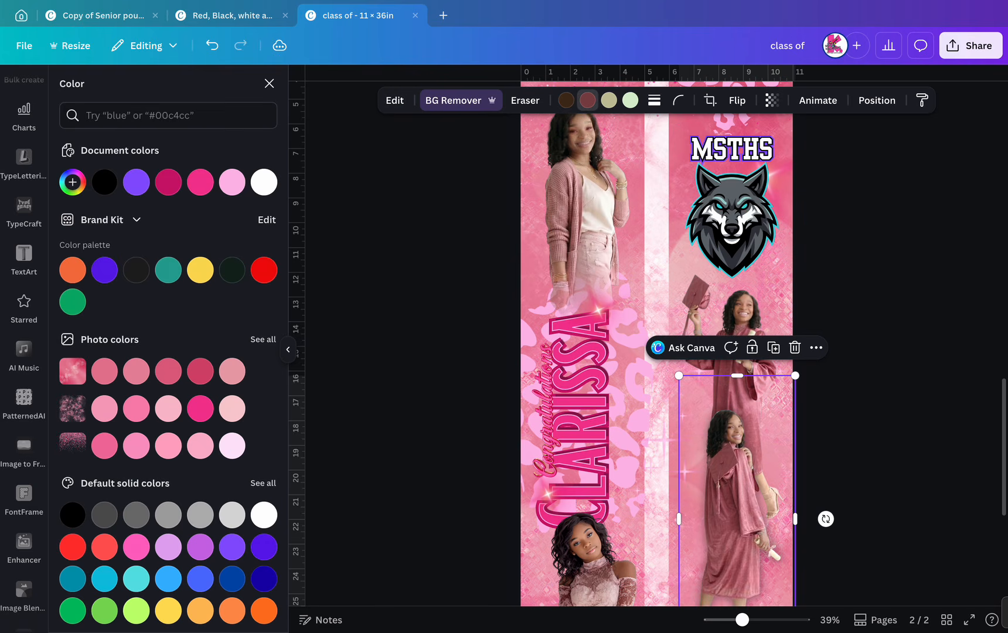
click(200, 183)
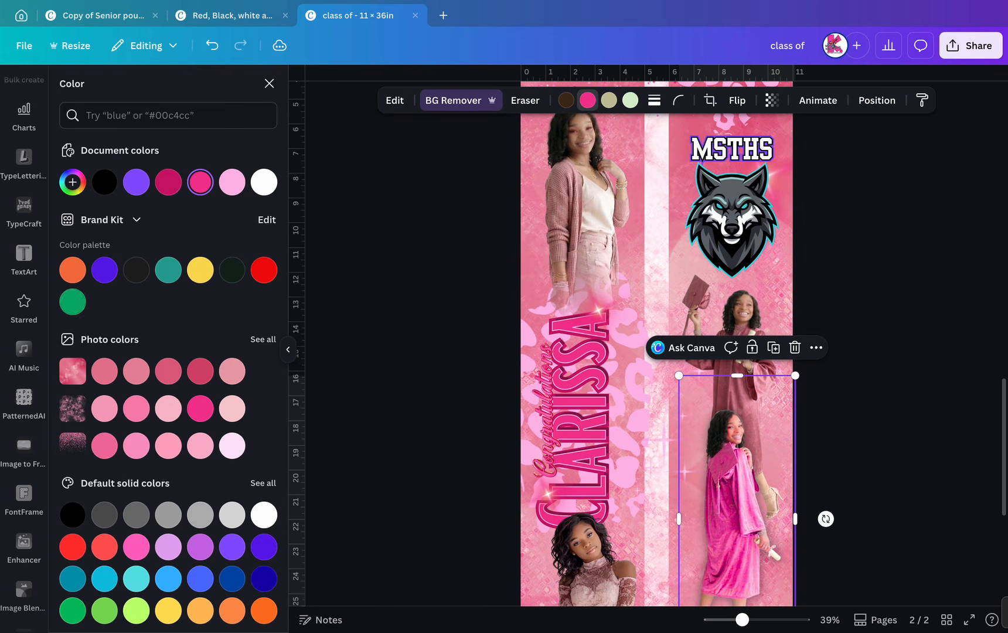
click(136, 409)
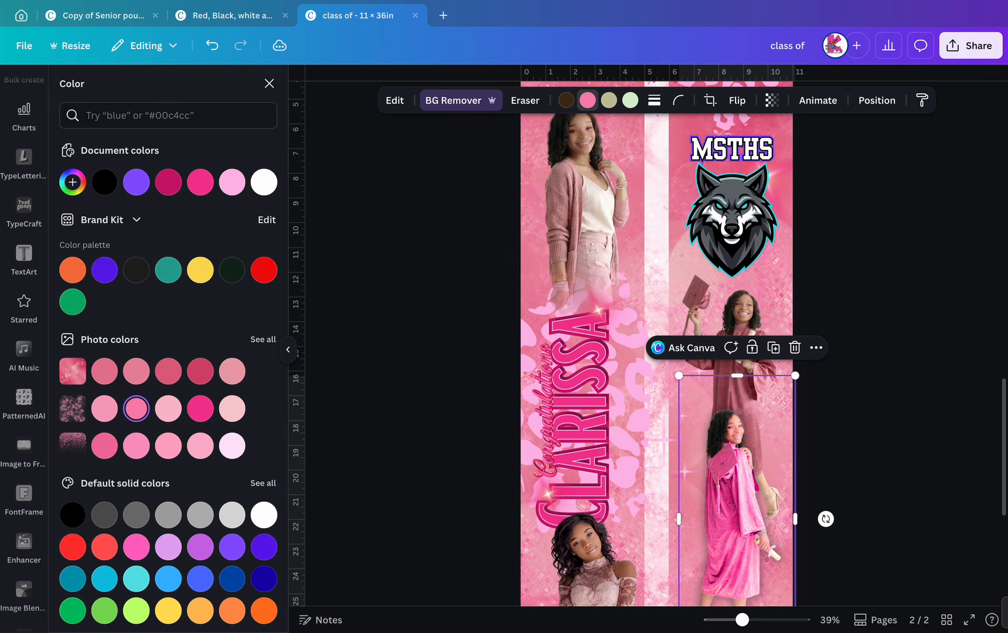
click(105, 409)
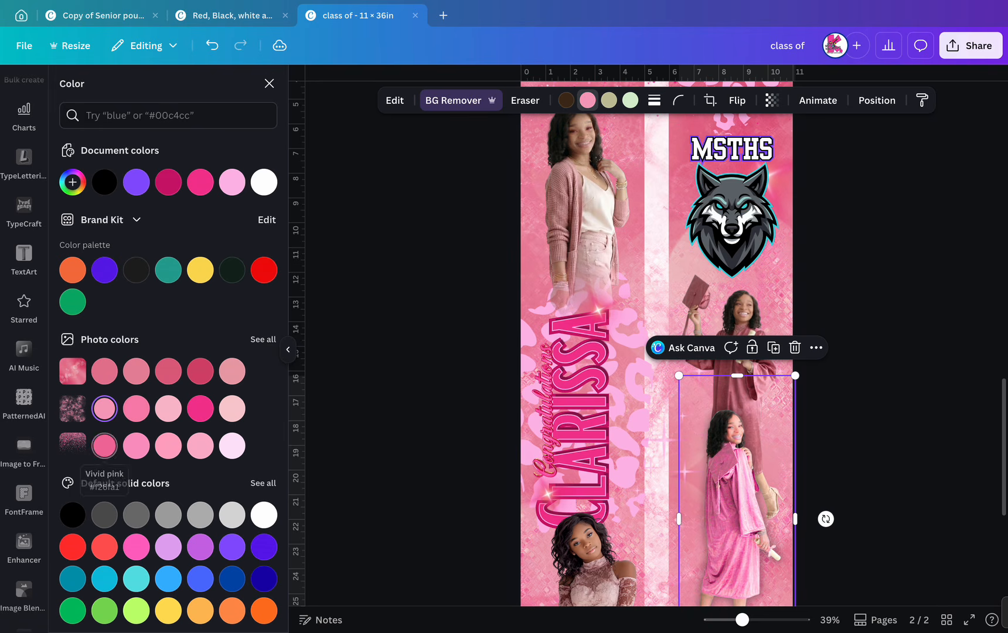
scroll(663, 499, down, 3)
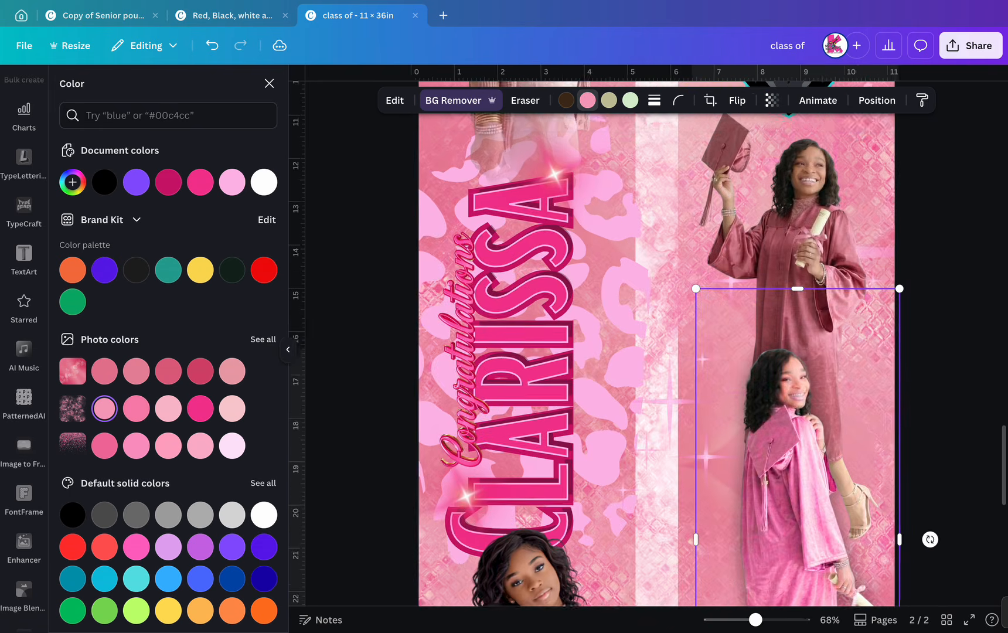
click(212, 45)
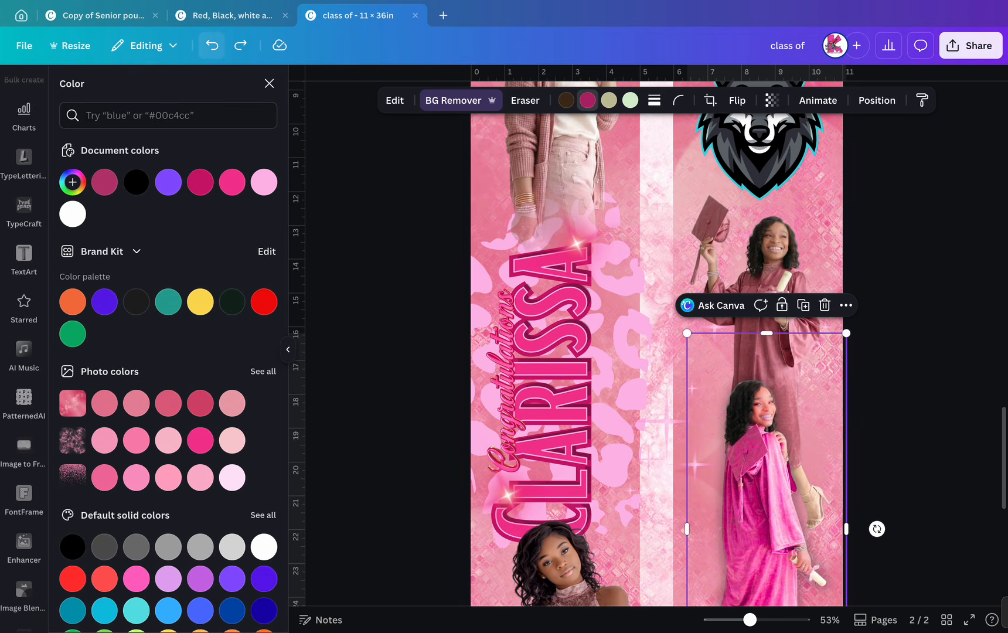
click(212, 45)
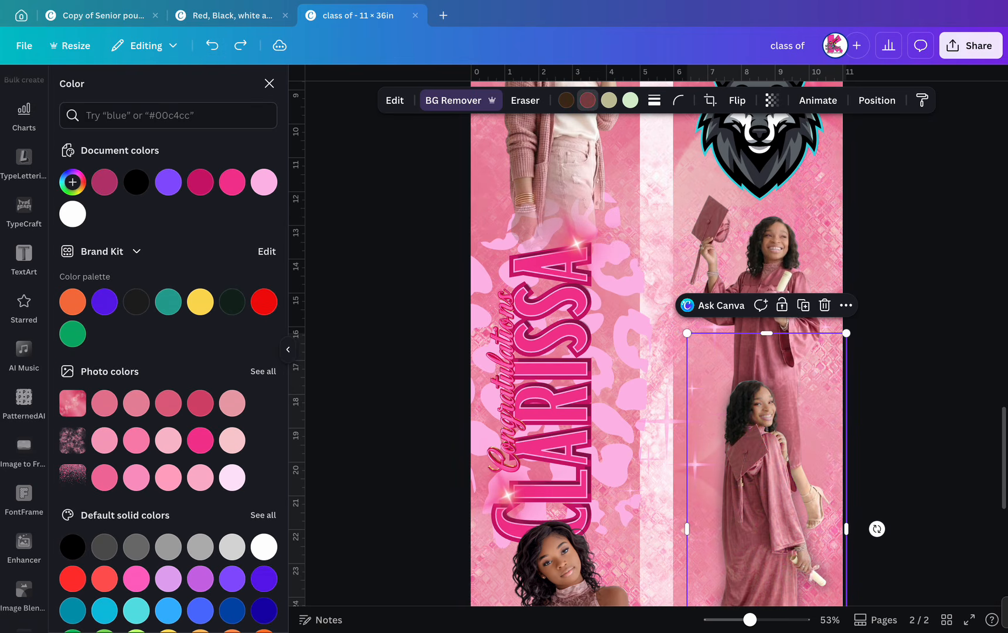
scroll(656, 527, up, 3)
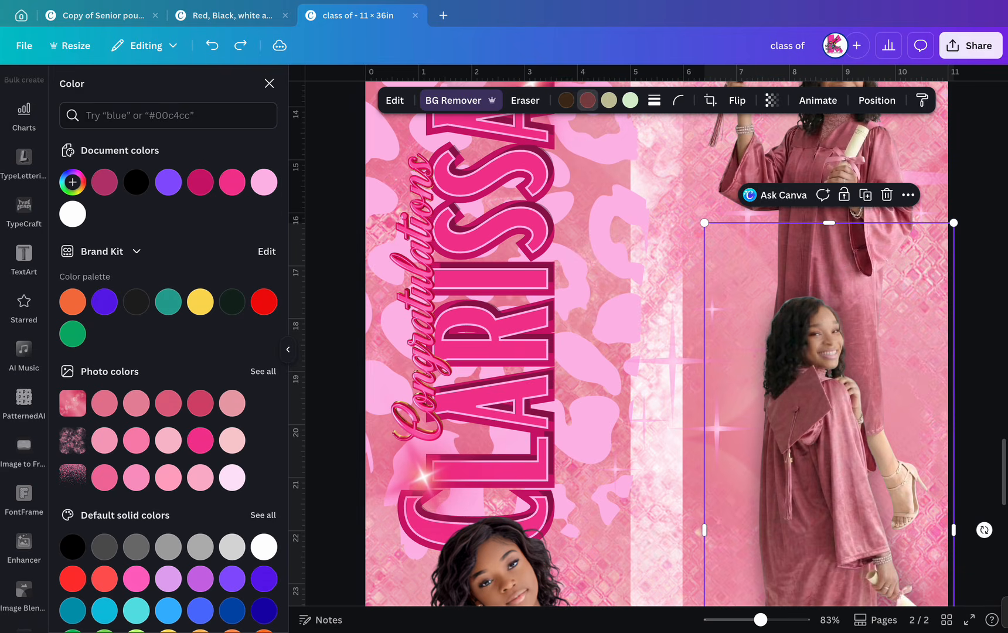
scroll(656, 345, down, 2)
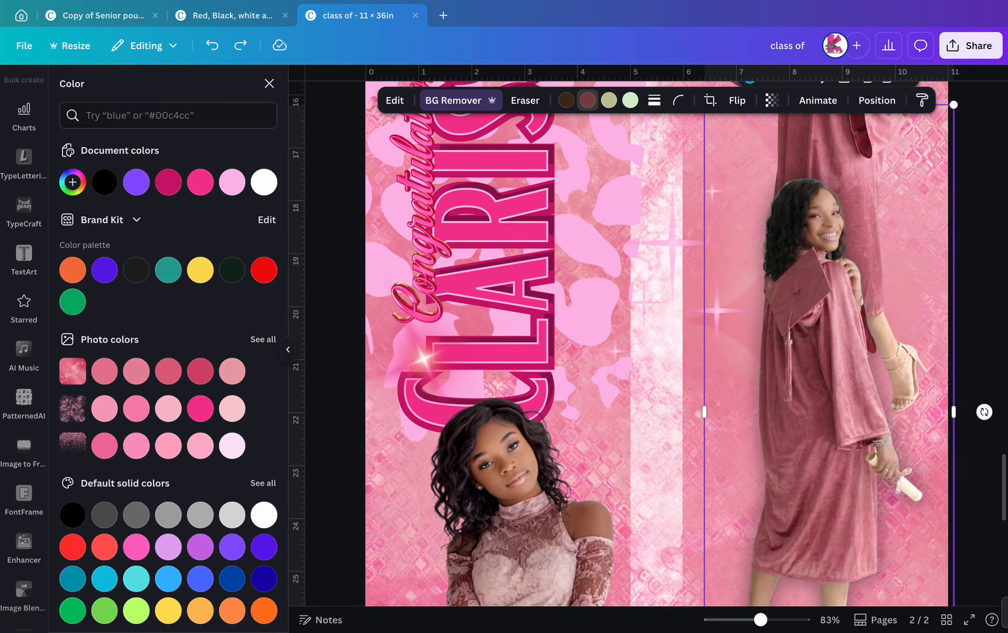
scroll(656, 345, up, 2)
scroll(656, 346, up, 3)
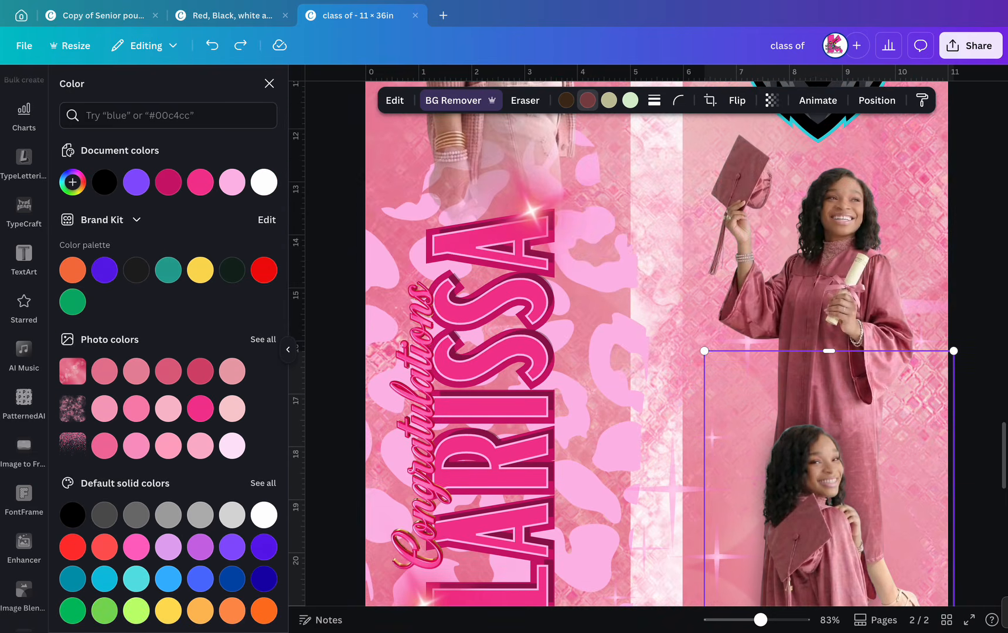
scroll(656, 346, down, 2)
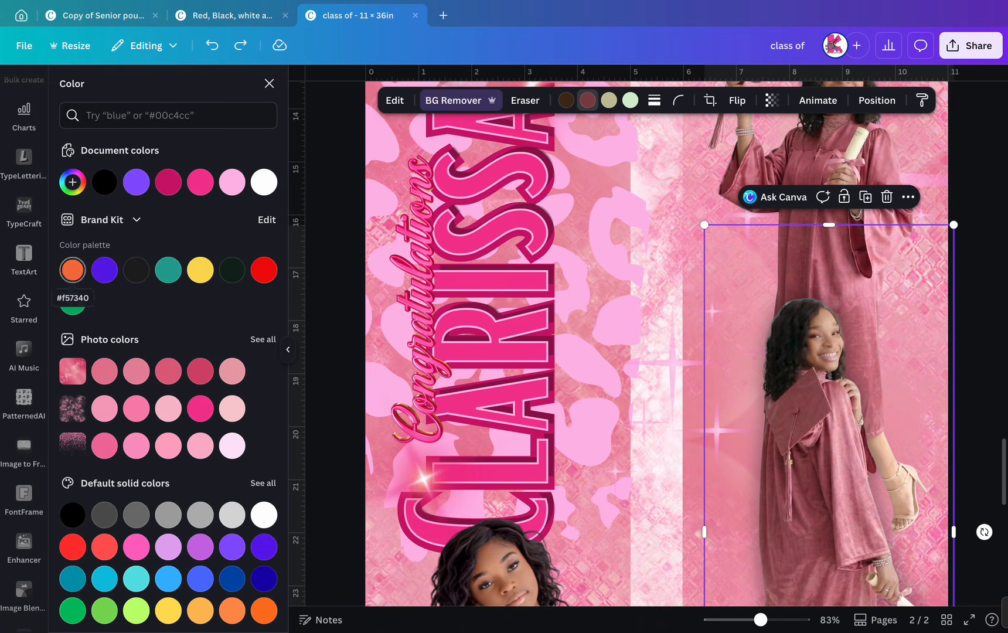
Look through the image effects for the lower gown cutout and try to load it in the Image Upscaler app.
click(394, 100)
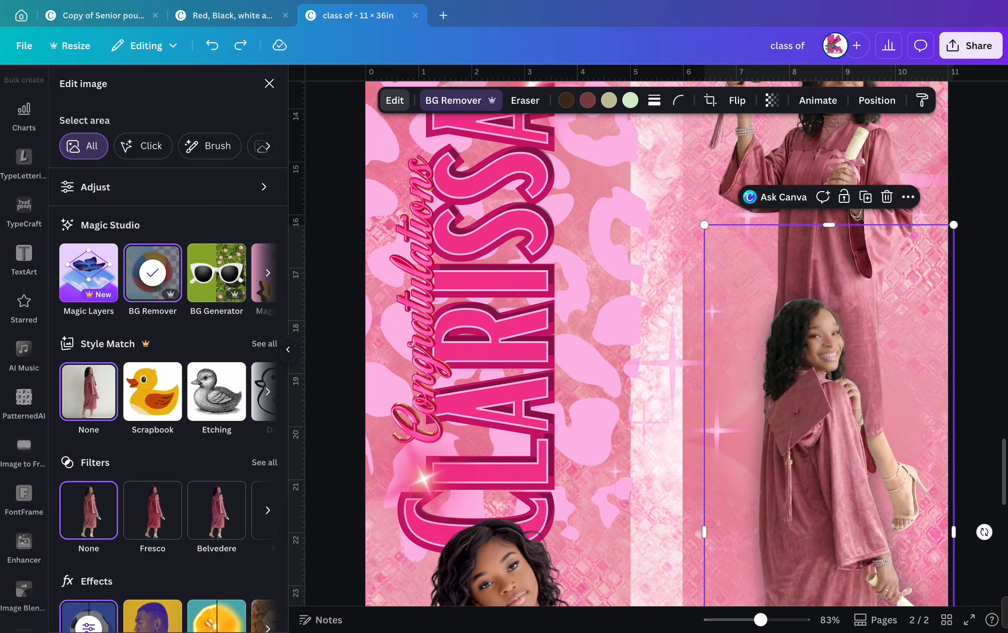
scroll(153, 509, down, 3)
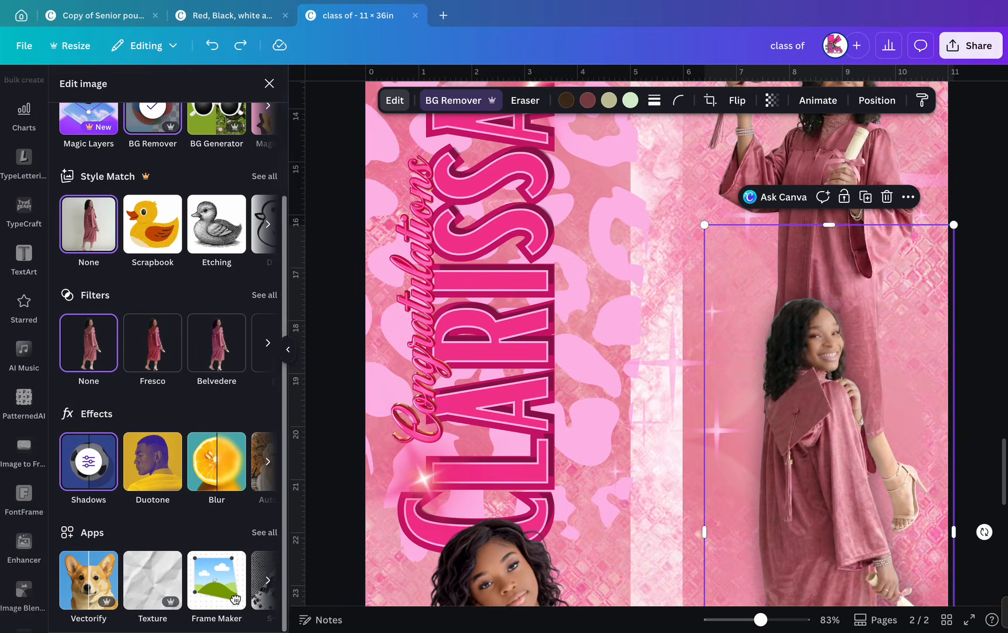
click(267, 461)
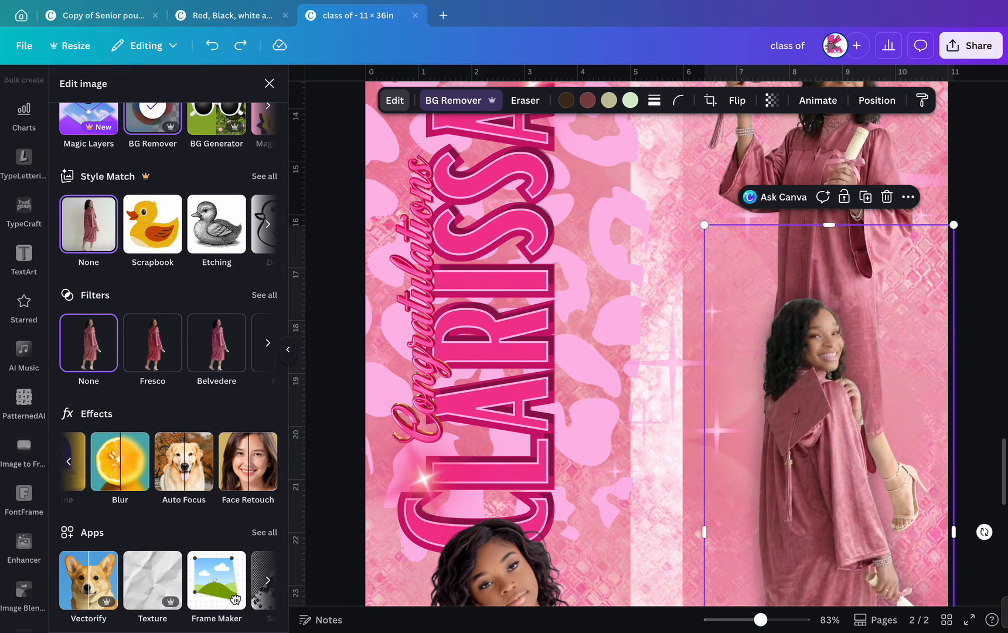
scroll(236, 599, up, 3)
scroll(236, 599, down, 3)
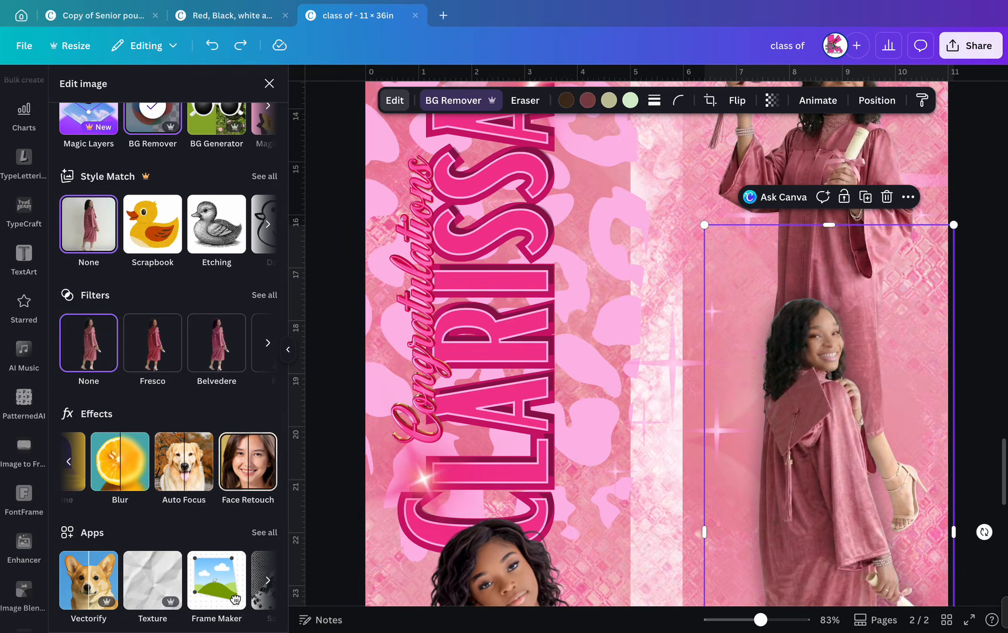
scroll(169, 461, left, 3)
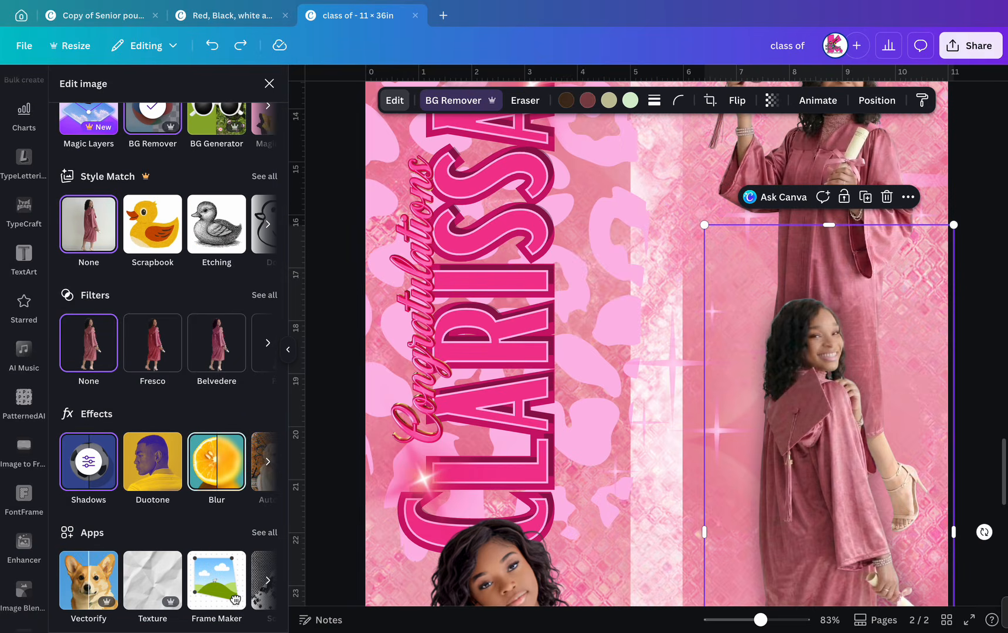
scroll(169, 461, right, 2)
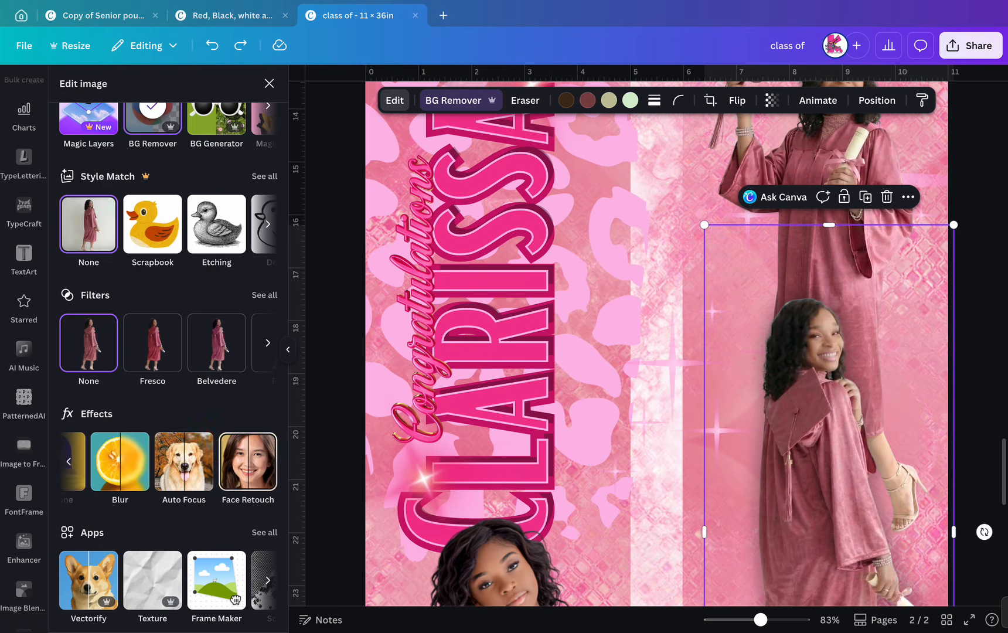
click(216, 461)
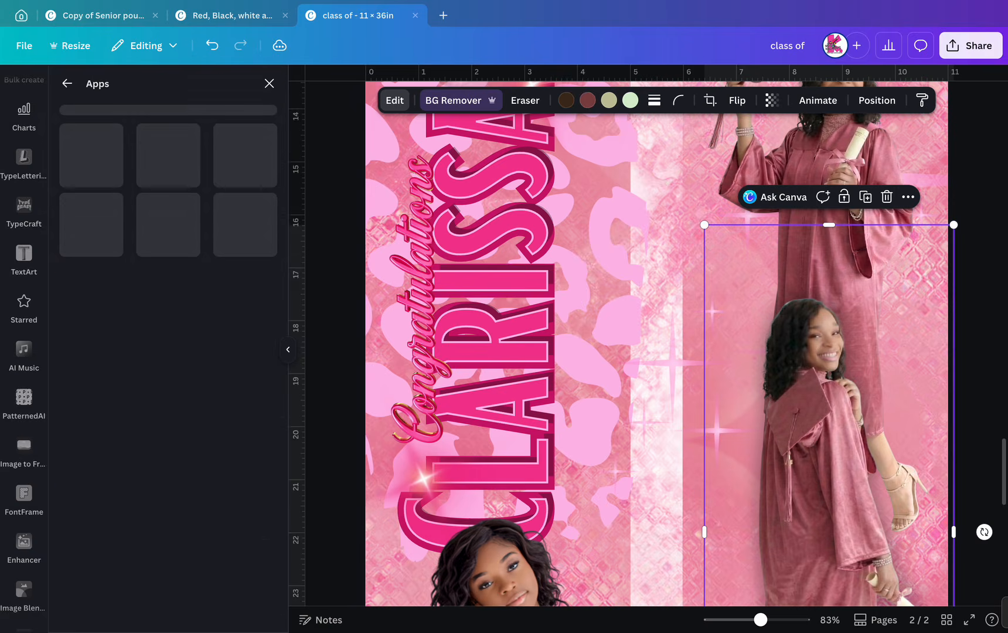
click(160, 203)
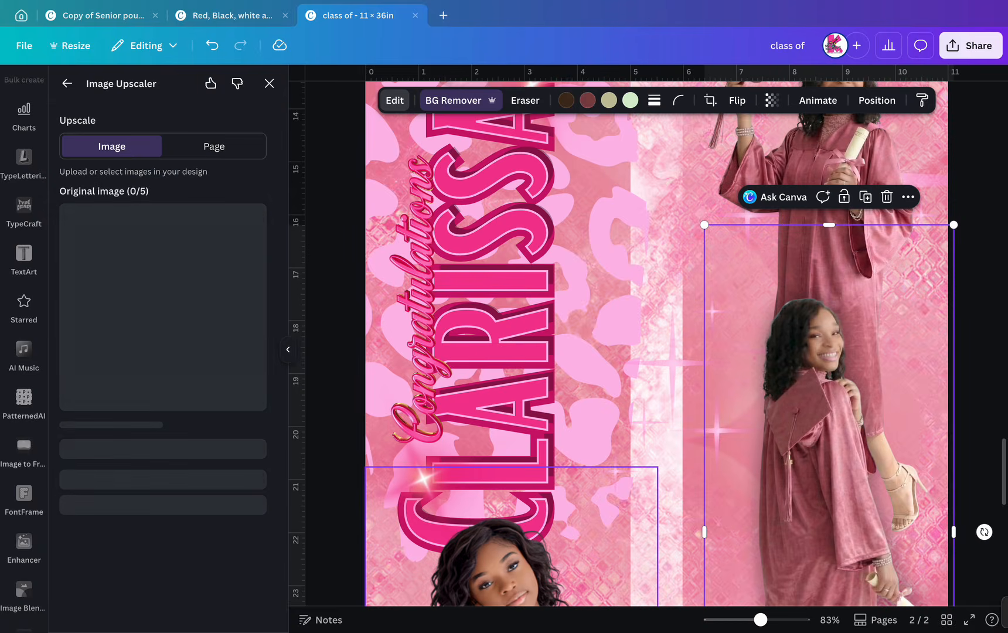
mouse_move(490, 612)
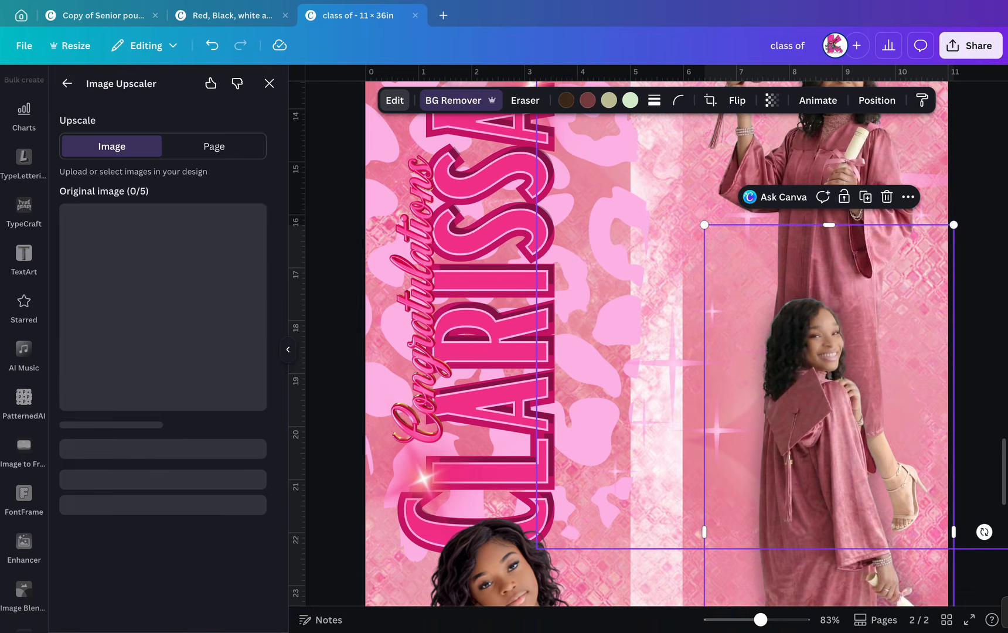
scroll(685, 344, down, 3)
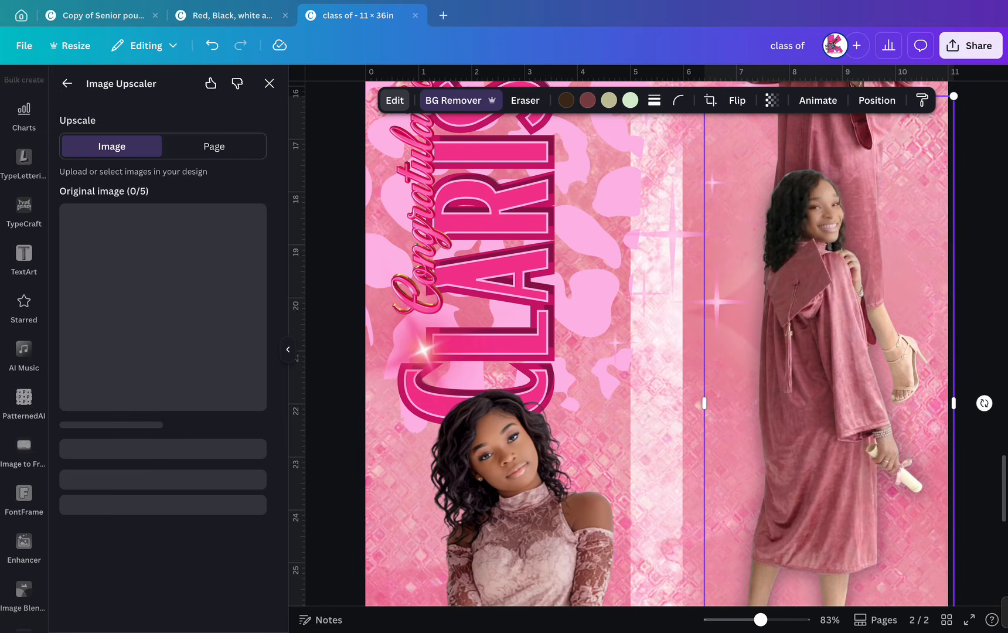
scroll(585, 351, down, 3)
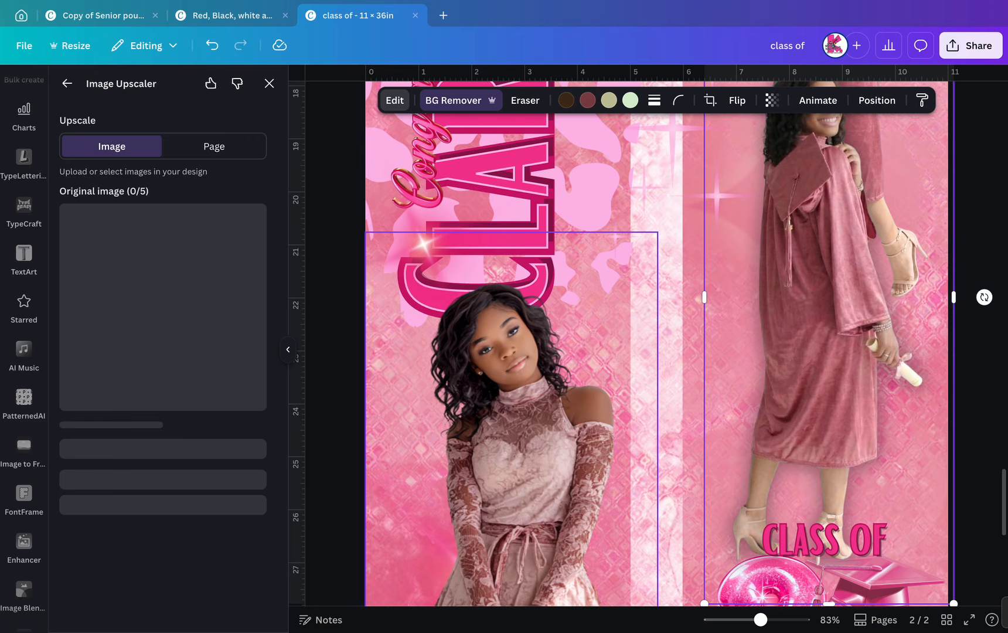
scroll(661, 344, up, 3)
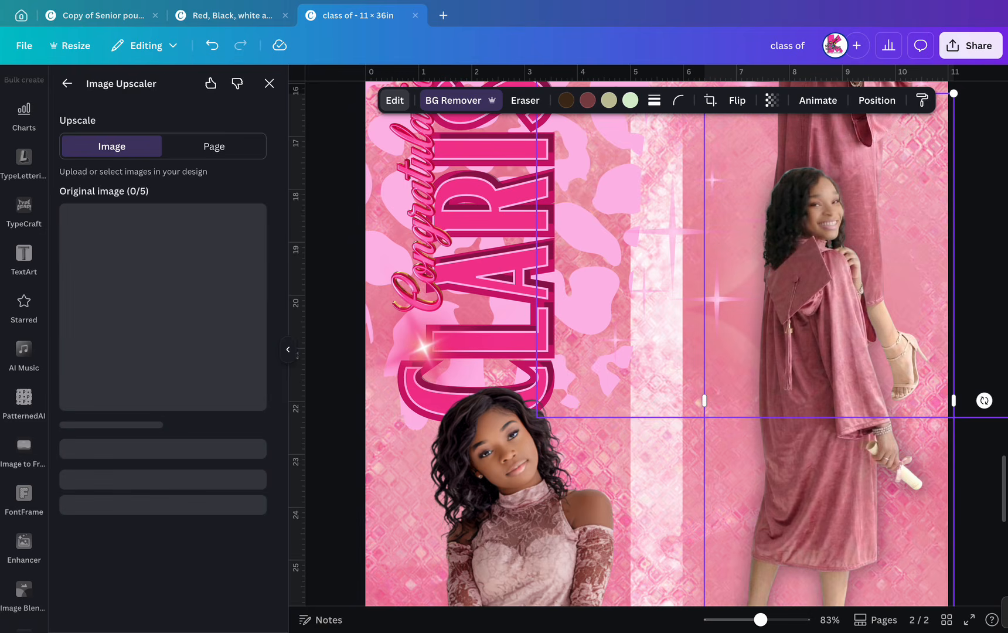
scroll(661, 344, up, 2)
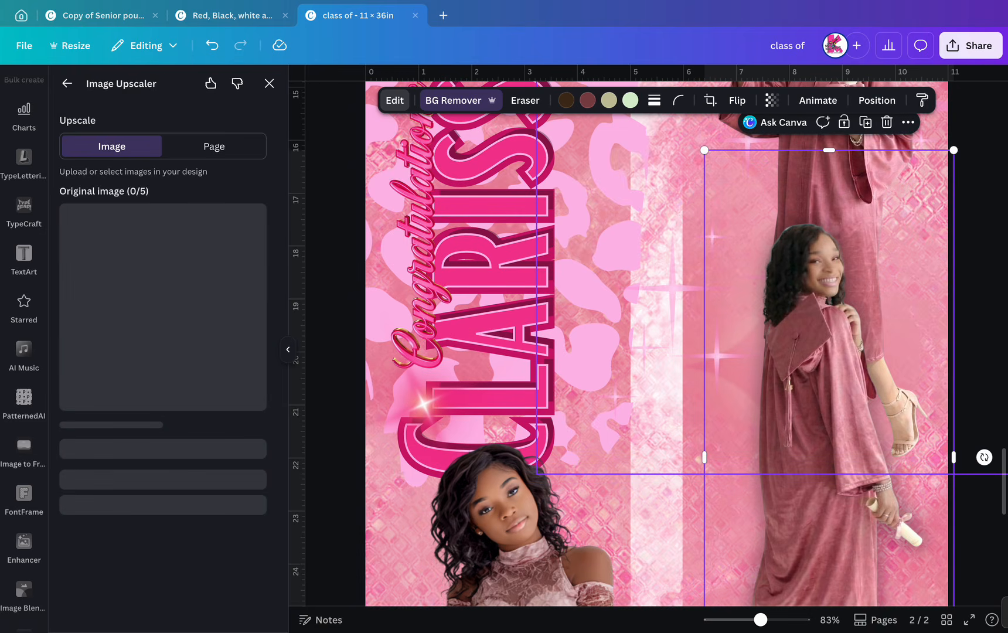
scroll(661, 344, up, 1)
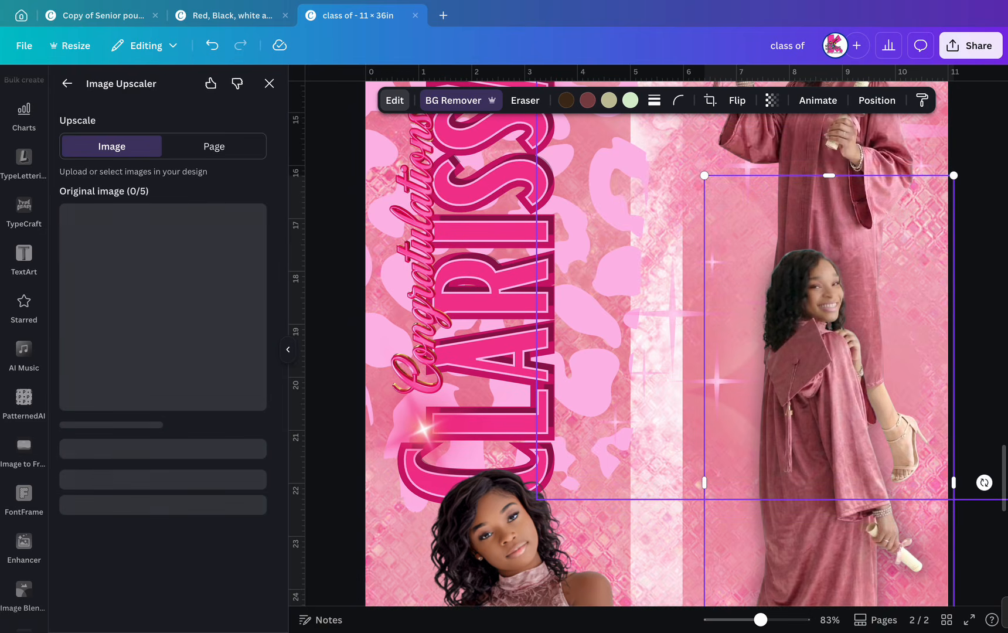
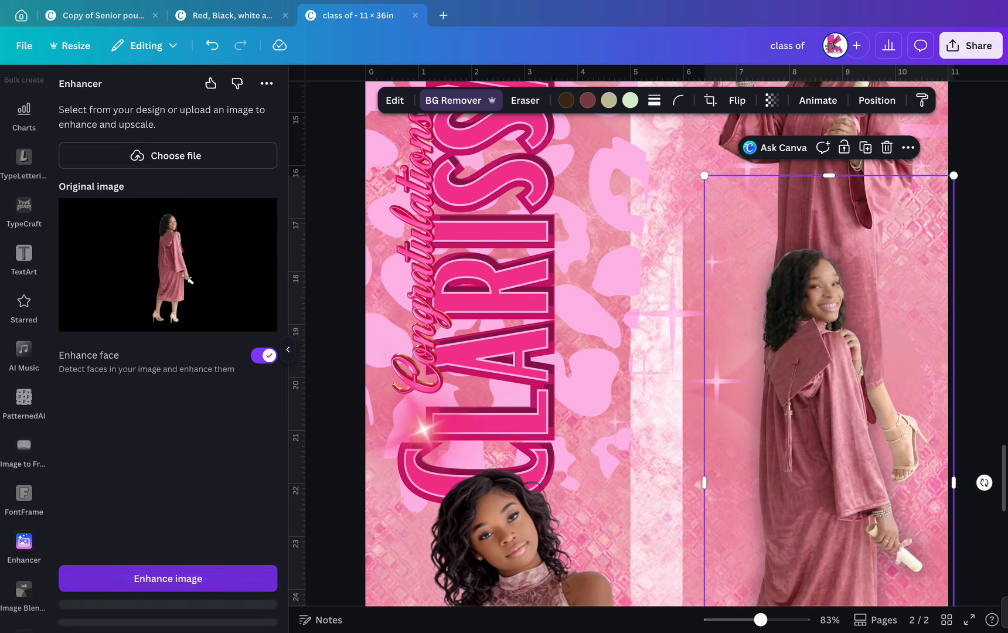
Upscale the lower gown cutout in Enhancer with face enhancement on, and replace it in the design with the enhanced version.
click(167, 577)
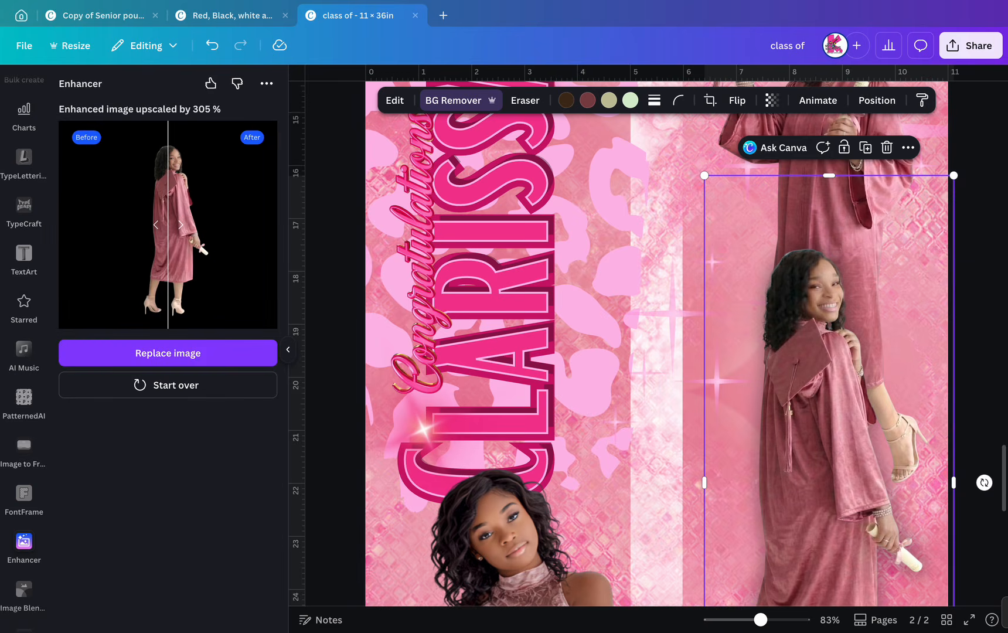
click(168, 353)
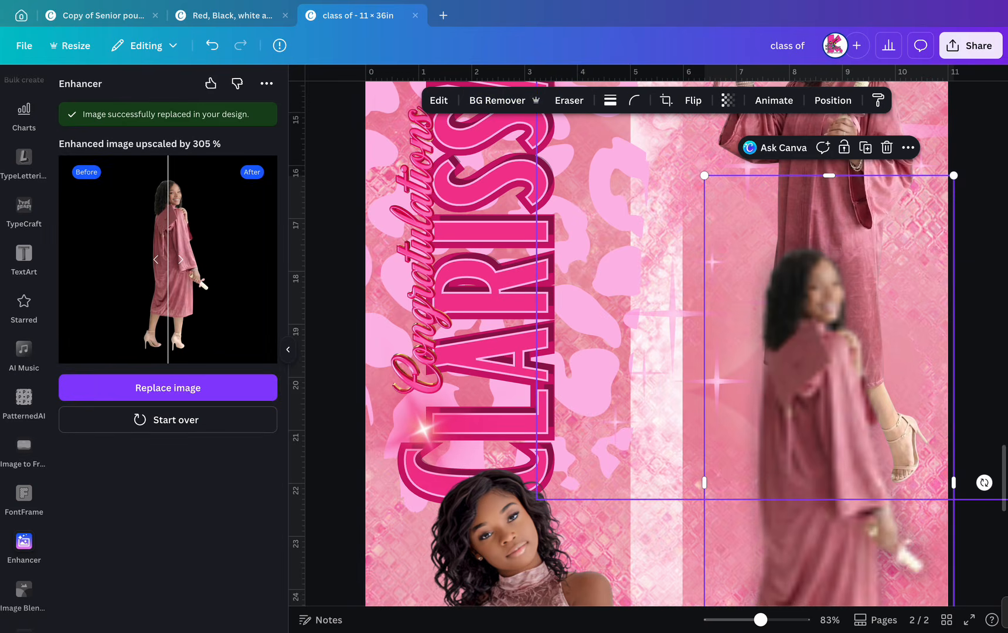
scroll(657, 344, up, 3)
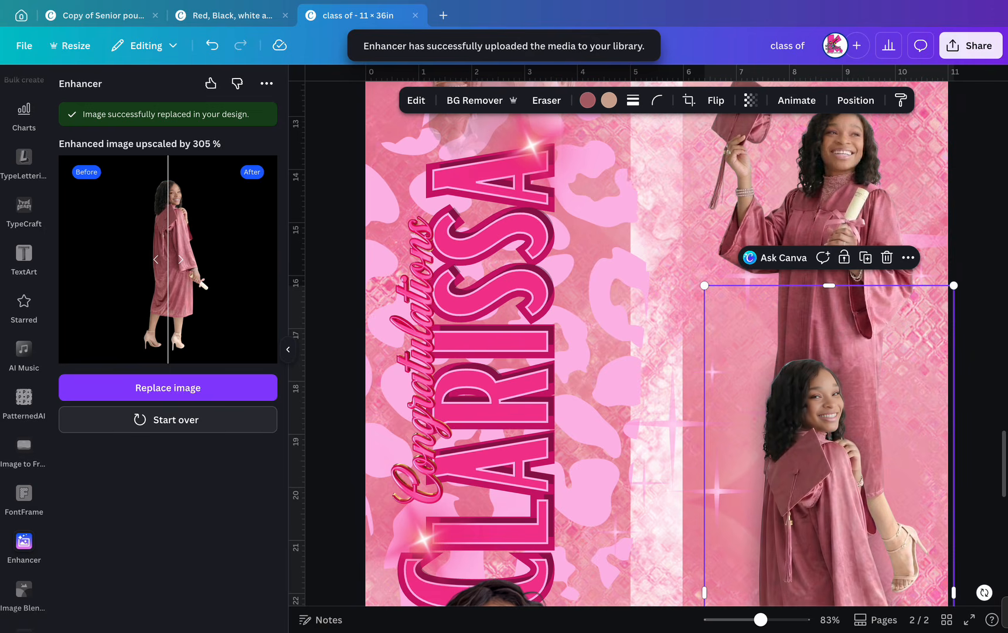
Start a new Enhancer run on the cap-raising gown cutout.
click(167, 419)
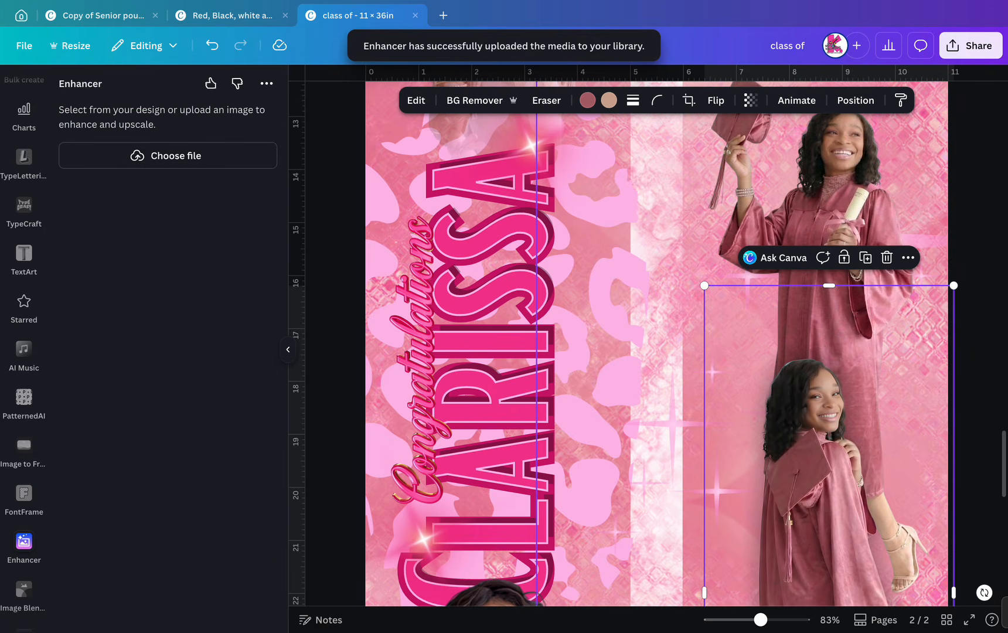
click(817, 205)
click(168, 577)
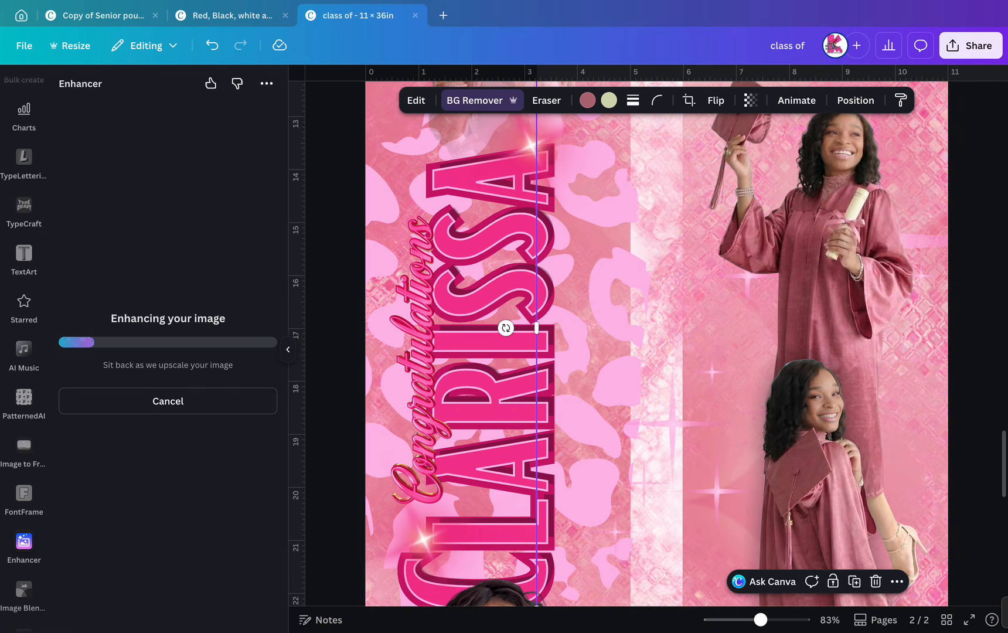
scroll(656, 343, down, 1)
scroll(655, 343, down, 5)
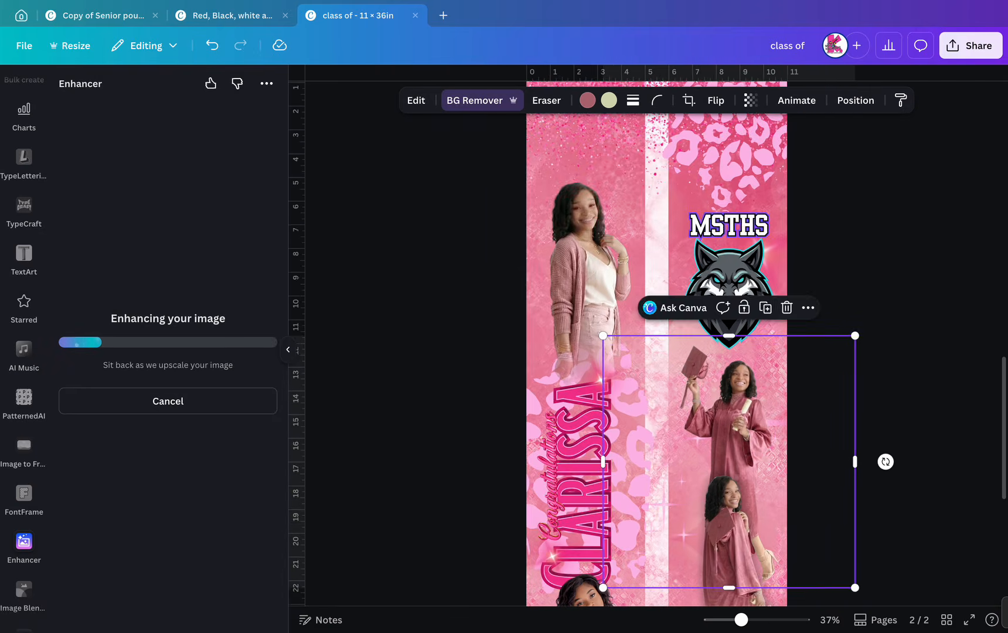
scroll(655, 344, down, 1)
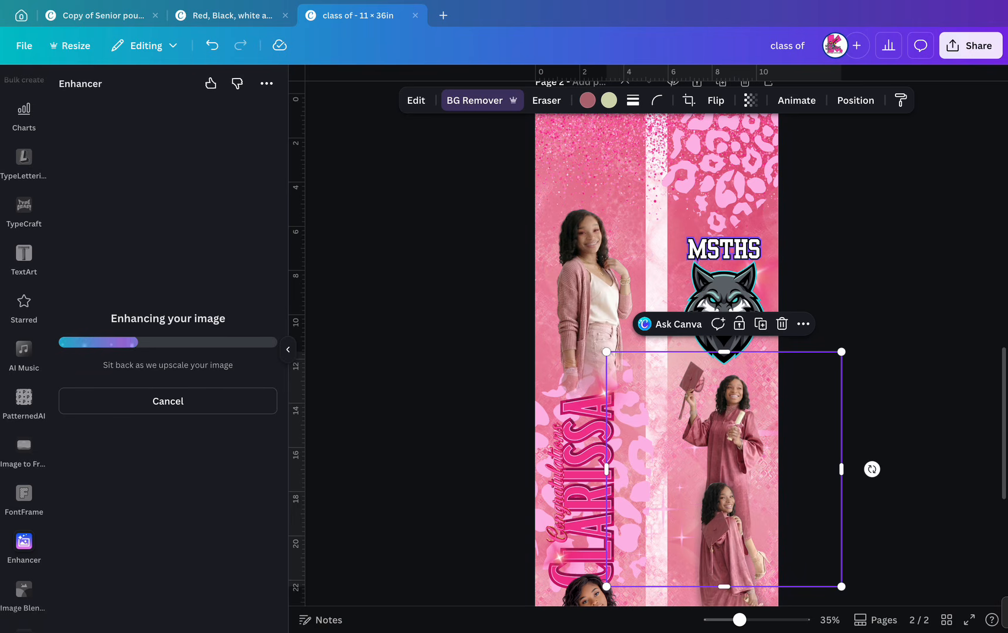
scroll(657, 352, down, 1)
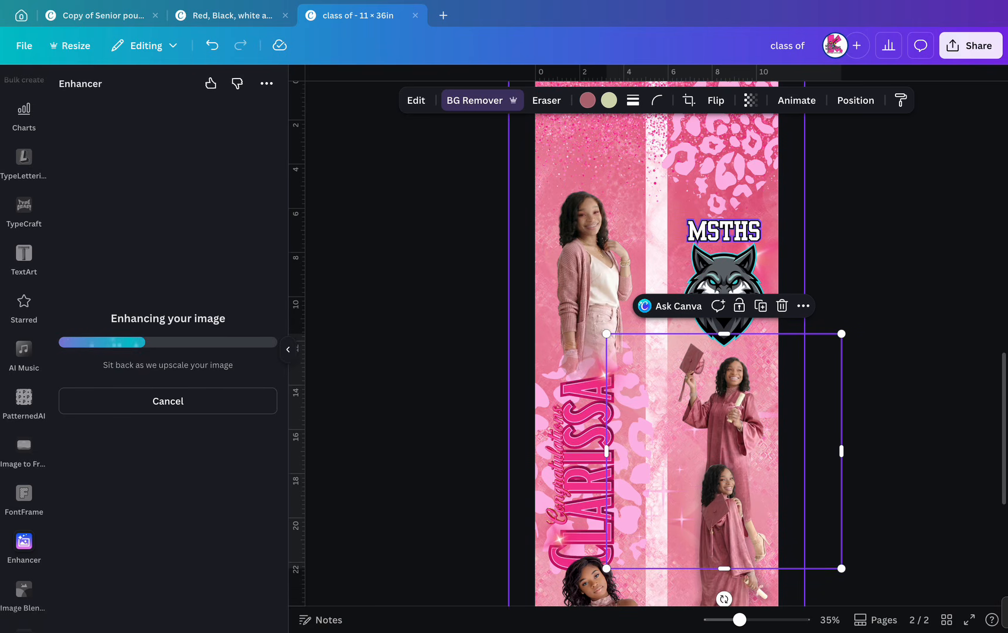
scroll(727, 468, down, 3)
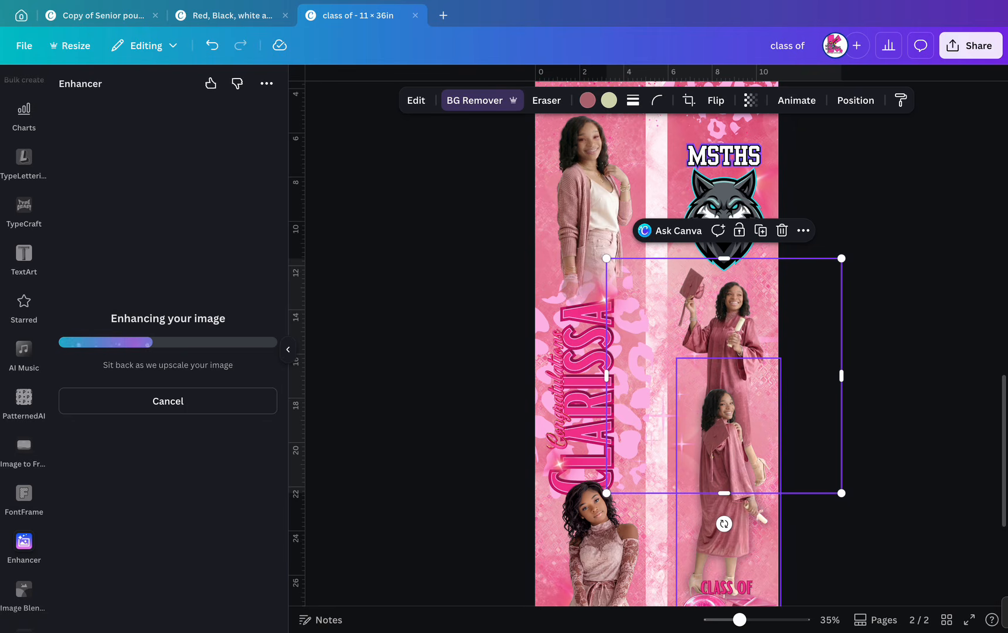
Crop the empty areas on both sides of the cap-raising gown cutout and replace it with its enhanced version.
drag(842, 375, 774, 375)
drag(607, 375, 667, 376)
click(168, 353)
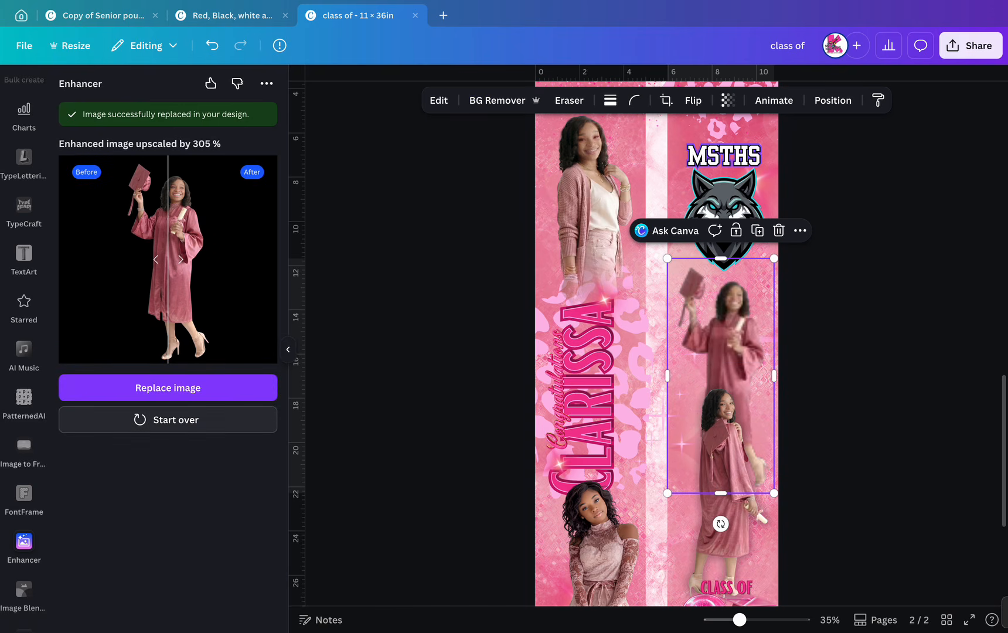
Start a new Enhancer run on the pink cardigan cutout.
click(167, 419)
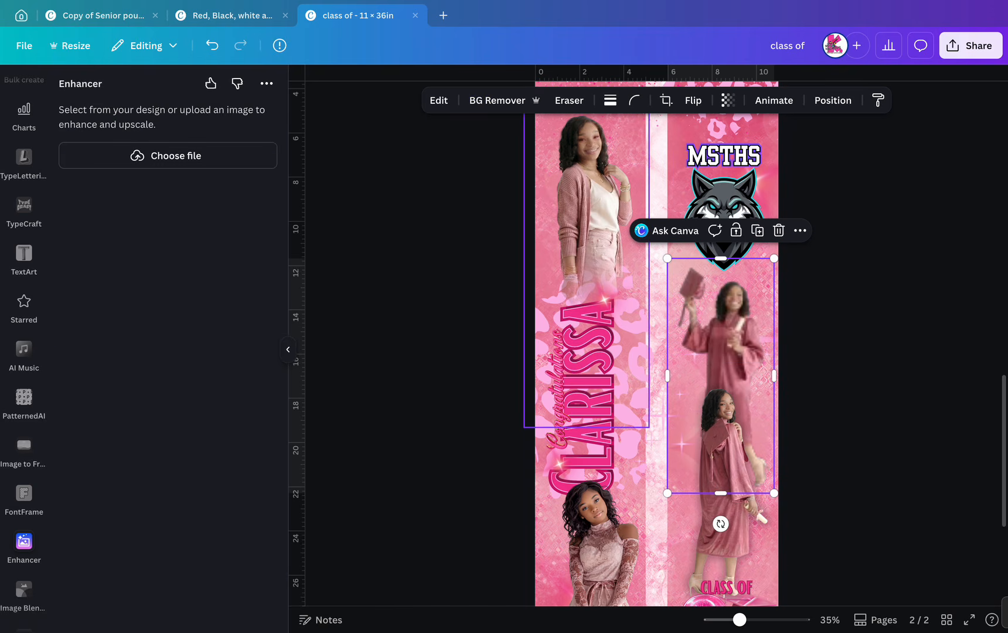
click(589, 205)
click(168, 579)
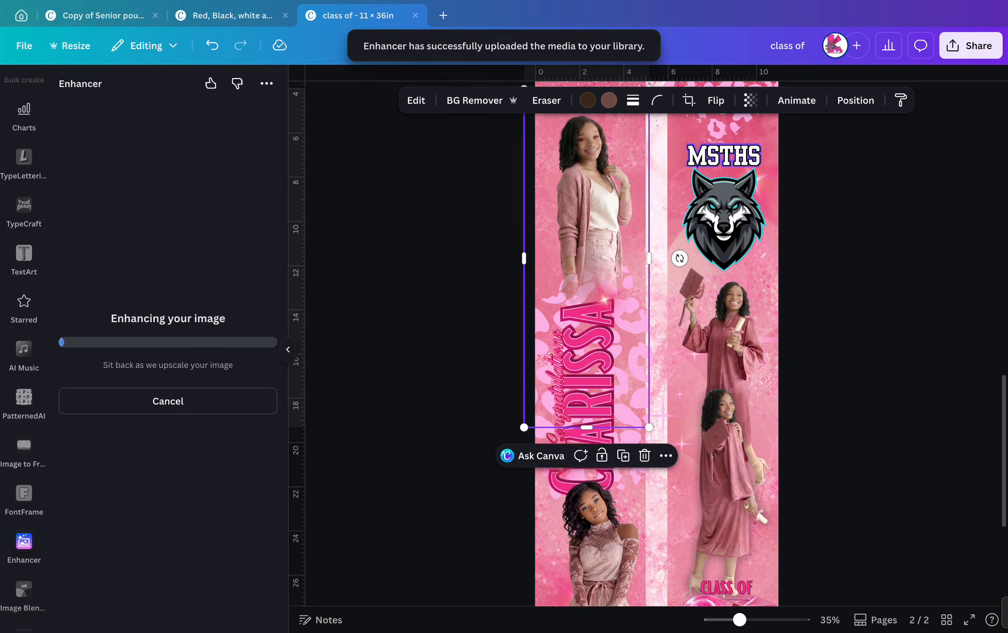
Examine the enhanced gown cutouts up close, checking the faces, cap and gown details.
scroll(664, 313, up, 6)
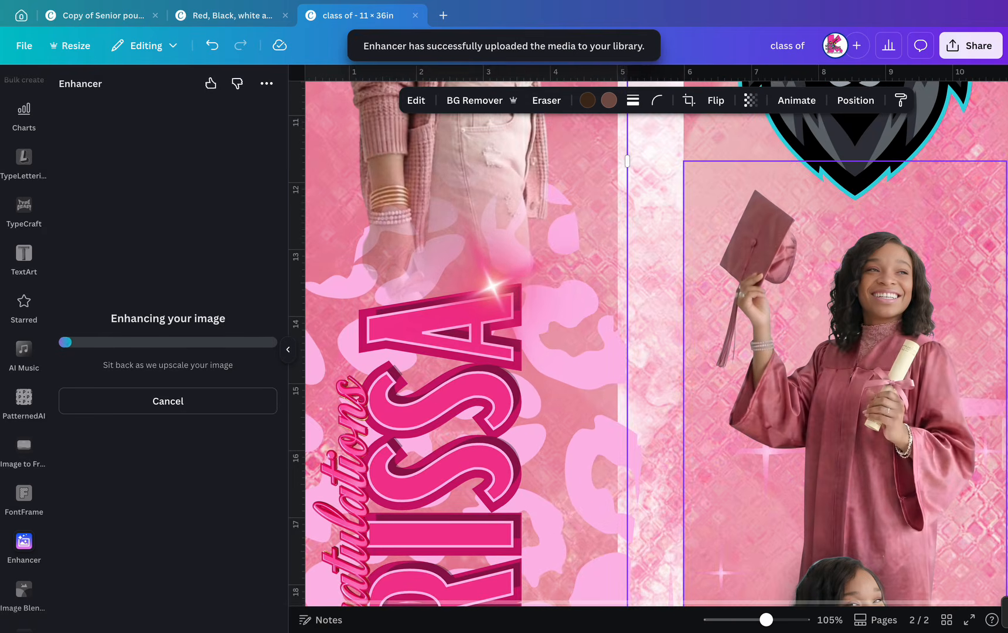
scroll(664, 313, down, 4)
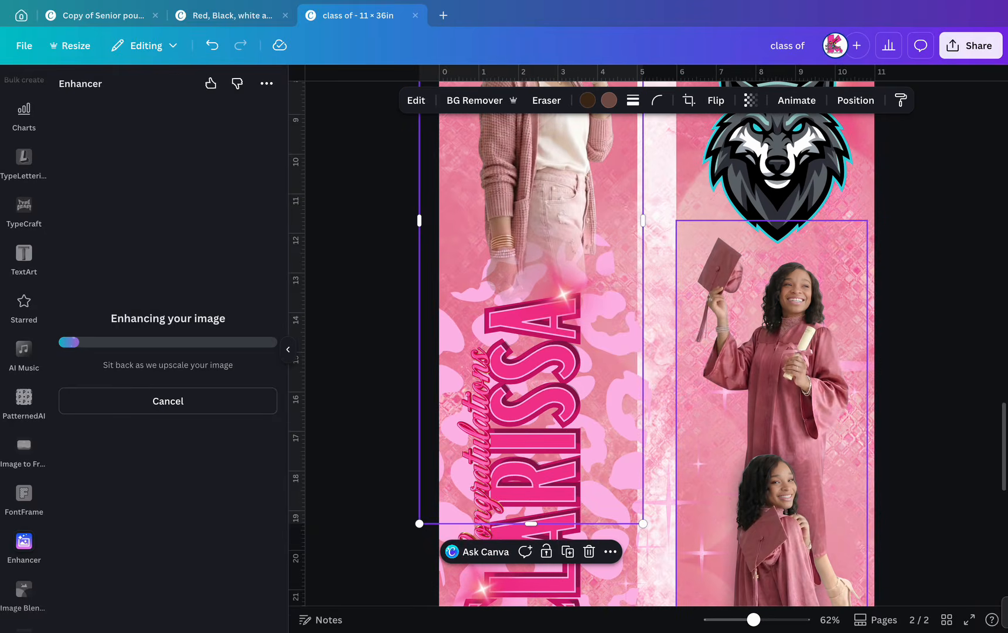
scroll(714, 349, up, 5)
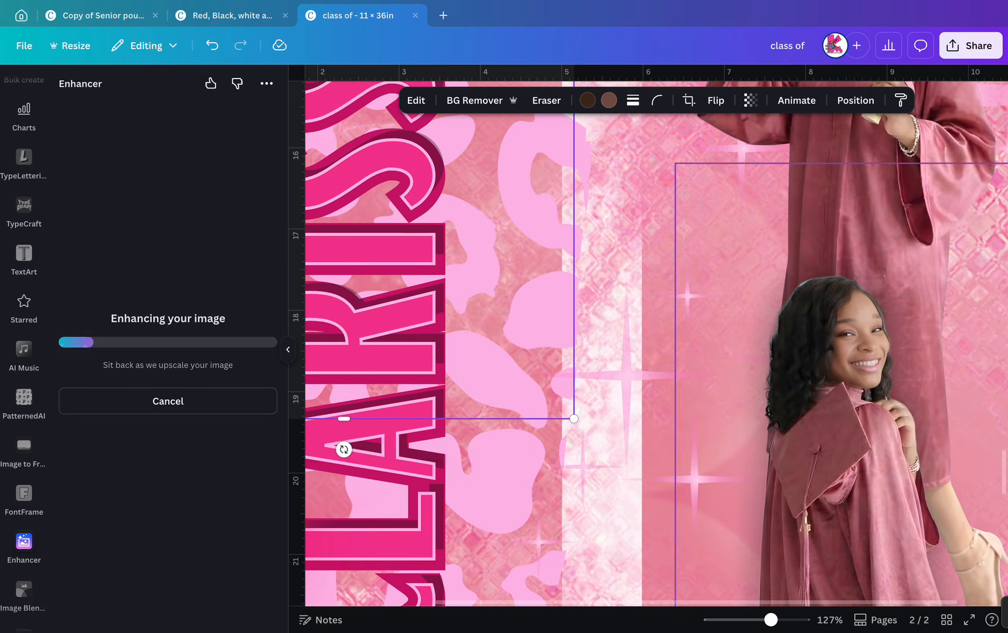
scroll(648, 346, up, 5)
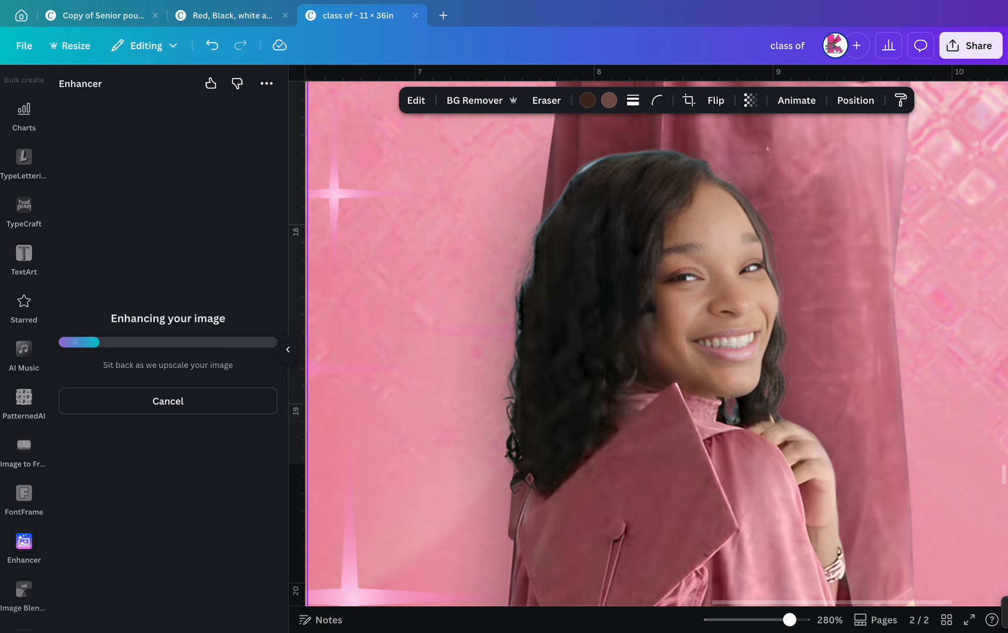
scroll(648, 346, down, 4)
scroll(656, 345, down, 1)
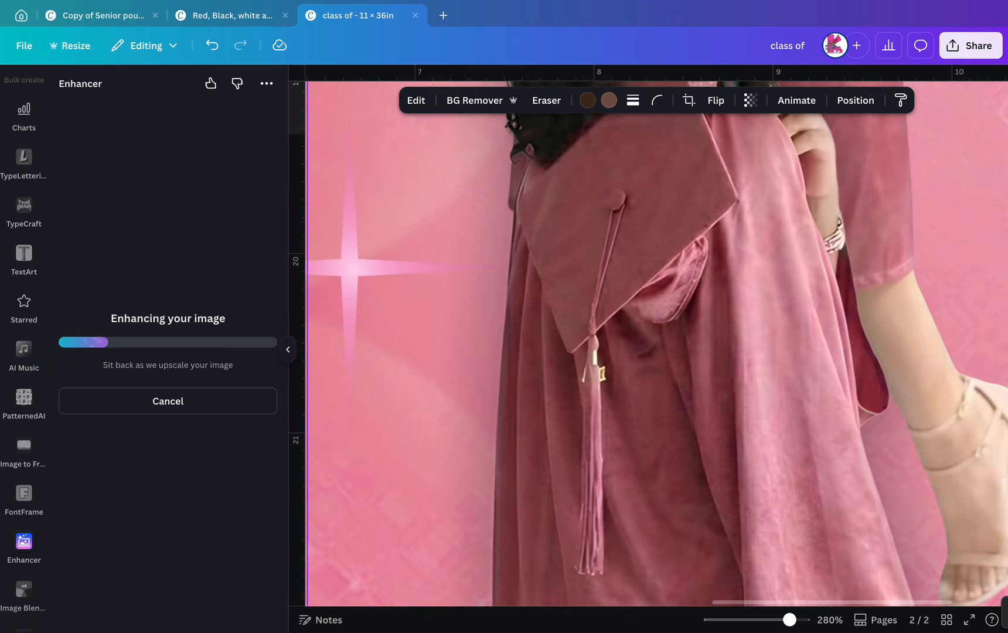
scroll(648, 346, down, 6)
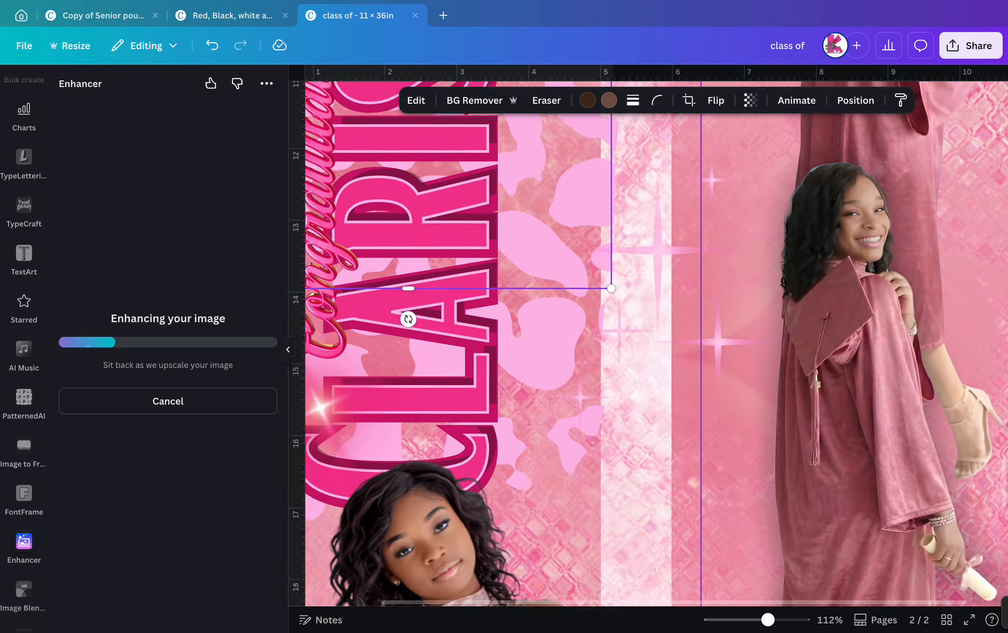
scroll(648, 345, down, 3)
scroll(648, 346, down, 3)
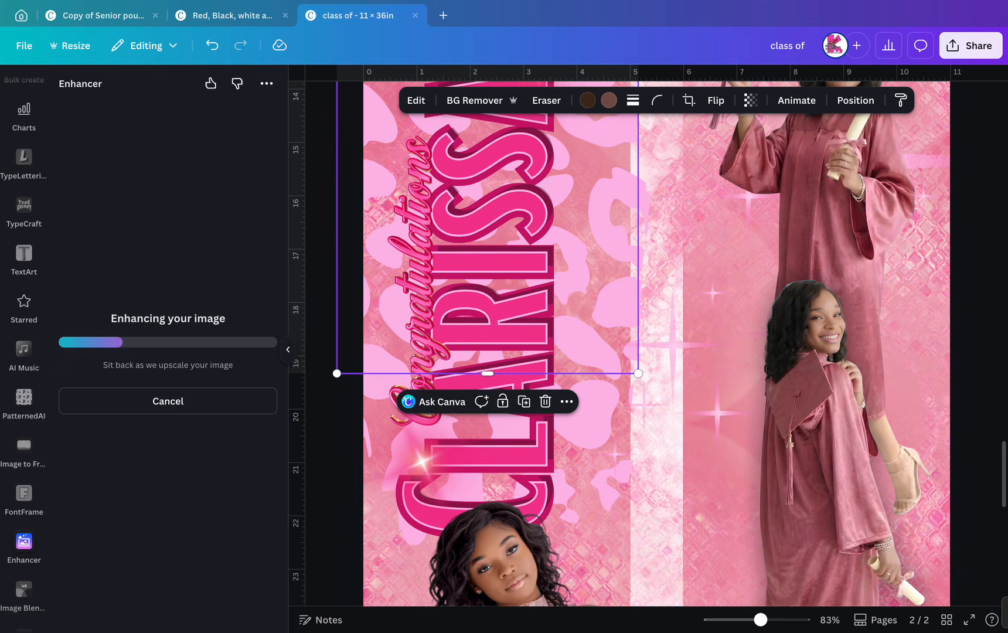
scroll(657, 346, up, 1)
scroll(656, 345, down, 3)
scroll(656, 346, down, 2)
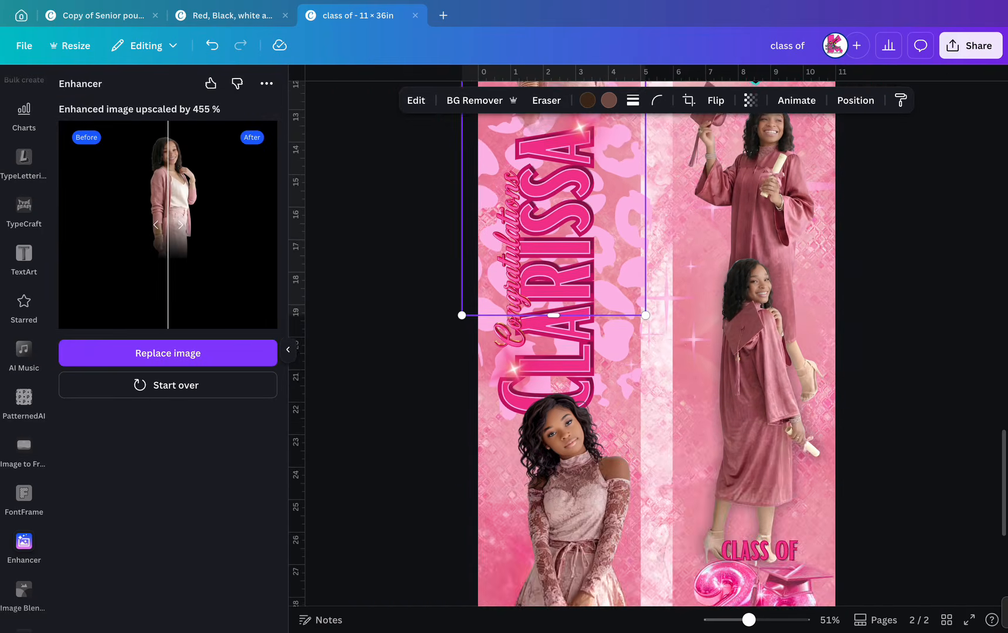
Replace the cardigan cutout with its enhanced version and crop its empty outer side to the banner's edge.
scroll(648, 346, up, 3)
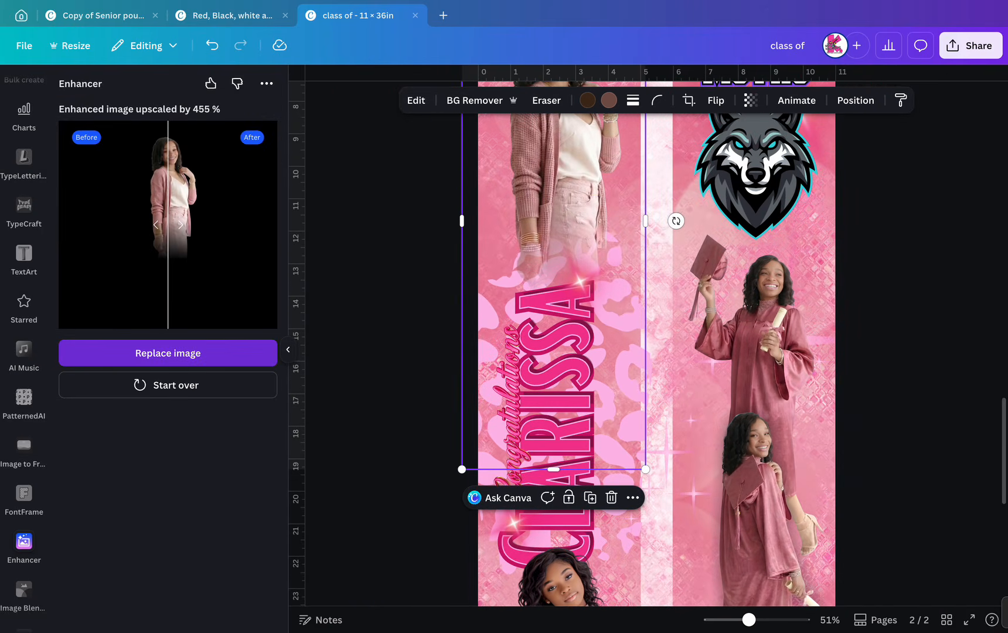
click(167, 352)
scroll(646, 360, up, 3)
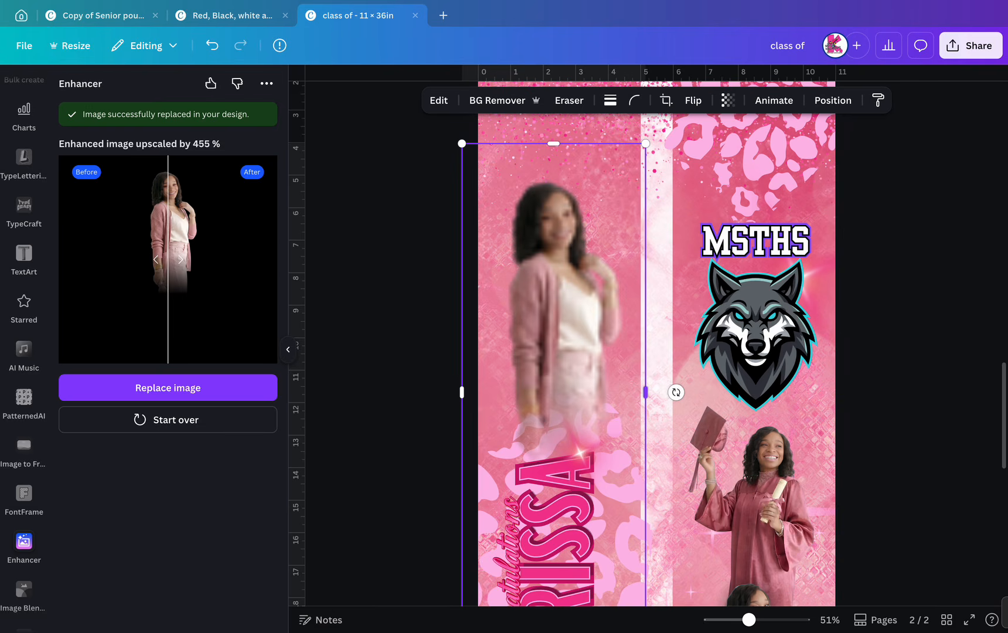
drag(462, 392, 478, 392)
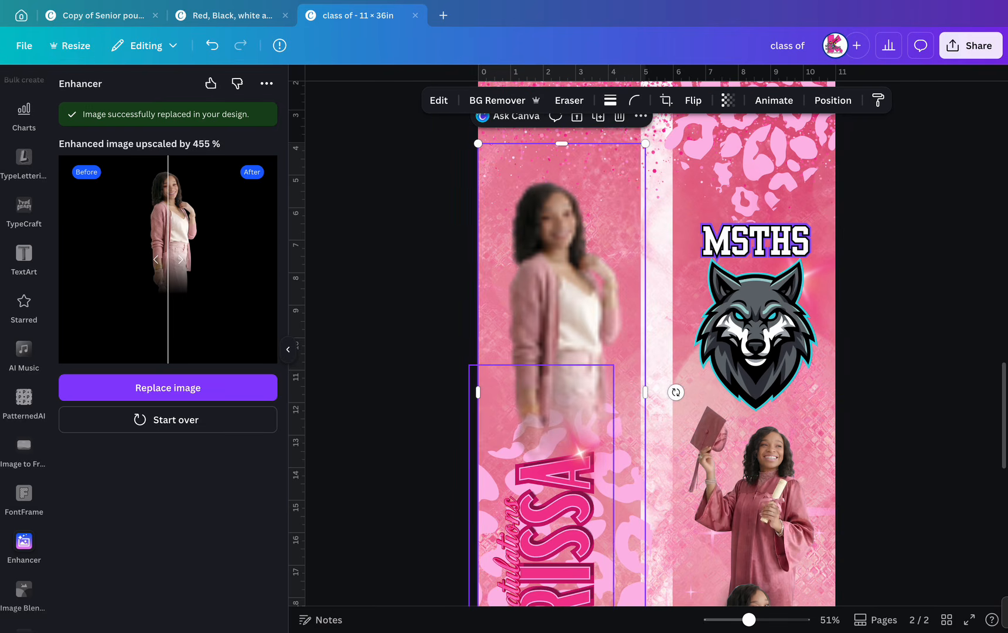
Review how the enhanced cutouts look together across the banner.
scroll(586, 469, down, 5)
scroll(586, 469, down, 2)
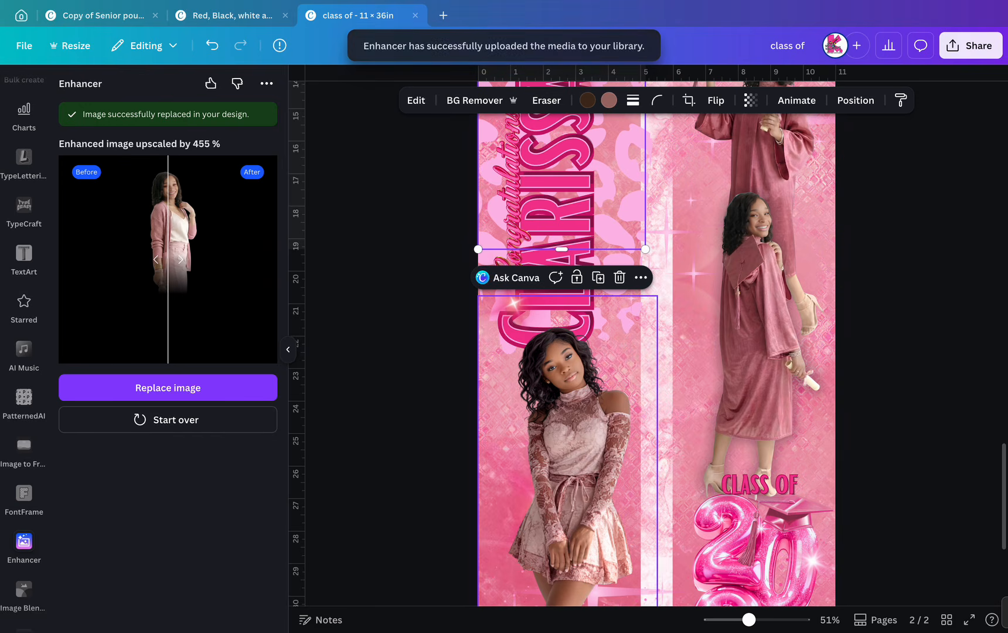
scroll(594, 410, up, 3)
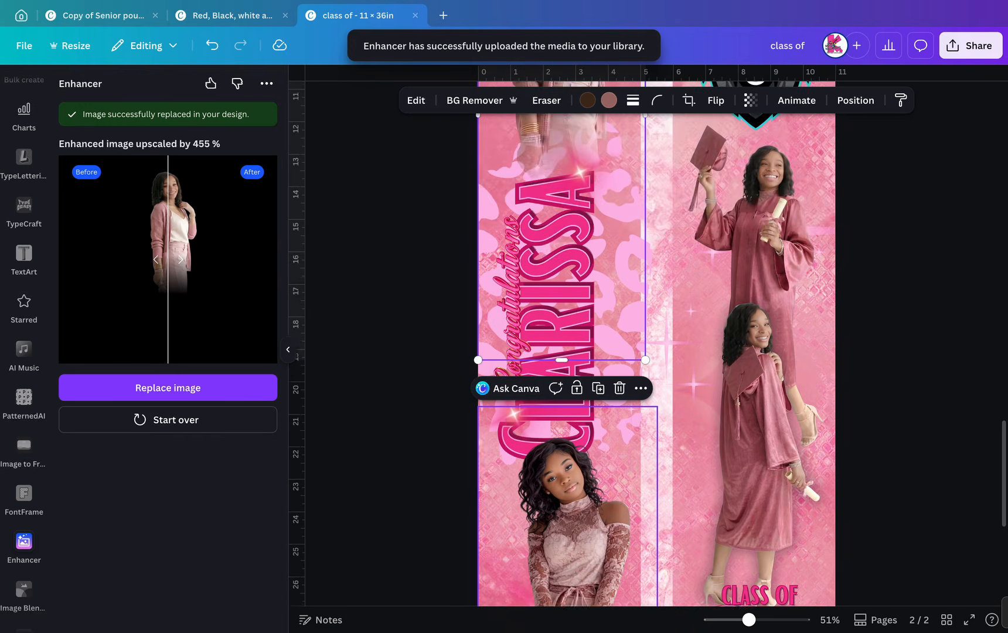
scroll(594, 429, down, 3)
scroll(595, 396, down, 1)
scroll(595, 396, up, 2)
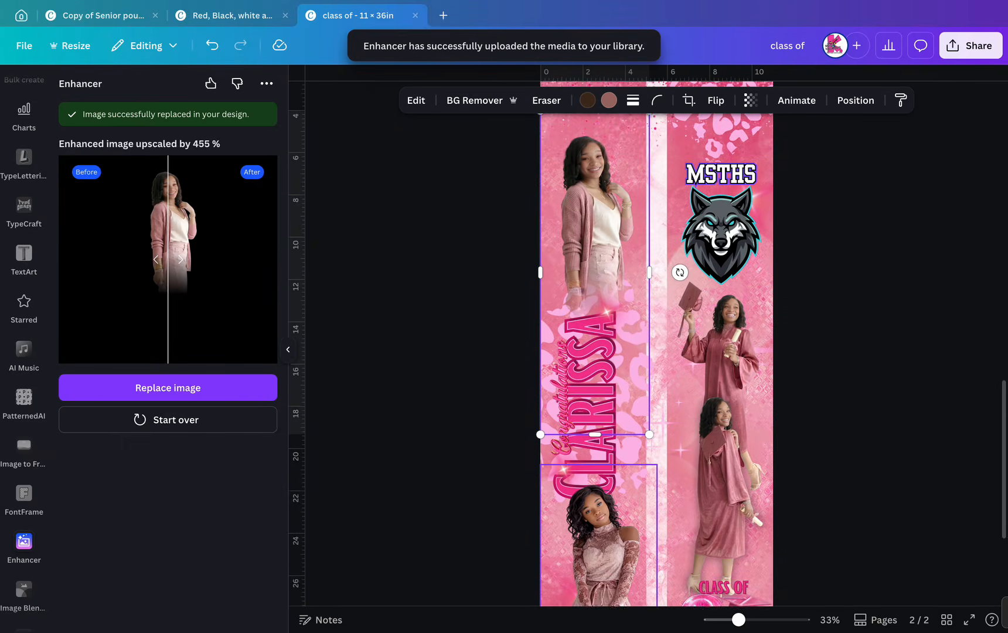
scroll(595, 396, down, 3)
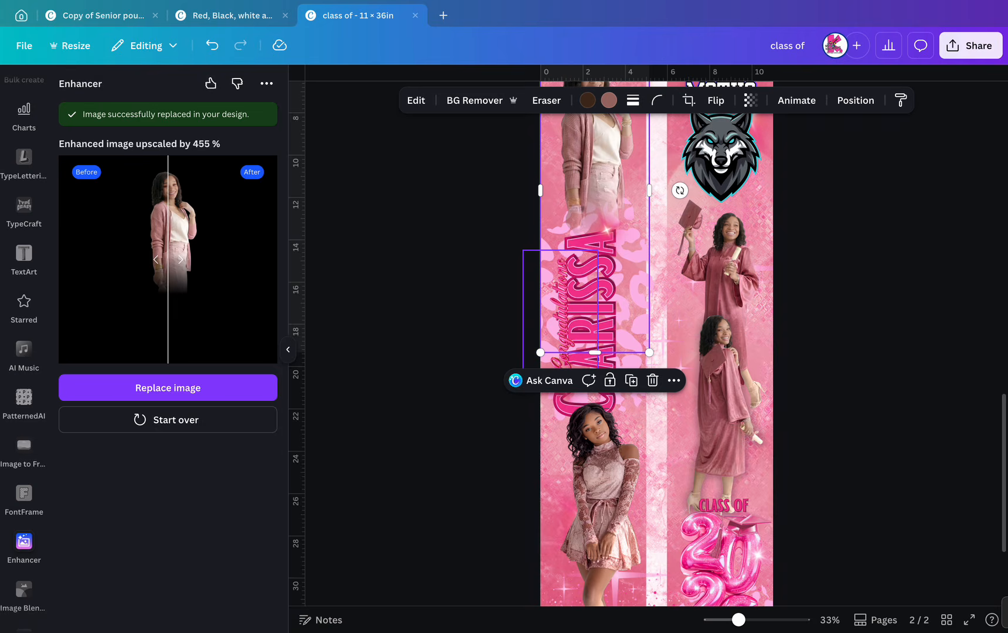
scroll(656, 351, down, 1)
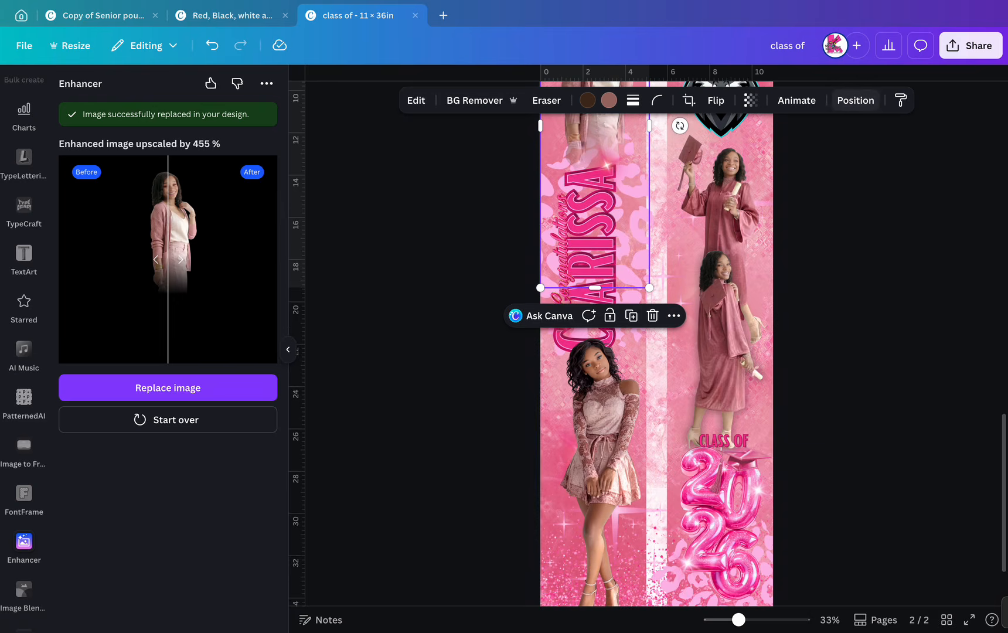
Select the sparkle layer behind the gown cutouts and shift it slightly downward.
click(855, 100)
scroll(168, 463, down, 3)
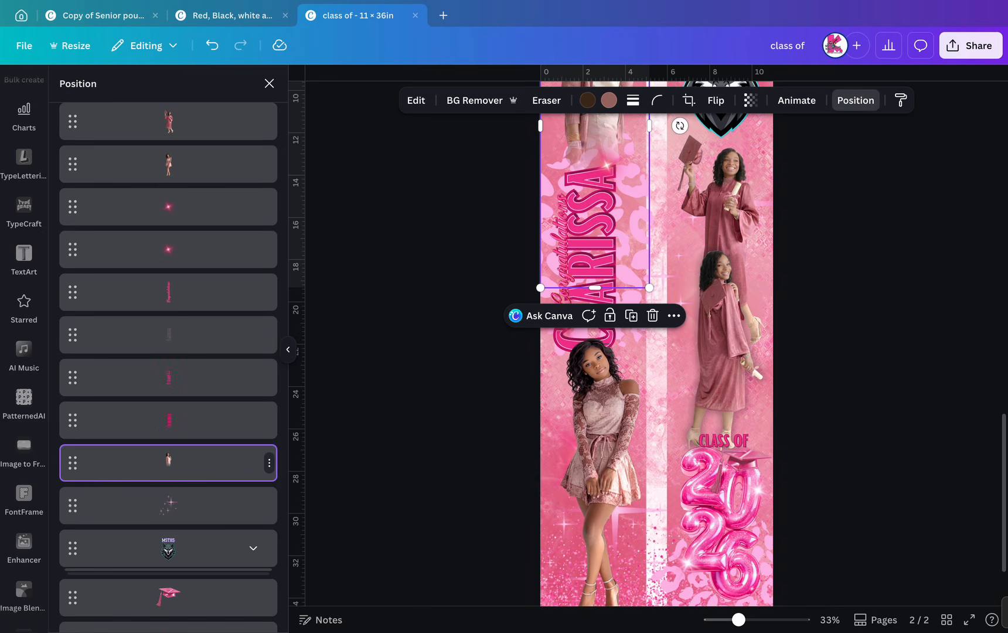
click(176, 505)
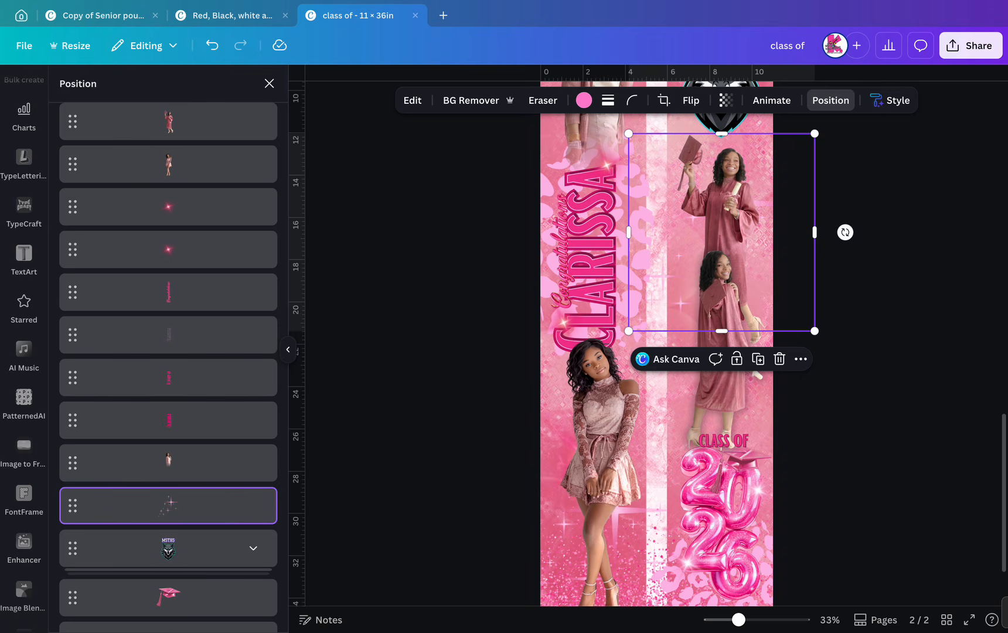
drag(721, 232, 723, 241)
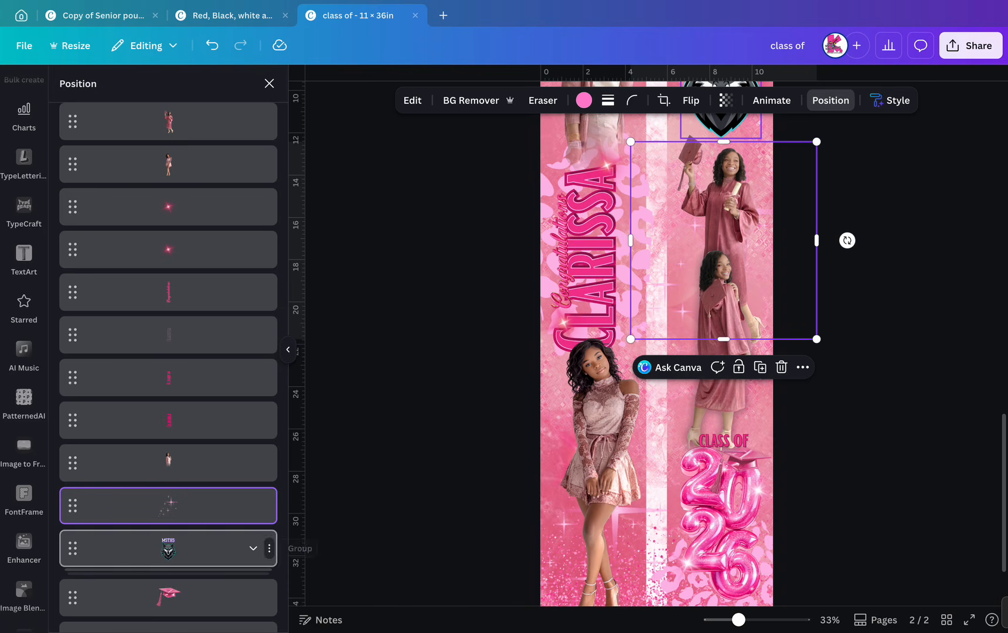
Move the lower sparkle graphic up behind the lace dress cutout and tilt it counterclockwise.
scroll(261, 557, down, 3)
click(261, 594)
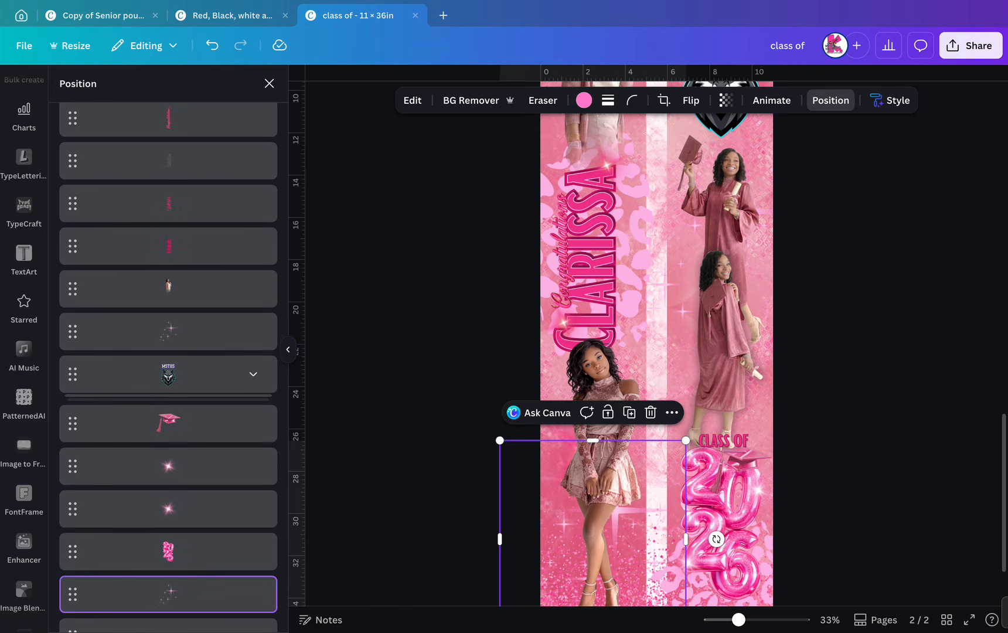
drag(593, 539, 597, 433)
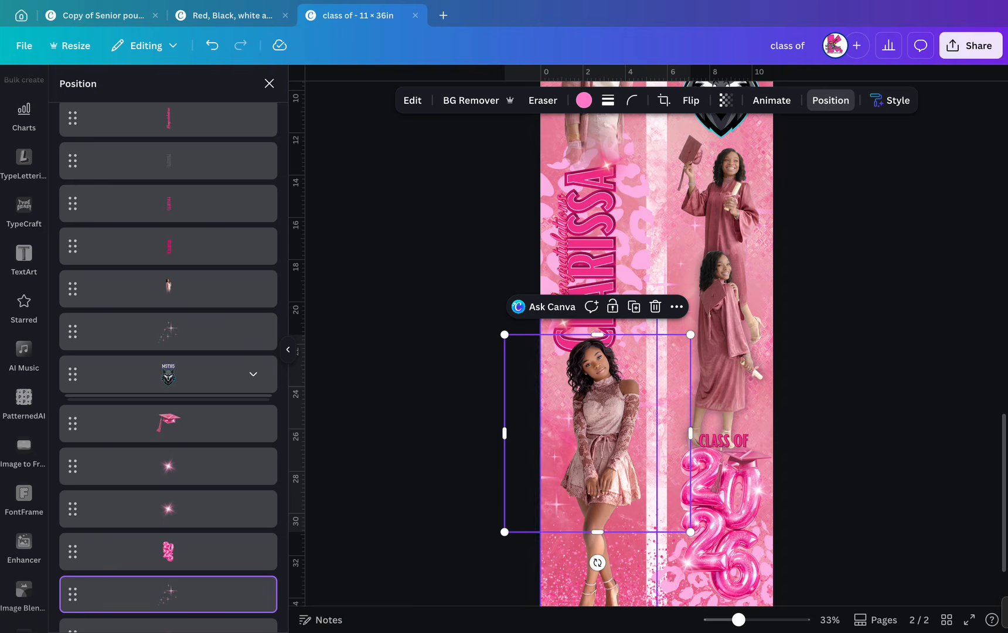
drag(597, 531, 627, 580)
Place a duplicate of the tilted sparkle graphic over the cardigan cutout.
scroll(626, 580, up, 3)
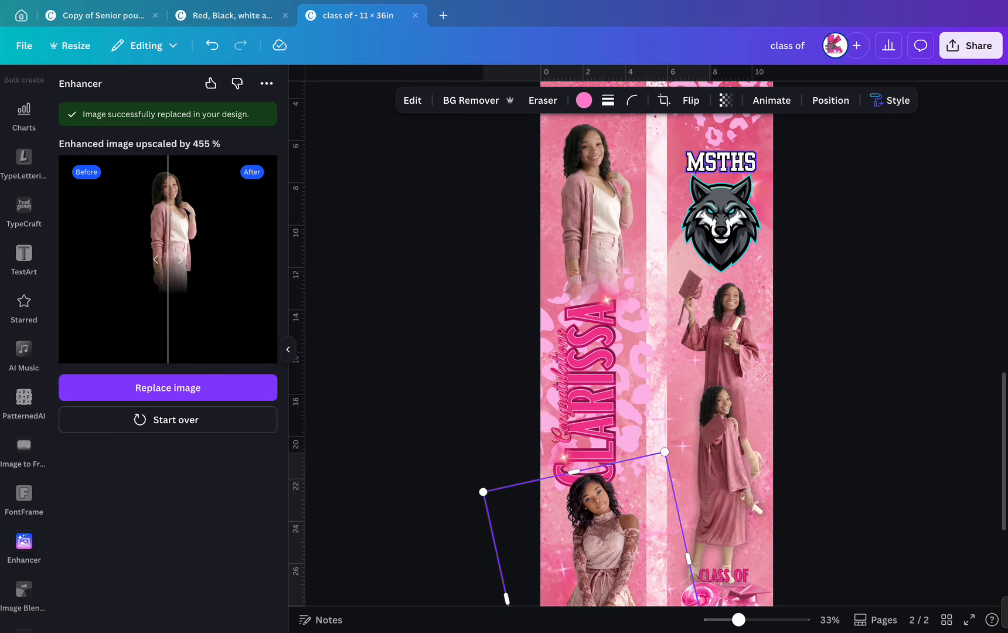
drag(618, 545, 627, 147)
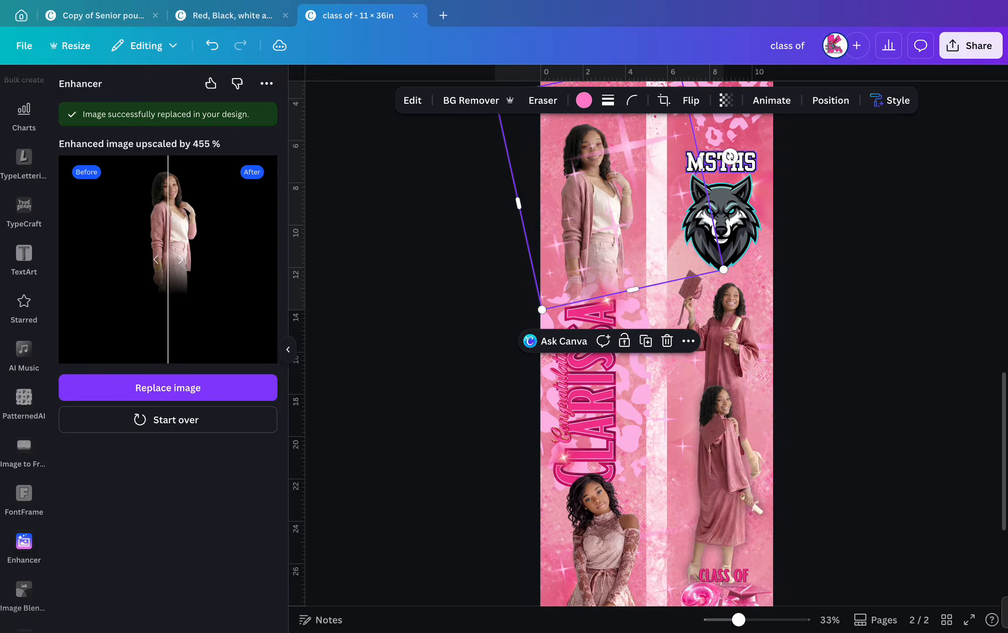
scroll(627, 147, up, 5)
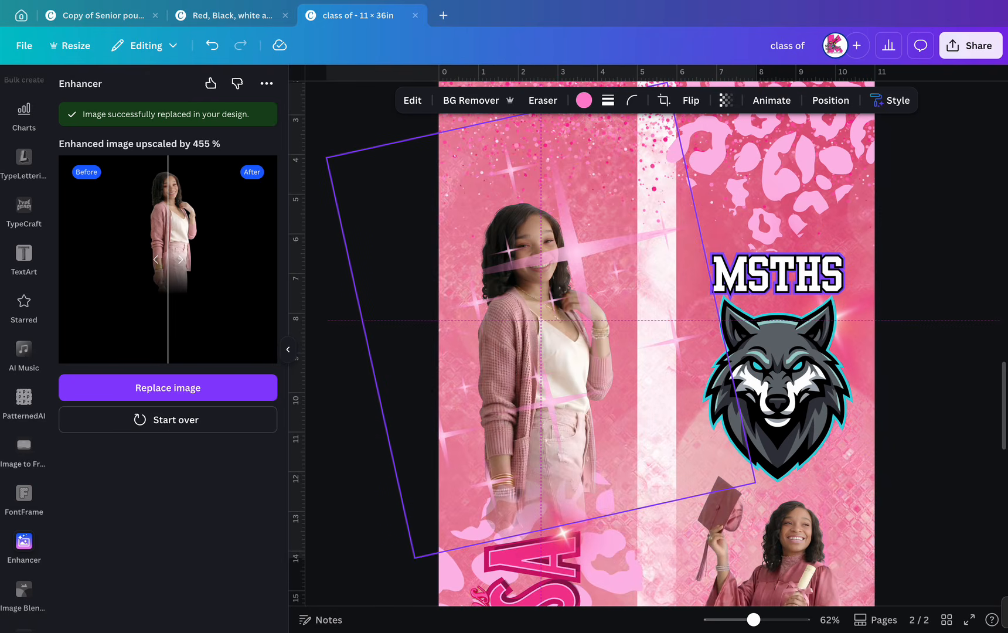
Send the duplicated sparkle layer directly behind the cardigan cutout and nudge it slightly upward.
click(830, 100)
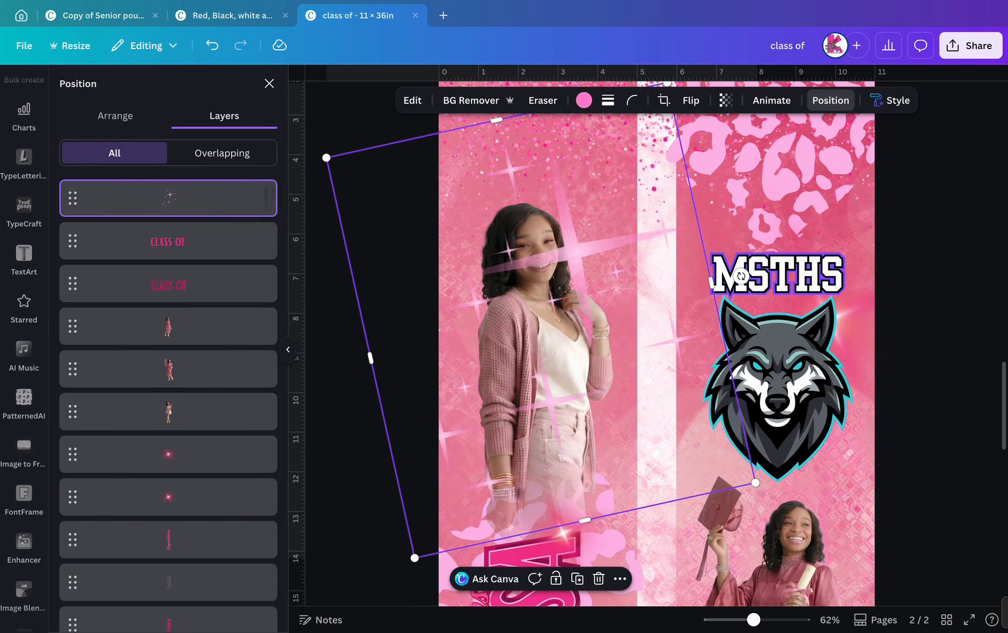
drag(169, 198, 174, 542)
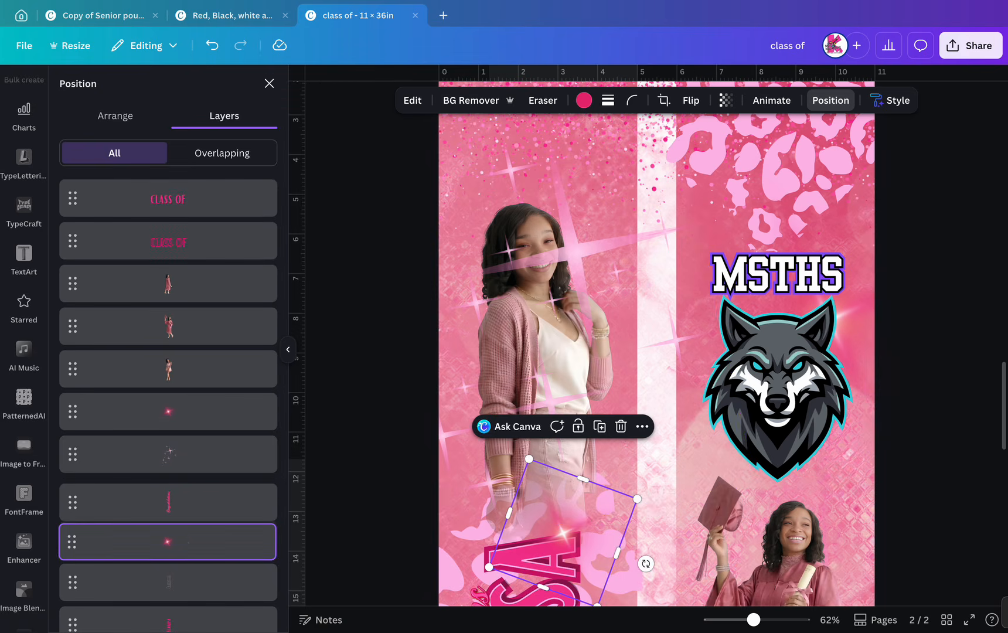
drag(168, 454, 176, 409)
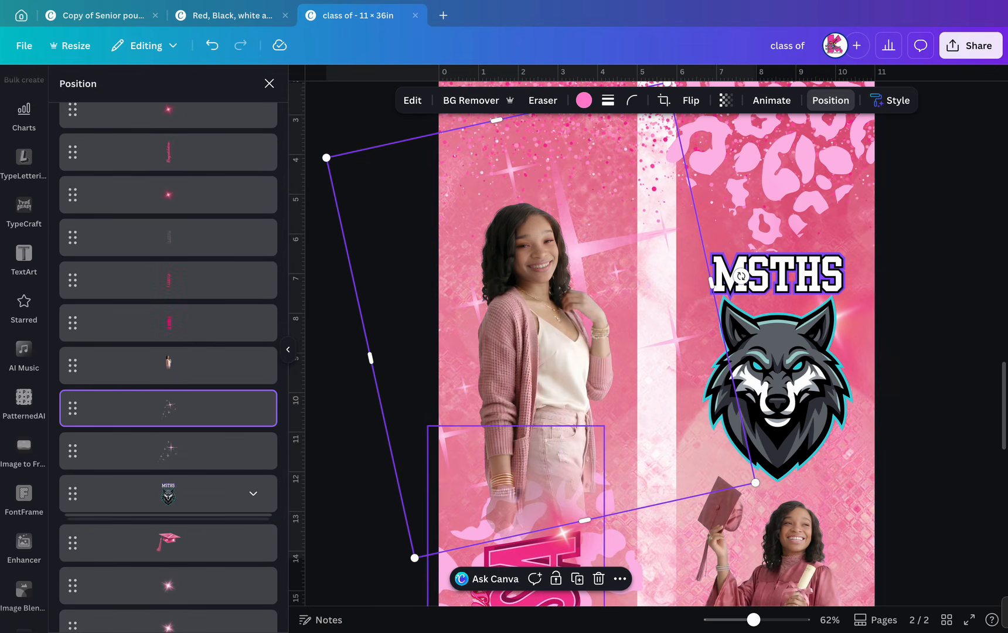
drag(391, 334, 396, 319)
click(914, 316)
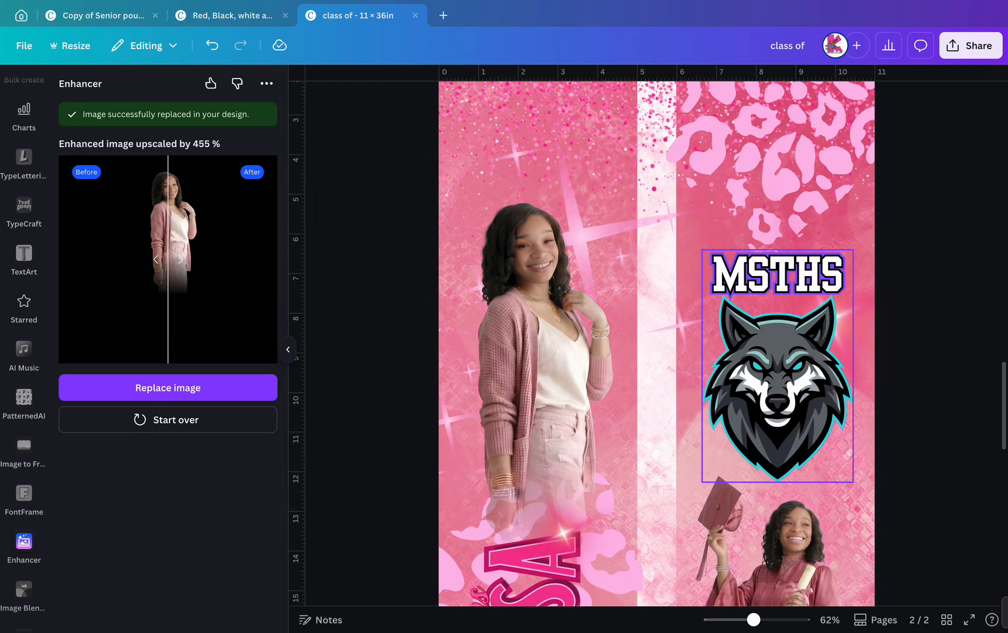
Add a new blank page after the finished pink Class of 2026 banner page.
scroll(656, 222, down, 5)
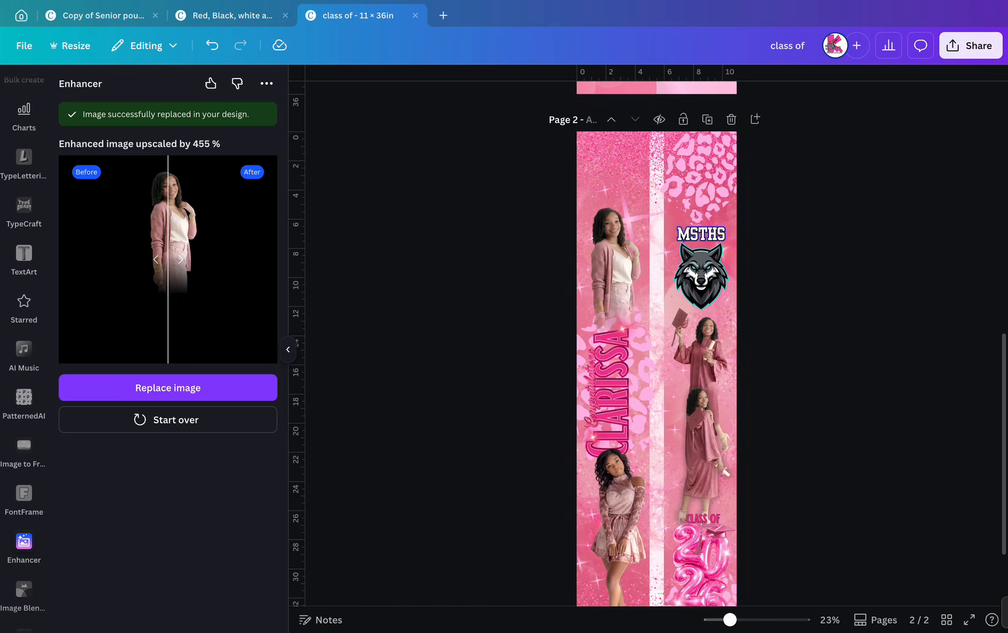
scroll(656, 345, down, 2)
scroll(656, 346, down, 2)
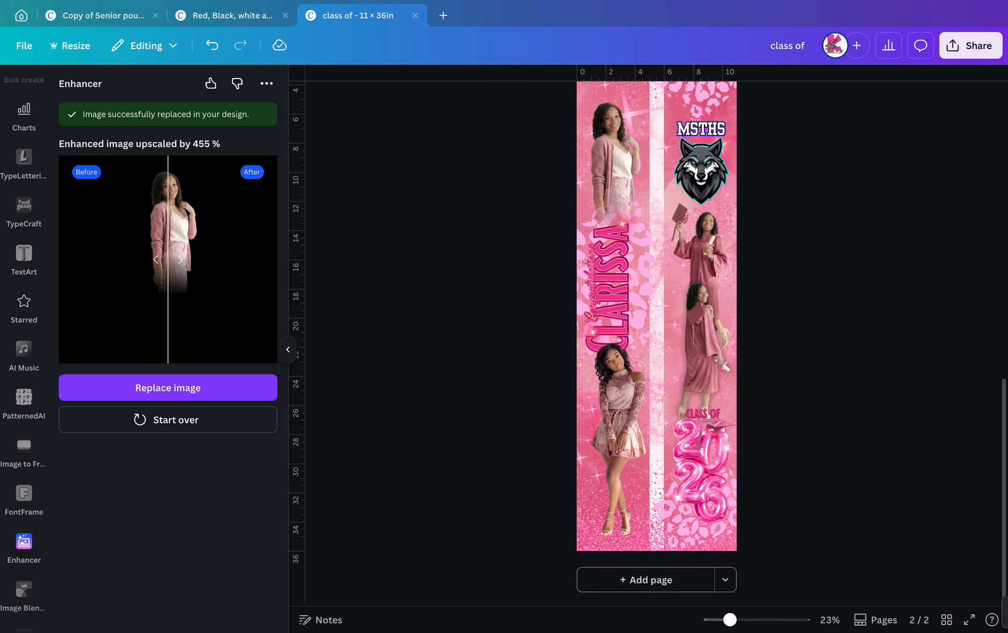
click(645, 579)
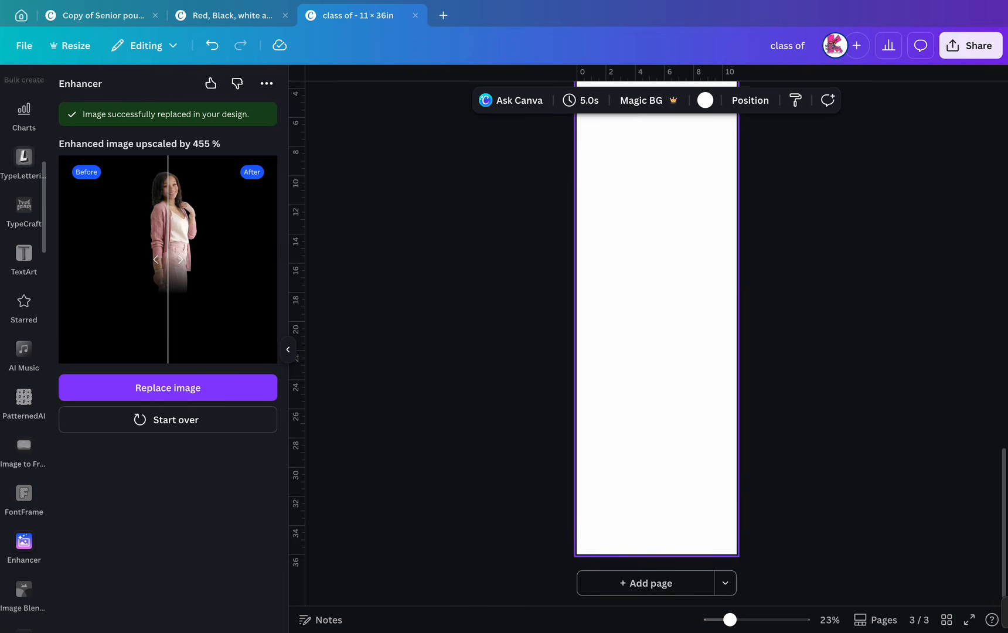
Look through the saved designs in your projects and open the Mills design to check its pages.
scroll(24, 235, up, 10)
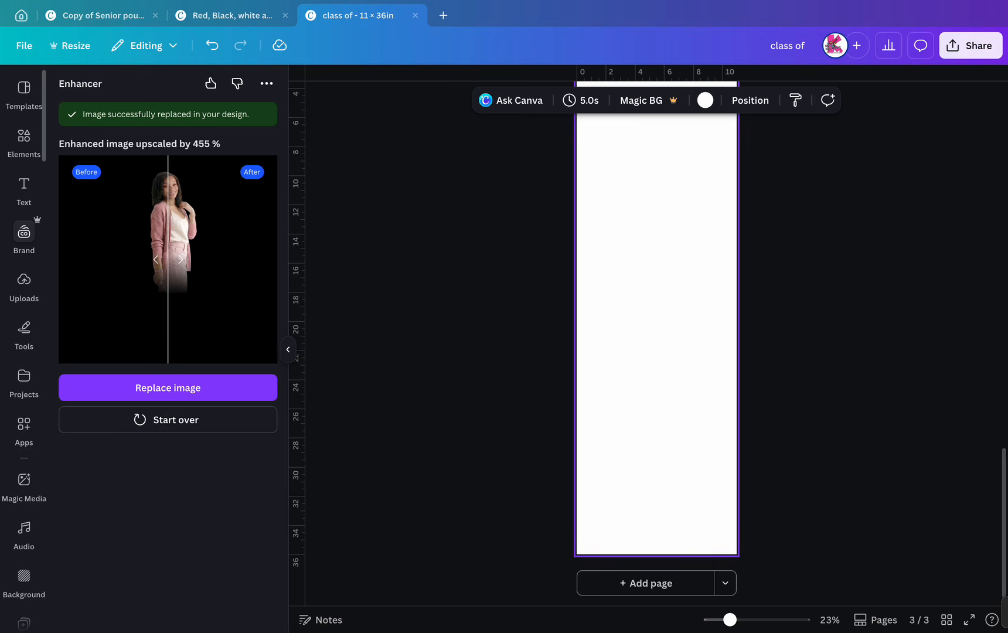
click(24, 381)
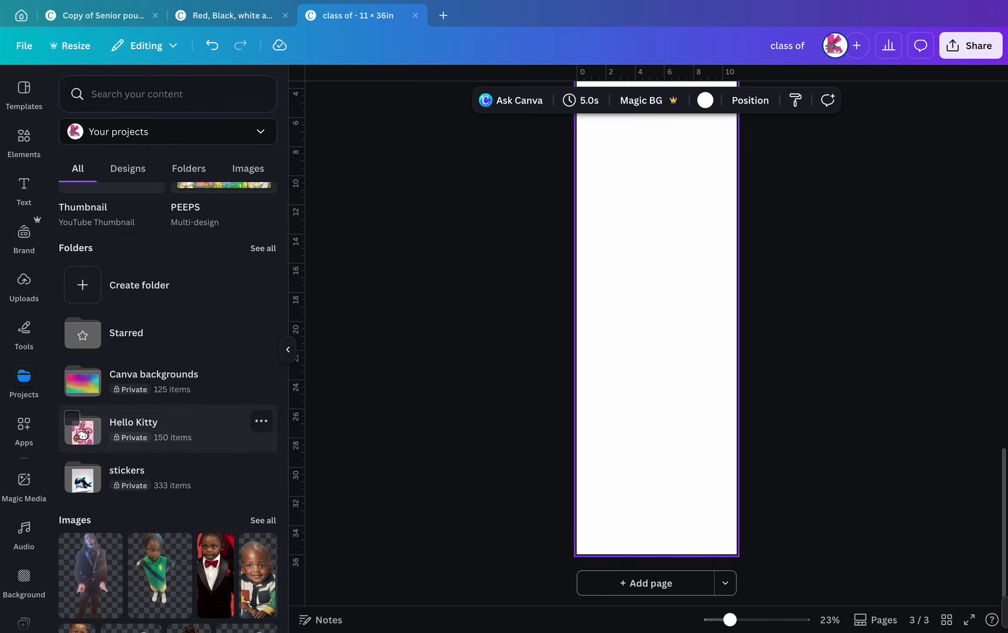
click(128, 168)
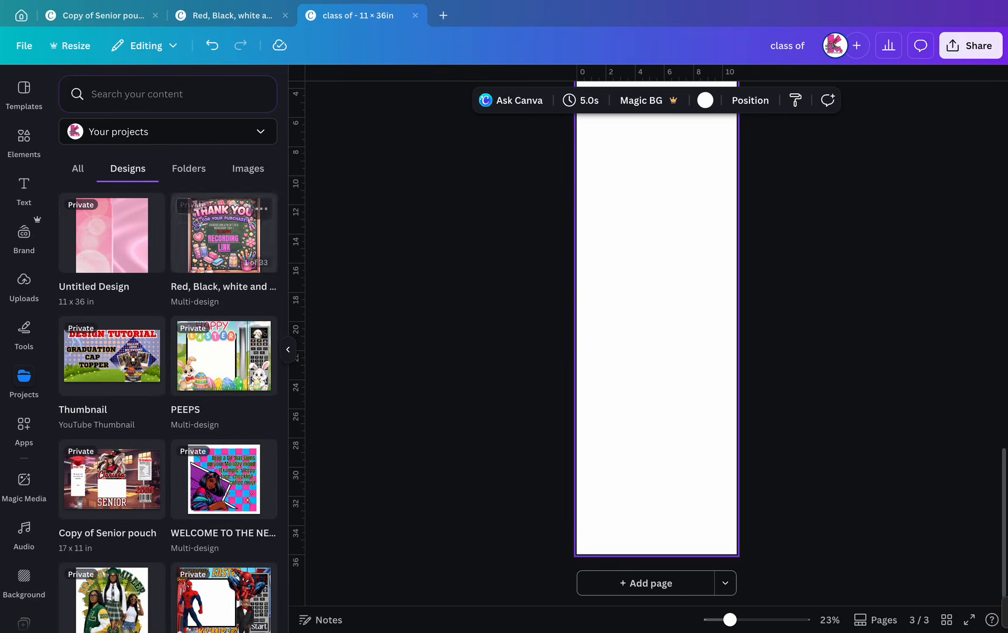
scroll(223, 381, down, 4)
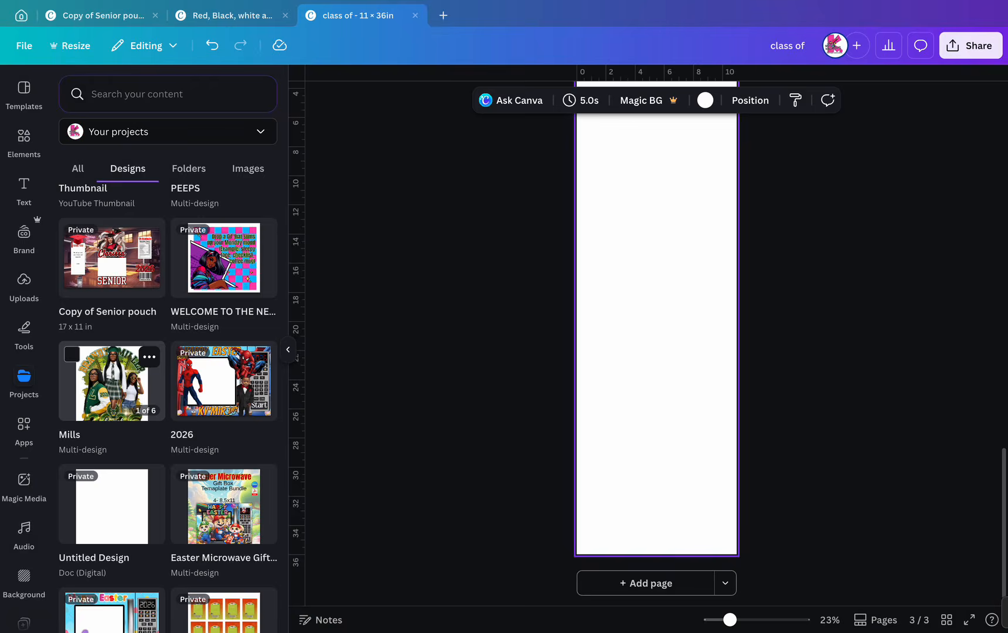
click(111, 384)
scroll(656, 345, up, 1)
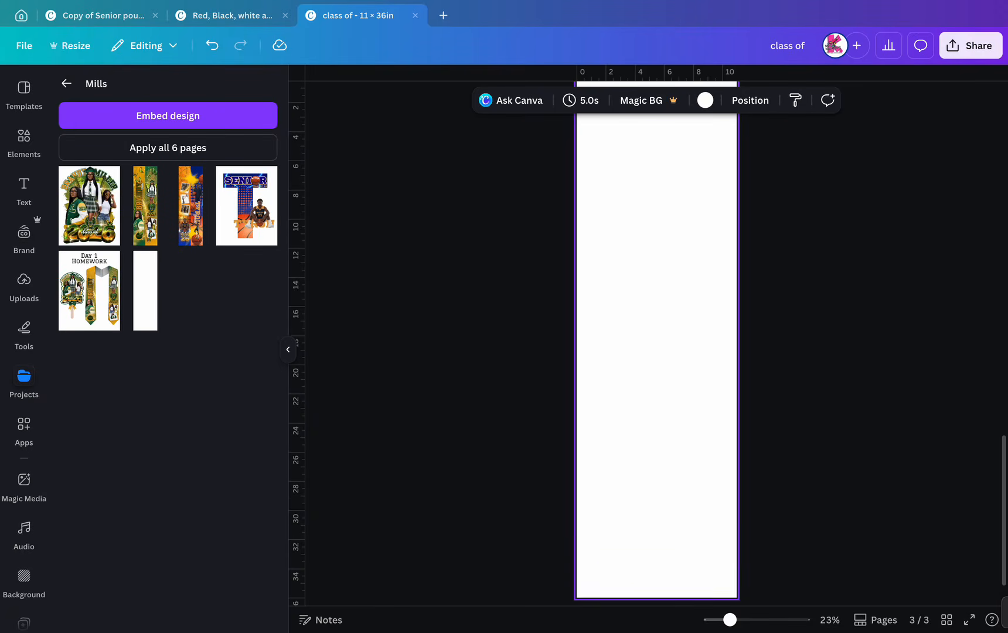
drag(638, 284, 677, 336)
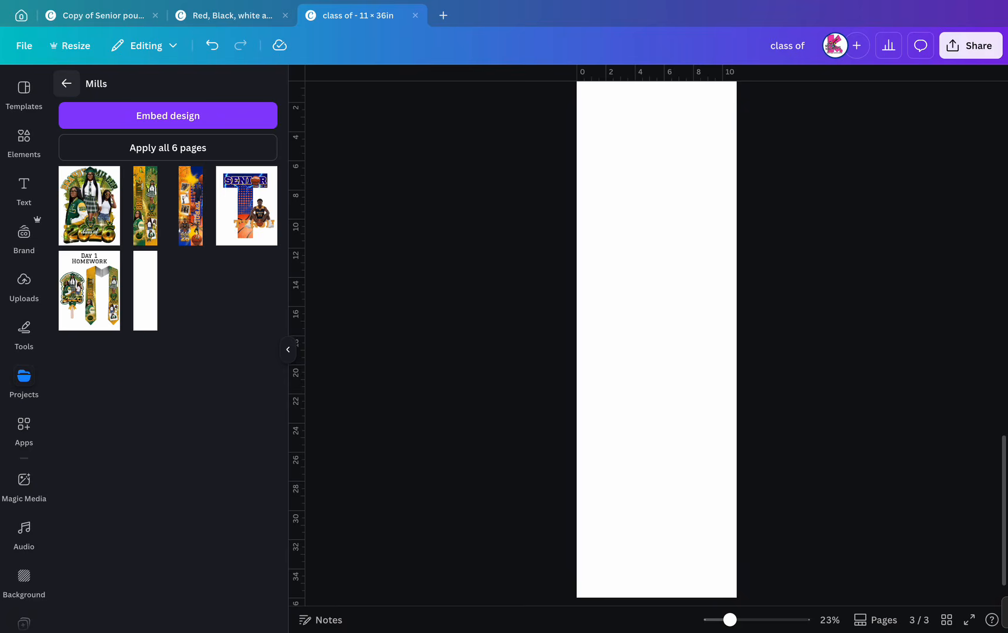
Search your projects for "stoles" and apply the blank "Copy of ORIGINAL St..." stole template to page 3.
click(66, 83)
click(91, 93)
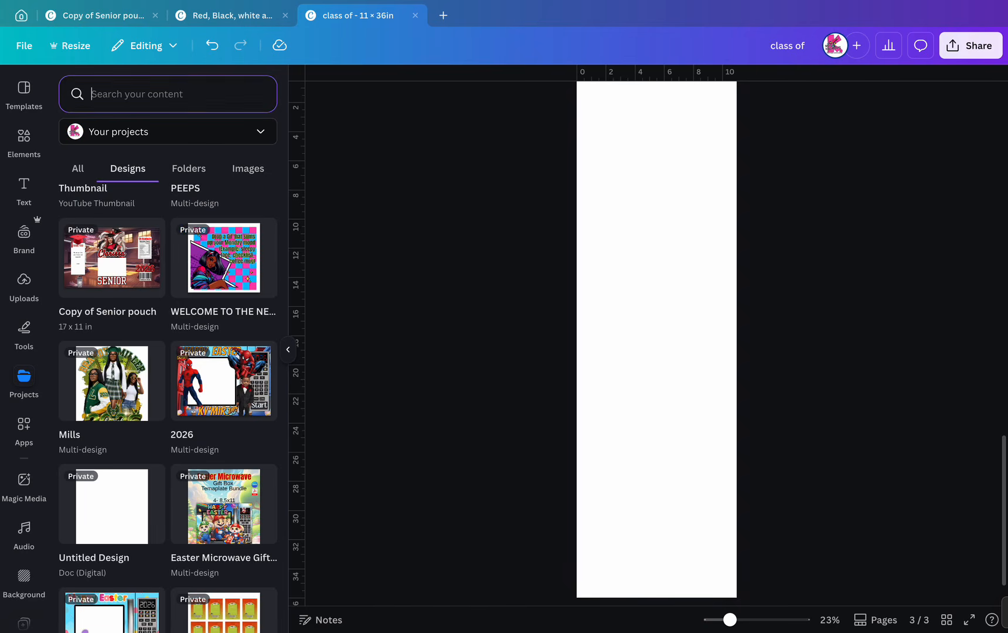
text(stoles)
key(Return)
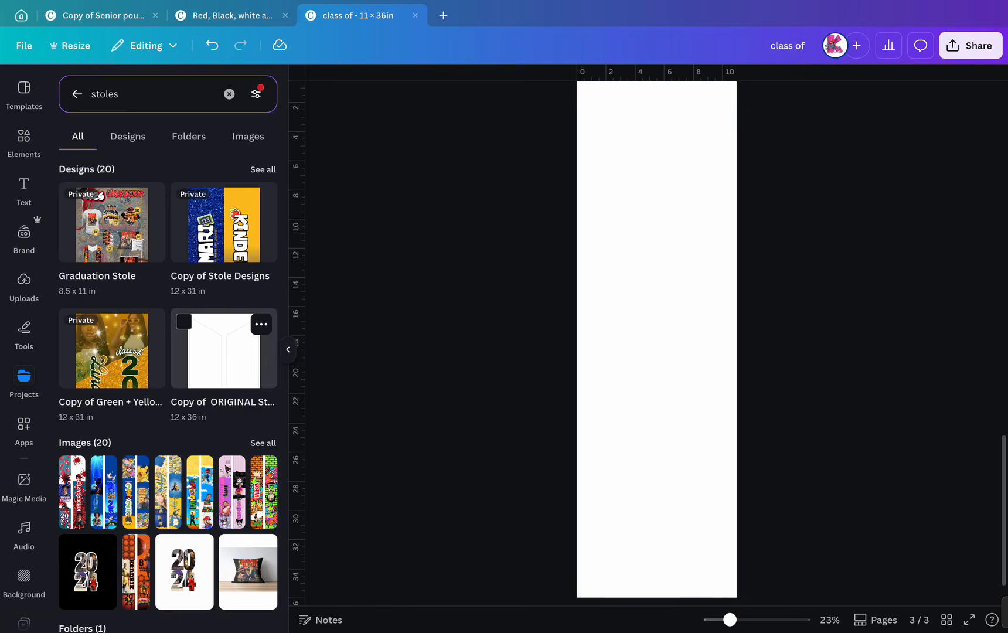
click(224, 352)
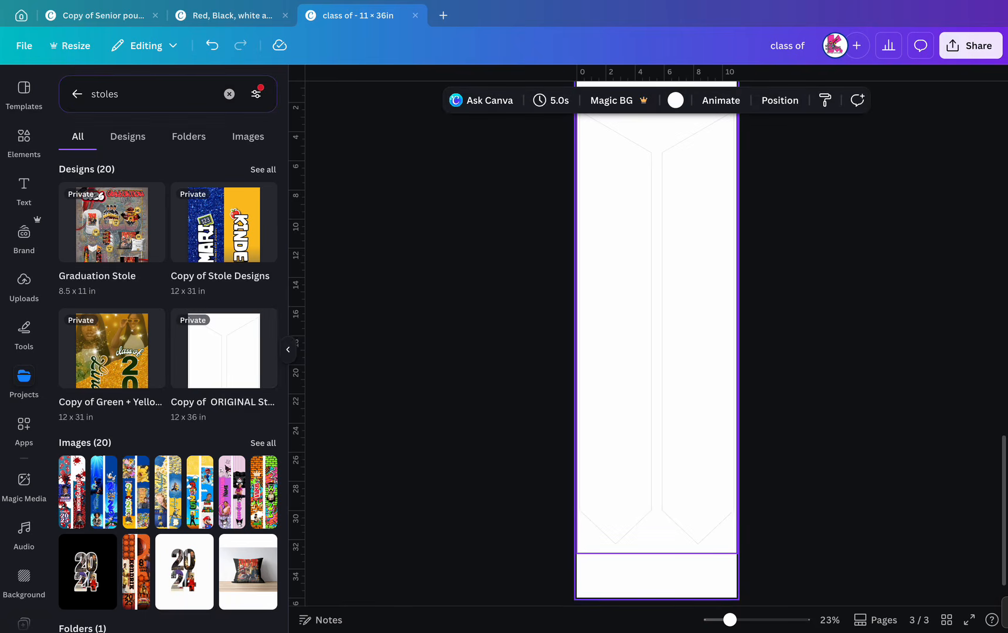
Copy the stole template image on page 3 and paste it over the pink banner on page 2.
right_click(688, 248)
click(732, 262)
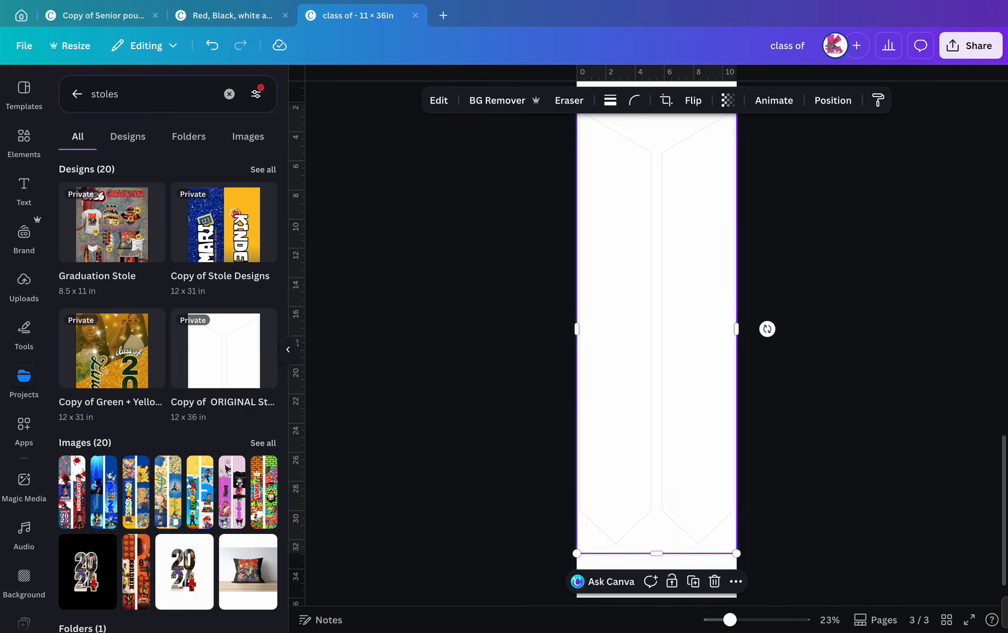
scroll(634, 234, up, 3)
scroll(635, 235, up, 5)
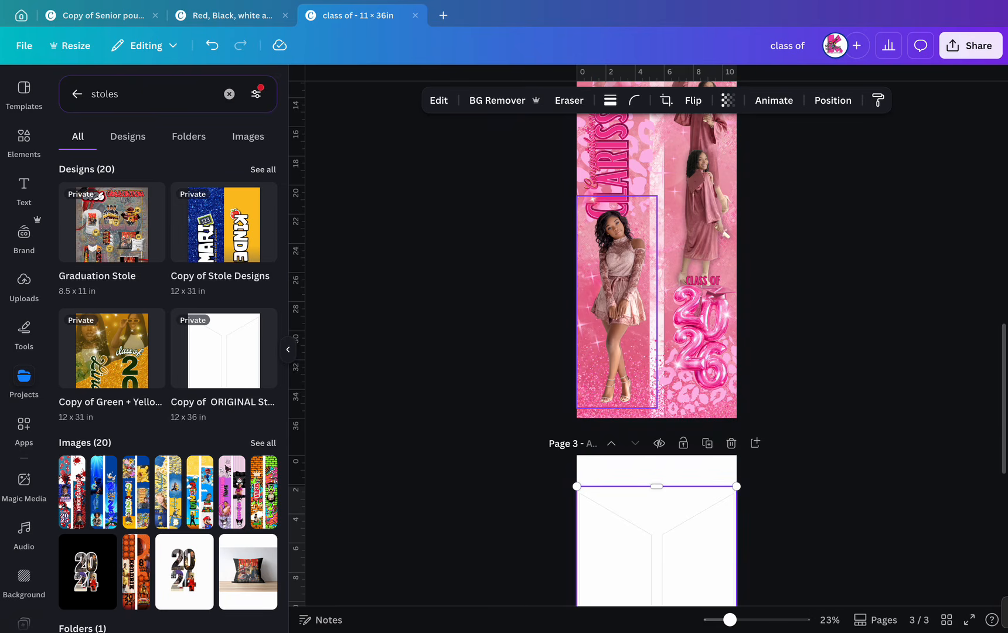
right_click(642, 231)
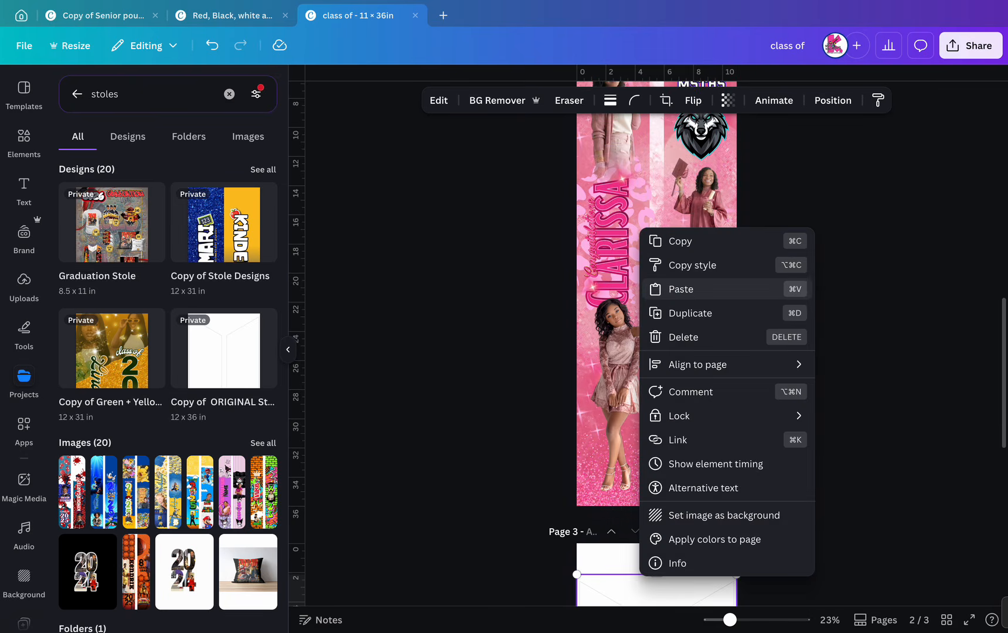
click(680, 289)
scroll(656, 287, up, 2)
scroll(656, 287, down, 2)
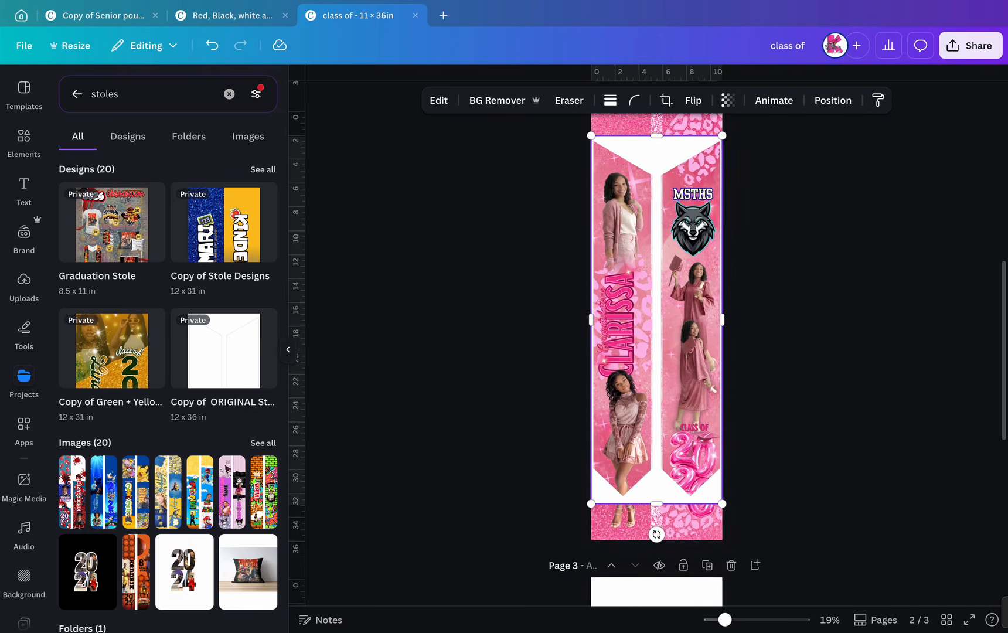
Move the stole template down to the lower end of the banner and nudge it left to line up with the page sides.
drag(656, 319, 657, 355)
key(Escape)
click(657, 356)
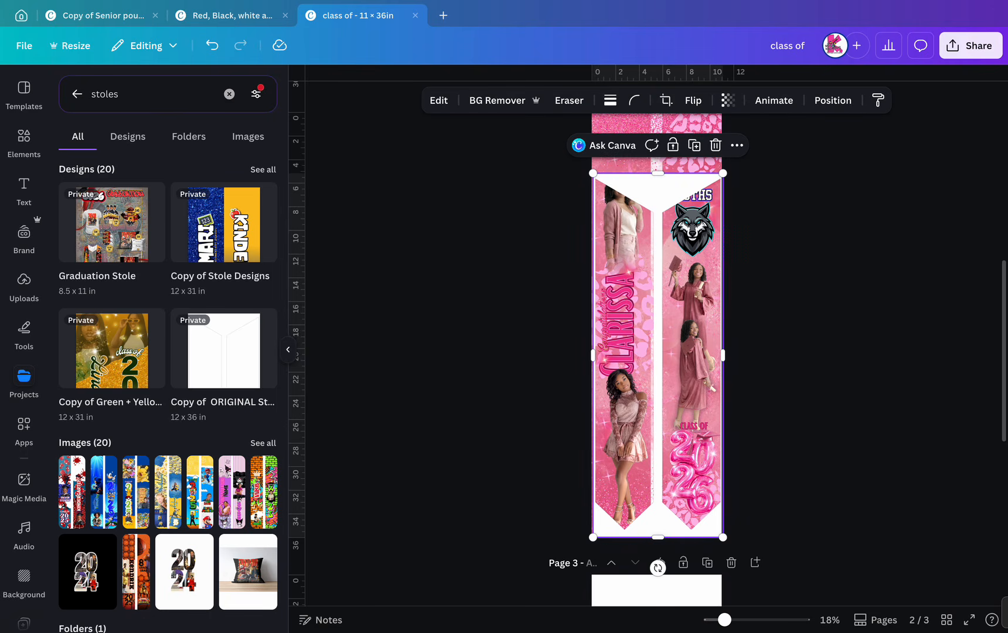
scroll(659, 490, up, 5)
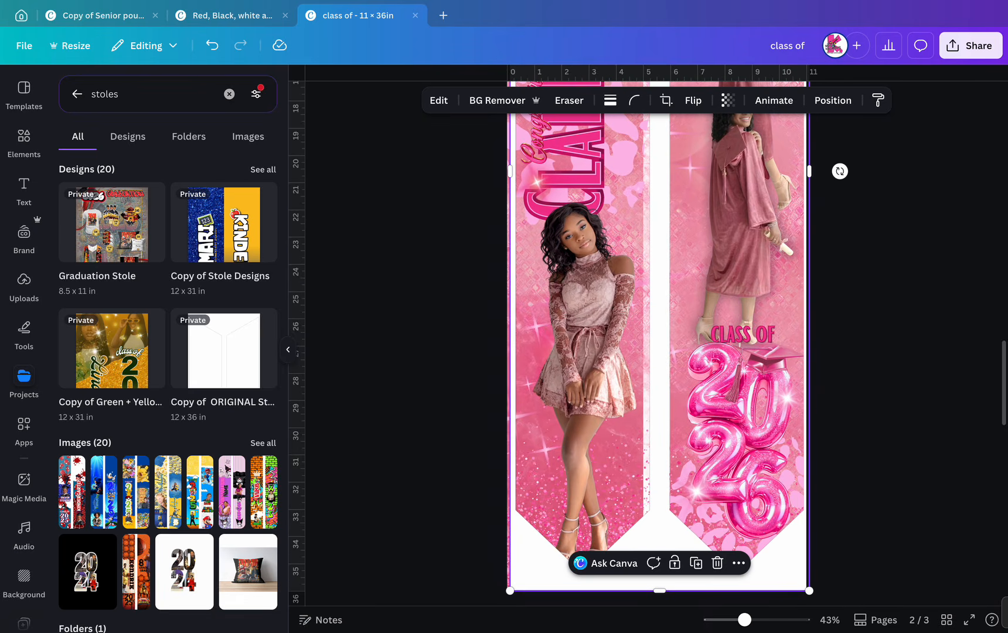
scroll(659, 361, up, 3)
scroll(660, 360, up, 3)
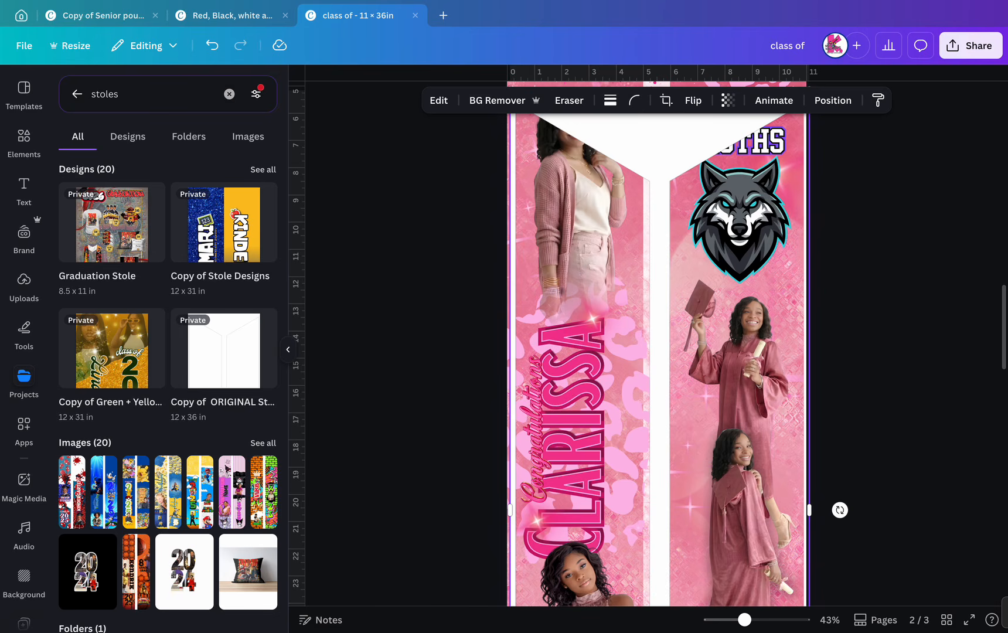
scroll(659, 360, up, 1)
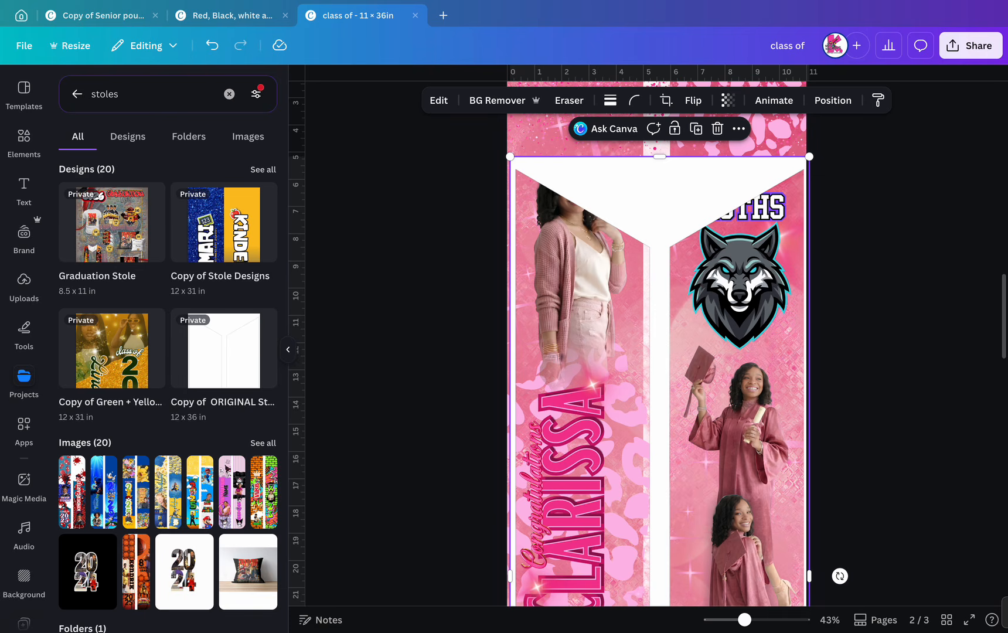
key(shift+Left)
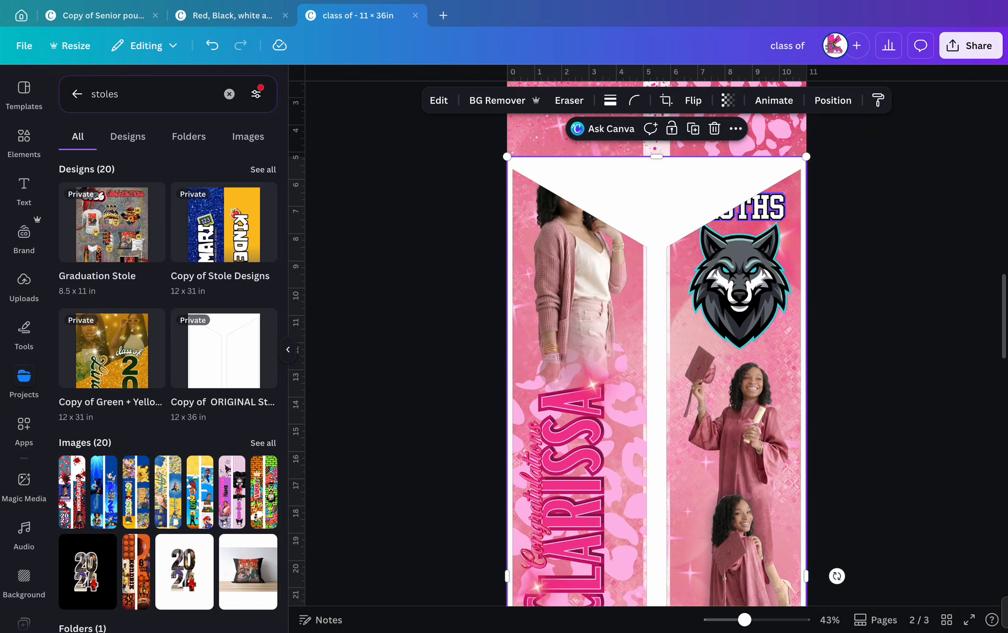
key(Escape)
Shift the cardigan cutout slightly down, temporarily moving the stole template aside, and replace the template slightly higher over both banner panels.
scroll(656, 328, down, 3)
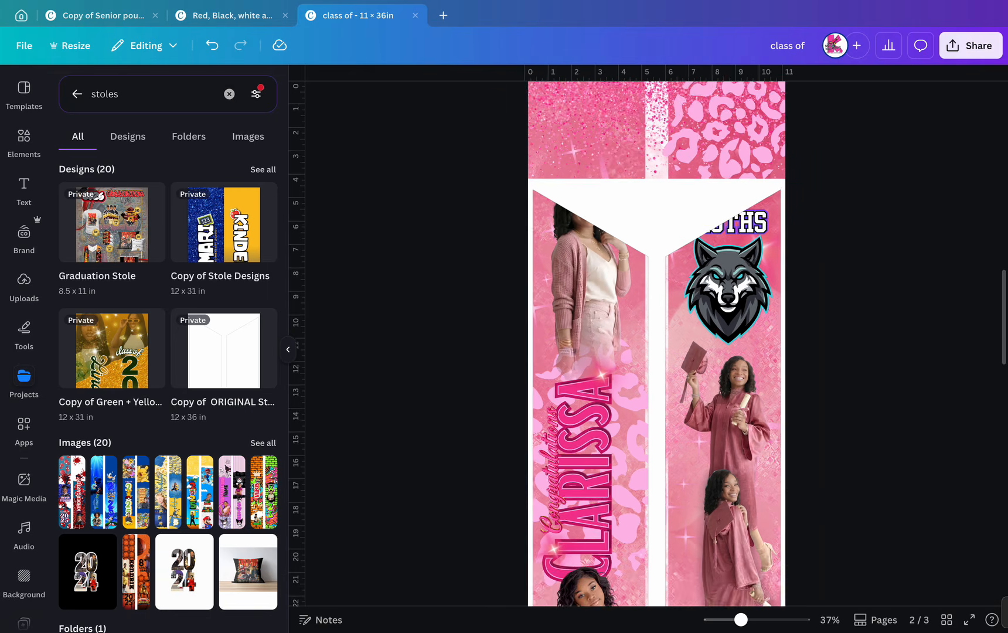
scroll(656, 329, down, 3)
scroll(656, 328, down, 1)
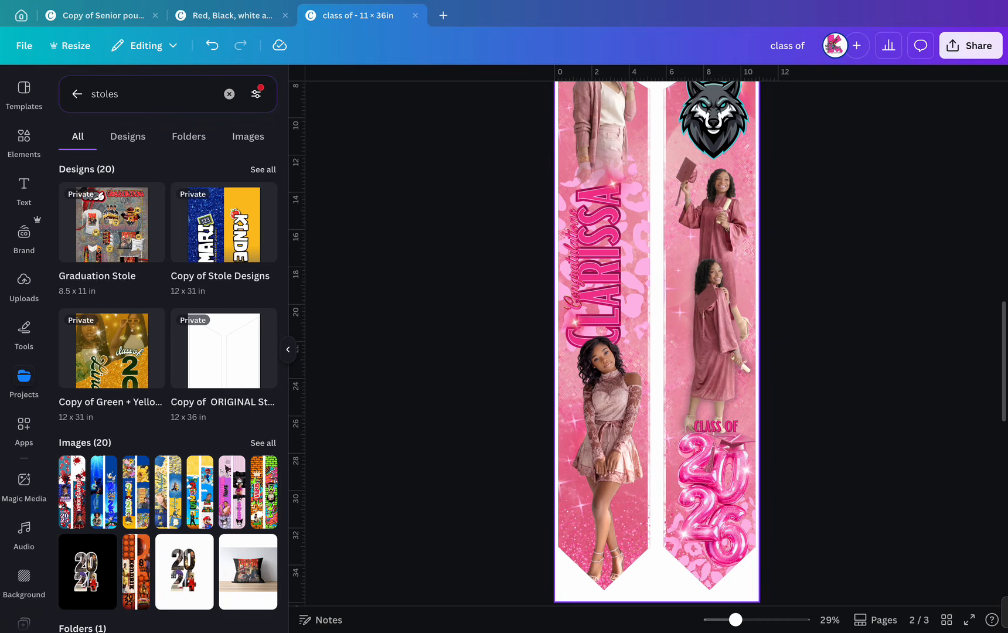
scroll(656, 328, up, 3)
scroll(656, 328, up, 2)
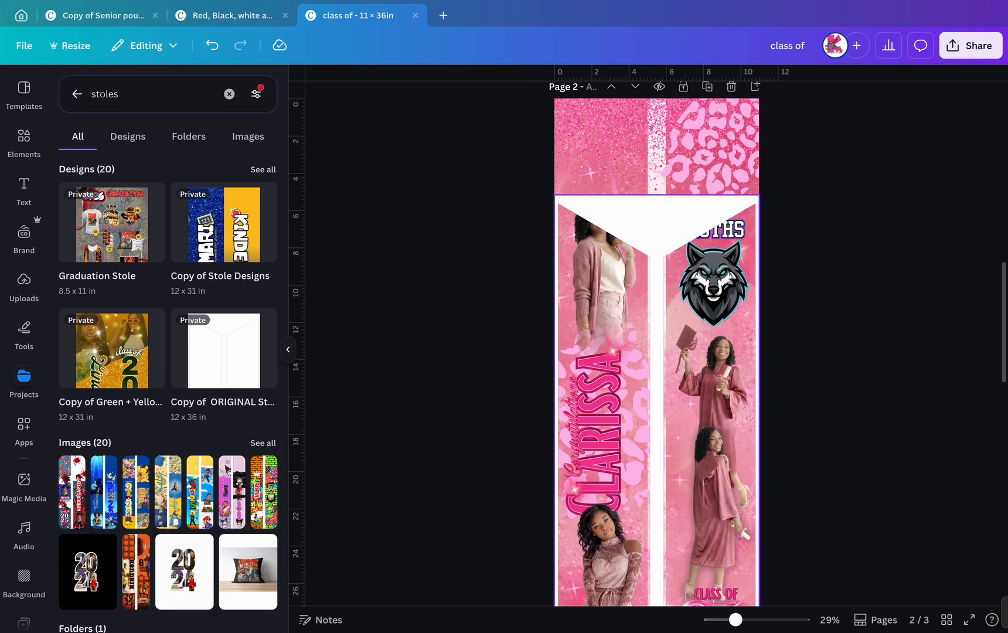
drag(656, 228, 734, 228)
click(597, 264)
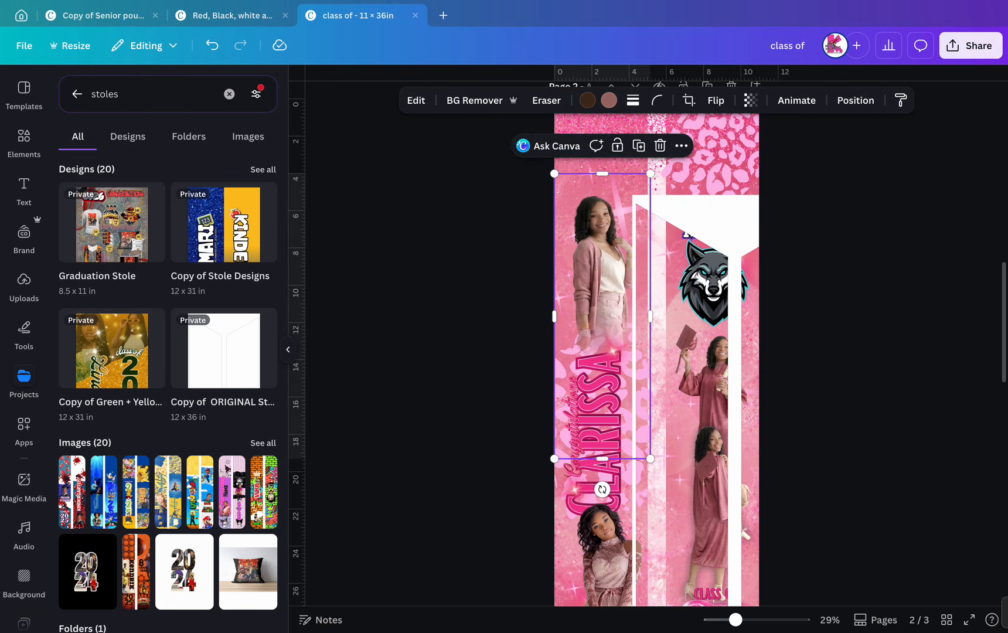
drag(598, 263, 598, 279)
drag(728, 229, 651, 220)
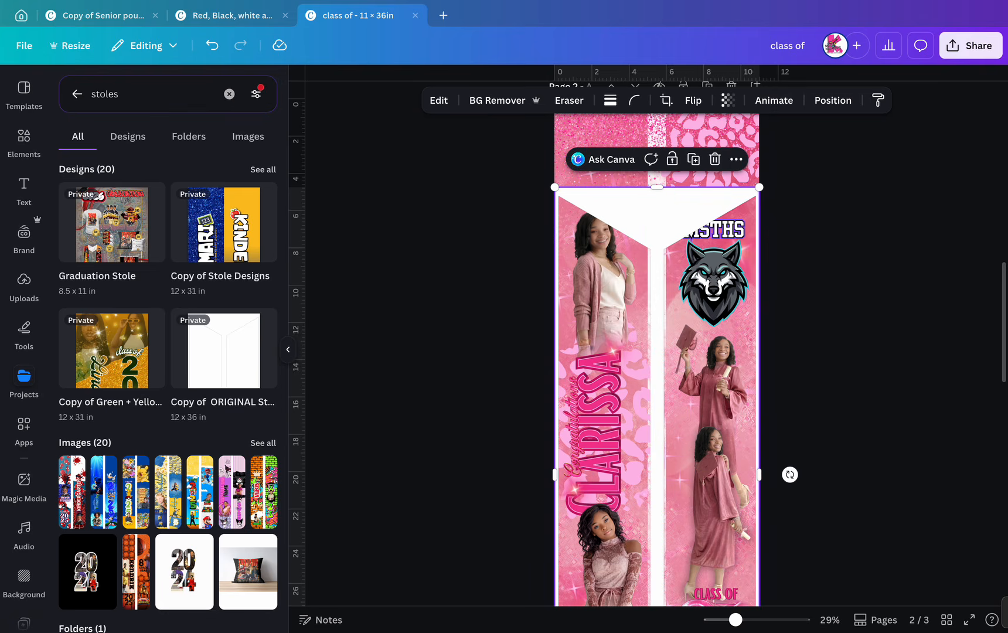
Move the stole template off the page 2 banner and onto page 3.
scroll(656, 344, down, 3)
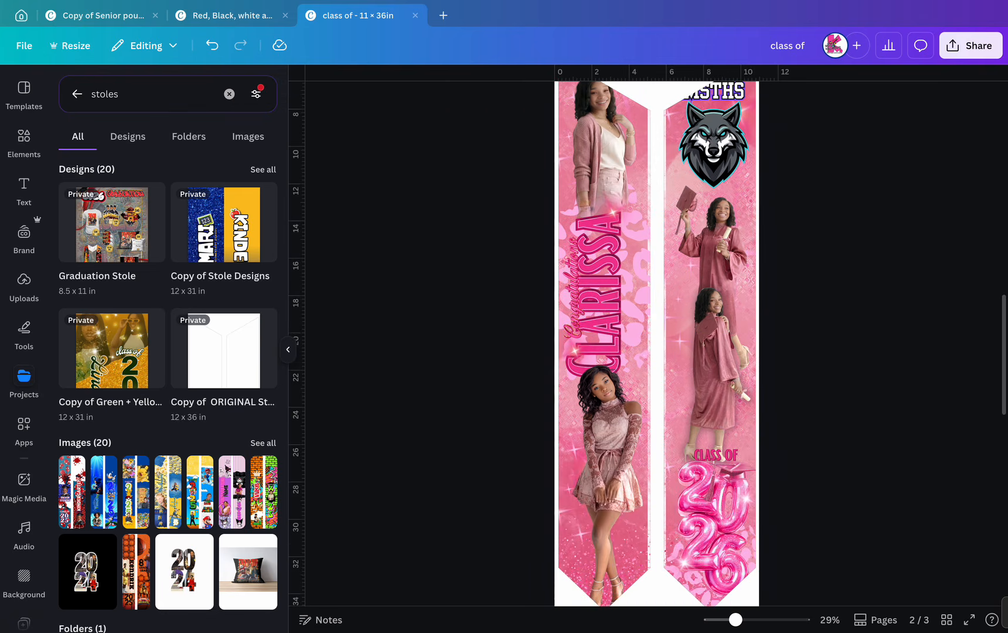
scroll(656, 344, down, 5)
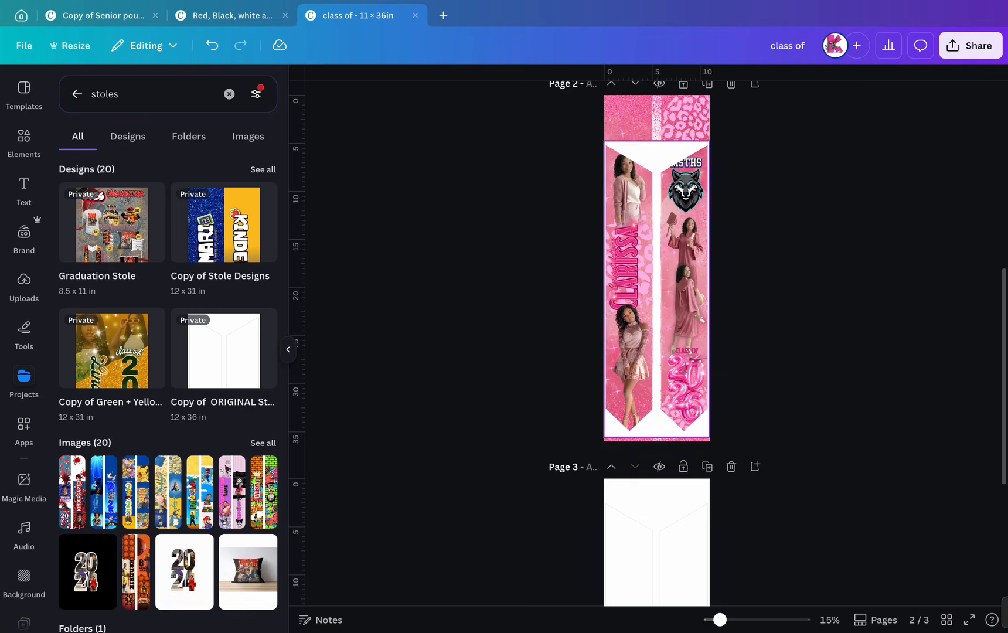
drag(657, 211, 657, 555)
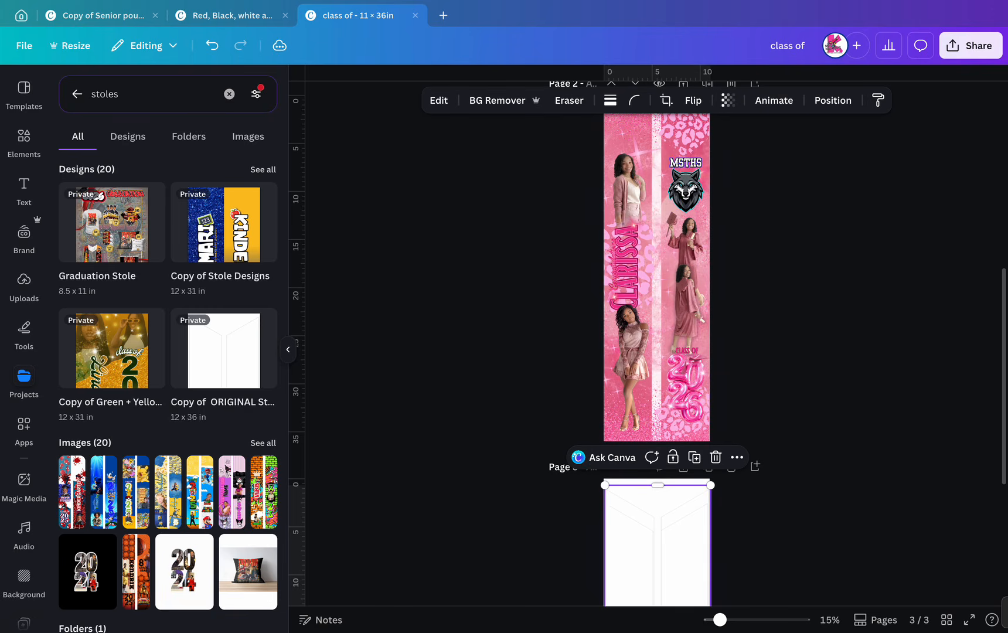
key(Escape)
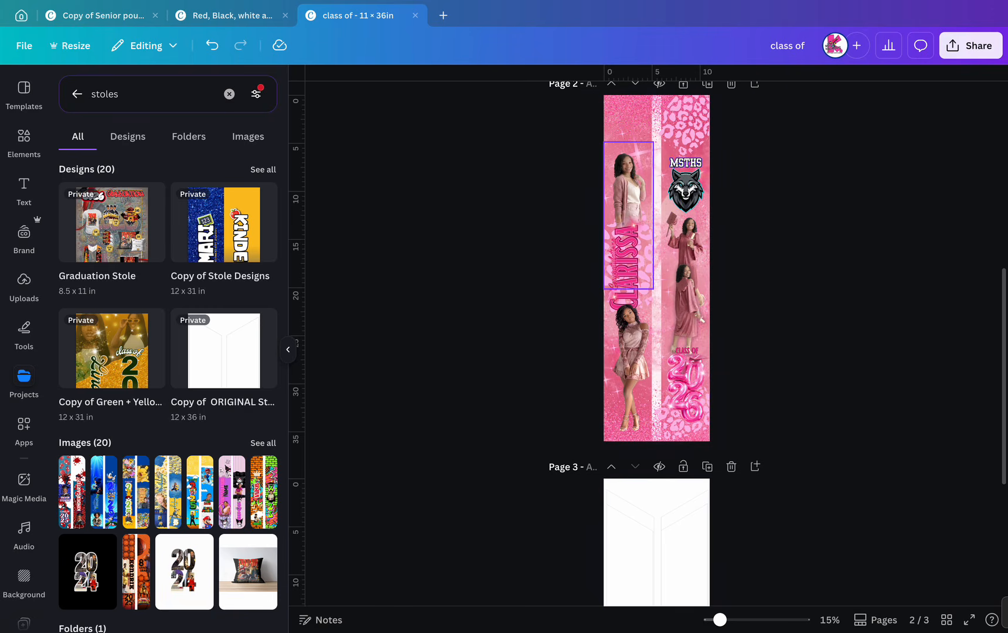
Nudge the gown cutout holding up the graduation cap slightly to the right on the page 2 banner.
scroll(628, 223, up, 2)
click(287, 349)
scroll(536, 345, up, 3)
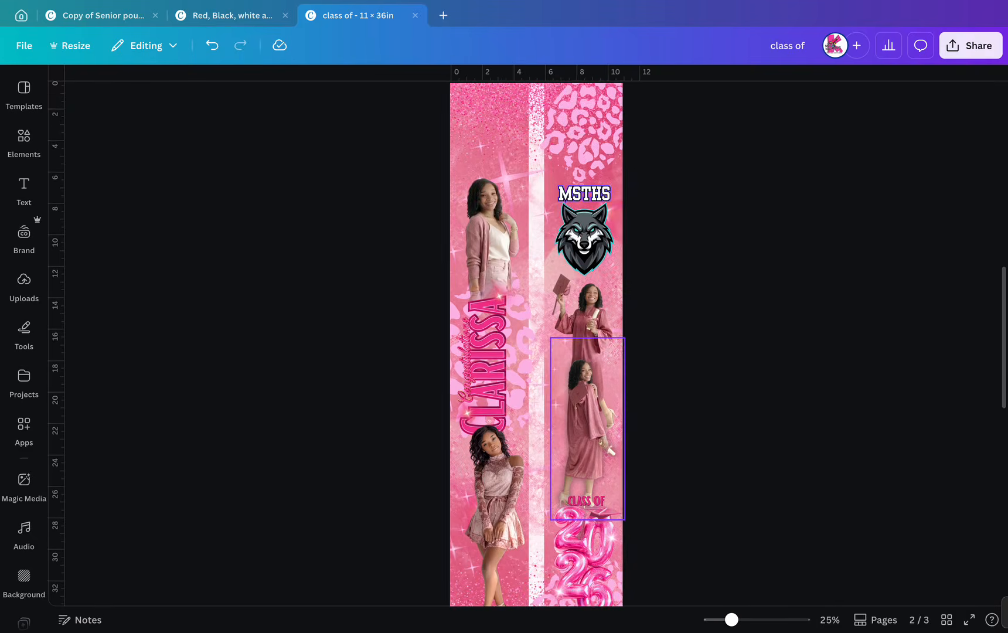
scroll(535, 433, down, 2)
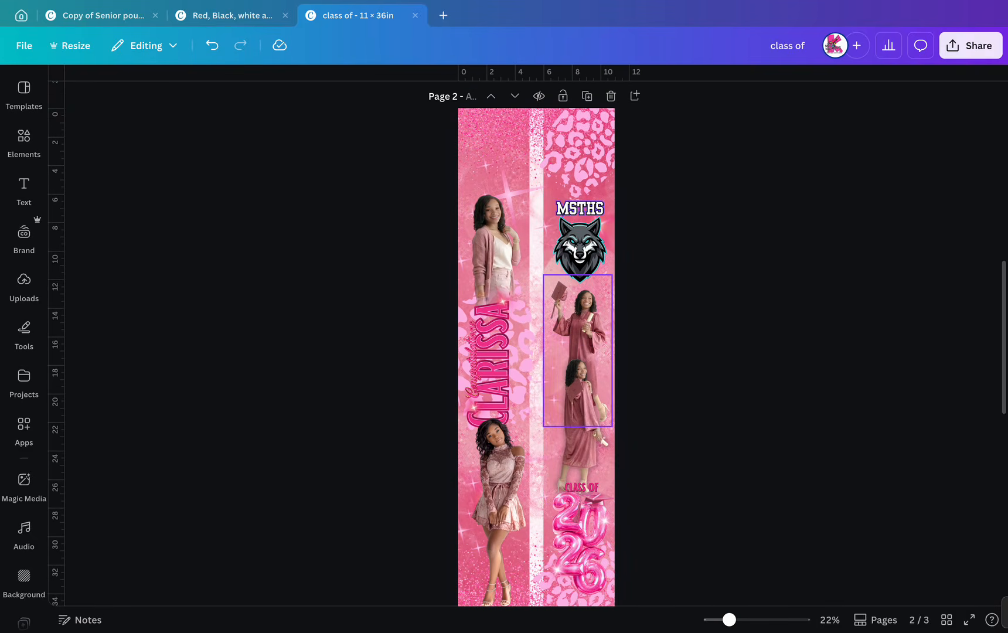
scroll(577, 292, up, 6)
click(586, 293)
drag(586, 293, 590, 293)
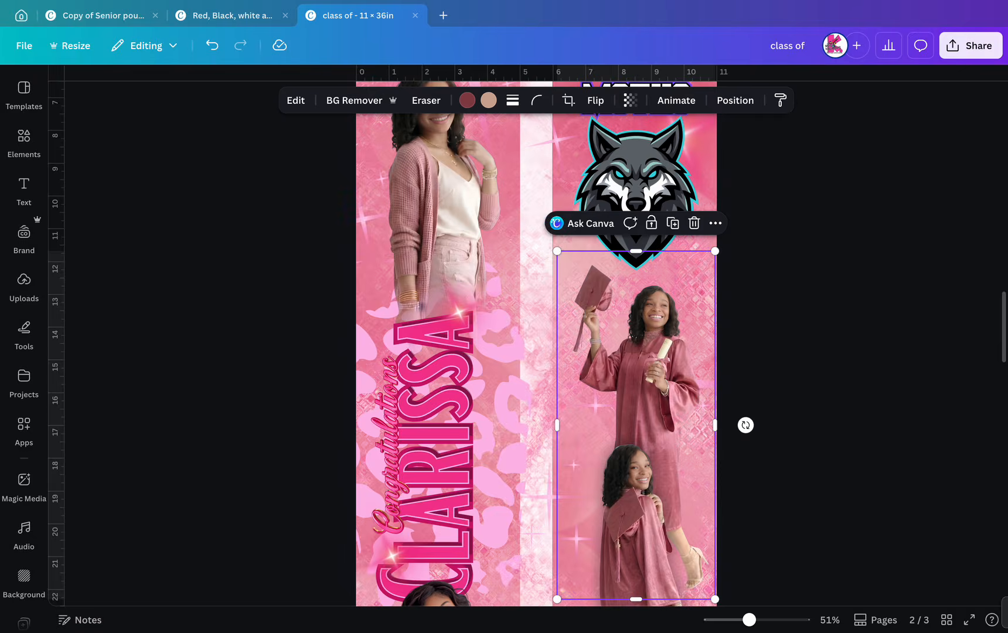
scroll(536, 352, down, 4)
scroll(536, 351, up, 1)
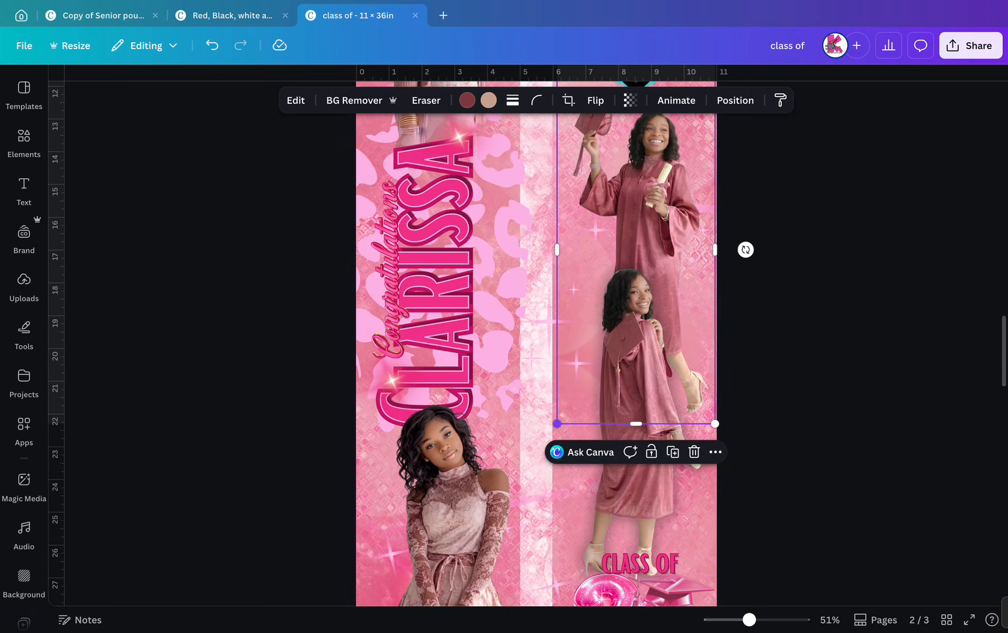
scroll(536, 351, up, 3)
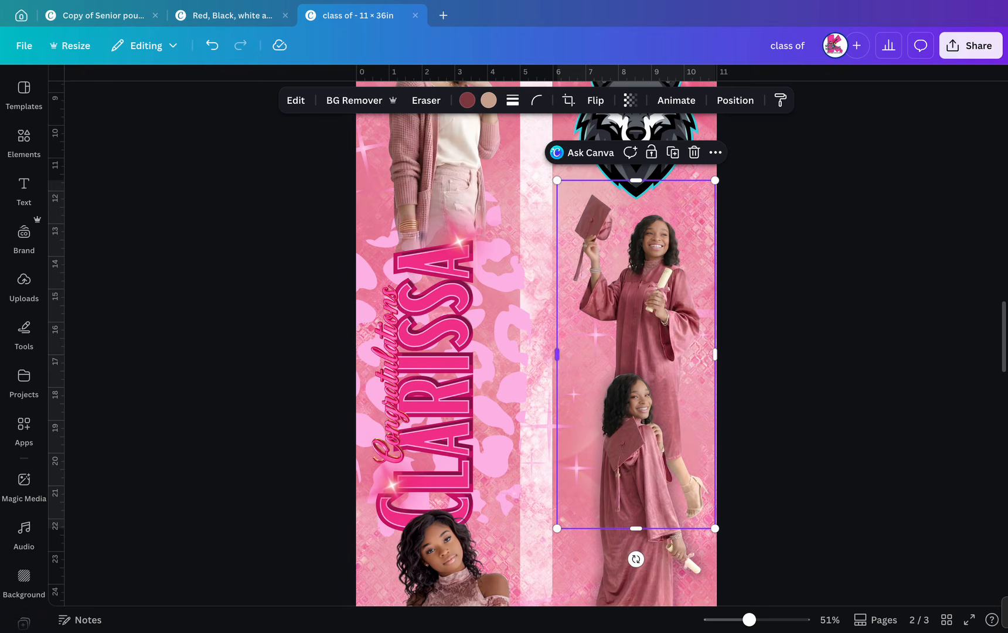
Crop the sides of the frame around the gown cutout holding up the graduation cap on the page 2 banner.
drag(557, 354, 573, 354)
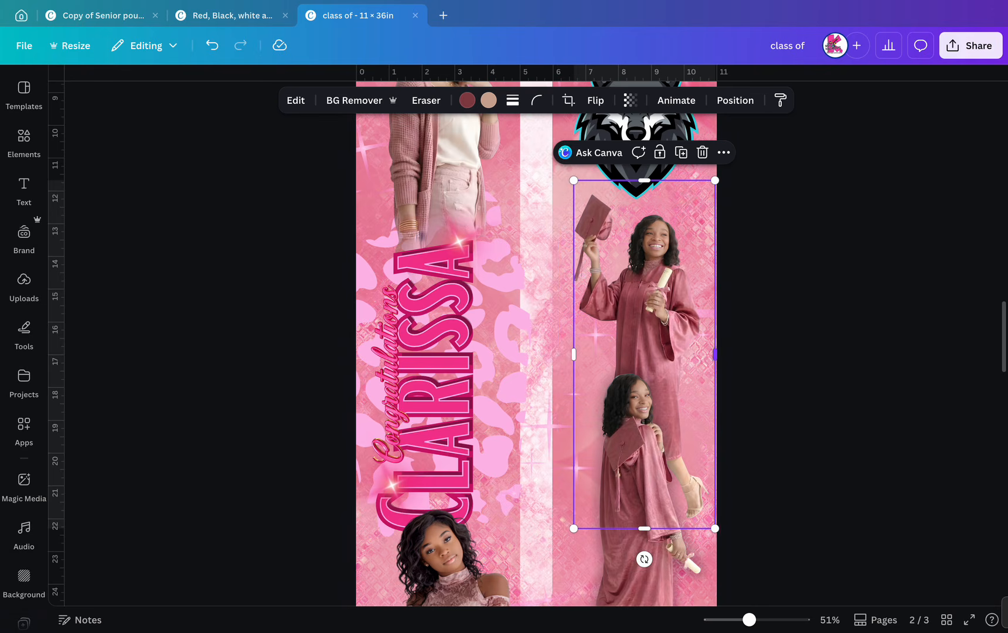
mouse_move(715, 354)
mouse_down()
mouse_move(697, 354)
mouse_move(709, 354)
mouse_up()
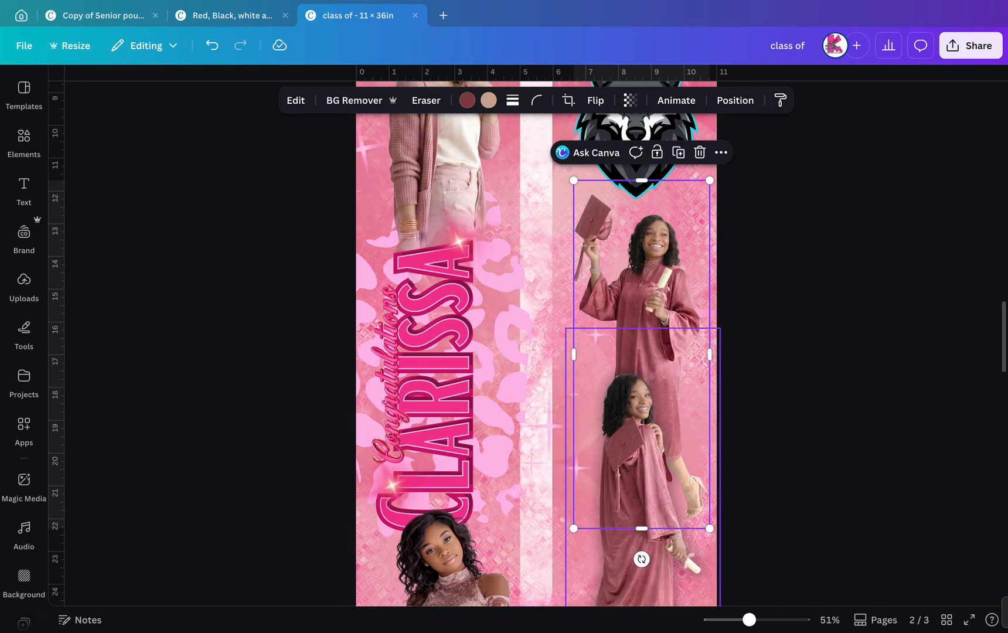
drag(574, 354, 560, 354)
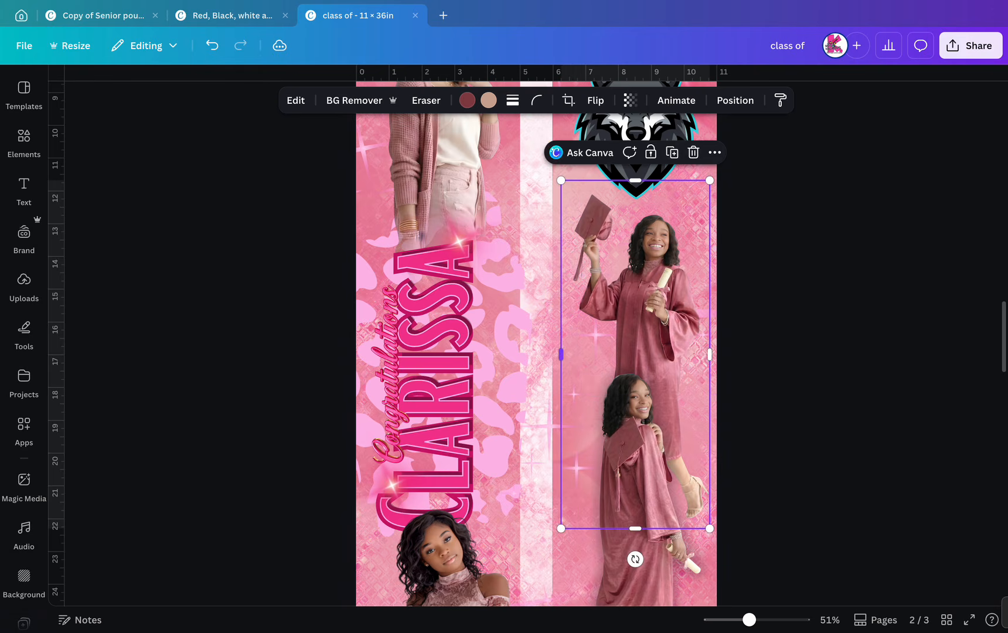
scroll(561, 354, down, 3)
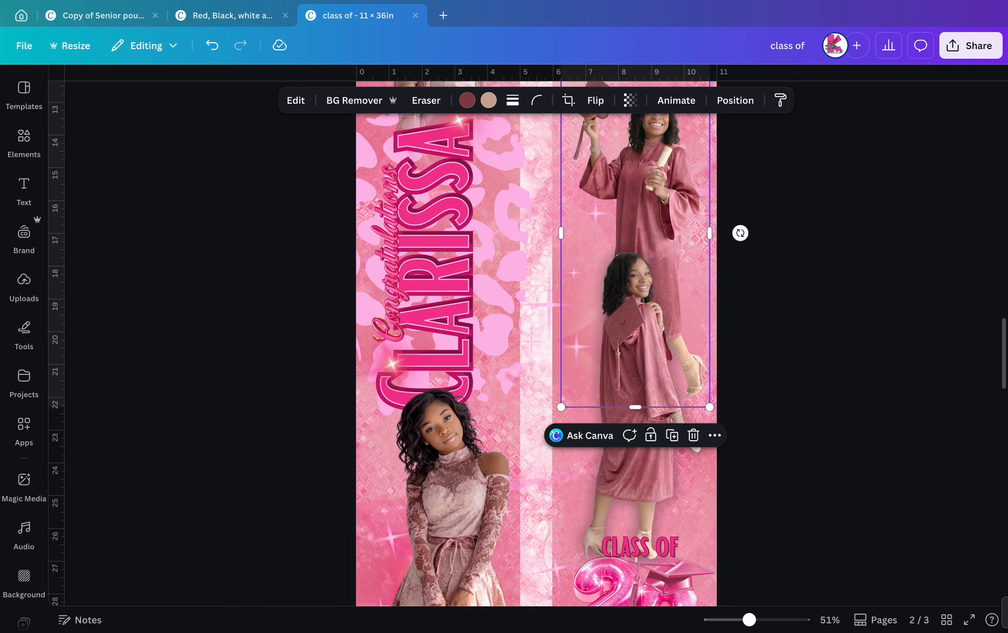
scroll(586, 293, up, 2)
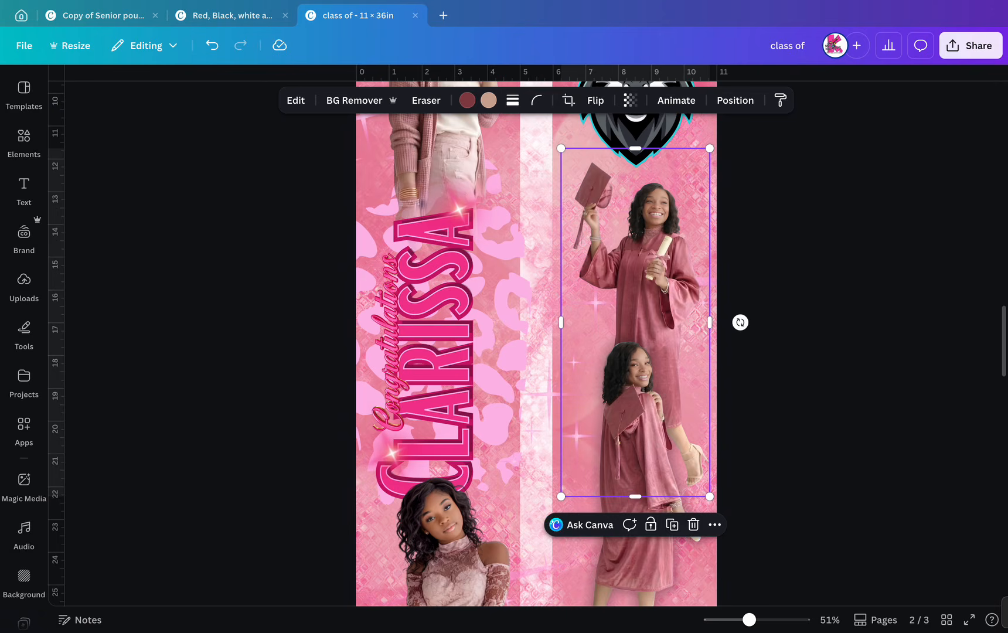
scroll(536, 219, down, 5)
scroll(536, 328, up, 2)
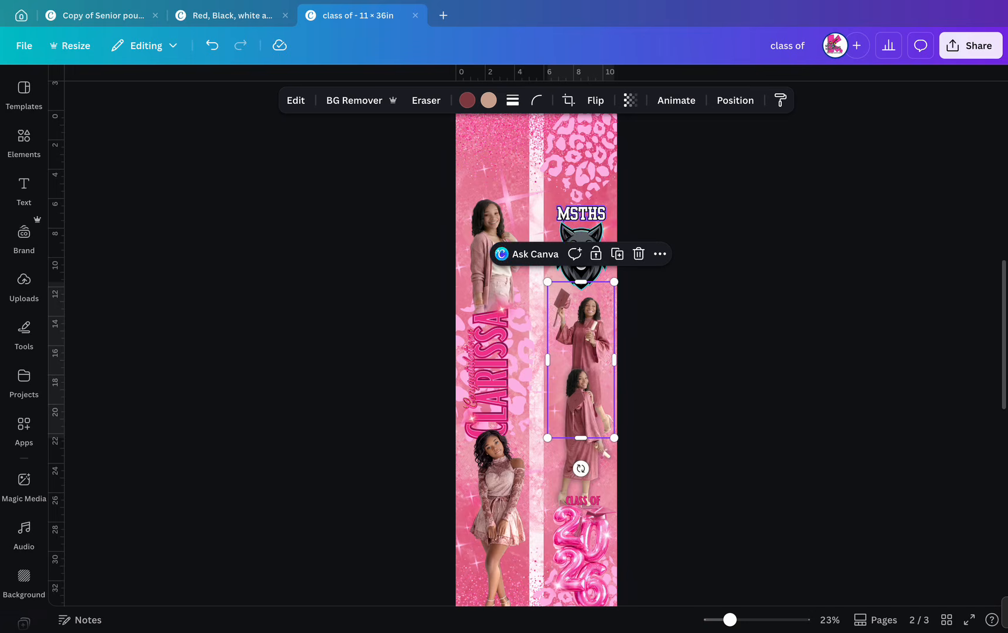
Delete the white vertical divider strip between the two banner panels on page 2, selecting it in the layer order.
click(495, 193)
click(710, 100)
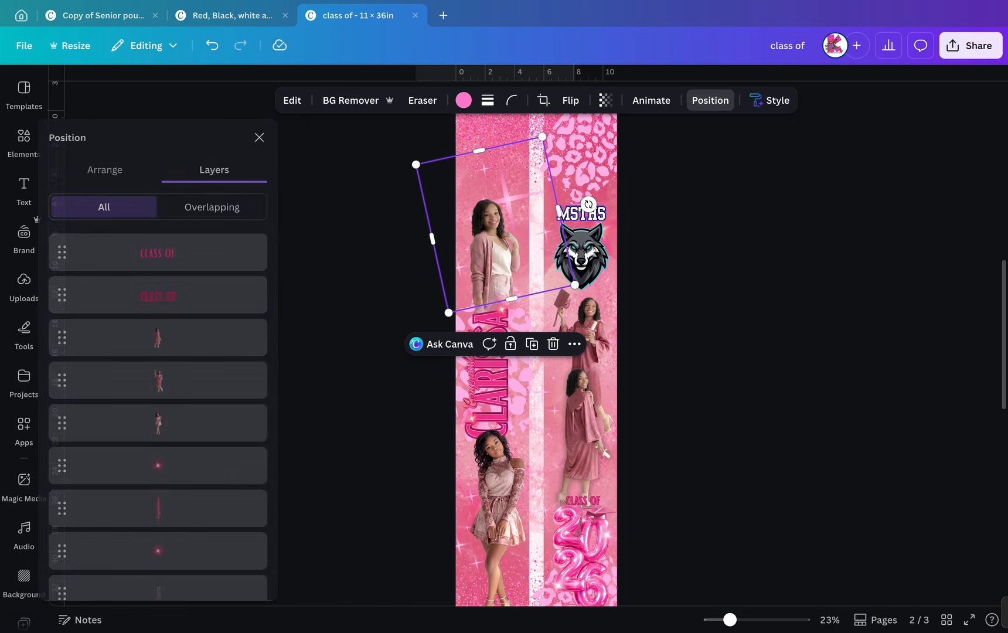
scroll(176, 281, down, 3)
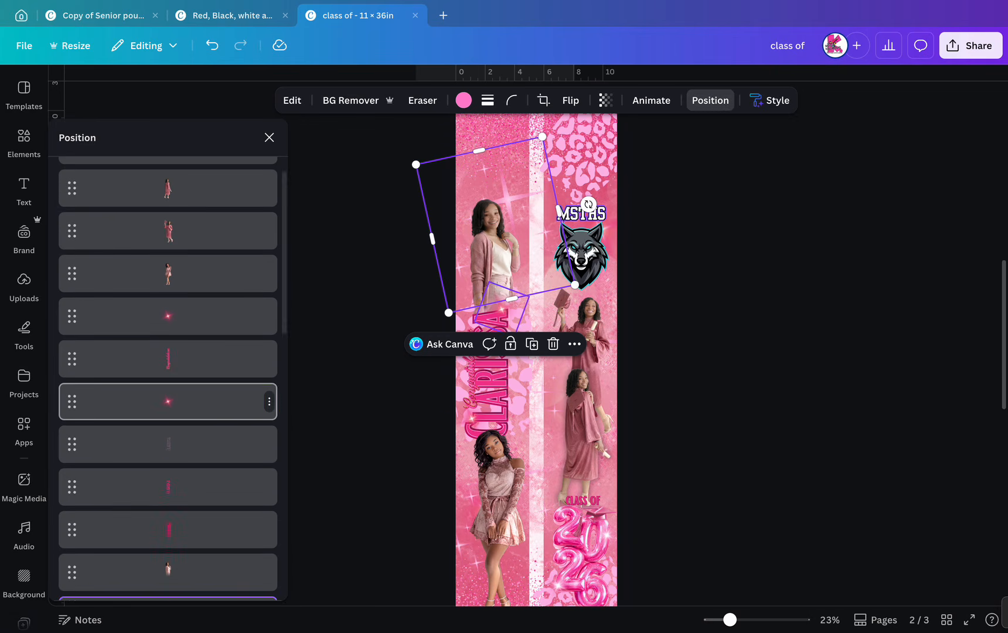
scroll(175, 266, down, 5)
scroll(167, 375, down, 8)
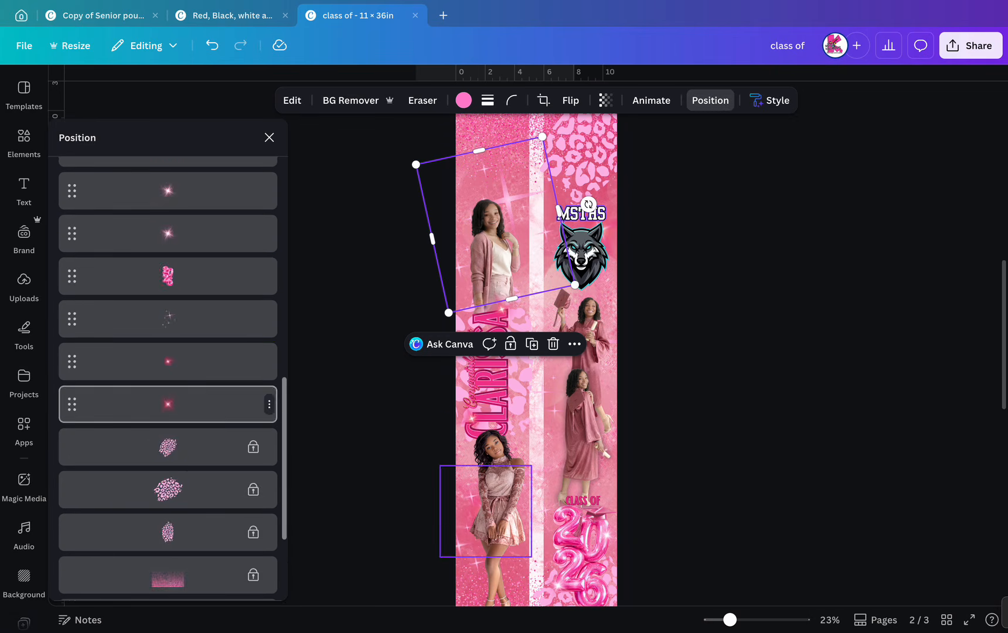
scroll(168, 375, down, 2)
click(168, 527)
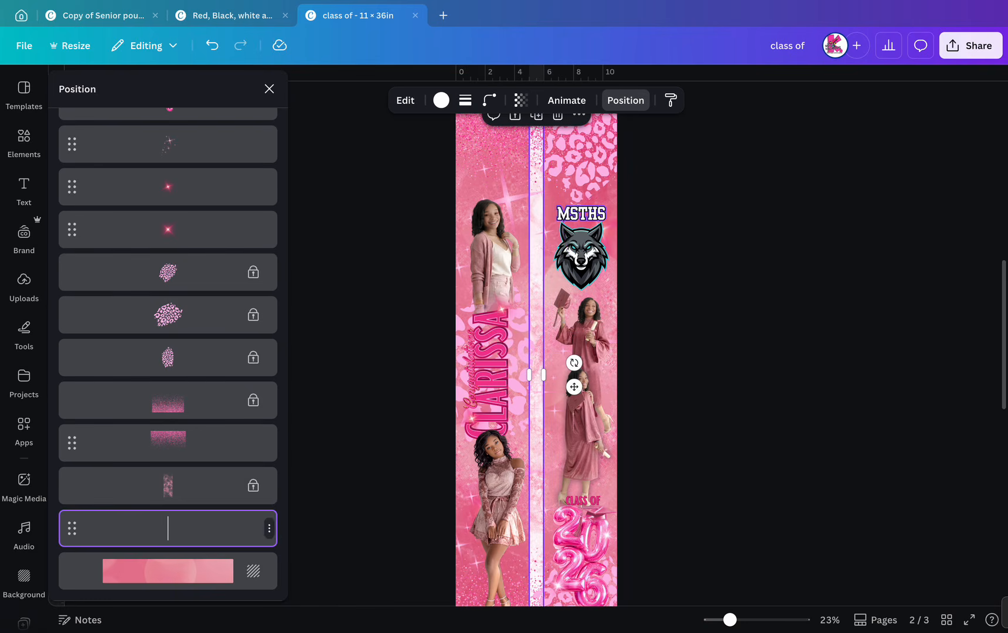
click(557, 115)
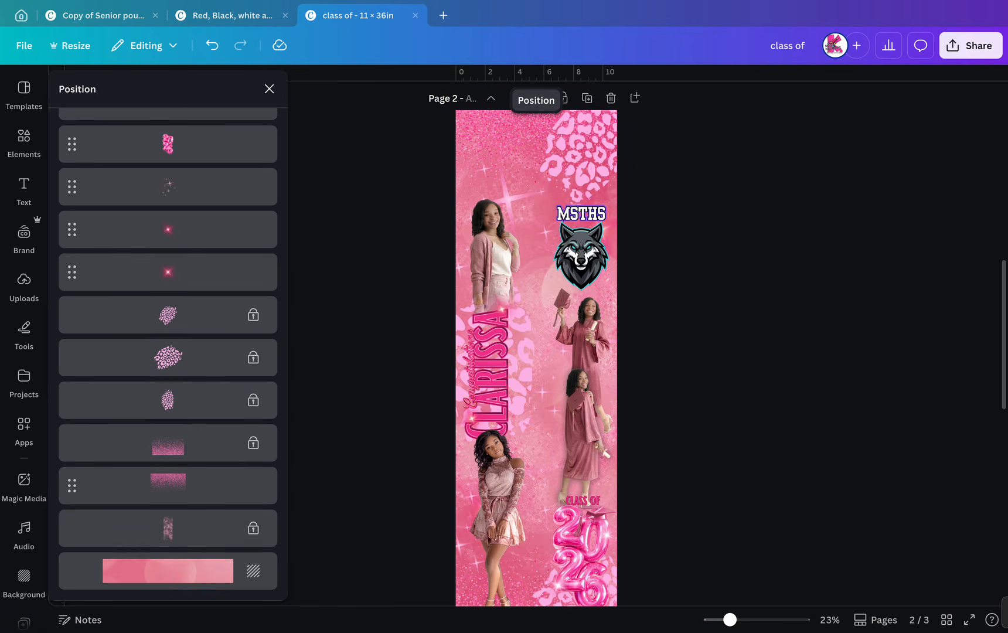
Review the page 2 banner without its center divider and undo the strip's deletion.
scroll(536, 343, down, 2)
scroll(536, 310, down, 3)
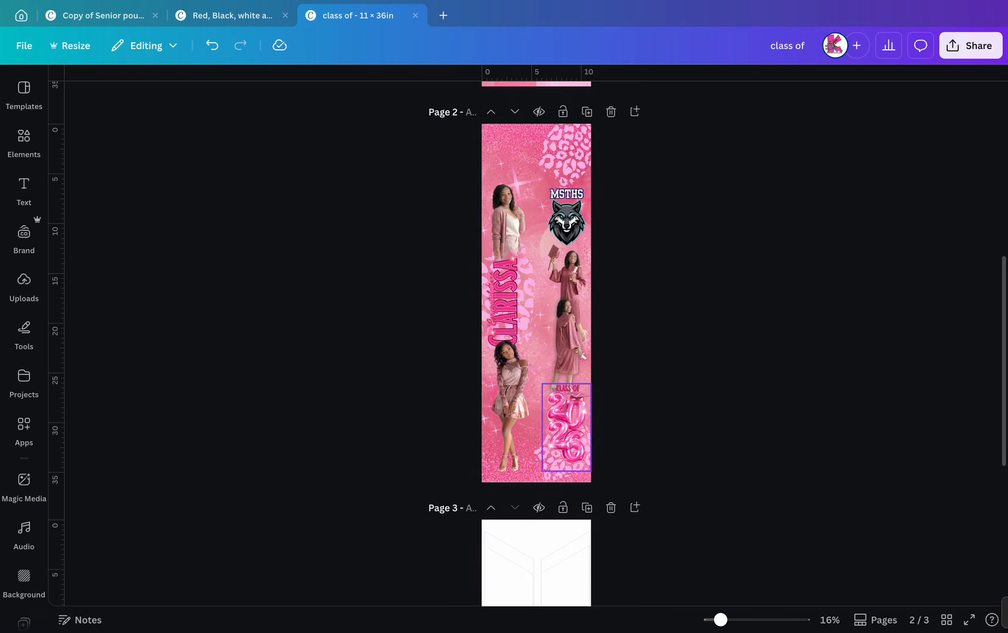
scroll(586, 387, up, 5)
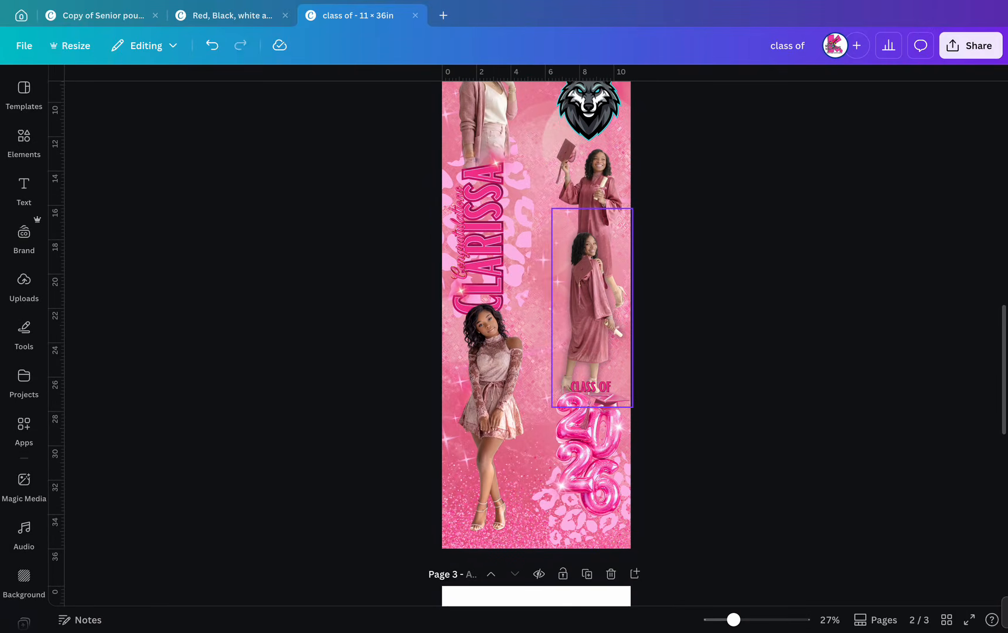
scroll(592, 276, up, 1)
scroll(592, 276, down, 1)
scroll(592, 275, down, 1)
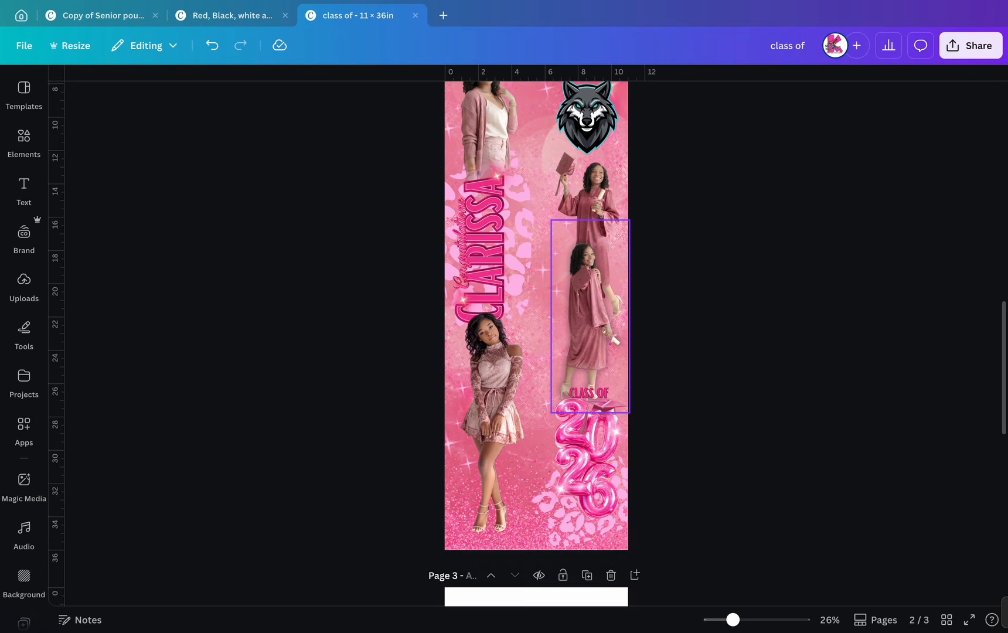
scroll(589, 316, up, 1)
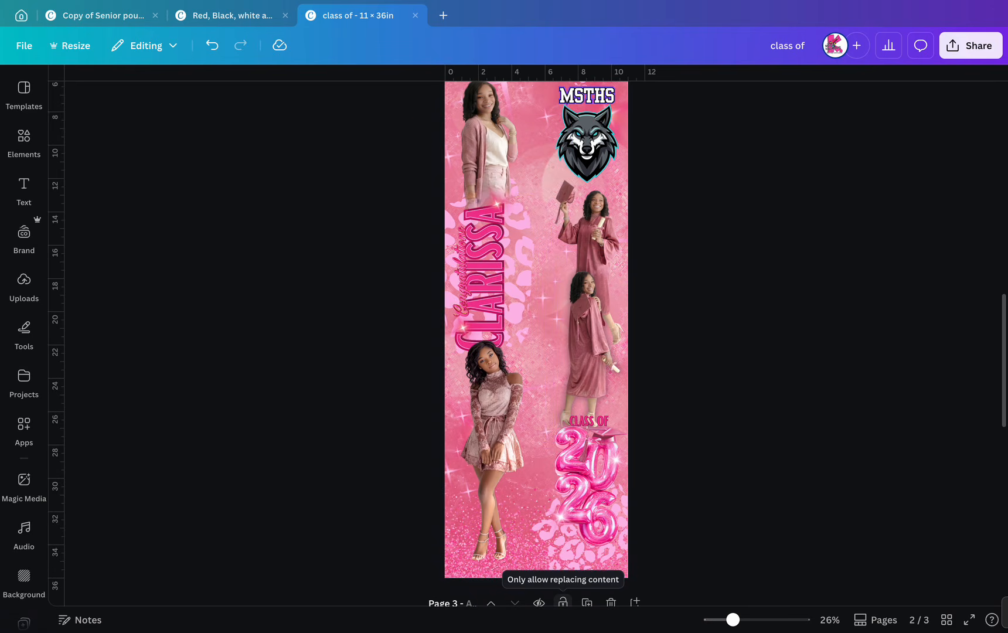
scroll(588, 352, up, 1)
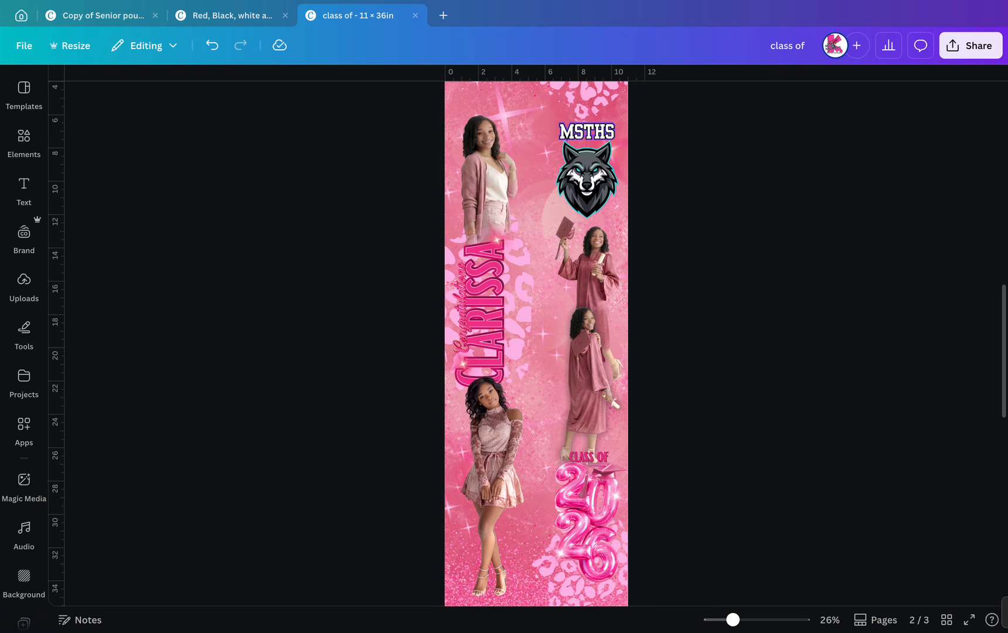
click(212, 46)
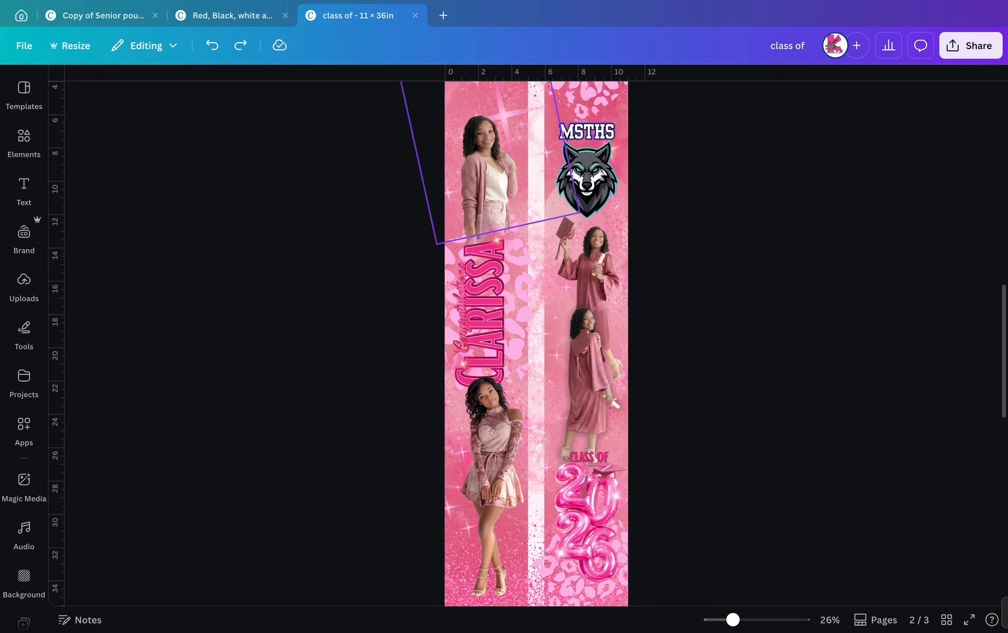
Narrow the white vertical divider strip between the page 2 panels to about 0.5 in, keeping it centered.
click(540, 188)
click(709, 100)
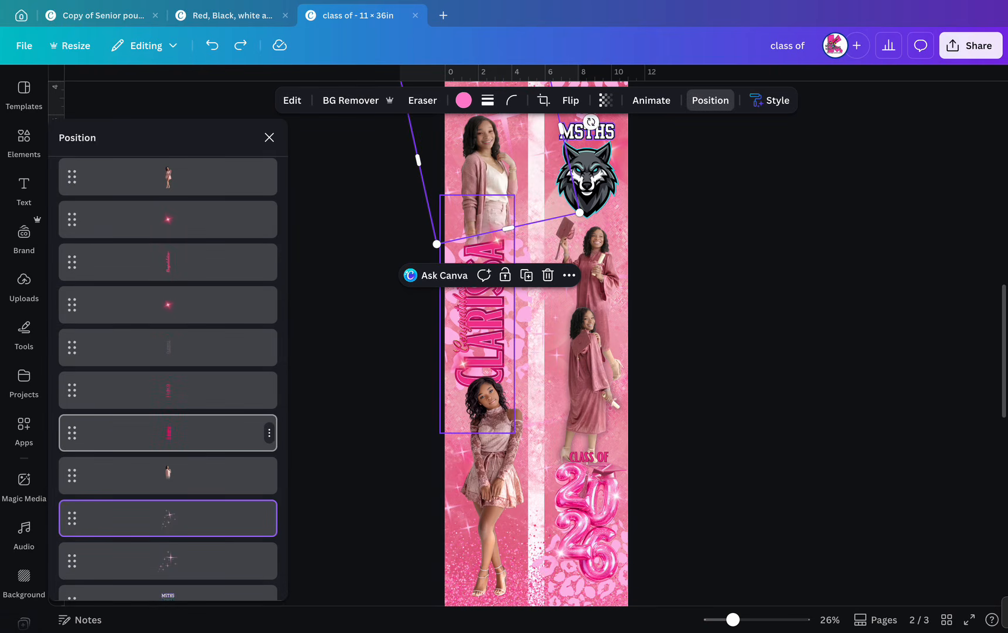
scroll(167, 375, down, 4)
scroll(176, 469, down, 3)
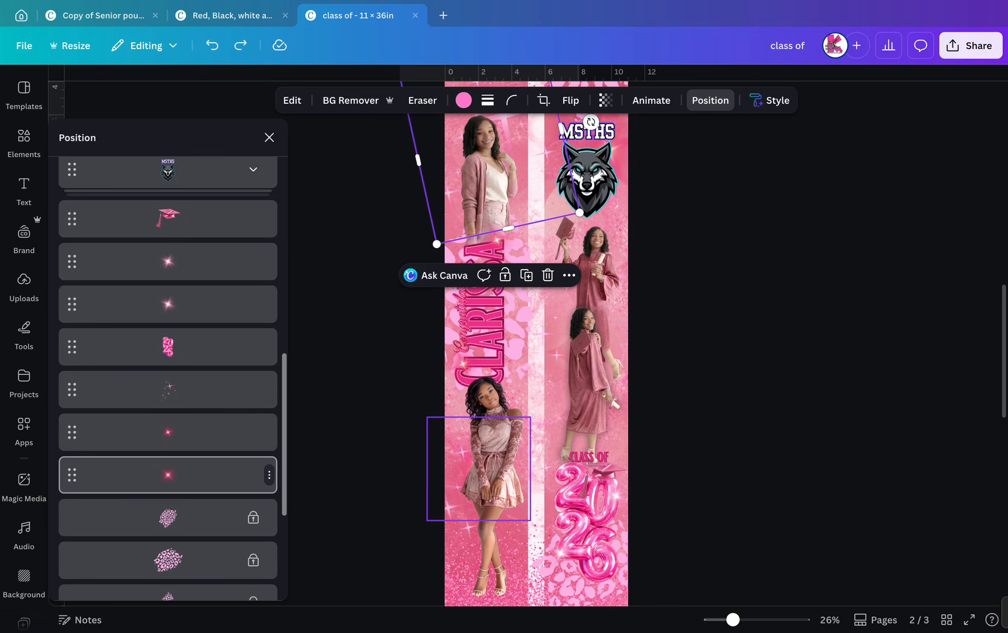
scroll(167, 410, down, 4)
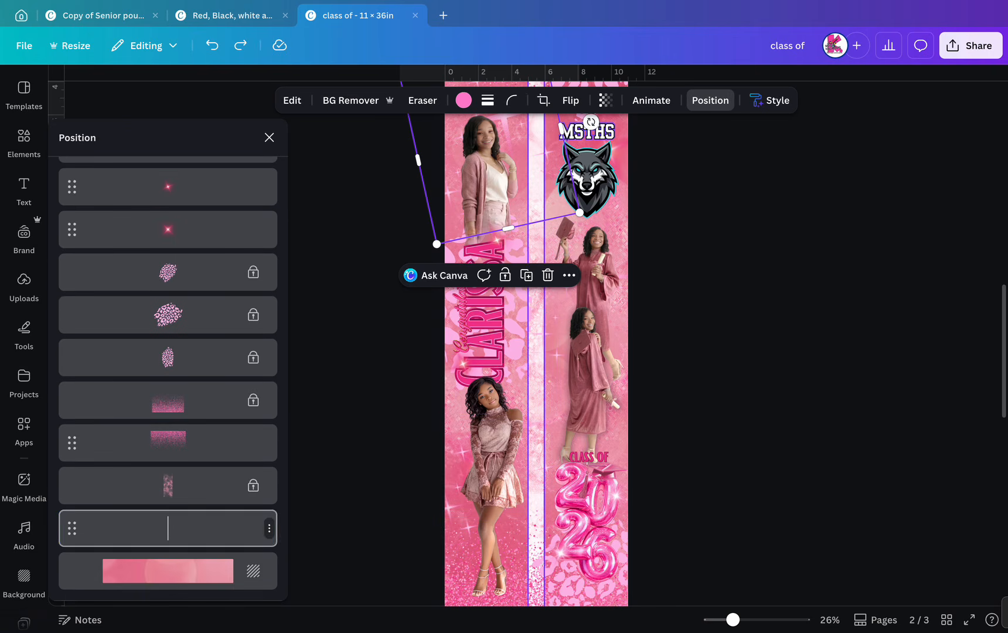
click(222, 528)
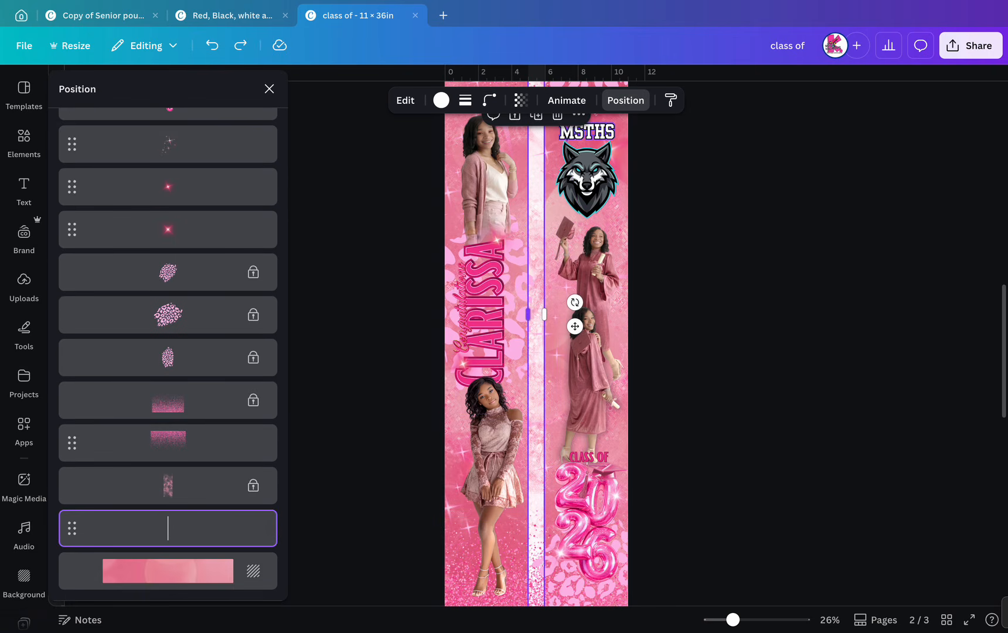
drag(528, 314, 570, 326)
key(Escape)
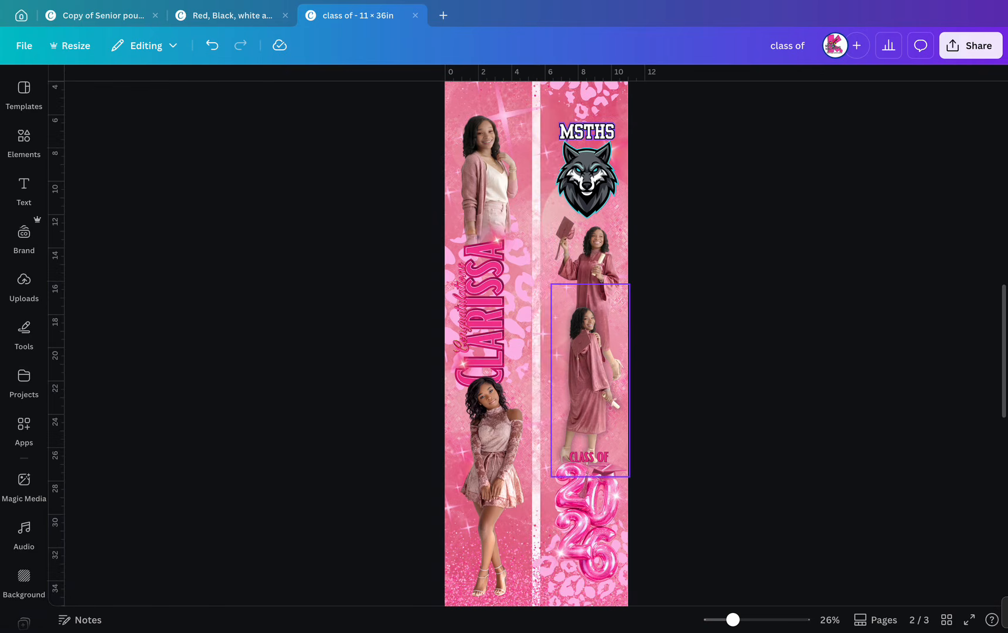
scroll(586, 381, down, 2)
scroll(586, 381, down, 1)
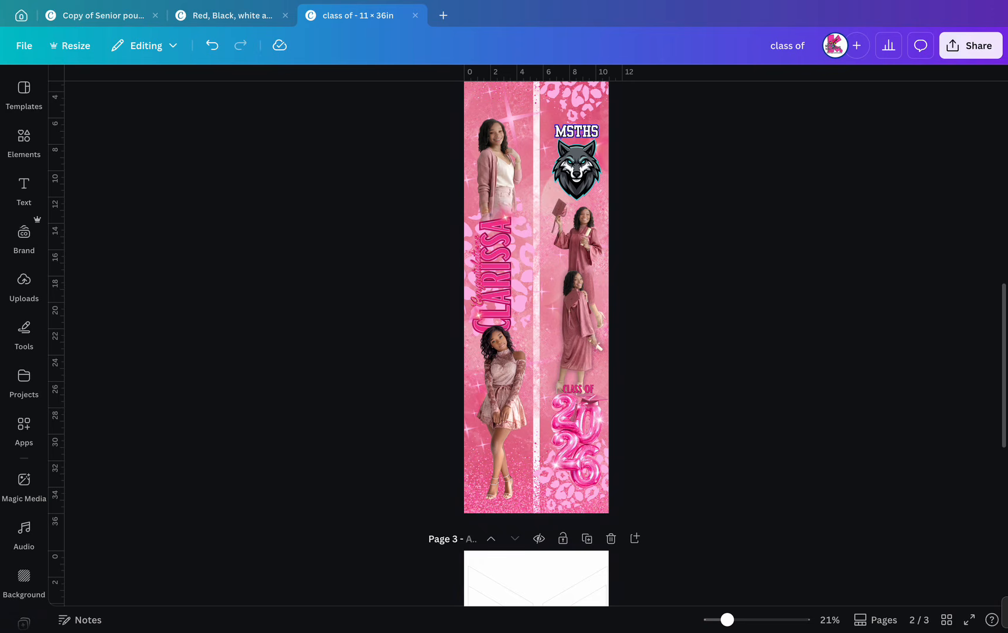
scroll(536, 342, up, 2)
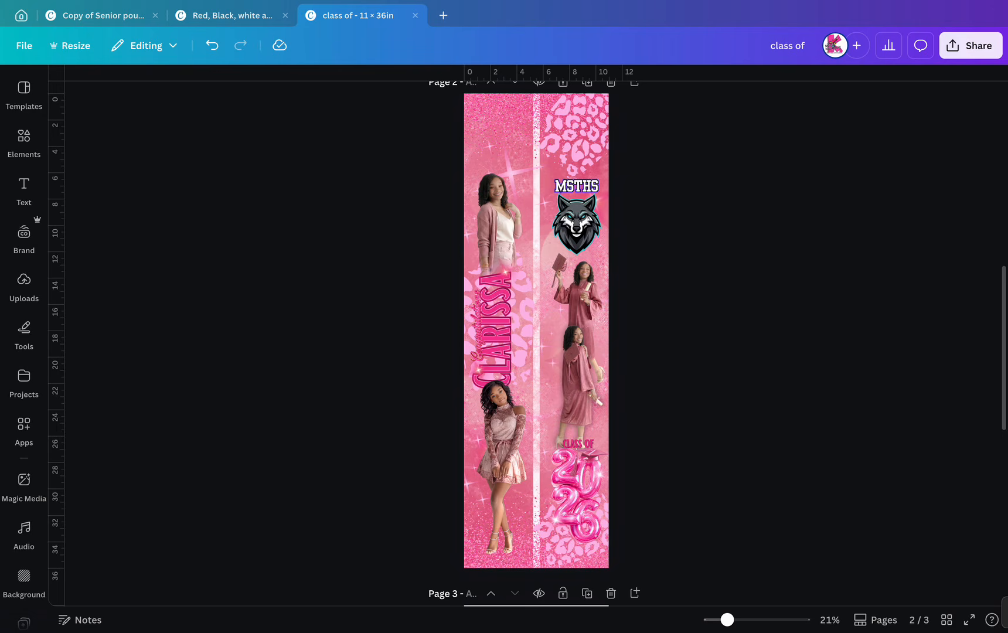
scroll(544, 328, up, 3)
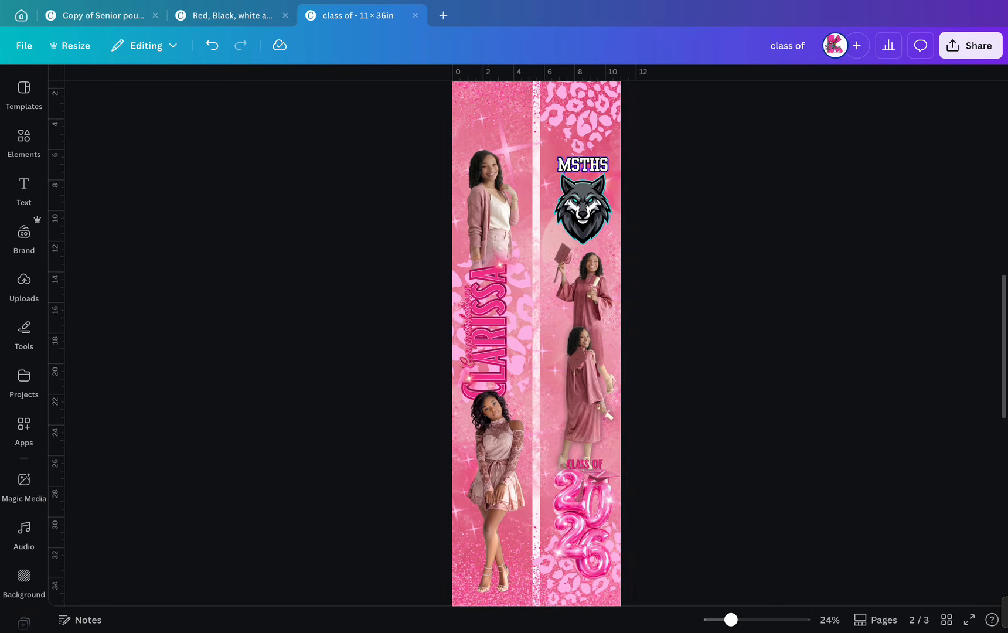